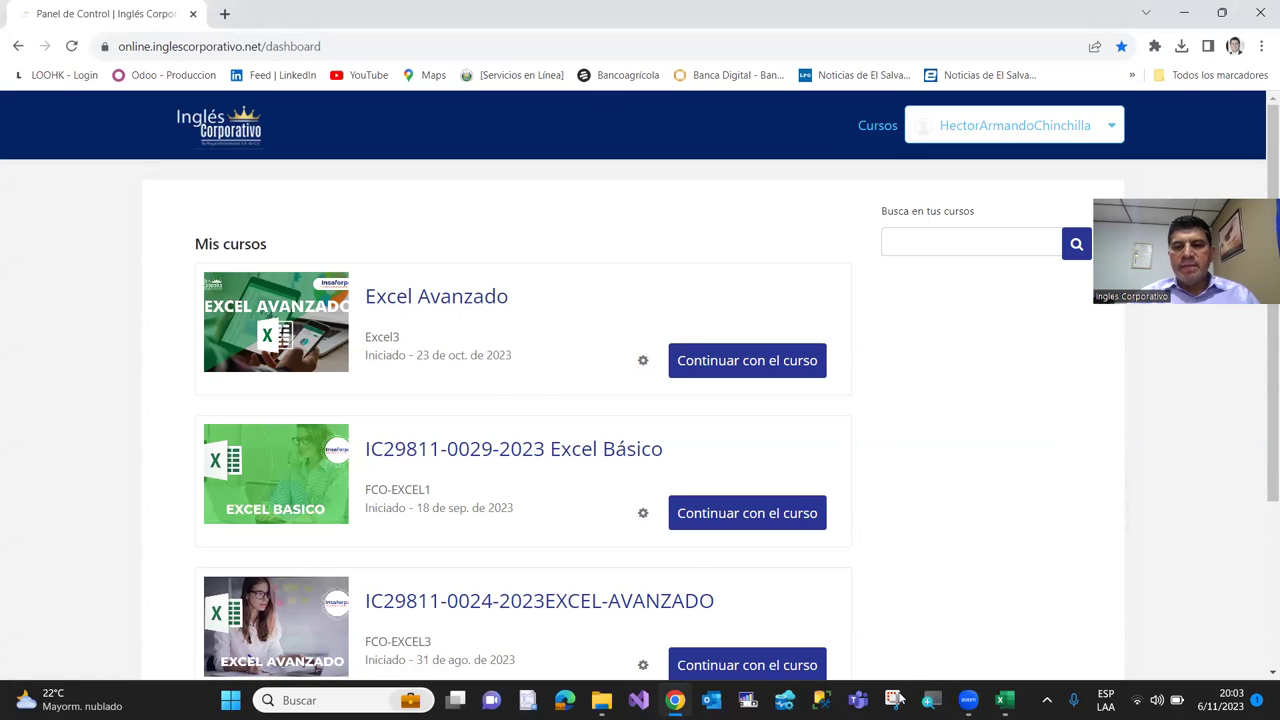
Open the Excel Avanzado course outline on the Inglés Corporativo platform
{"action": "left_click", "coordinate": [968, 700]}
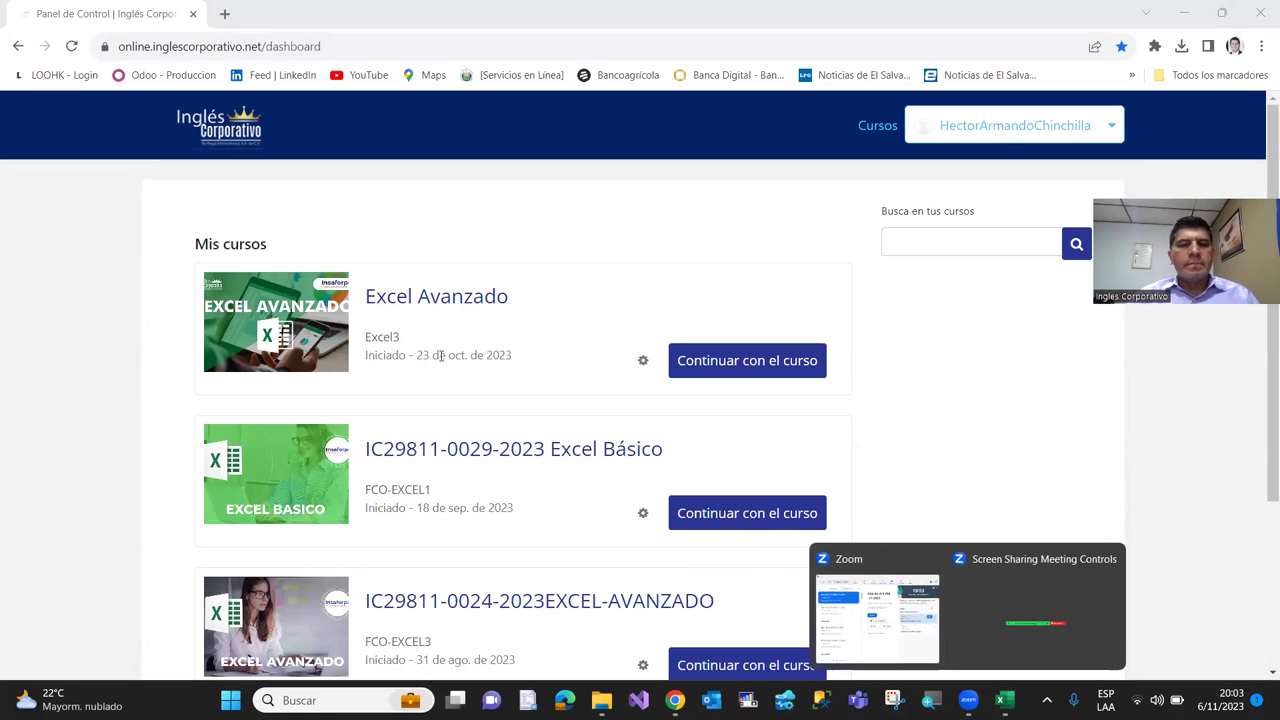
{"action": "scroll", "coordinate": [210, 419], "scroll_direction": "down", "scroll_amount": 1}
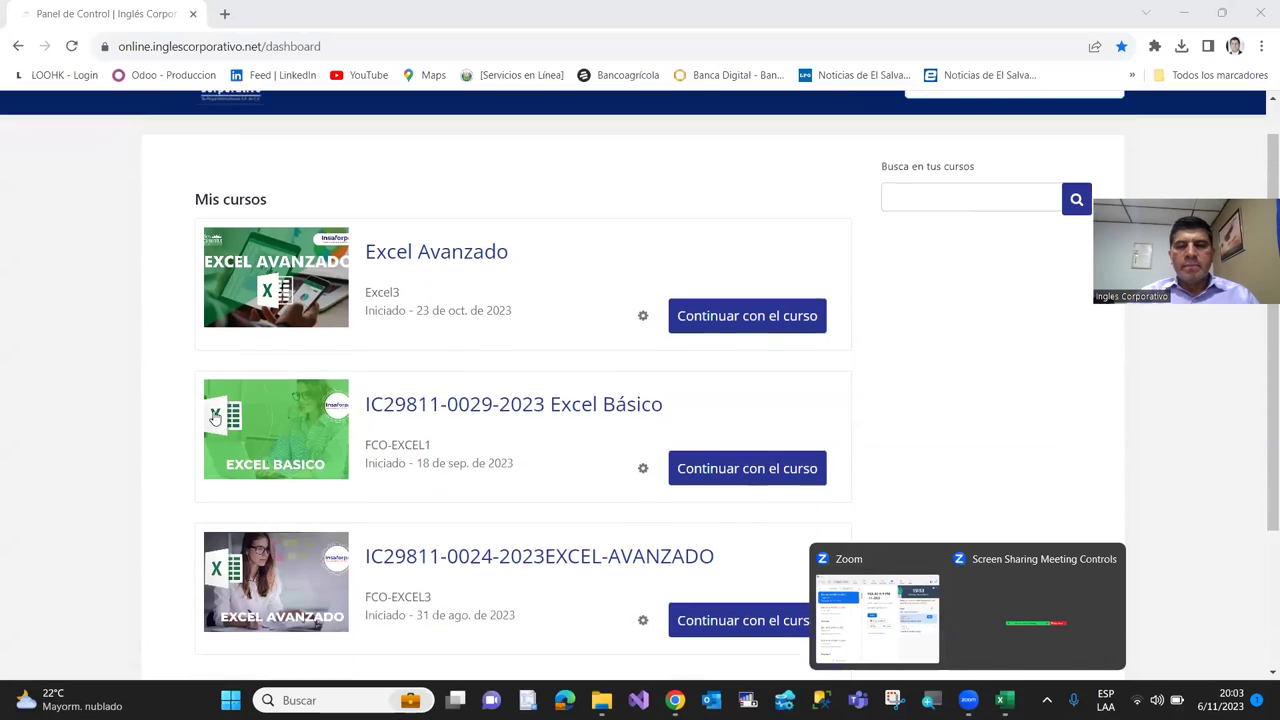
{"action": "scroll", "coordinate": [215, 417], "scroll_direction": "up", "scroll_amount": 1}
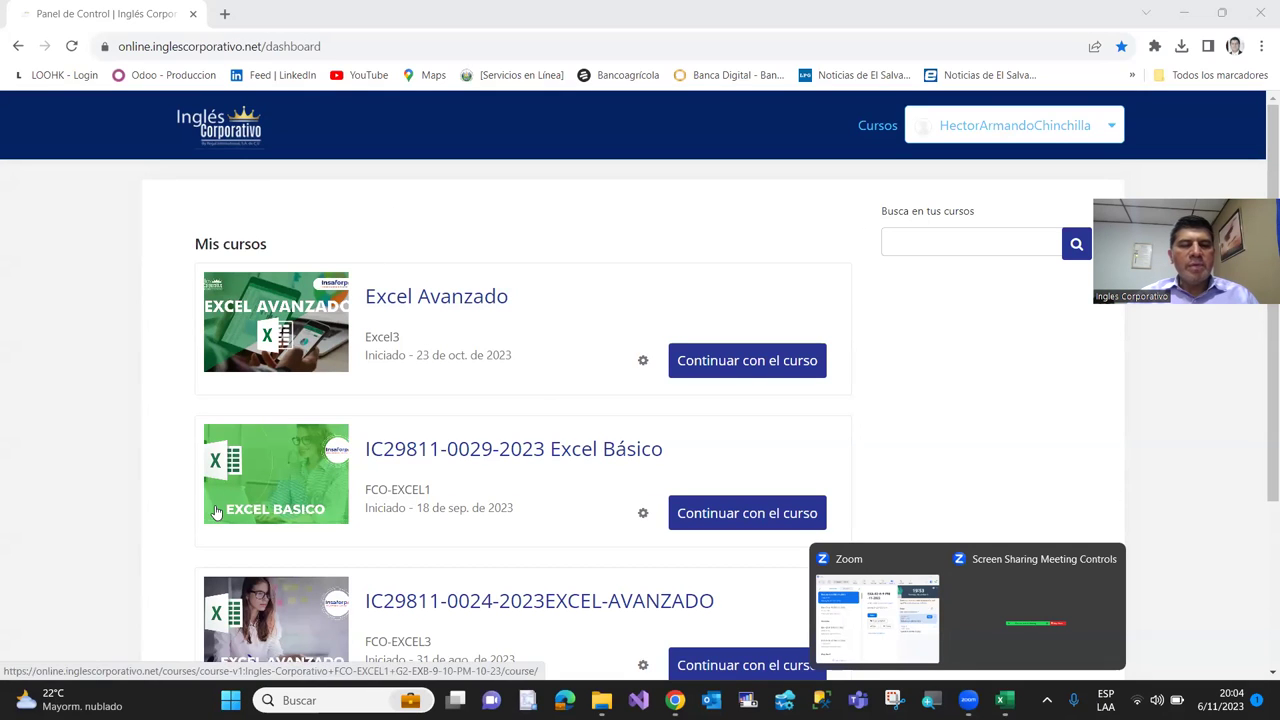
{"action": "scroll", "coordinate": [214, 508], "scroll_direction": "down", "scroll_amount": 2}
{"action": "scroll", "coordinate": [235, 498], "scroll_direction": "up", "scroll_amount": 1}
{"action": "scroll", "coordinate": [251, 408], "scroll_direction": "up", "scroll_amount": 1}
{"action": "scroll", "coordinate": [277, 402], "scroll_direction": "down", "scroll_amount": 1}
{"action": "scroll", "coordinate": [277, 402], "scroll_direction": "up", "scroll_amount": 1}
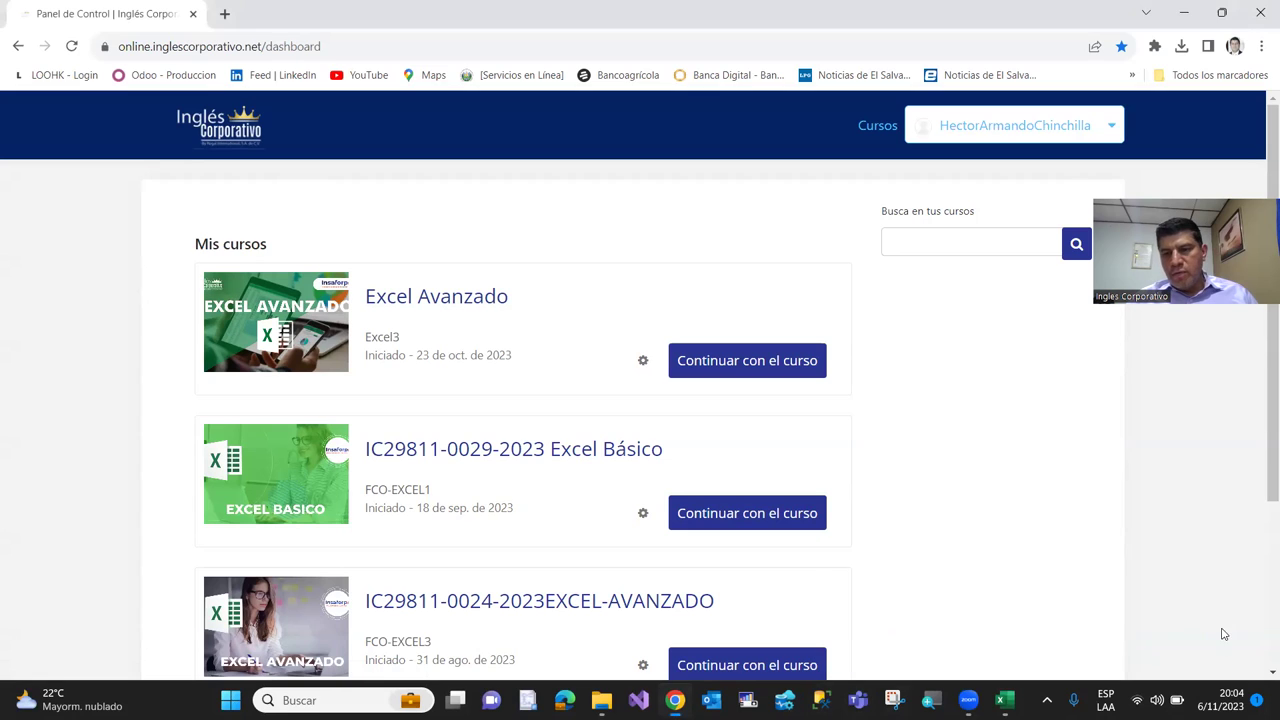
{"action": "left_click", "coordinate": [300, 308]}
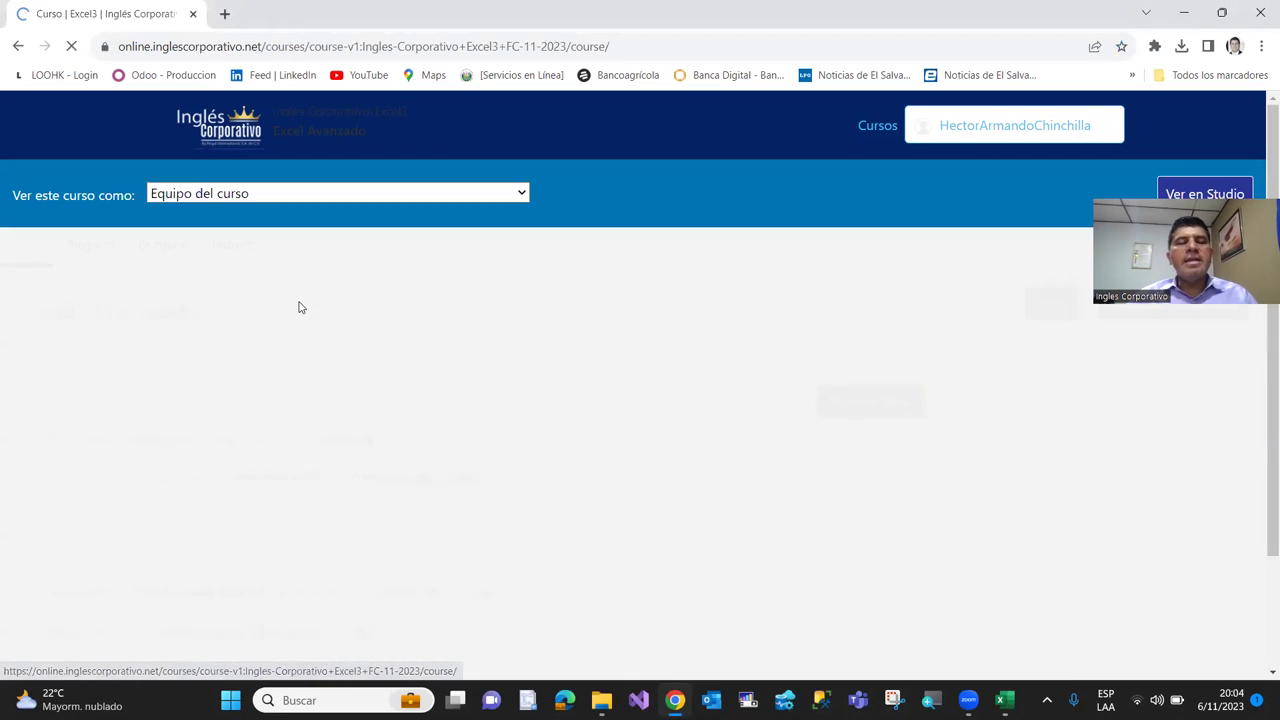
{"action": "left_click", "coordinate": [18, 46]}
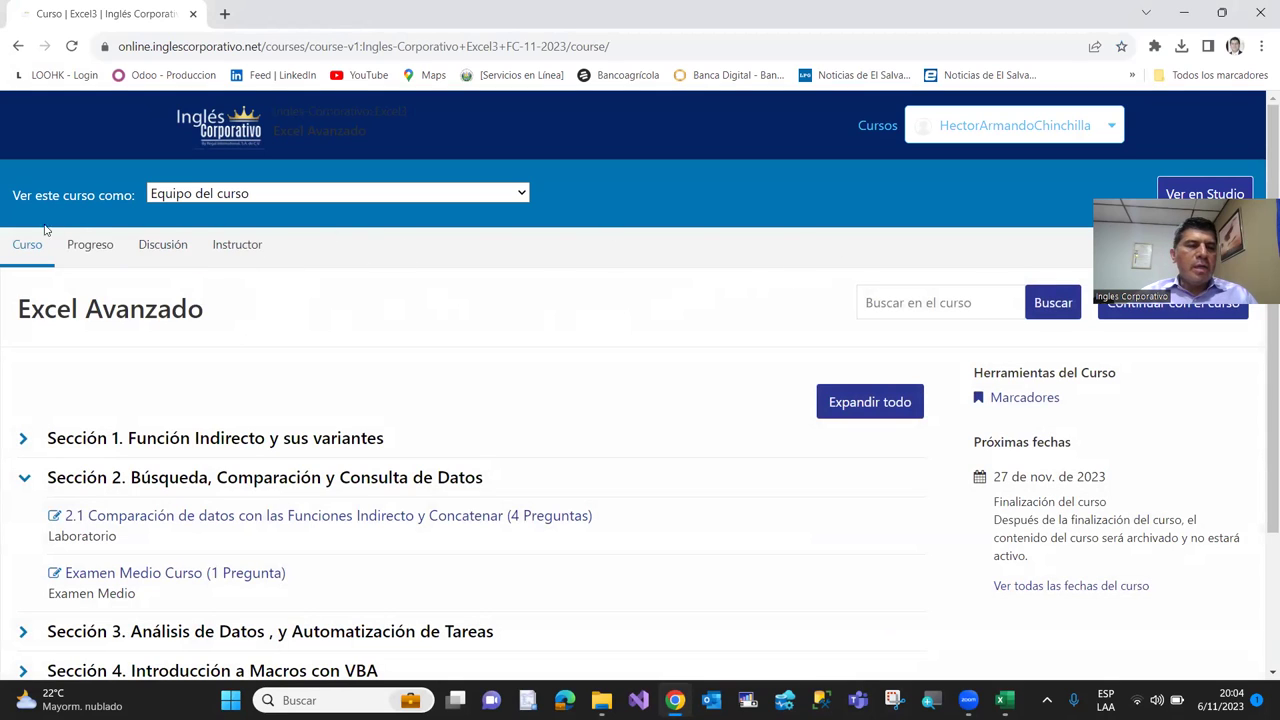
Collapse Sección 2 and expand Sección 1 to show 1.1 Función Indirecto
{"action": "left_click", "coordinate": [22, 479]}
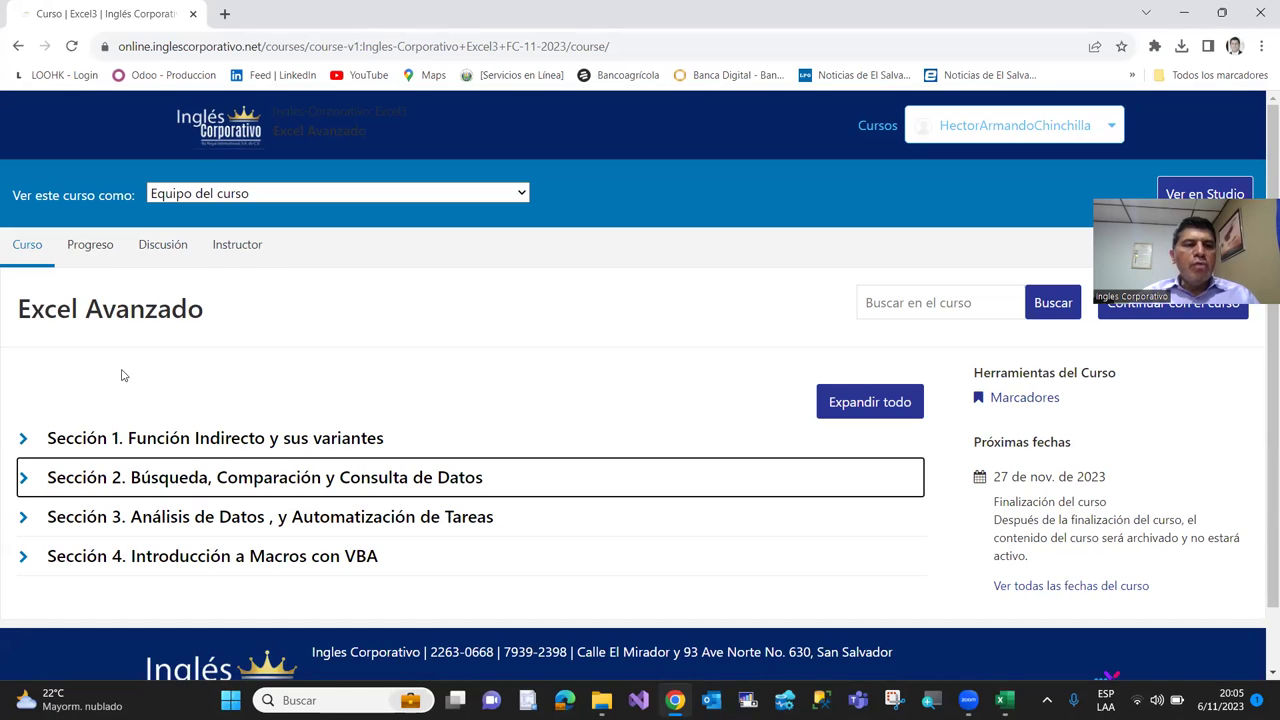
{"action": "left_click", "coordinate": [21, 442]}
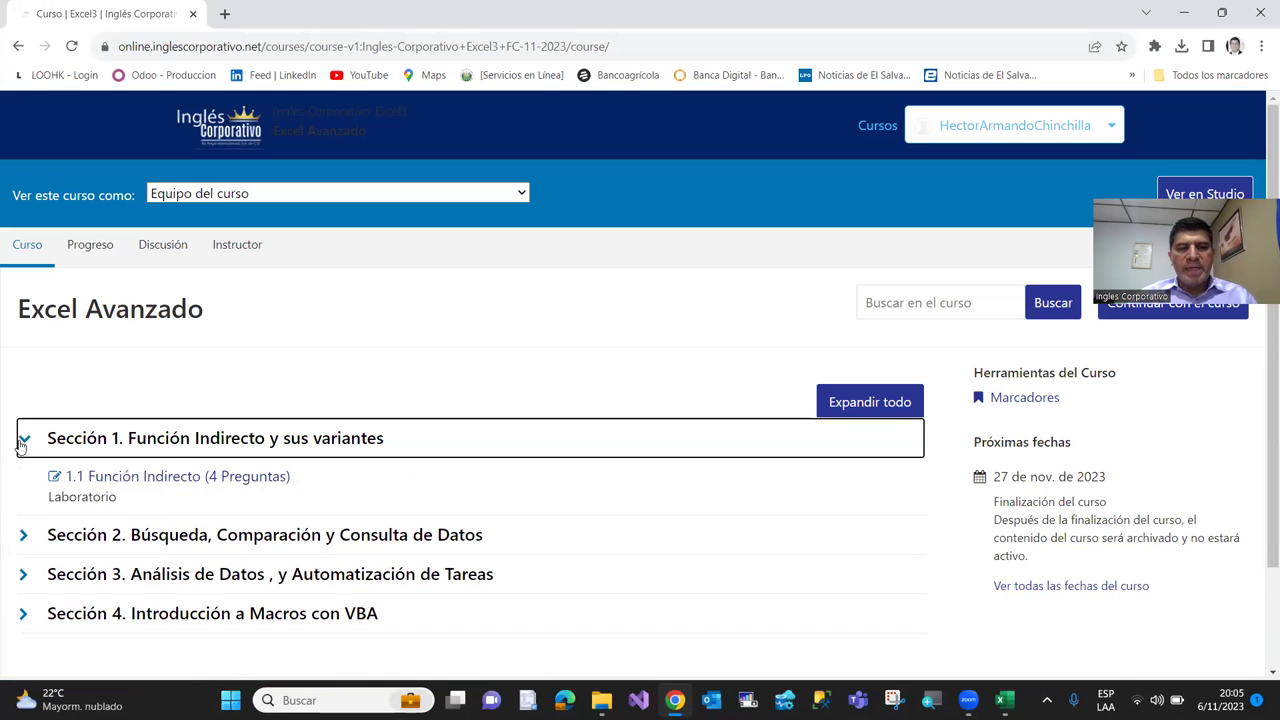
{"action": "left_click", "coordinate": [23, 442]}
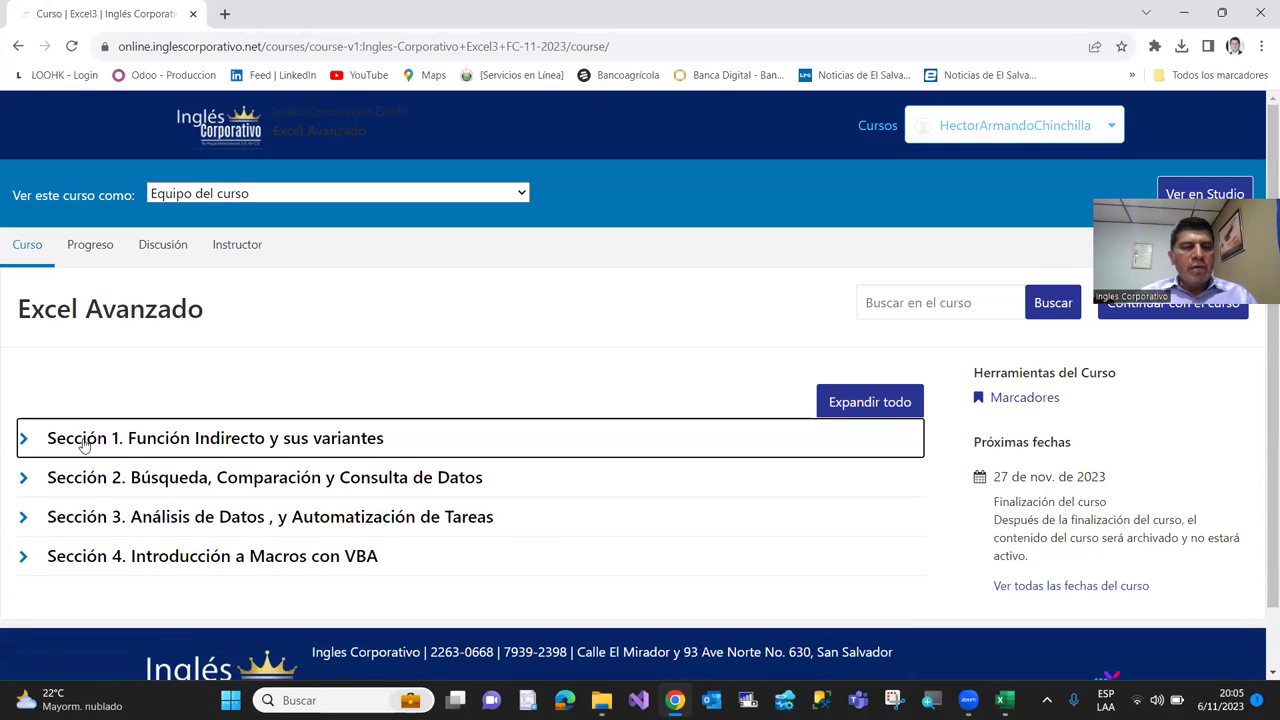
{"action": "left_click", "coordinate": [24, 442]}
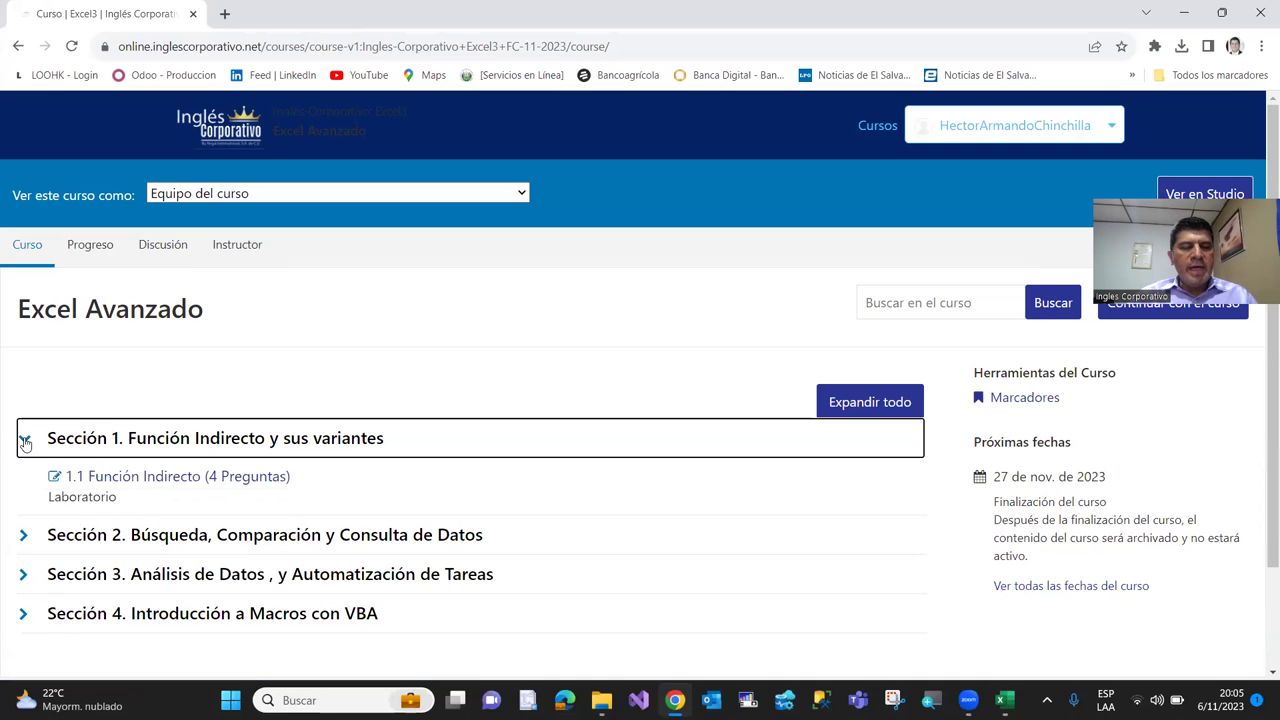
Open lesson 1.1 Función Indirecto at its Objetivo de la lección 1.1 unit
{"action": "left_click", "coordinate": [108, 483]}
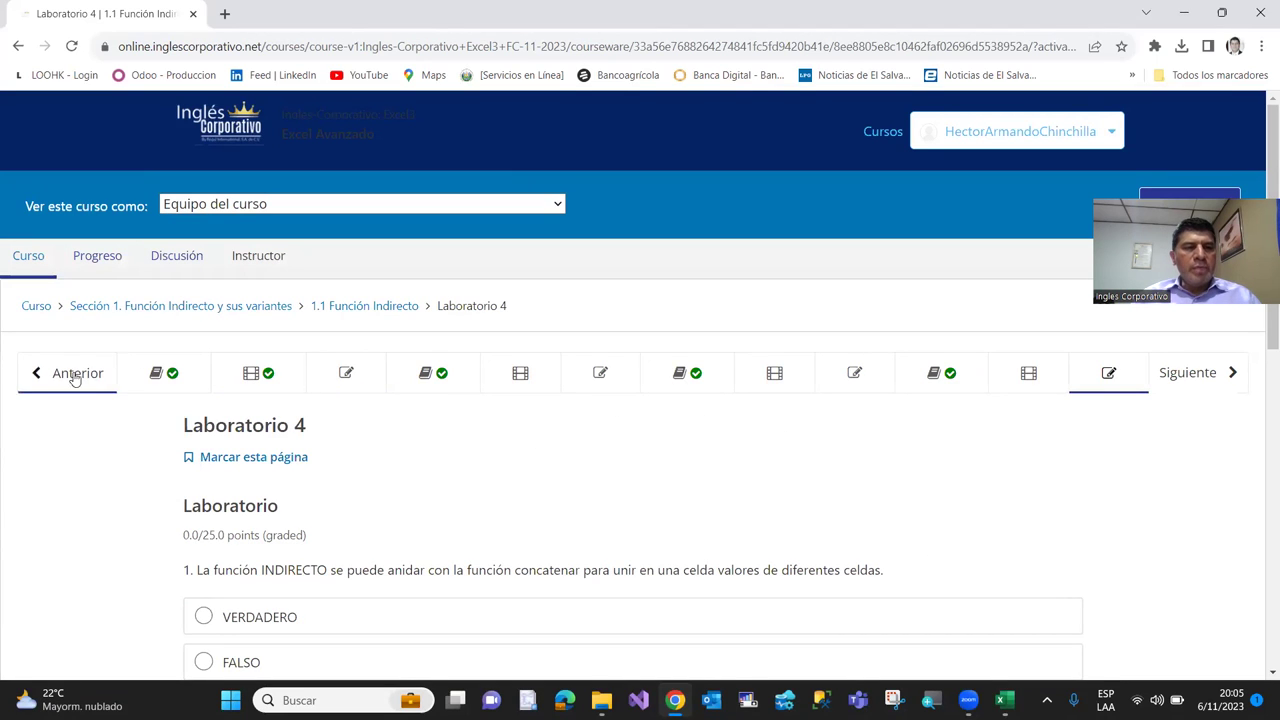
{"action": "left_click", "coordinate": [150, 385]}
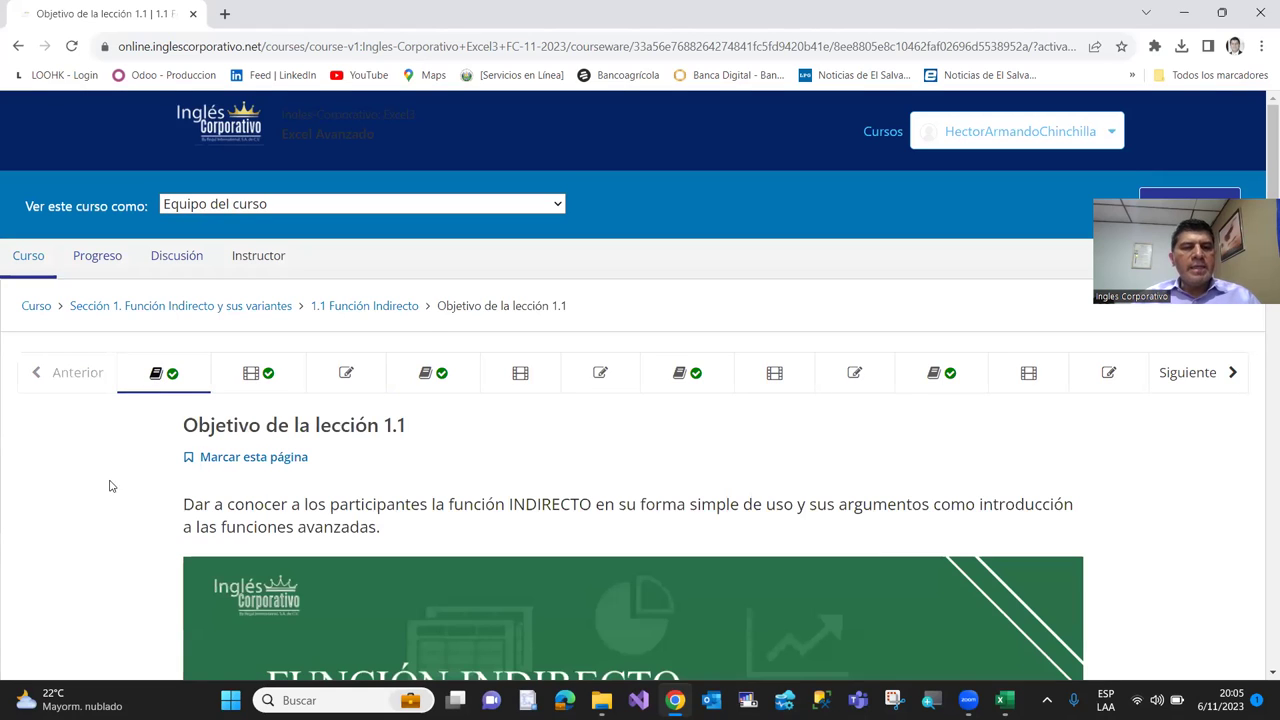
{"action": "scroll", "coordinate": [105, 480], "scroll_direction": "down", "scroll_amount": 3}
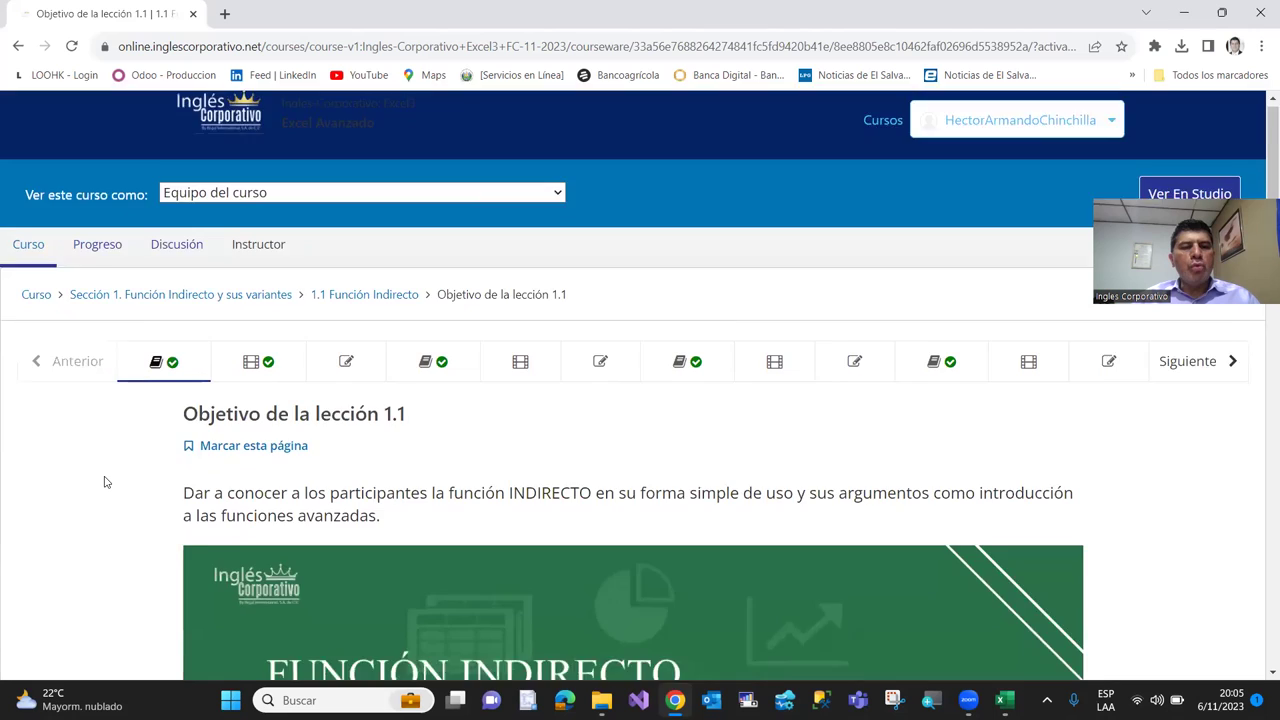
{"action": "scroll", "coordinate": [180, 470], "scroll_direction": "down", "scroll_amount": 4}
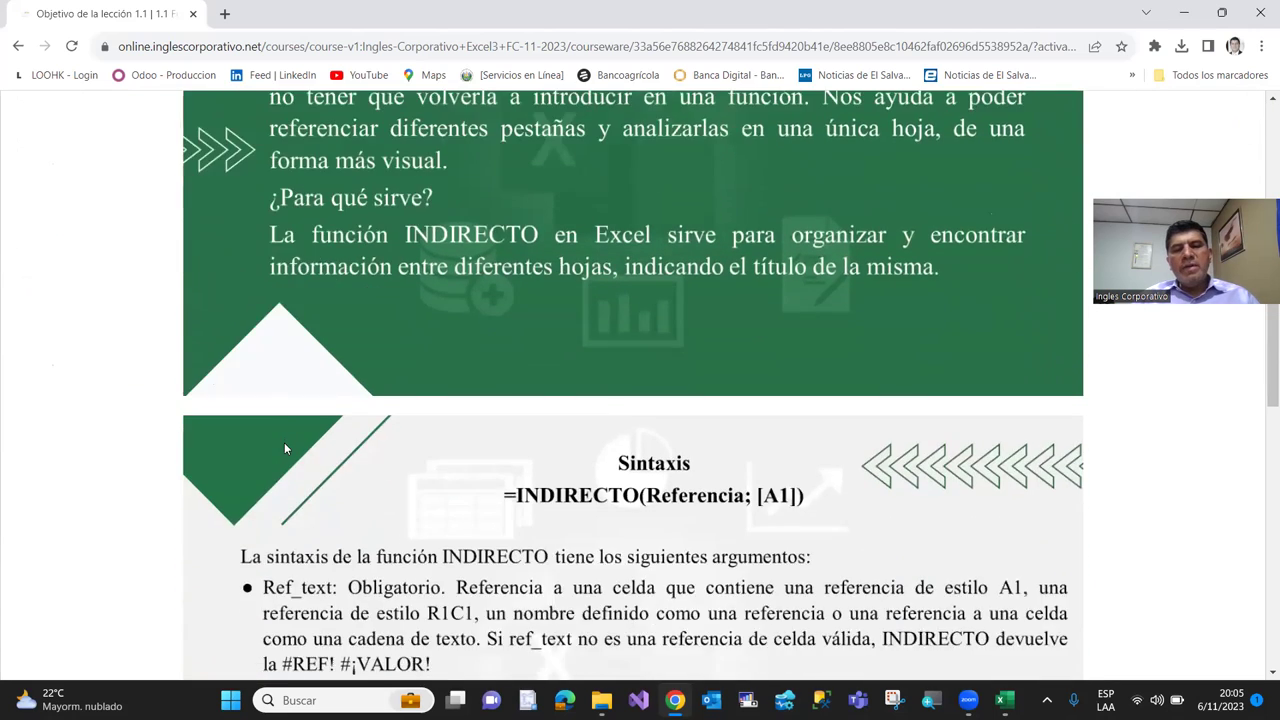
{"action": "scroll", "coordinate": [284, 442], "scroll_direction": "up", "scroll_amount": 3}
{"action": "scroll", "coordinate": [284, 442], "scroll_direction": "up", "scroll_amount": 5}
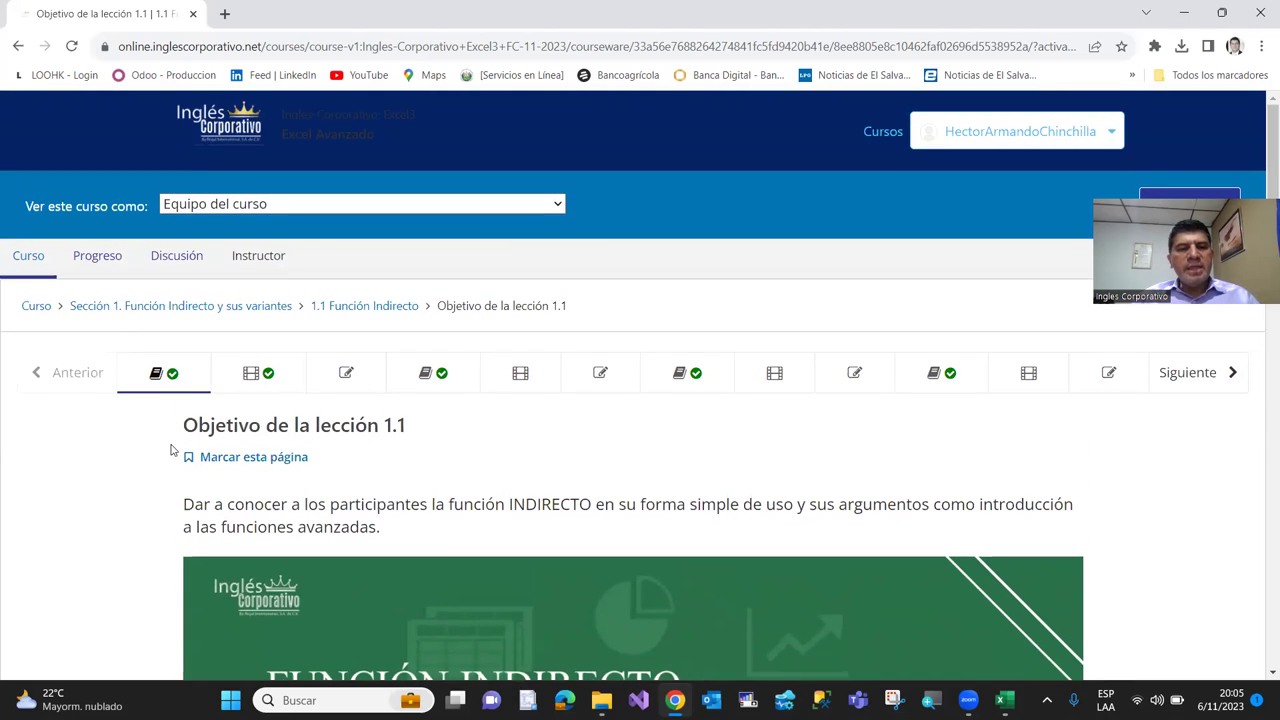
Go to the Conoce la función indirecto unit and view its Función Indirecto video
{"action": "left_click", "coordinate": [247, 376]}
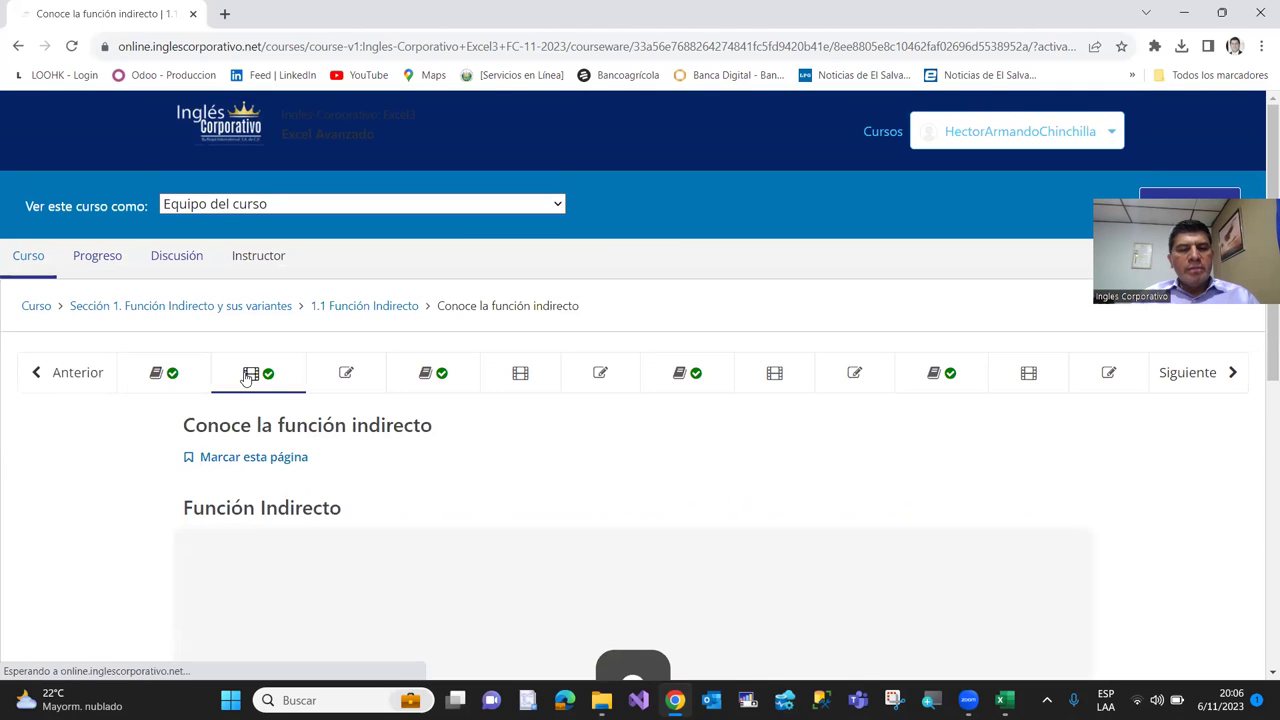
{"action": "scroll", "coordinate": [149, 491], "scroll_direction": "down", "scroll_amount": 2}
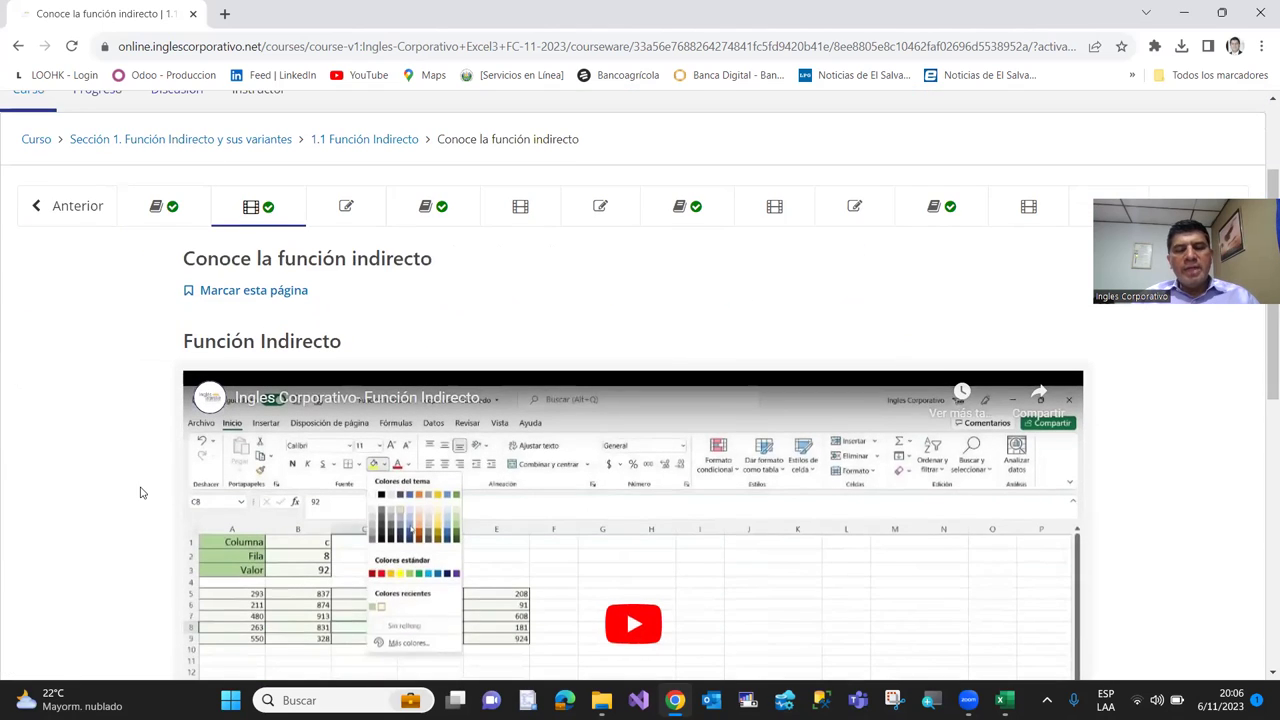
{"action": "scroll", "coordinate": [141, 492], "scroll_direction": "down", "scroll_amount": 2}
{"action": "scroll", "coordinate": [142, 492], "scroll_direction": "up", "scroll_amount": 2}
{"action": "scroll", "coordinate": [142, 492], "scroll_direction": "up", "scroll_amount": 2}
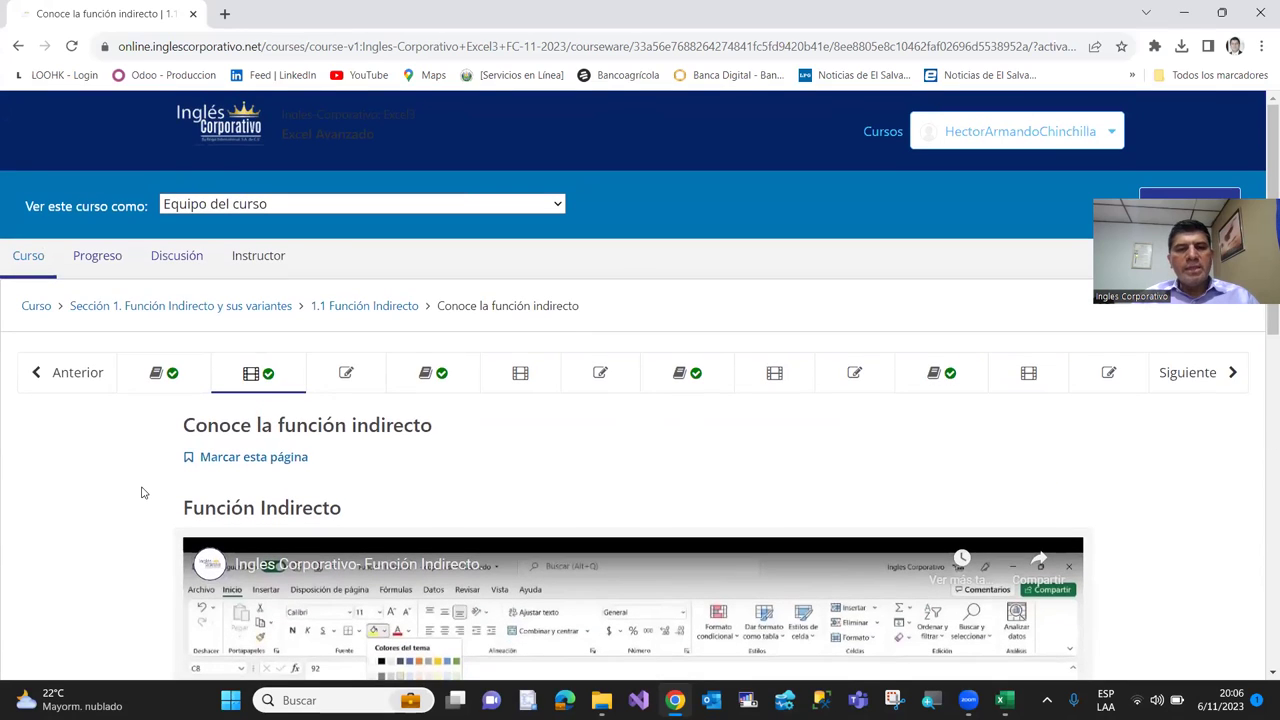
{"action": "left_click", "coordinate": [346, 378]}
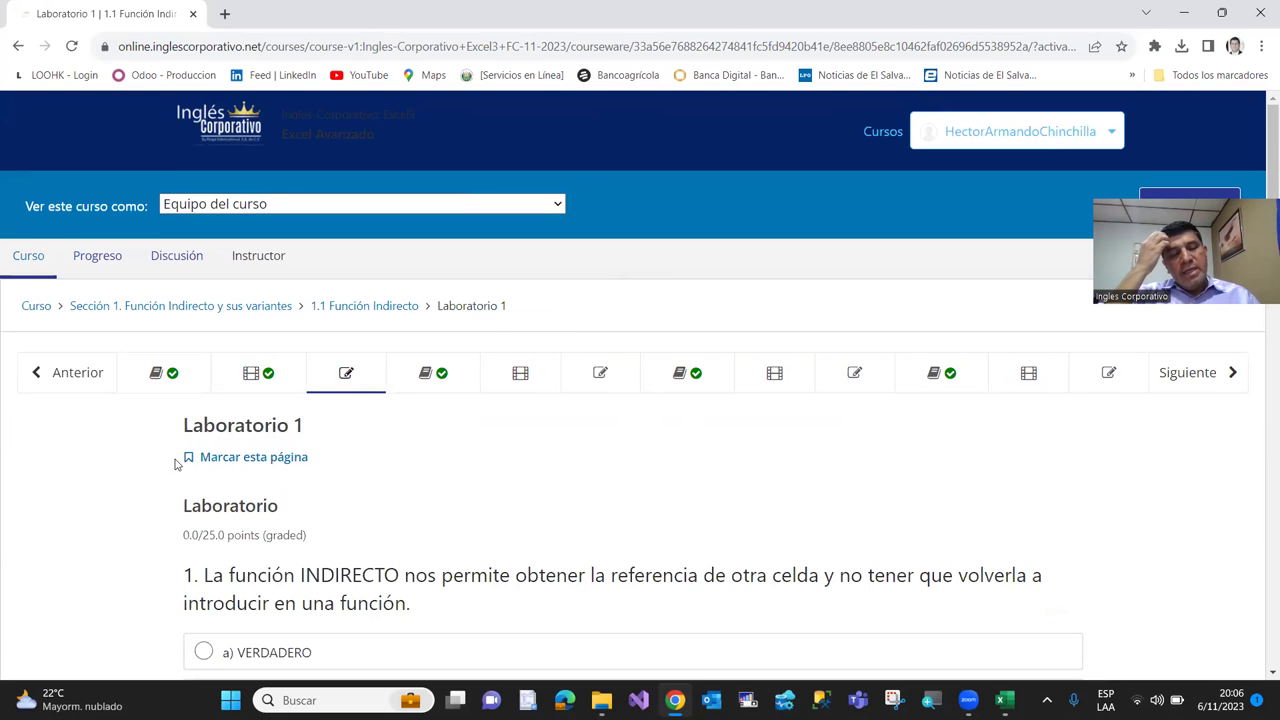
{"action": "scroll", "coordinate": [106, 480], "scroll_direction": "down", "scroll_amount": 3}
{"action": "scroll", "coordinate": [110, 462], "scroll_direction": "down", "scroll_amount": 3}
{"action": "scroll", "coordinate": [117, 466], "scroll_direction": "up", "scroll_amount": 5}
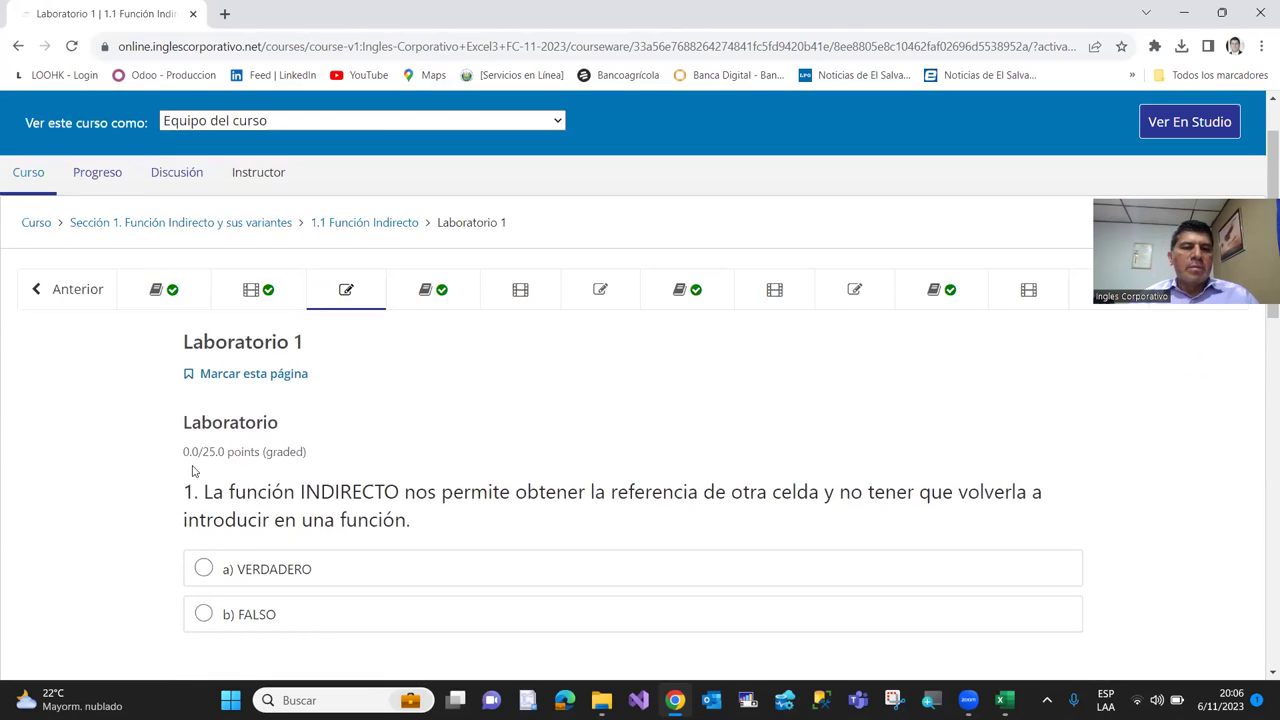
{"action": "scroll", "coordinate": [75, 565], "scroll_direction": "down", "scroll_amount": 2}
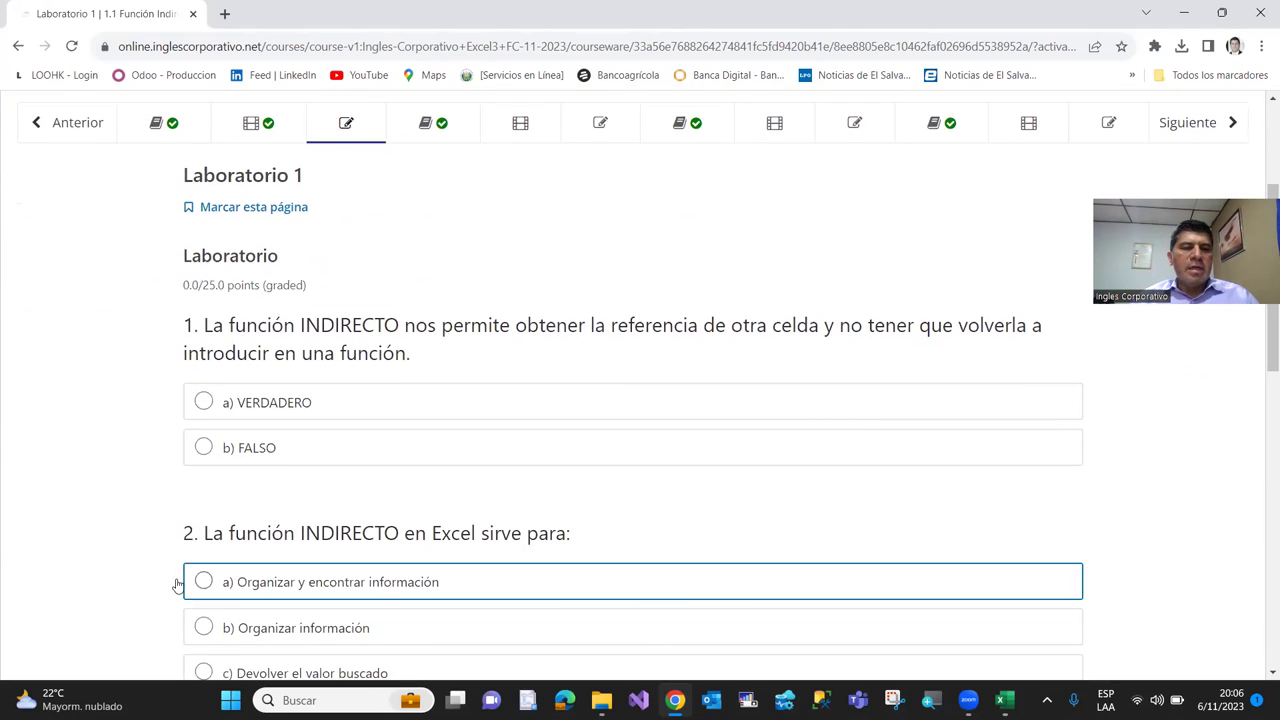
{"action": "scroll", "coordinate": [150, 568], "scroll_direction": "down", "scroll_amount": 3}
{"action": "scroll", "coordinate": [127, 519], "scroll_direction": "down", "scroll_amount": 2}
{"action": "scroll", "coordinate": [115, 512], "scroll_direction": "down", "scroll_amount": 2}
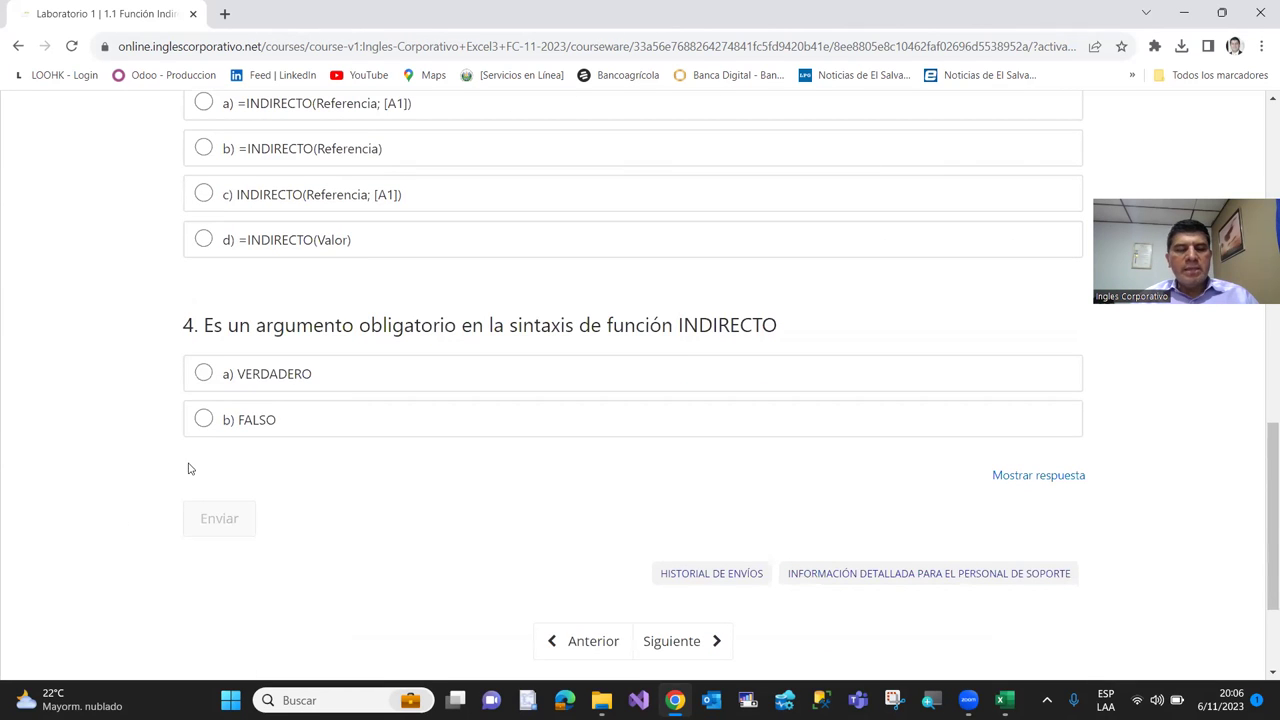
{"action": "scroll", "coordinate": [95, 492], "scroll_direction": "up", "scroll_amount": 4}
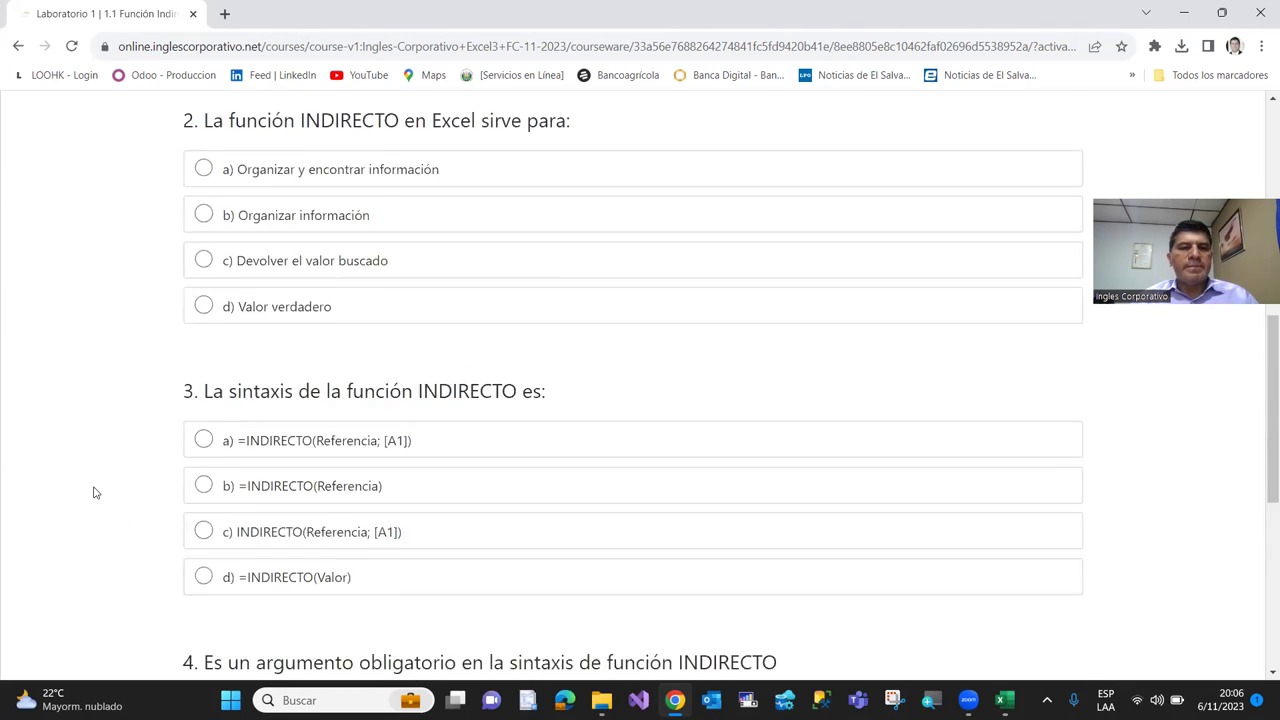
{"action": "scroll", "coordinate": [95, 492], "scroll_direction": "up", "scroll_amount": 5}
{"action": "scroll", "coordinate": [95, 492], "scroll_direction": "up", "scroll_amount": 4}
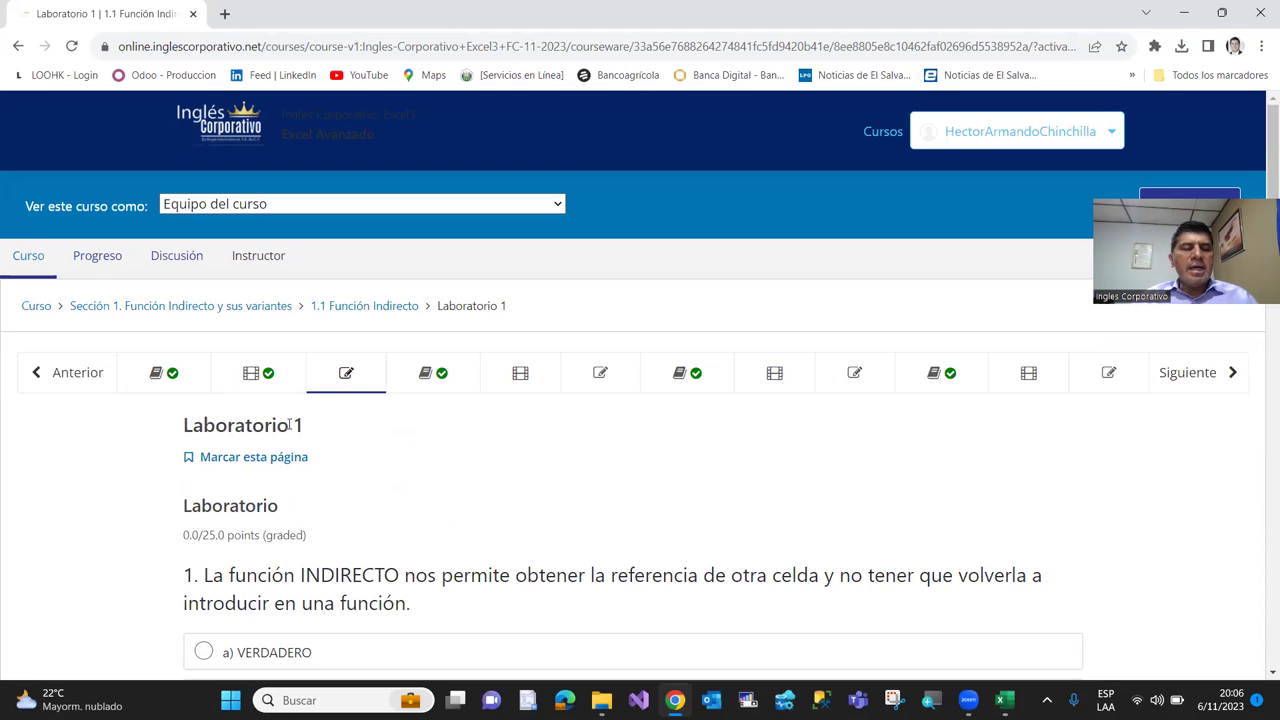
Open and read through the Objetivo de la lección 1.2 page
{"action": "left_click", "coordinate": [419, 385]}
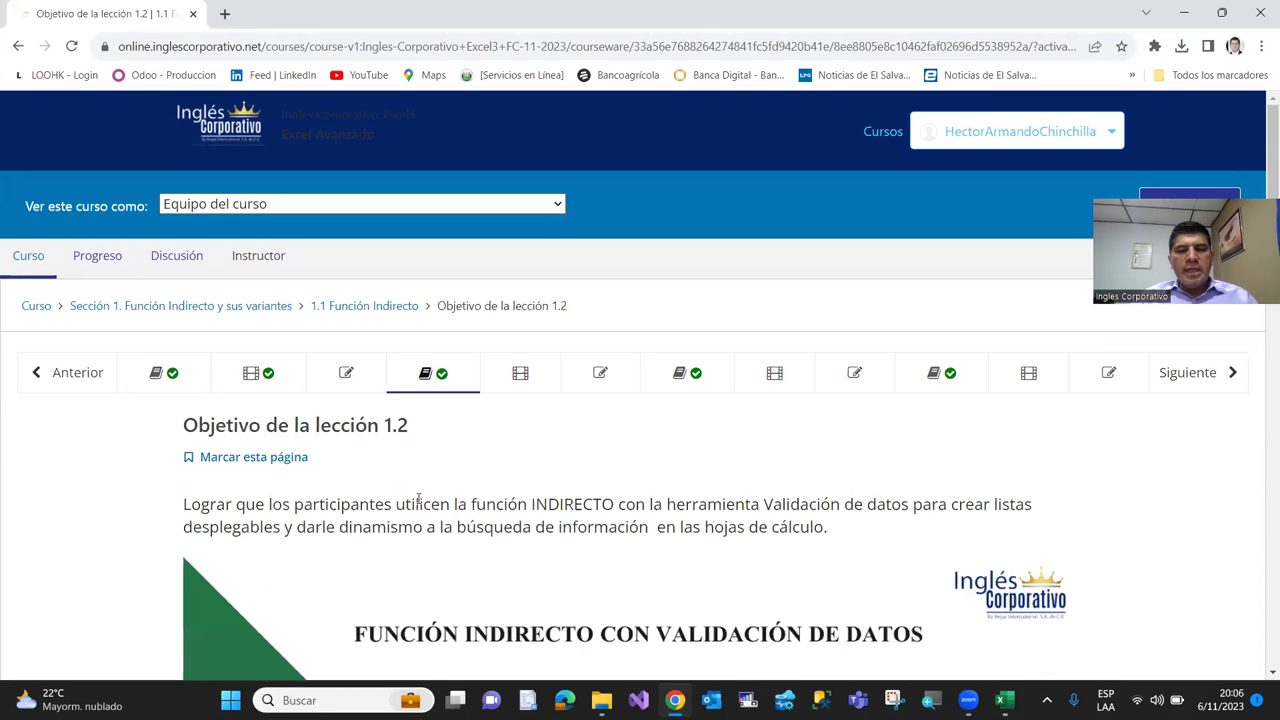
{"action": "scroll", "coordinate": [437, 460], "scroll_direction": "down", "scroll_amount": 1}
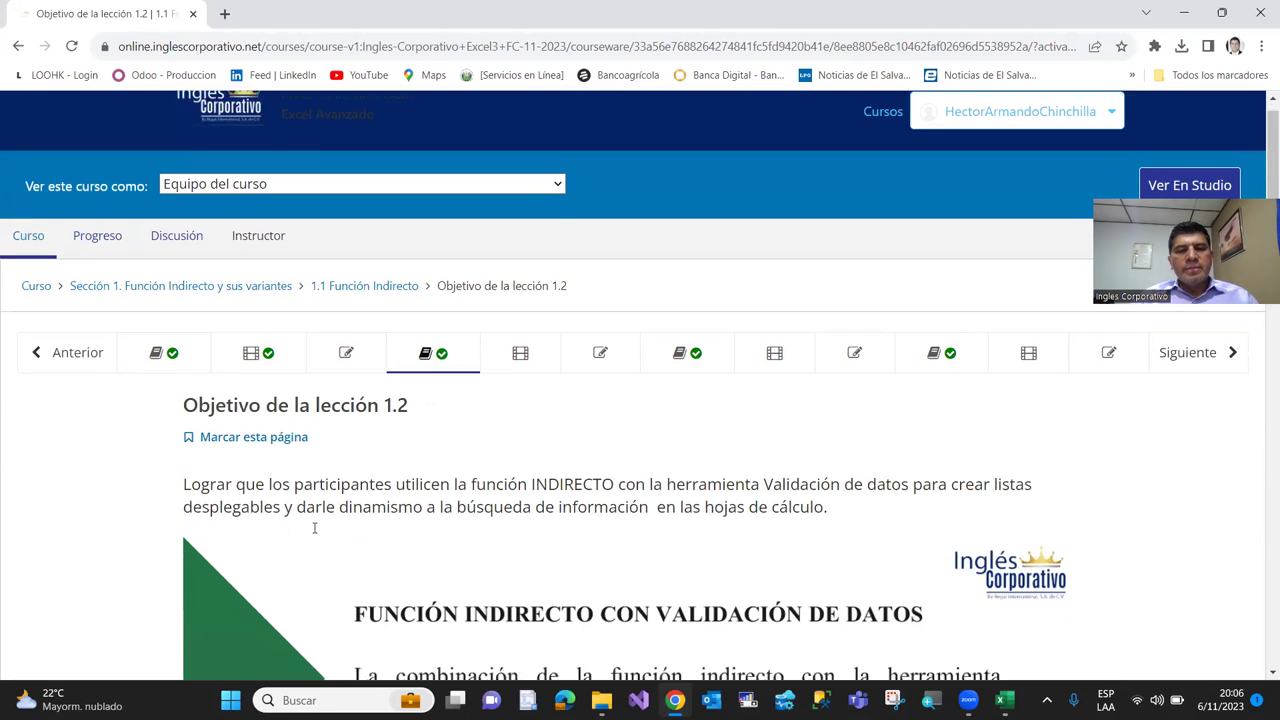
{"action": "scroll", "coordinate": [312, 527], "scroll_direction": "down", "scroll_amount": 2}
{"action": "scroll", "coordinate": [312, 527], "scroll_direction": "down", "scroll_amount": 2}
{"action": "scroll", "coordinate": [312, 527], "scroll_direction": "down", "scroll_amount": 1}
{"action": "scroll", "coordinate": [312, 527], "scroll_direction": "up", "scroll_amount": 4}
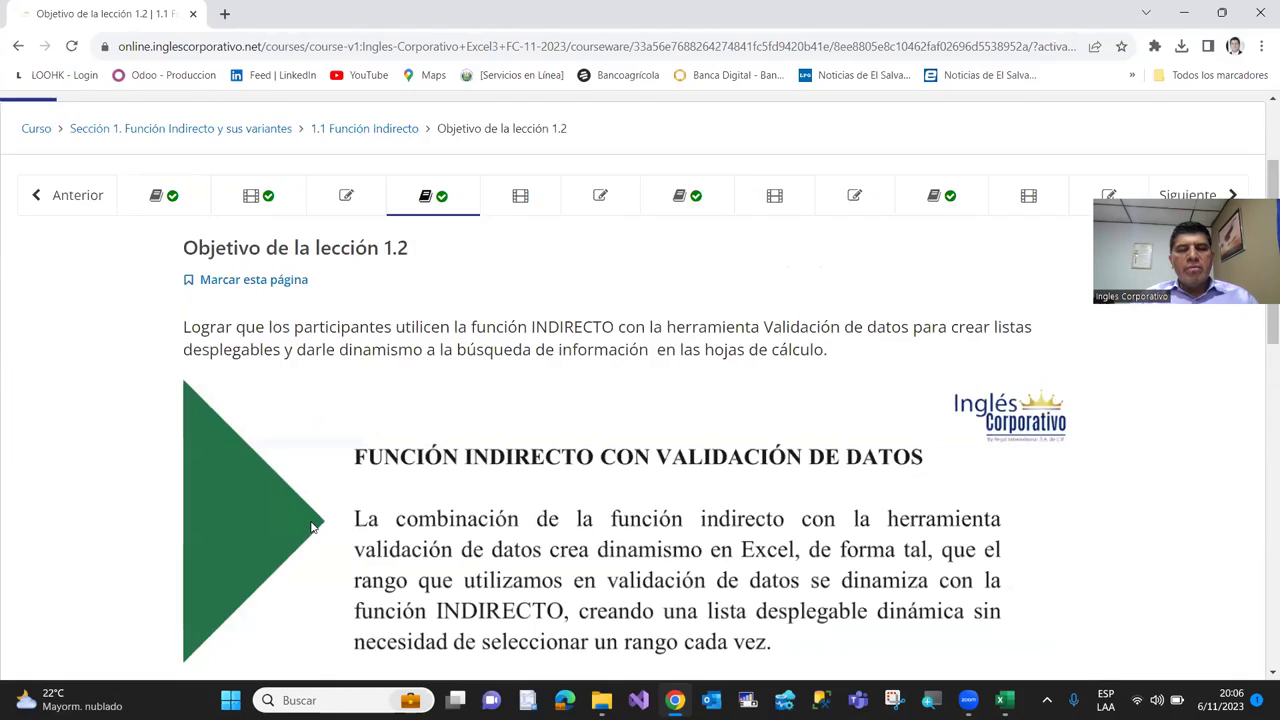
{"action": "scroll", "coordinate": [312, 527], "scroll_direction": "up", "scroll_amount": 2}
{"action": "scroll", "coordinate": [312, 505], "scroll_direction": "down", "scroll_amount": 3}
{"action": "scroll", "coordinate": [312, 505], "scroll_direction": "up", "scroll_amount": 3}
{"action": "scroll", "coordinate": [312, 505], "scroll_direction": "down", "scroll_amount": 1}
{"action": "scroll", "coordinate": [312, 505], "scroll_direction": "up", "scroll_amount": 1}
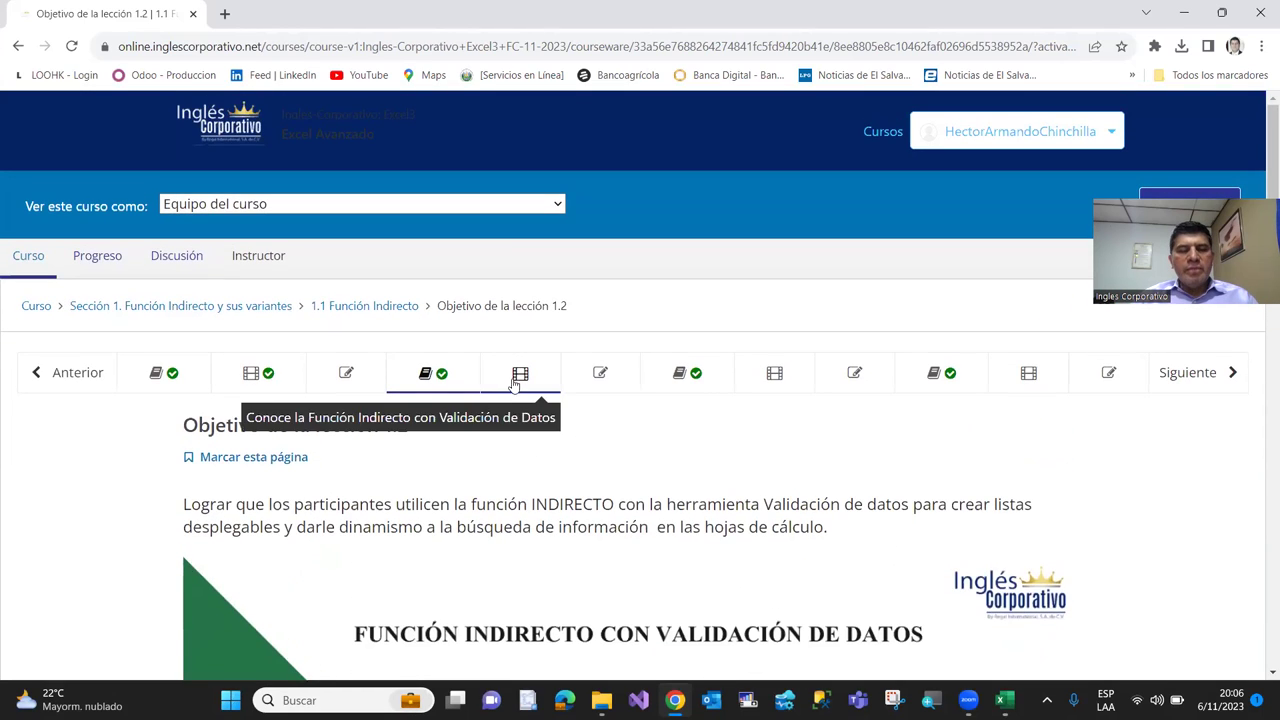
Go to the Conoce la Función Indirecto con Validación de Datos video unit
{"action": "left_click", "coordinate": [512, 381]}
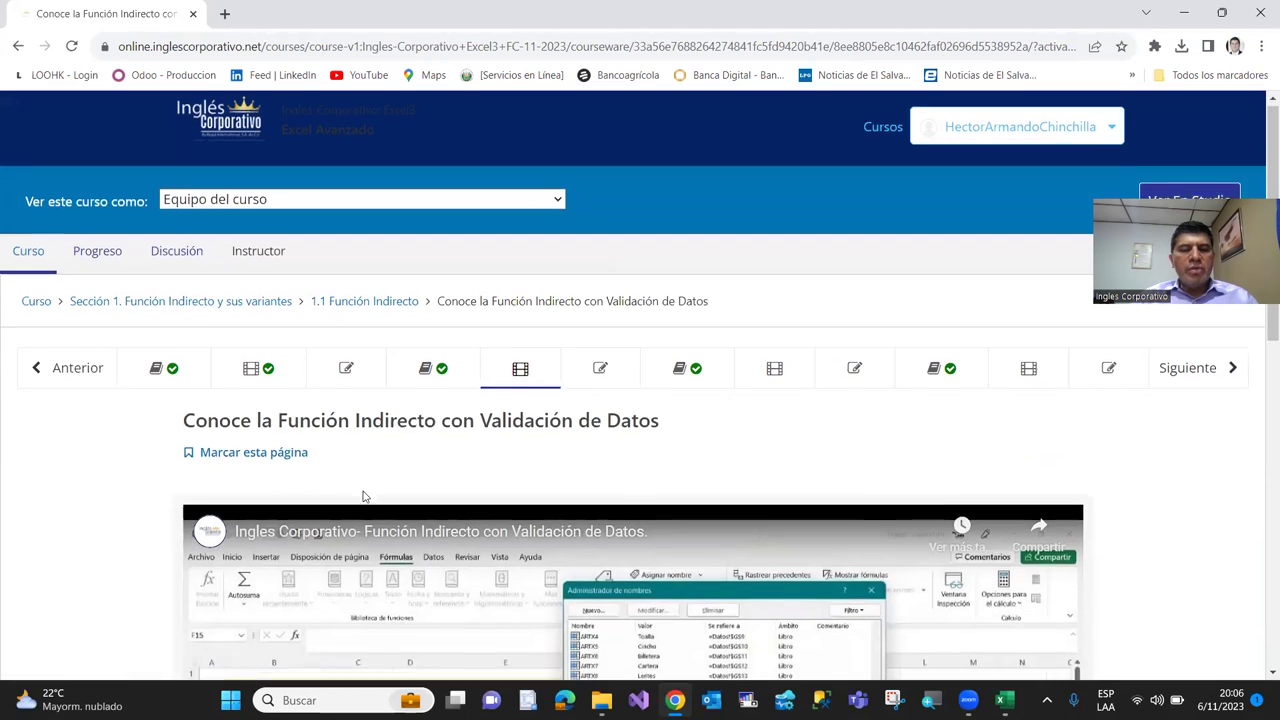
{"action": "scroll", "coordinate": [500, 518], "scroll_direction": "down", "scroll_amount": 3}
{"action": "scroll", "coordinate": [446, 510], "scroll_direction": "up", "scroll_amount": 3}
{"action": "scroll", "coordinate": [446, 510], "scroll_direction": "down", "scroll_amount": 1}
{"action": "scroll", "coordinate": [446, 510], "scroll_direction": "up", "scroll_amount": 1}
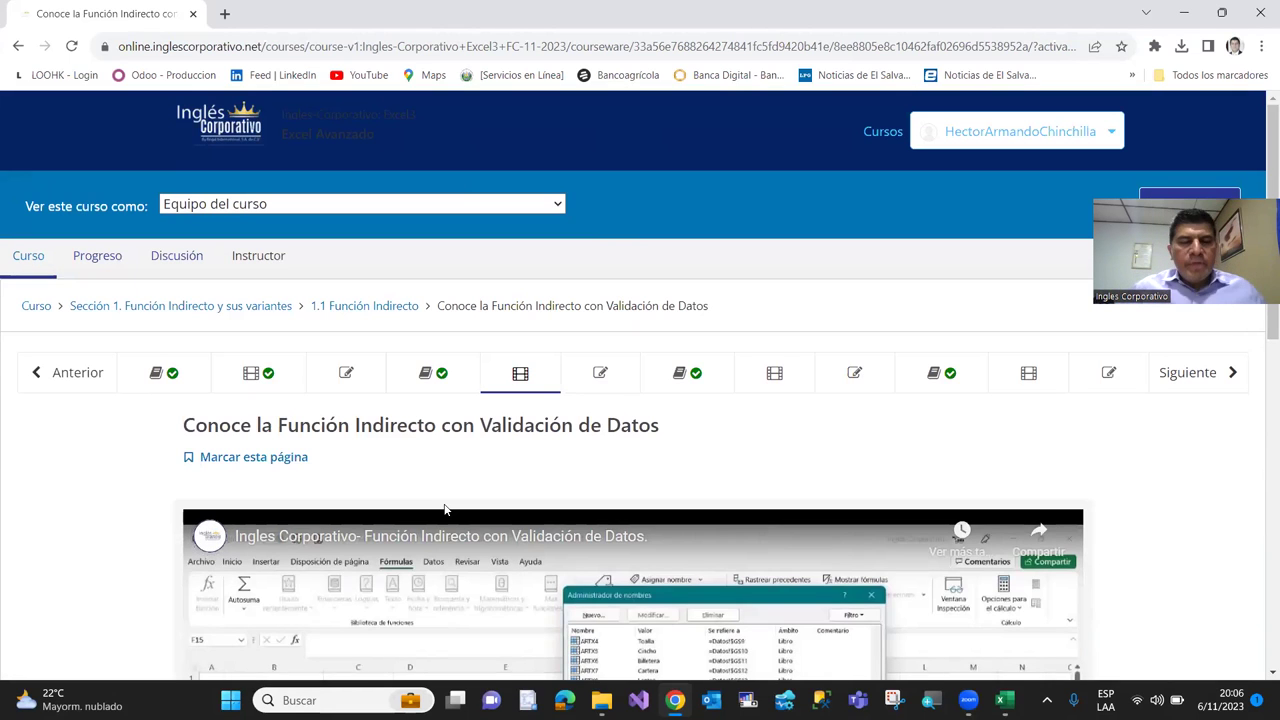
{"action": "scroll", "coordinate": [445, 485], "scroll_direction": "down", "scroll_amount": 5}
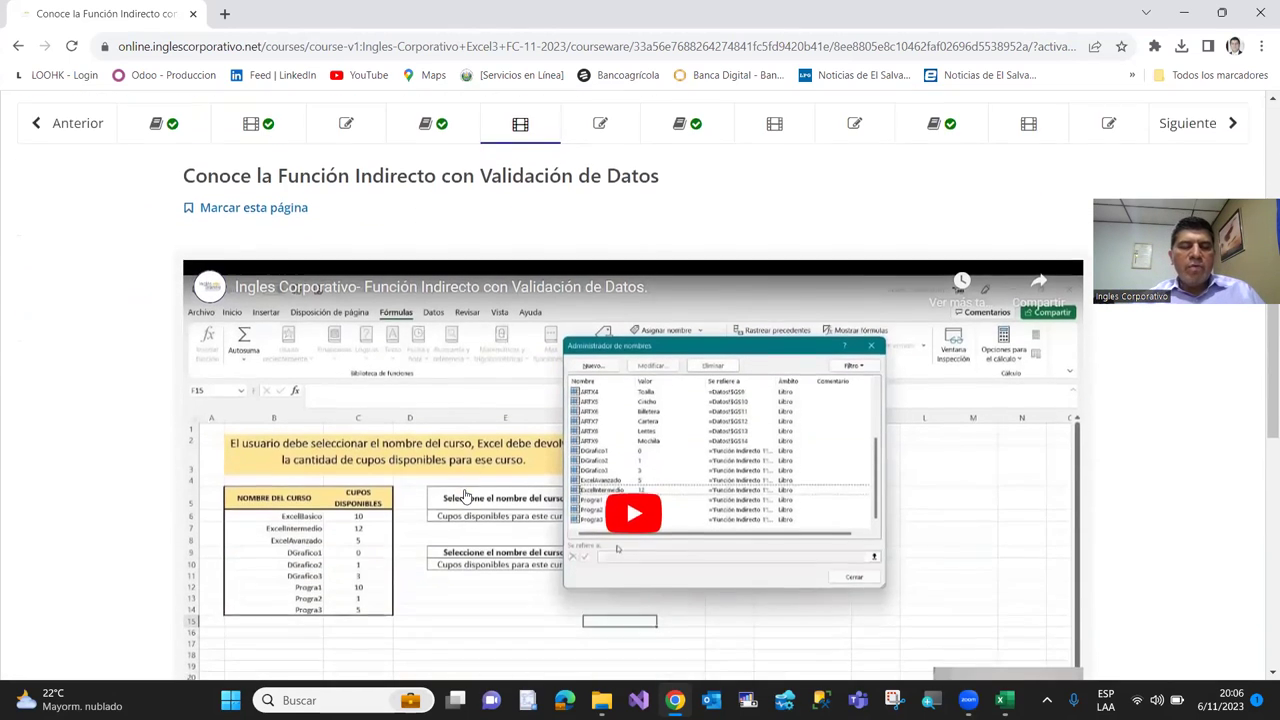
{"action": "scroll", "coordinate": [450, 490], "scroll_direction": "up", "scroll_amount": 5}
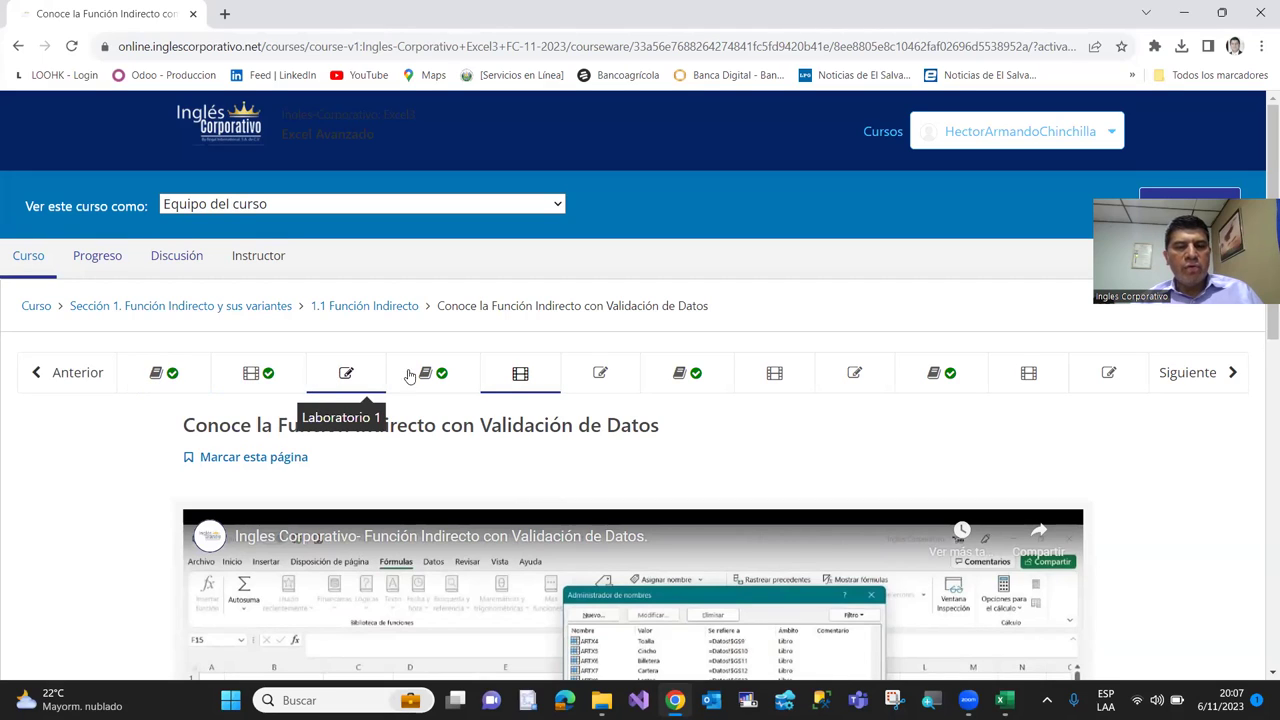
Open Laboratorio 2 and review its four INDIRECTO questions worth 25.0 points
{"action": "left_click", "coordinate": [589, 377]}
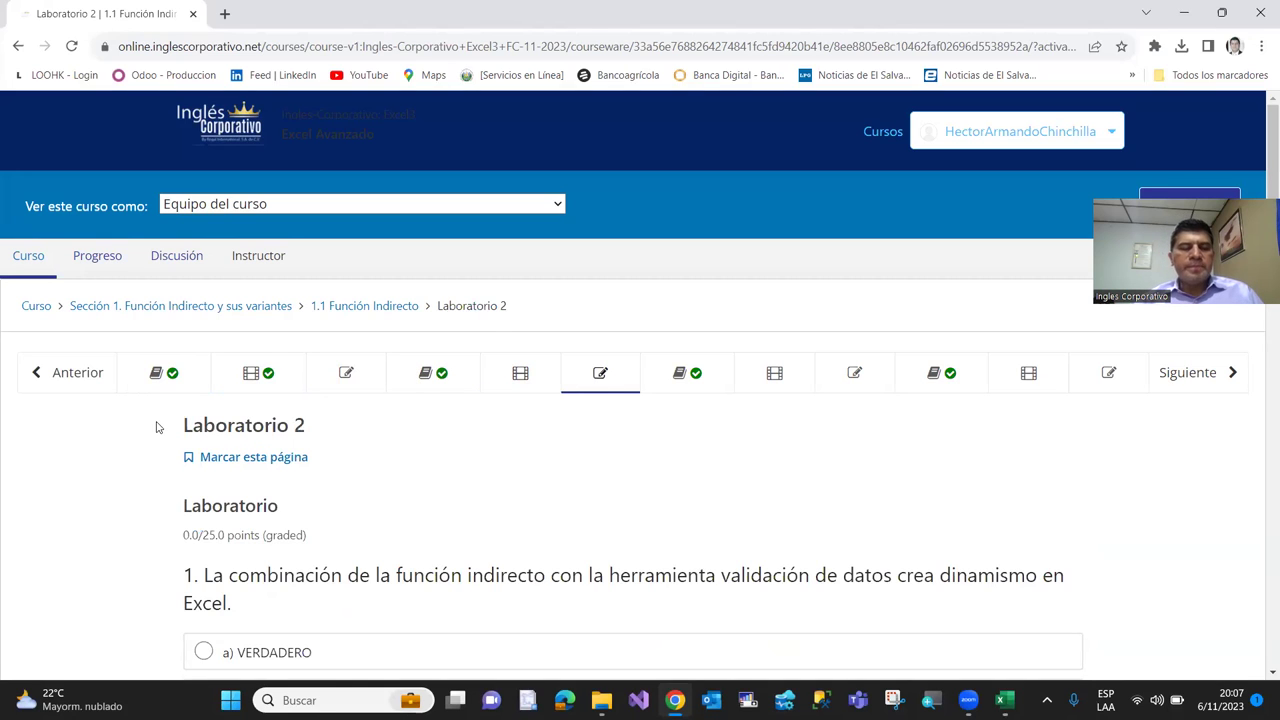
{"action": "scroll", "coordinate": [157, 430], "scroll_direction": "down", "scroll_amount": 2}
{"action": "scroll", "coordinate": [157, 430], "scroll_direction": "up", "scroll_amount": 1}
{"action": "scroll", "coordinate": [160, 409], "scroll_direction": "down", "scroll_amount": 1}
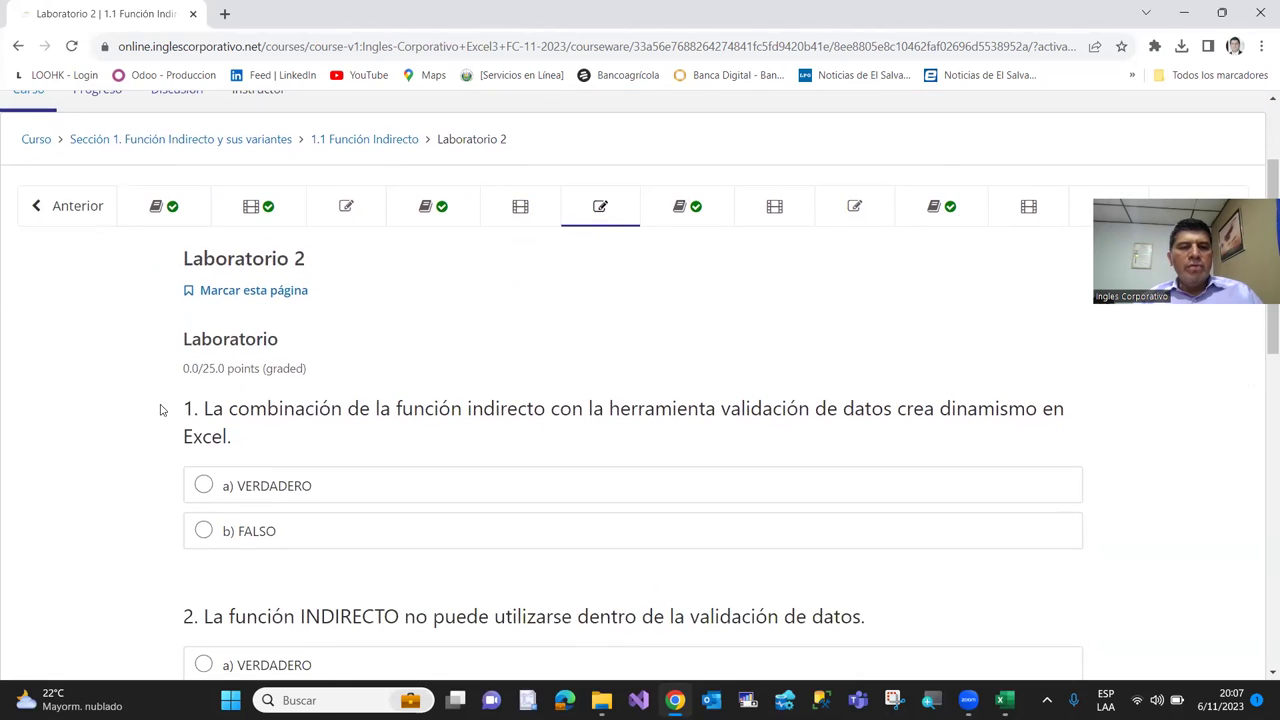
{"action": "scroll", "coordinate": [161, 405], "scroll_direction": "down", "scroll_amount": 1}
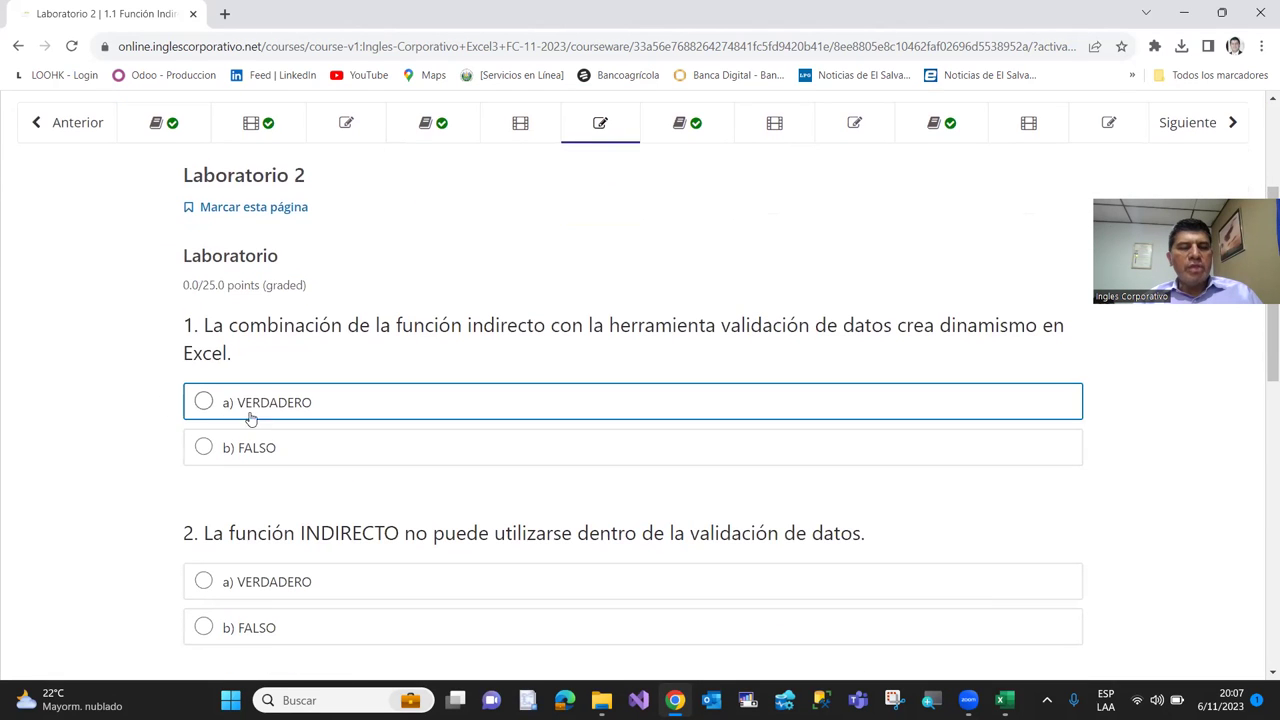
{"action": "scroll", "coordinate": [158, 423], "scroll_direction": "down", "scroll_amount": 3}
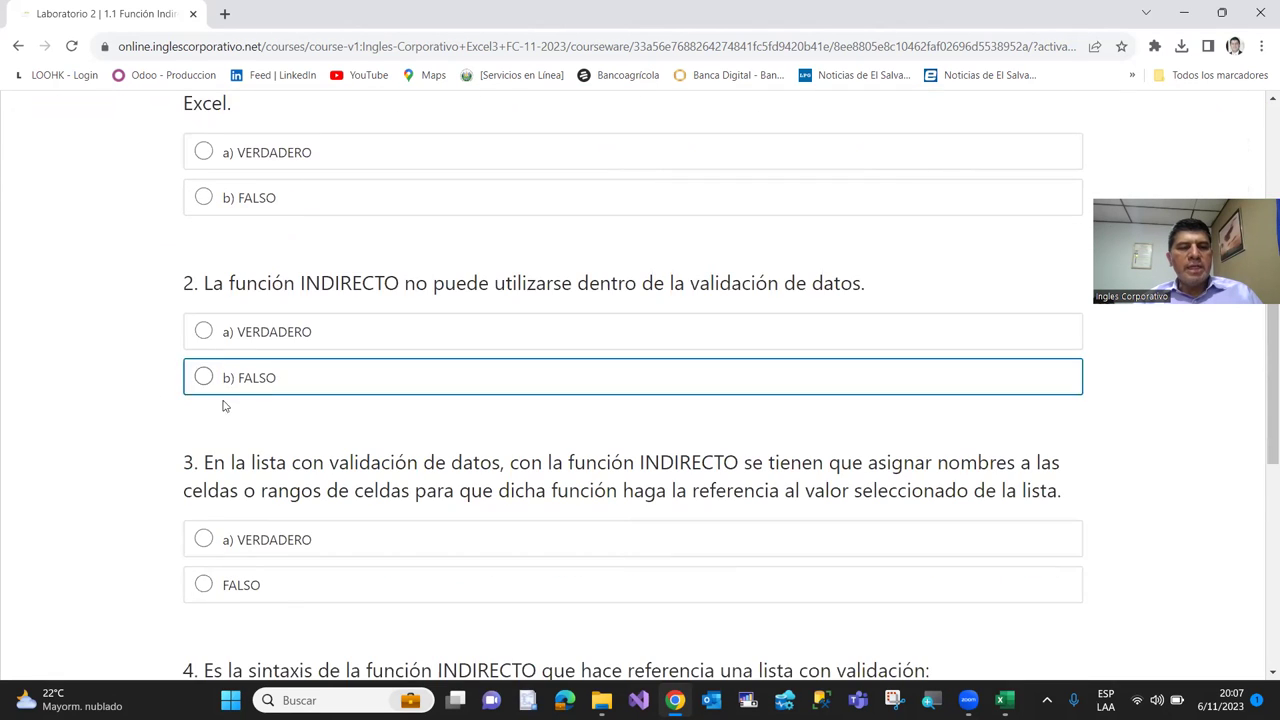
{"action": "scroll", "coordinate": [167, 405], "scroll_direction": "down", "scroll_amount": 1}
{"action": "scroll", "coordinate": [167, 405], "scroll_direction": "down", "scroll_amount": 2}
{"action": "scroll", "coordinate": [177, 491], "scroll_direction": "down", "scroll_amount": 3}
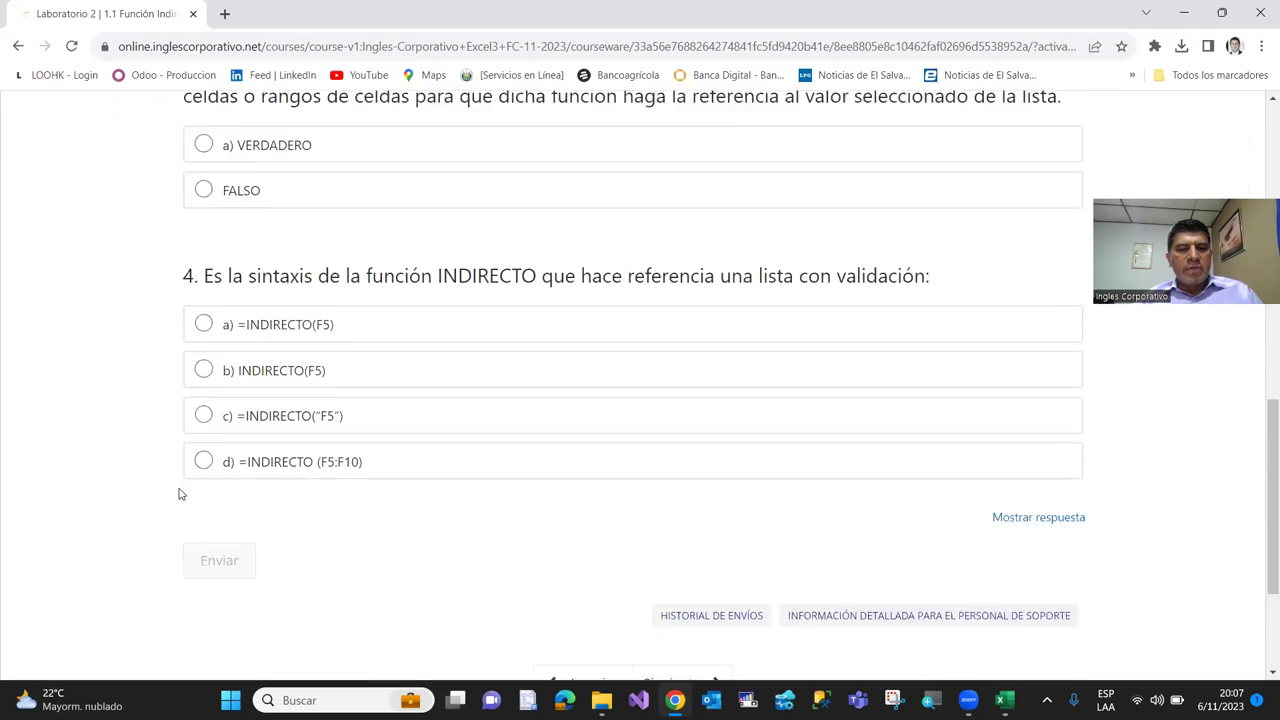
{"action": "scroll", "coordinate": [560, 447], "scroll_direction": "up", "scroll_amount": 10}
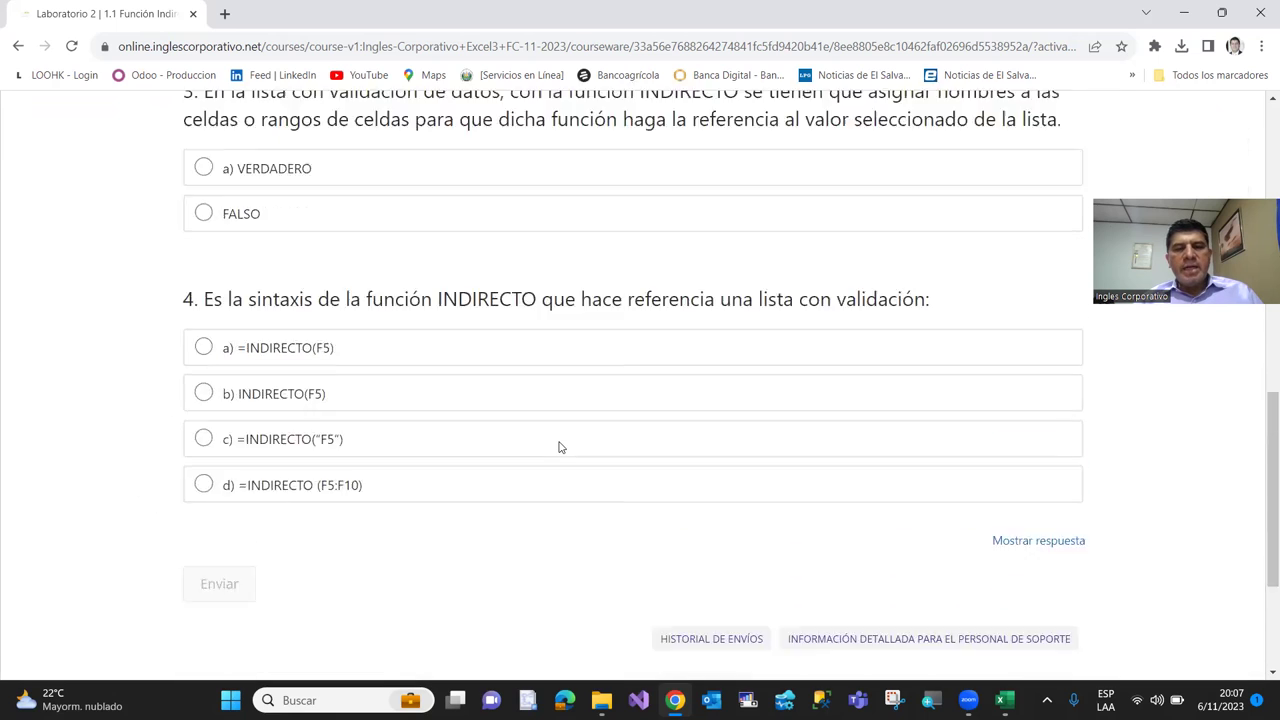
{"action": "scroll", "coordinate": [560, 447], "scroll_direction": "up", "scroll_amount": 3}
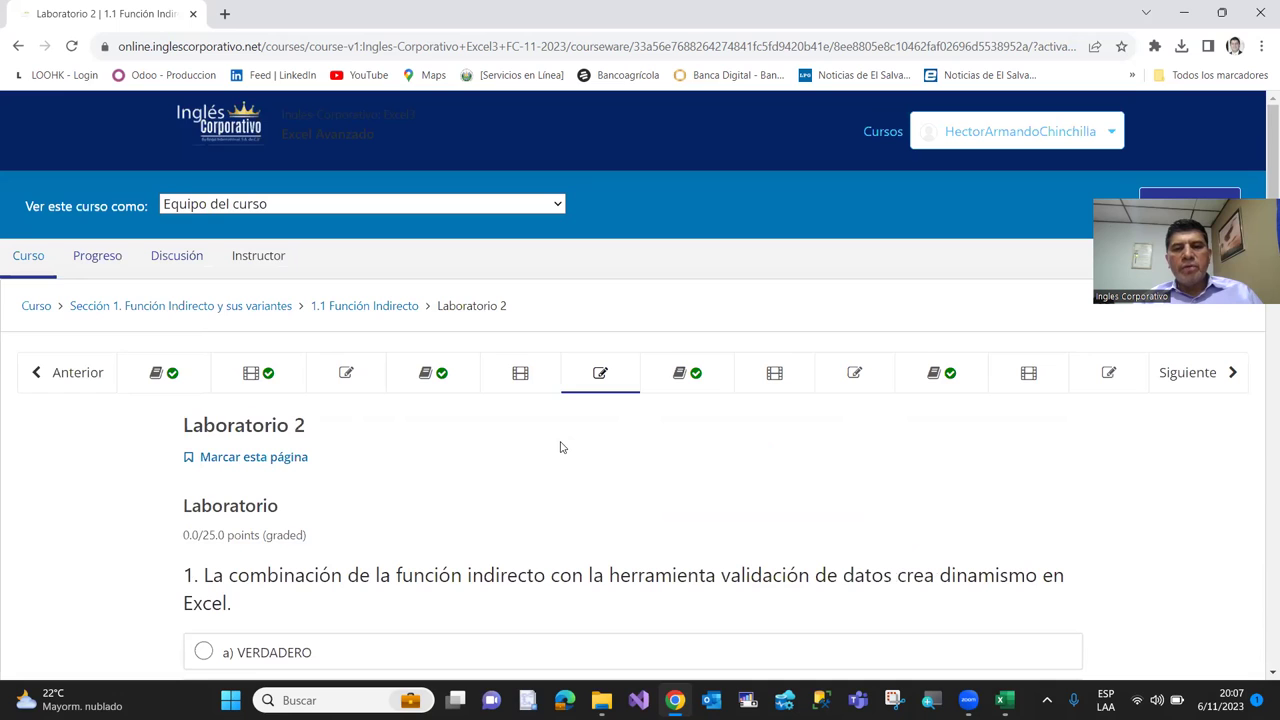
Review the lesson 1.3 objective and Funciones Independientes video, ending on the Laboratorio 3 quiz
{"action": "left_click", "coordinate": [675, 376]}
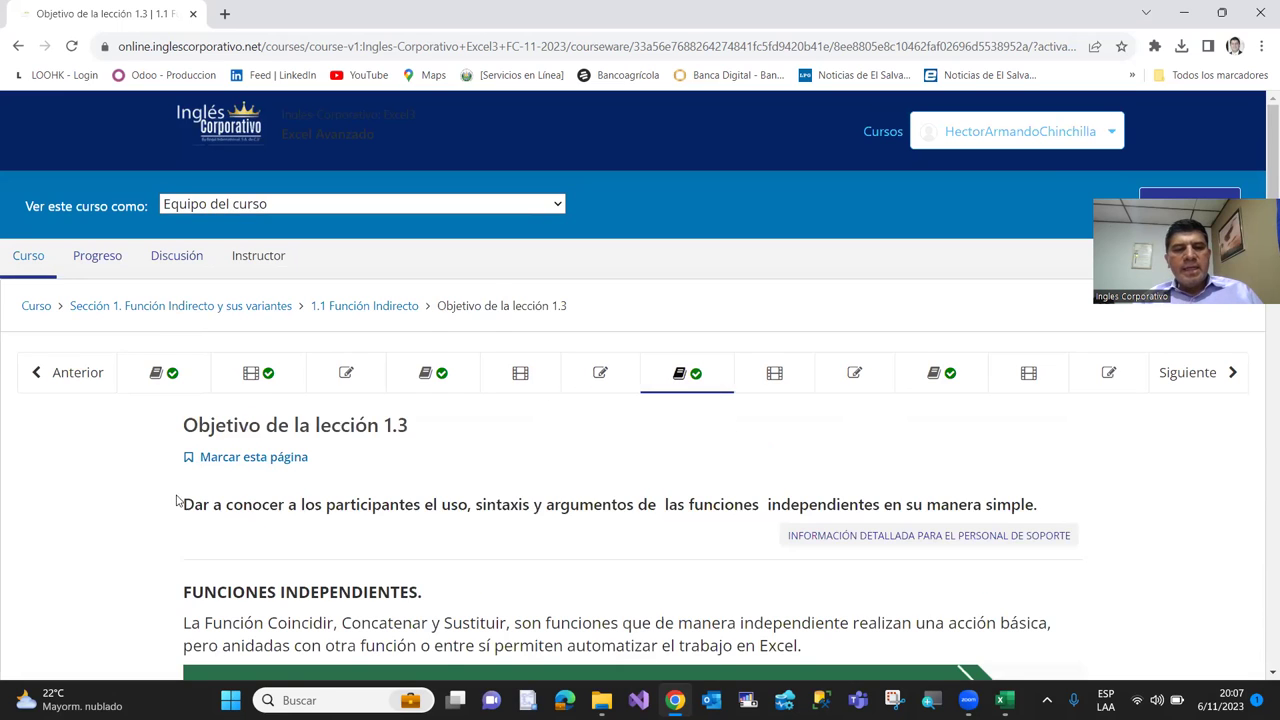
{"action": "scroll", "coordinate": [198, 510], "scroll_direction": "down", "scroll_amount": 3}
{"action": "scroll", "coordinate": [210, 500], "scroll_direction": "down", "scroll_amount": 1}
{"action": "scroll", "coordinate": [246, 484], "scroll_direction": "down", "scroll_amount": 3}
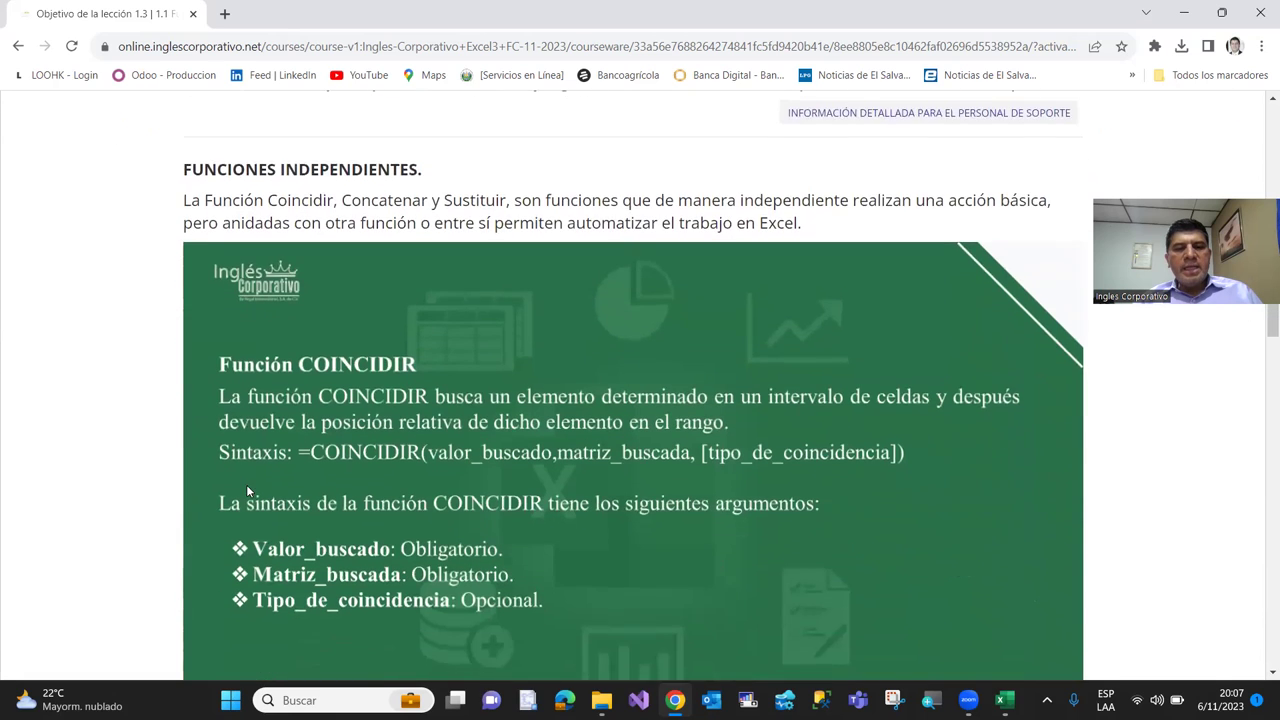
{"action": "scroll", "coordinate": [250, 490], "scroll_direction": "down", "scroll_amount": 2}
{"action": "scroll", "coordinate": [250, 490], "scroll_direction": "down", "scroll_amount": 3}
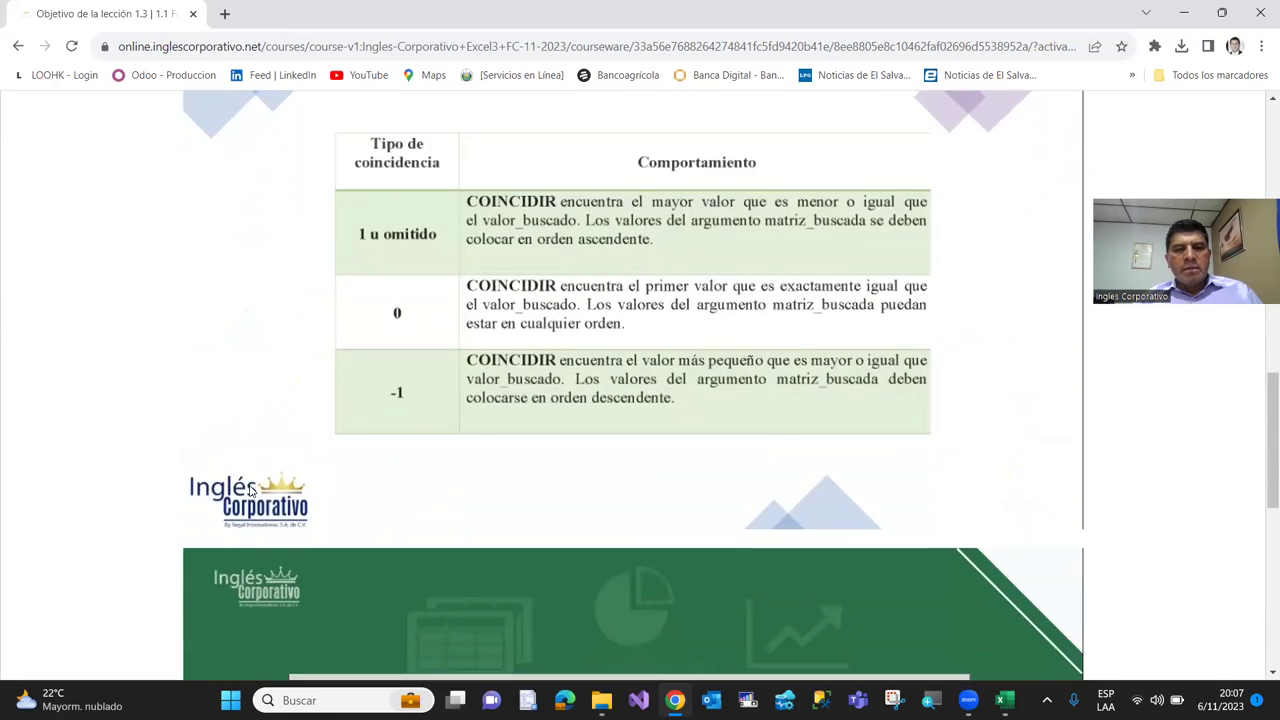
{"action": "scroll", "coordinate": [250, 490], "scroll_direction": "up", "scroll_amount": 5}
{"action": "scroll", "coordinate": [250, 490], "scroll_direction": "up", "scroll_amount": 8}
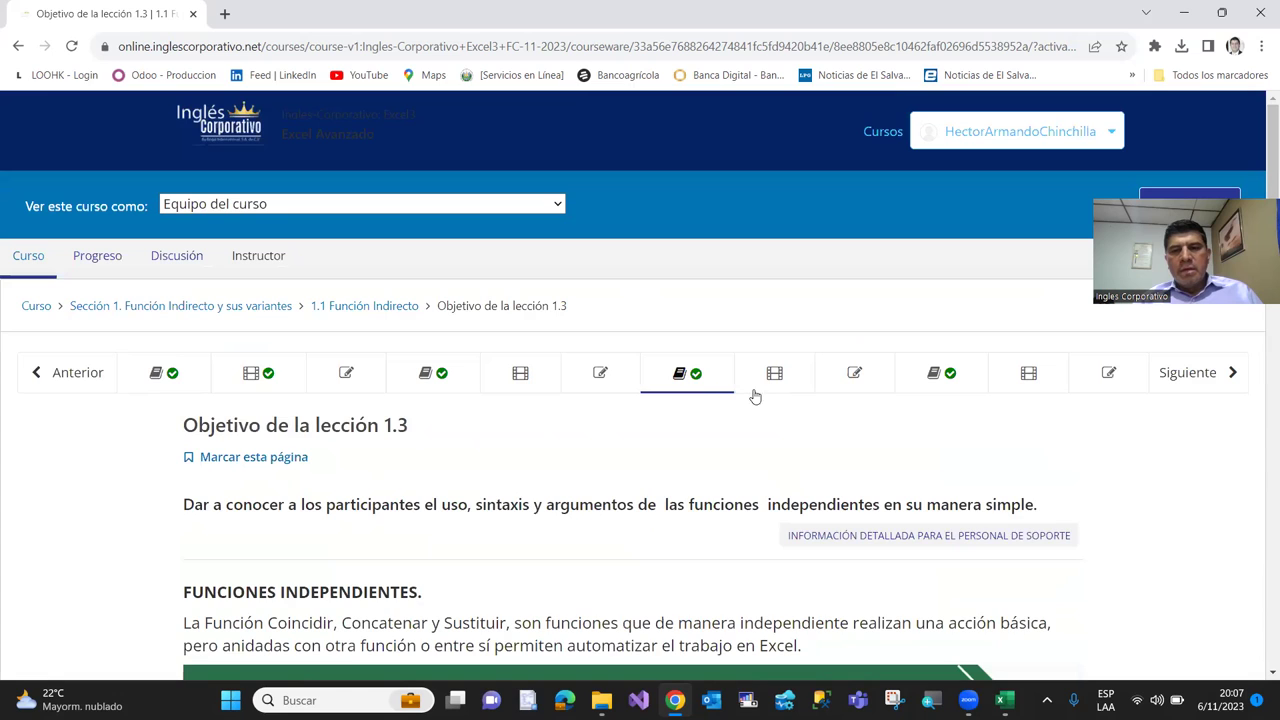
{"action": "left_click", "coordinate": [770, 380]}
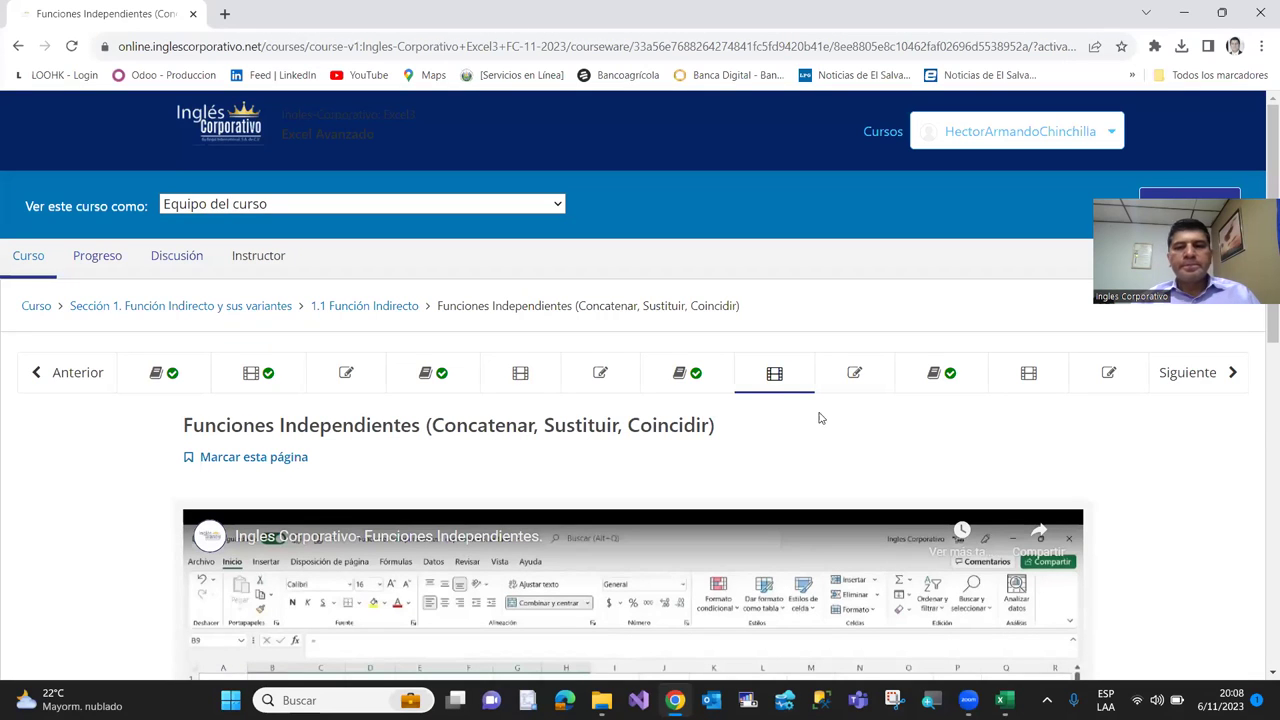
{"action": "left_click", "coordinate": [843, 390]}
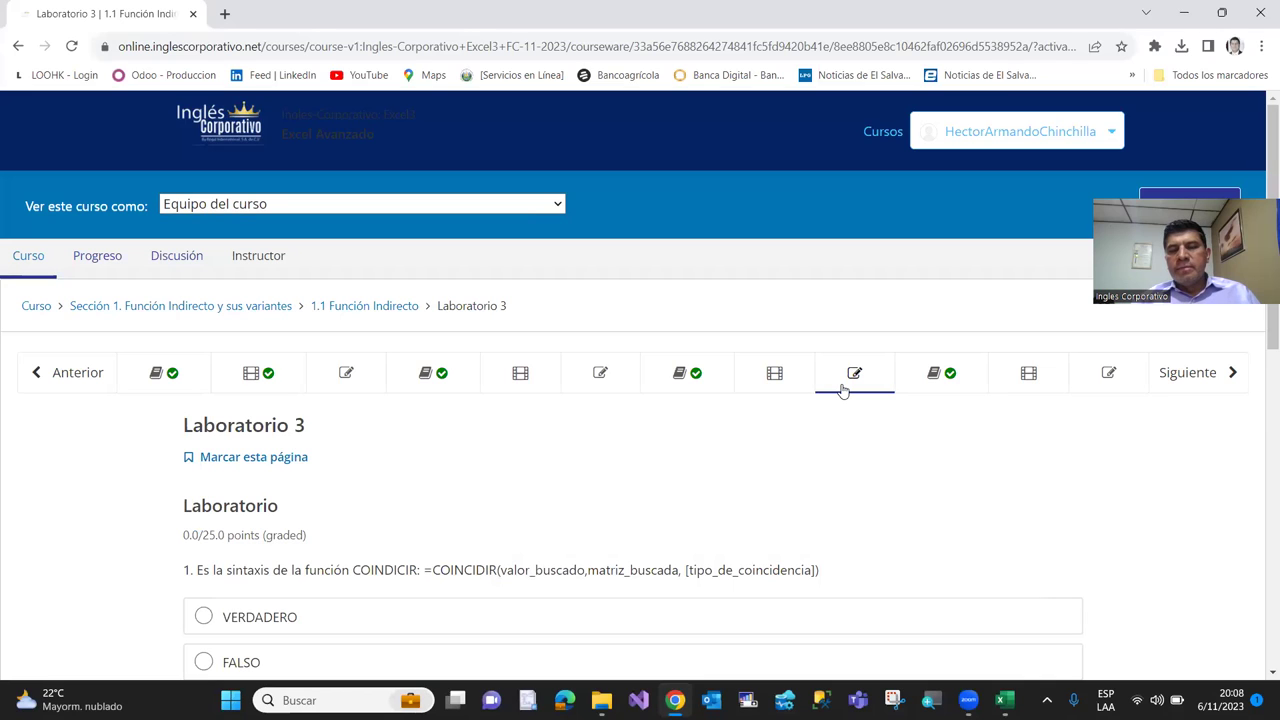
Open the lesson 1.4 objective page
{"action": "left_click", "coordinate": [920, 386]}
{"action": "scroll", "coordinate": [287, 508], "scroll_direction": "down", "scroll_amount": 3}
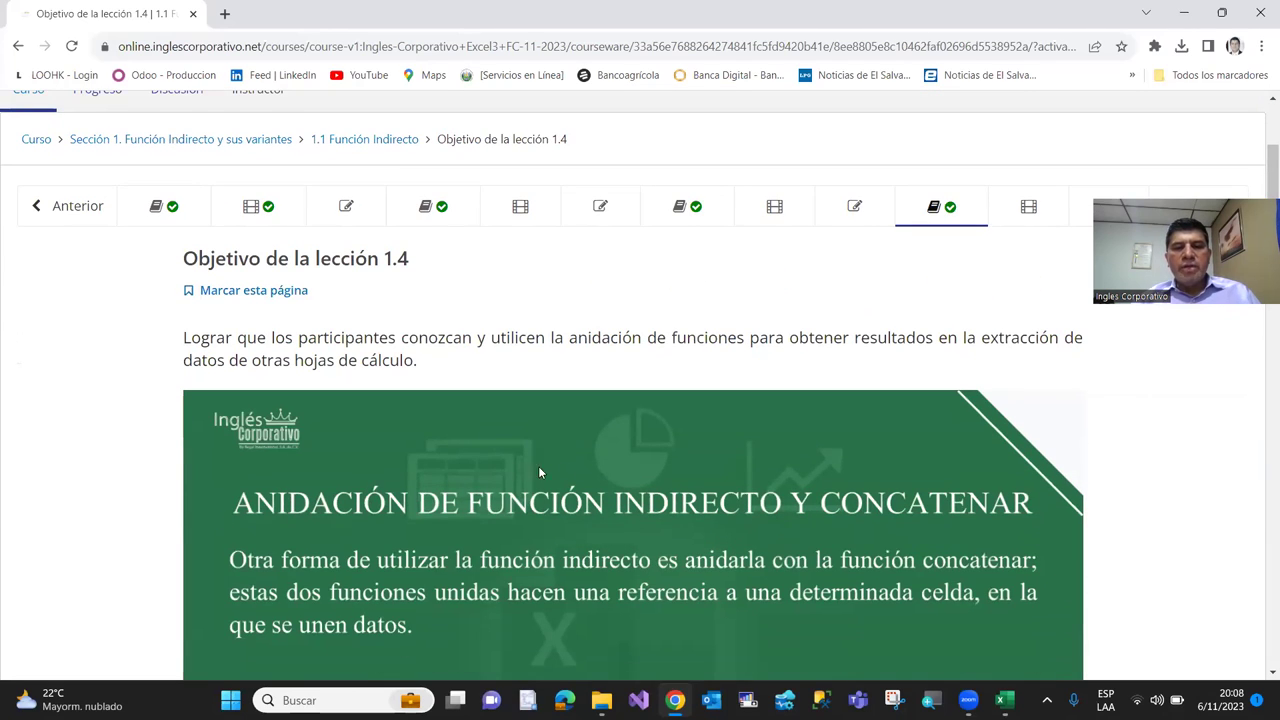
{"action": "scroll", "coordinate": [528, 457], "scroll_direction": "up", "scroll_amount": 3}
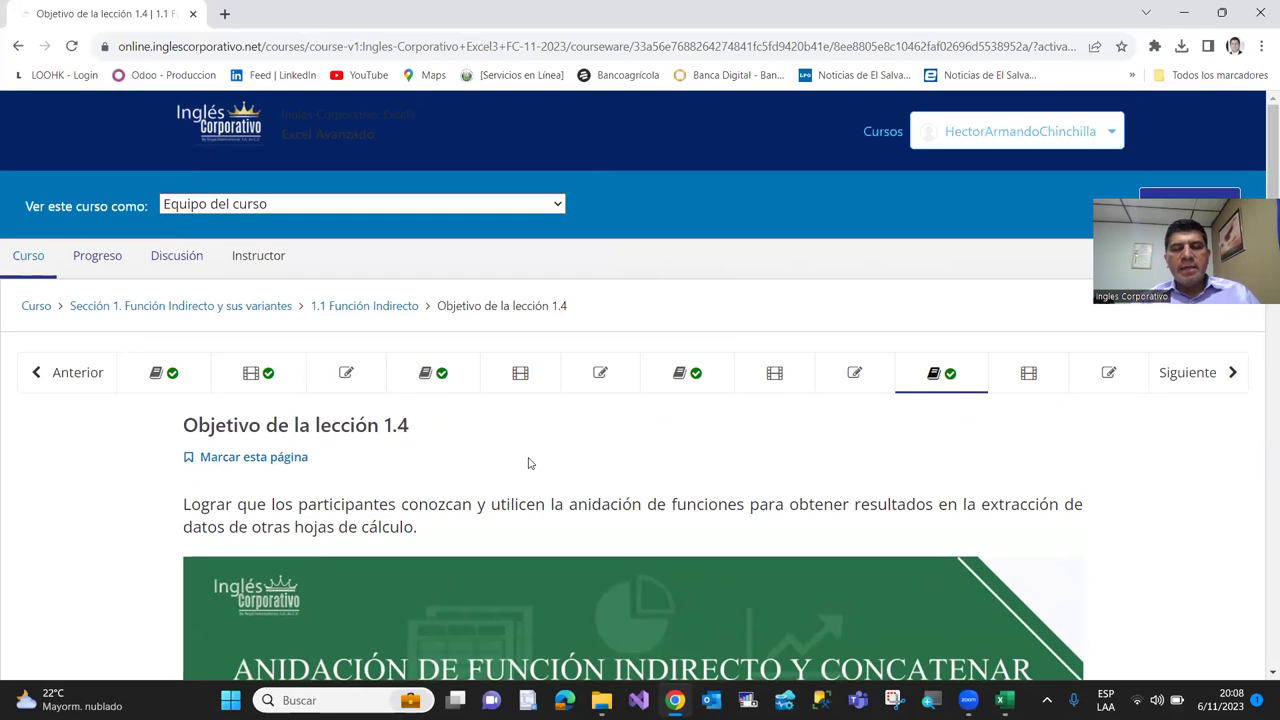
Go to the Conoce acerca de la función Indirecto y Concatenar video unit and look it over
{"action": "left_click", "coordinate": [1024, 370]}
{"action": "scroll", "coordinate": [391, 505], "scroll_direction": "down", "scroll_amount": 3}
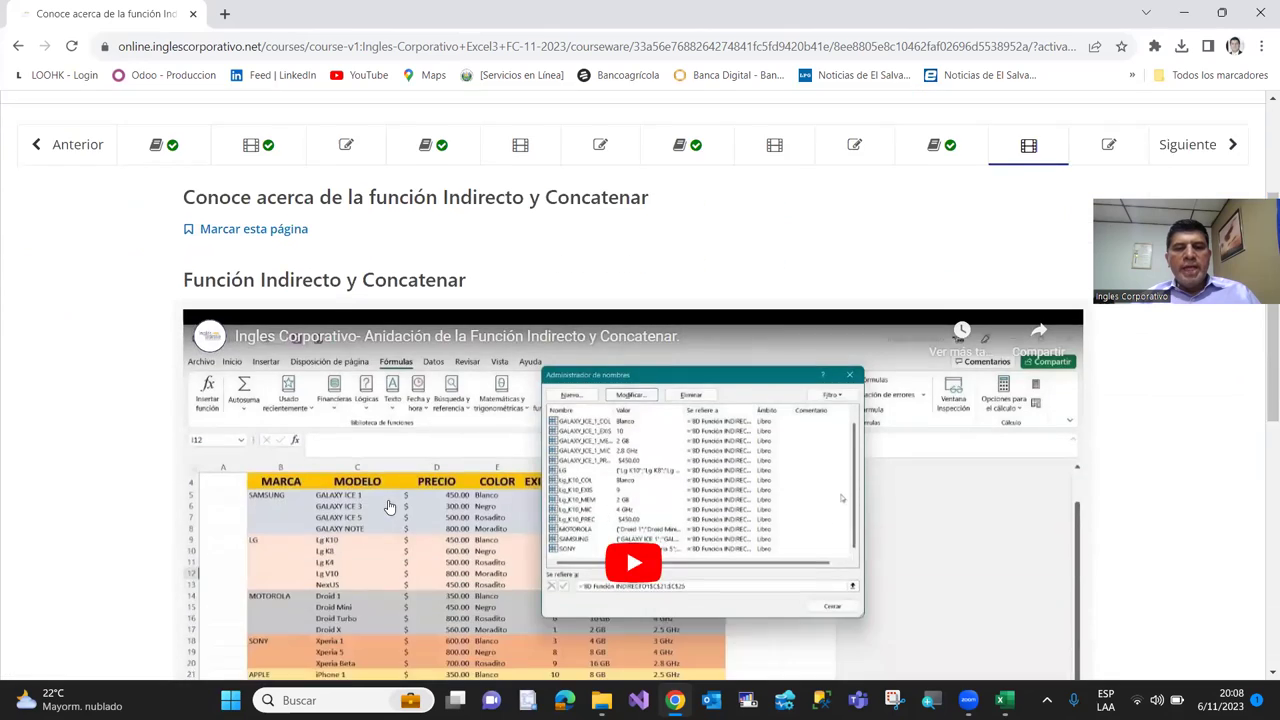
{"action": "scroll", "coordinate": [391, 505], "scroll_direction": "up", "scroll_amount": 2}
{"action": "scroll", "coordinate": [391, 505], "scroll_direction": "down", "scroll_amount": 4}
{"action": "scroll", "coordinate": [391, 505], "scroll_direction": "up", "scroll_amount": 5}
{"action": "scroll", "coordinate": [394, 508], "scroll_direction": "down", "scroll_amount": 2}
{"action": "scroll", "coordinate": [397, 511], "scroll_direction": "down", "scroll_amount": 2}
{"action": "scroll", "coordinate": [397, 511], "scroll_direction": "down", "scroll_amount": 3}
{"action": "scroll", "coordinate": [398, 513], "scroll_direction": "up", "scroll_amount": 1}
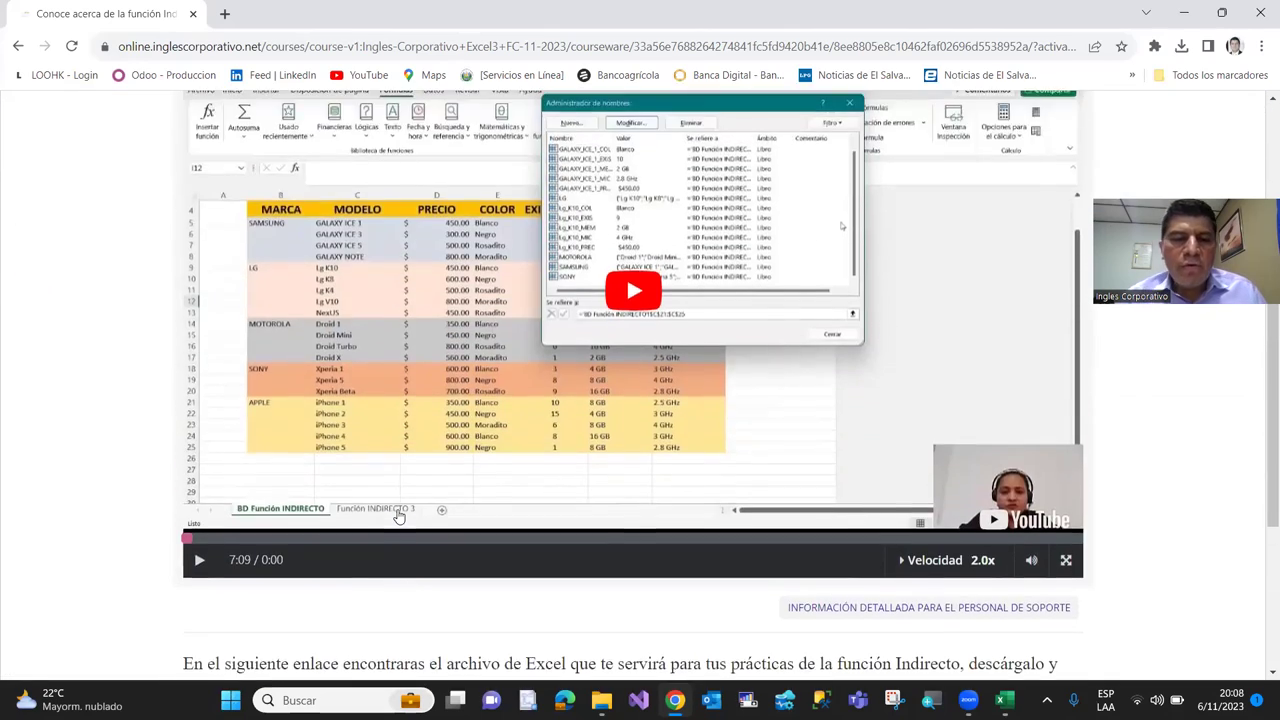
{"action": "scroll", "coordinate": [400, 514], "scroll_direction": "up", "scroll_amount": 2}
{"action": "scroll", "coordinate": [405, 515], "scroll_direction": "down", "scroll_amount": 5}
{"action": "scroll", "coordinate": [407, 515], "scroll_direction": "down", "scroll_amount": 2}
{"action": "scroll", "coordinate": [409, 515], "scroll_direction": "up", "scroll_amount": 6}
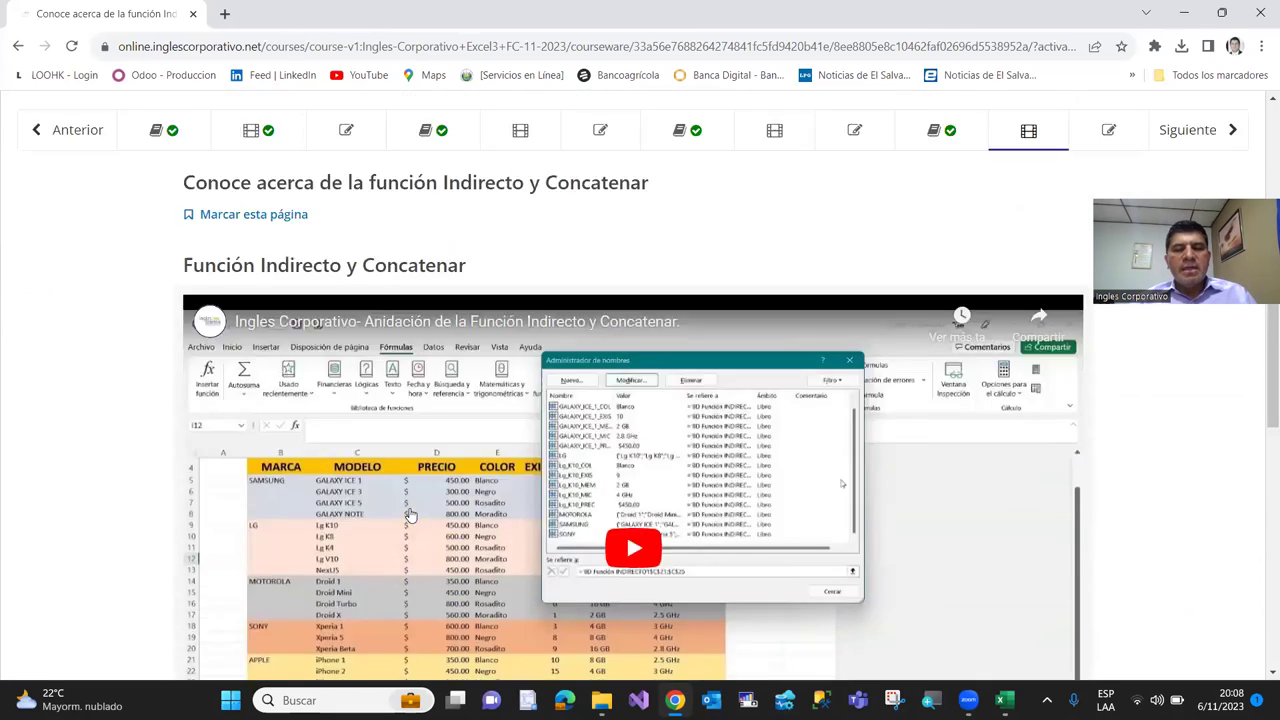
{"action": "scroll", "coordinate": [411, 514], "scroll_direction": "up", "scroll_amount": 3}
{"action": "scroll", "coordinate": [411, 514], "scroll_direction": "down", "scroll_amount": 2}
{"action": "scroll", "coordinate": [411, 514], "scroll_direction": "up", "scroll_amount": 2}
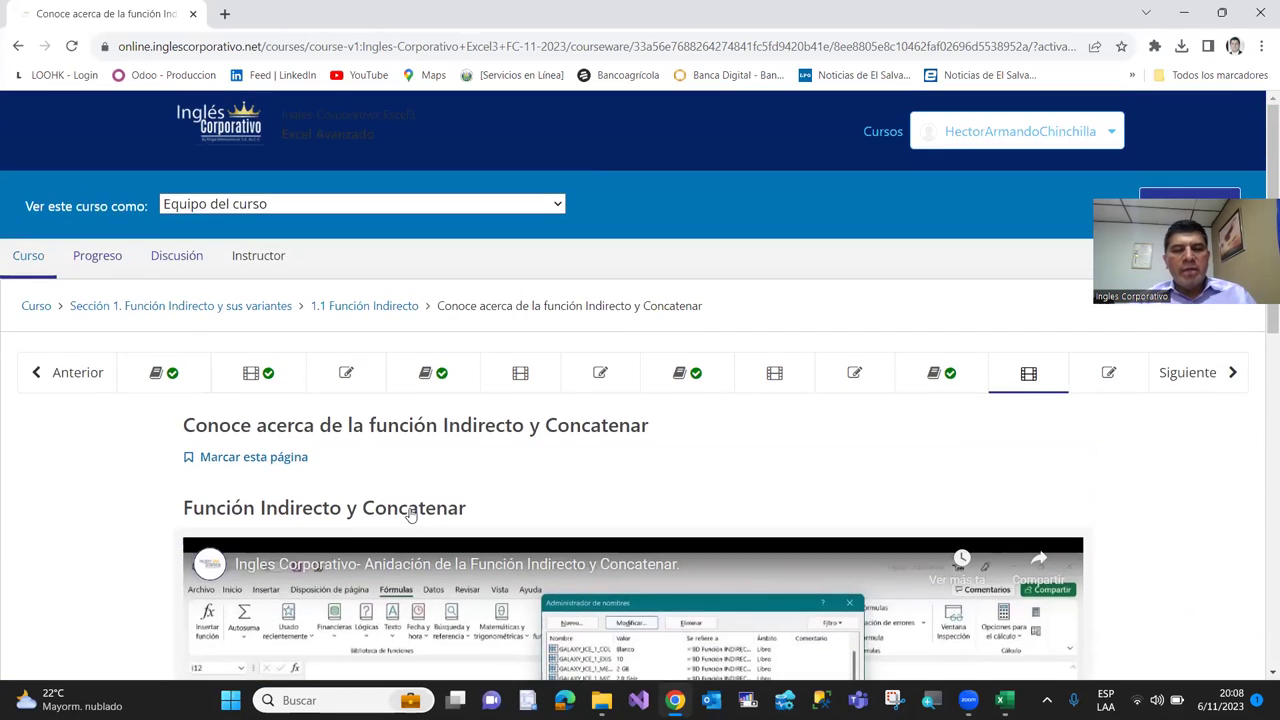
{"action": "scroll", "coordinate": [411, 514], "scroll_direction": "down", "scroll_amount": 2}
{"action": "scroll", "coordinate": [411, 514], "scroll_direction": "up", "scroll_amount": 2}
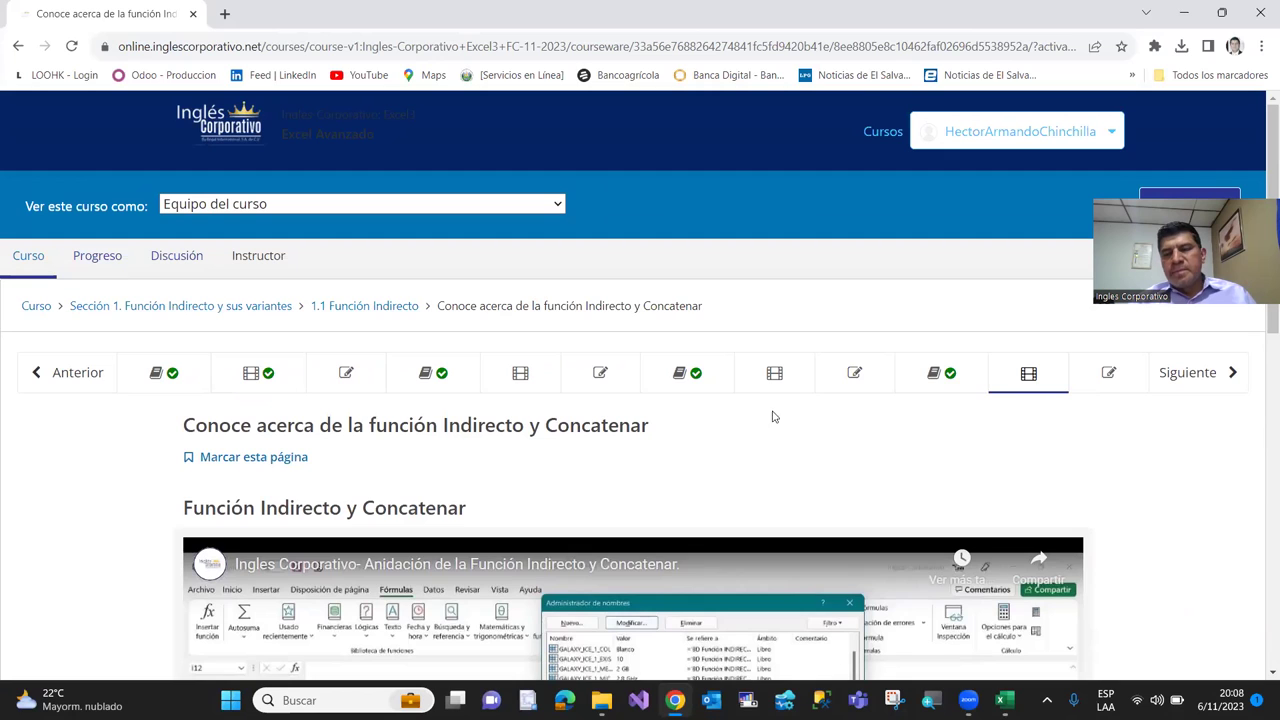
Open the Laboratorio 4 quiz and look over its questions
{"action": "left_click", "coordinate": [1094, 380]}
{"action": "scroll", "coordinate": [131, 546], "scroll_direction": "down", "scroll_amount": 2}
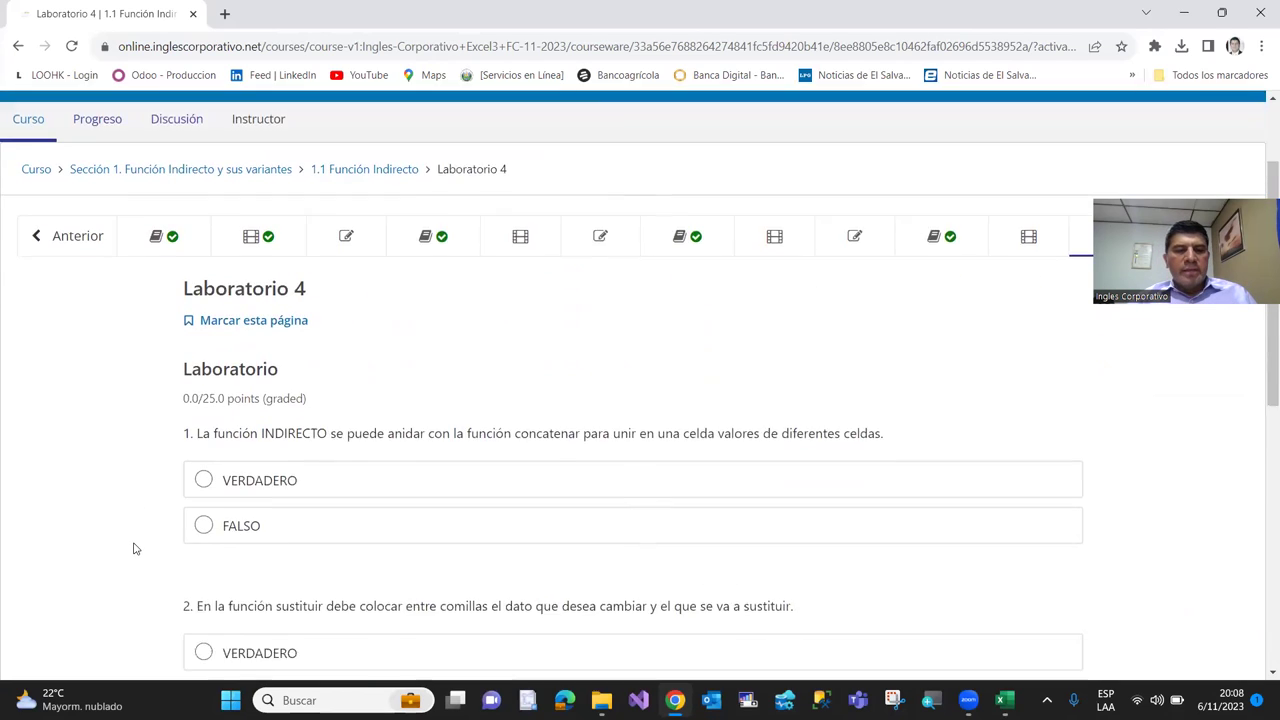
{"action": "scroll", "coordinate": [114, 557], "scroll_direction": "up", "scroll_amount": 2}
{"action": "scroll", "coordinate": [116, 557], "scroll_direction": "down", "scroll_amount": 1}
{"action": "scroll", "coordinate": [116, 557], "scroll_direction": "up", "scroll_amount": 1}
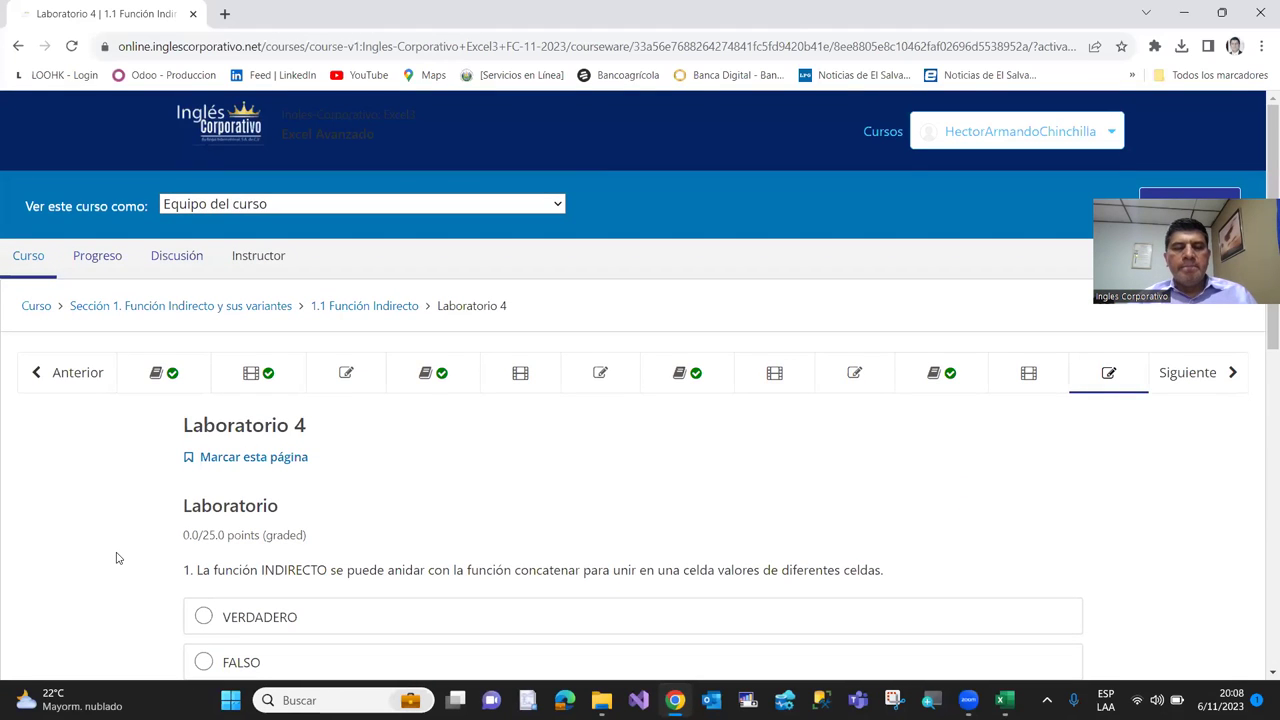
{"action": "scroll", "coordinate": [116, 557], "scroll_direction": "down", "scroll_amount": 2}
{"action": "scroll", "coordinate": [122, 560], "scroll_direction": "up", "scroll_amount": 2}
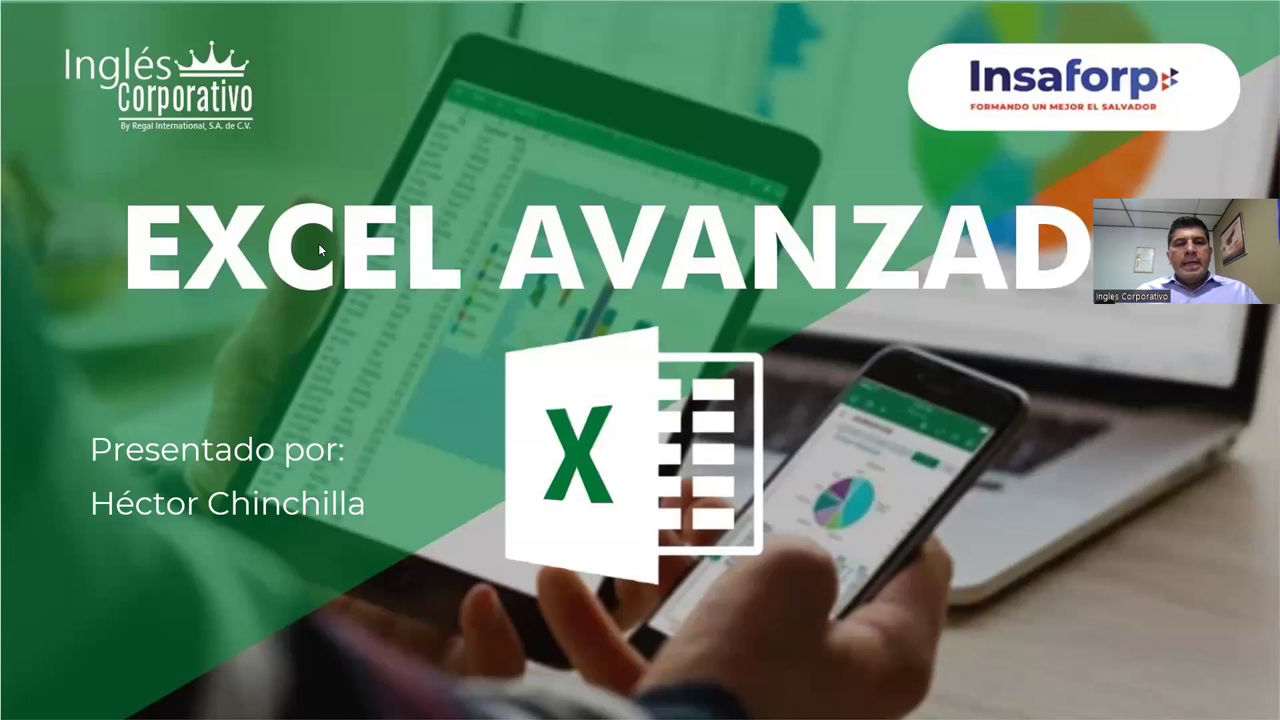
Advance the slideshow to the Semana 2 – Búsqueda, Comparación, y Consulta de Datos slide
{"action": "left_click", "coordinate": [292, 358]}
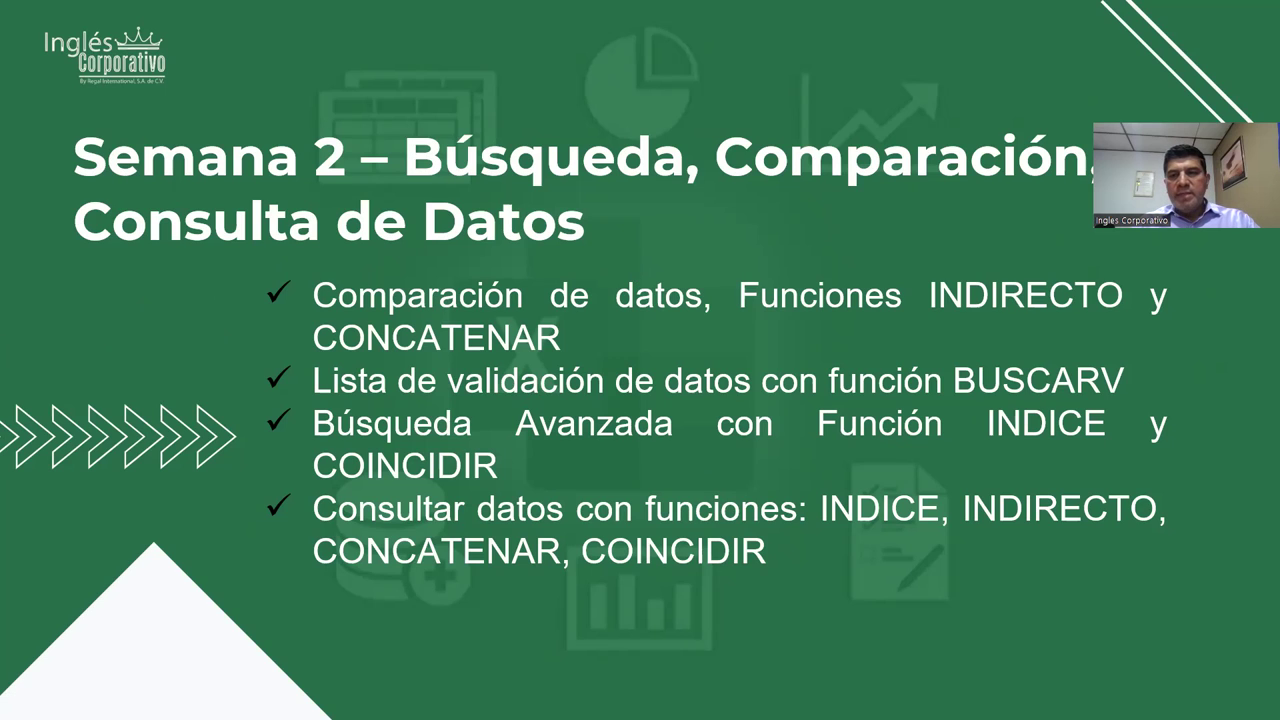
End the slideshow and close the PowerPoint presentation
{"action": "key", "text": "Escape"}
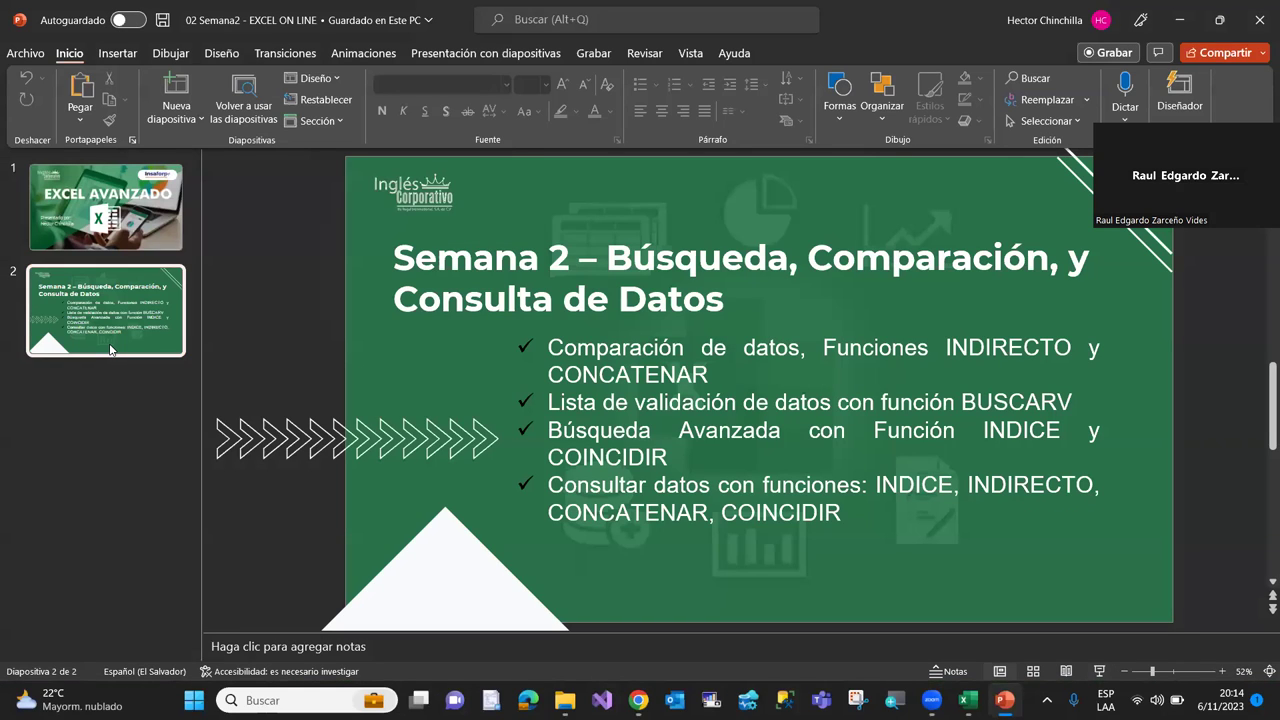
{"action": "left_click", "coordinate": [1255, 20]}
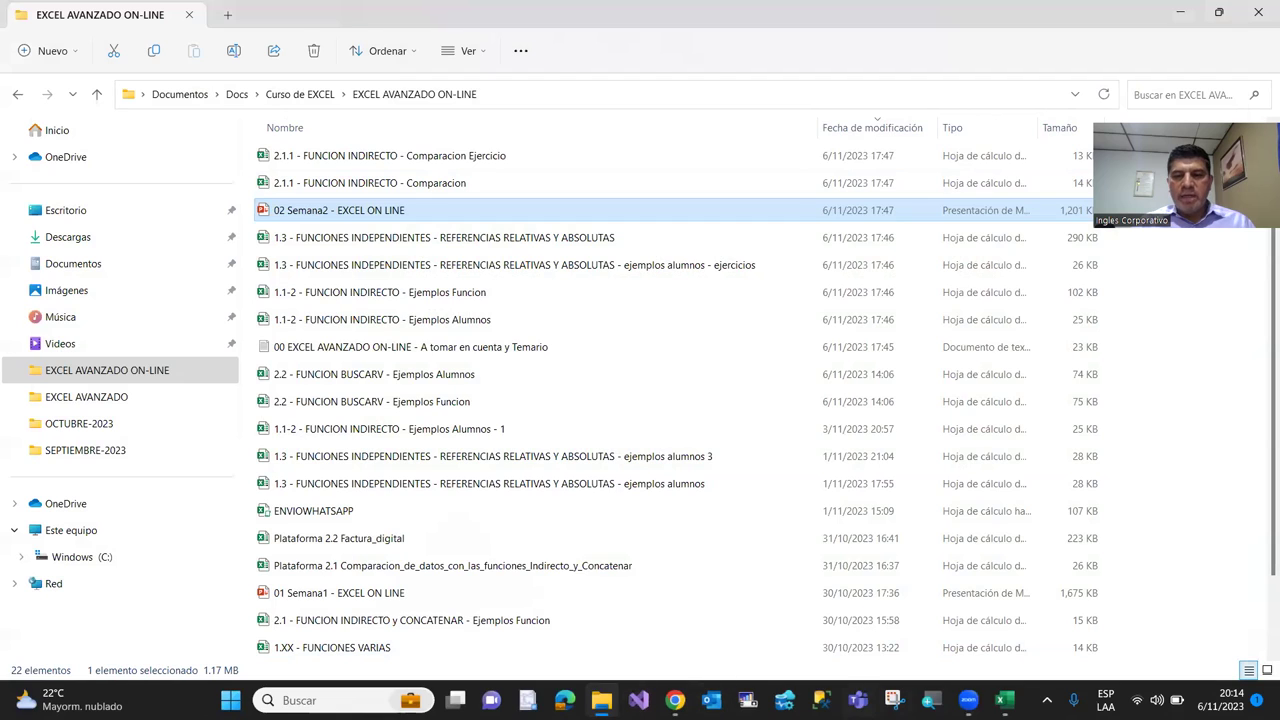
Bring the Excel workbook forward and switch to the Funciones varias - ejercicio sheet
{"action": "mouse_move", "coordinate": [968, 700]}
{"action": "left_click", "coordinate": [970, 648]}
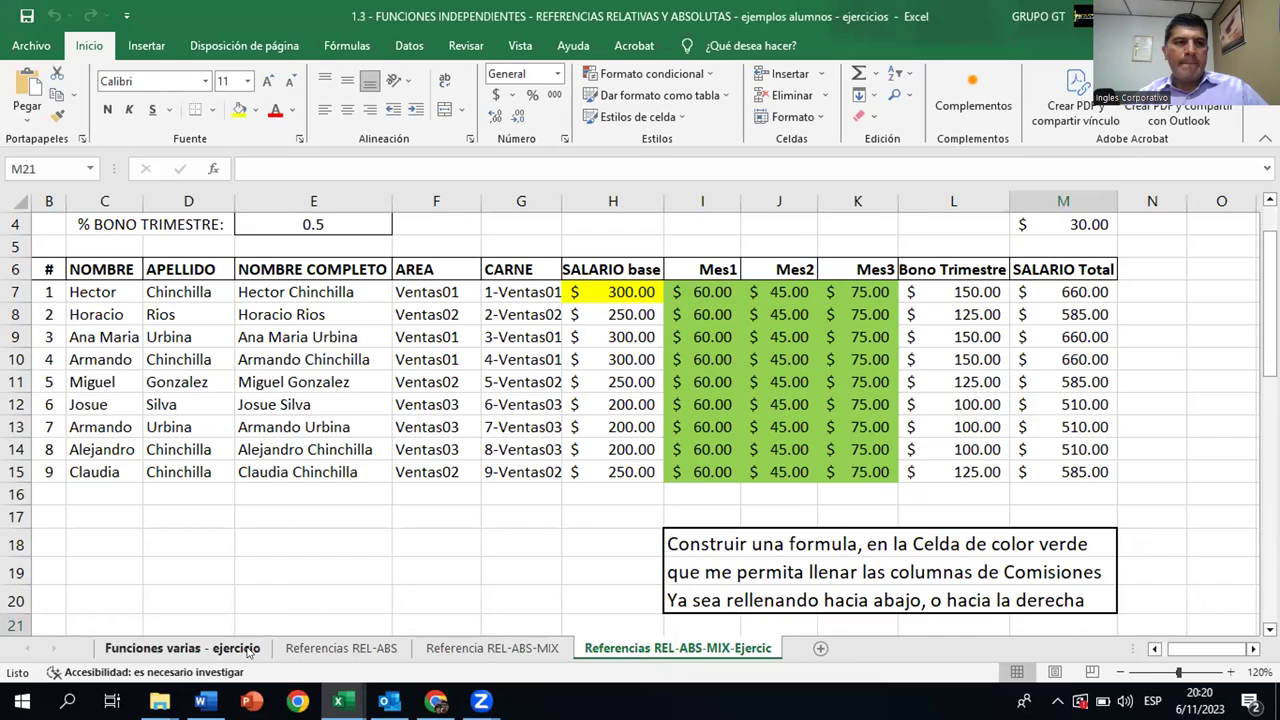
{"action": "left_click", "coordinate": [249, 652]}
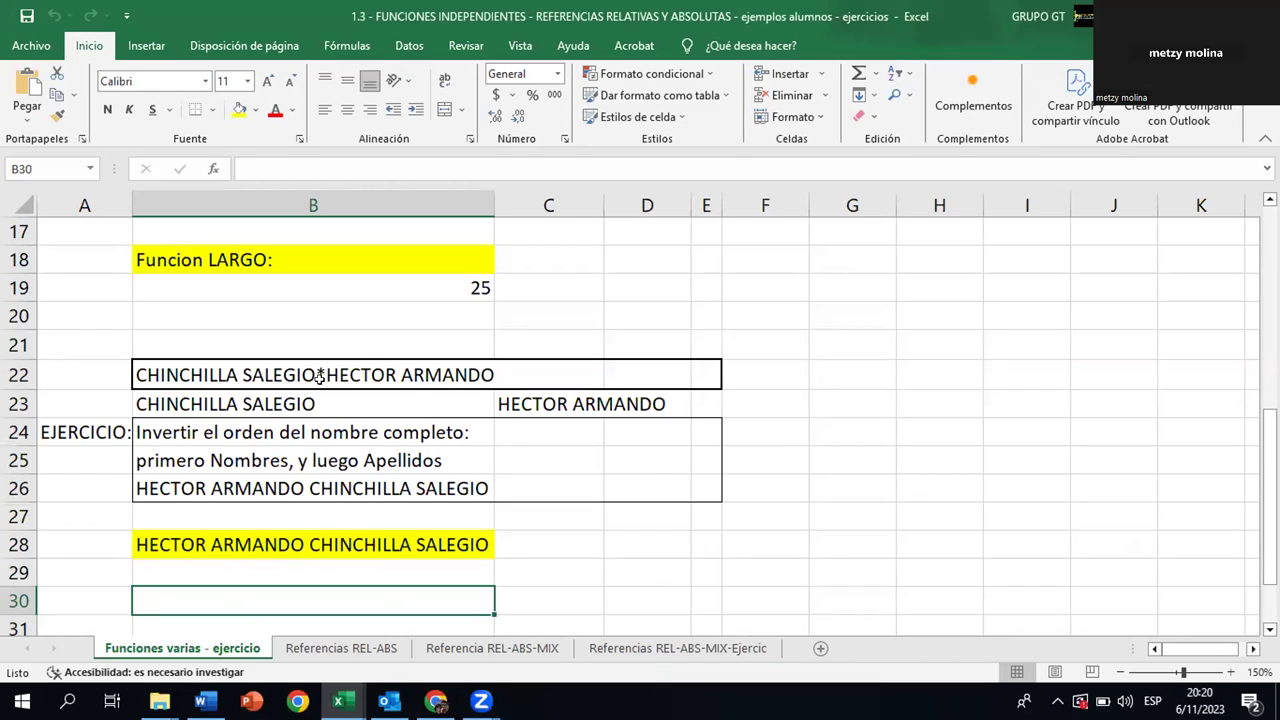
Check B28's =C23&" "&B23 formula, then switch to the Referencias REL-ABS sheet
{"action": "left_click", "coordinate": [322, 540]}
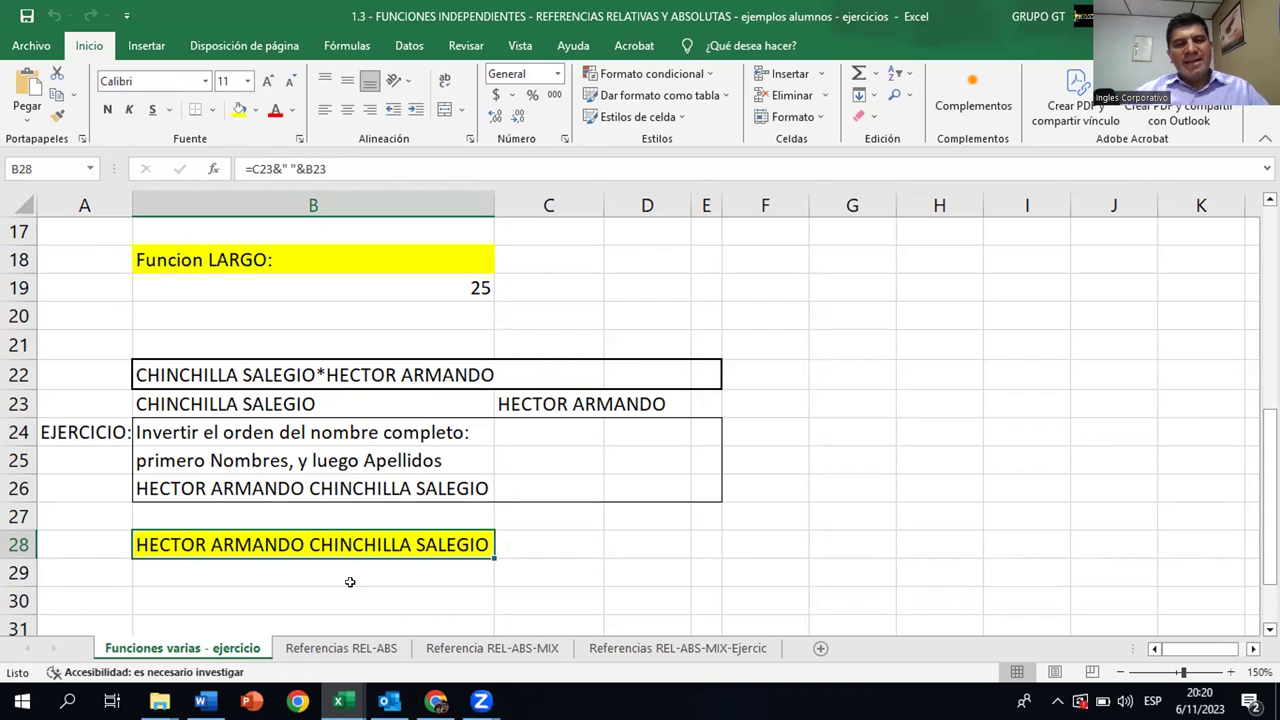
{"action": "left_click", "coordinate": [385, 652]}
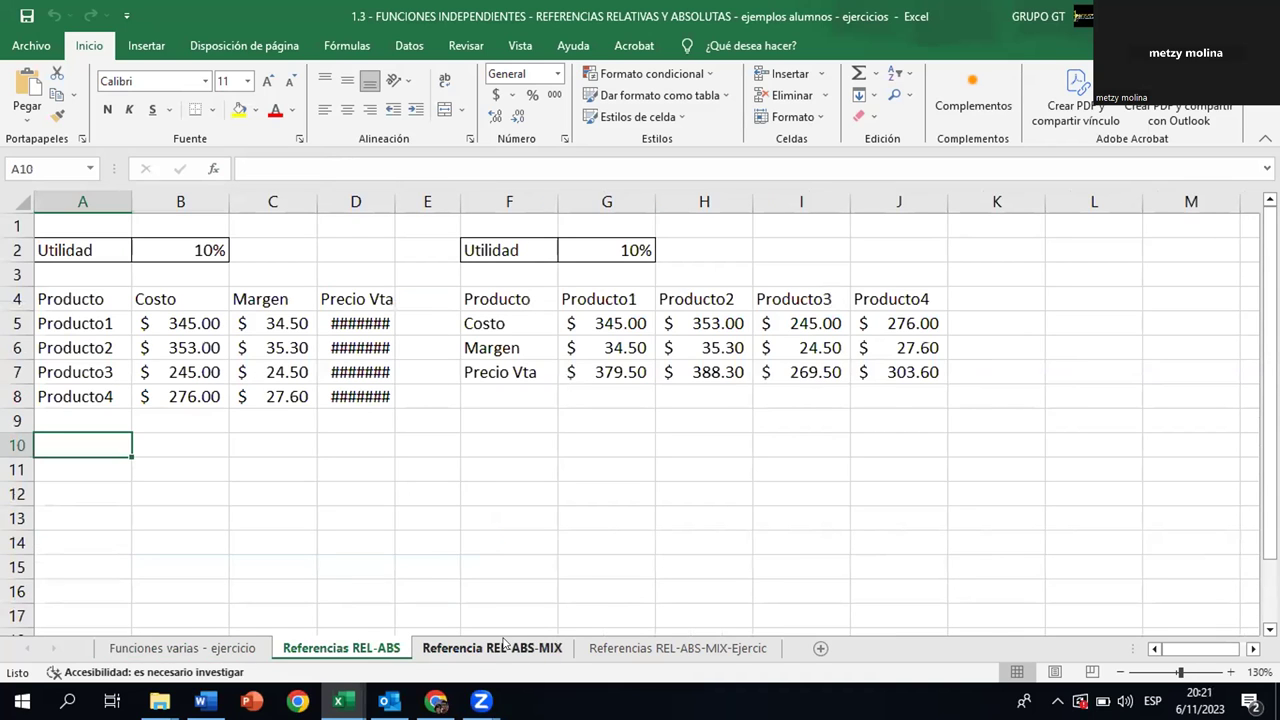
Go via Referencia REL-ABS-MIX to the Referencias REL-ABS-MIX-Ejercic exercise sheet
{"action": "left_click", "coordinate": [636, 645]}
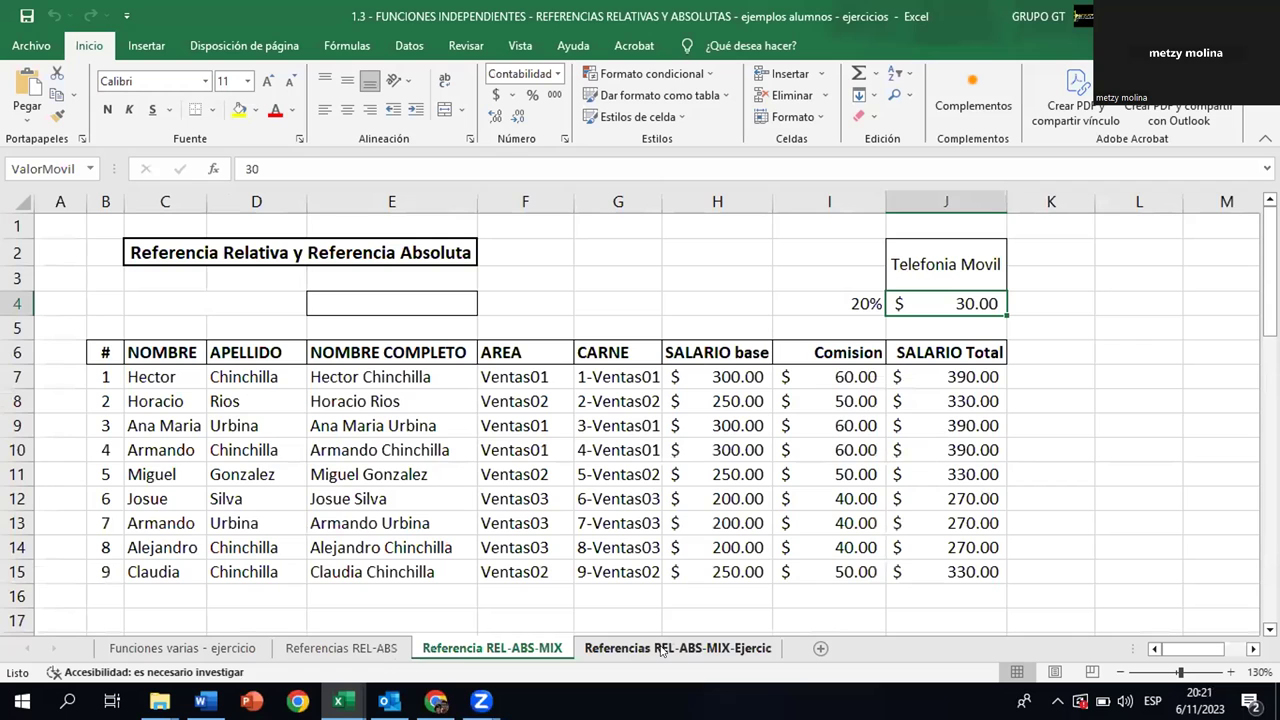
{"action": "left_click", "coordinate": [661, 649]}
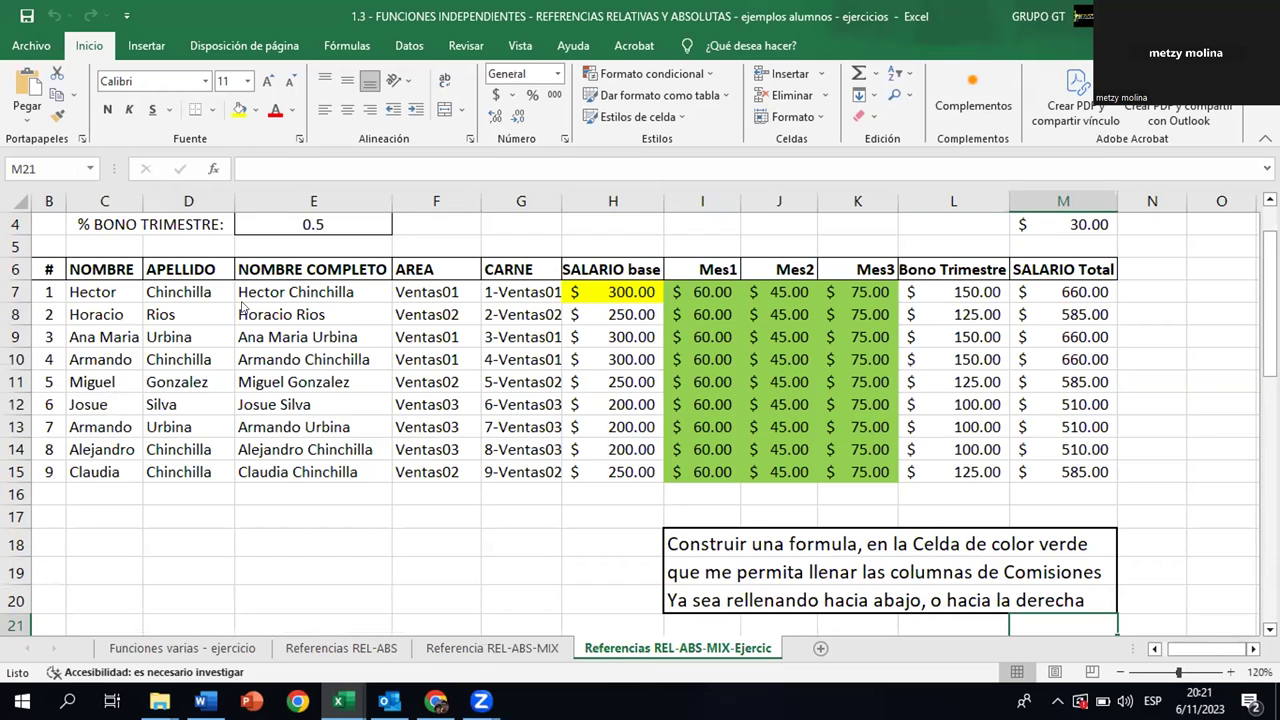
{"action": "left_click", "coordinate": [1250, 649]}
{"action": "scroll", "coordinate": [266, 380], "scroll_direction": "right", "scroll_amount": 3}
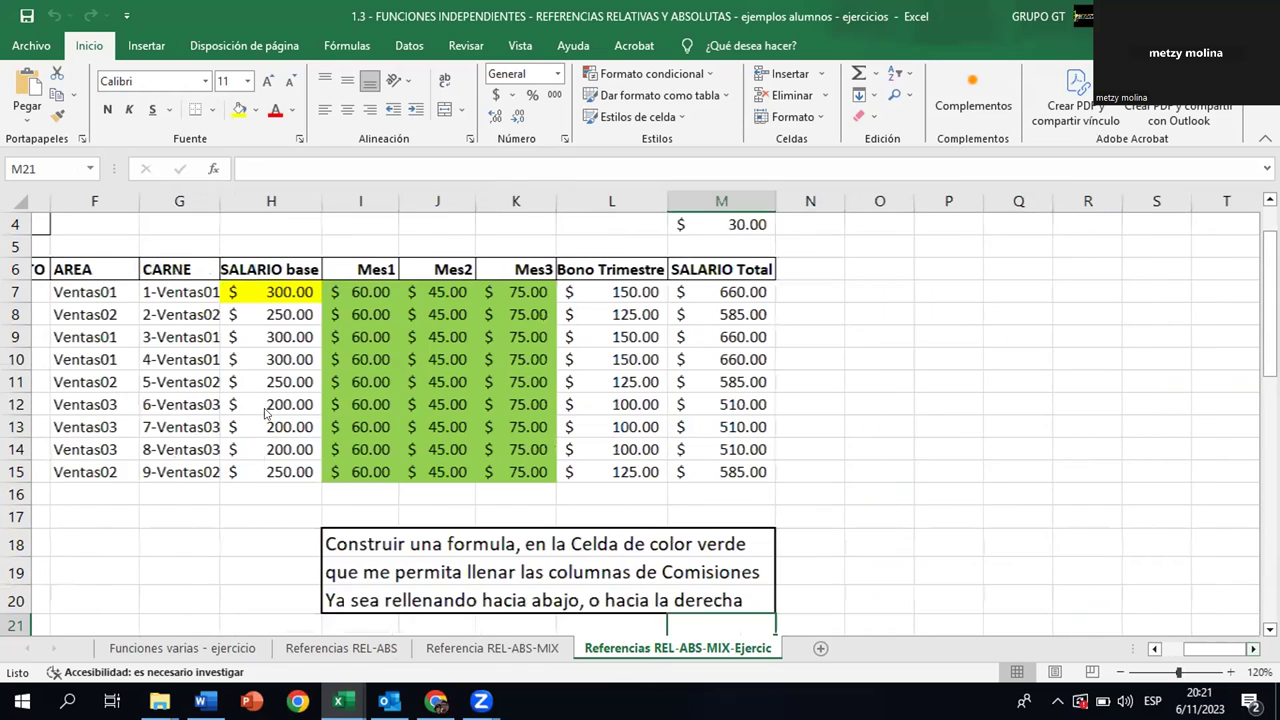
{"action": "scroll", "coordinate": [266, 411], "scroll_direction": "right", "scroll_amount": 1}
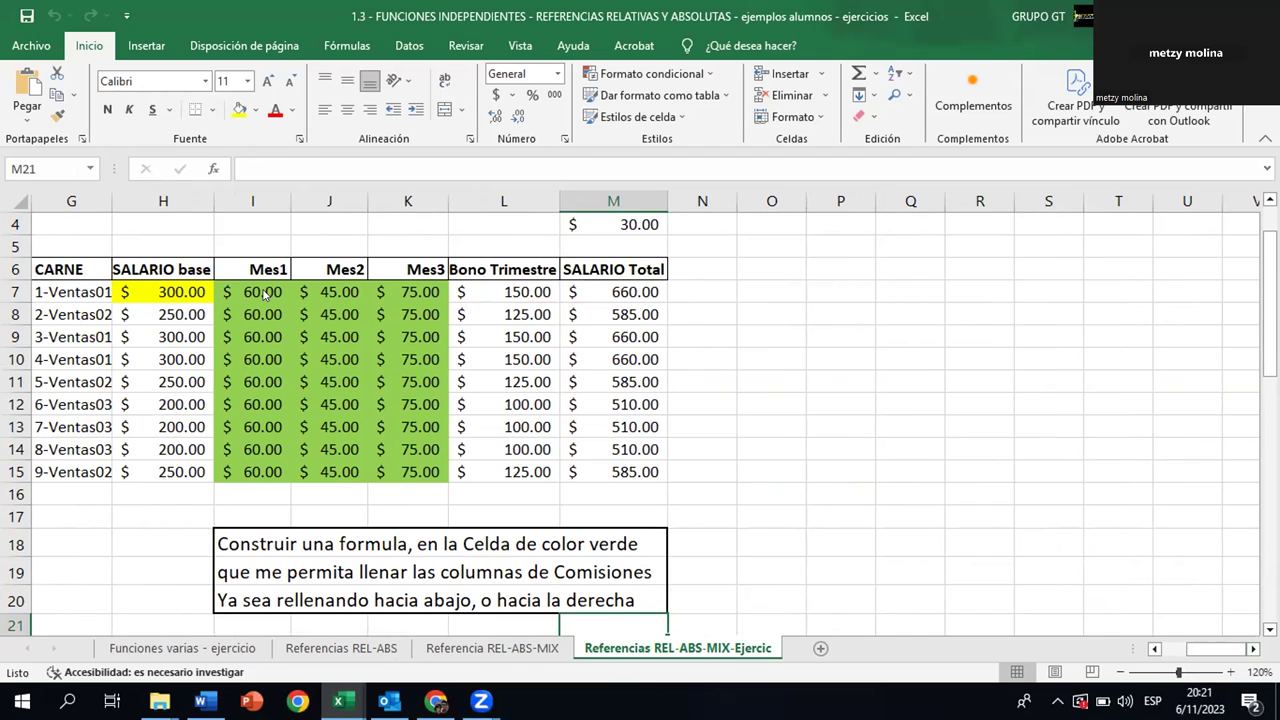
{"action": "left_click", "coordinate": [266, 293]}
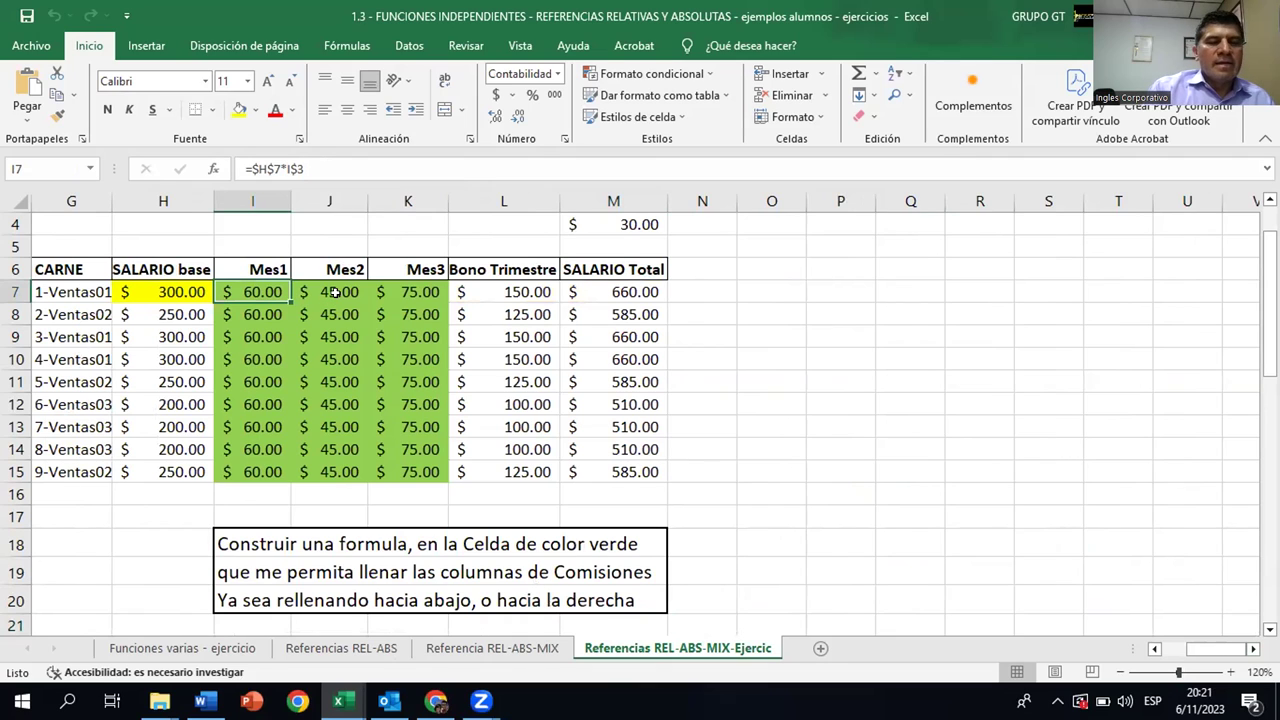
{"action": "left_click", "coordinate": [335, 292]}
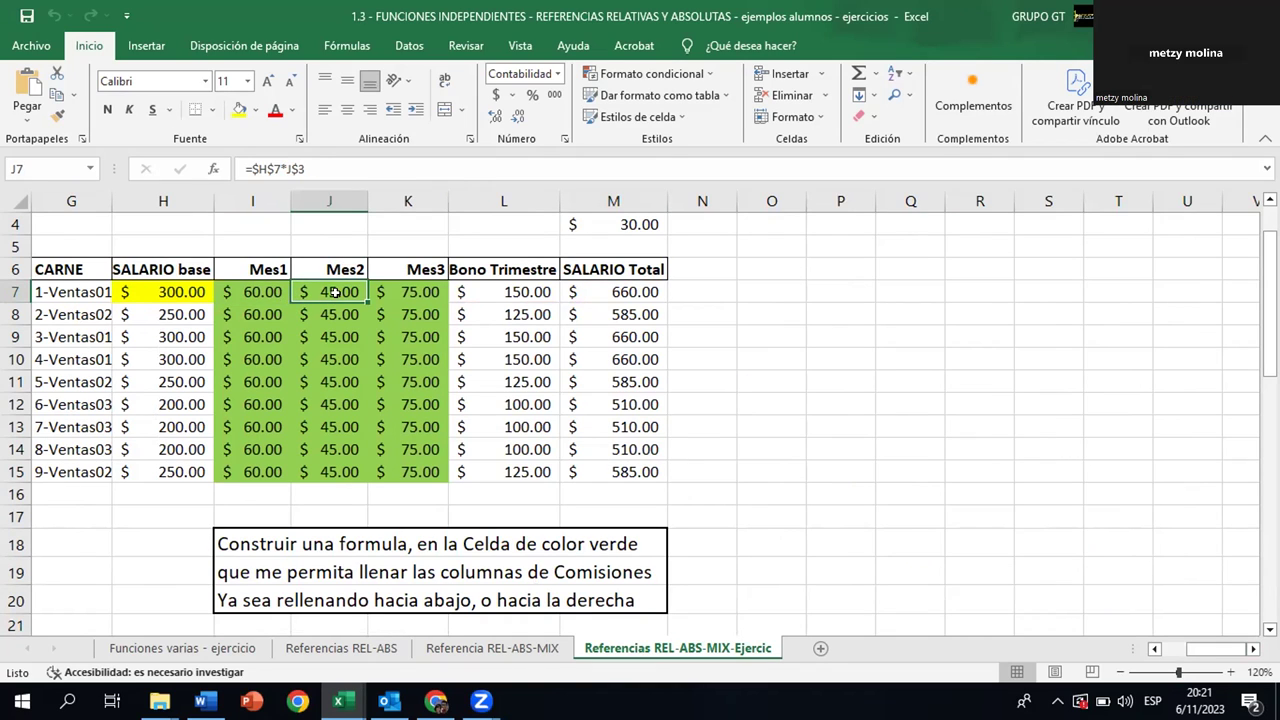
{"action": "left_click", "coordinate": [281, 292]}
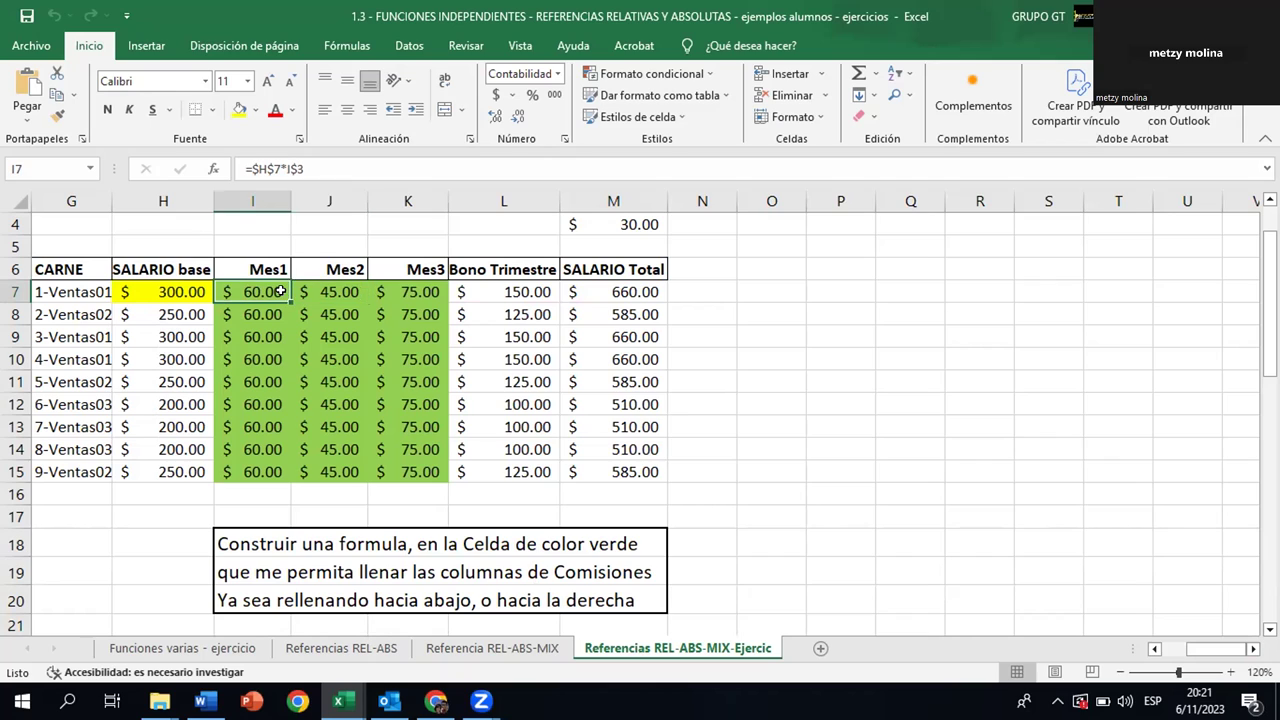
{"action": "left_click", "coordinate": [356, 286]}
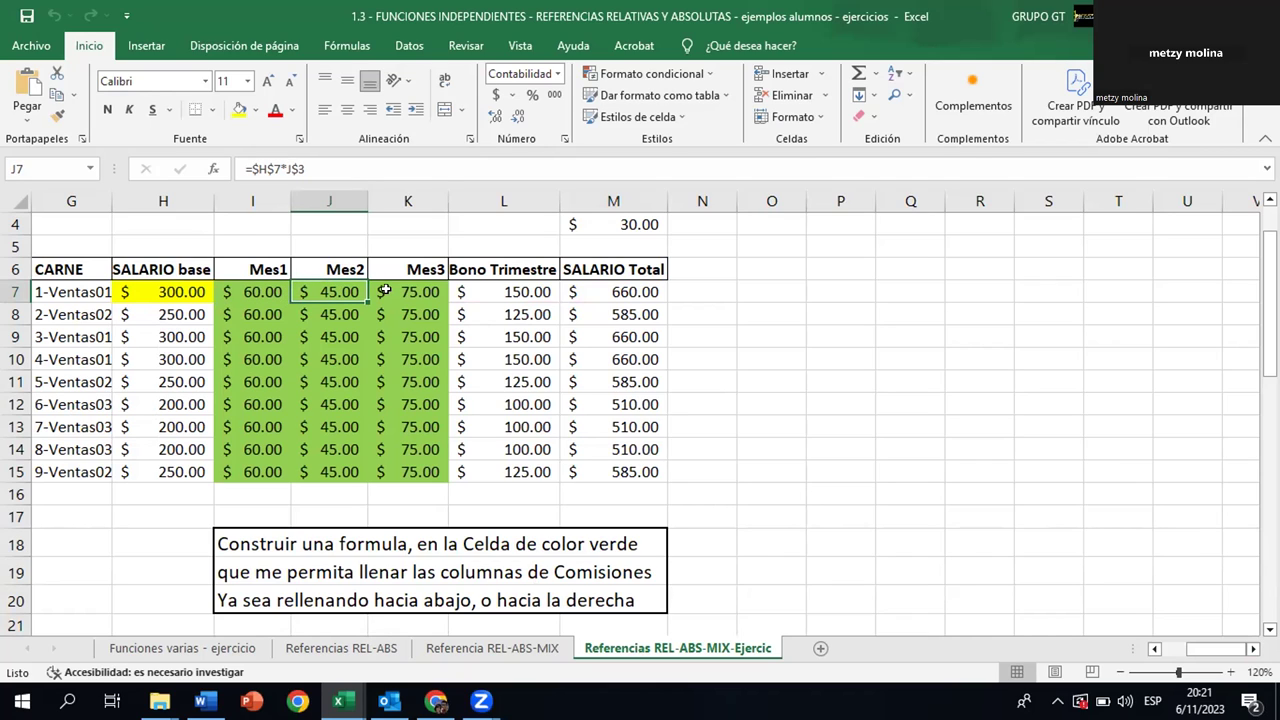
{"action": "left_click", "coordinate": [385, 291]}
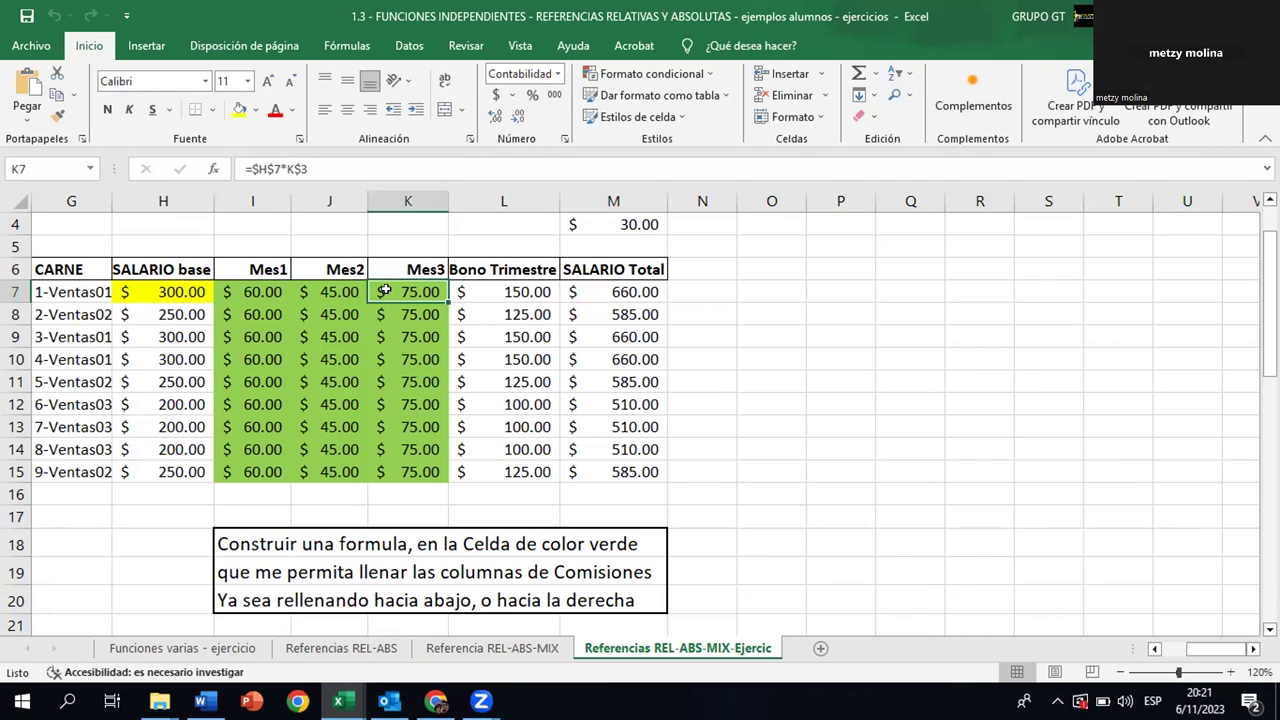
{"action": "left_click", "coordinate": [329, 291]}
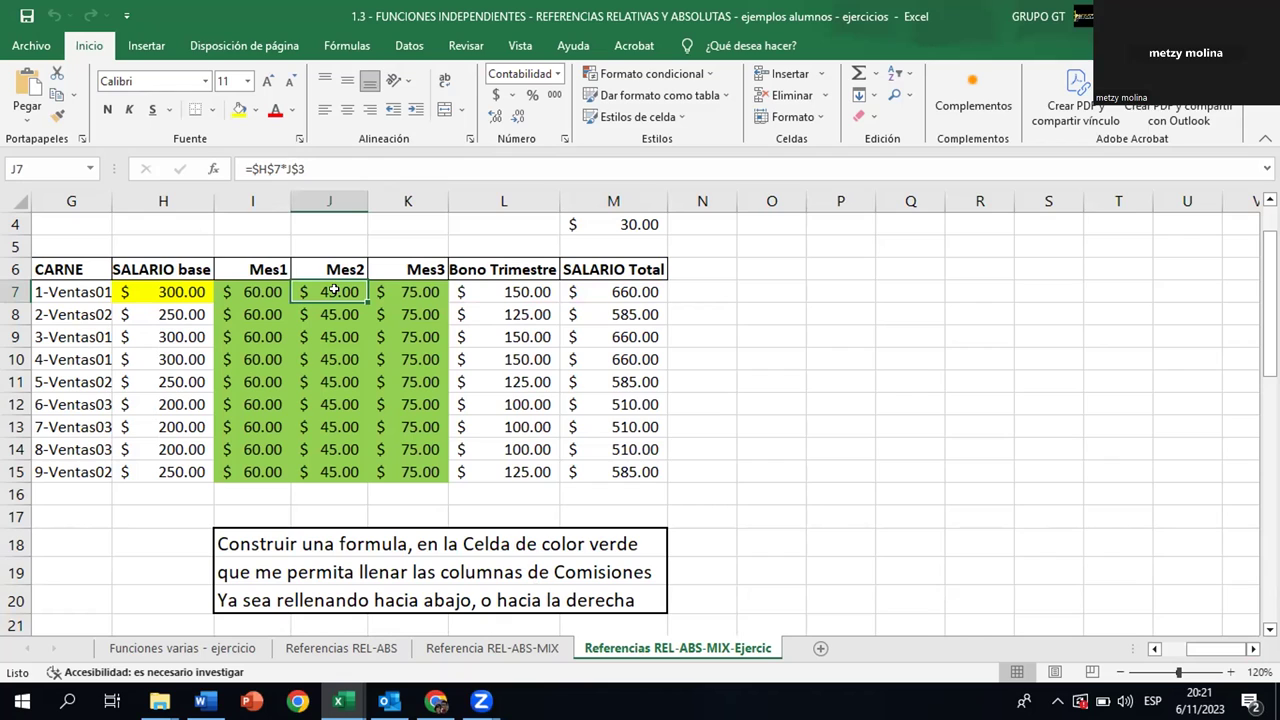
{"action": "left_click", "coordinate": [267, 288]}
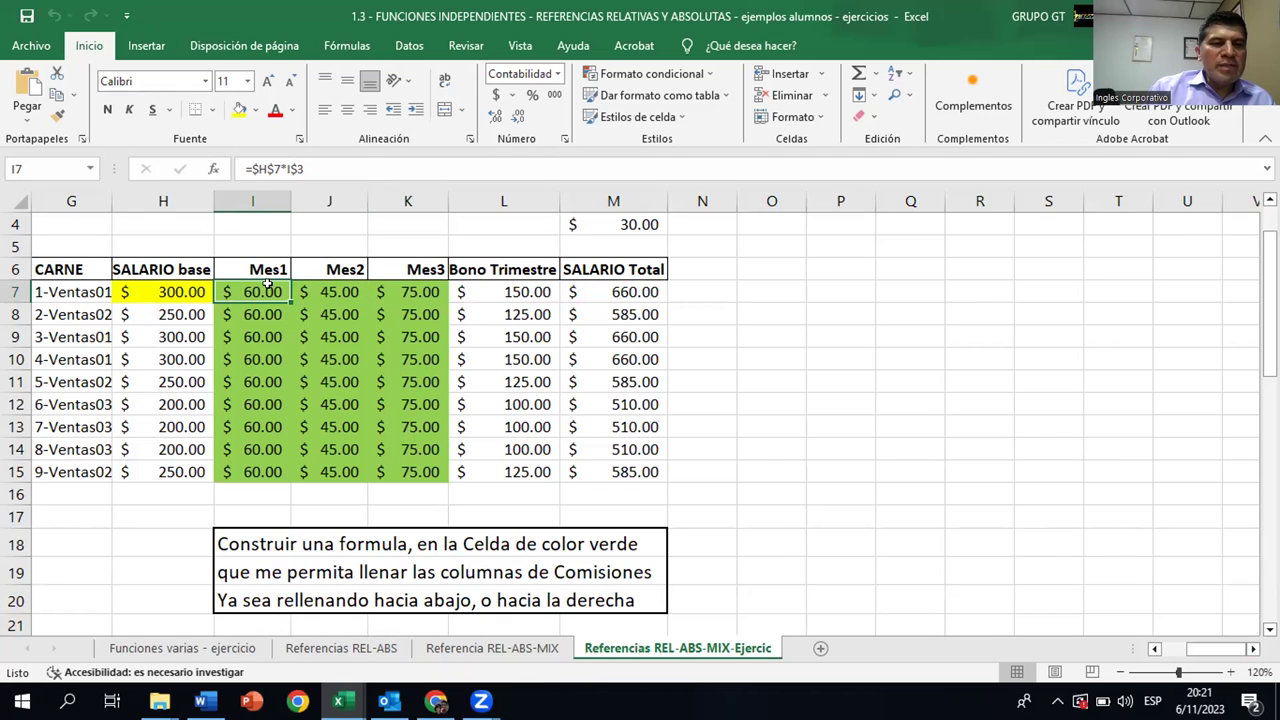
{"action": "key", "text": "Up"}
{"action": "key", "text": "Up"}
{"action": "key", "text": "Up"}
{"action": "key", "text": "Up"}
{"action": "key", "text": "Up"}
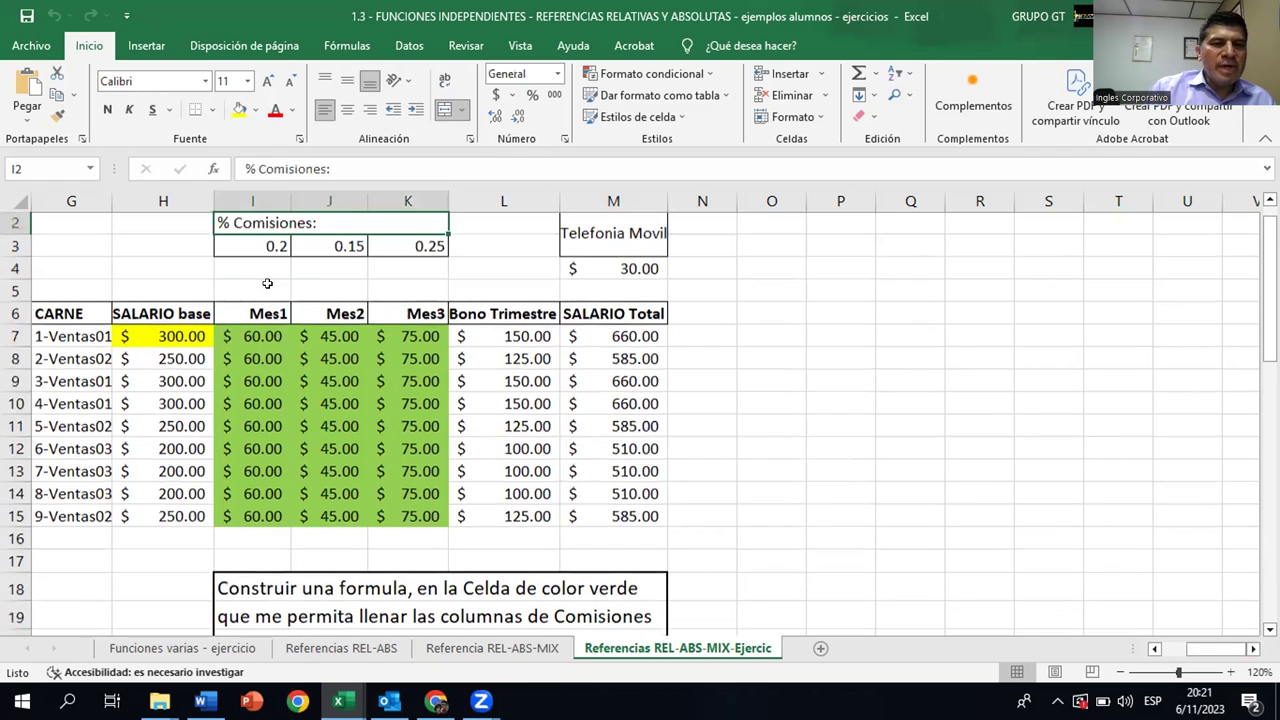
{"action": "scroll", "coordinate": [267, 284], "scroll_direction": "up", "scroll_amount": 1}
{"action": "left_click", "coordinate": [270, 280]}
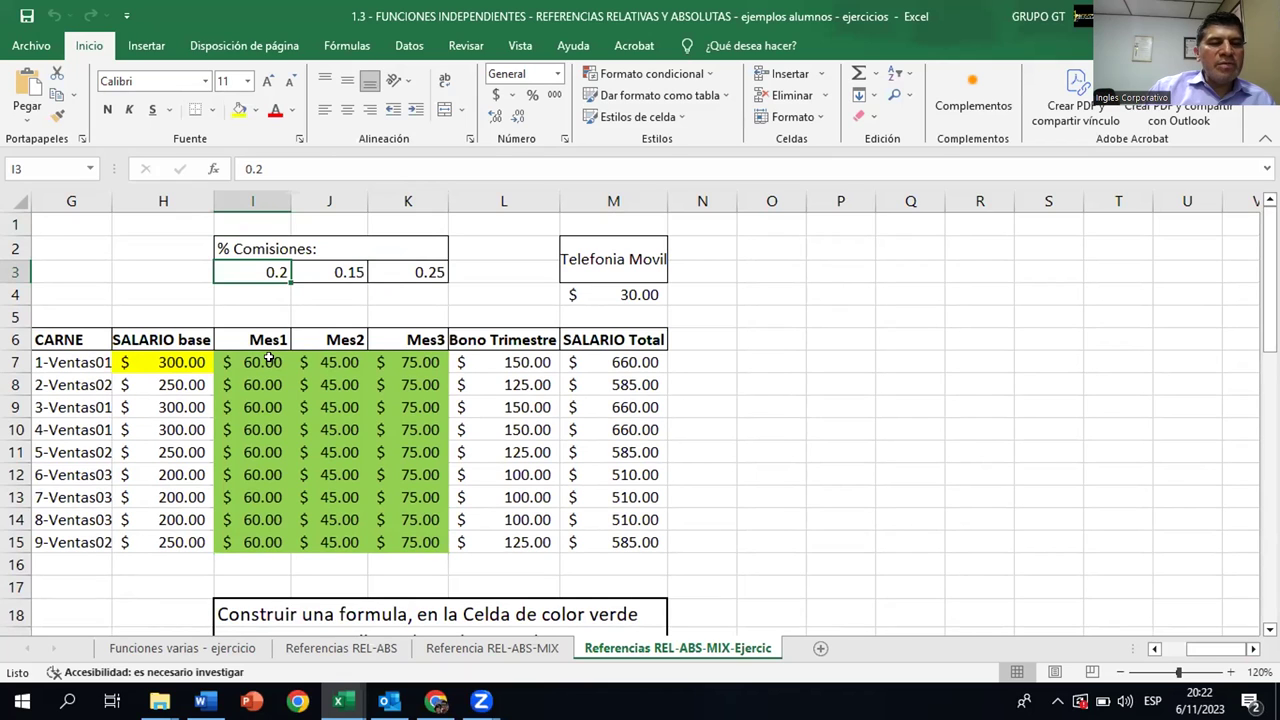
{"action": "left_click", "coordinate": [268, 358]}
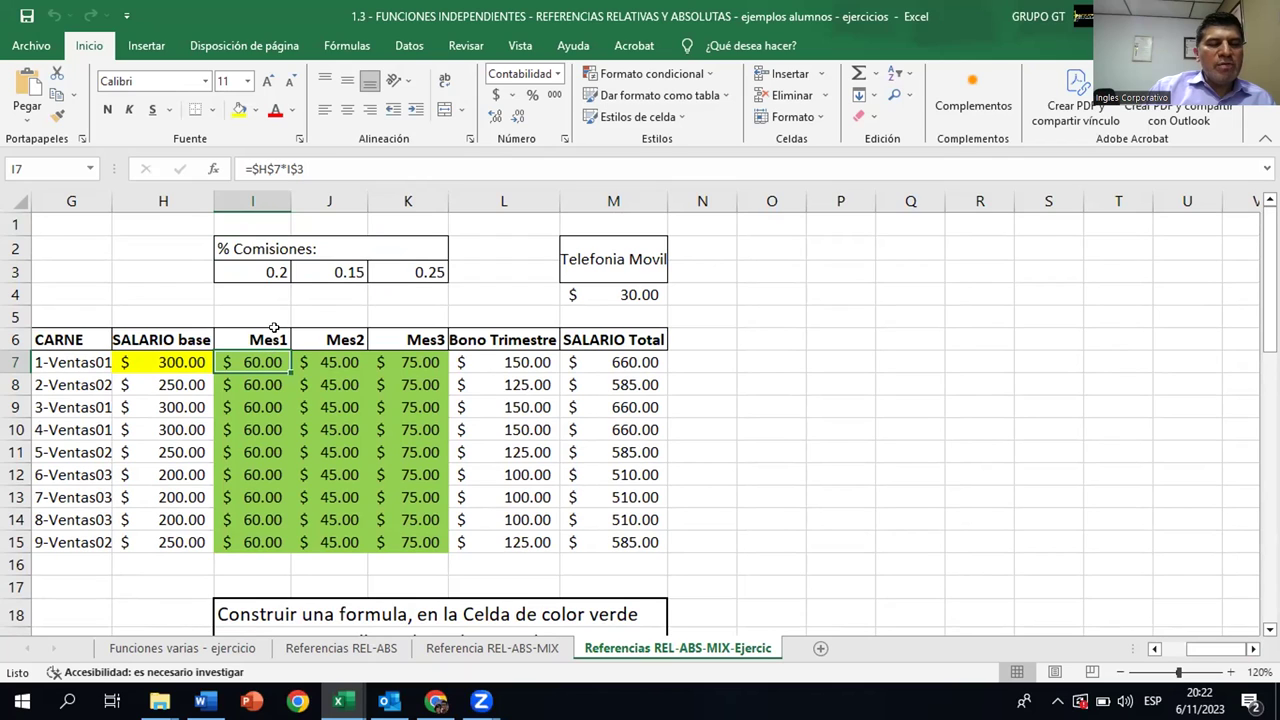
{"action": "left_click", "coordinate": [263, 384]}
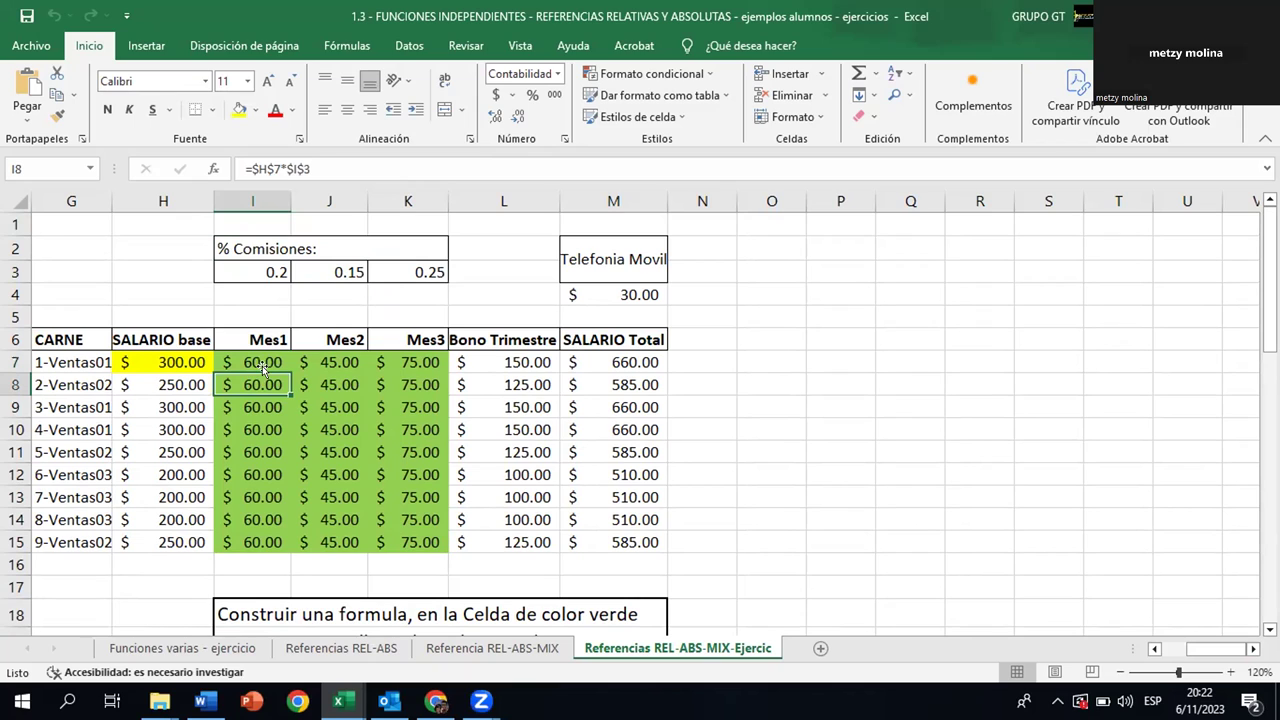
{"action": "left_click", "coordinate": [264, 358]}
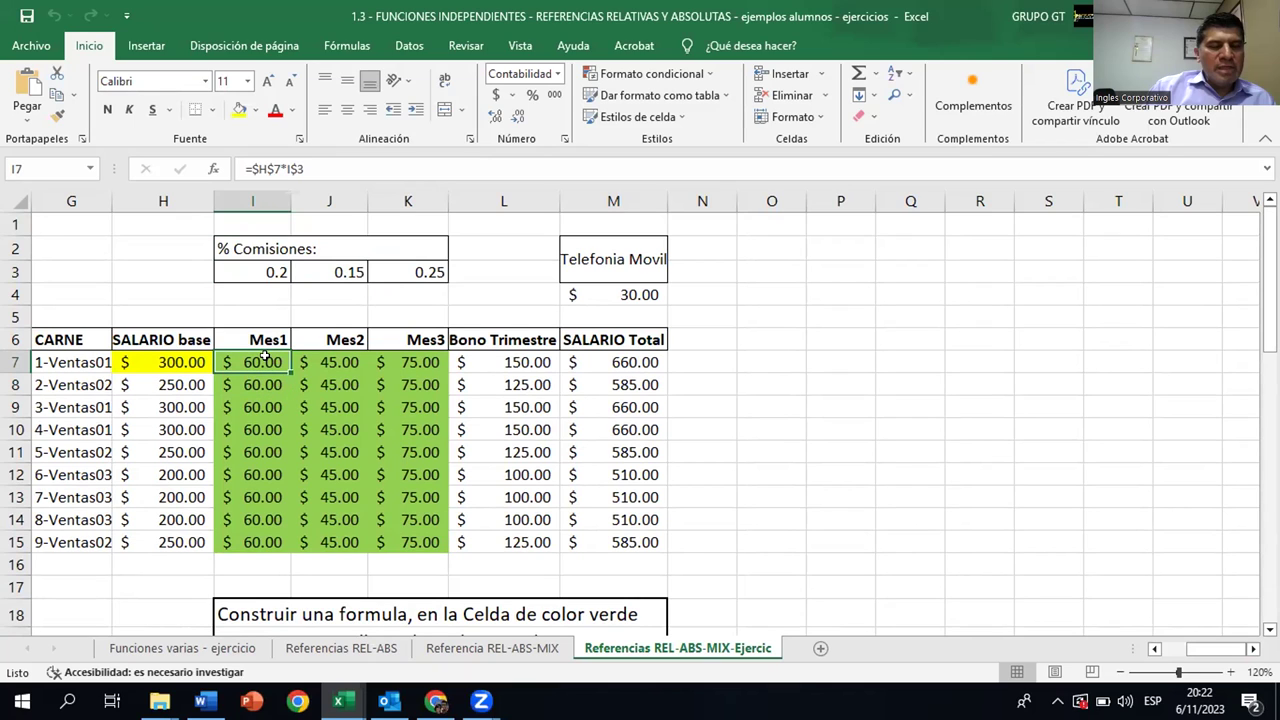
{"action": "left_click", "coordinate": [262, 380]}
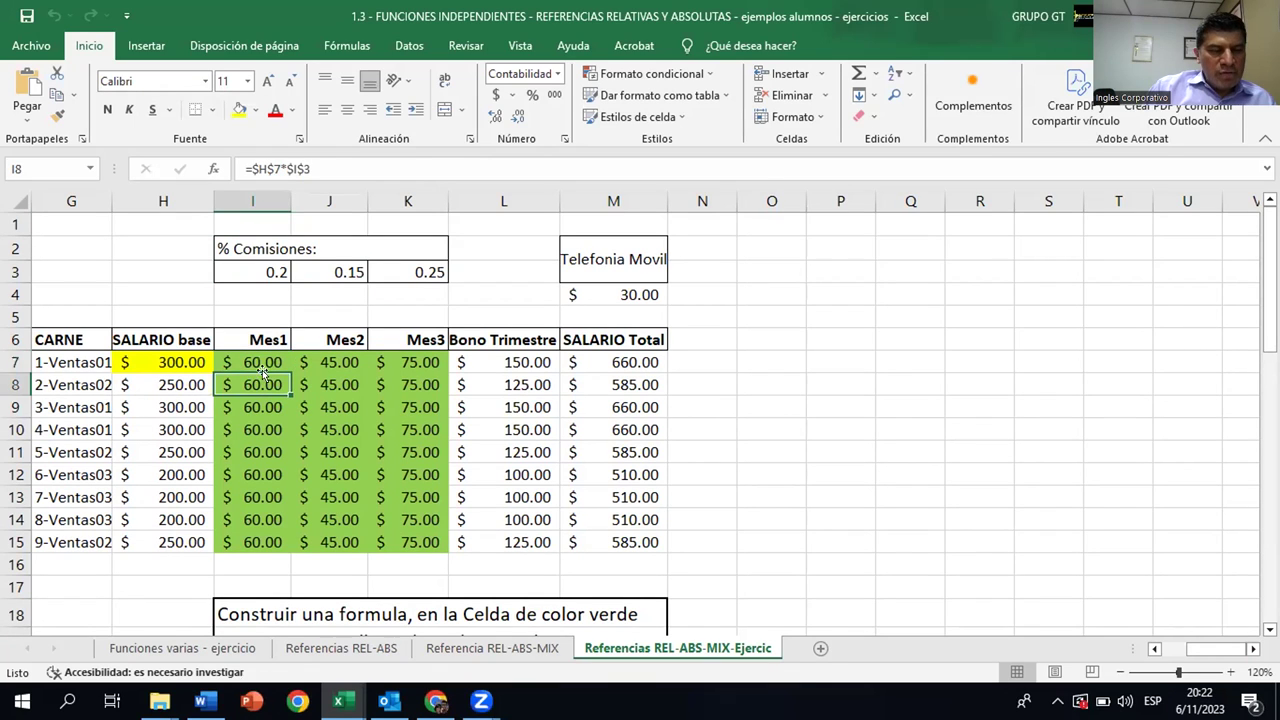
{"action": "left_click", "coordinate": [262, 358]}
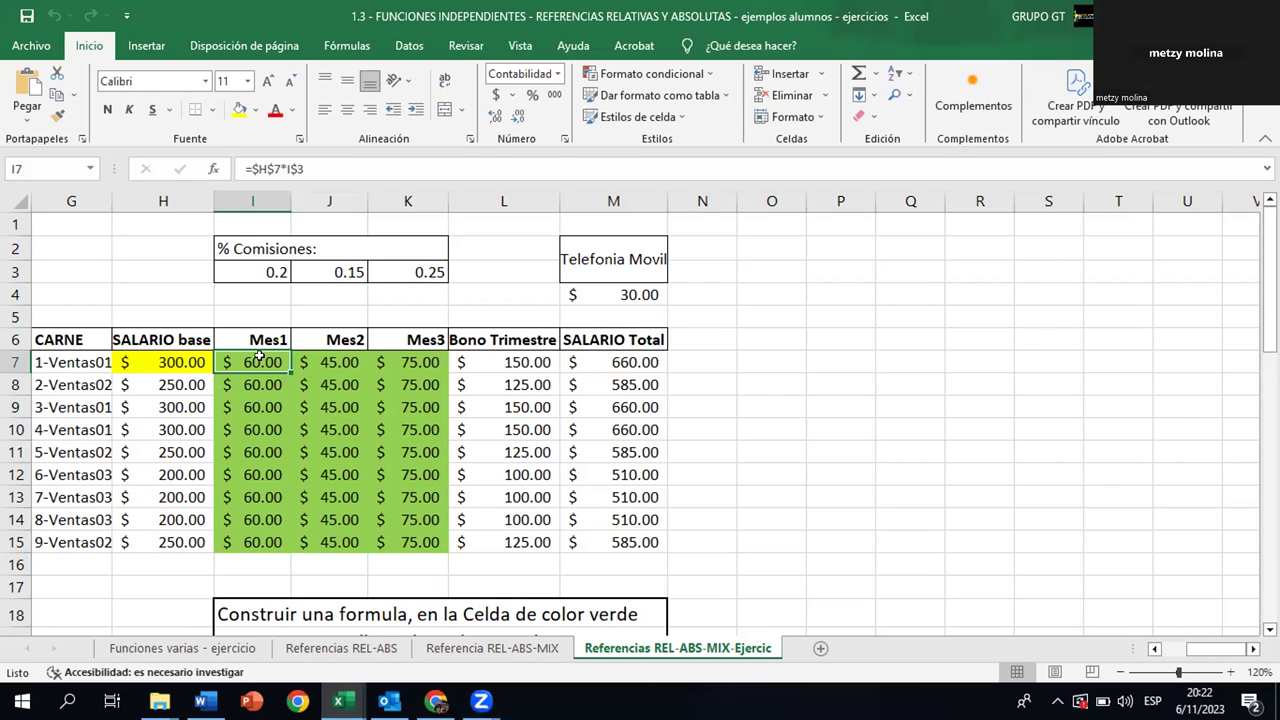
Change I7 to the mixed formula =$H7*I$3 and fill it down to row 15
{"action": "left_click", "coordinate": [284, 166]}
{"action": "key", "text": "Left"}
{"action": "key", "text": "Left"}
{"action": "key", "text": "Left"}
{"action": "key", "text": "BackSpace"}
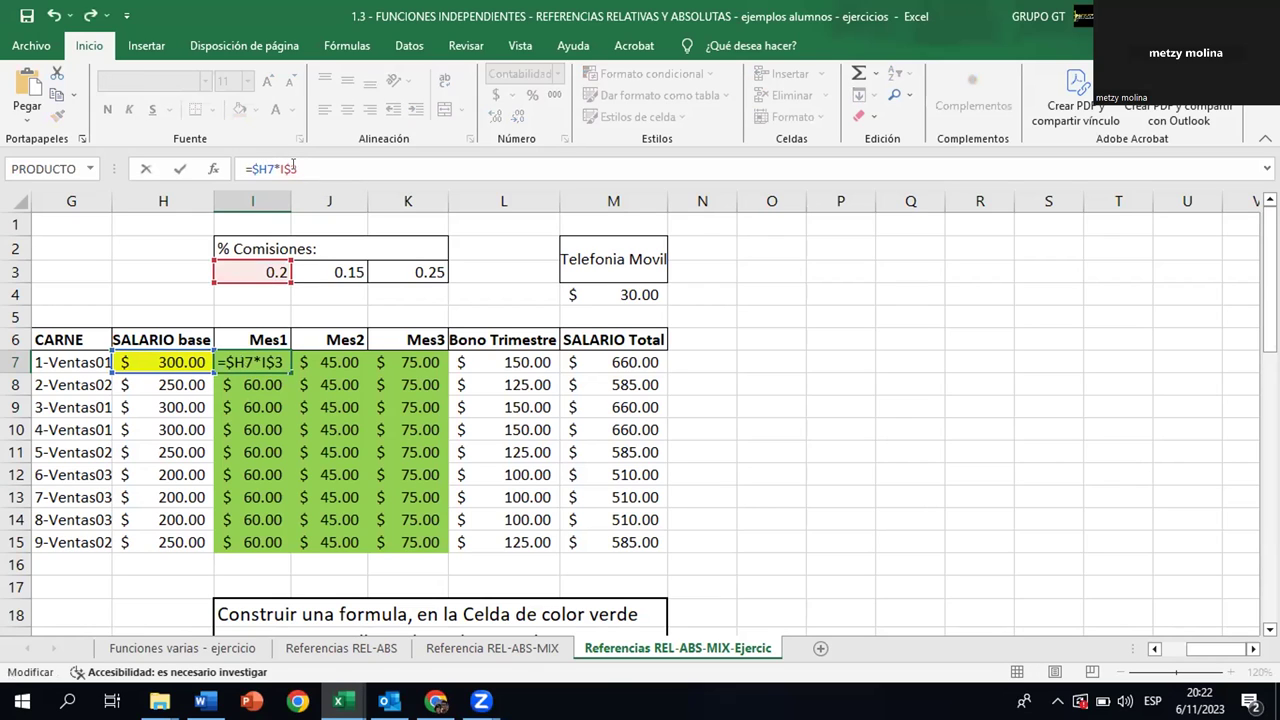
{"action": "key", "text": "Return"}
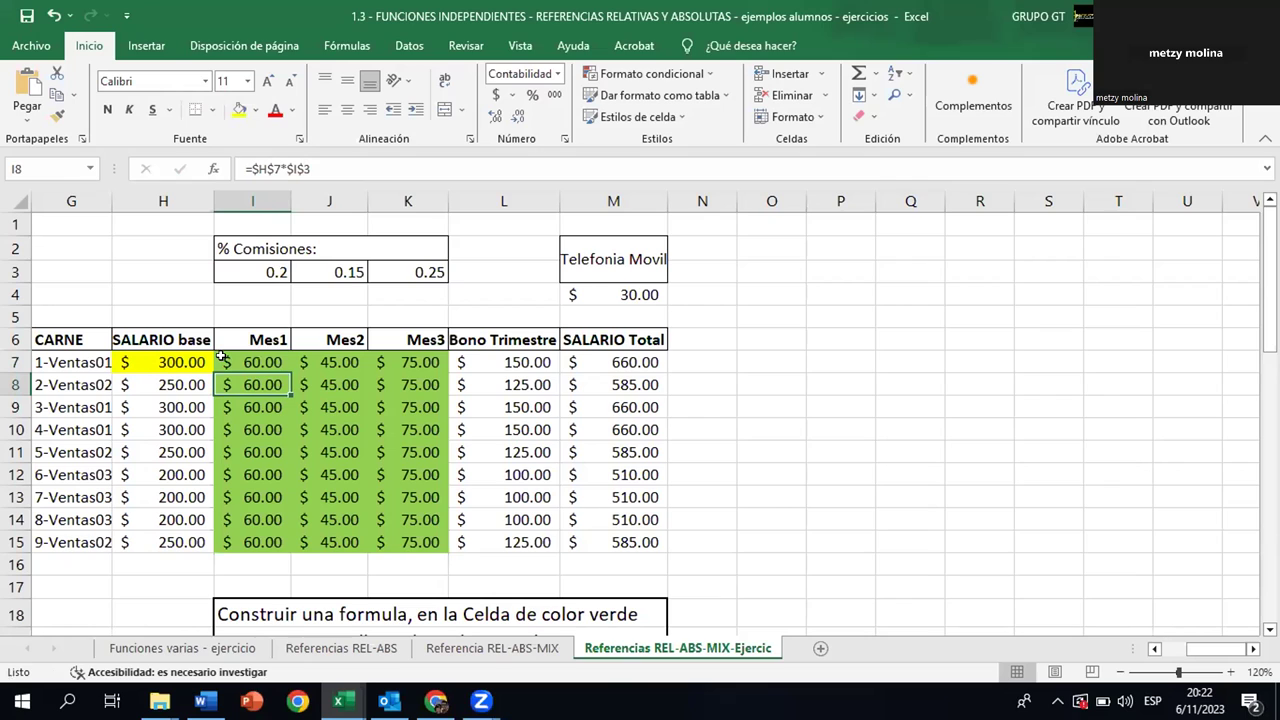
{"action": "left_click", "coordinate": [245, 357]}
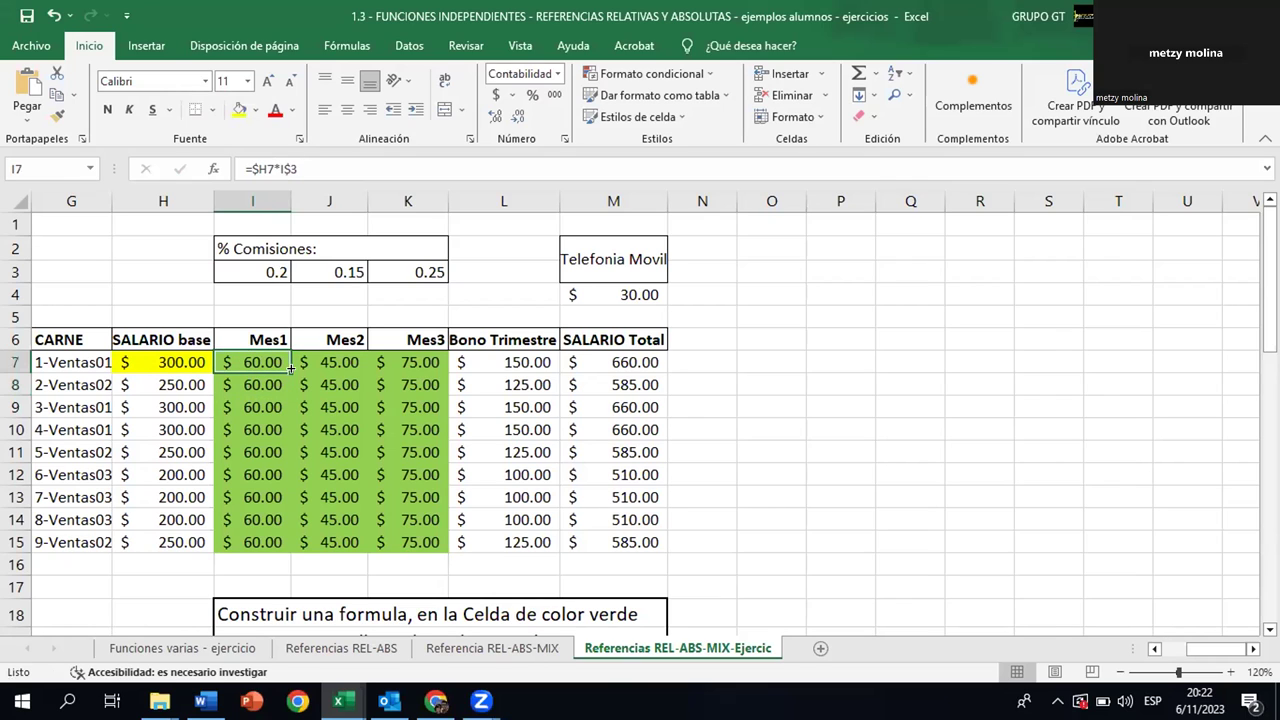
{"action": "left_click_drag", "start_coordinate": [289, 370], "coordinate": [293, 555]}
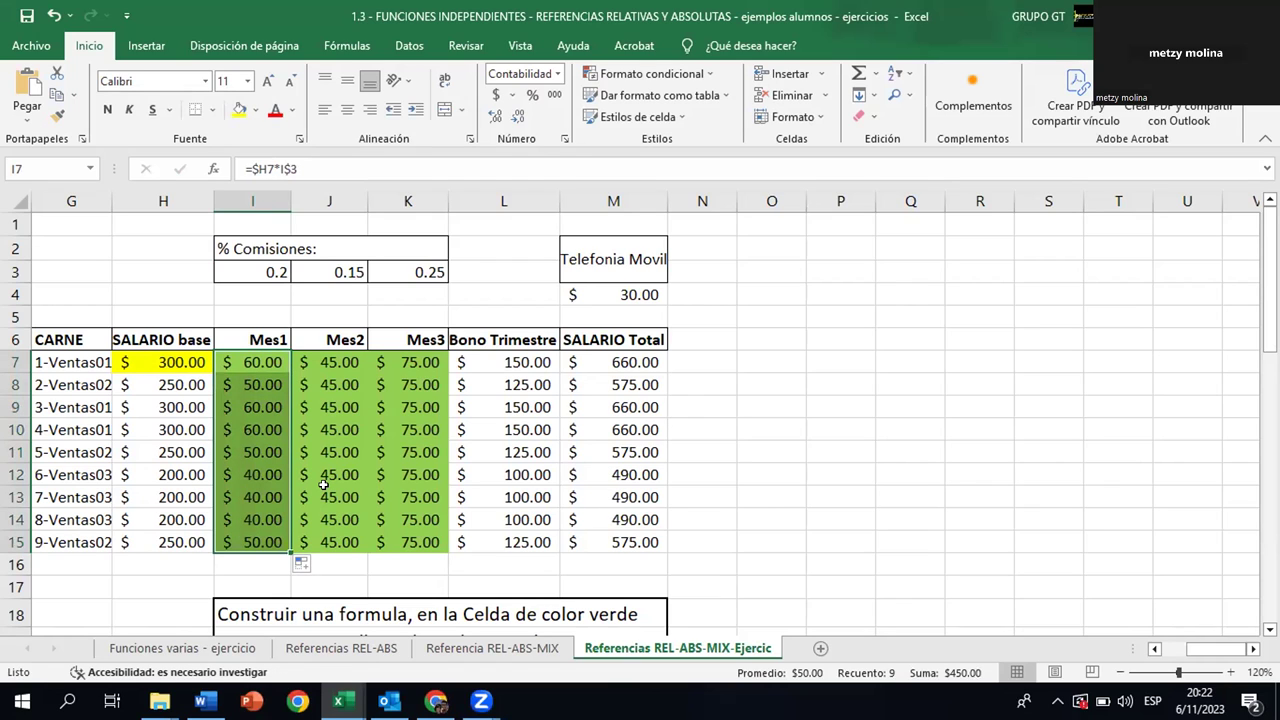
Copy the Mes1 formula across to Mes2 and Mes3, then fill both columns down
{"action": "left_click", "coordinate": [318, 357]}
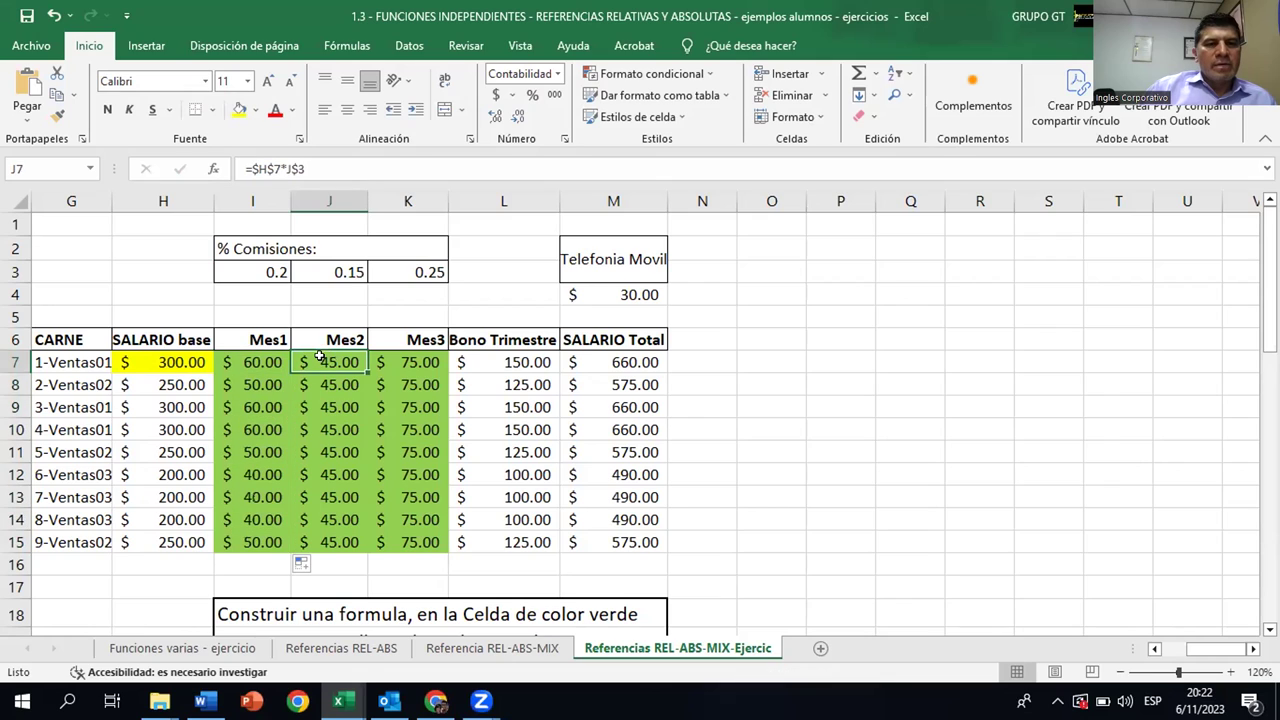
{"action": "left_click", "coordinate": [260, 358]}
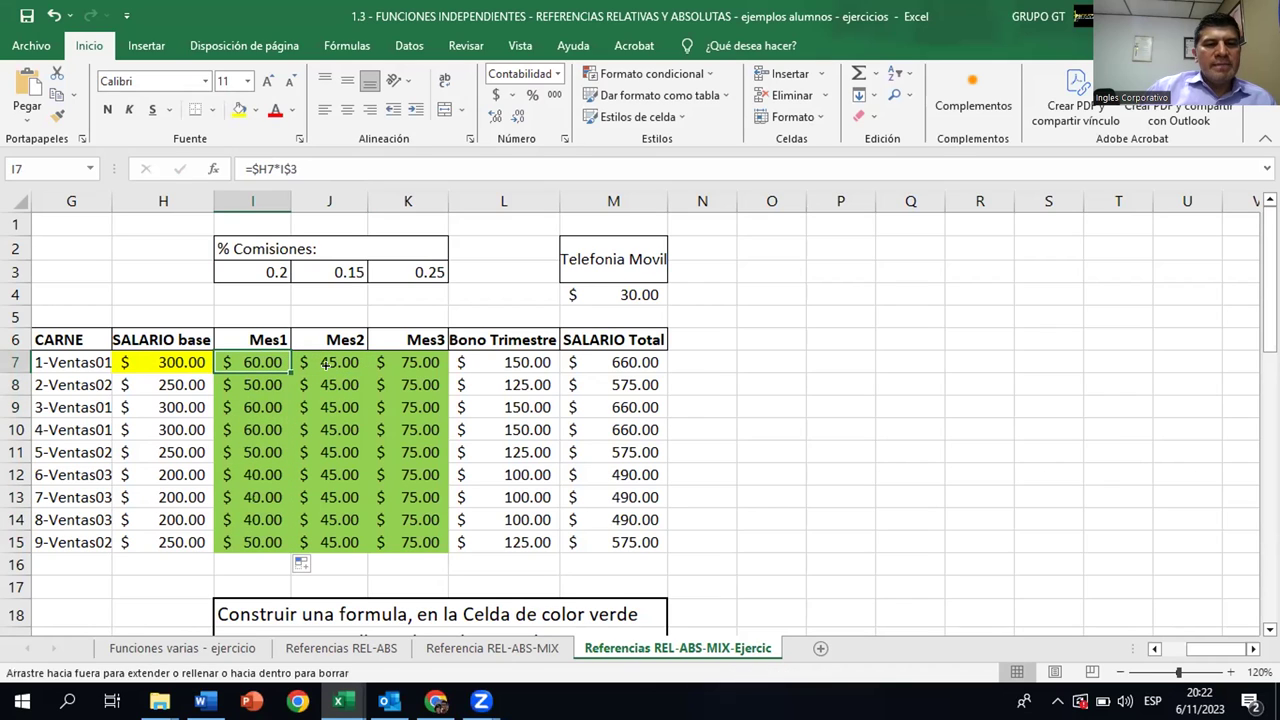
{"action": "left_click_drag", "start_coordinate": [342, 362], "coordinate": [422, 362]}
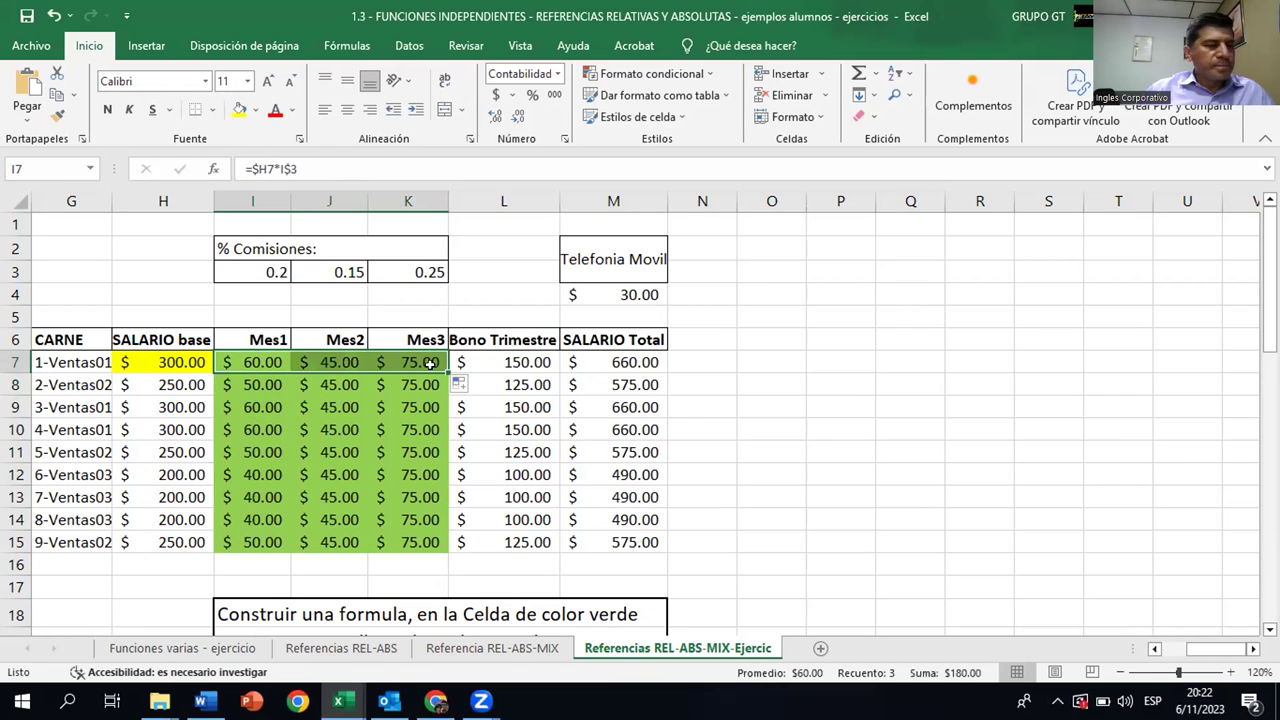
{"action": "left_click", "coordinate": [350, 370]}
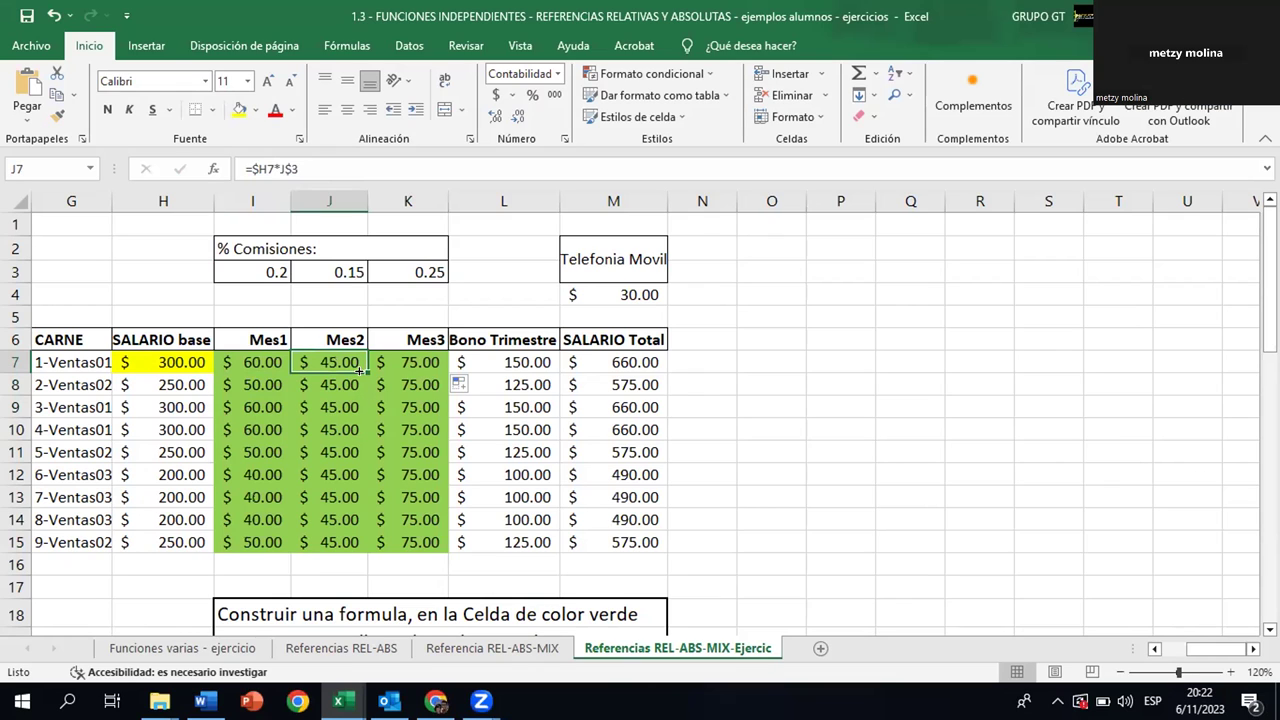
{"action": "left_click_drag", "start_coordinate": [367, 373], "coordinate": [366, 548]}
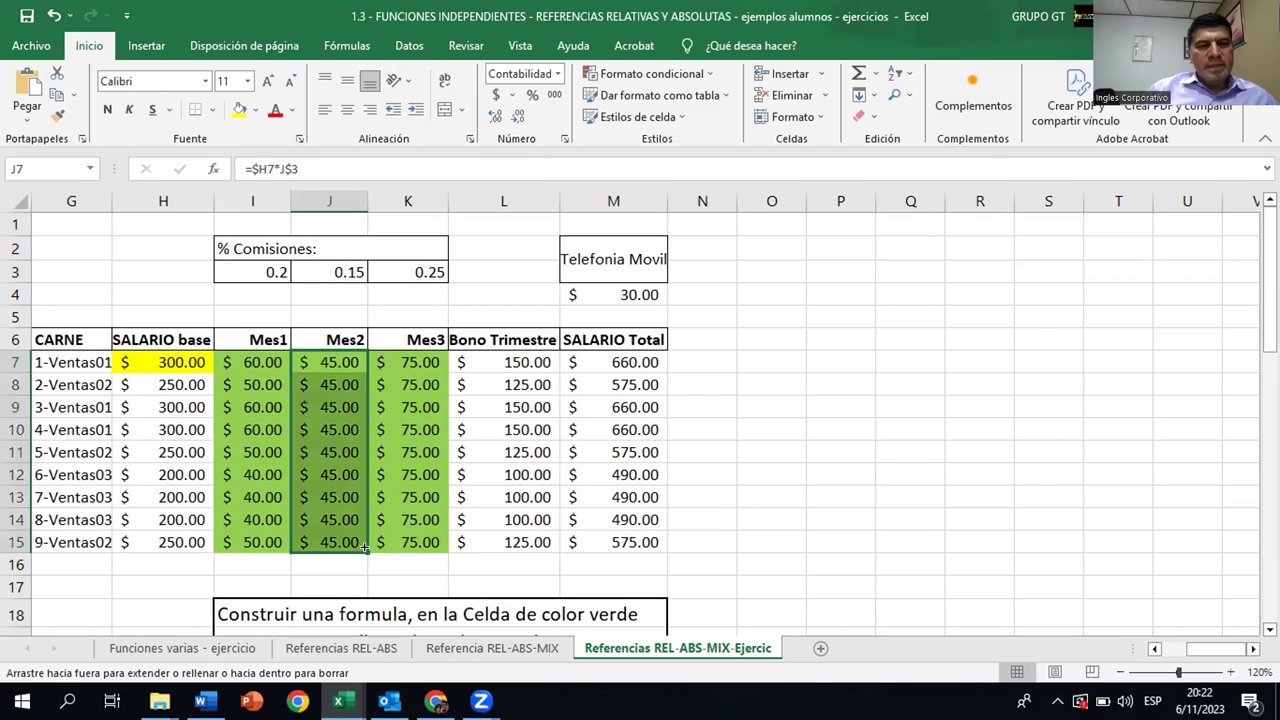
{"action": "left_click", "coordinate": [430, 358]}
{"action": "left_click_drag", "start_coordinate": [447, 372], "coordinate": [430, 576]}
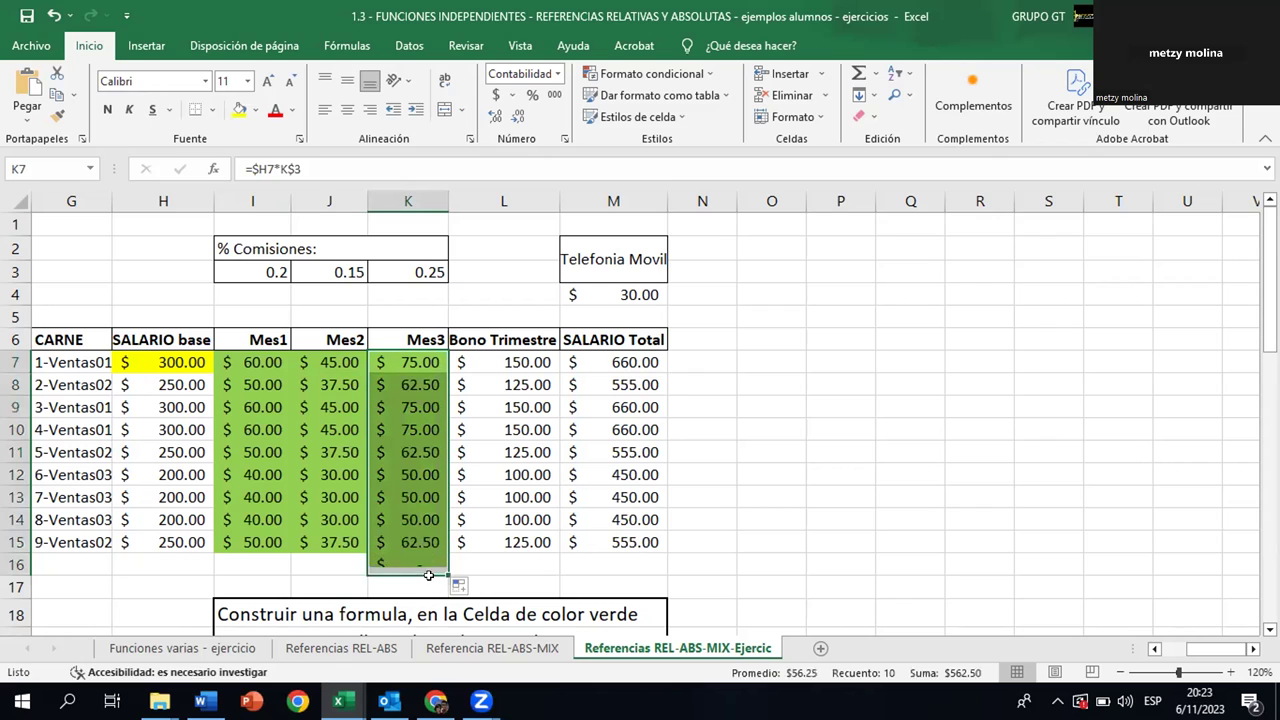
{"action": "left_click", "coordinate": [417, 522]}
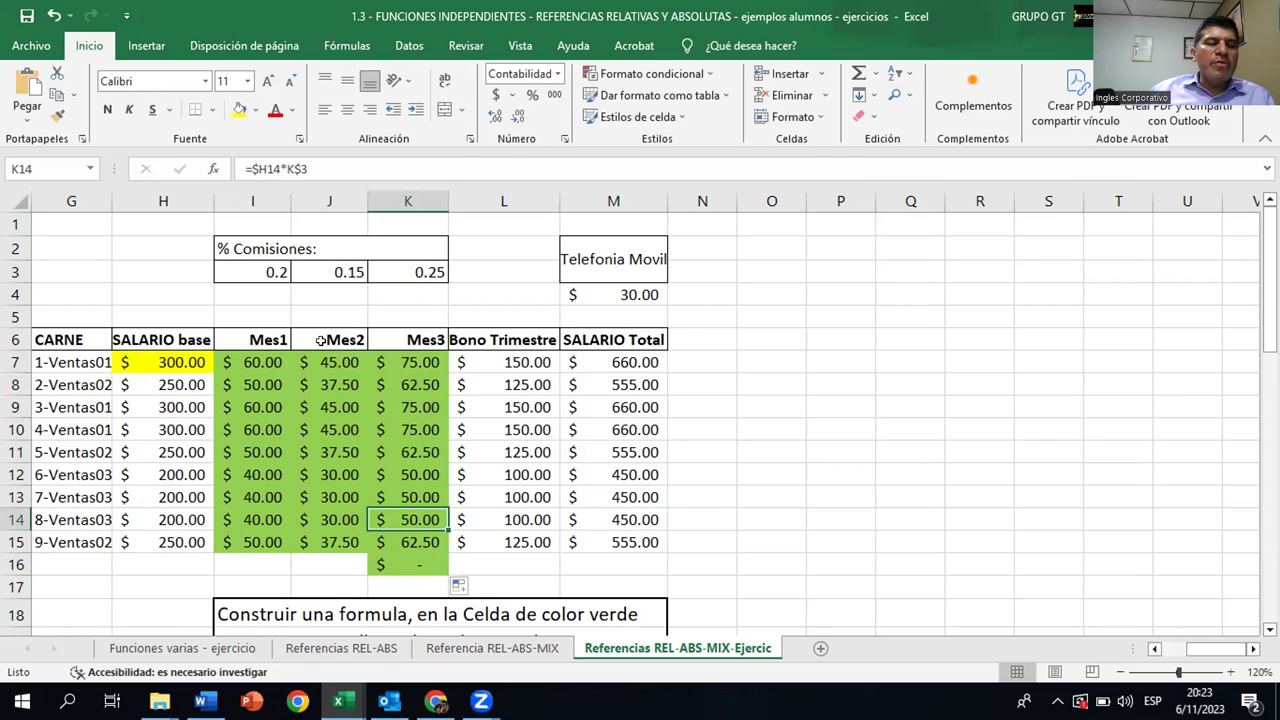
{"action": "left_click", "coordinate": [266, 360]}
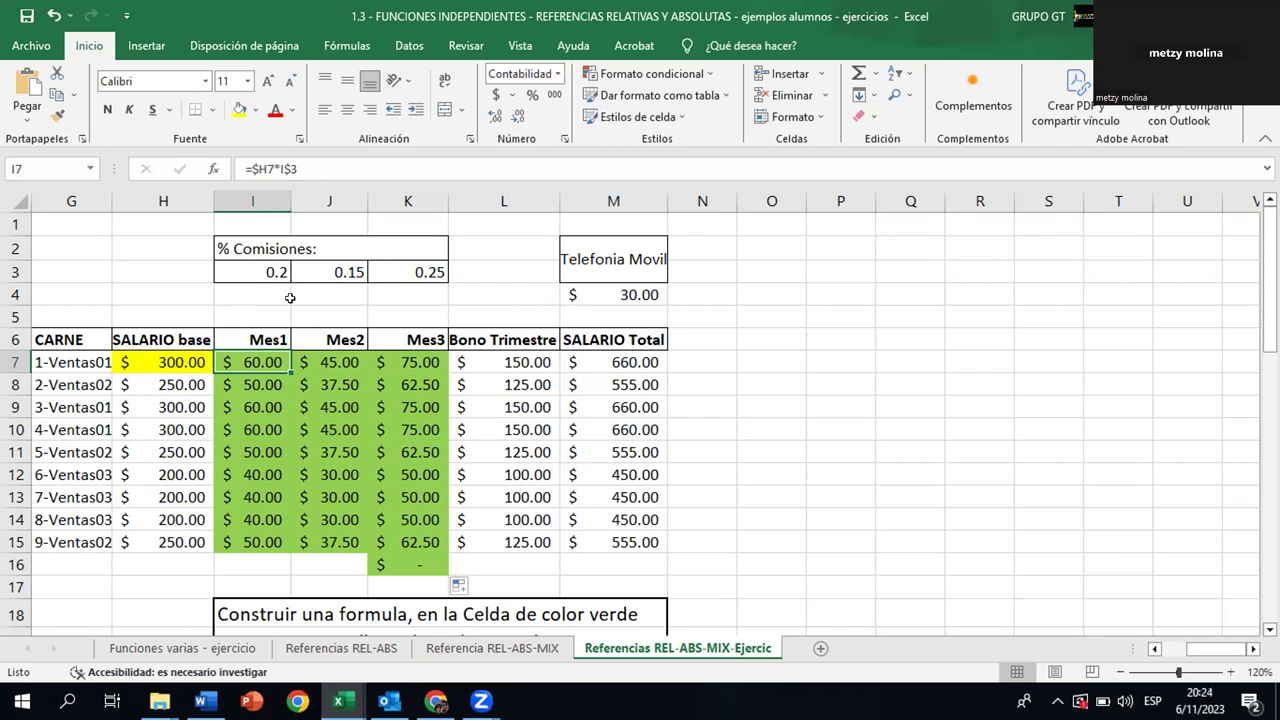
Enter 500 in O3, discarding a mistaken formula started in O6
{"action": "left_click", "coordinate": [758, 339]}
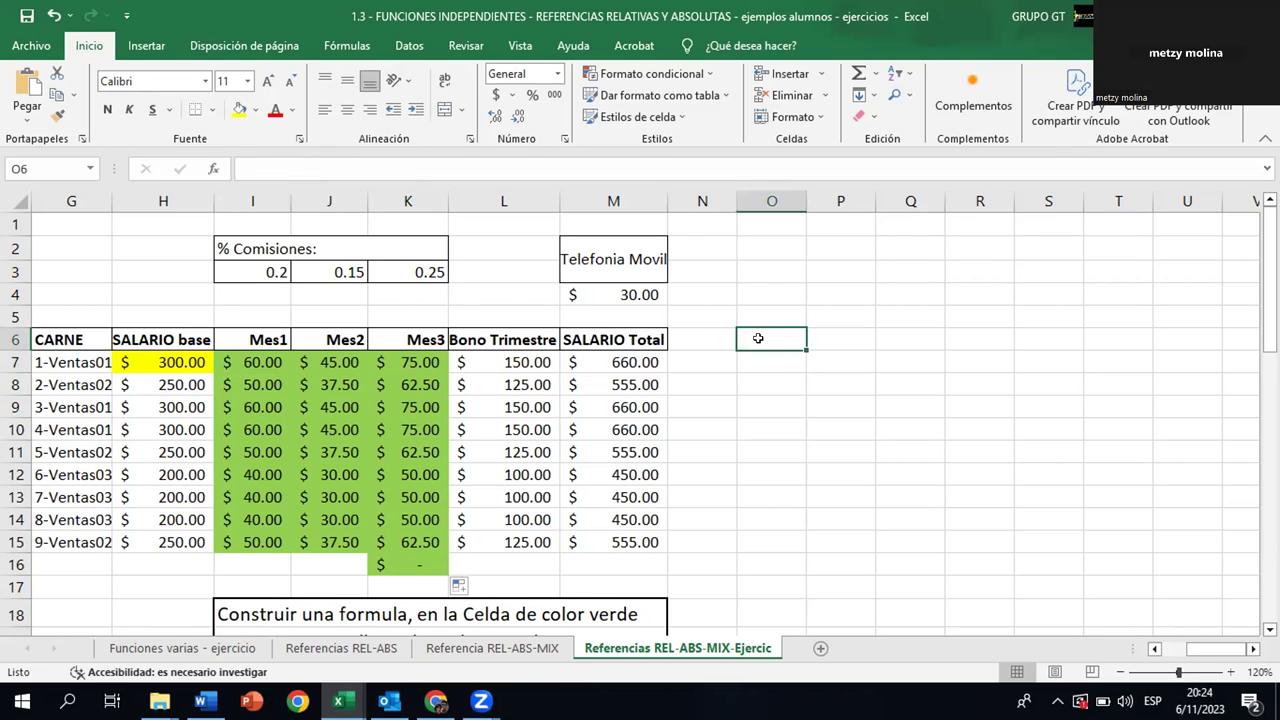
{"action": "type", "text": "="}
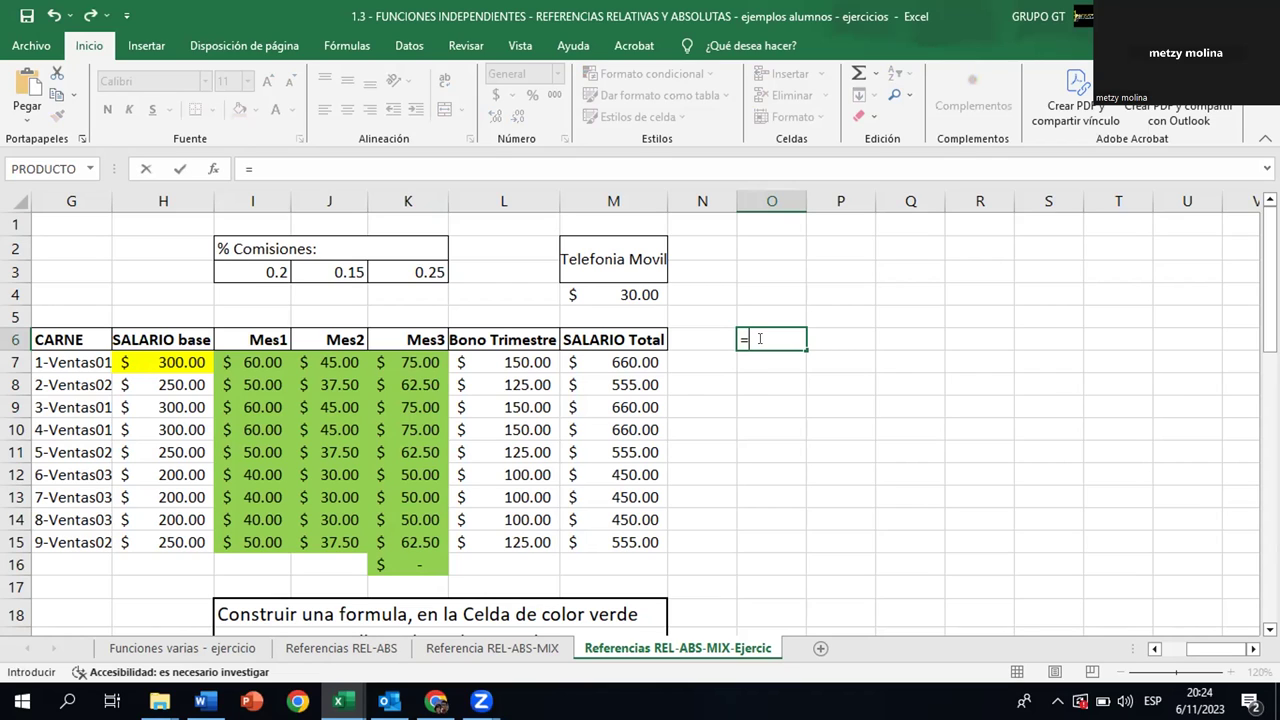
{"action": "left_click", "coordinate": [775, 268]}
{"action": "type", "text": "500"}
{"action": "key", "text": "BackSpace"}
{"action": "key", "text": "BackSpace"}
{"action": "key", "text": "BackSpace"}
{"action": "key", "text": "BackSpace"}
{"action": "key", "text": "BackSpace"}
{"action": "key", "text": "Escape"}
{"action": "key", "text": "Return"}
{"action": "key", "text": "Up"}
{"action": "key", "text": "Up"}
{"action": "key", "text": "Up"}
{"action": "key", "text": "Up"}
{"action": "type", "text": "500"}
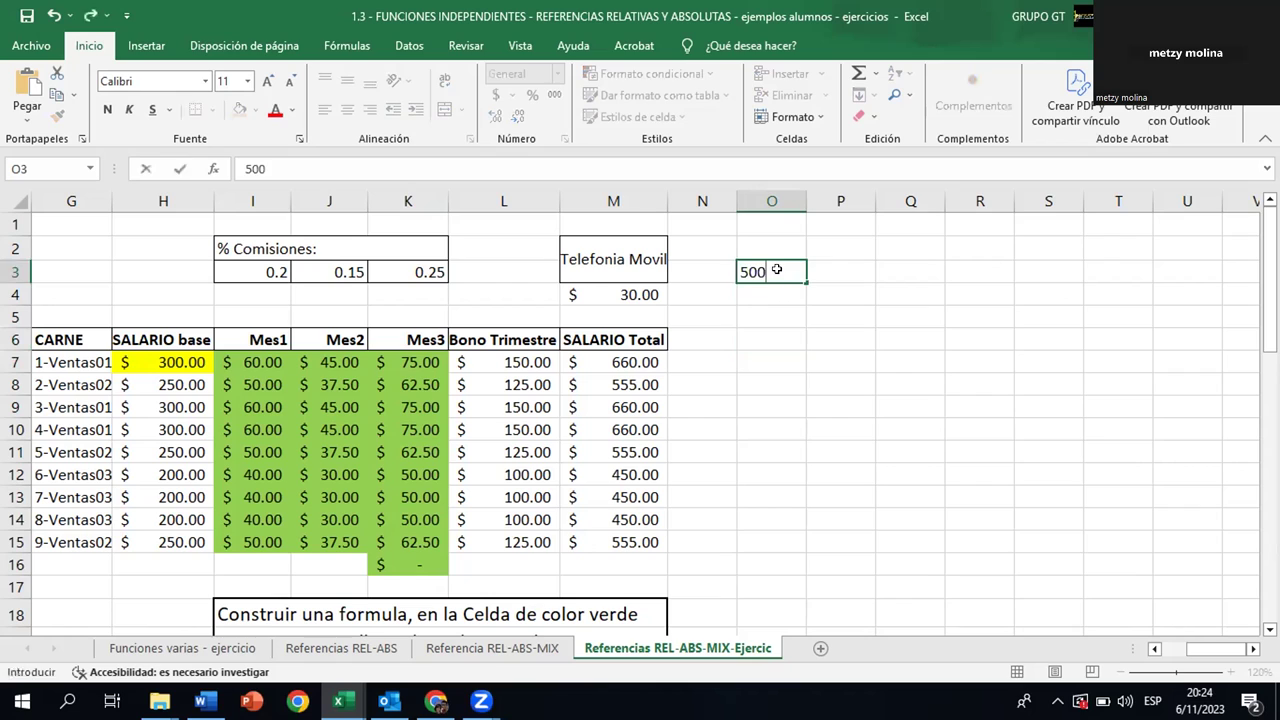
{"action": "key", "text": "Return"}
Abandon a stray =P3 formula begun in O6, leaving O6 empty
{"action": "key", "text": "Down"}
{"action": "key", "text": "Down"}
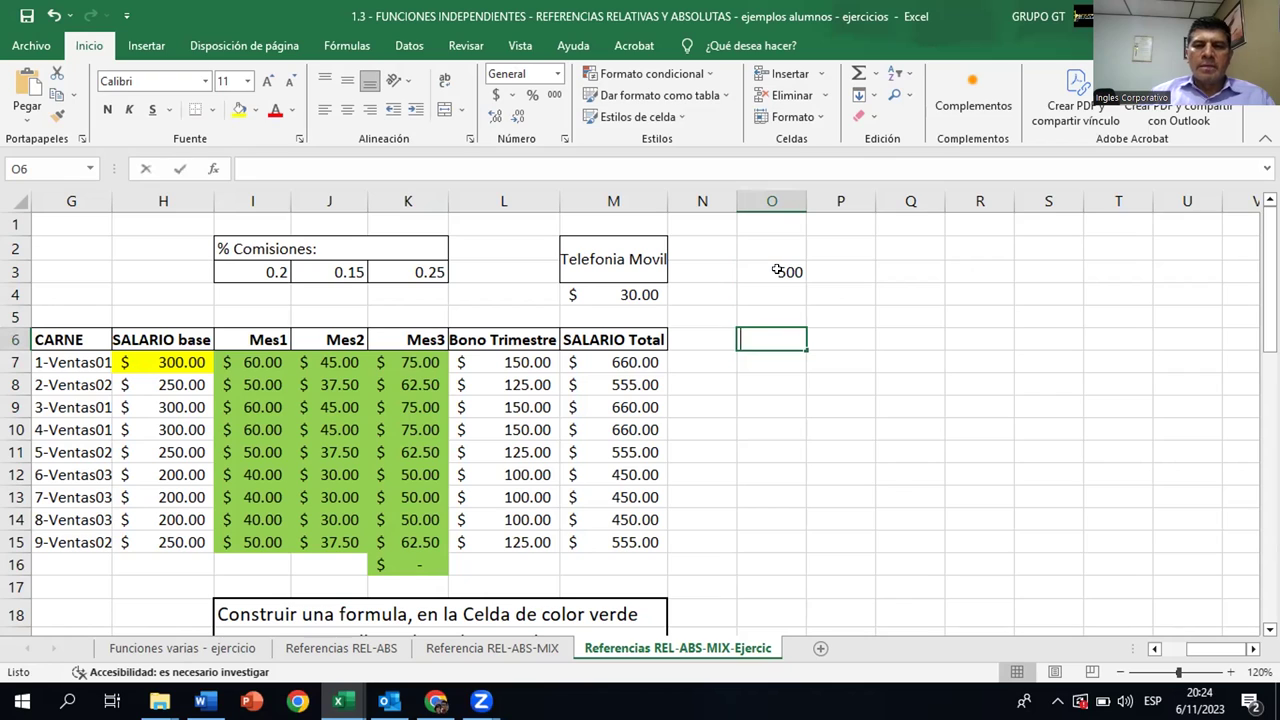
{"action": "type", "text": "="}
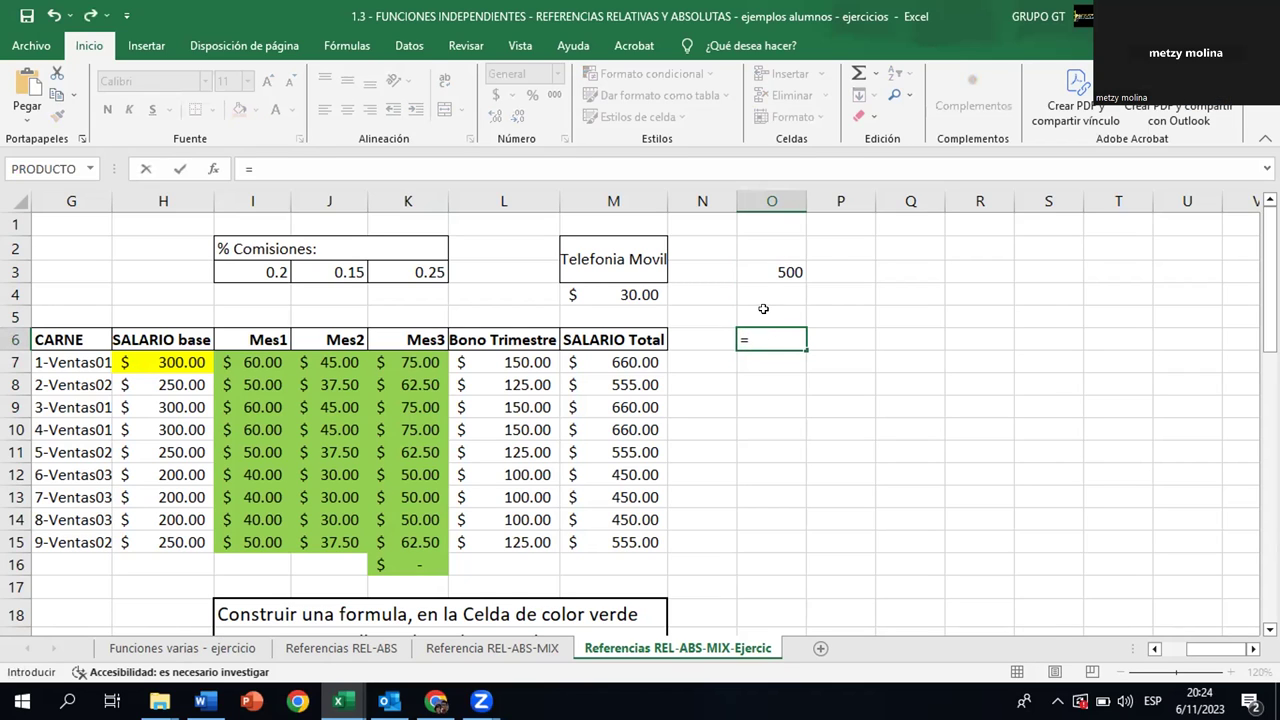
{"action": "left_click", "coordinate": [862, 268]}
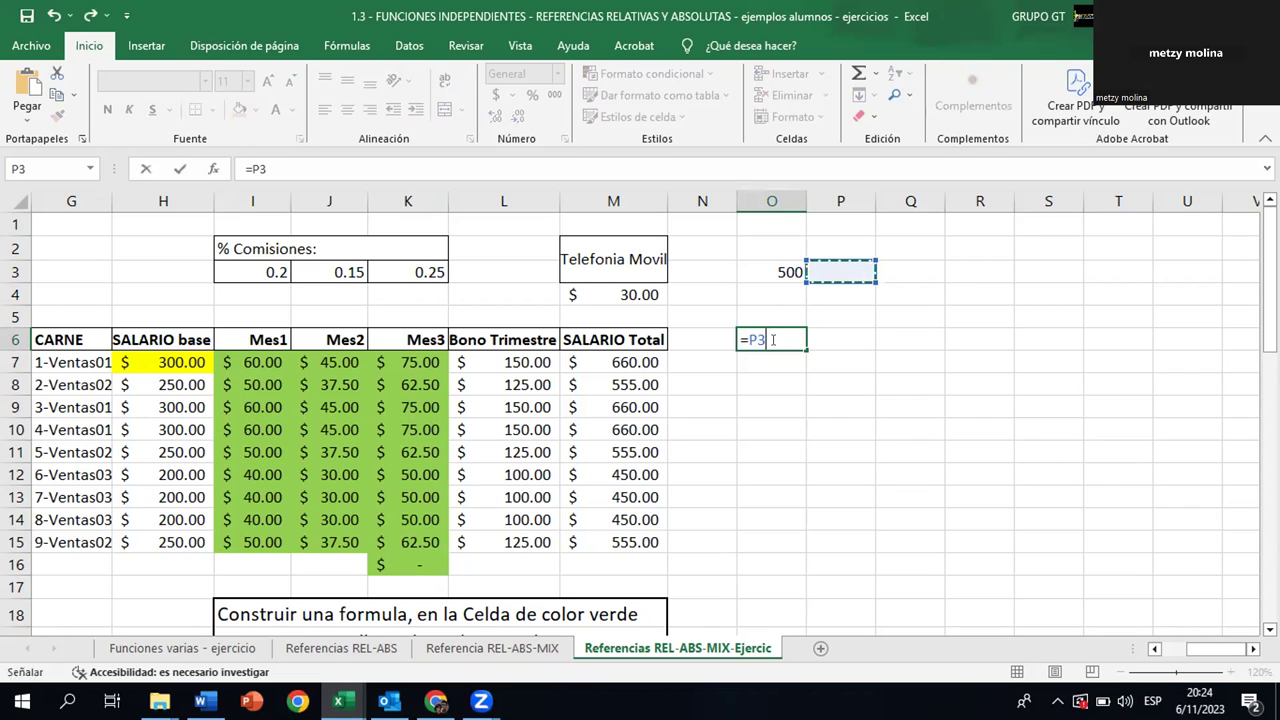
{"action": "key", "text": "BackSpace"}
{"action": "key", "text": "BackSpace"}
{"action": "key", "text": "BackSpace"}
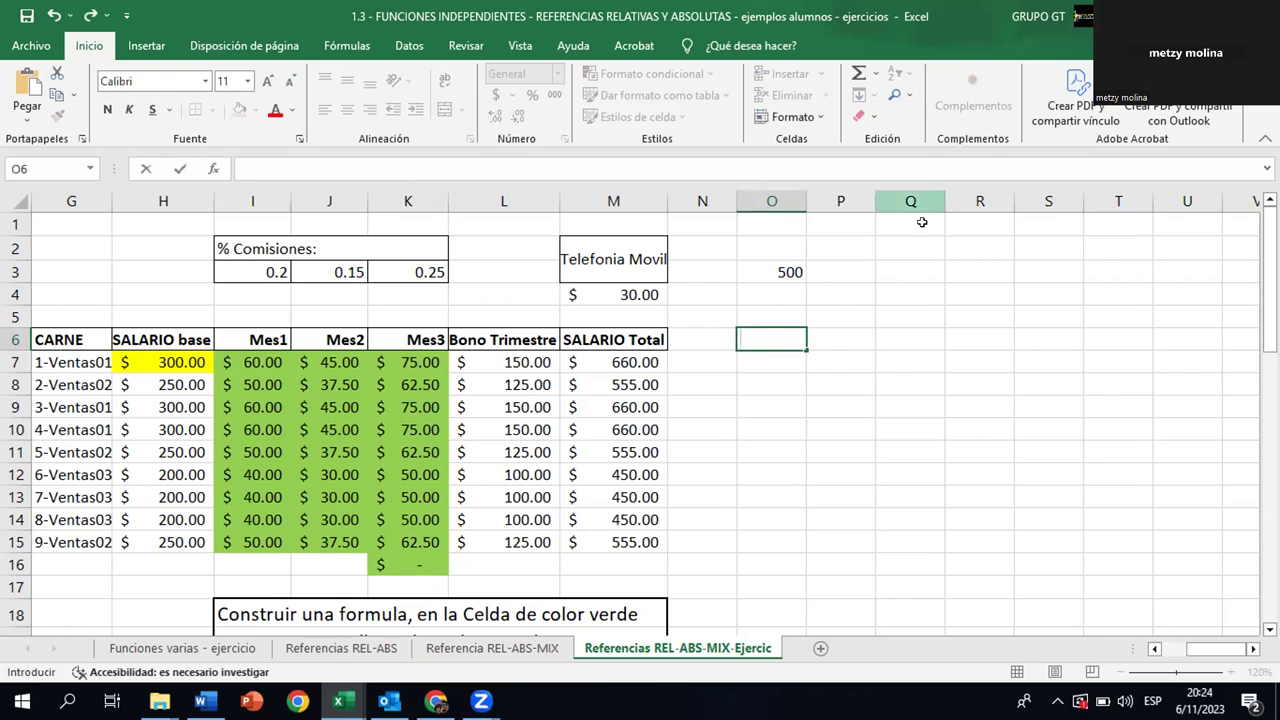
{"action": "key", "text": "Escape"}
In P3, build =$O$3-(SUMA(P6:P14) with the O3 reference made absolute
{"action": "left_click", "coordinate": [846, 270]}
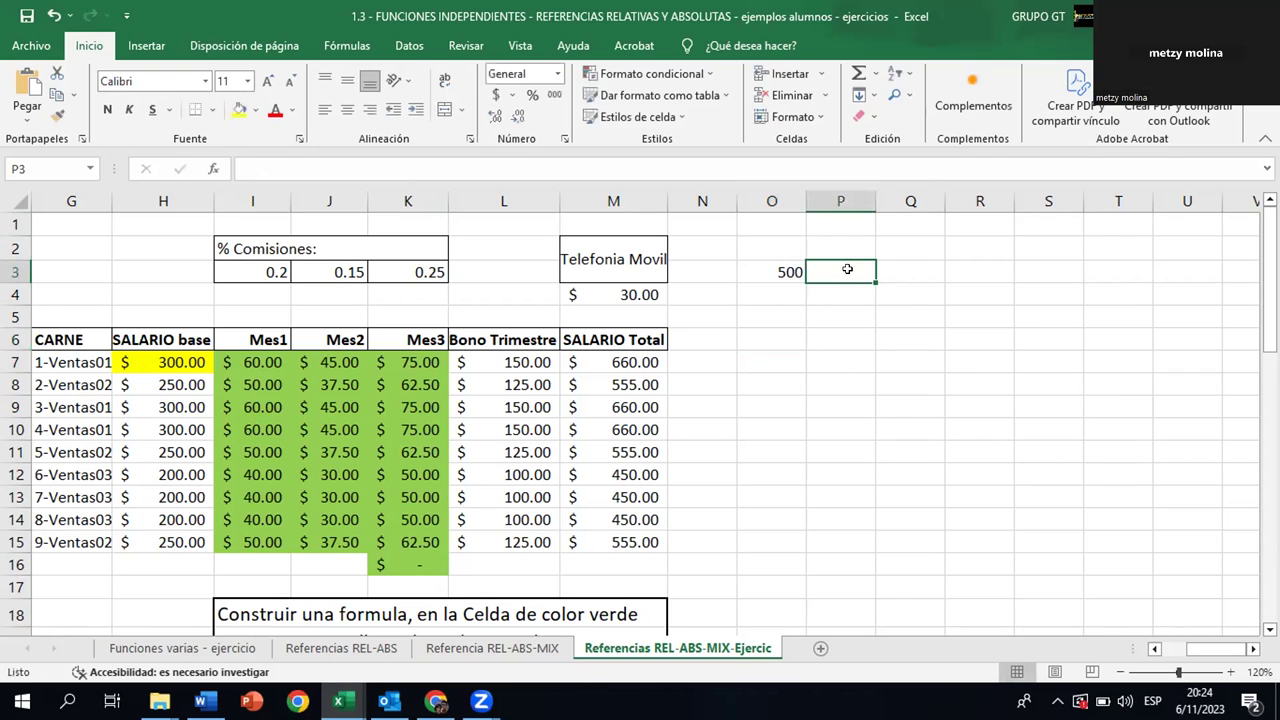
{"action": "type", "text": "="}
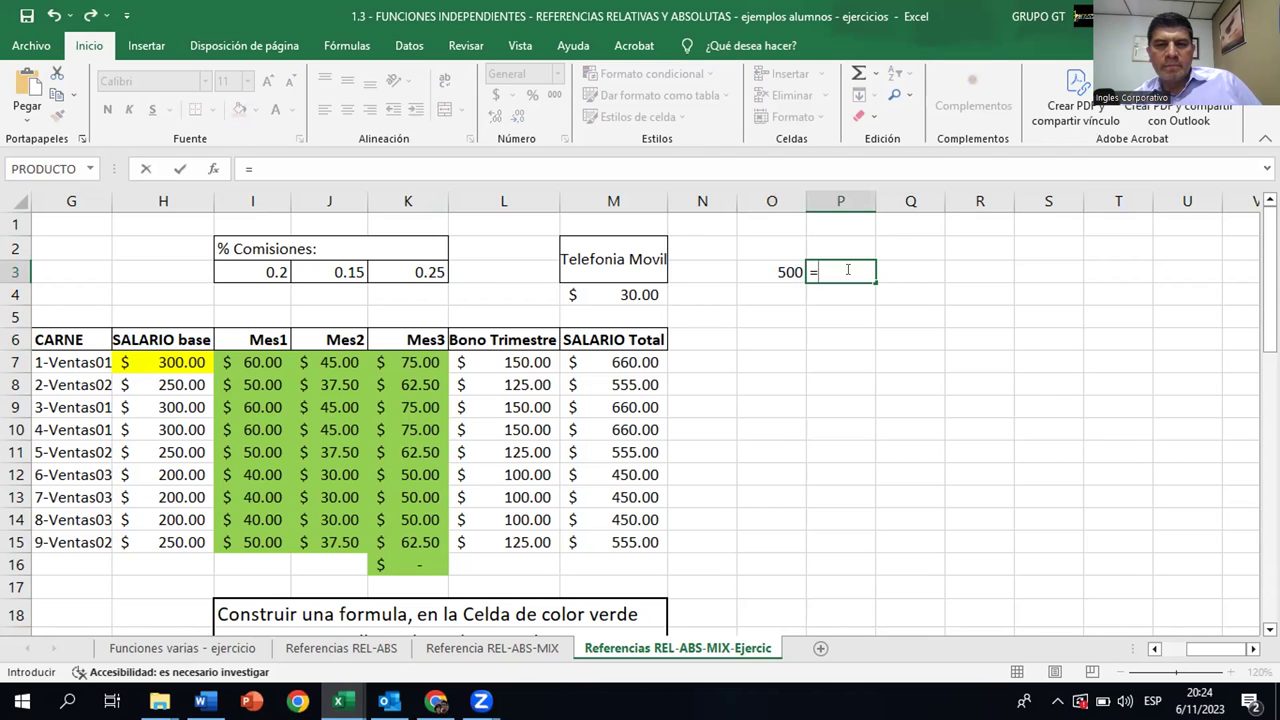
{"action": "left_click", "coordinate": [763, 265]}
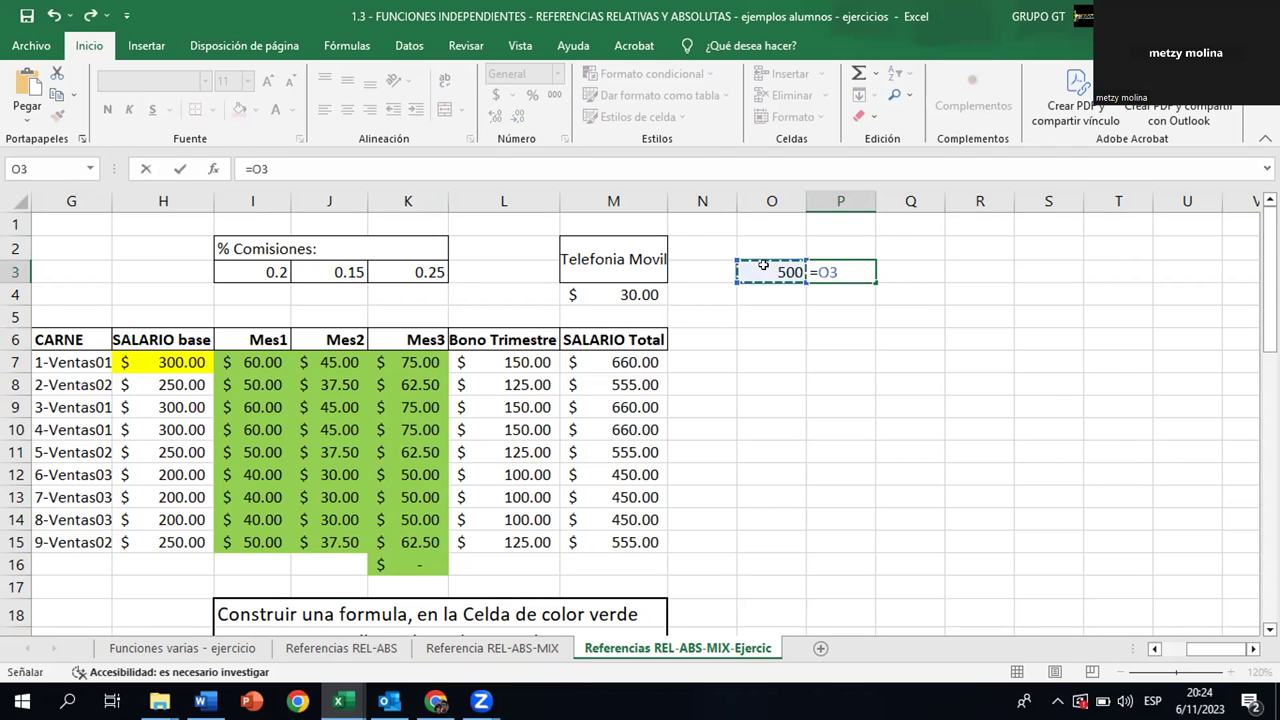
{"action": "type", "text": "-"}
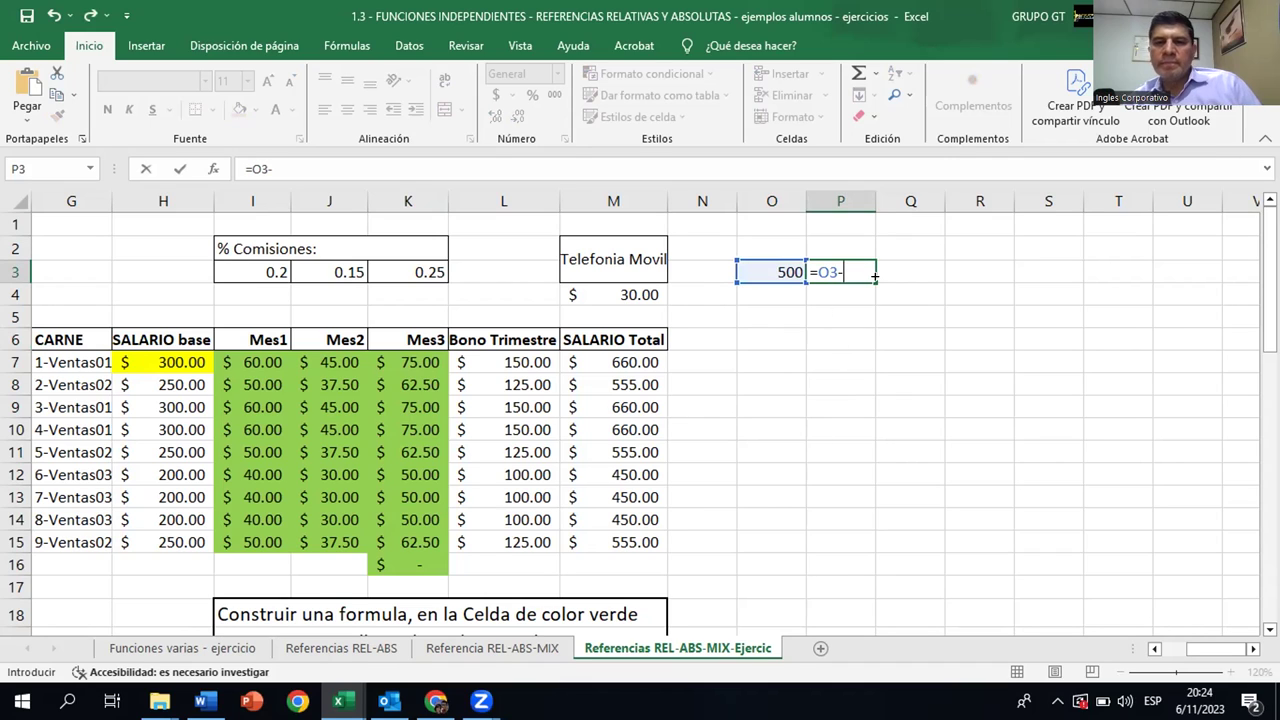
{"action": "type", "text": "/"}
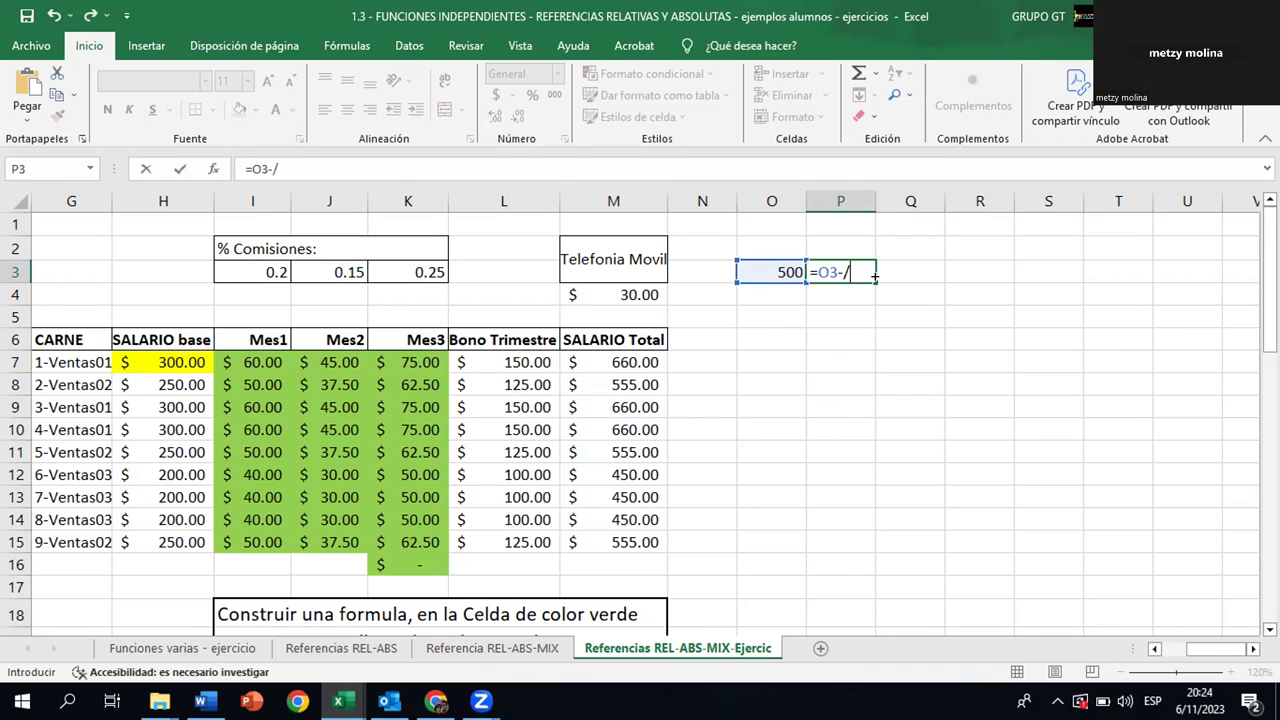
{"action": "key", "text": "BackSpace"}
{"action": "type", "text": "("}
{"action": "type", "text": "S"}
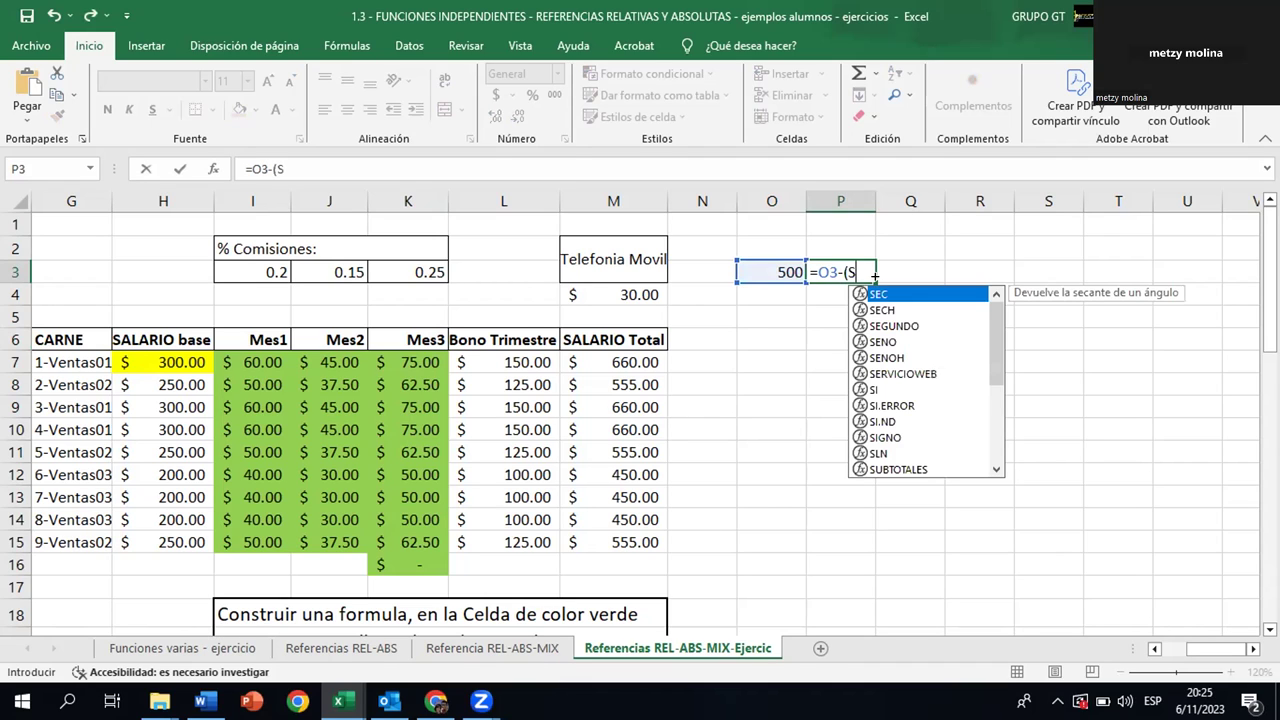
{"action": "type", "text": "UMA"}
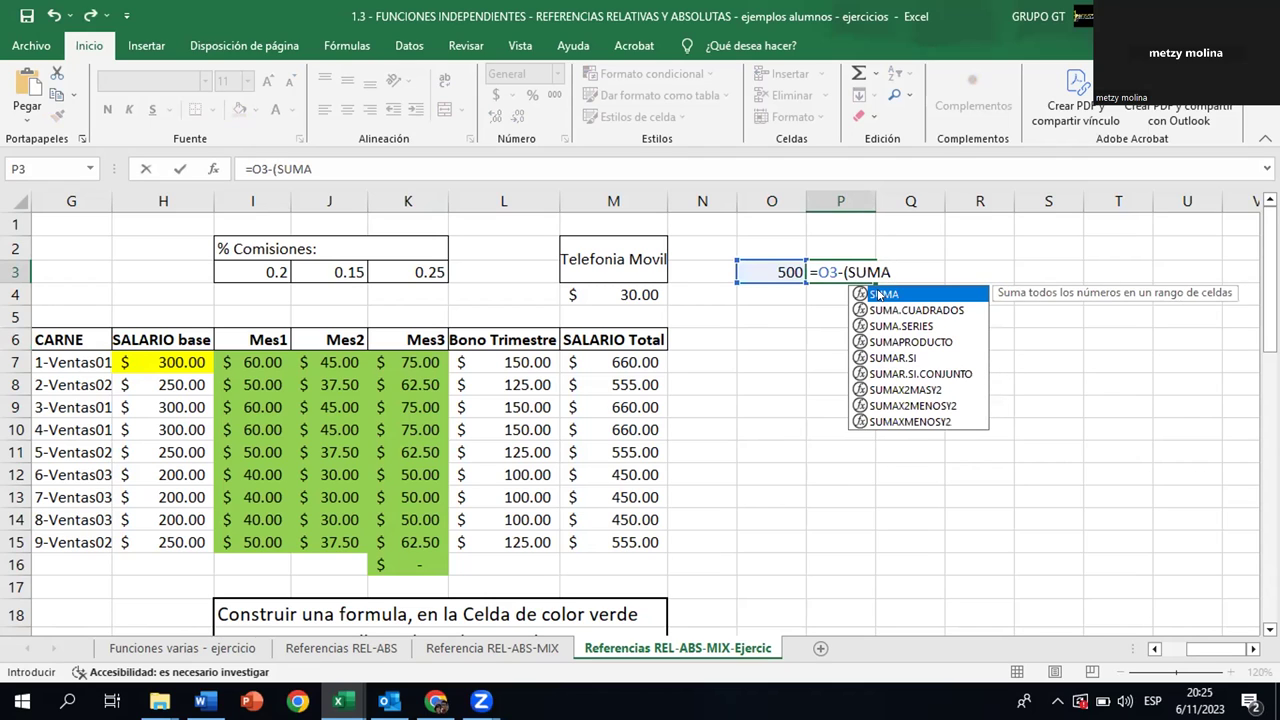
{"action": "double_click", "coordinate": [879, 294]}
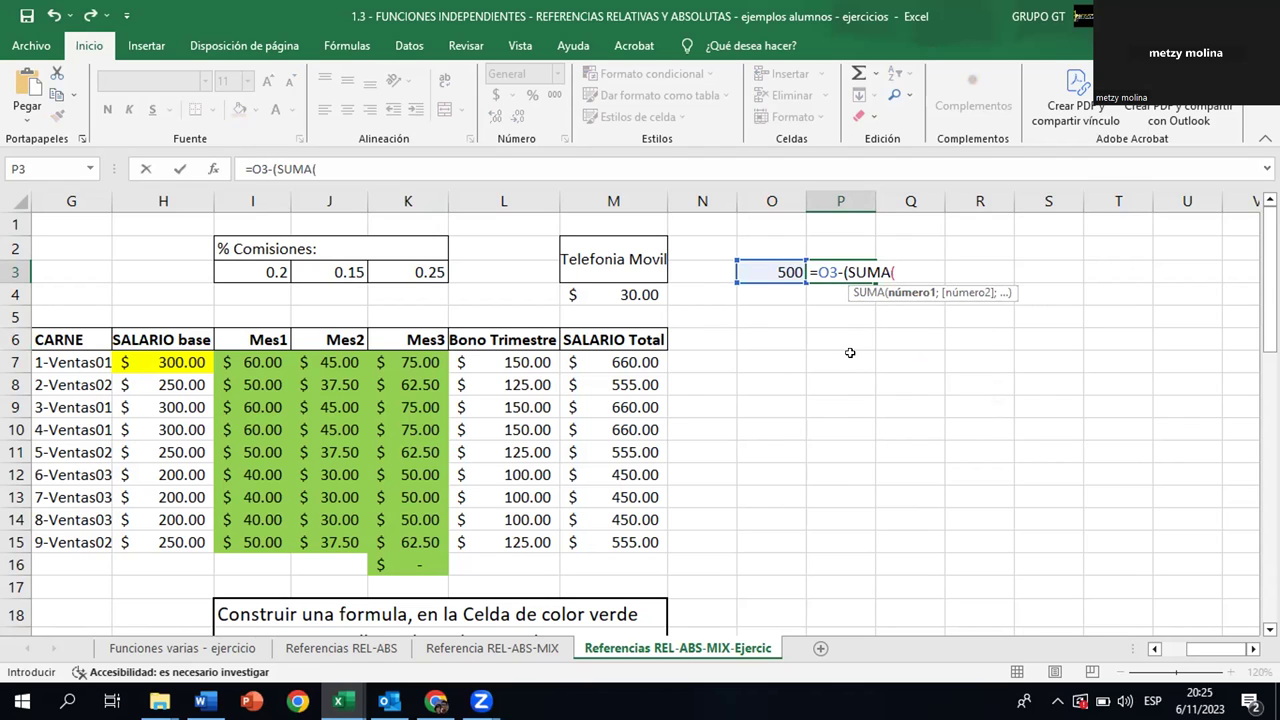
{"action": "left_click_drag", "start_coordinate": [849, 348], "coordinate": [860, 509]}
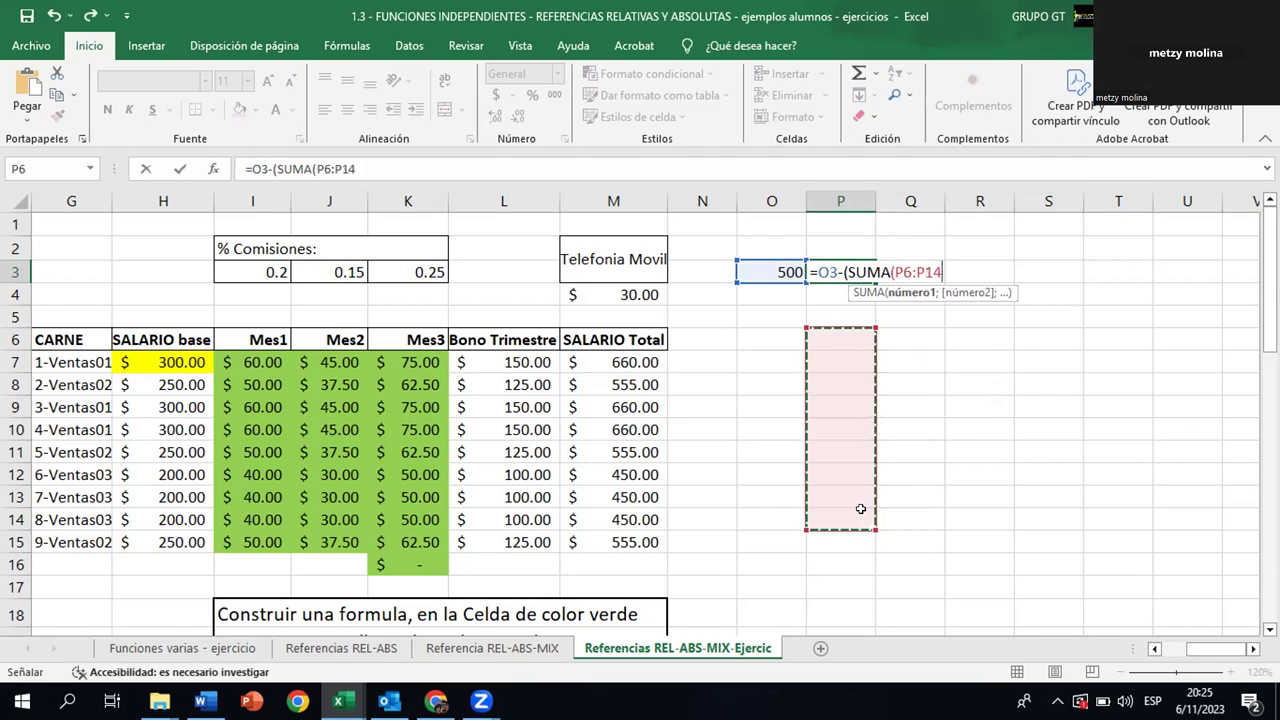
{"action": "type", "text": ")"}
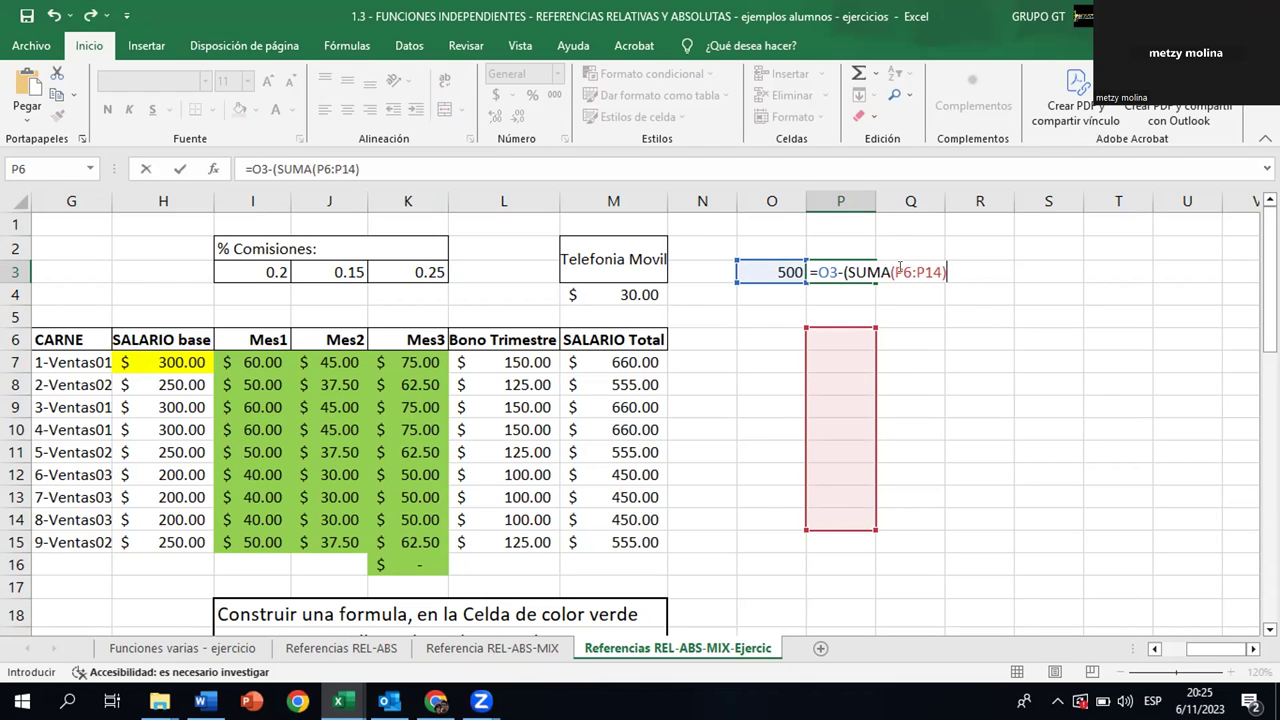
{"action": "left_click", "coordinate": [823, 271]}
{"action": "key", "text": "F4"}
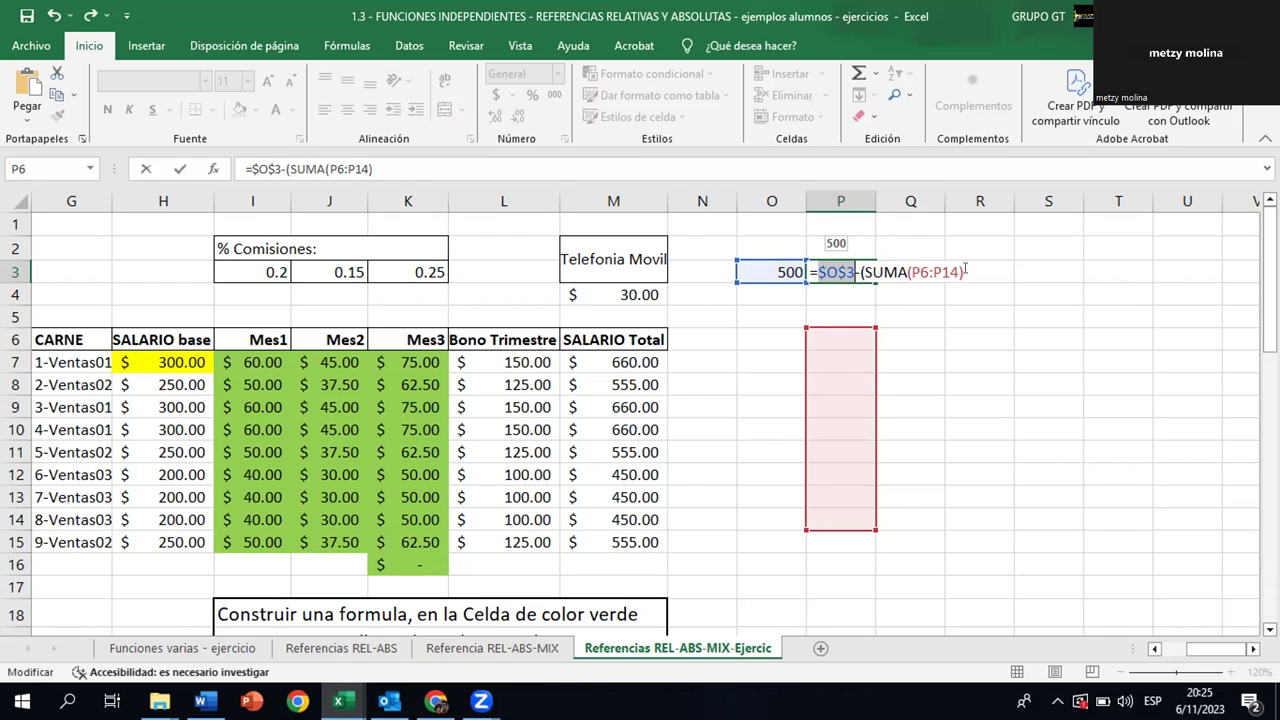
Close the formula, make the range $P$6:$P$14 absolute, and commit P3 showing 500
{"action": "left_click", "coordinate": [965, 269]}
{"action": "type", "text": "0"}
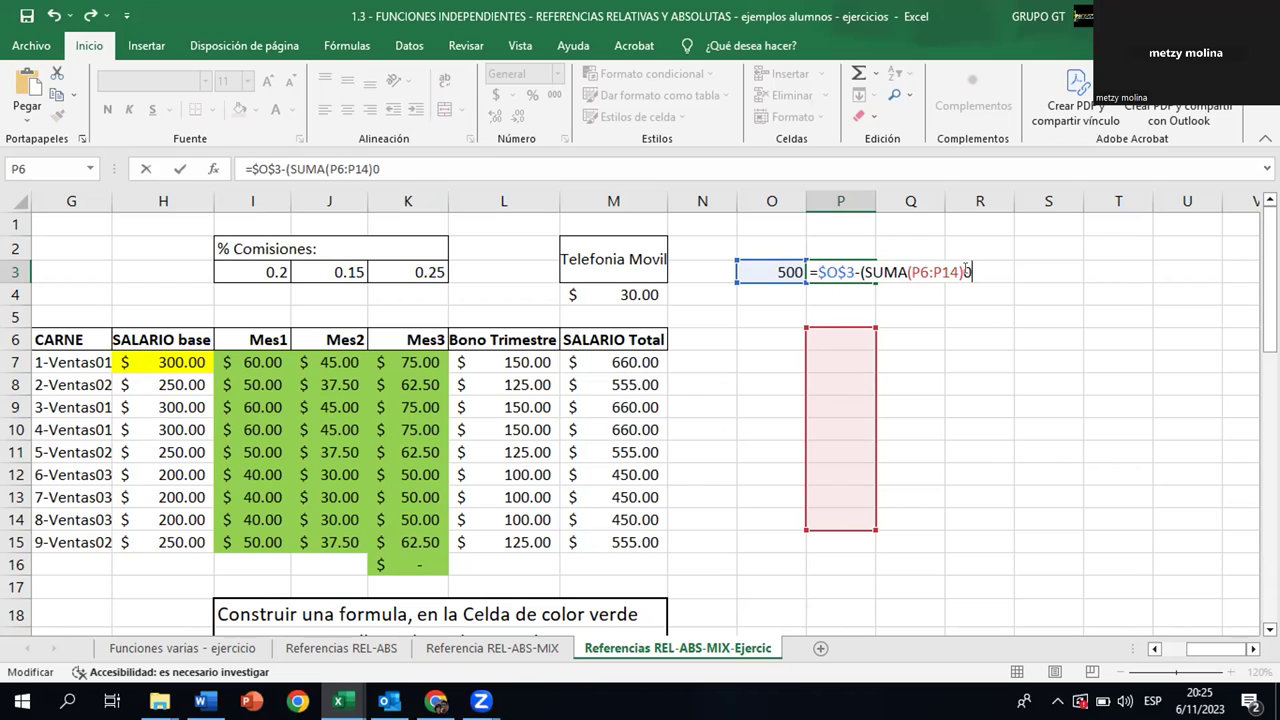
{"action": "key", "text": "BackSpace"}
{"action": "type", "text": ")"}
{"action": "left_click", "coordinate": [915, 271]}
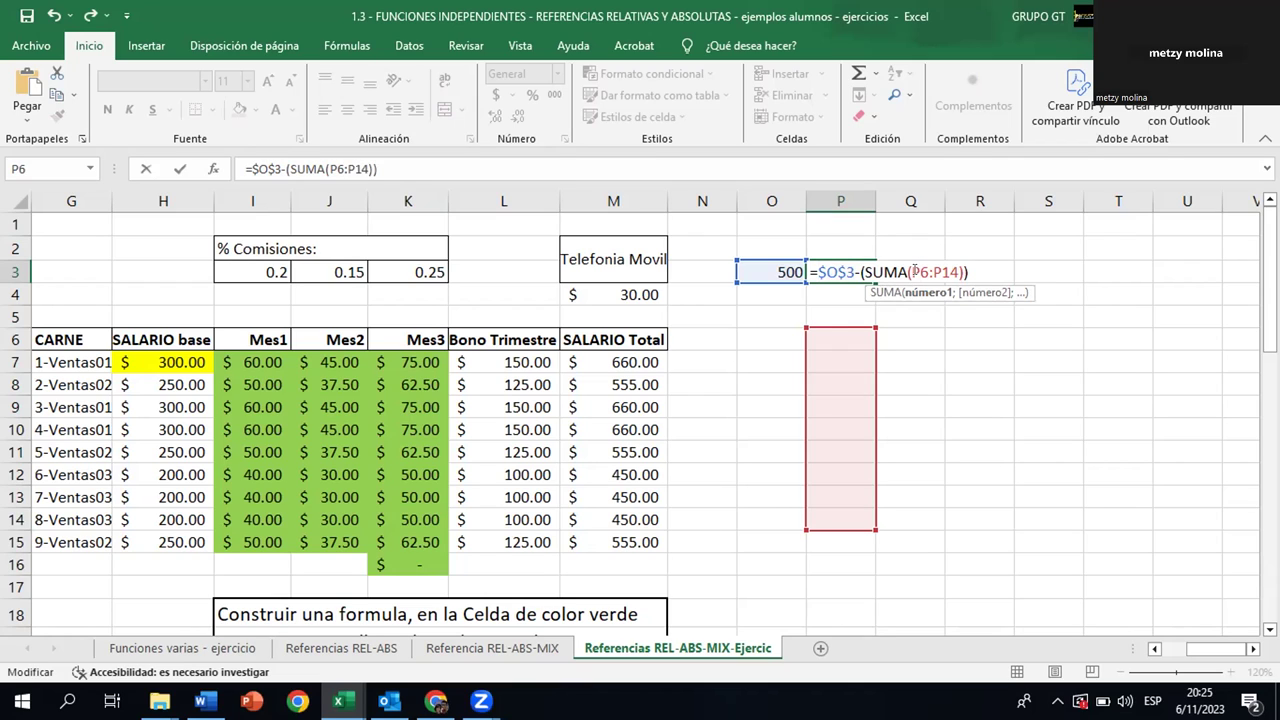
{"action": "left_click", "coordinate": [915, 271]}
{"action": "key", "text": "F4"}
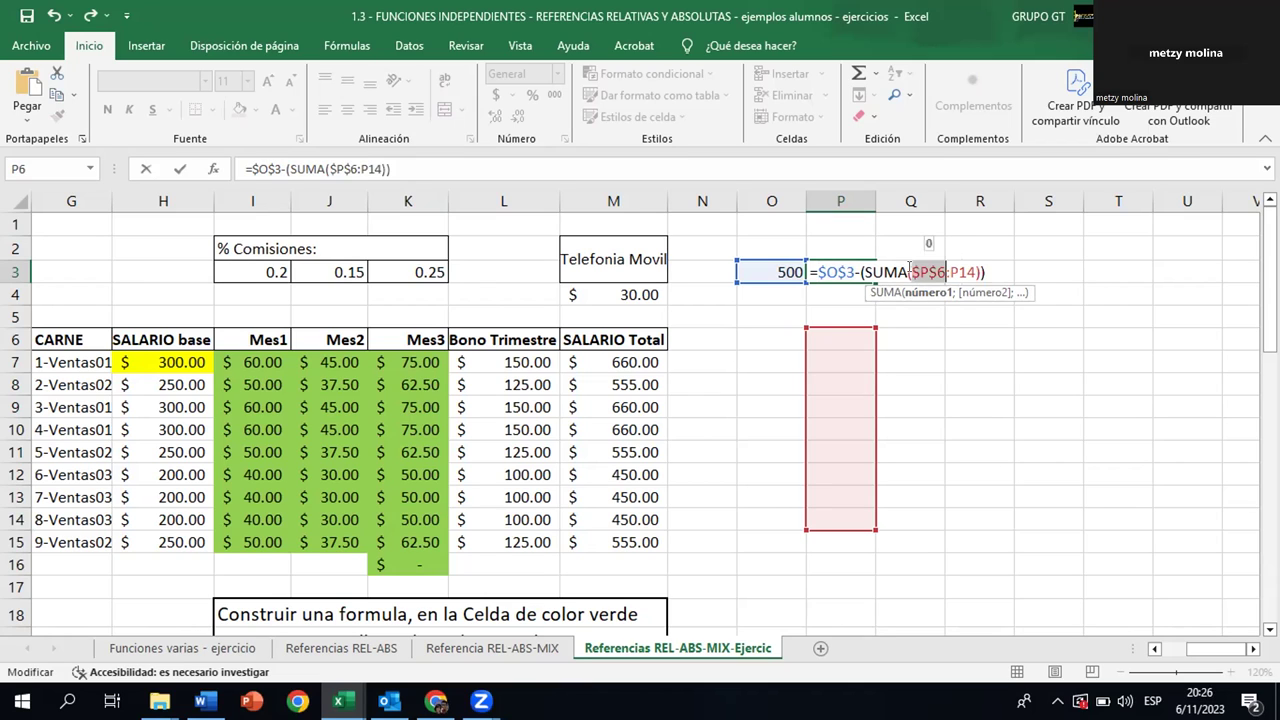
{"action": "key", "text": "Right"}
{"action": "key", "text": "Right"}
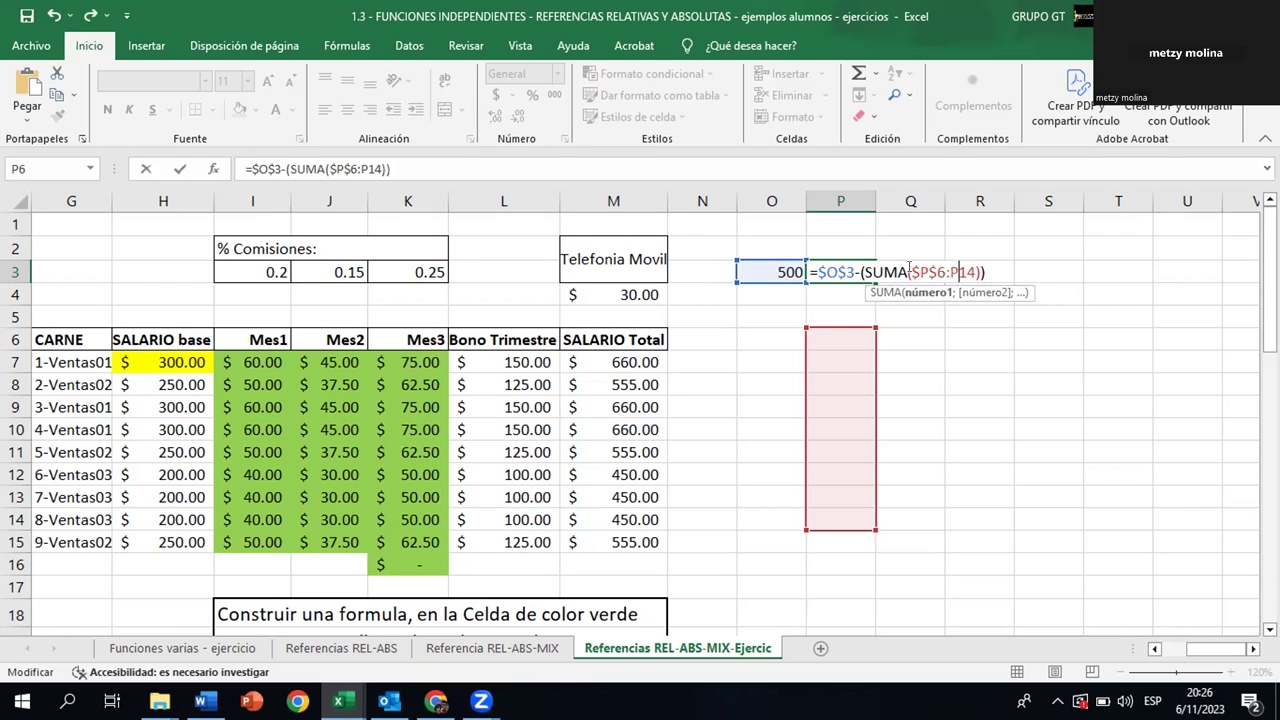
{"action": "key", "text": "F4"}
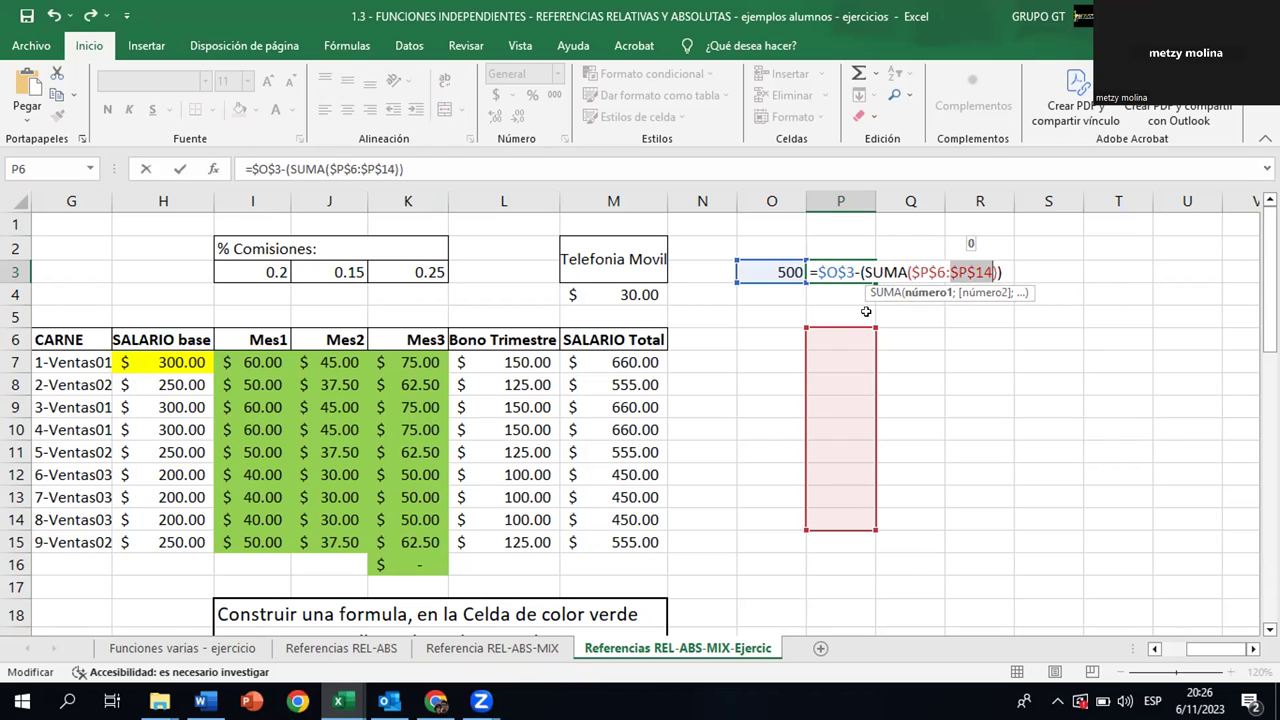
{"action": "key", "text": "Return"}
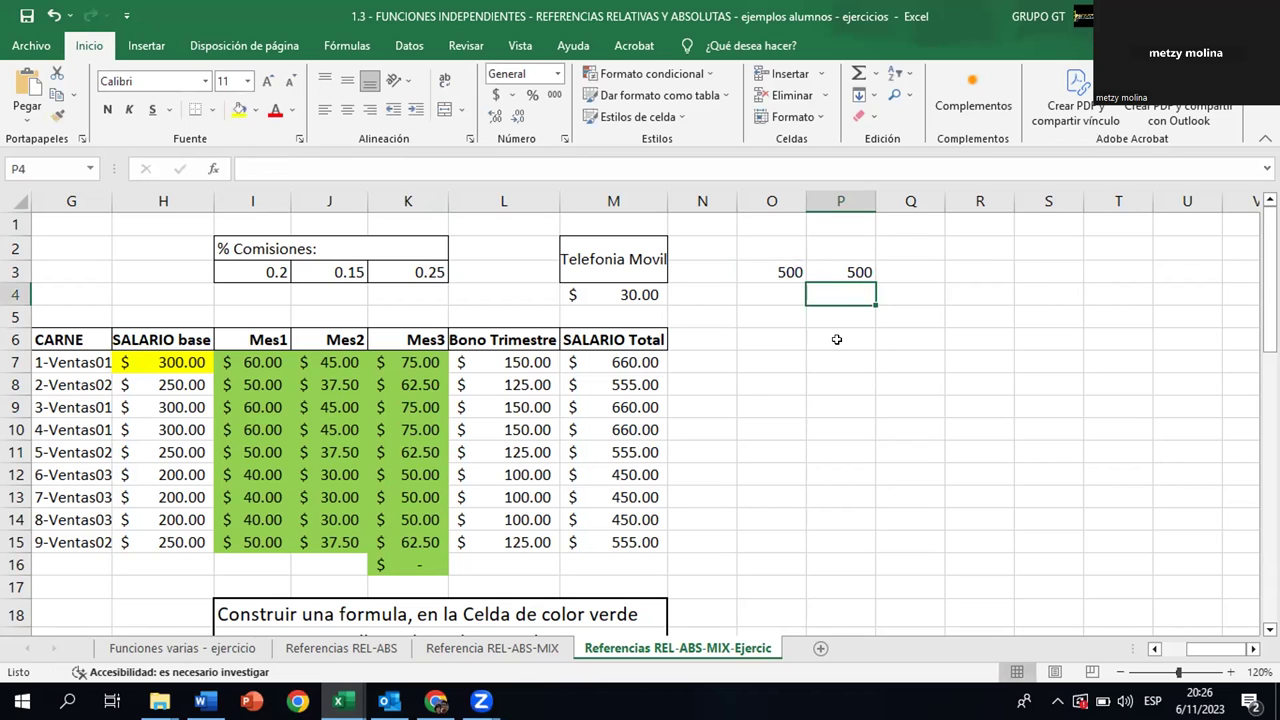
Enter test values 6 in P6 and 7 in P7 to P10, then confirm P3 reads 466
{"action": "left_click", "coordinate": [837, 340]}
{"action": "type", "text": "6"}
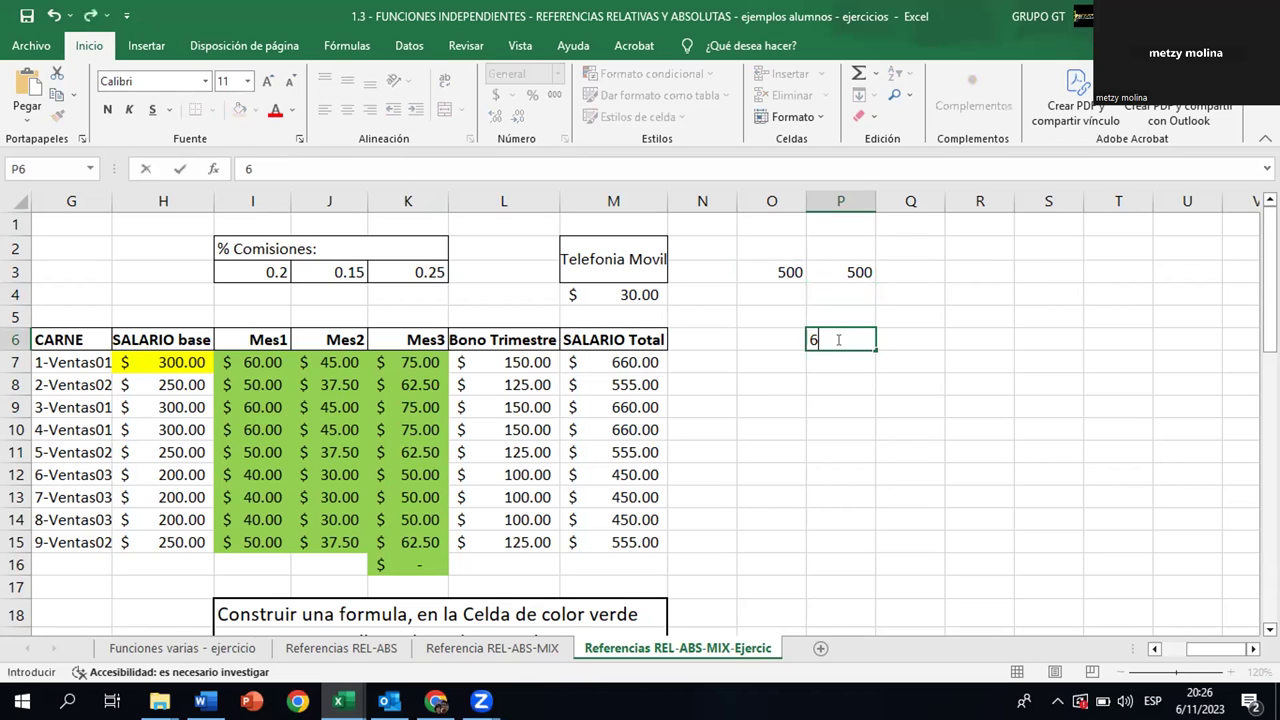
{"action": "key", "text": "Return"}
{"action": "type", "text": "U"}
{"action": "key", "text": "Return"}
{"action": "key", "text": "Up"}
{"action": "type", "text": "7"}
{"action": "key", "text": "Return"}
{"action": "type", "text": "7"}
{"action": "key", "text": "Return"}
{"action": "type", "text": "7 7"}
{"action": "type", "text": "8"}
{"action": "key", "text": "BackSpace"}
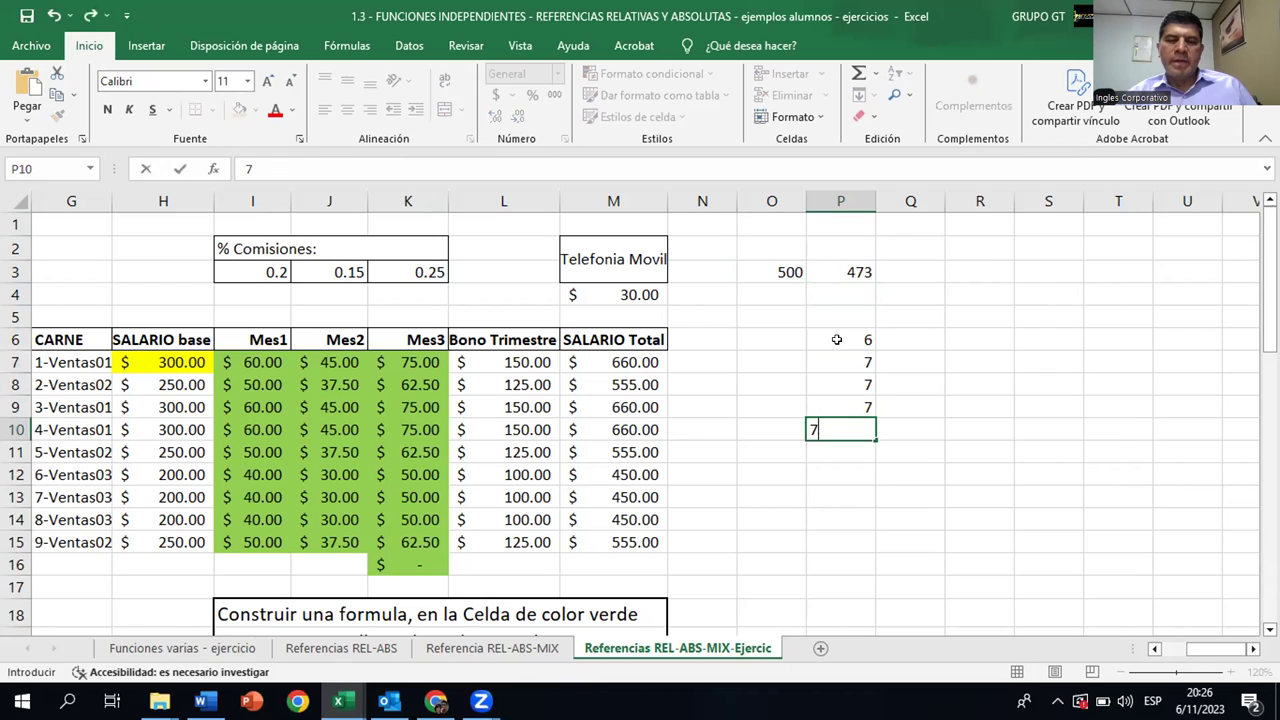
{"action": "key", "text": "Return"}
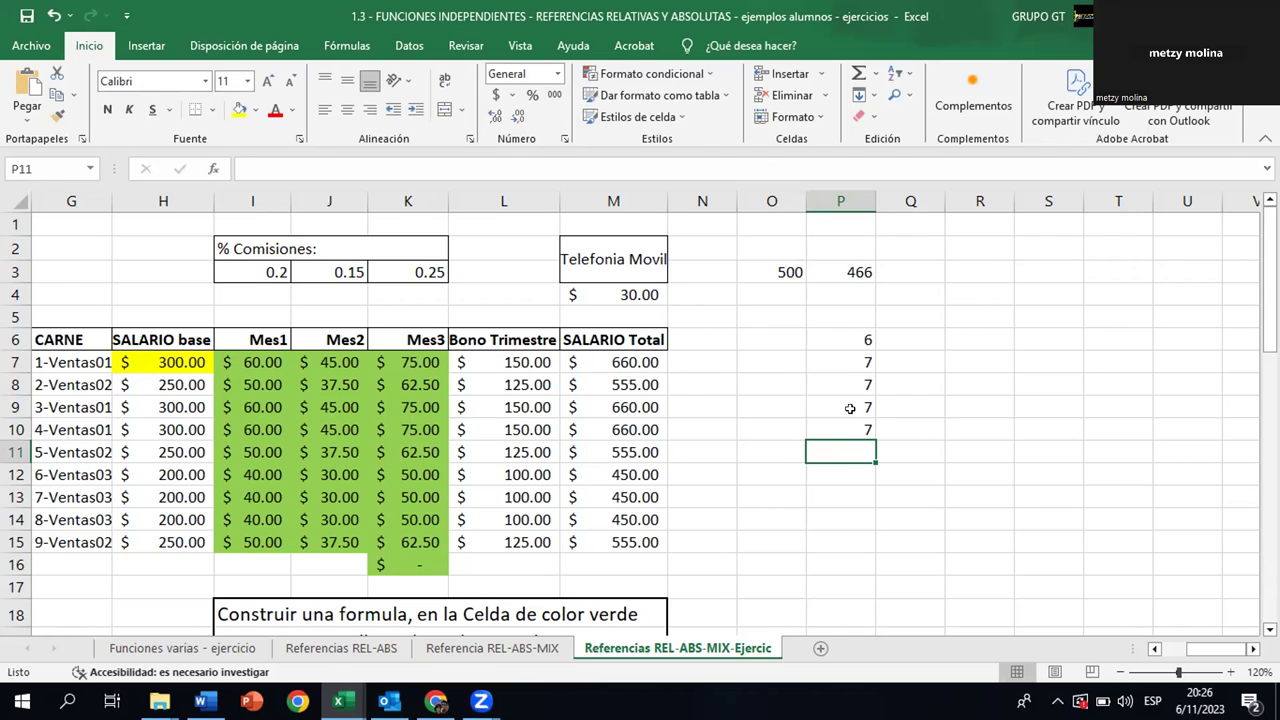
{"action": "left_click", "coordinate": [838, 270]}
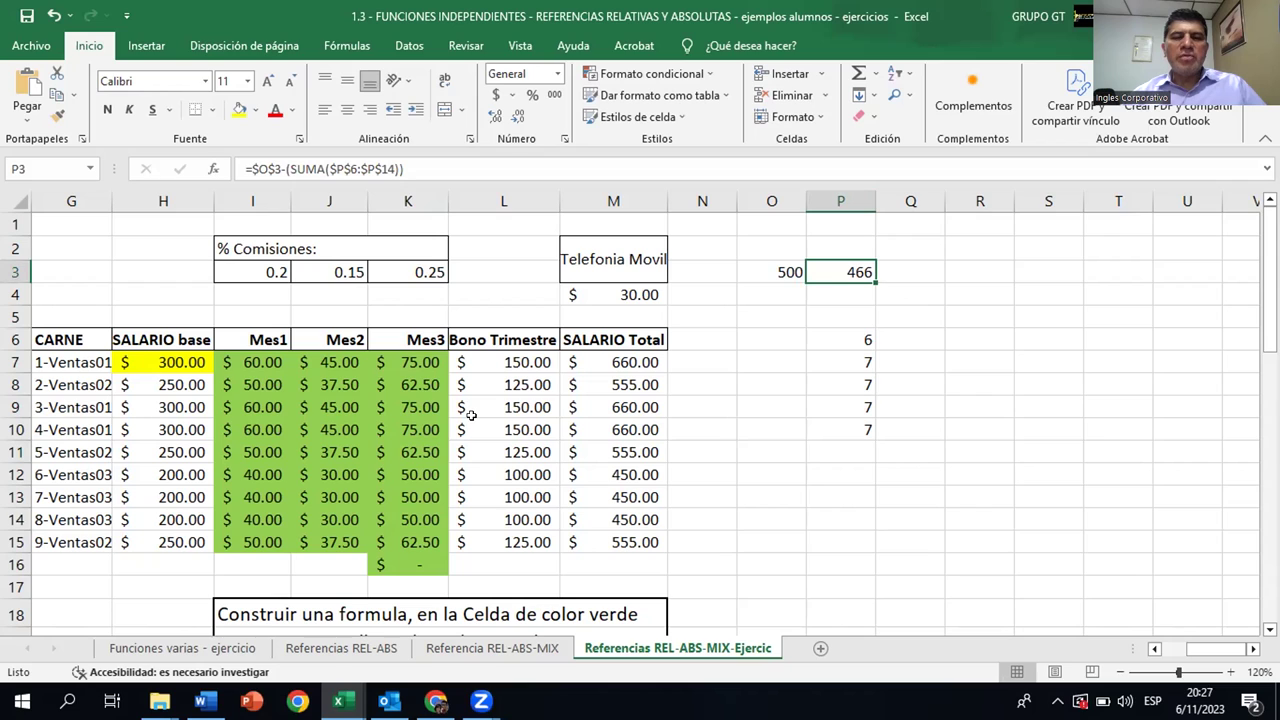
Delete the P3 formula and the test values in P6:P10
{"action": "key", "text": "Delete"}
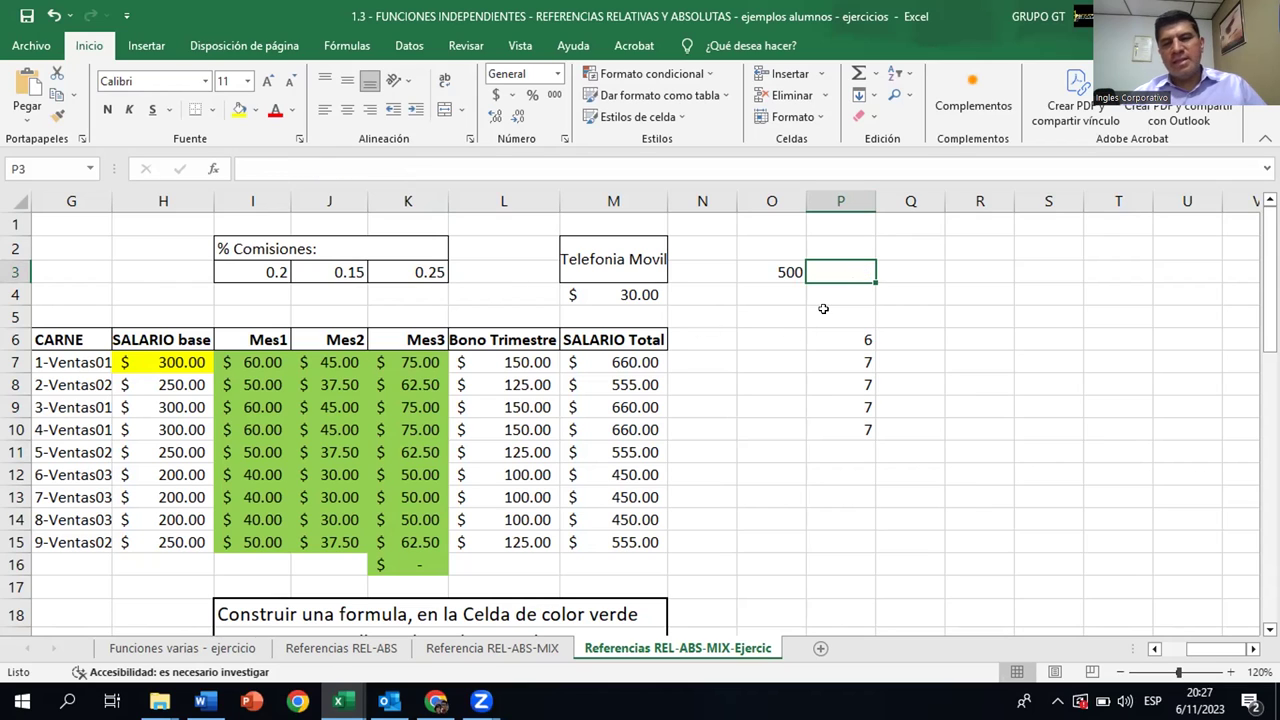
{"action": "key", "text": "Down"}
{"action": "key", "text": "Down"}
{"action": "key", "text": "Down"}
{"action": "key", "text": "Delete"}
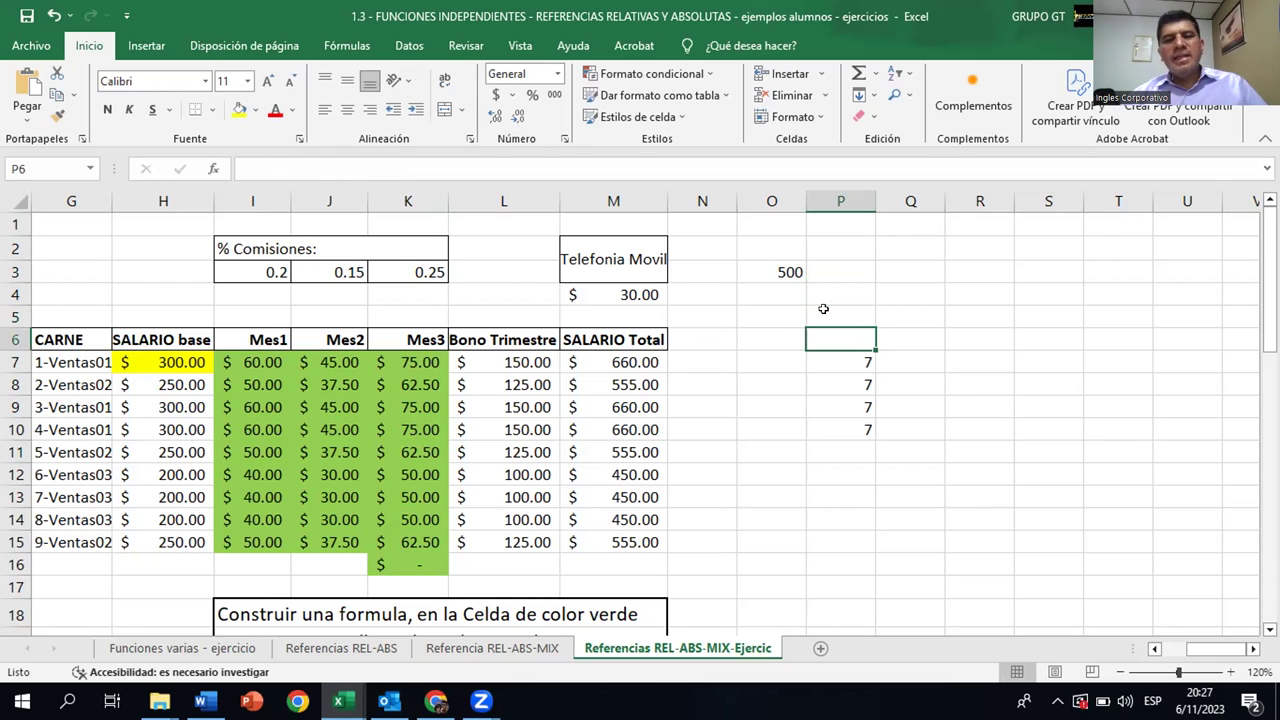
{"action": "key", "text": "Down"}
{"action": "key", "text": "Down"}
{"action": "key", "text": "Up"}
{"action": "key", "text": "Delete"}
{"action": "key", "text": "Down"}
{"action": "key", "text": "Down"}
{"action": "key", "text": "Delete"}
{"action": "key", "text": "Down"}
{"action": "key", "text": "Delete"}
Clear the 500 from O3, then review L7's Bono Trimestre formula =H7*$E$4
{"action": "key", "text": "Up"}
{"action": "key", "text": "Up"}
{"action": "key", "text": "Up"}
{"action": "key", "text": "Up"}
{"action": "key", "text": "Up"}
{"action": "key", "text": "Up"}
{"action": "key", "text": "Up"}
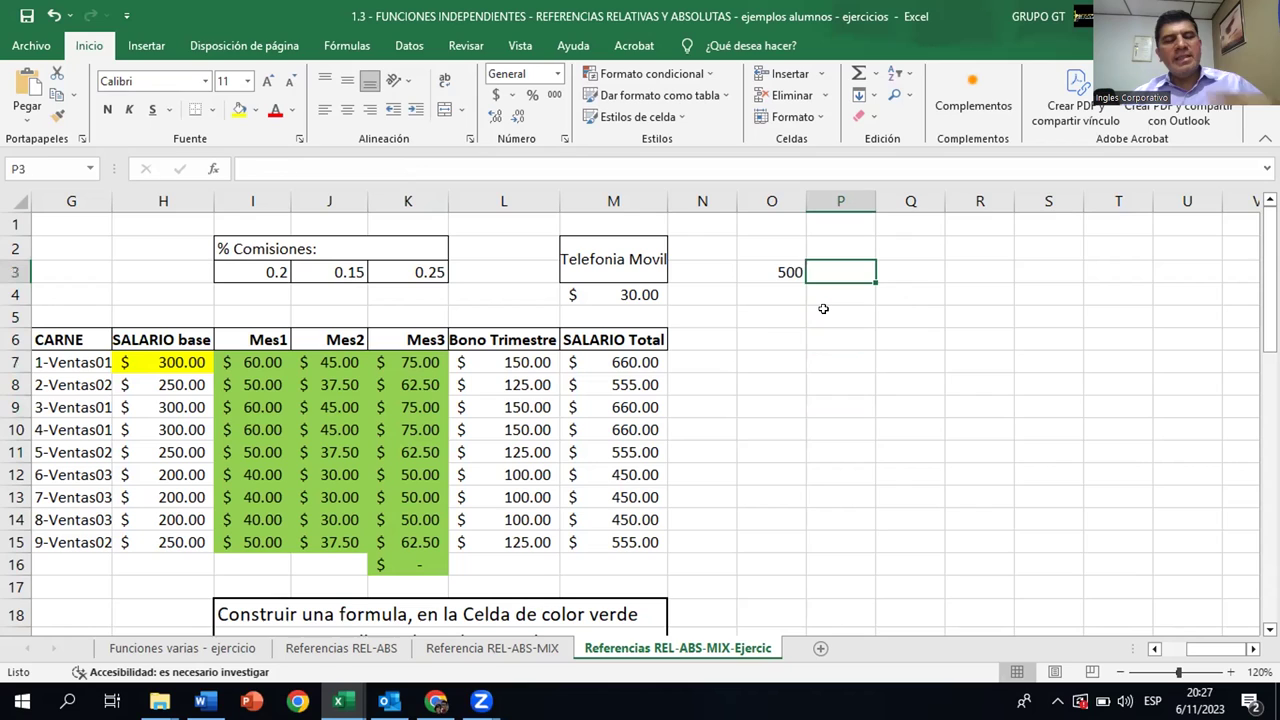
{"action": "key", "text": "Left"}
{"action": "key", "text": "Delete"}
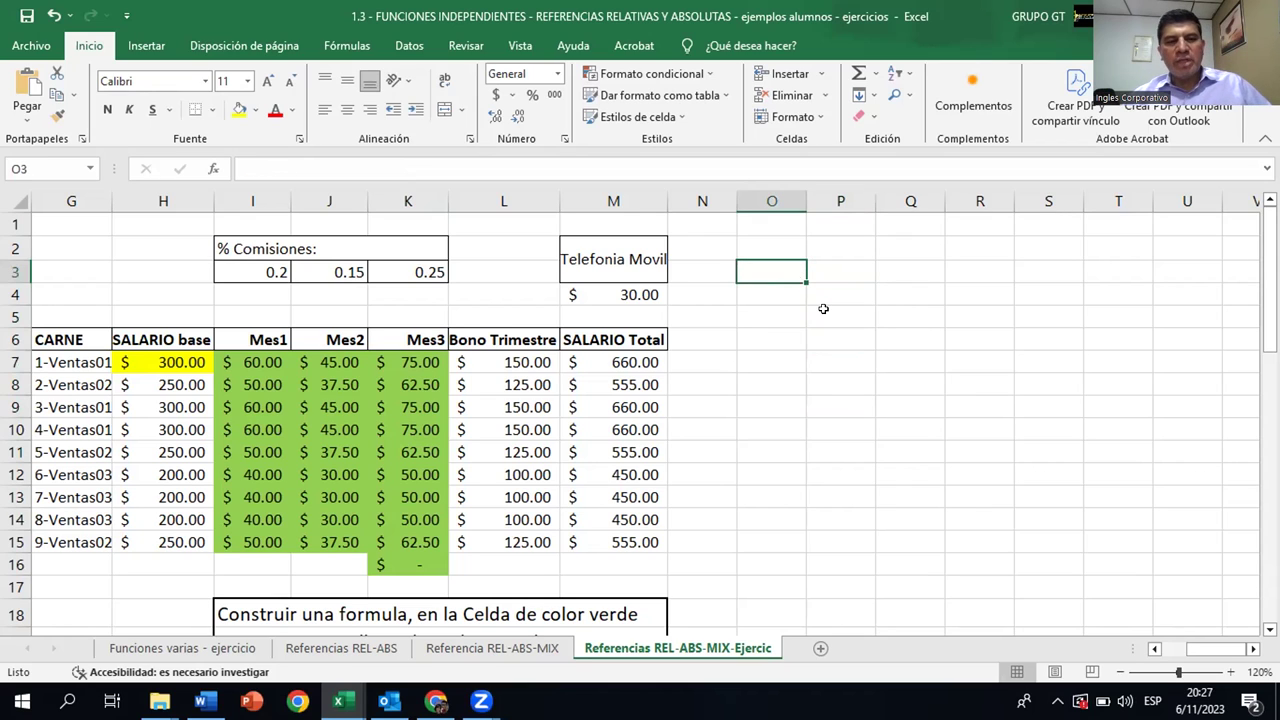
{"action": "left_click", "coordinate": [530, 363]}
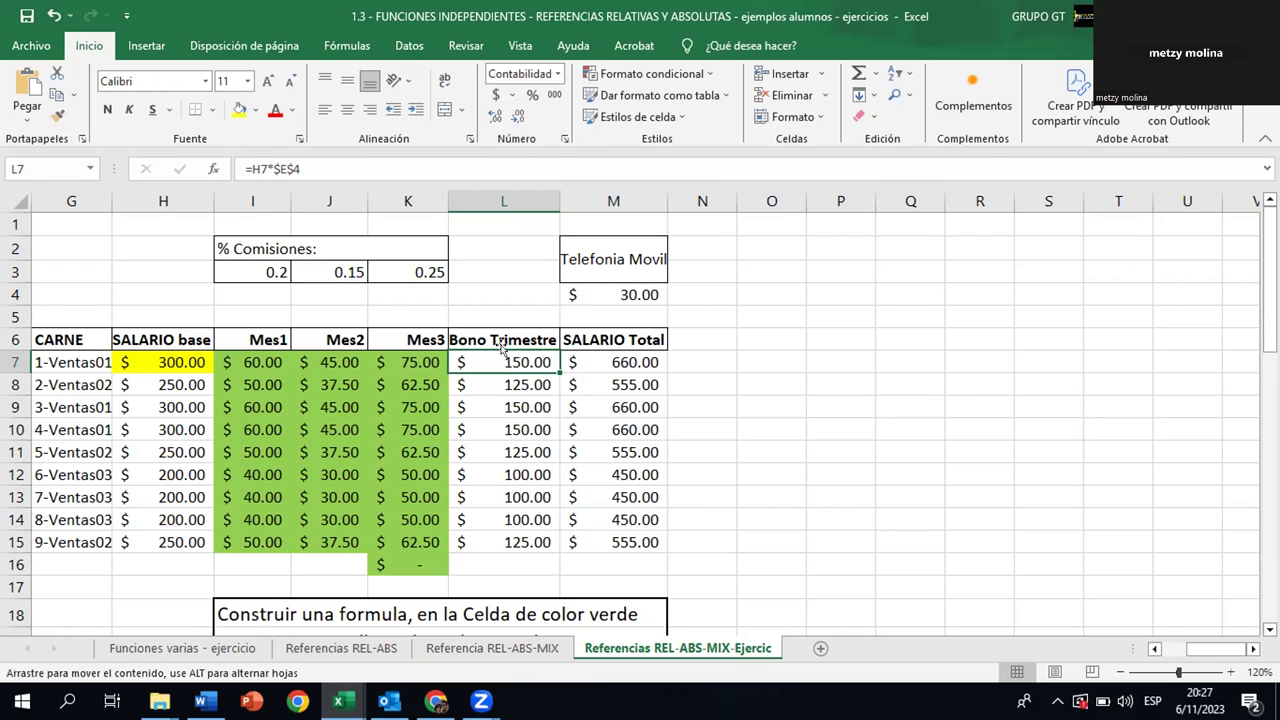
{"action": "left_click", "coordinate": [501, 348]}
{"action": "left_click", "coordinate": [501, 355]}
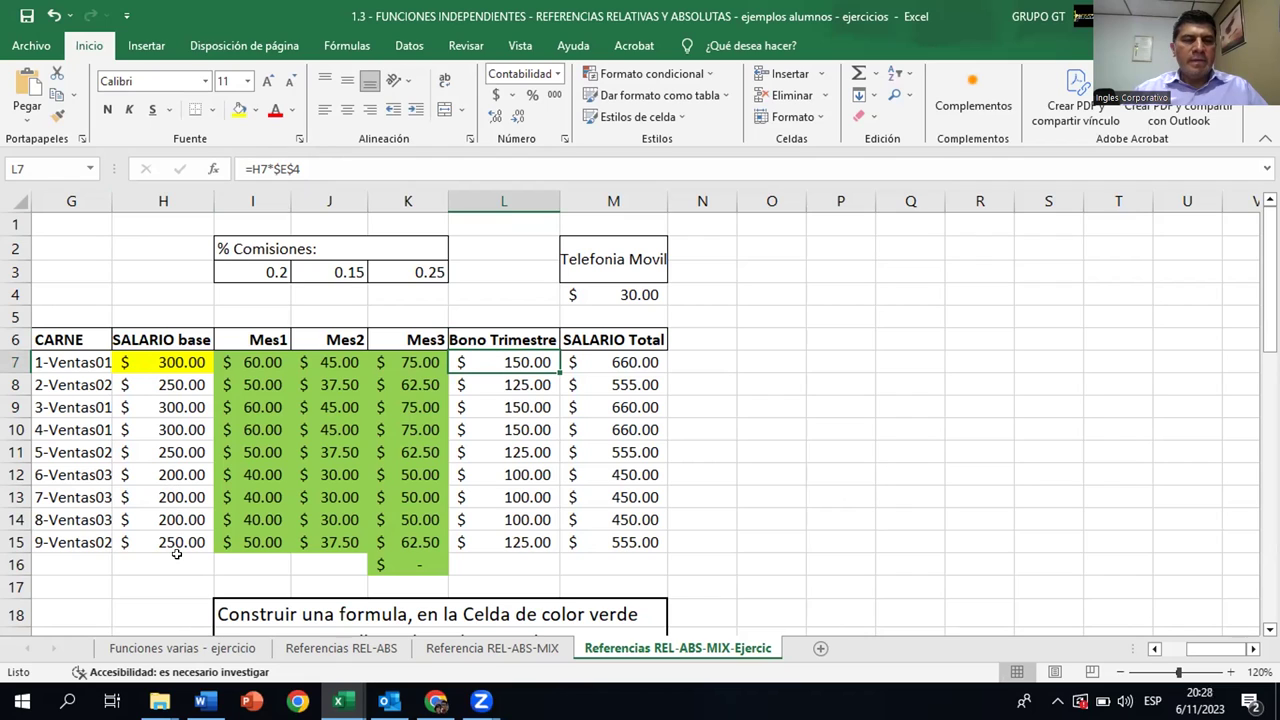
{"action": "left_click", "coordinate": [66, 236]}
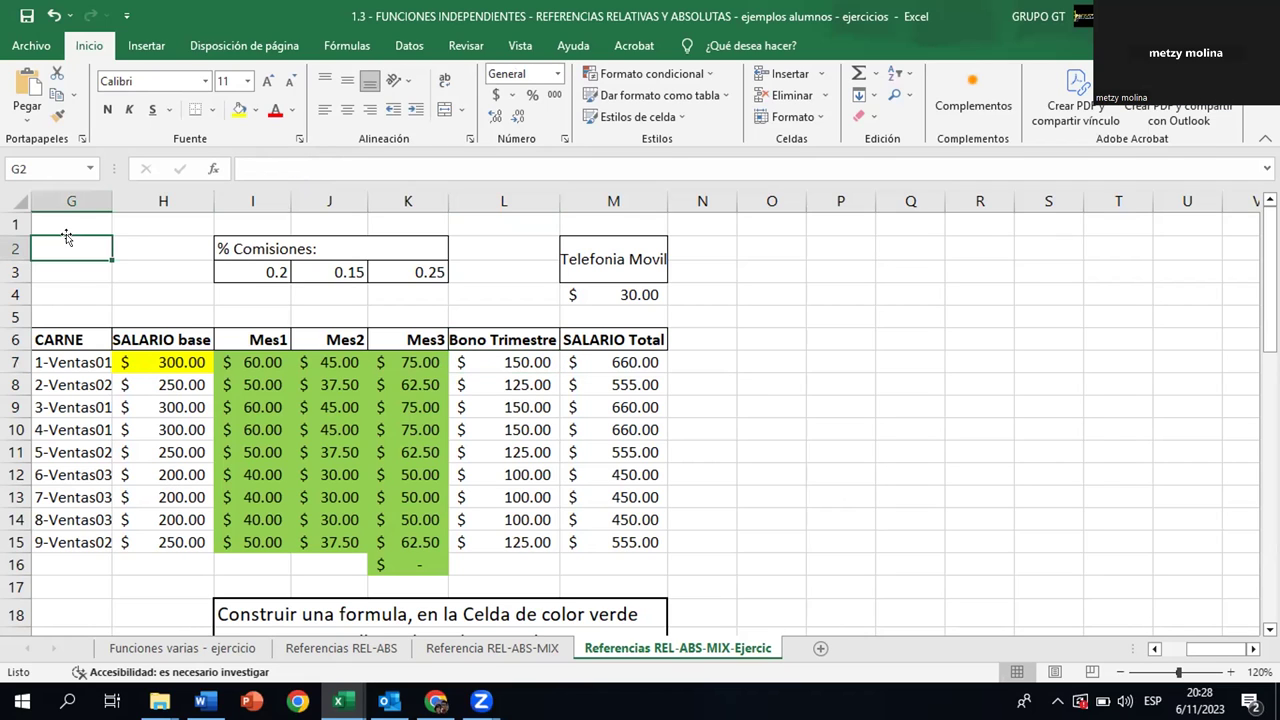
{"action": "key", "text": "Left"}
{"action": "key", "text": "Home"}
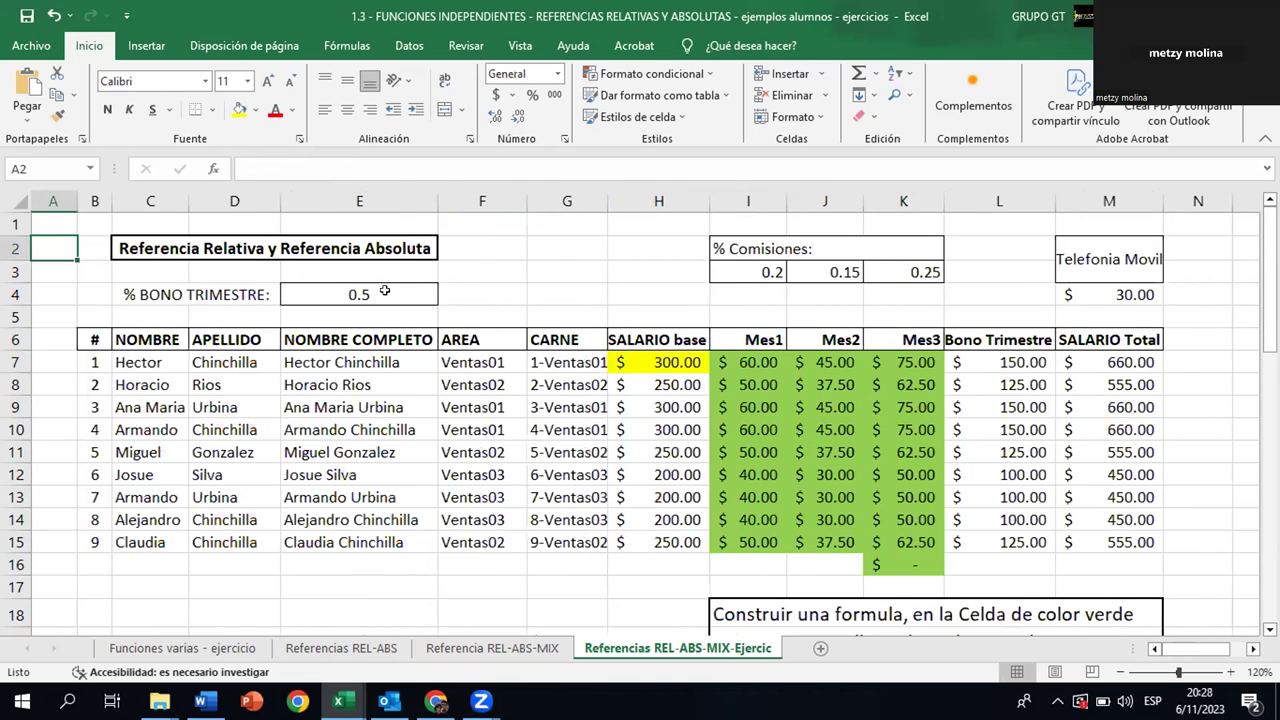
{"action": "left_click", "coordinate": [384, 291]}
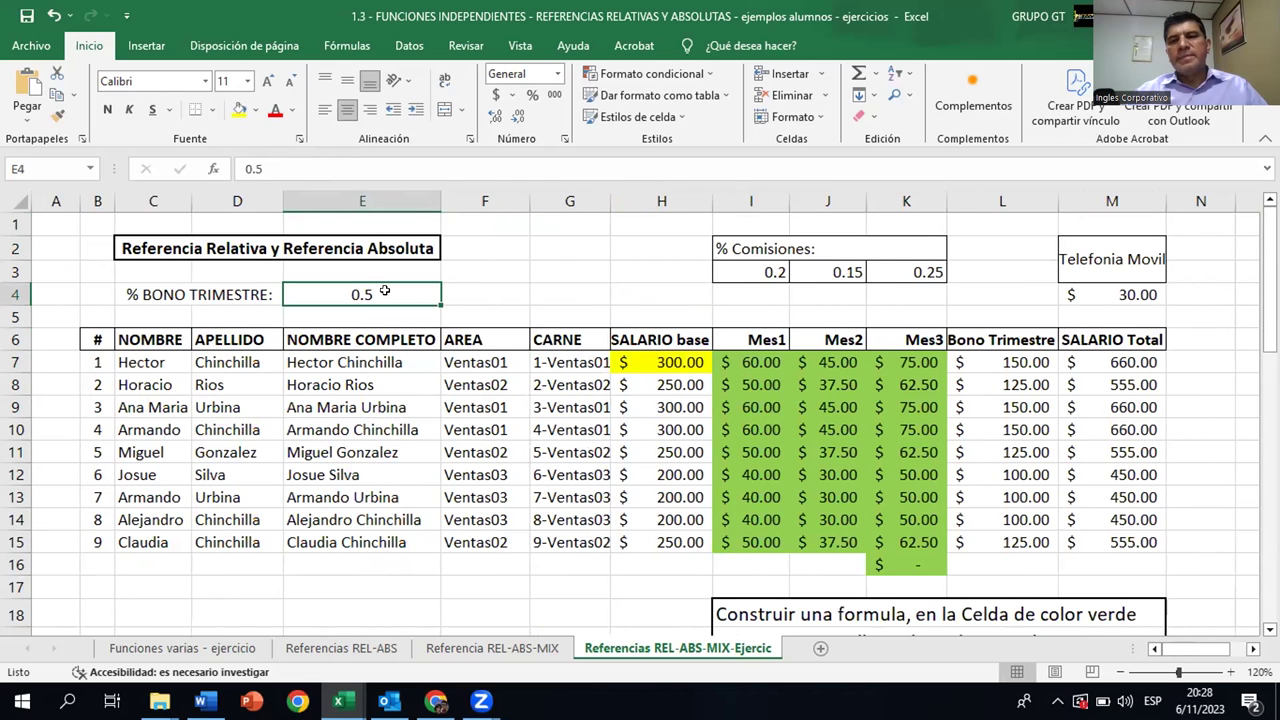
{"action": "key", "text": "Right"}
{"action": "key", "text": "Right"}
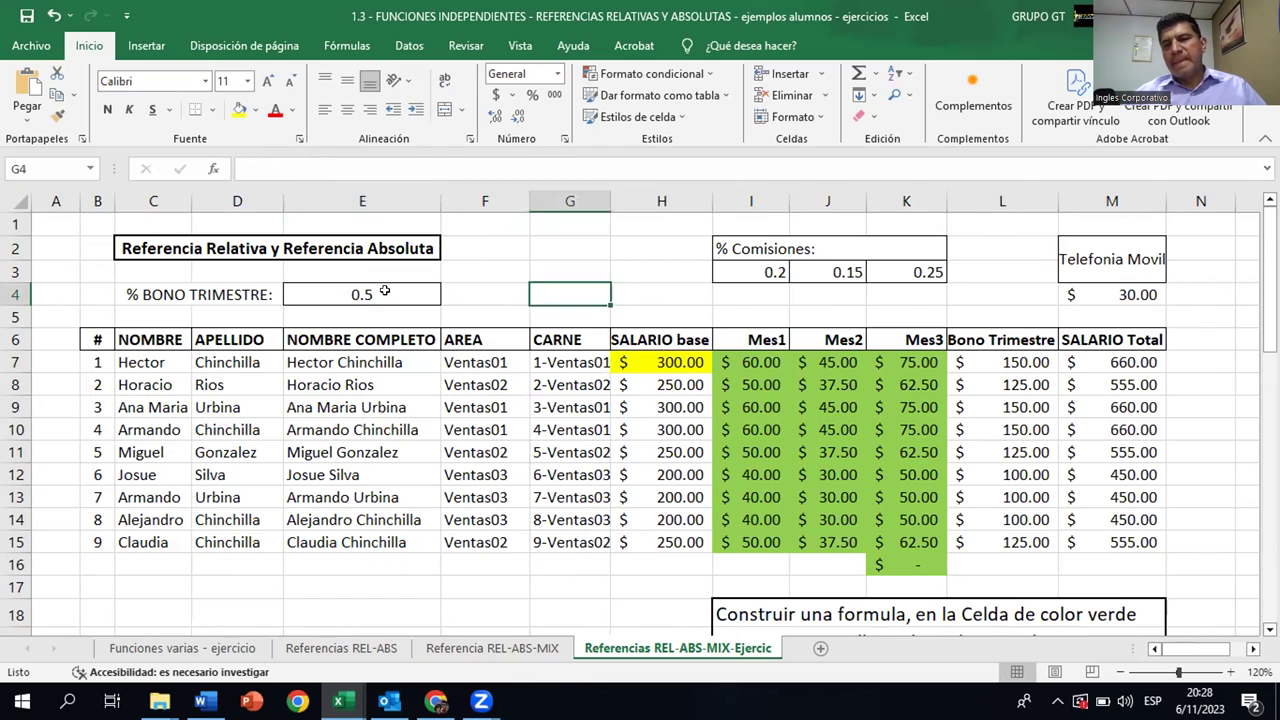
{"action": "key", "text": "Right"}
{"action": "key", "text": "Right"}
{"action": "key", "text": "Right"}
{"action": "key", "text": "Right"}
{"action": "key", "text": "Right"}
{"action": "key", "text": "Right"}
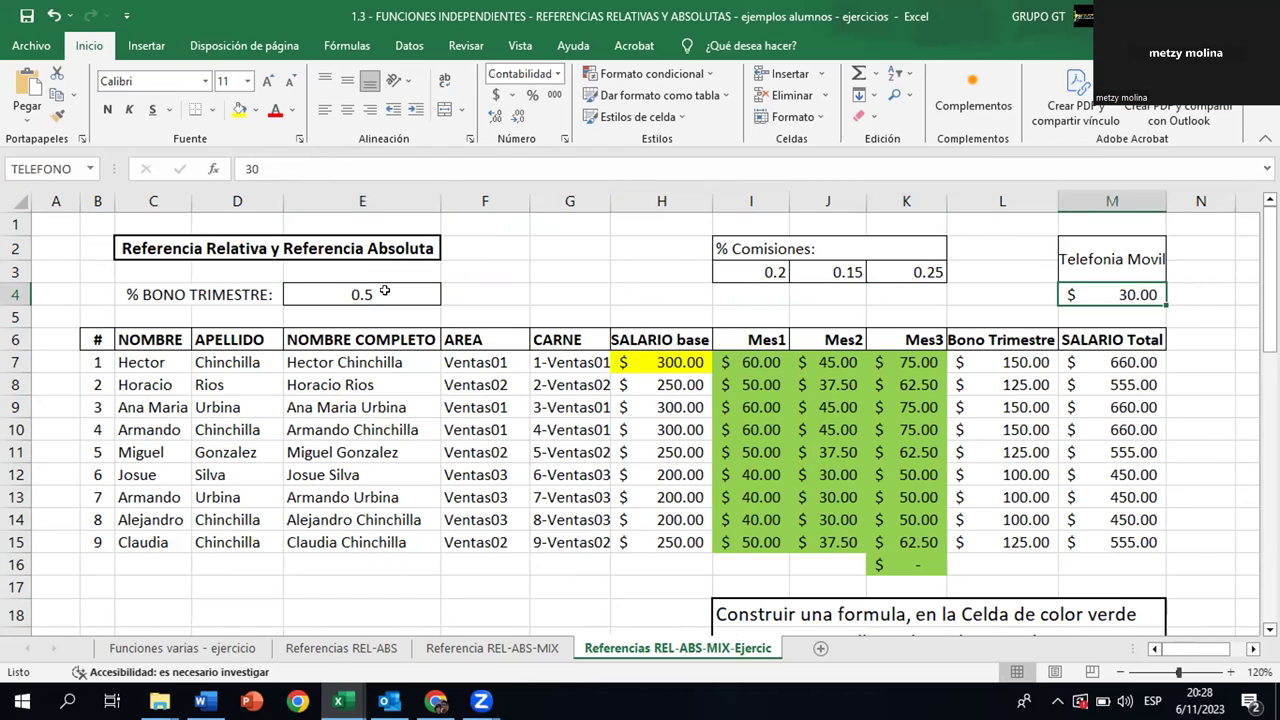
{"action": "key", "text": "Right"}
{"action": "key", "text": "Right"}
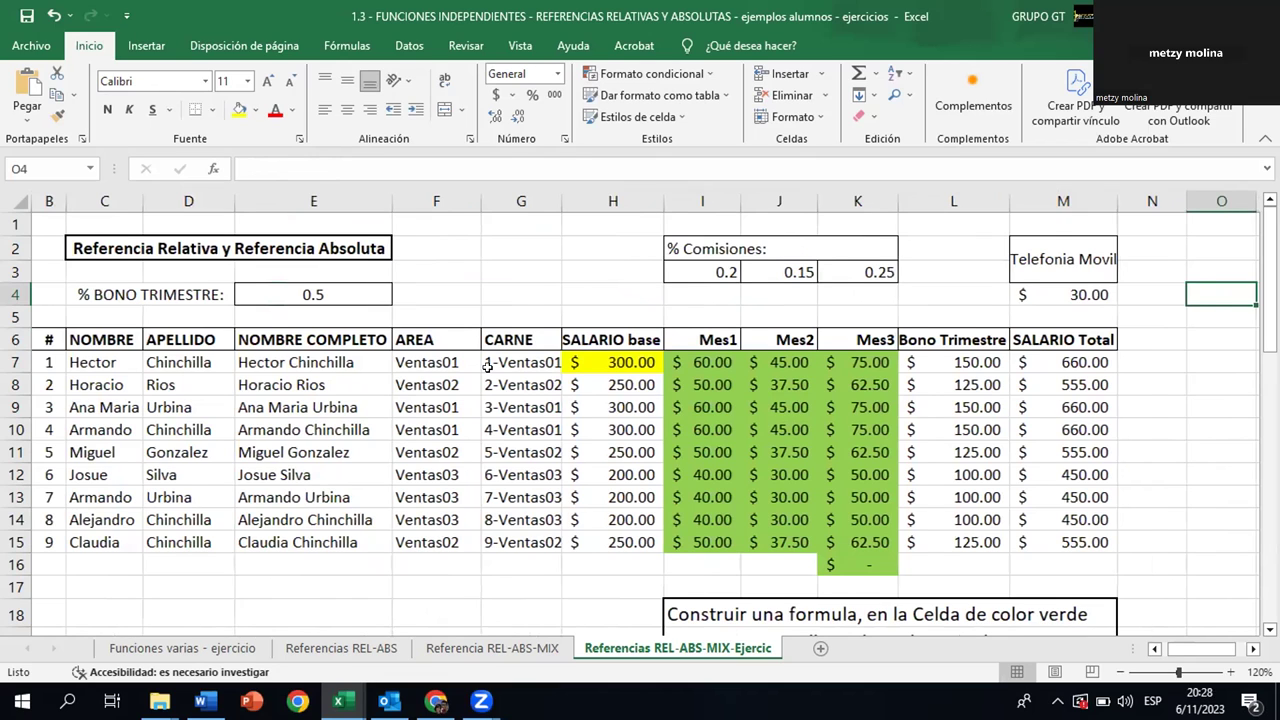
{"action": "key", "text": "Right"}
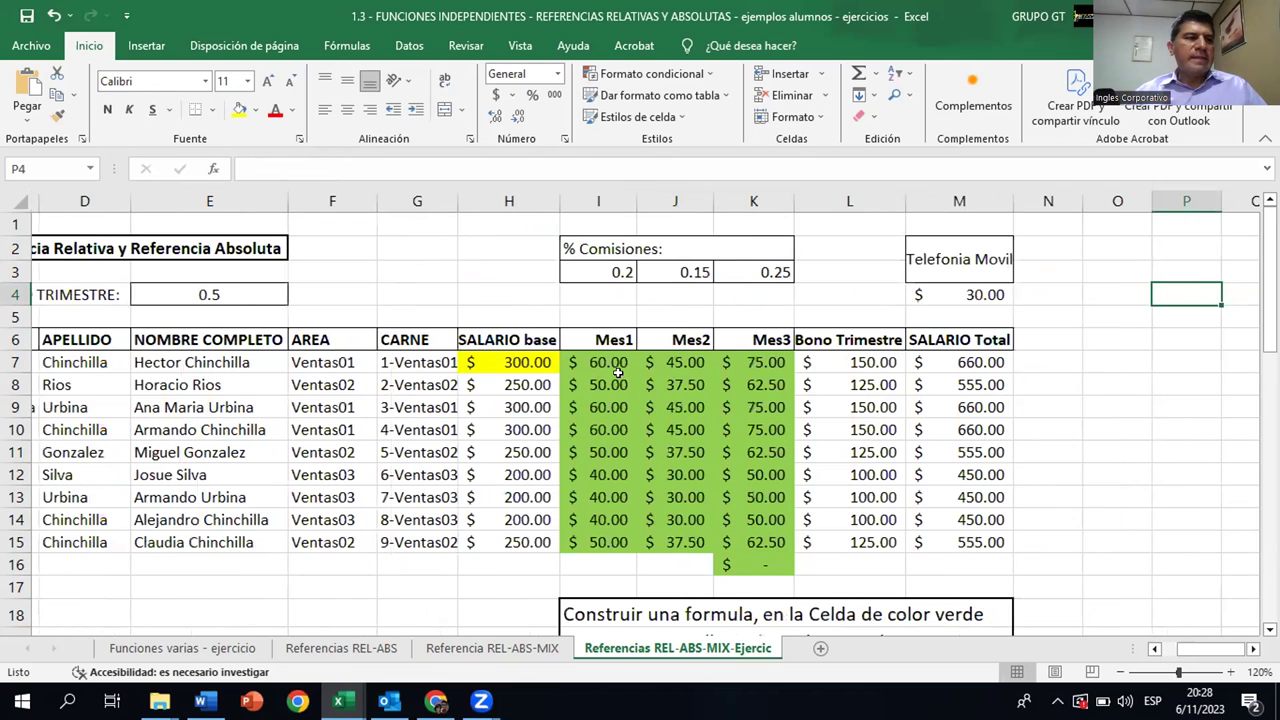
{"action": "scroll", "coordinate": [612, 362], "scroll_direction": "right", "scroll_amount": 2}
{"action": "left_click", "coordinate": [612, 362]}
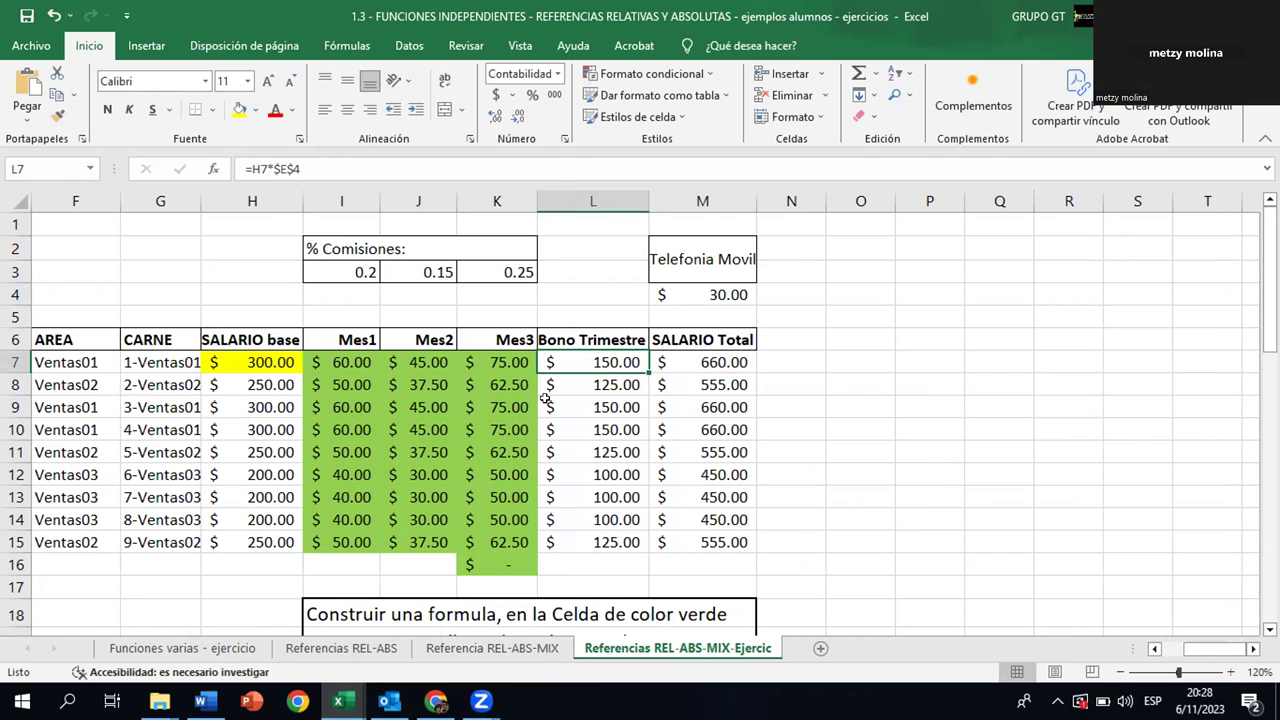
{"action": "left_click", "coordinate": [697, 357]}
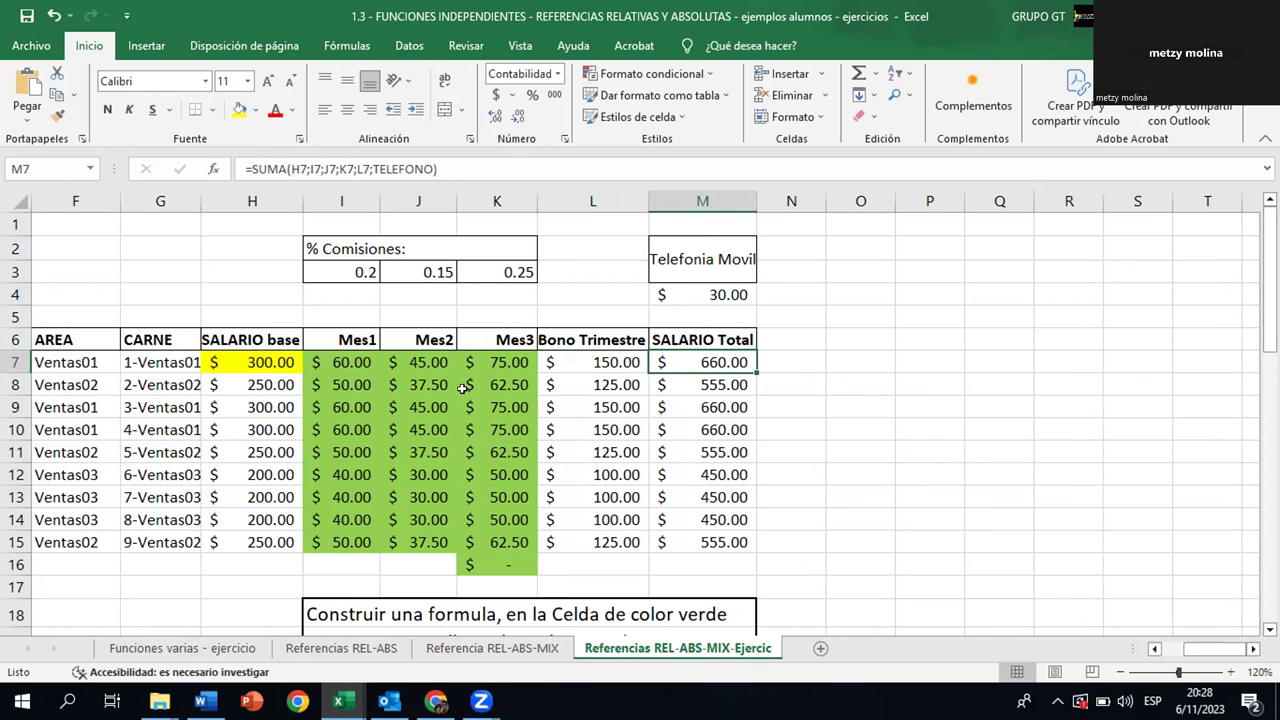
{"action": "left_click", "coordinate": [712, 290]}
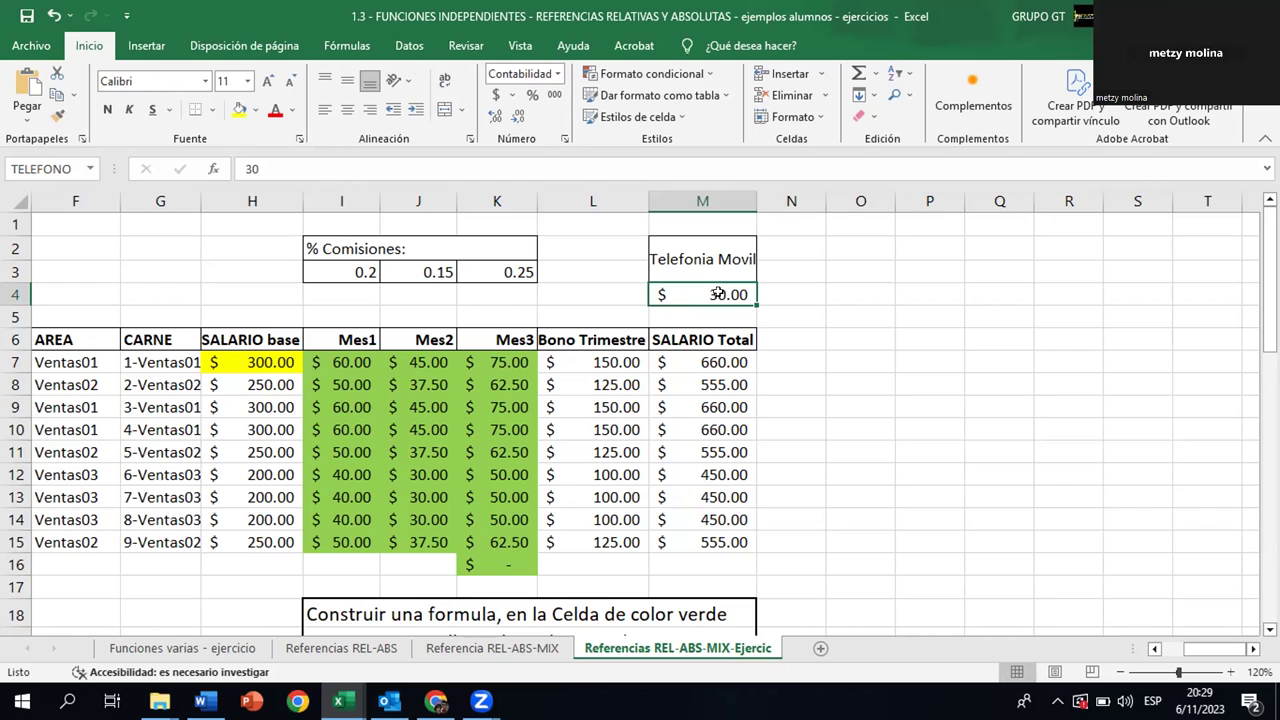
{"action": "left_click", "coordinate": [718, 359]}
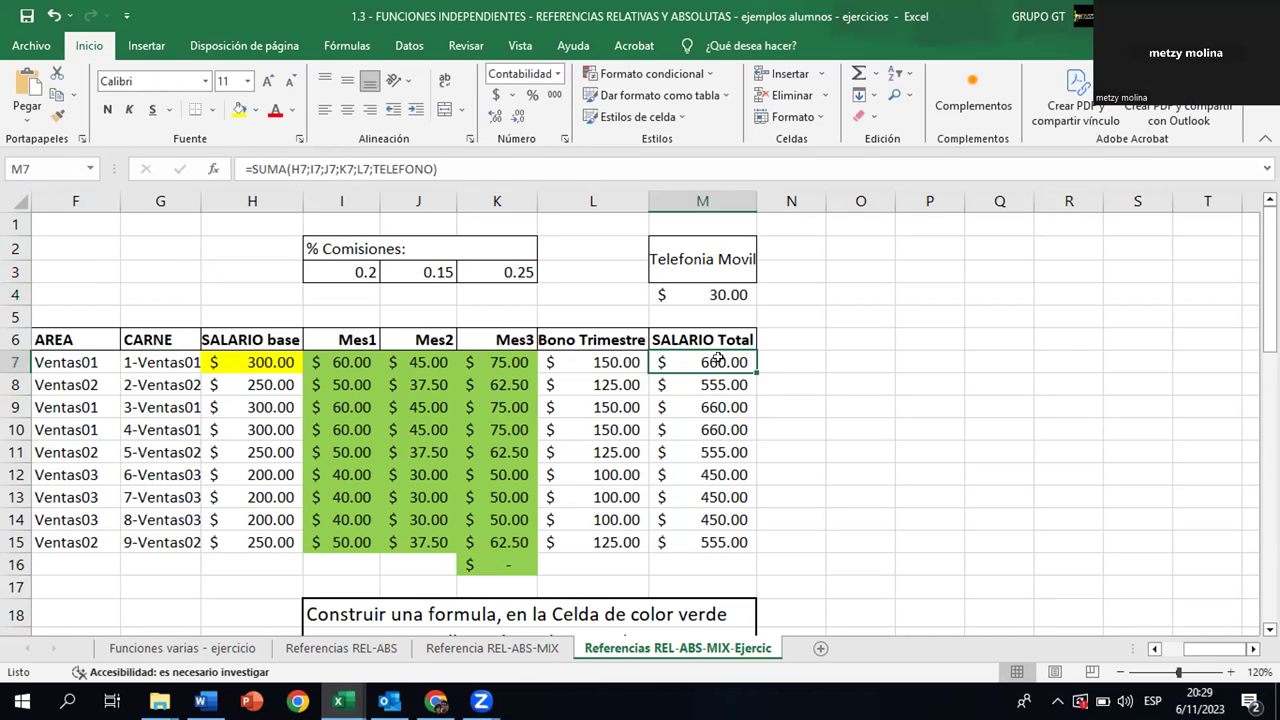
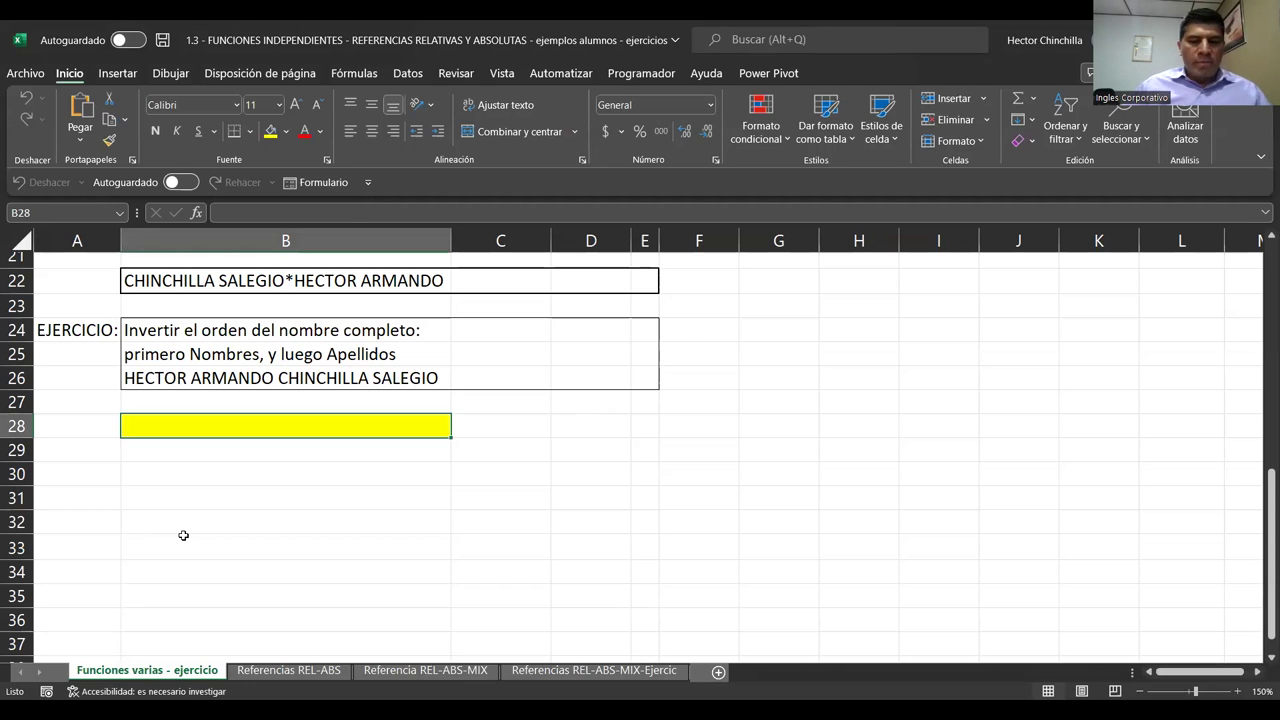
Browse the earlier examples above the full-name text in B22
{"action": "key", "text": "Up"}
{"action": "key", "text": "Up"}
{"action": "key", "text": "Up"}
{"action": "key", "text": "Up"}
{"action": "key", "text": "Up"}
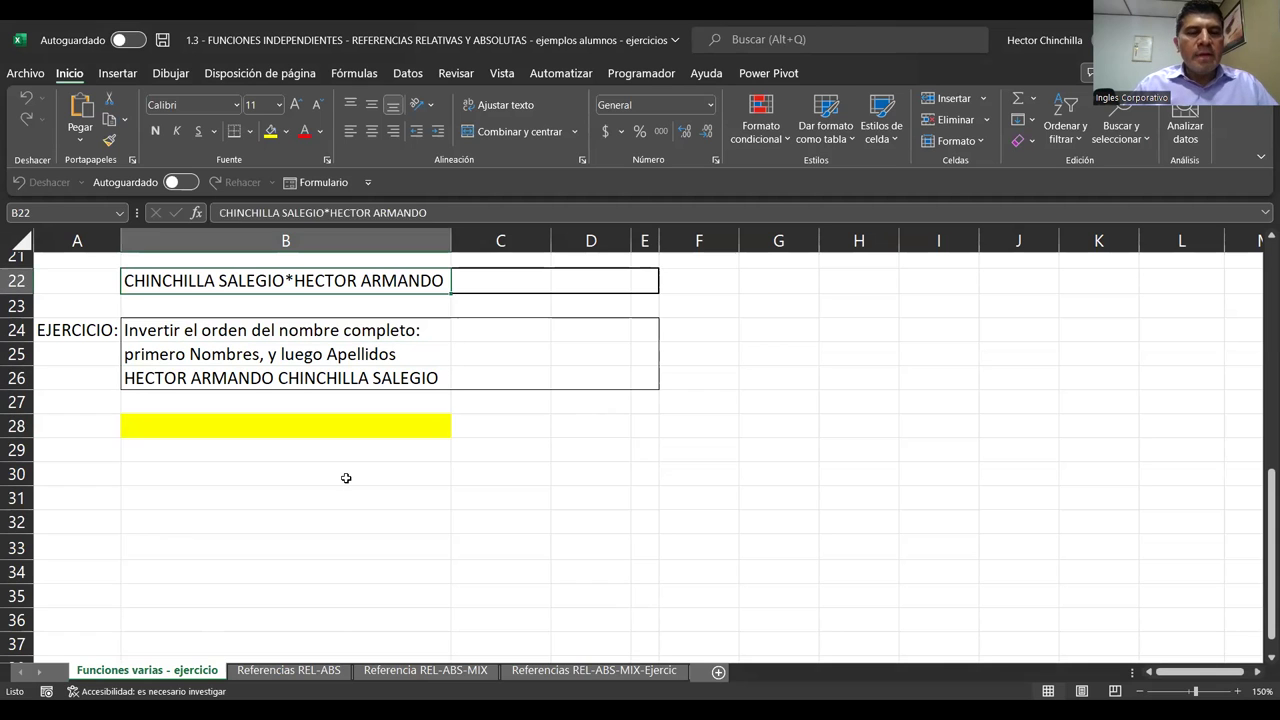
{"action": "key", "text": "Up"}
{"action": "key", "text": "Up"}
{"action": "key", "text": "Up"}
{"action": "key", "text": "Up"}
{"action": "key", "text": "Up"}
{"action": "key", "text": "Up"}
{"action": "key", "text": "Down"}
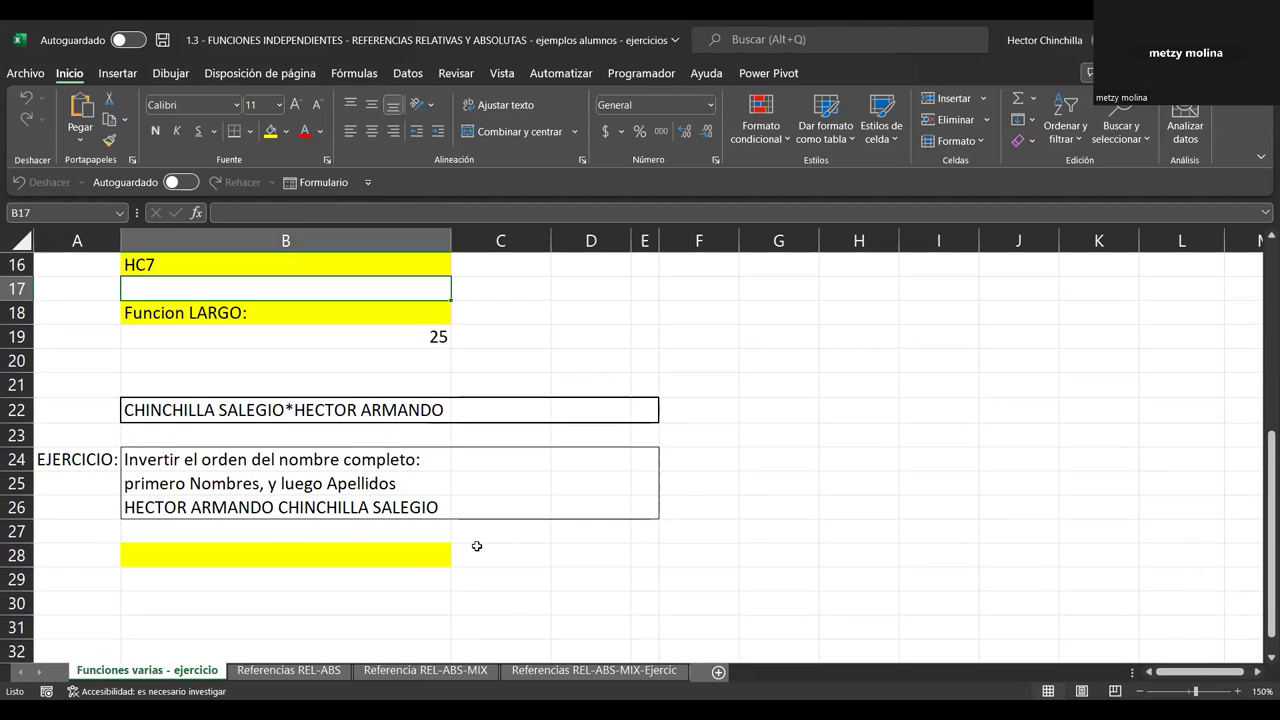
{"action": "key", "text": "Up"}
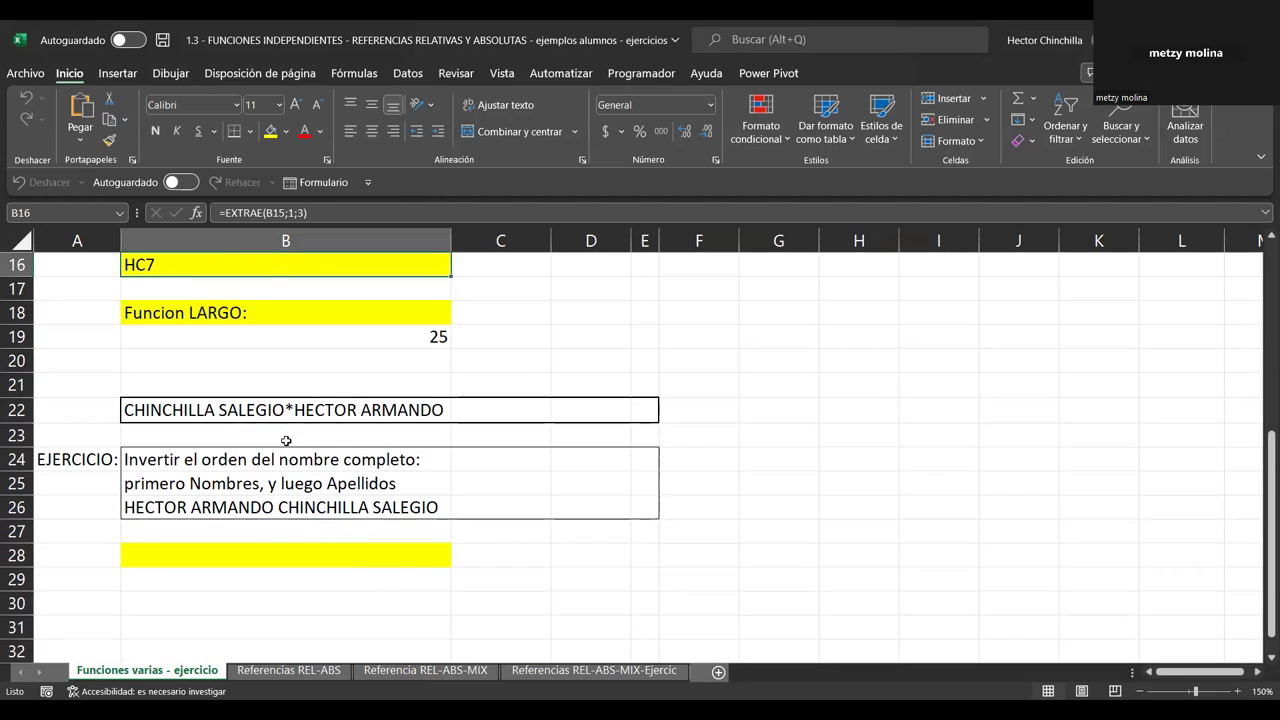
{"action": "scroll", "coordinate": [286, 441], "scroll_direction": "up", "scroll_amount": 2}
{"action": "scroll", "coordinate": [287, 436], "scroll_direction": "up", "scroll_amount": 1}
{"action": "scroll", "coordinate": [285, 430], "scroll_direction": "down", "scroll_amount": 4}
{"action": "left_click", "coordinate": [280, 410]}
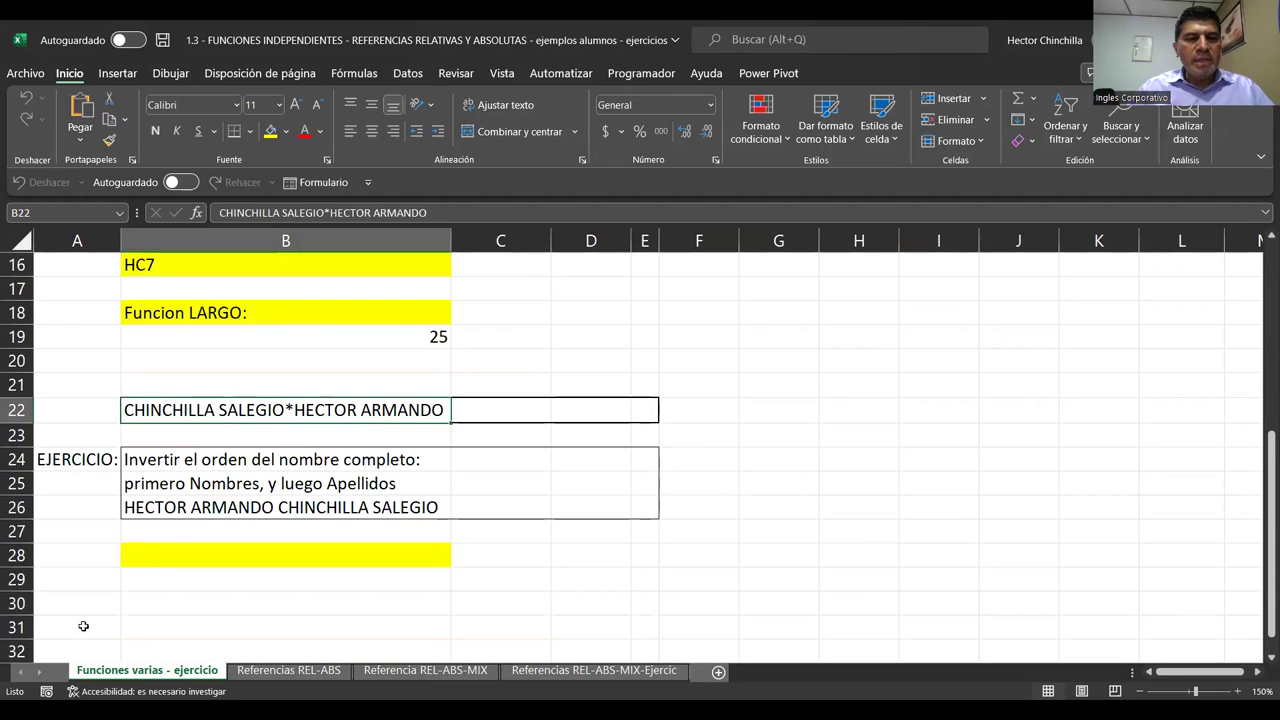
{"action": "key", "text": "Up"}
{"action": "key", "text": "Up"}
{"action": "key", "text": "Up"}
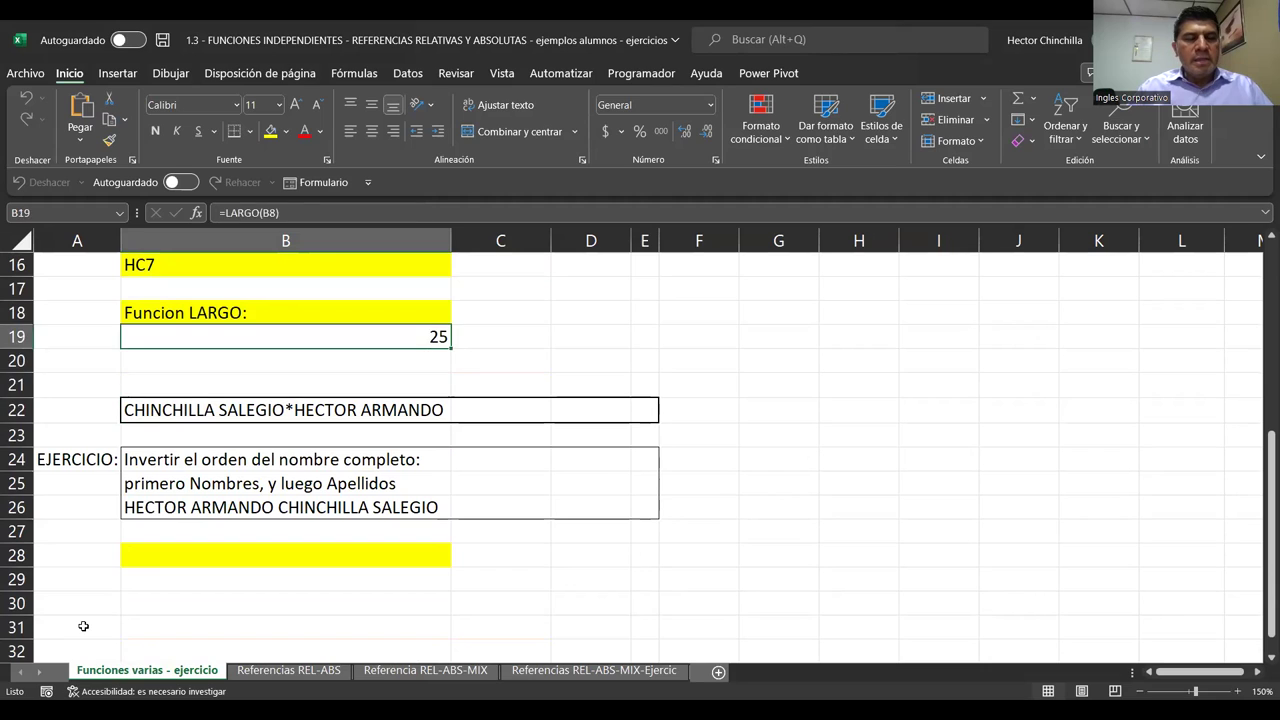
{"action": "key", "text": "Up"}
{"action": "key", "text": "Down"}
{"action": "key", "text": "Down"}
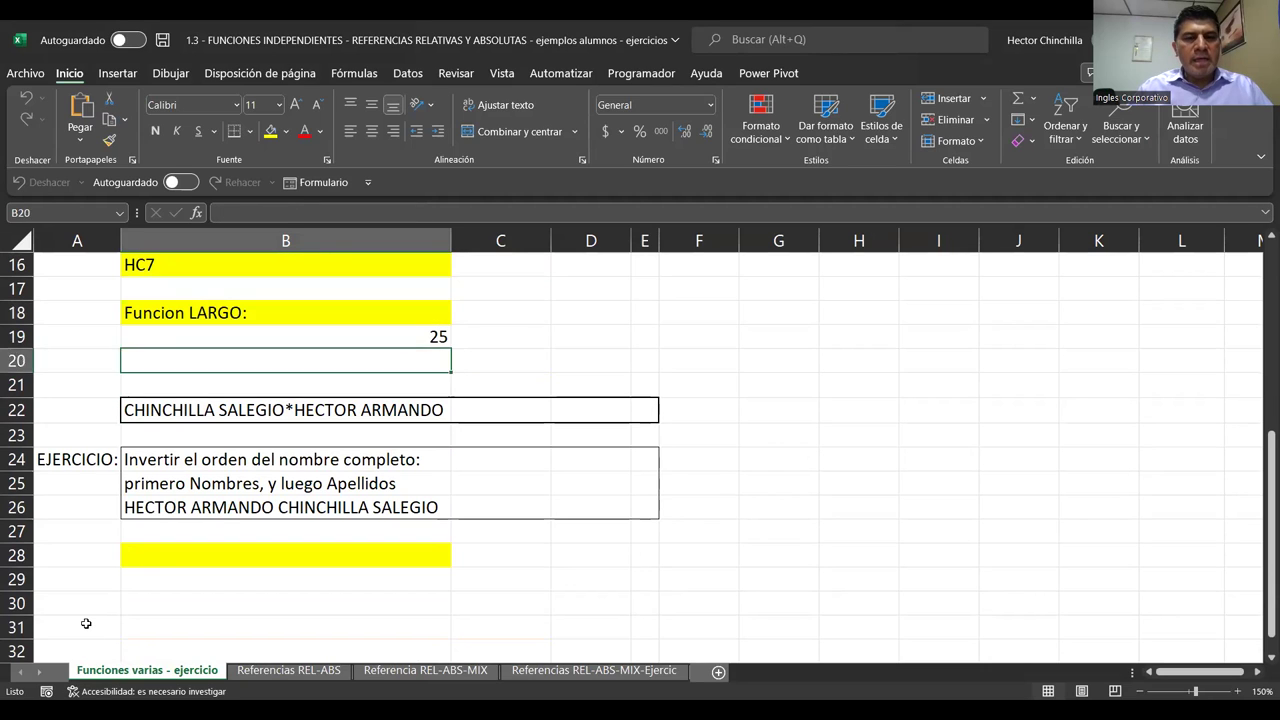
{"action": "key", "text": "Down"}
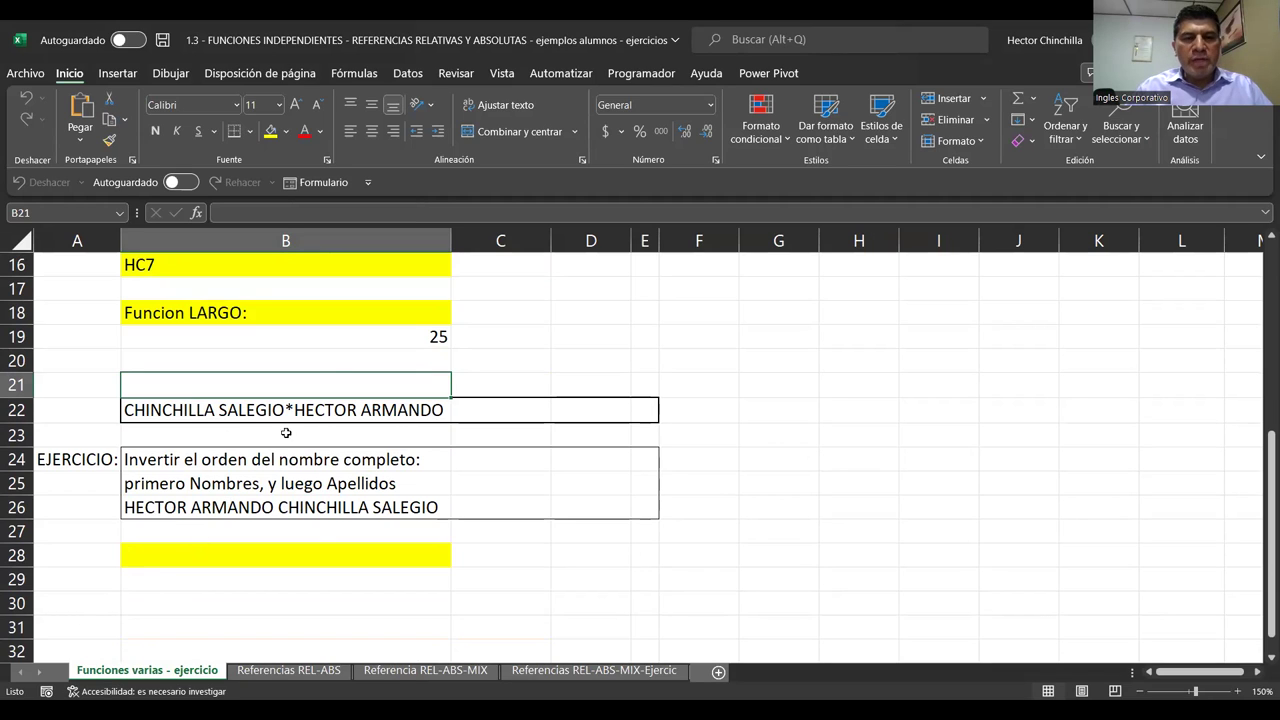
Review the LARGO formula in B19 against the full name in B22
{"action": "left_click", "coordinate": [320, 345]}
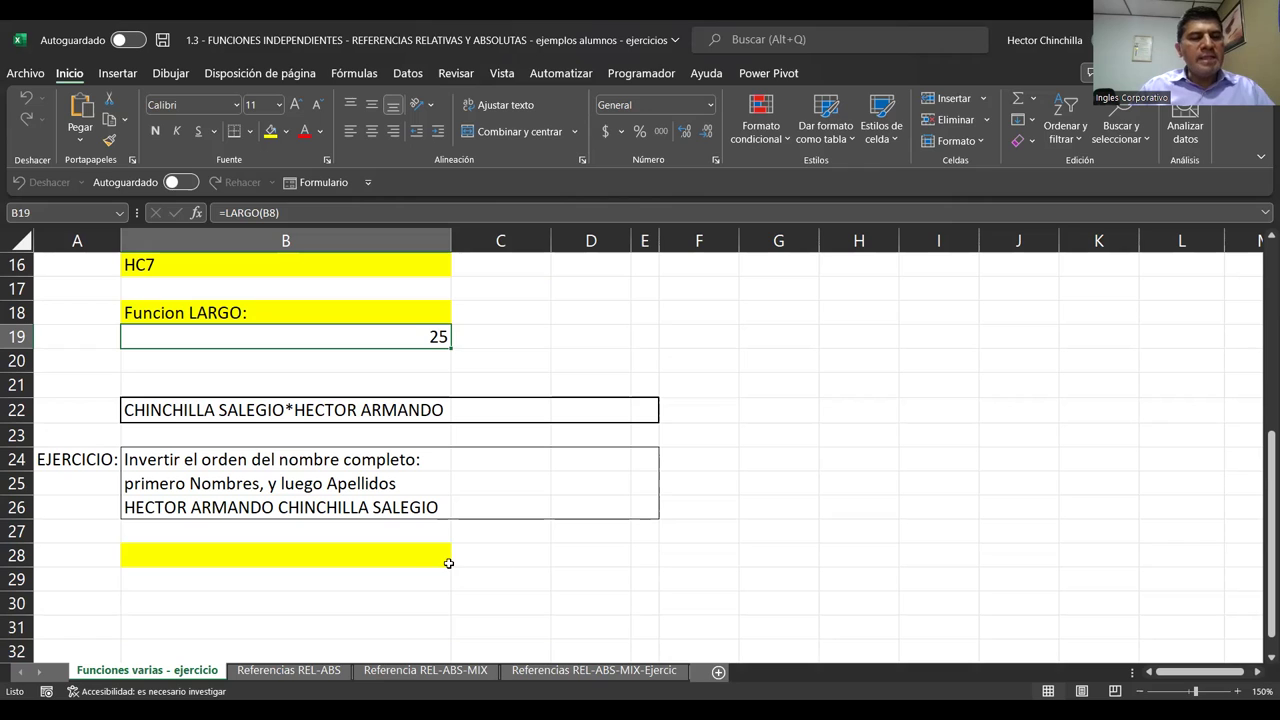
{"action": "key", "text": "Up"}
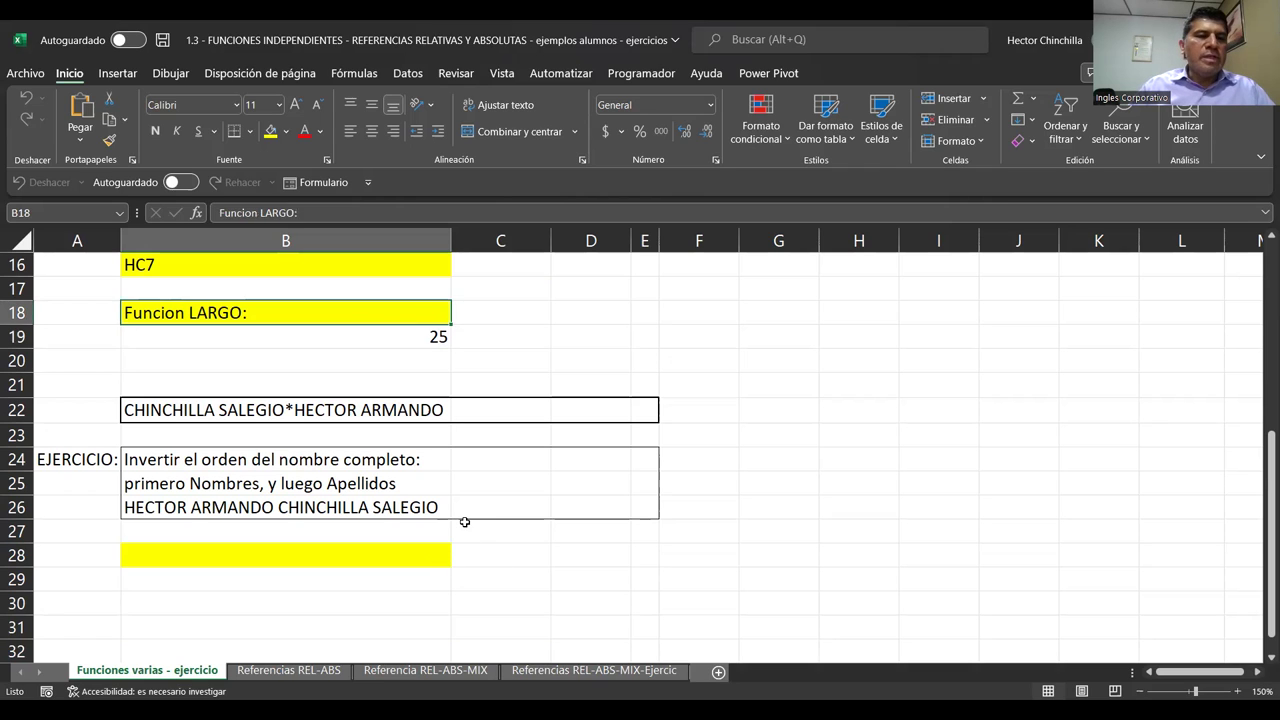
{"action": "key", "text": "Up"}
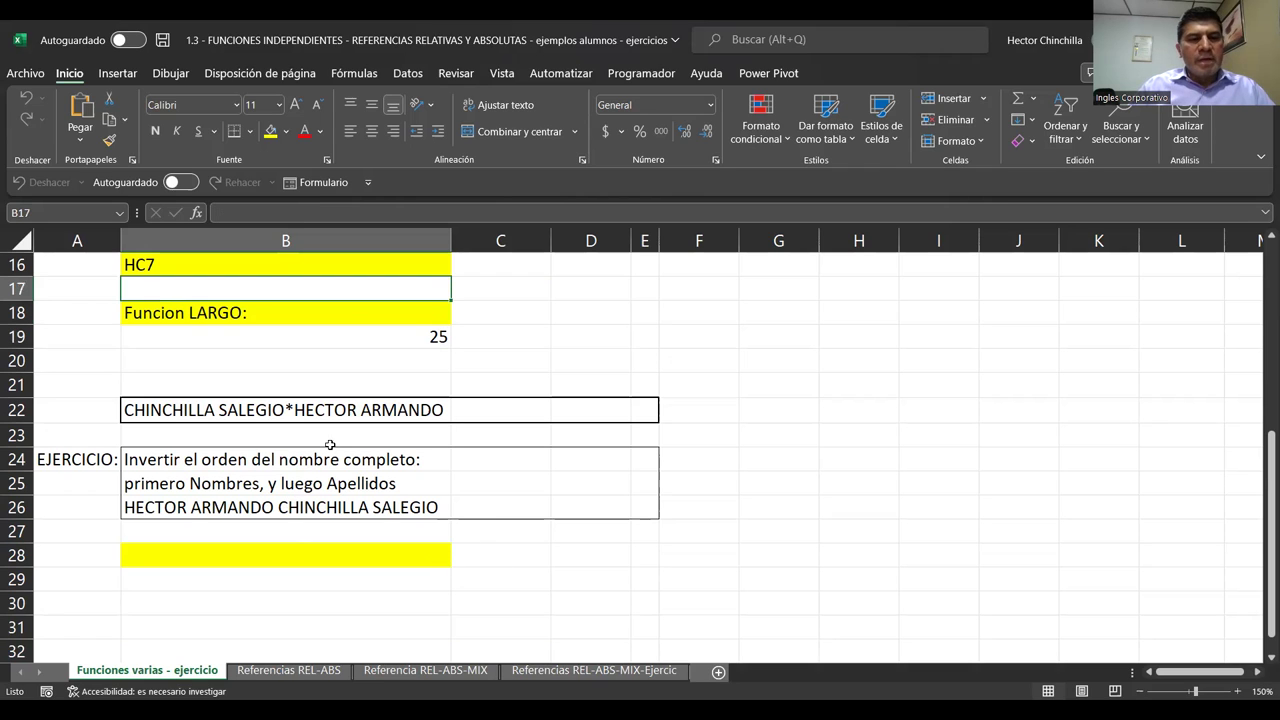
{"action": "left_click", "coordinate": [316, 408]}
{"action": "key", "text": "Up"}
{"action": "key", "text": "Up"}
{"action": "key", "text": "Up"}
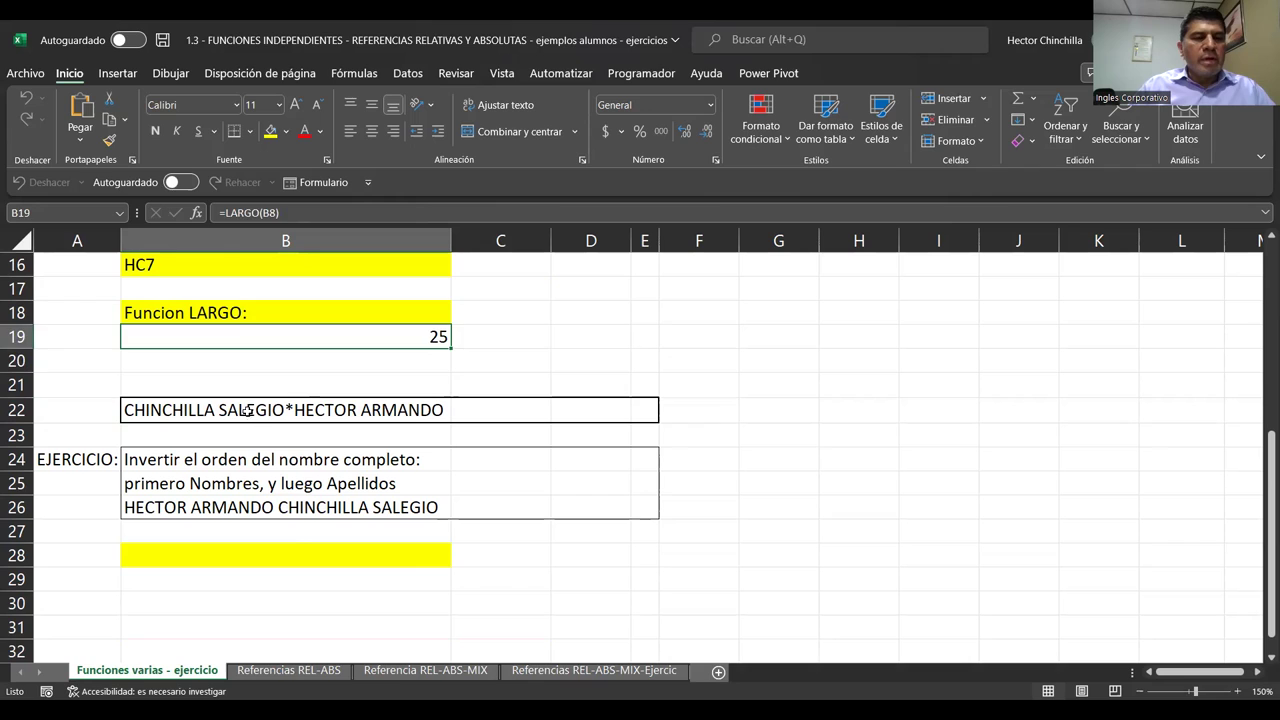
{"action": "key", "text": "Down"}
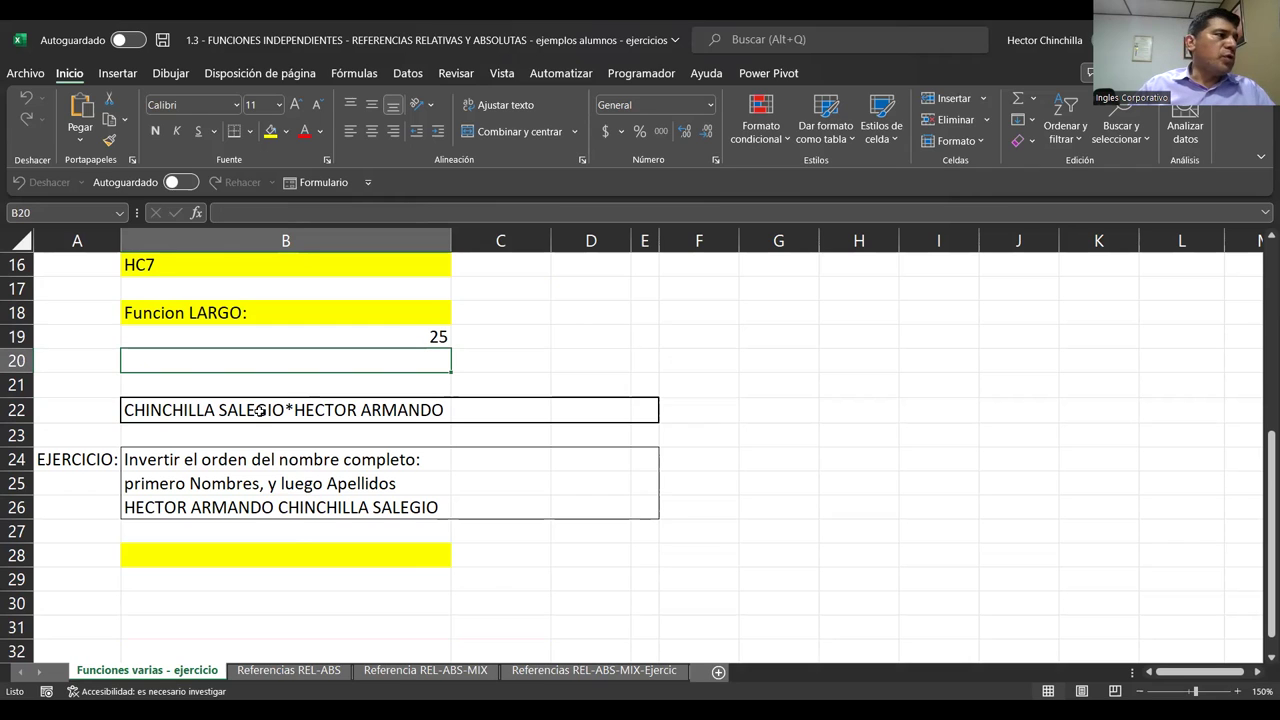
{"action": "key", "text": "Down"}
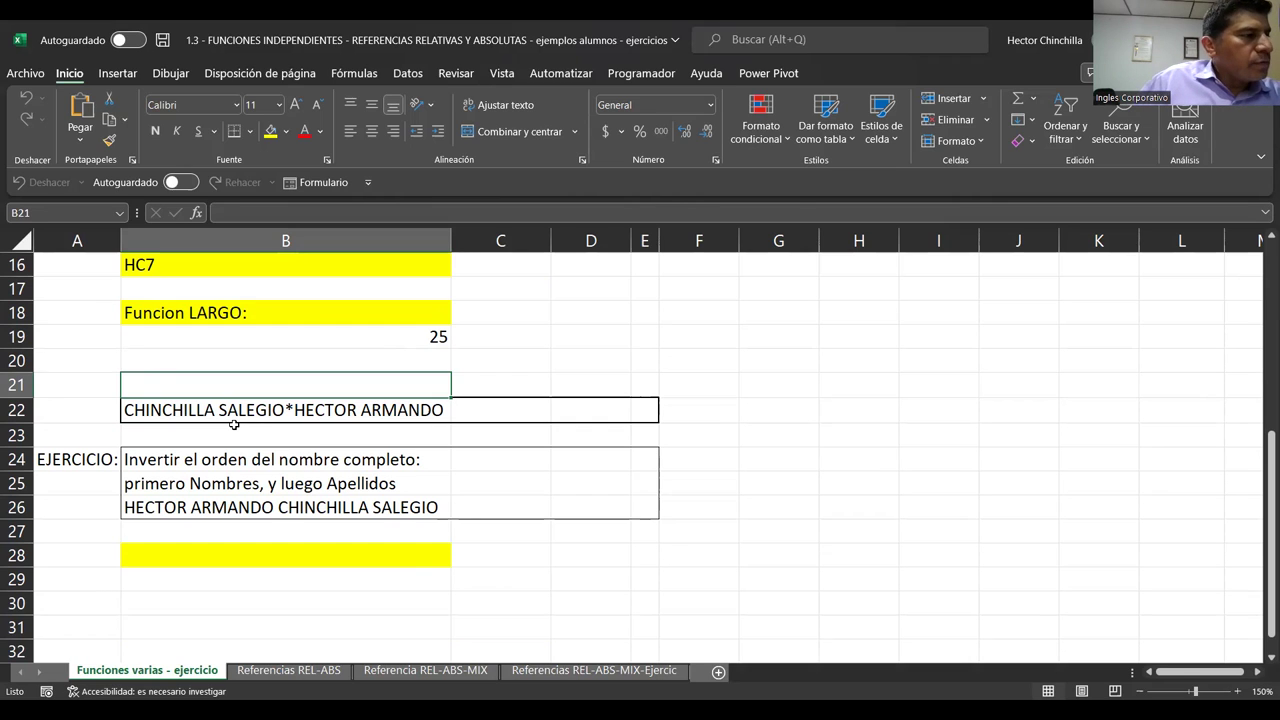
{"action": "key", "text": "Up"}
{"action": "key", "text": "Up"}
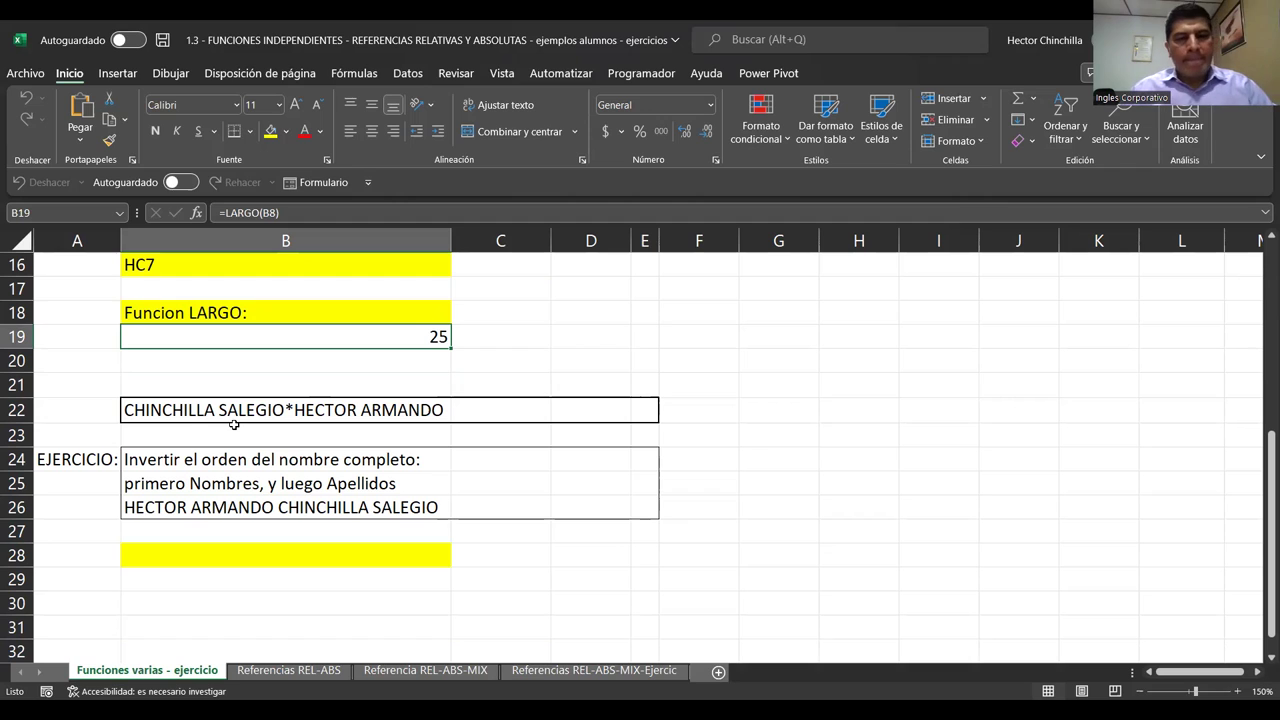
{"action": "key", "text": "Down"}
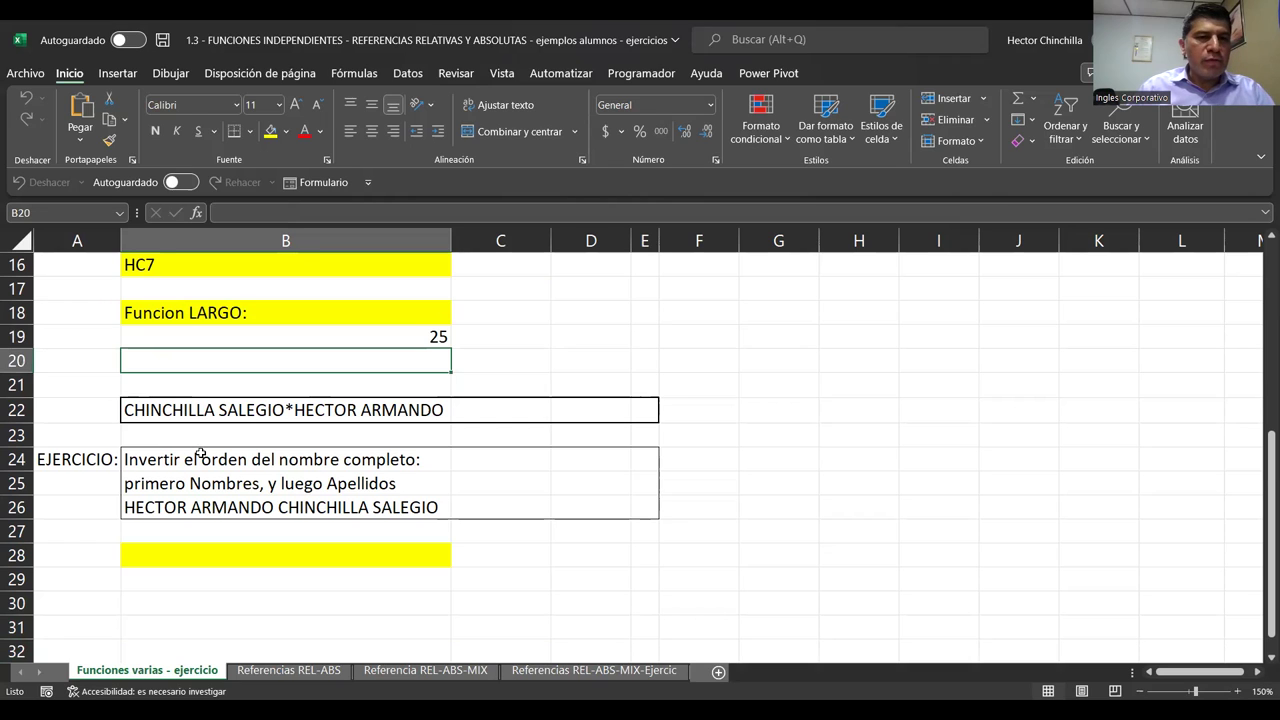
{"action": "key", "text": "Down"}
{"action": "key", "text": "Down"}
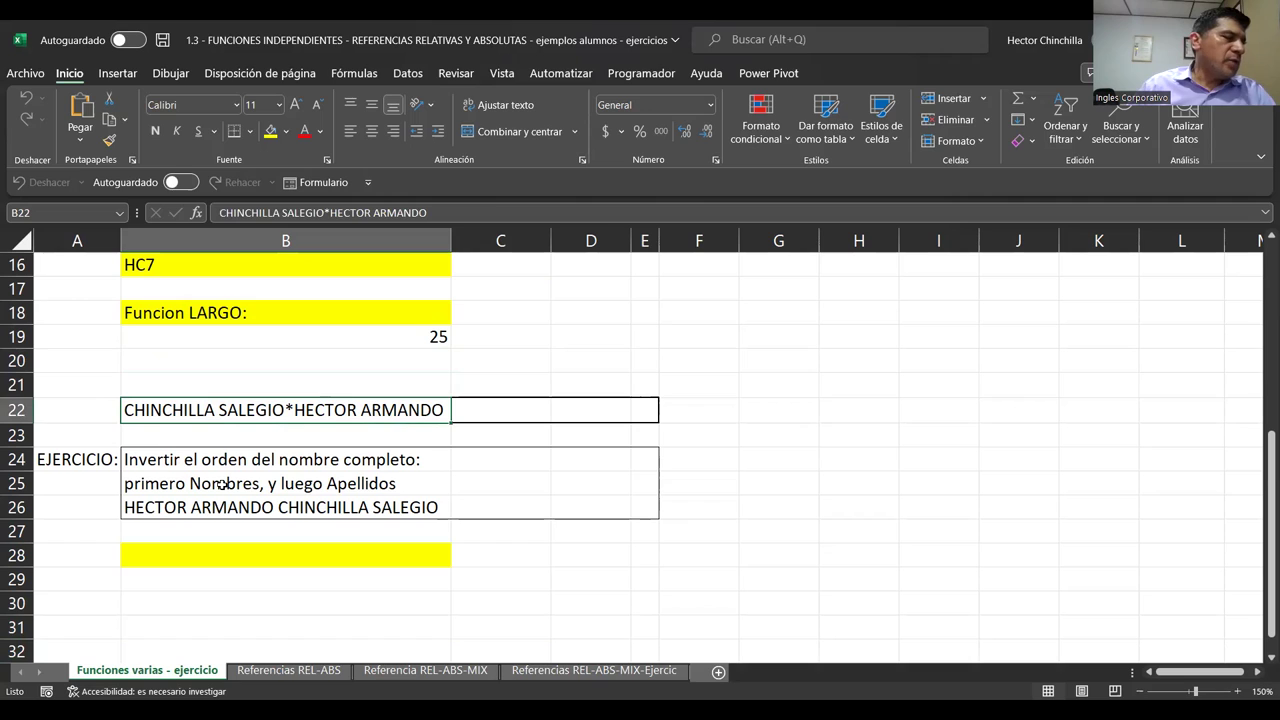
{"action": "key", "text": "Up"}
{"action": "key", "text": "Up"}
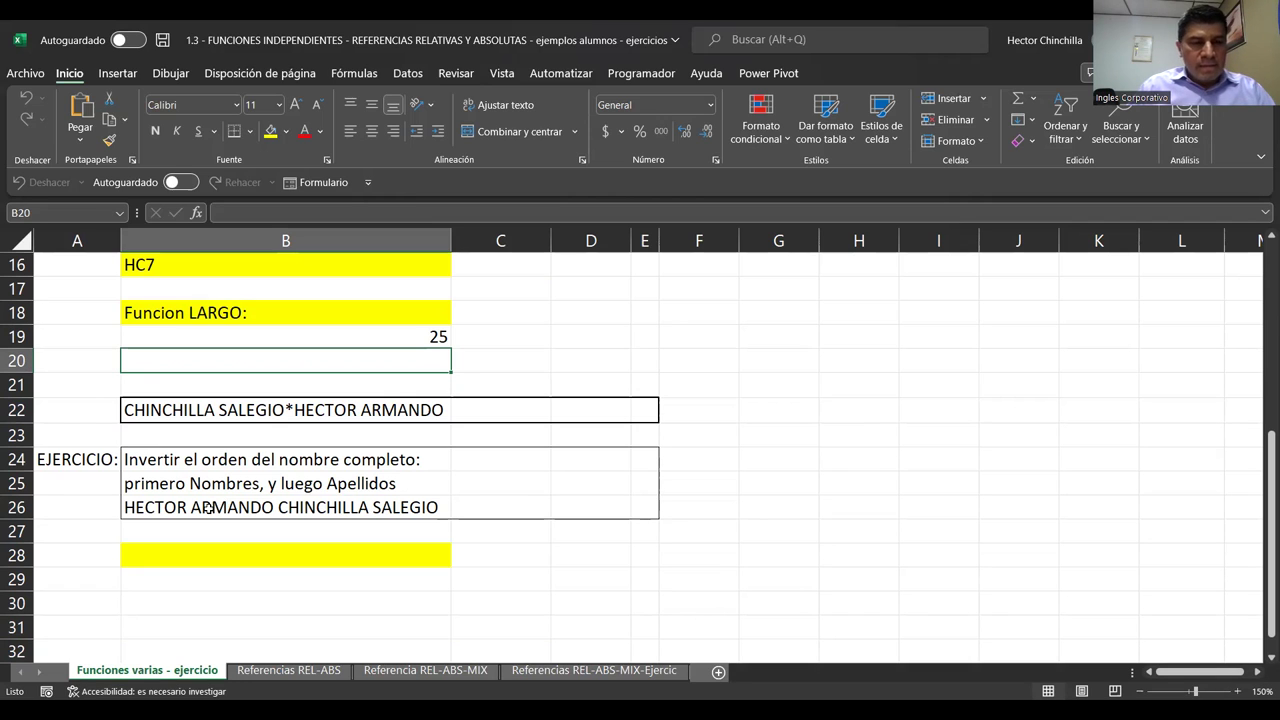
Start an EXTRAE formula in B20 using B22 as the text argument
{"action": "key", "text": "F2"}
{"action": "type", "text": "="}
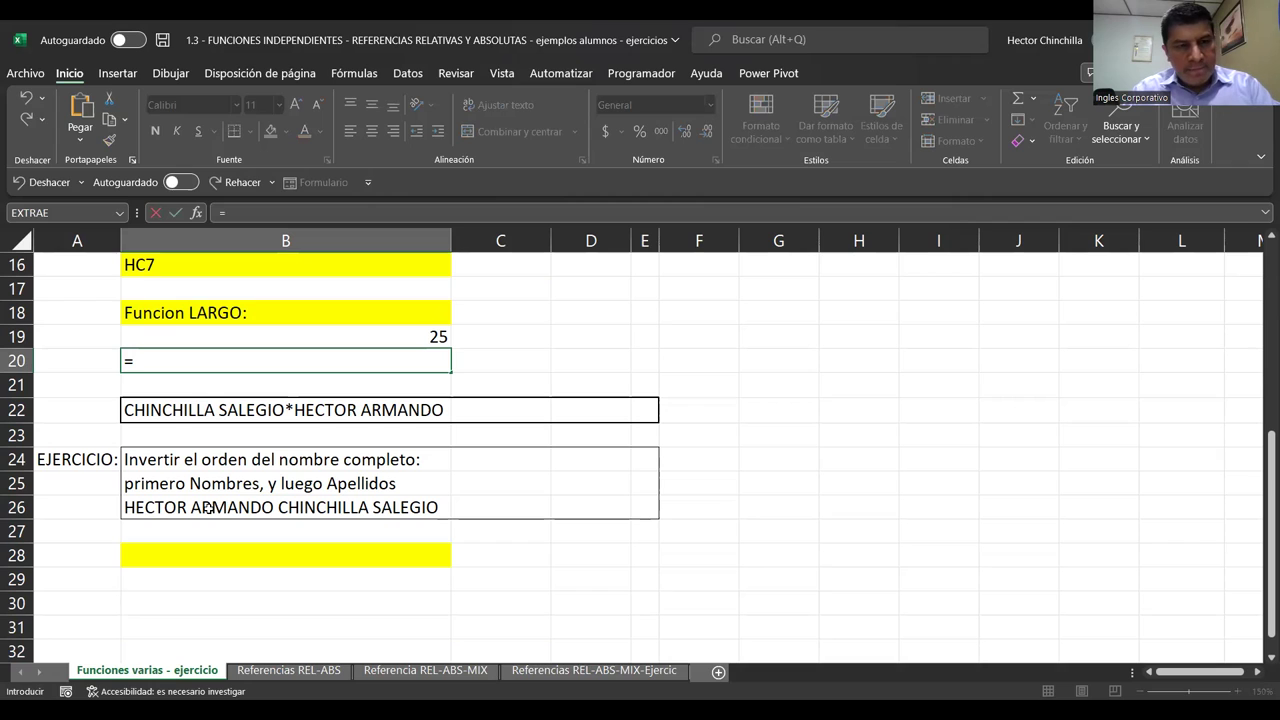
{"action": "type", "text": "EXTRAER"}
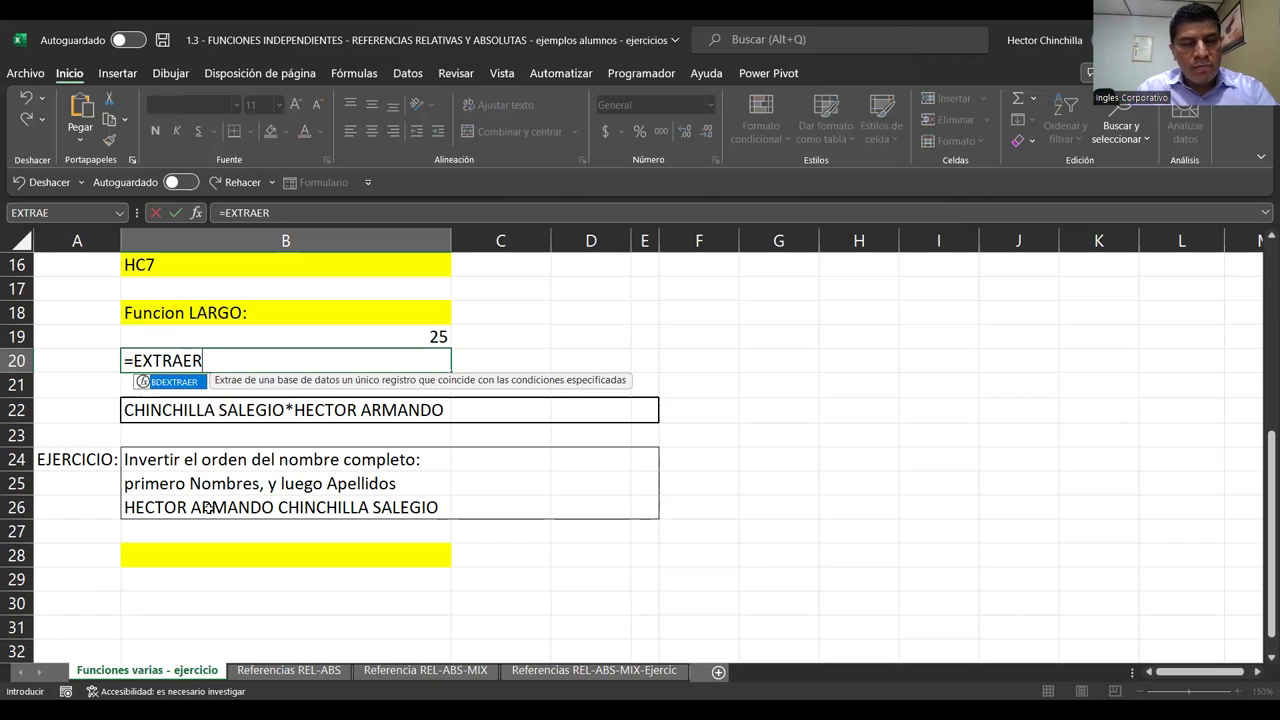
{"action": "type", "text": "("}
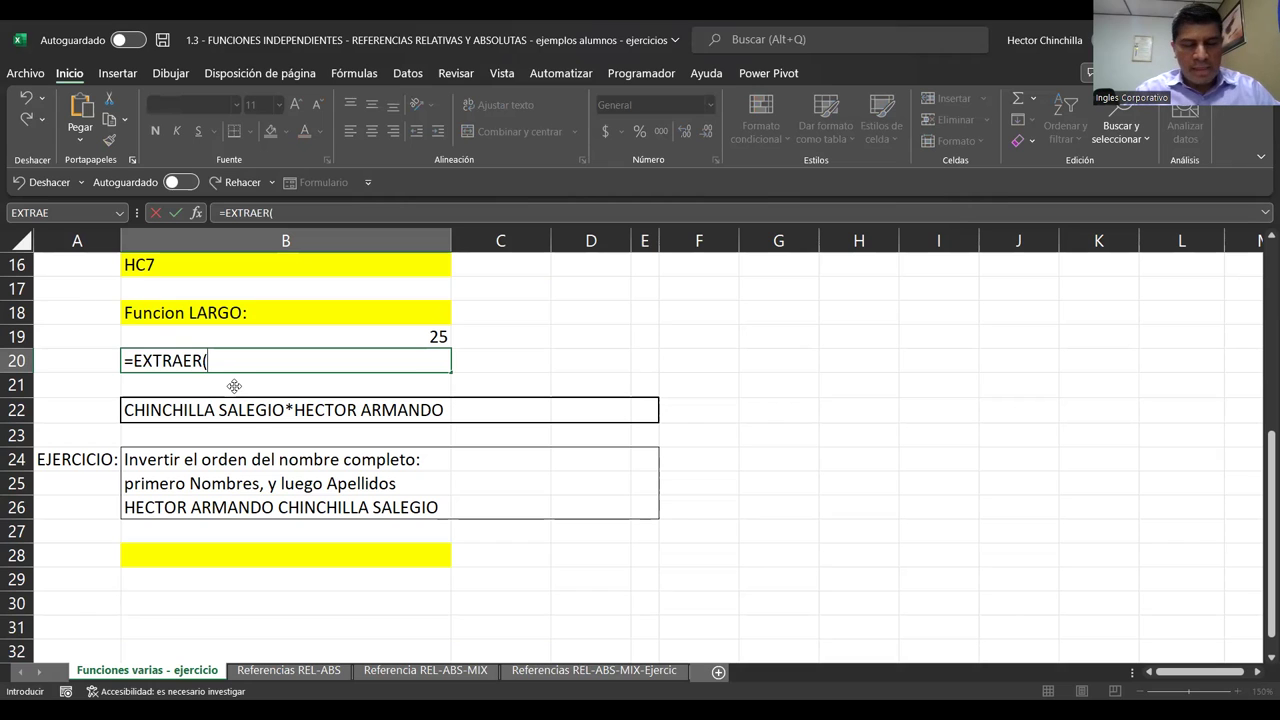
{"action": "key", "text": "BackSpace"}
{"action": "key", "text": "BackSpace"}
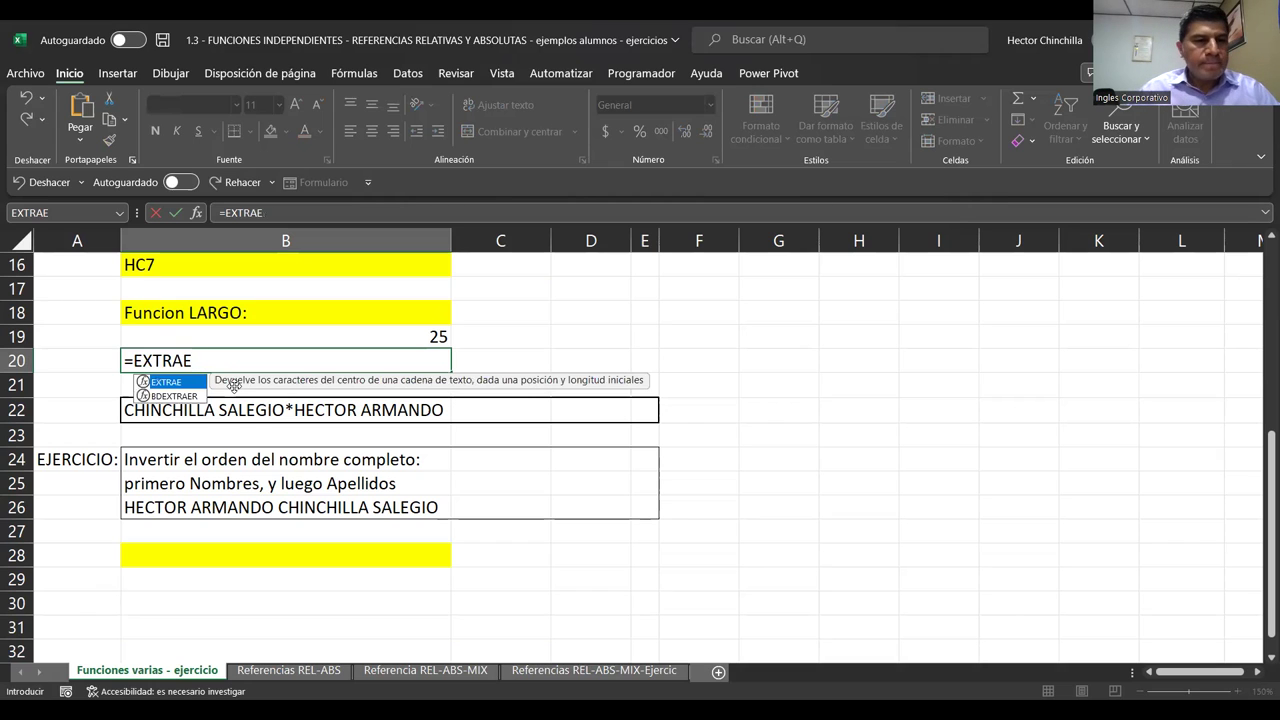
{"action": "key", "text": "Tab"}
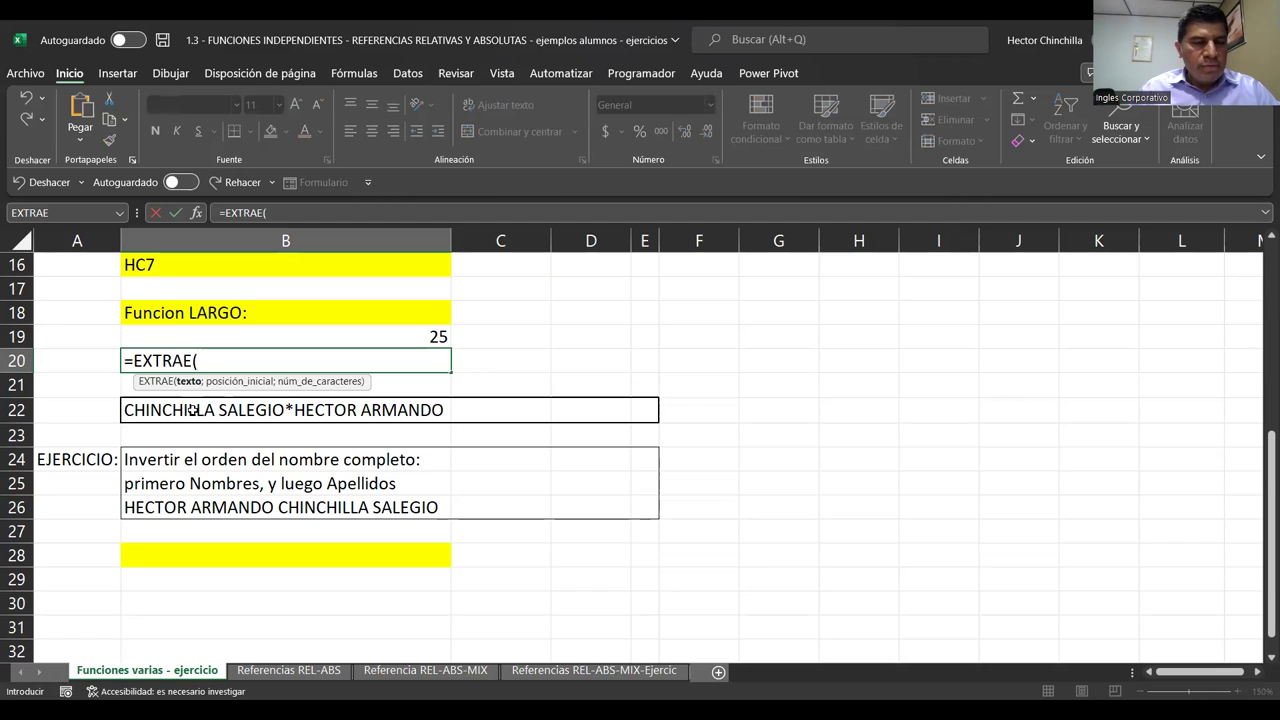
{"action": "left_click", "coordinate": [193, 410]}
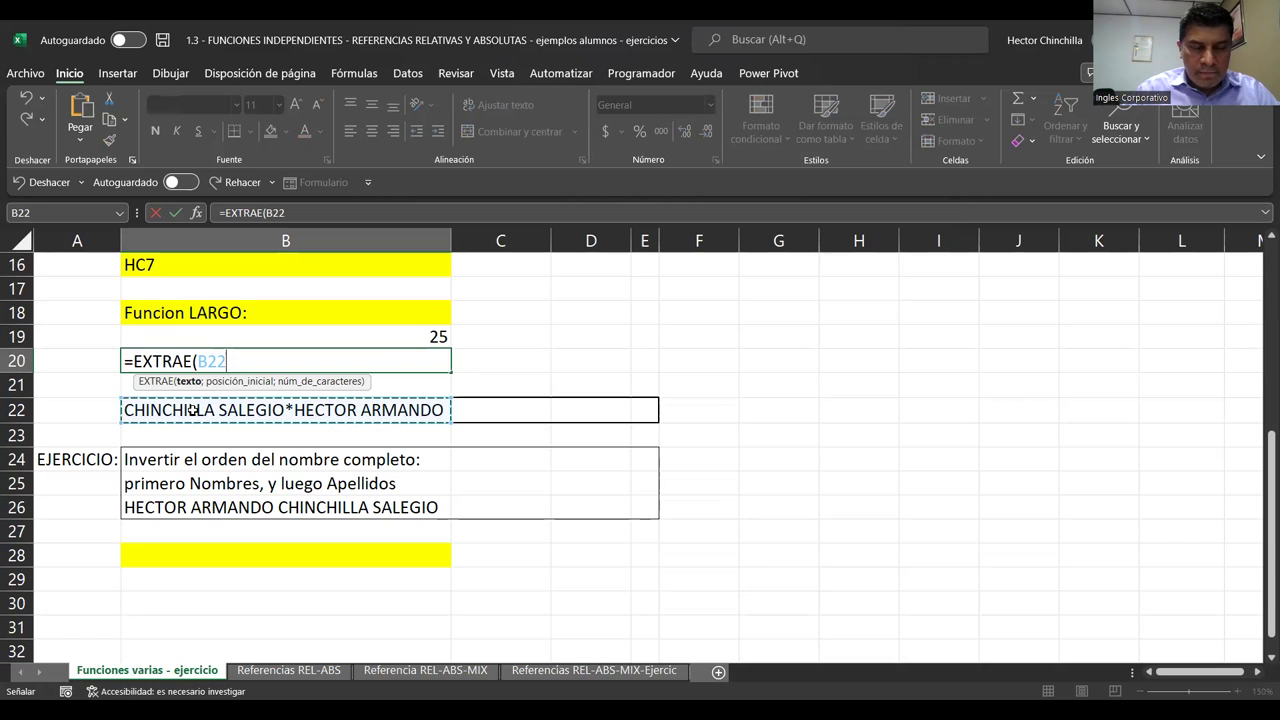
{"action": "type", "text": ";"}
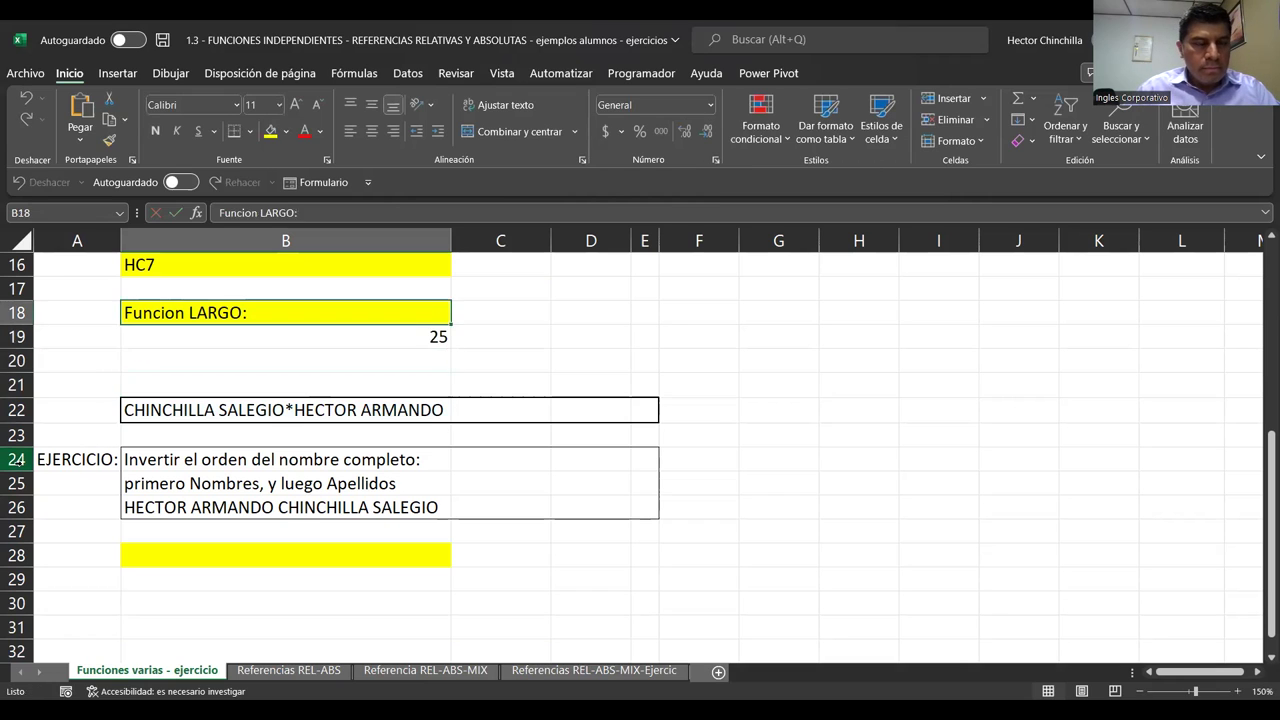
{"action": "key", "text": "Up"}
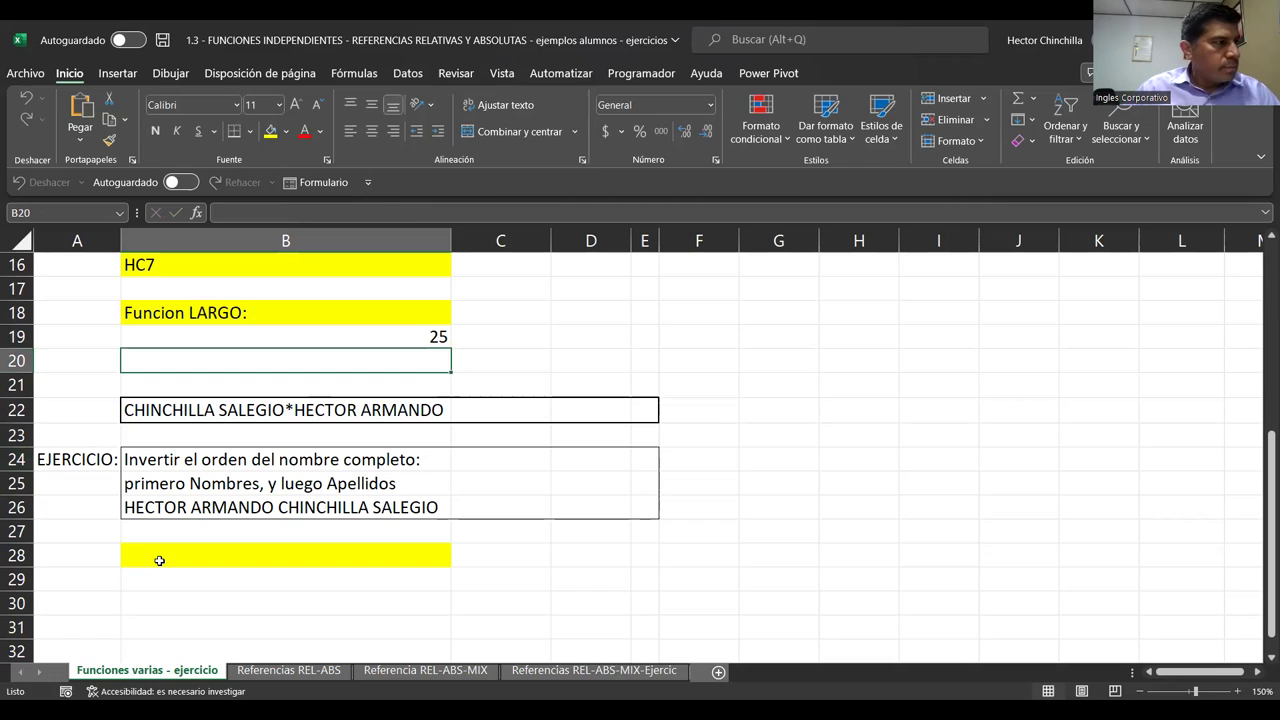
Label the yellow cell B28 'Encontrar la posicion del *'
{"action": "left_click", "coordinate": [159, 560]}
{"action": "key", "text": "Up"}
{"action": "key", "text": "Up"}
{"action": "key", "text": "Up"}
{"action": "key", "text": "Up"}
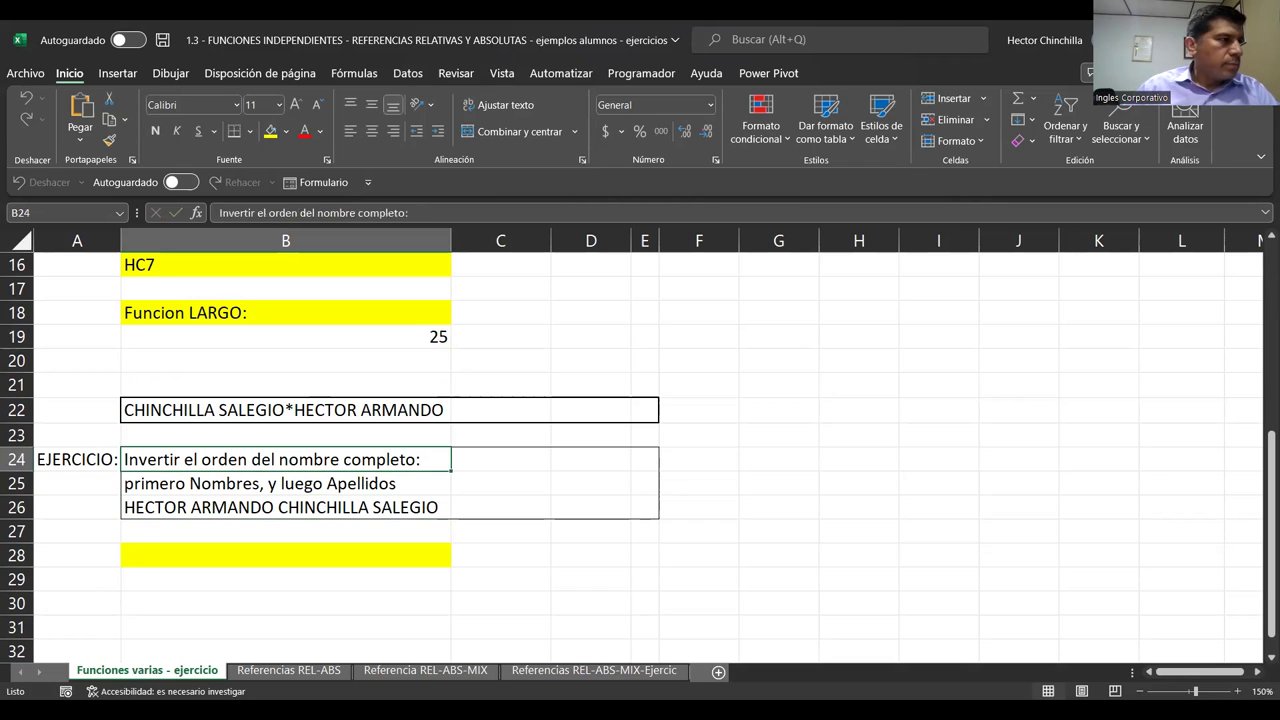
{"action": "left_click", "coordinate": [285, 434]}
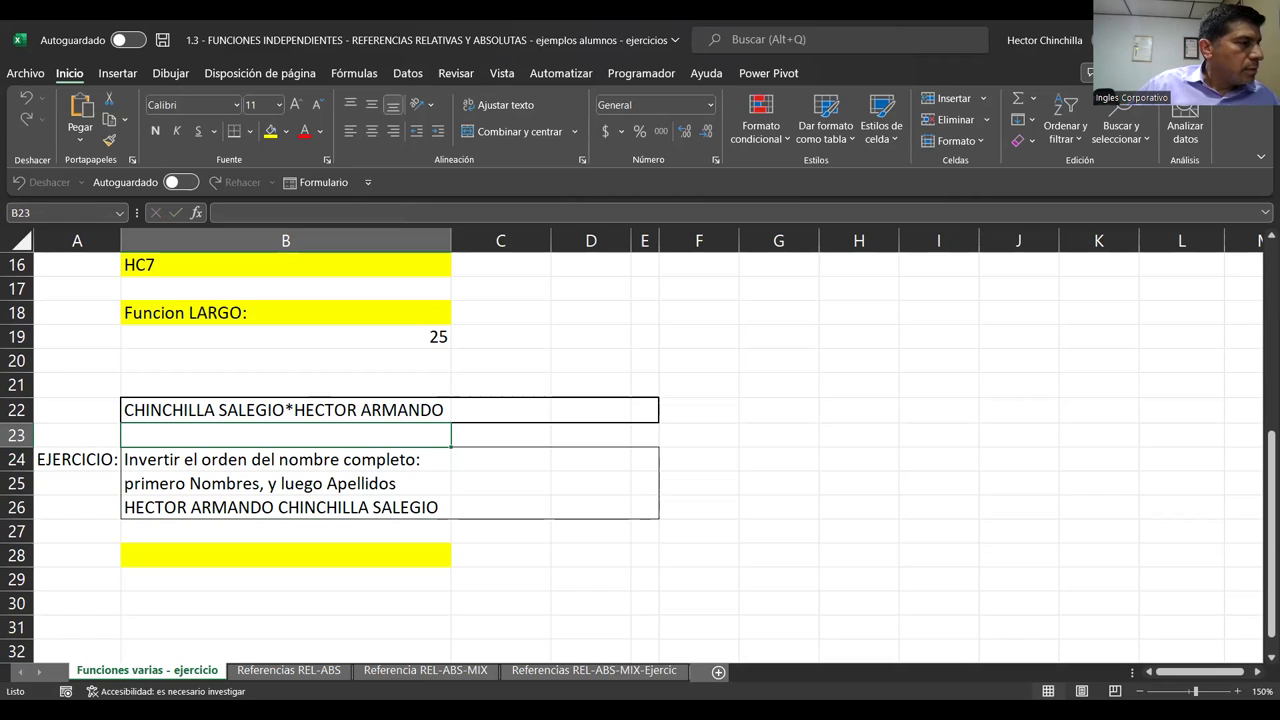
{"action": "left_click", "coordinate": [285, 507]}
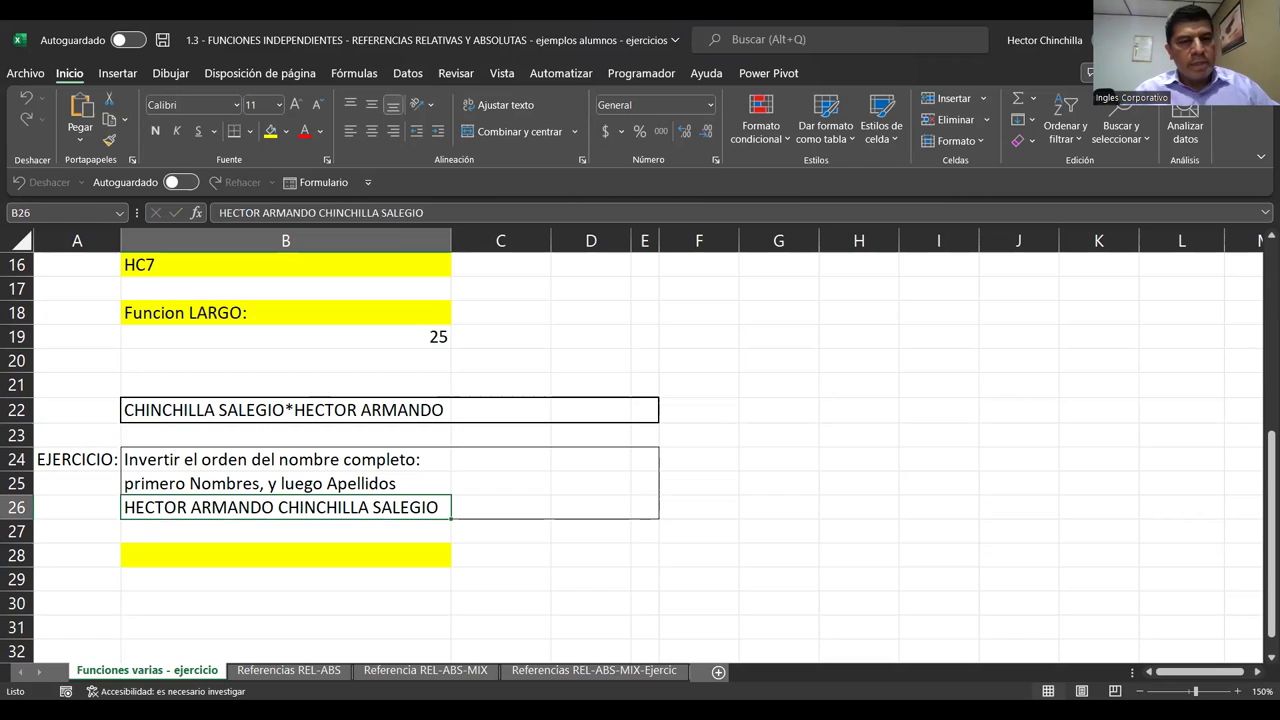
{"action": "left_click", "coordinate": [140, 535]}
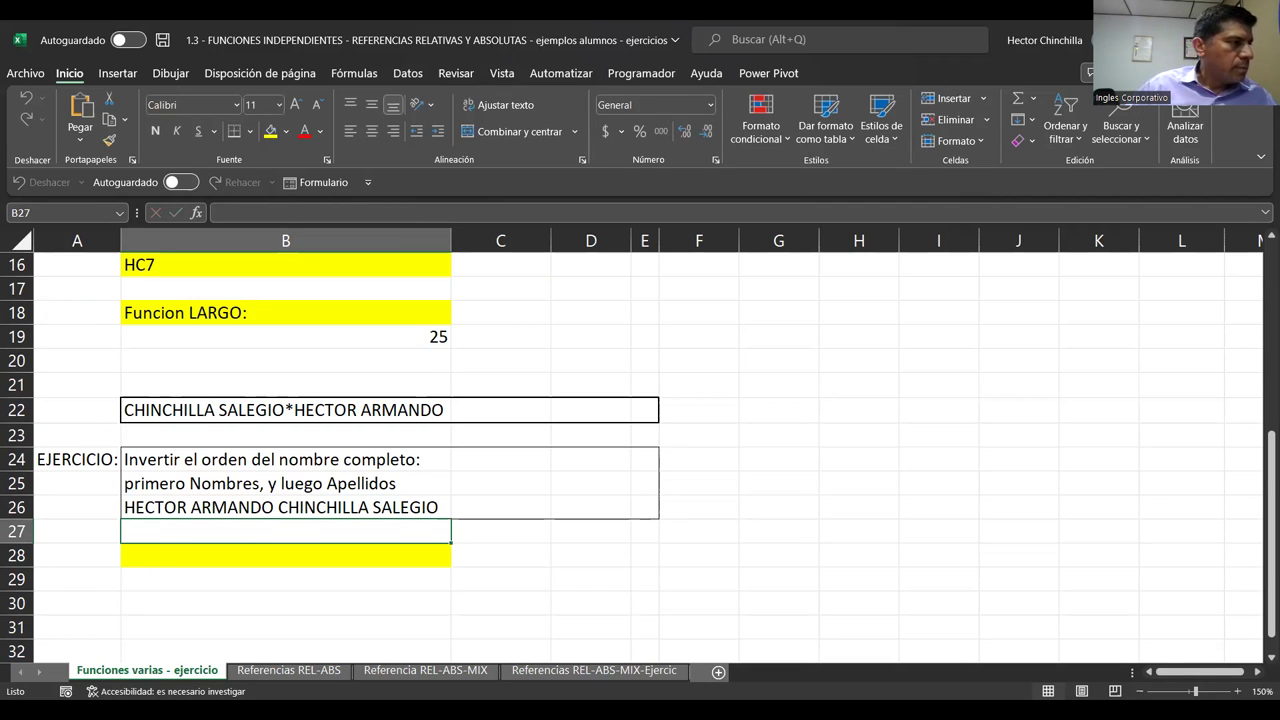
{"action": "left_click", "coordinate": [877, 454]}
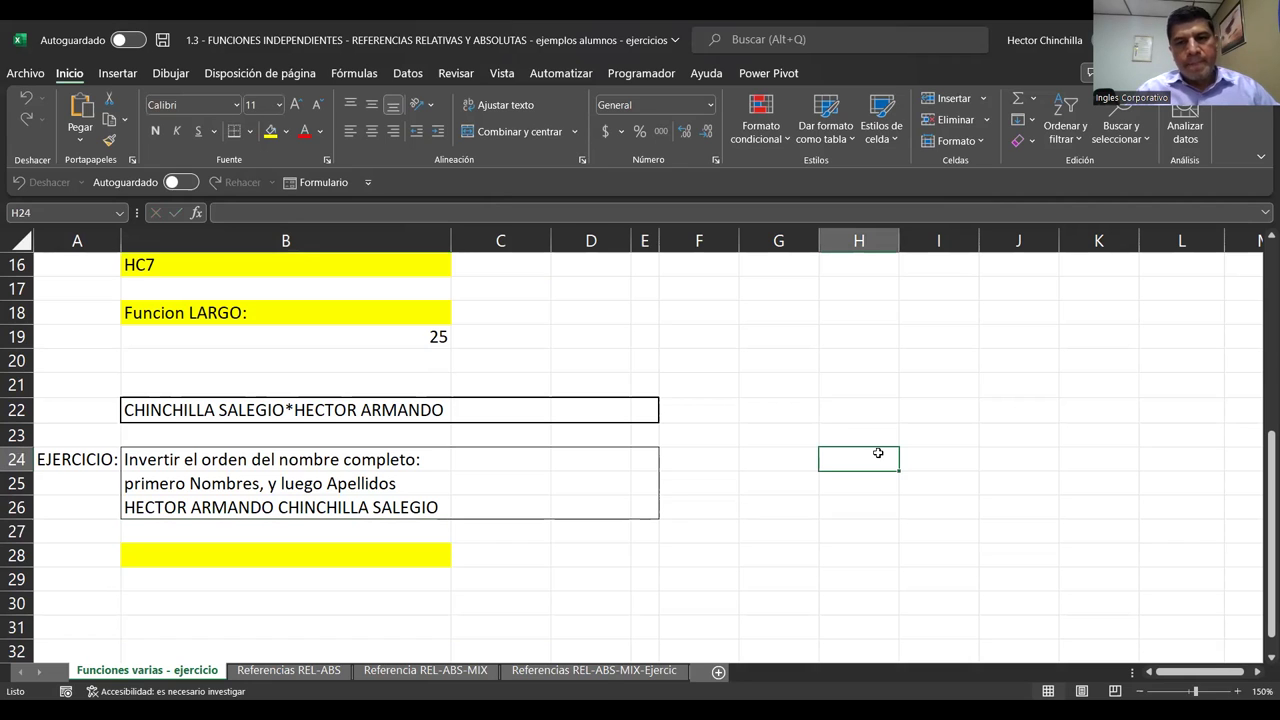
{"action": "left_click", "coordinate": [200, 555]}
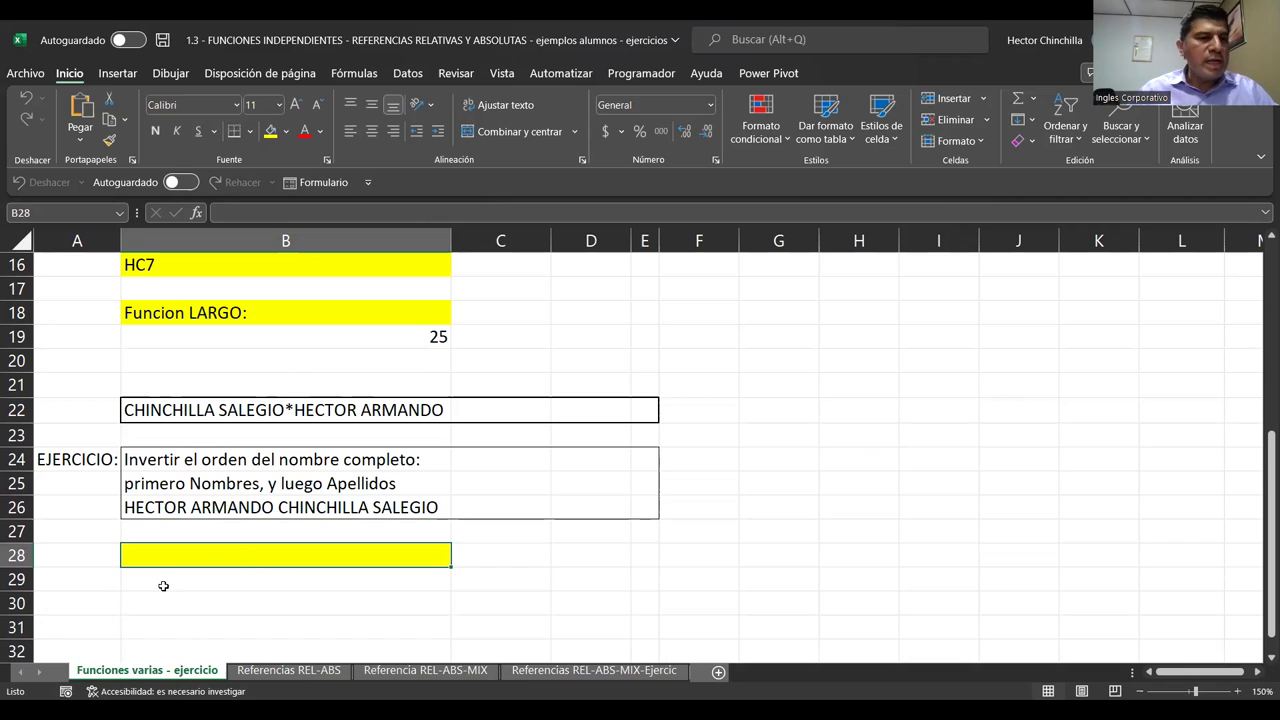
{"action": "type", "text": "Ec"}
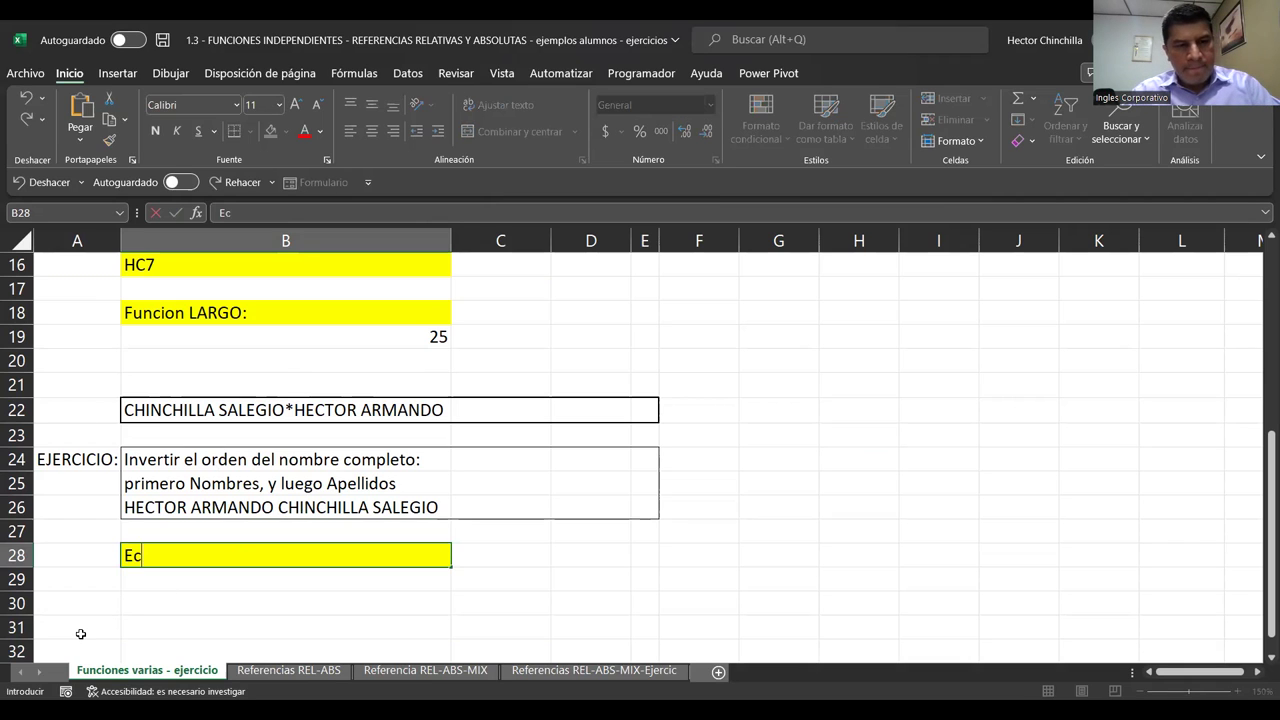
{"action": "key", "text": "BackSpace"}
{"action": "type", "text": "ncontrar la posicion"}
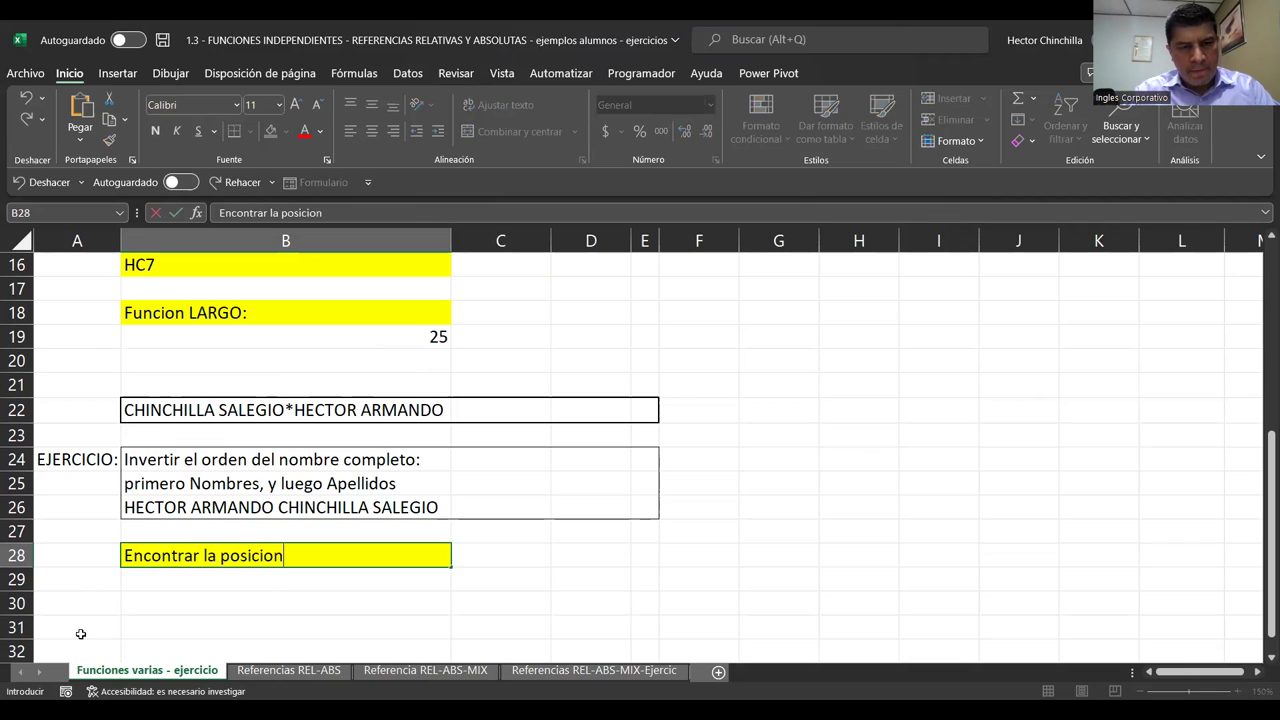
{"action": "type", "text": " del "}
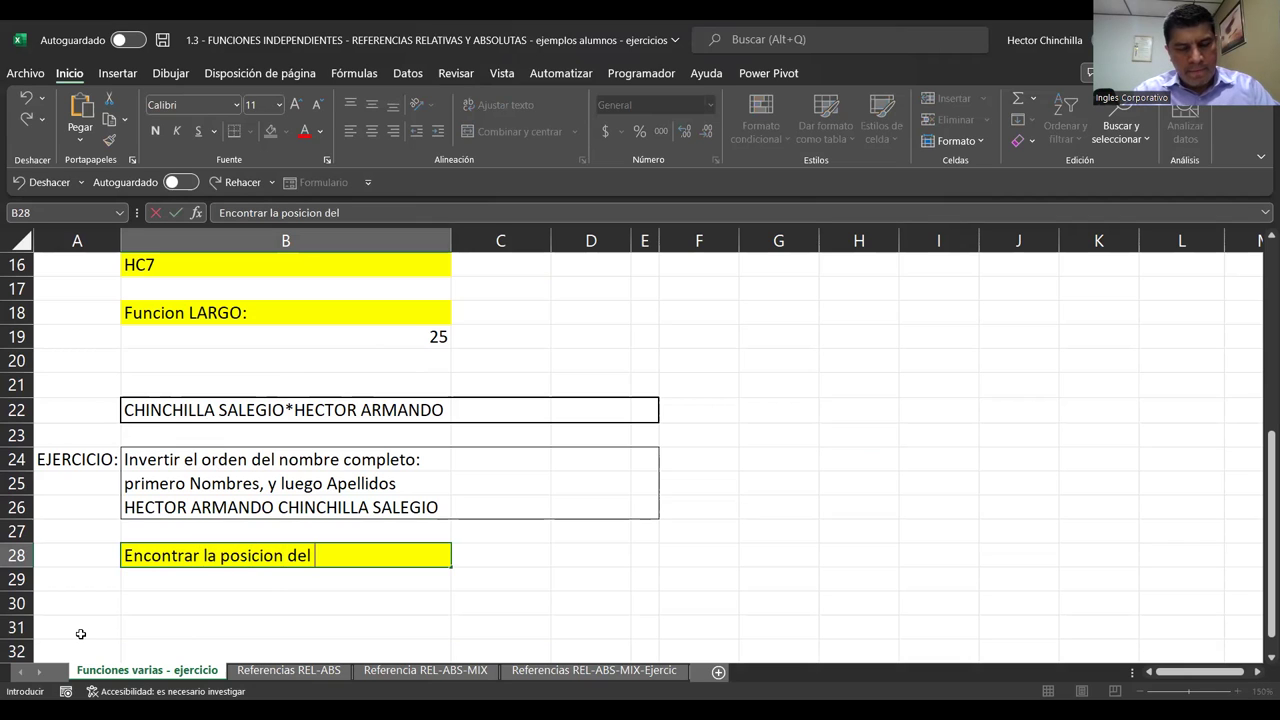
{"action": "type", "text": "*"}
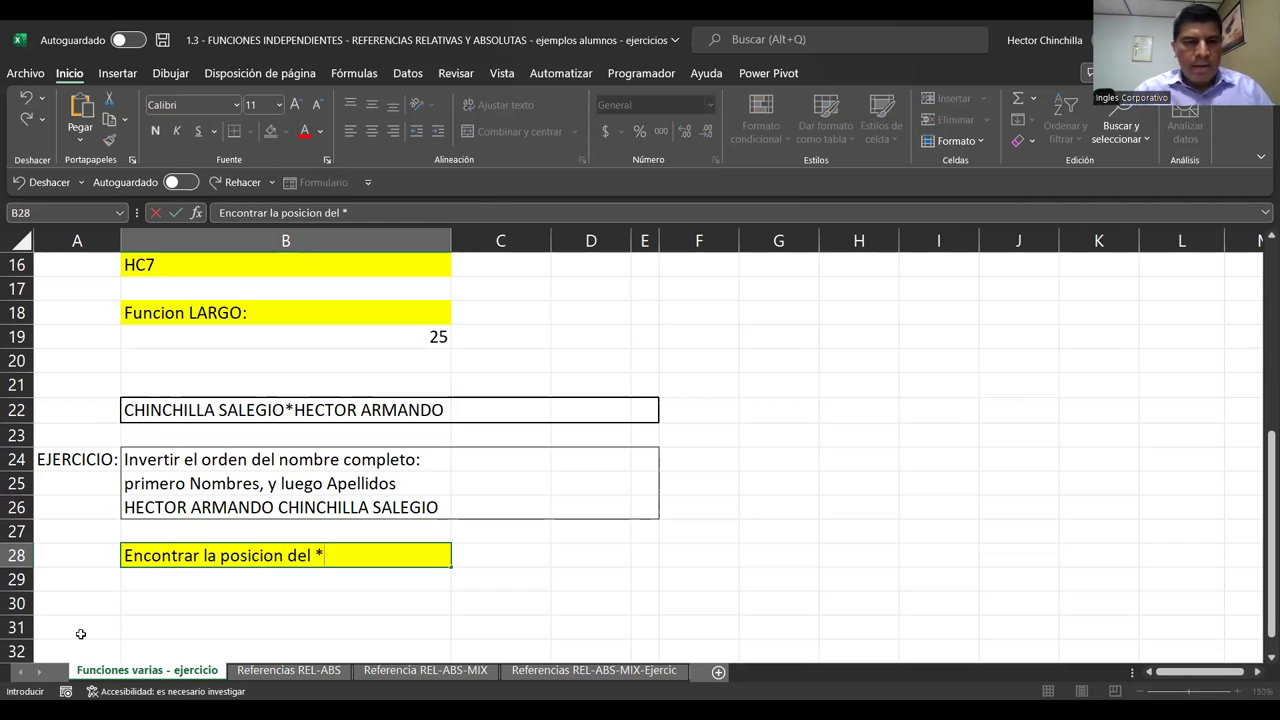
{"action": "key", "text": "Return"}
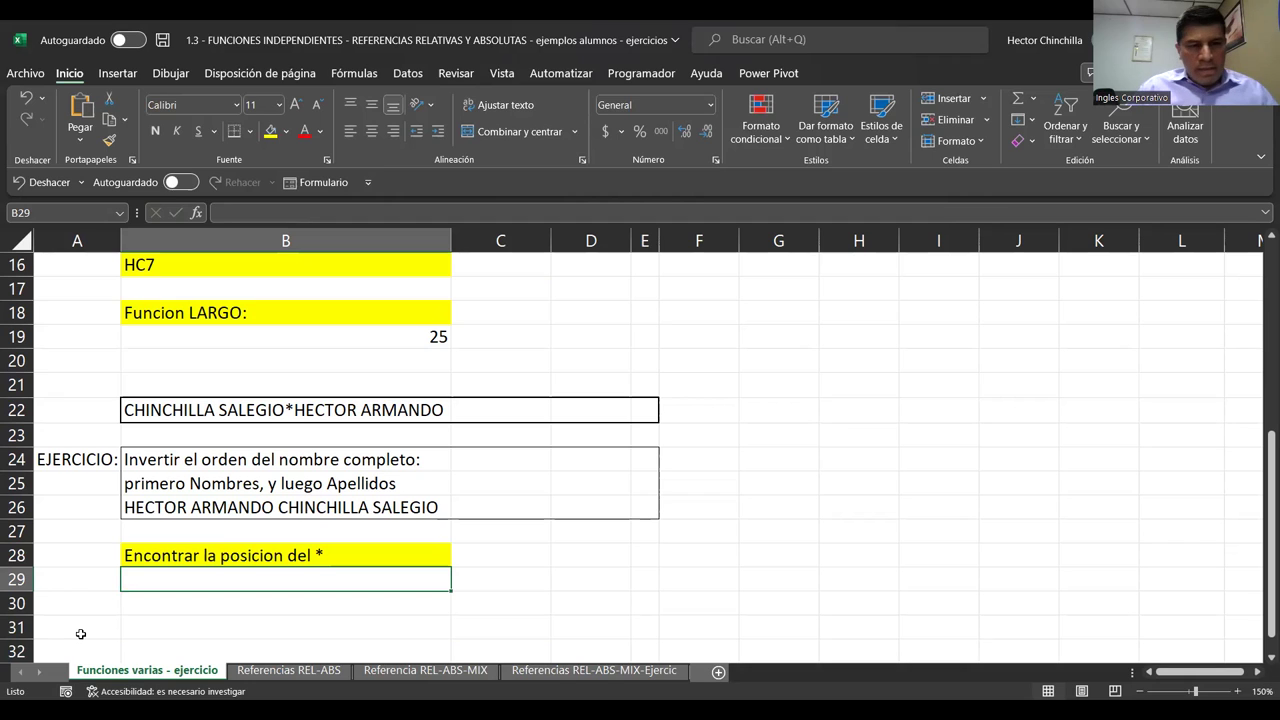
Enter =ENCONTRAR("*";B22;1) in B29, returning 19
{"action": "type", "text": "="}
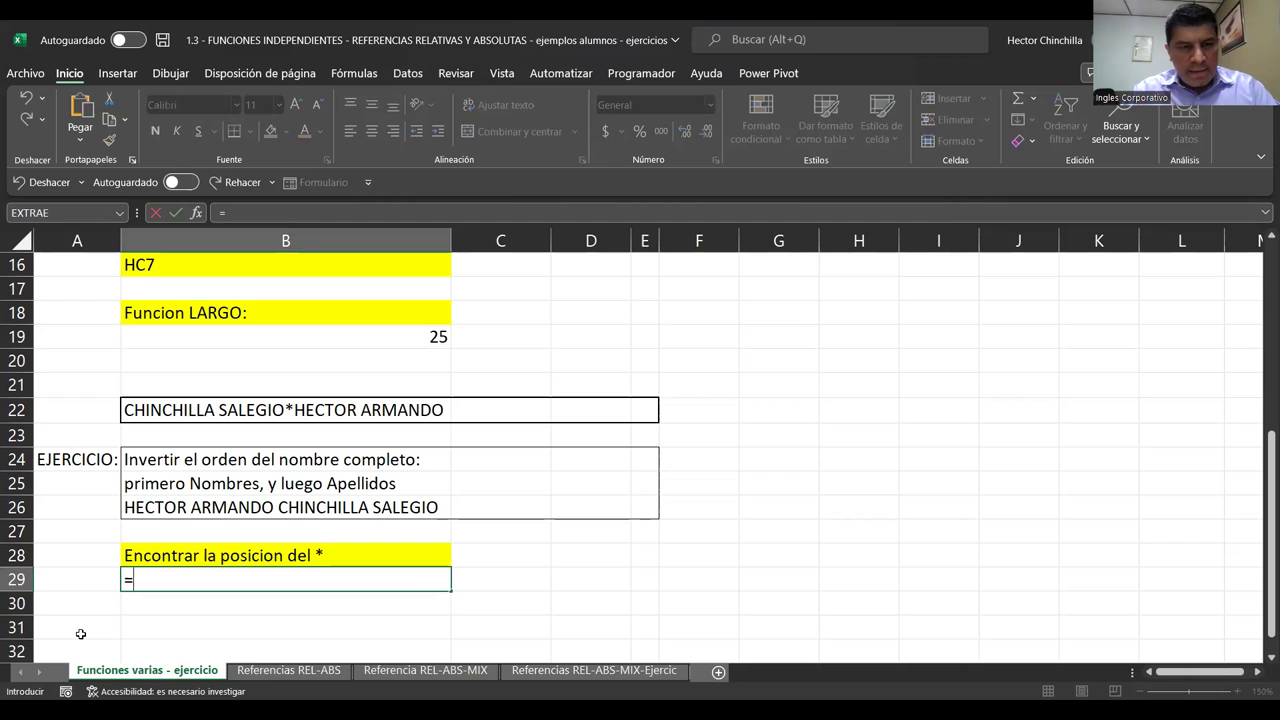
{"action": "type", "text": "ENCONTRAR"}
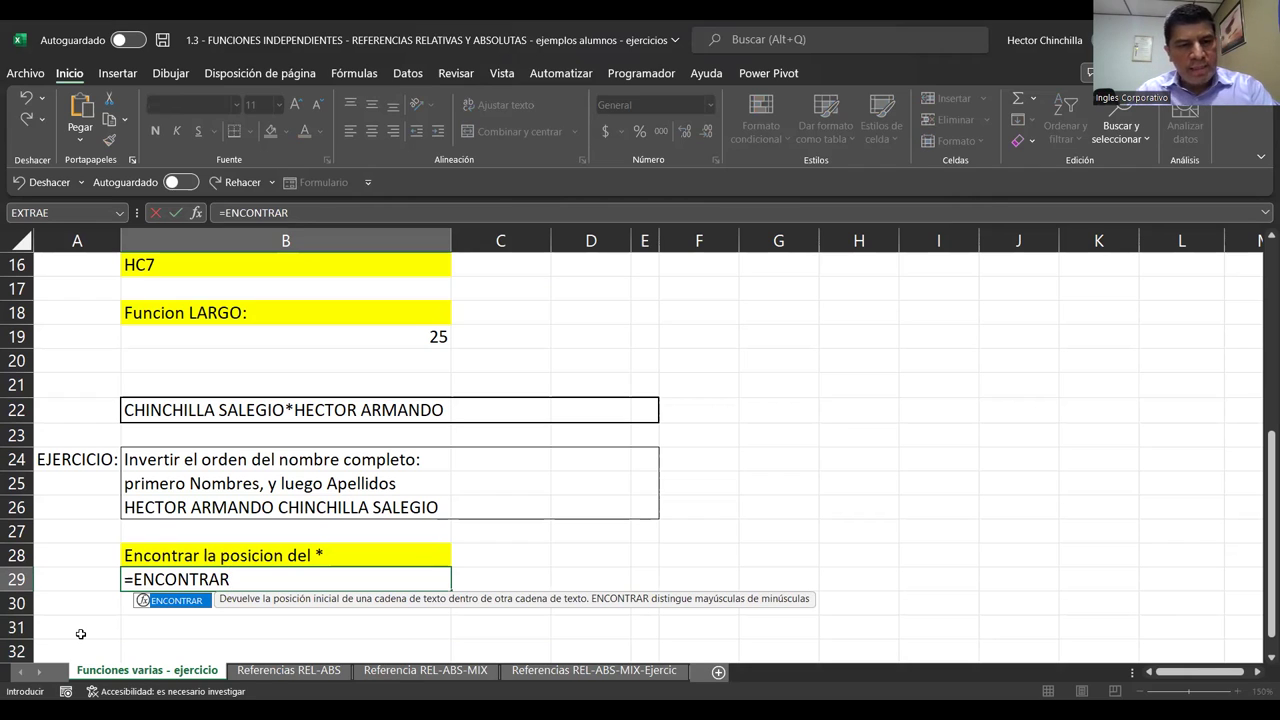
{"action": "type", "text": "(\"*"}
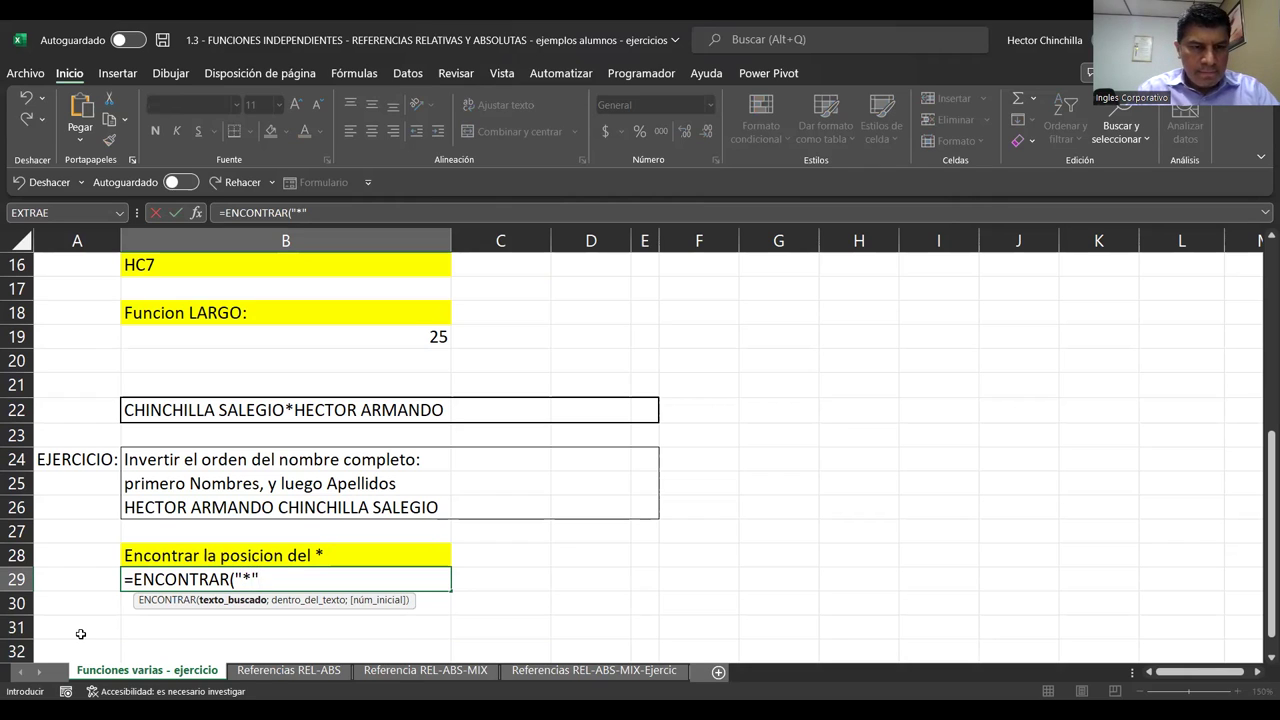
{"action": "type", "text": ";"}
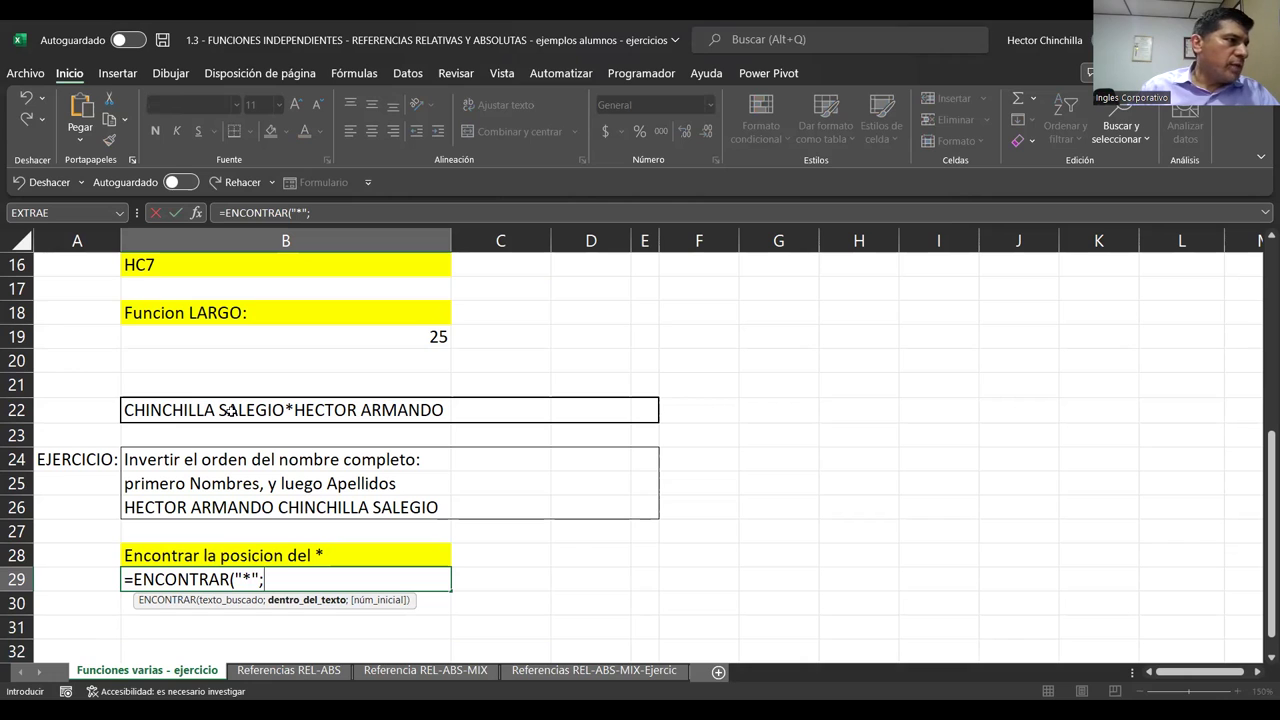
{"action": "left_click", "coordinate": [229, 410]}
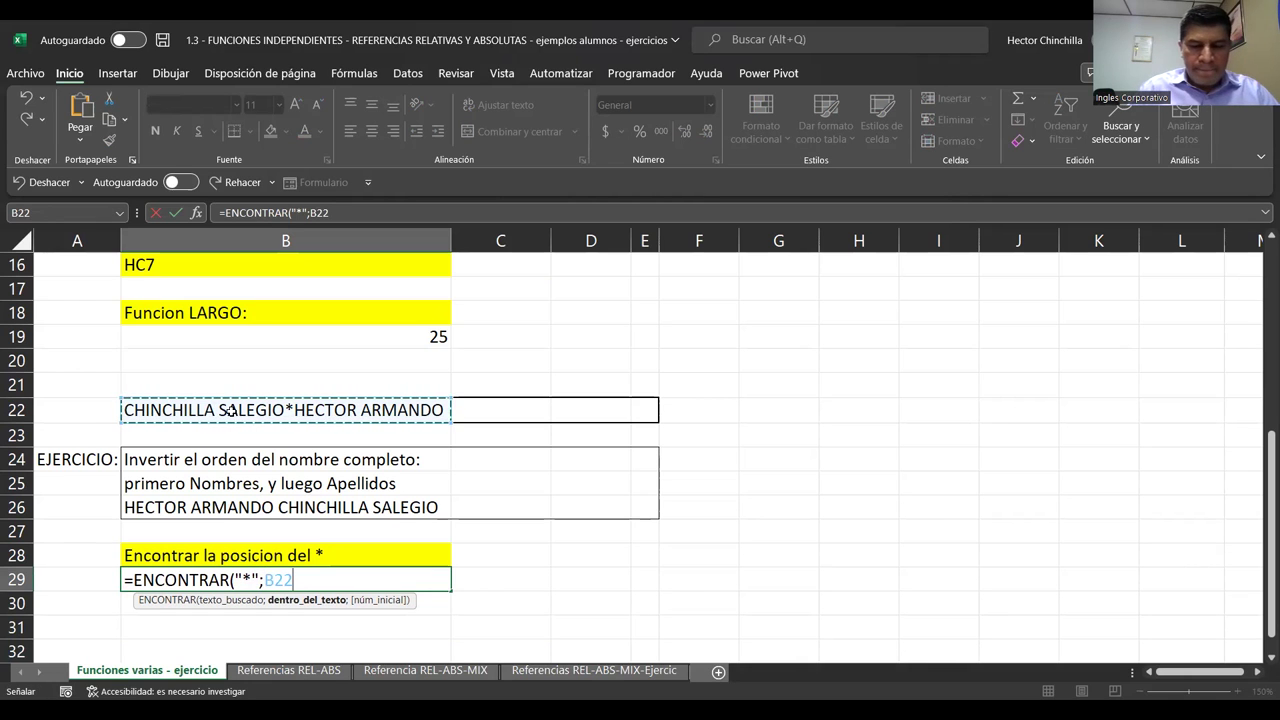
{"action": "type", "text": ";"}
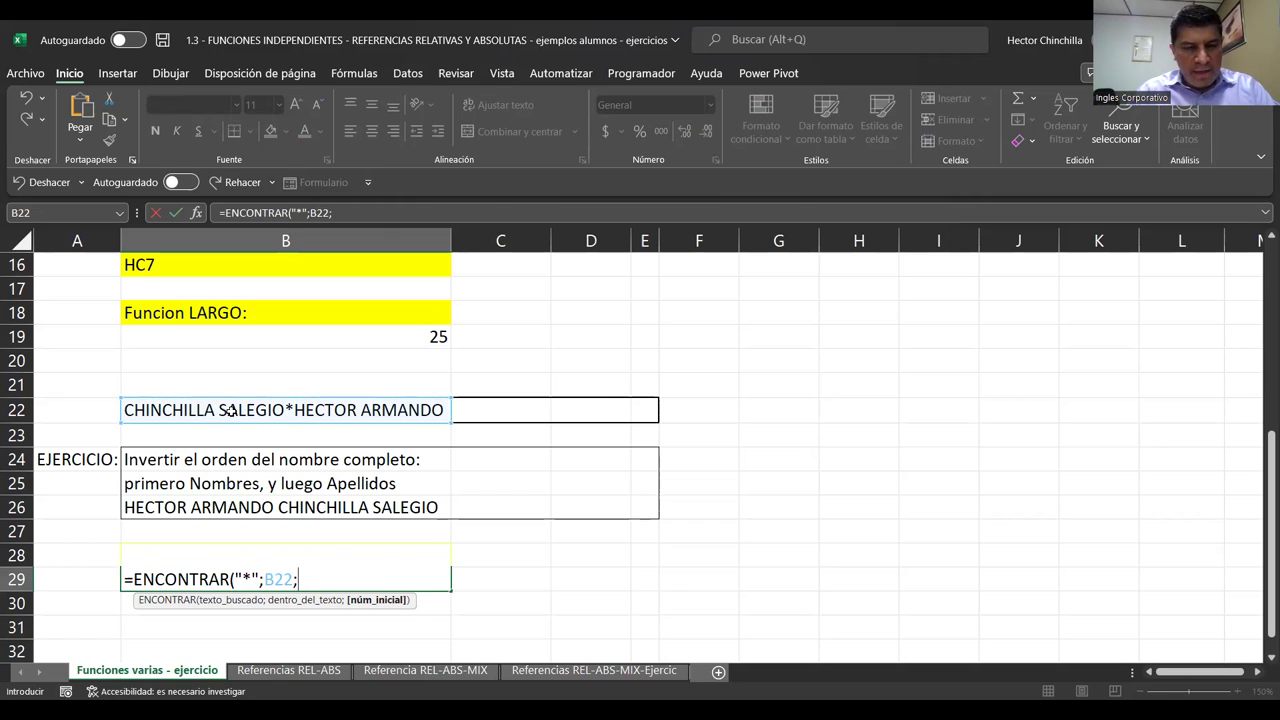
{"action": "type", "text": "1"}
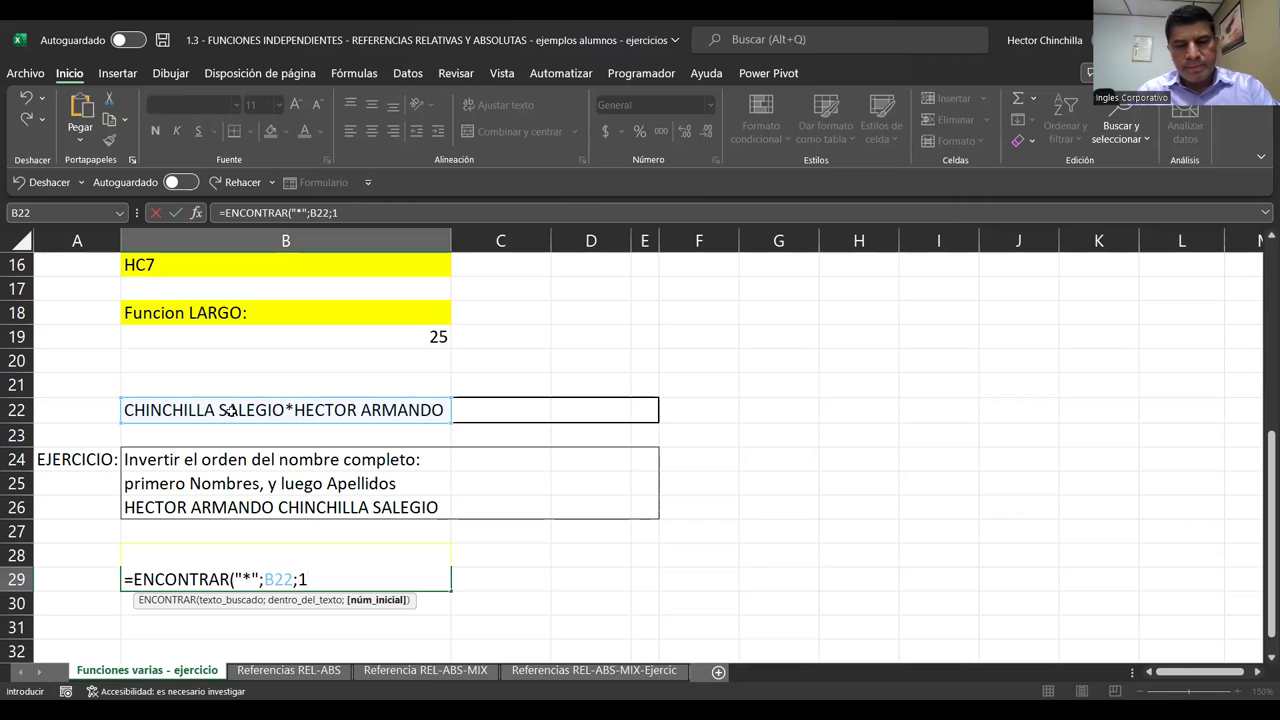
{"action": "type", "text": ")"}
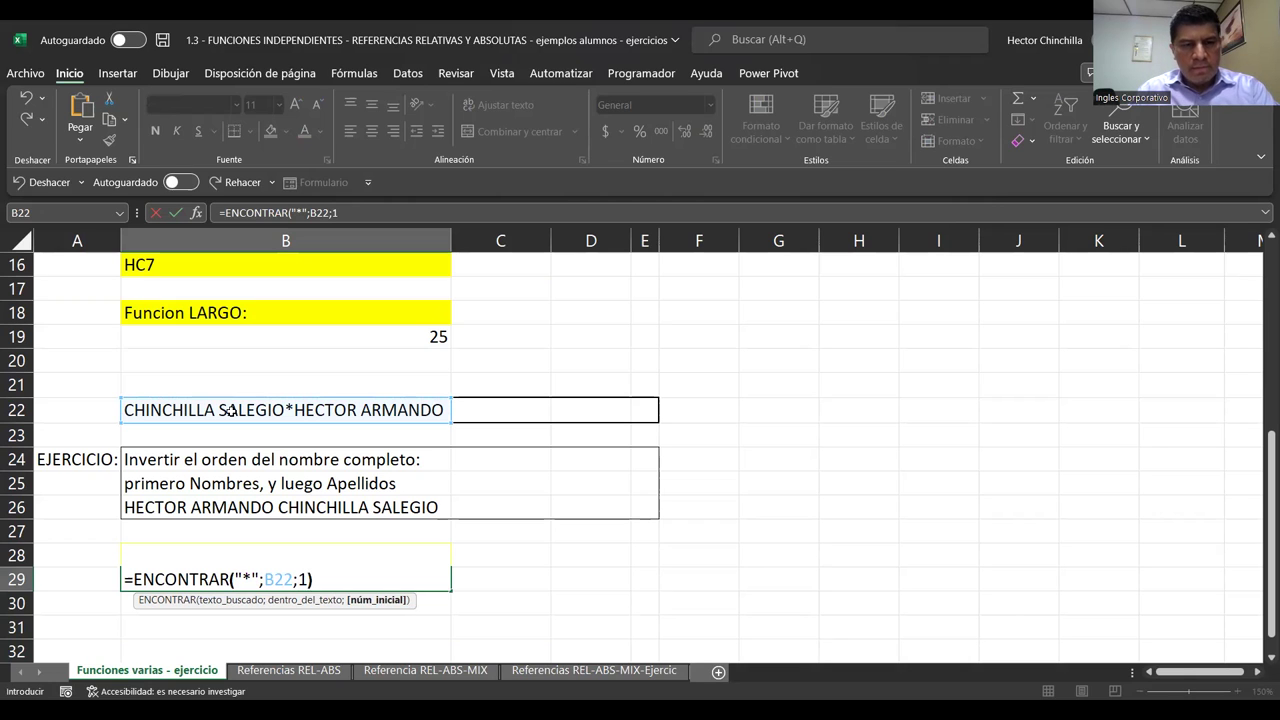
{"action": "key", "text": "Return"}
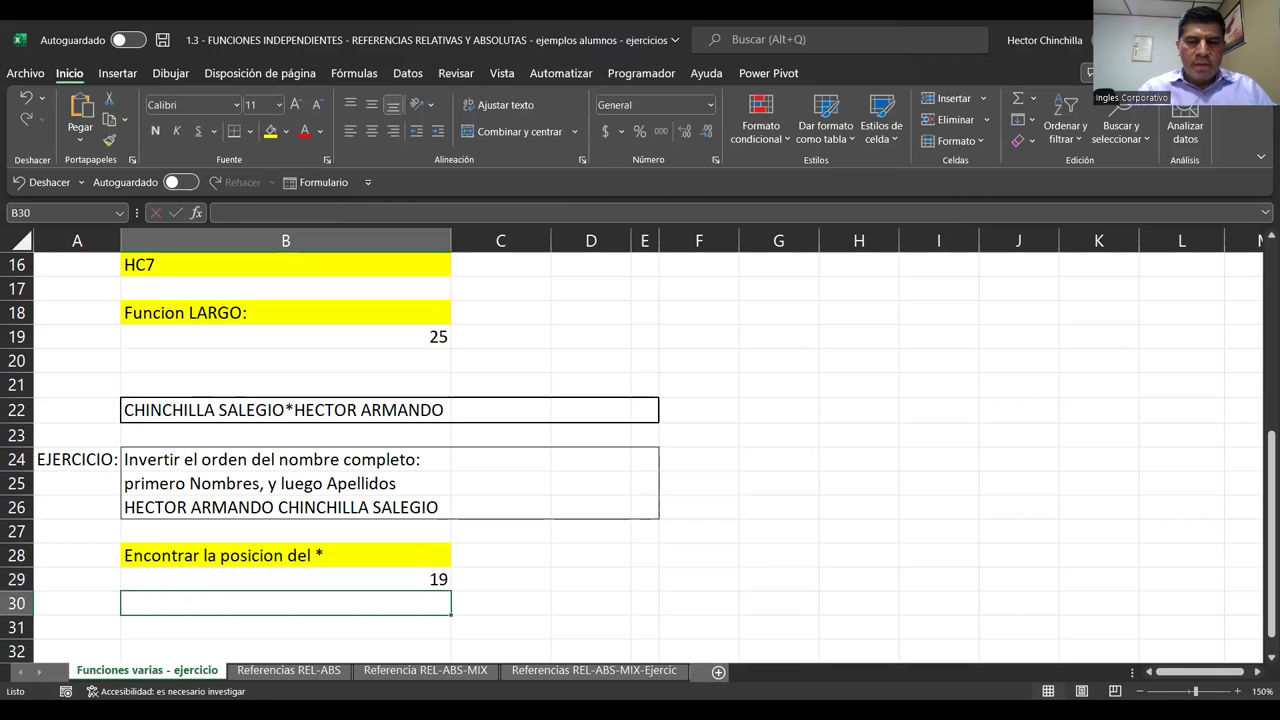
Review the ENCONTRAR formula in B29, ending on B30
{"action": "key", "text": "Up"}
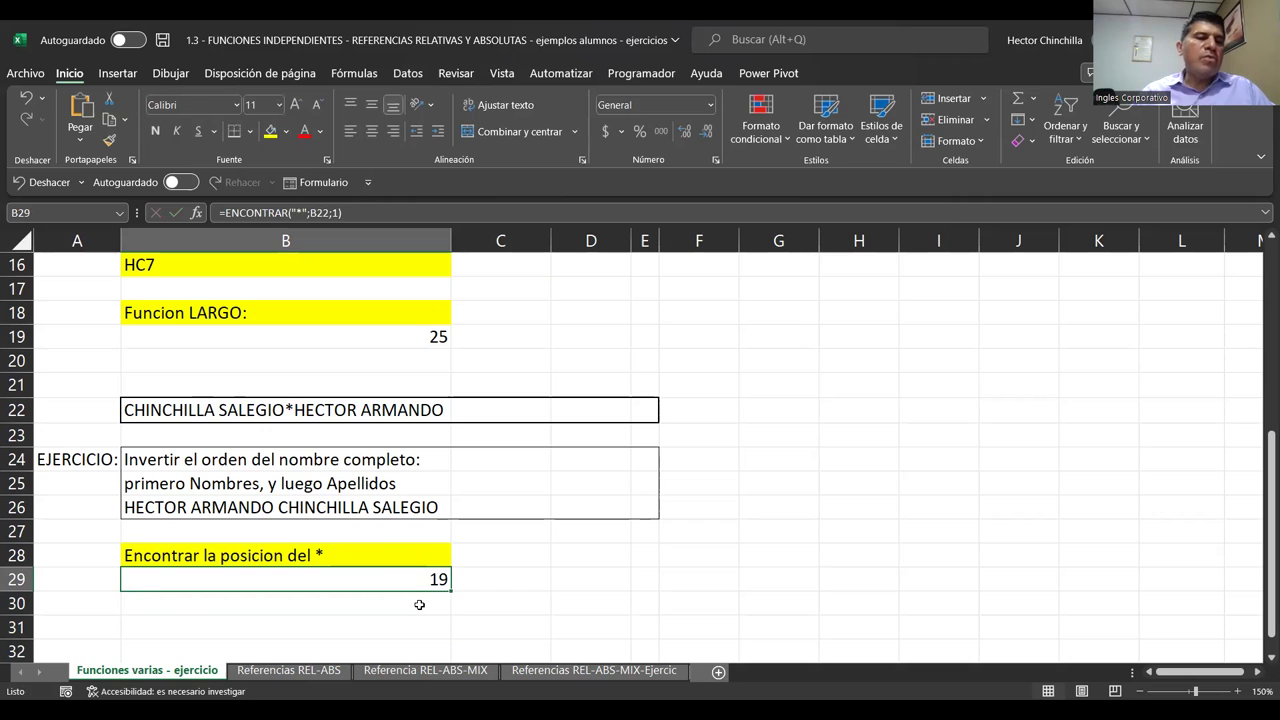
{"action": "key", "text": "Down"}
{"action": "key", "text": "Up"}
{"action": "key", "text": "Down"}
{"action": "key", "text": "Up"}
{"action": "key", "text": "Down"}
{"action": "key", "text": "Up"}
{"action": "key", "text": "Down"}
{"action": "key", "text": "Up"}
{"action": "key", "text": "Down"}
{"action": "key", "text": "Up"}
{"action": "key", "text": "Down"}
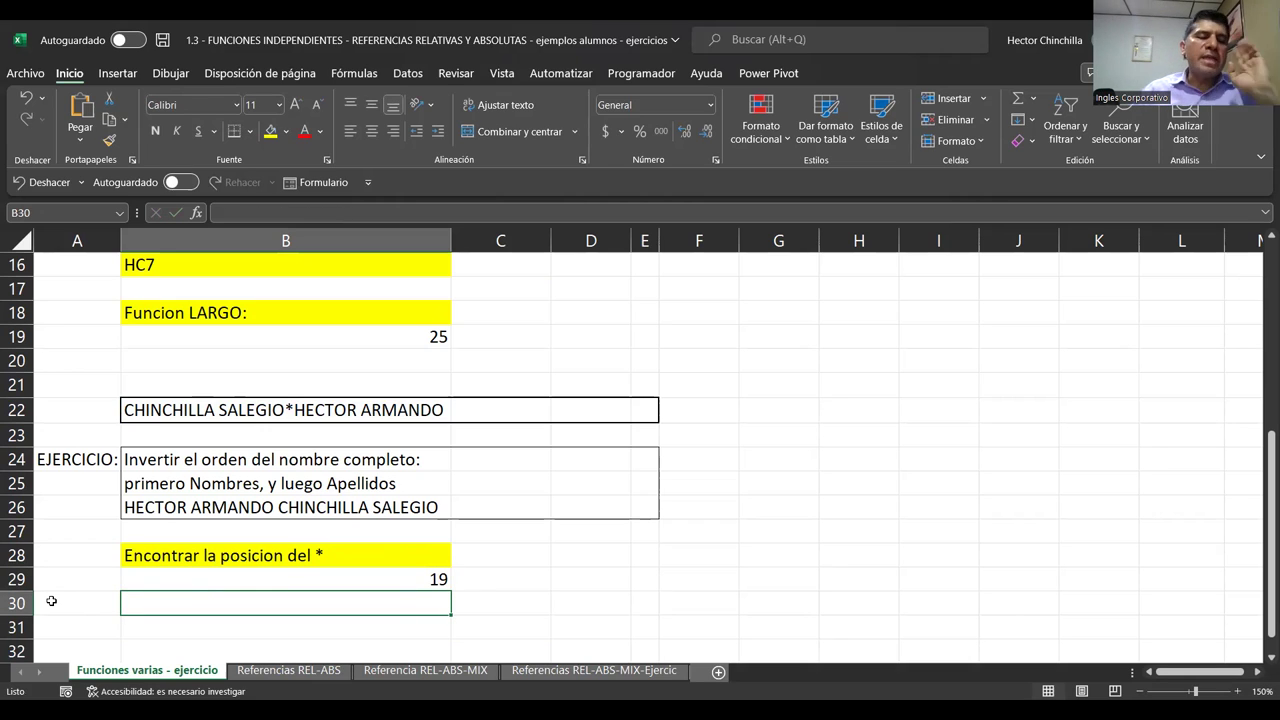
{"action": "key", "text": "Down"}
{"action": "key", "text": "Up"}
{"action": "key", "text": "Up"}
{"action": "key", "text": "Down"}
{"action": "key", "text": "Up"}
{"action": "key", "text": "Down"}
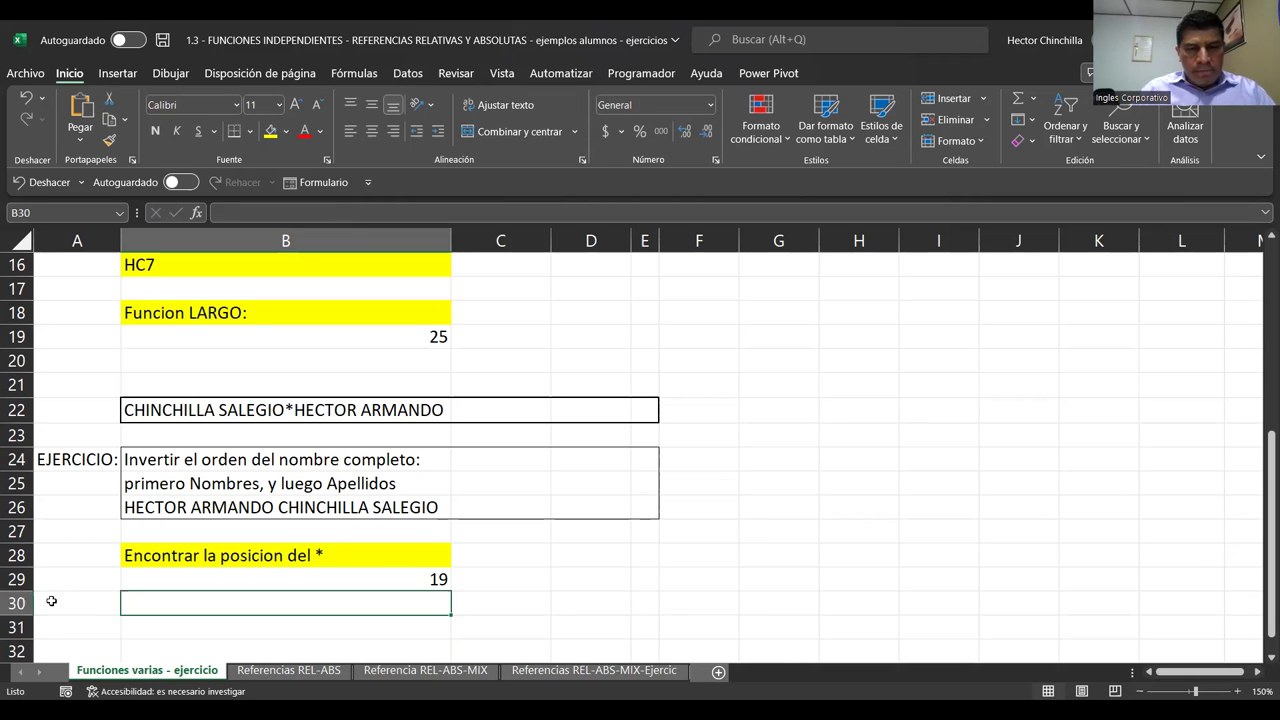
Label B30 'Largo de la cadena'
{"action": "type", "text": "Largo de l"}
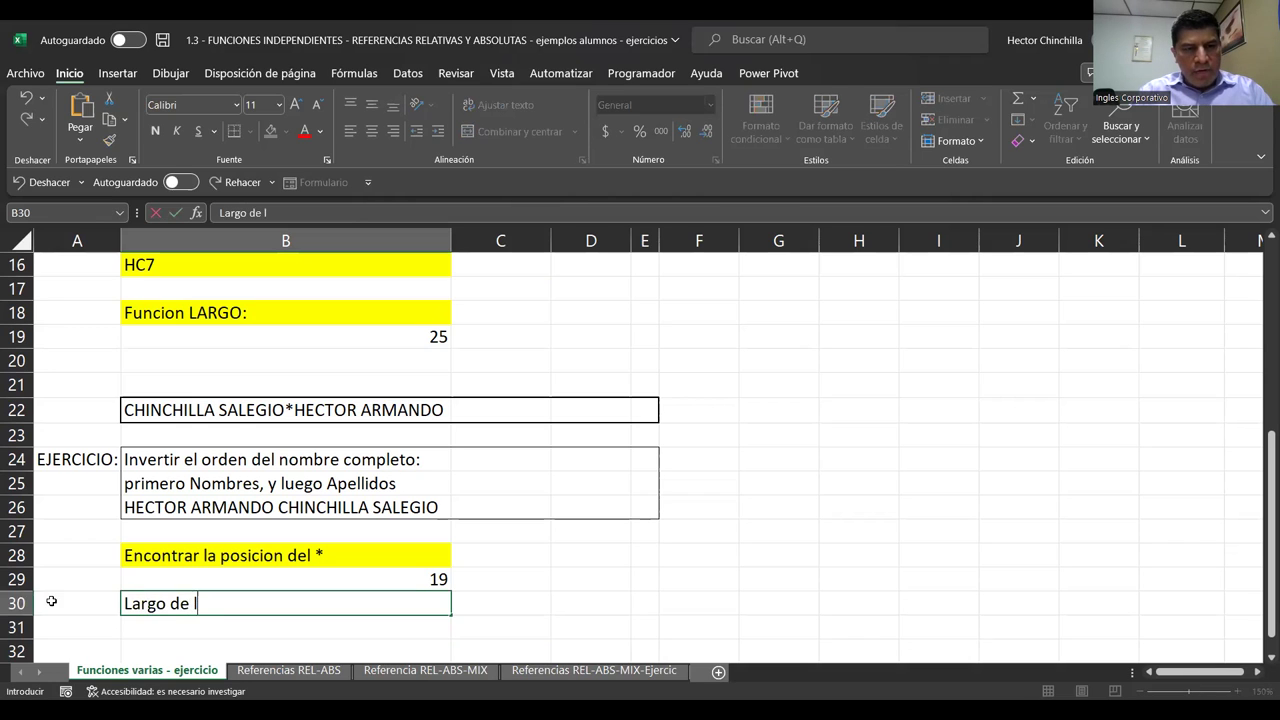
{"action": "key", "text": "BackSpace"}
{"action": "key", "text": "BackSpace"}
{"action": "type", "text": "a cadena"}
{"action": "key", "text": "Return"}
{"action": "key", "text": "Up"}
{"action": "key", "text": "Down"}
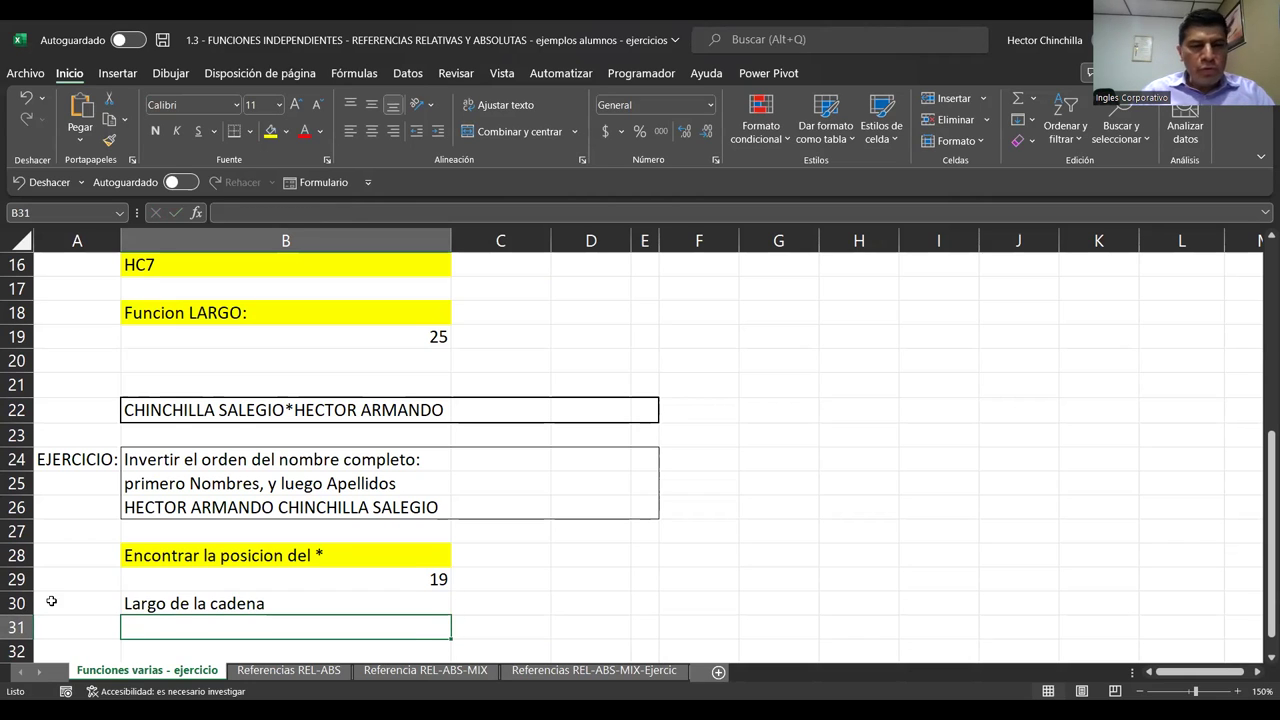
Enter =LARGO(B22) in B31, returning 34, and move to B32
{"action": "type", "text": "="}
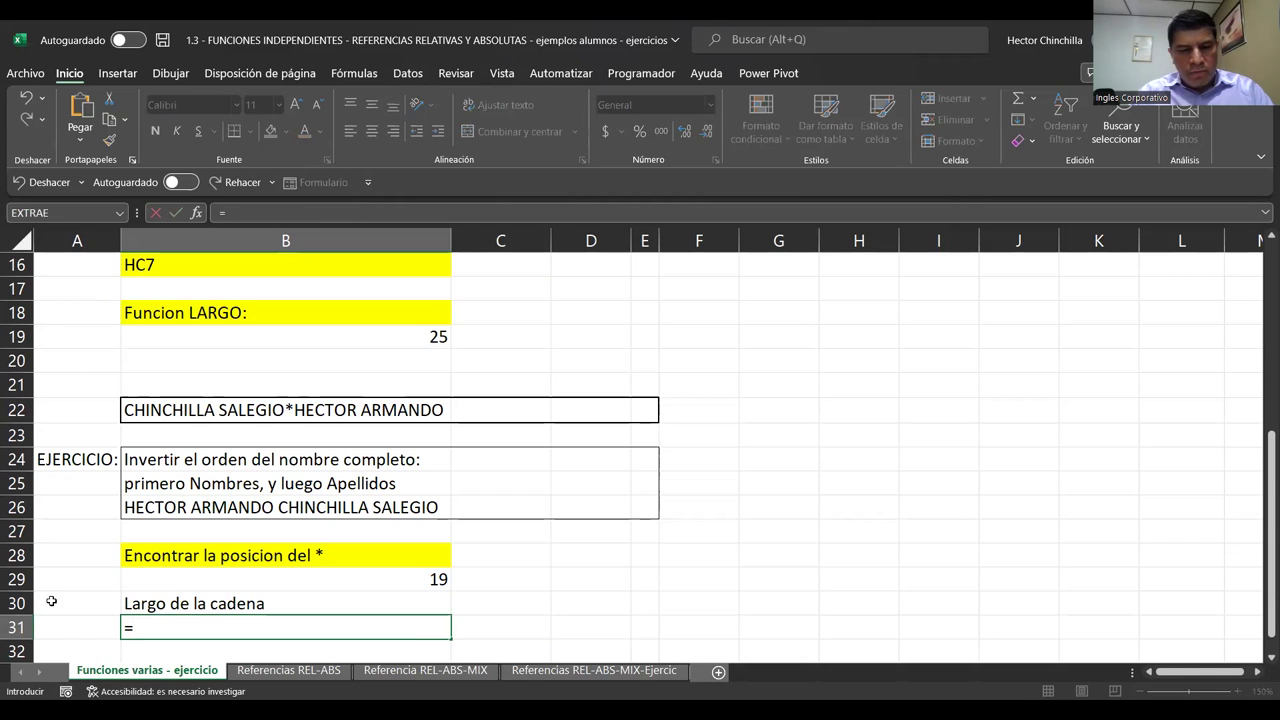
{"action": "type", "text": "LARGO"}
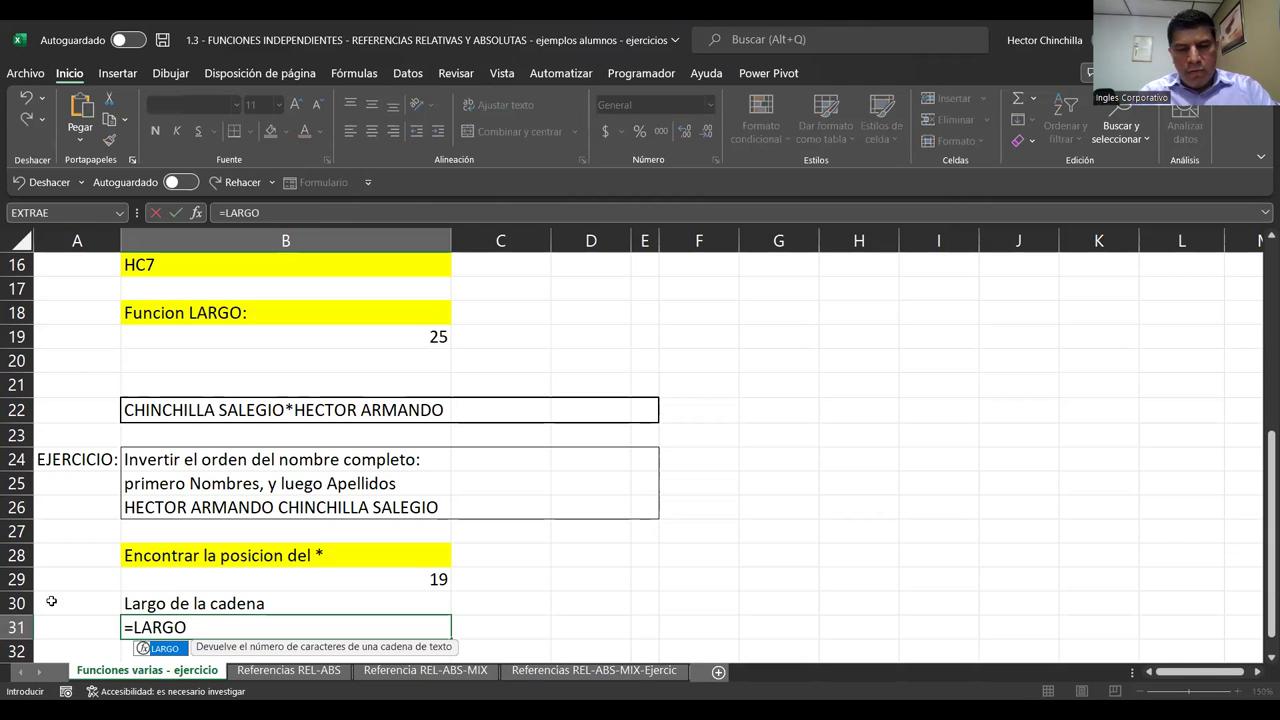
{"action": "type", "text": "("}
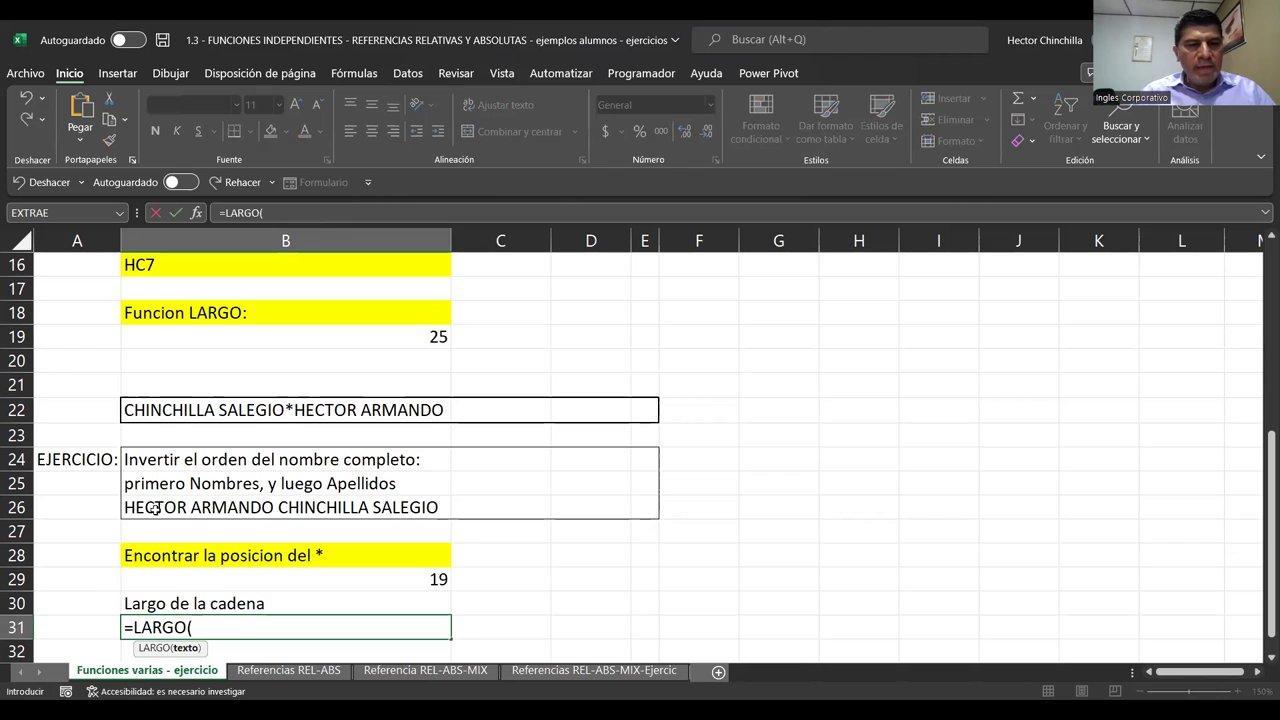
{"action": "left_click", "coordinate": [203, 411]}
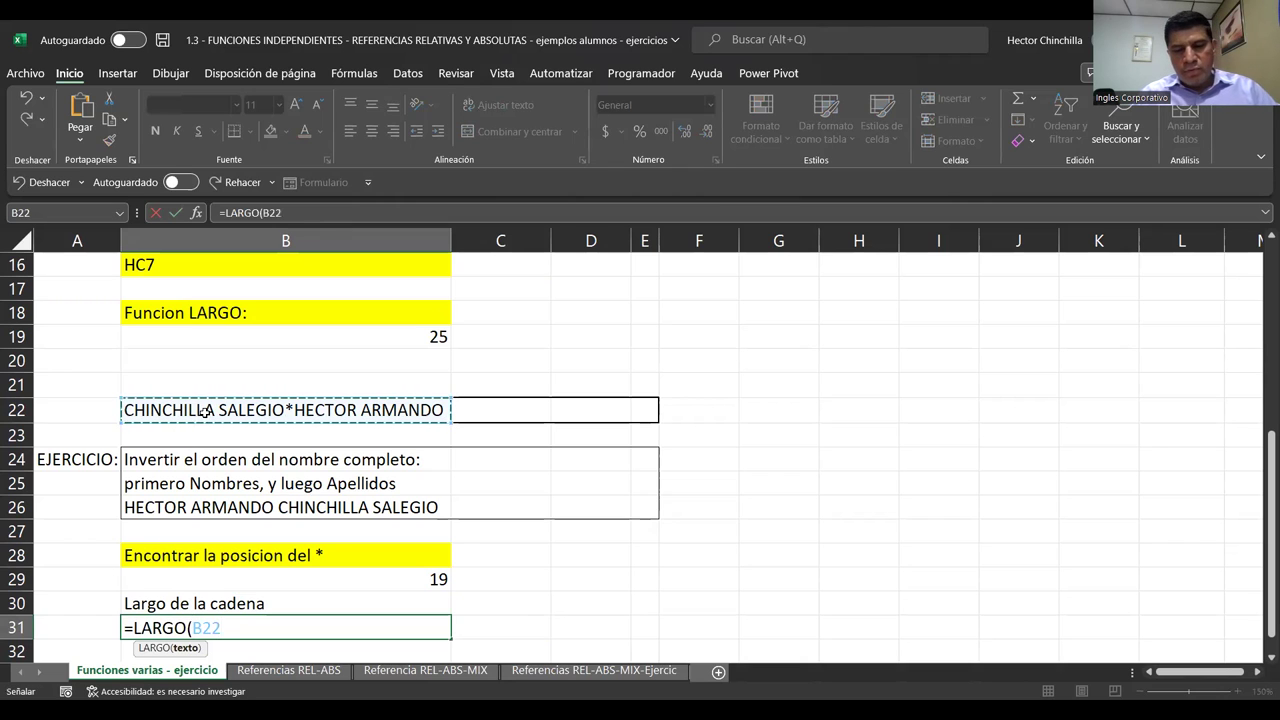
{"action": "type", "text": ")"}
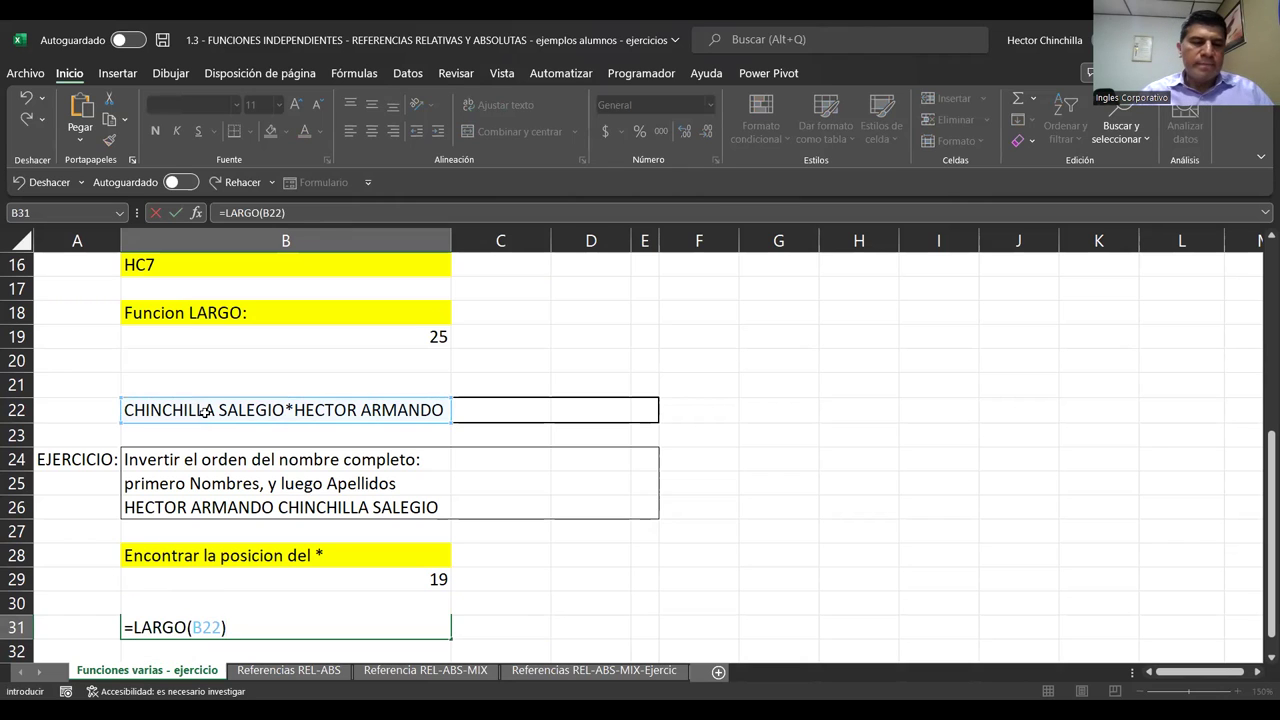
{"action": "key", "text": "Return"}
{"action": "type", "text": "Largo de la cadena"}
{"action": "scroll", "coordinate": [640, 450], "scroll_direction": "down", "scroll_amount": 1}
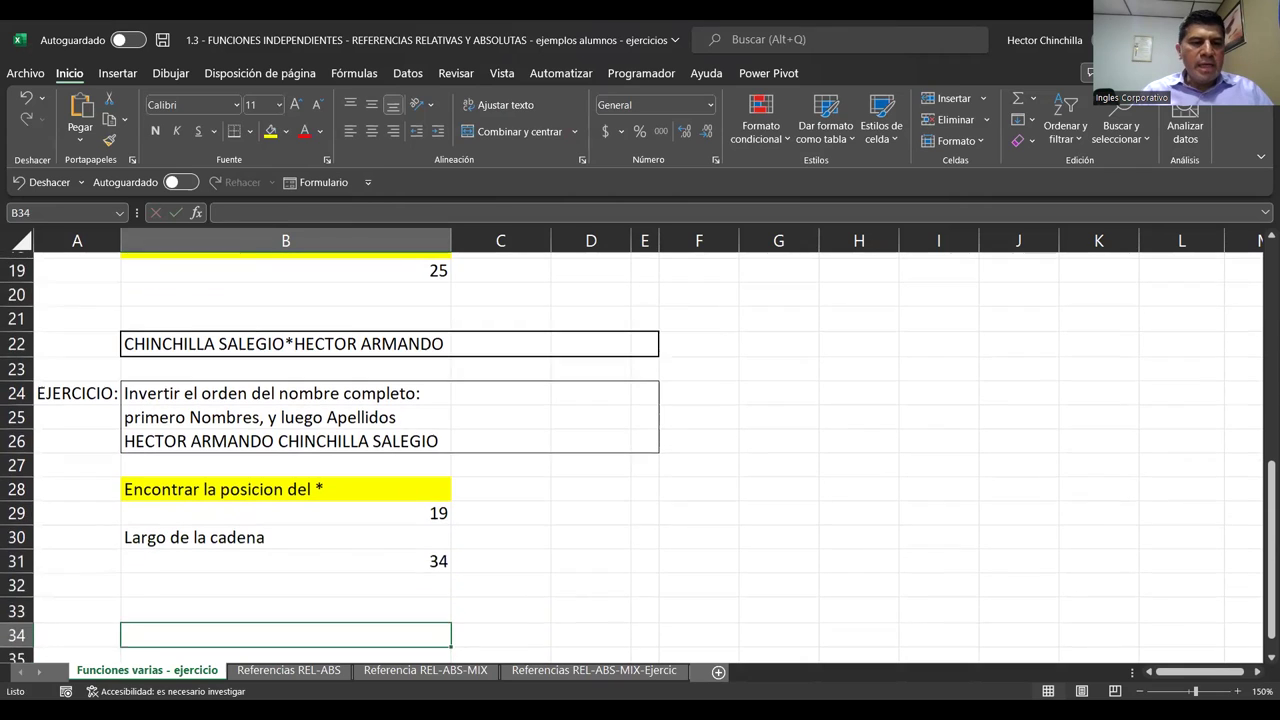
{"action": "left_click", "coordinate": [285, 555]}
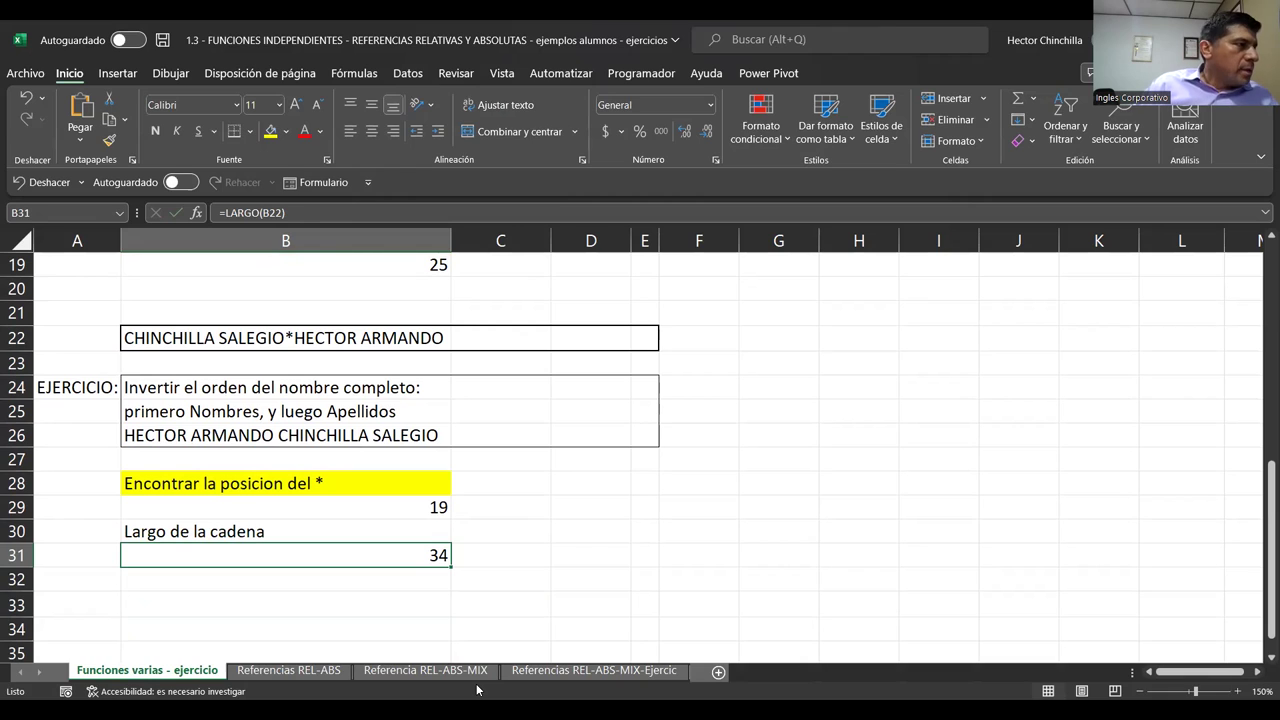
{"action": "key", "text": "Down"}
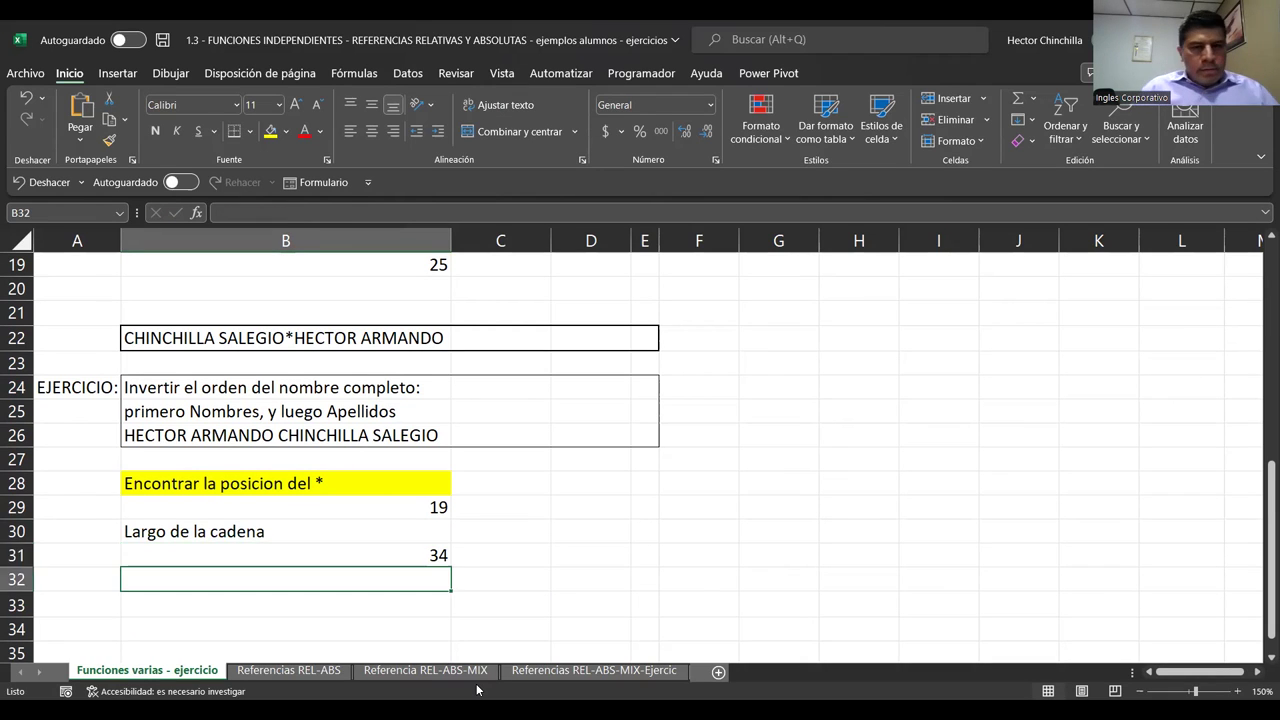
{"action": "key", "text": "Up"}
{"action": "key", "text": "Up"}
{"action": "key", "text": "Down"}
{"action": "key", "text": "Down"}
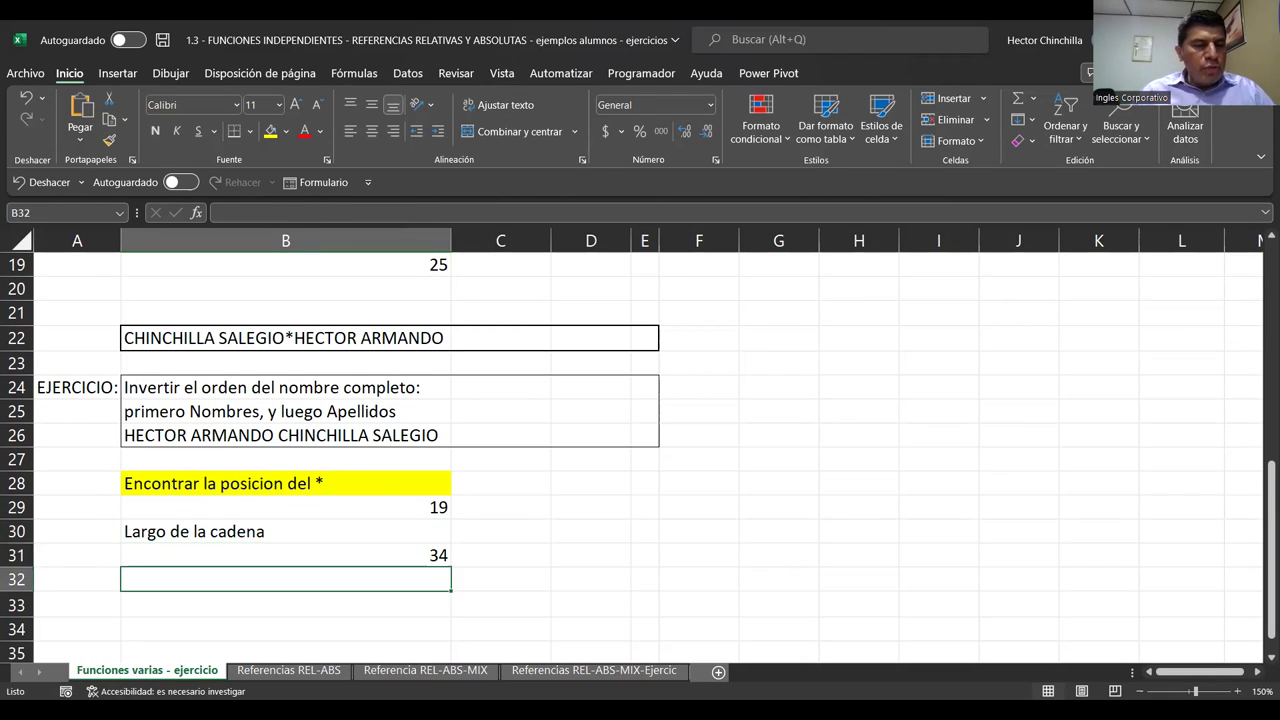
{"action": "key", "text": "Down"}
{"action": "key", "text": "Down"}
{"action": "key", "text": "Down"}
{"action": "key", "text": "Up"}
{"action": "key", "text": "Up"}
{"action": "key", "text": "Up"}
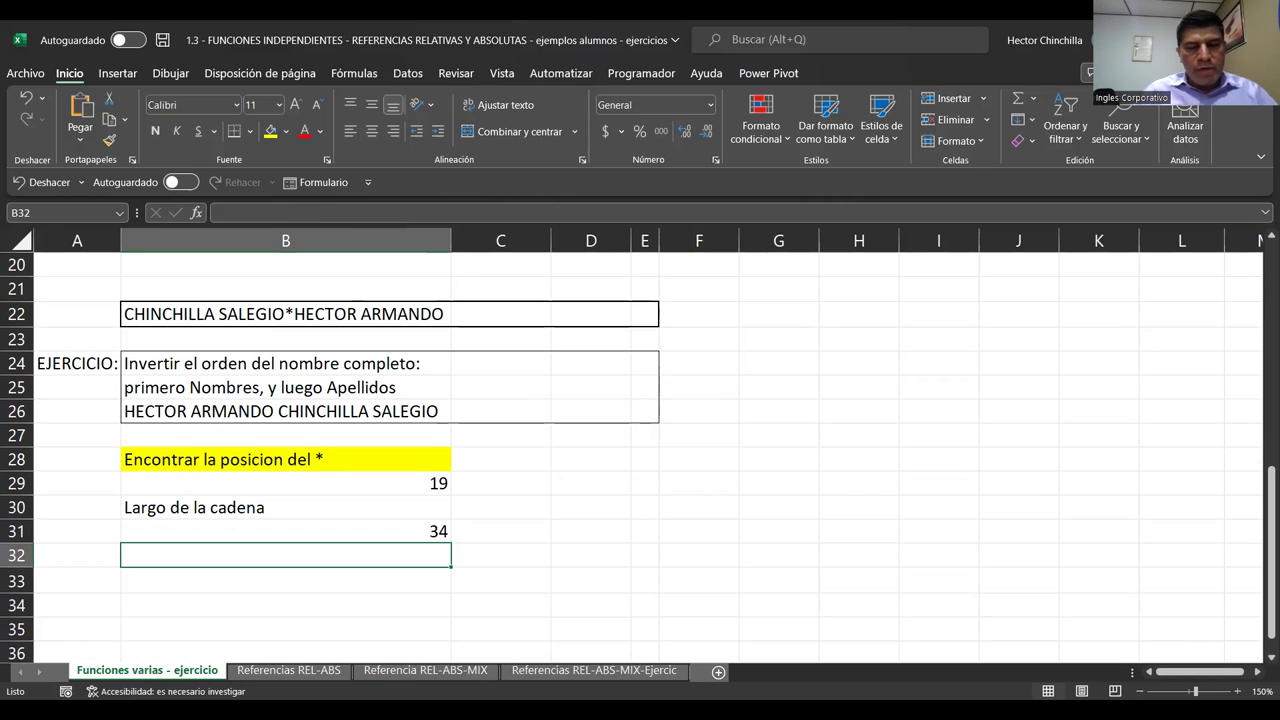
Enter =EXTRAE(B22;B29+1;B31-B29) in B32 to pull out the given names
{"action": "key", "text": "F2"}
{"action": "type", "text": "="}
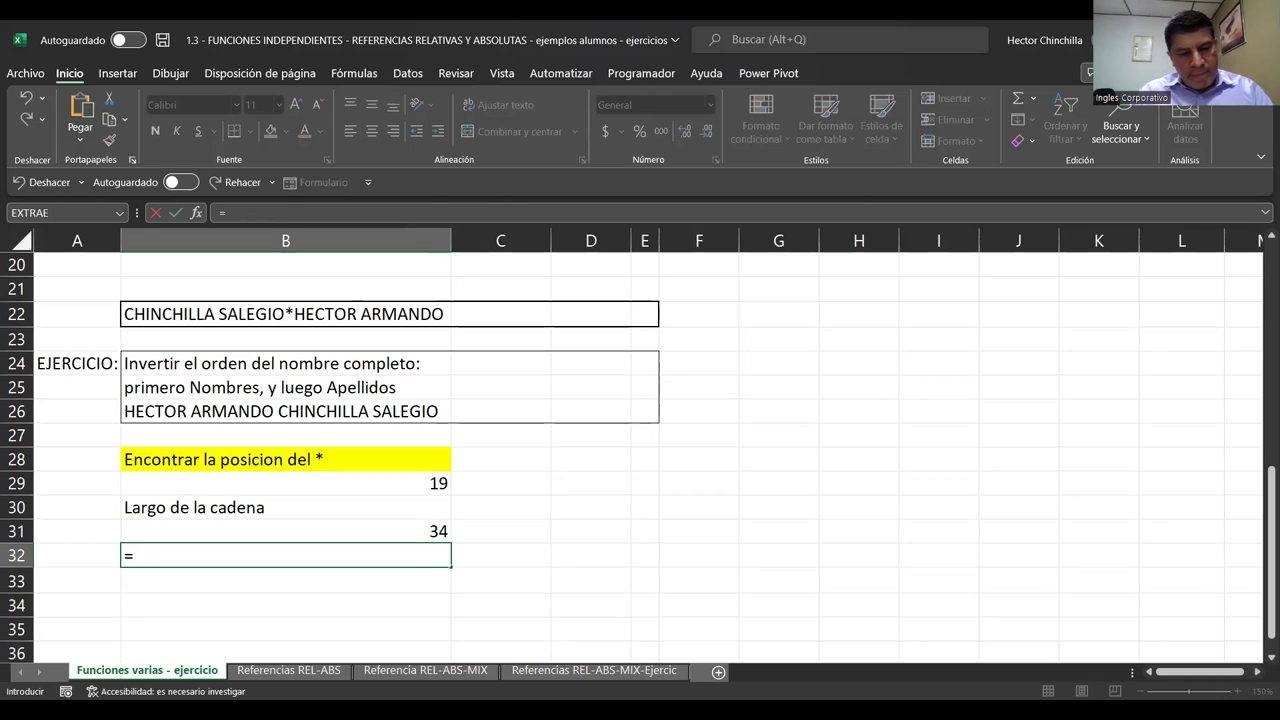
{"action": "type", "text": "EXTRAE"}
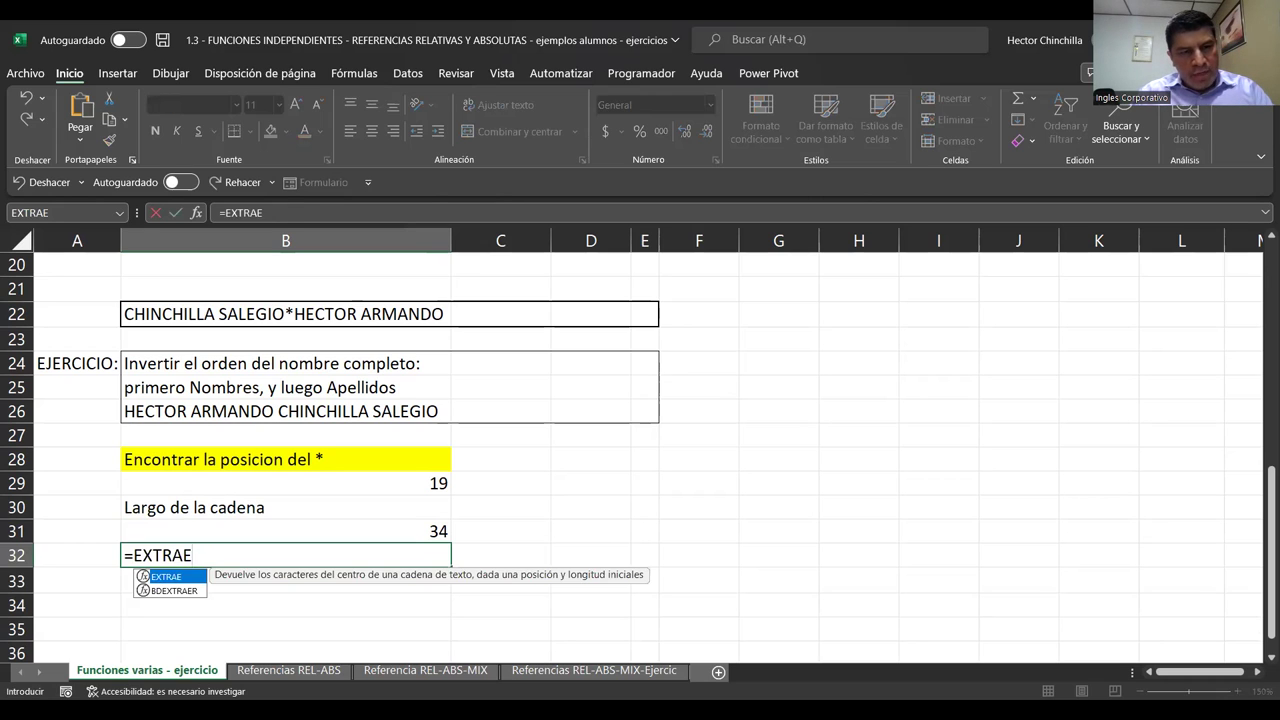
{"action": "type", "text": "("}
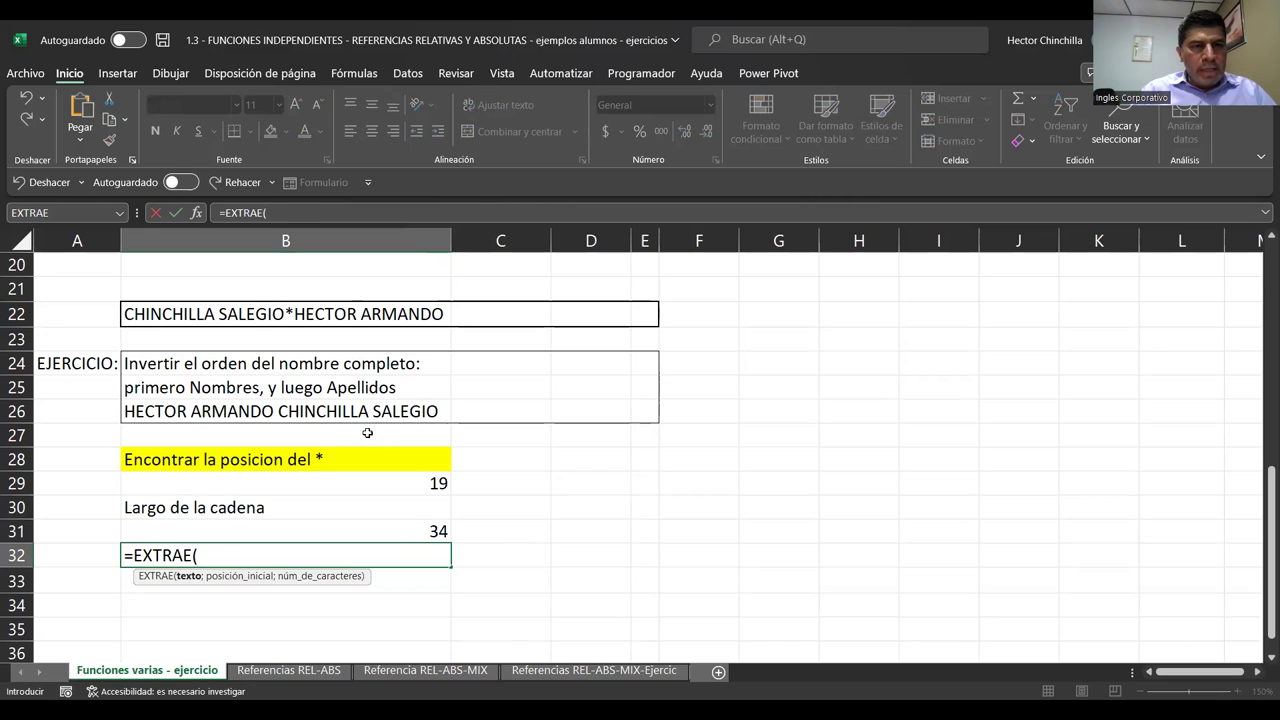
{"action": "left_click", "coordinate": [232, 314]}
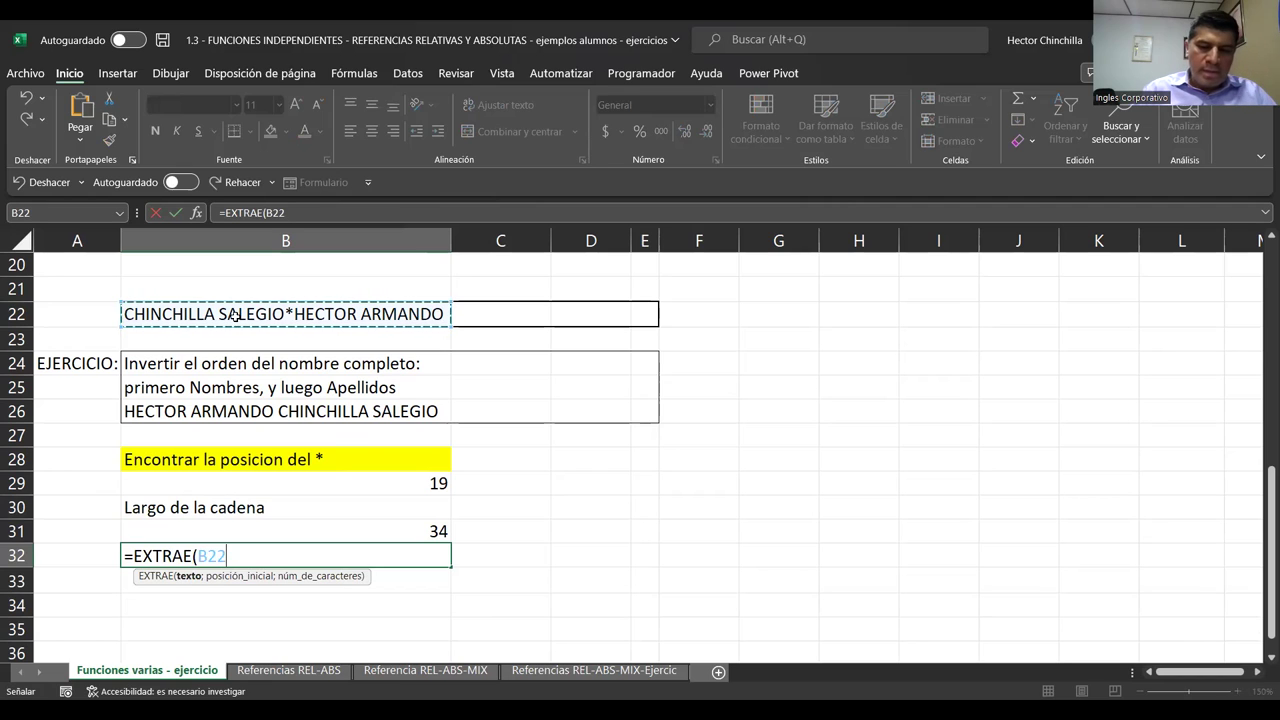
{"action": "type", "text": ";"}
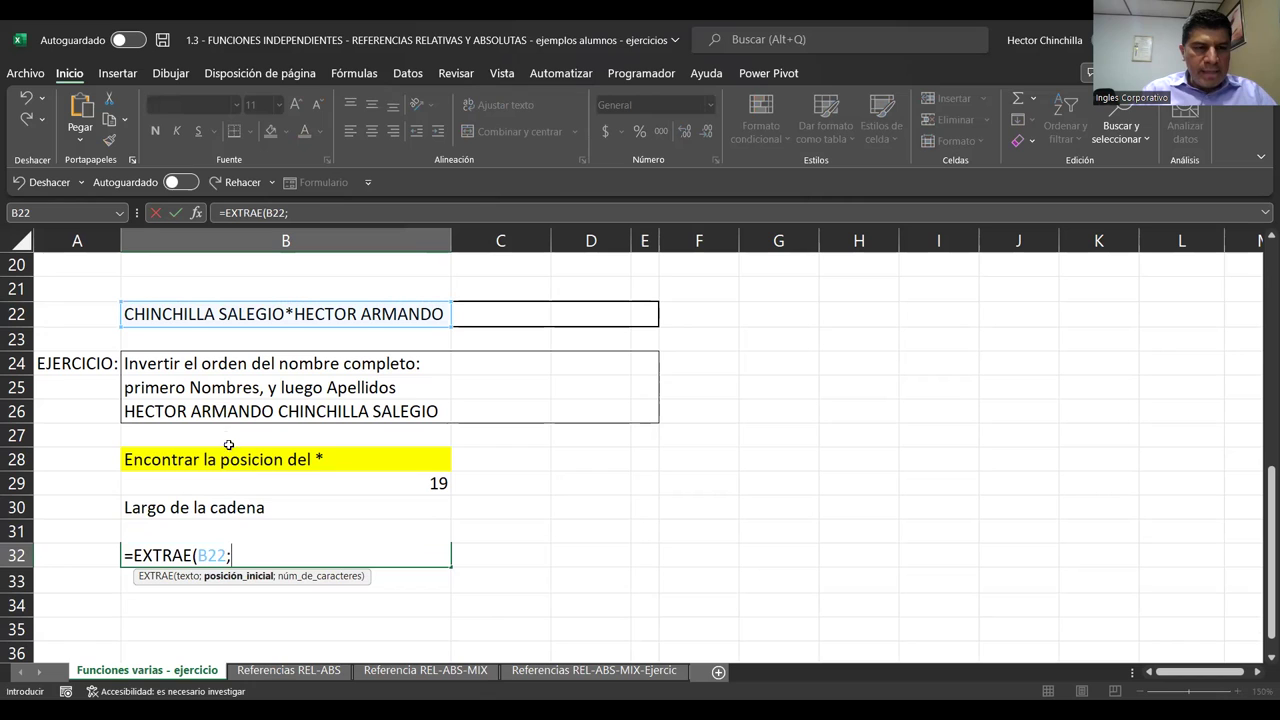
{"action": "left_click", "coordinate": [250, 478]}
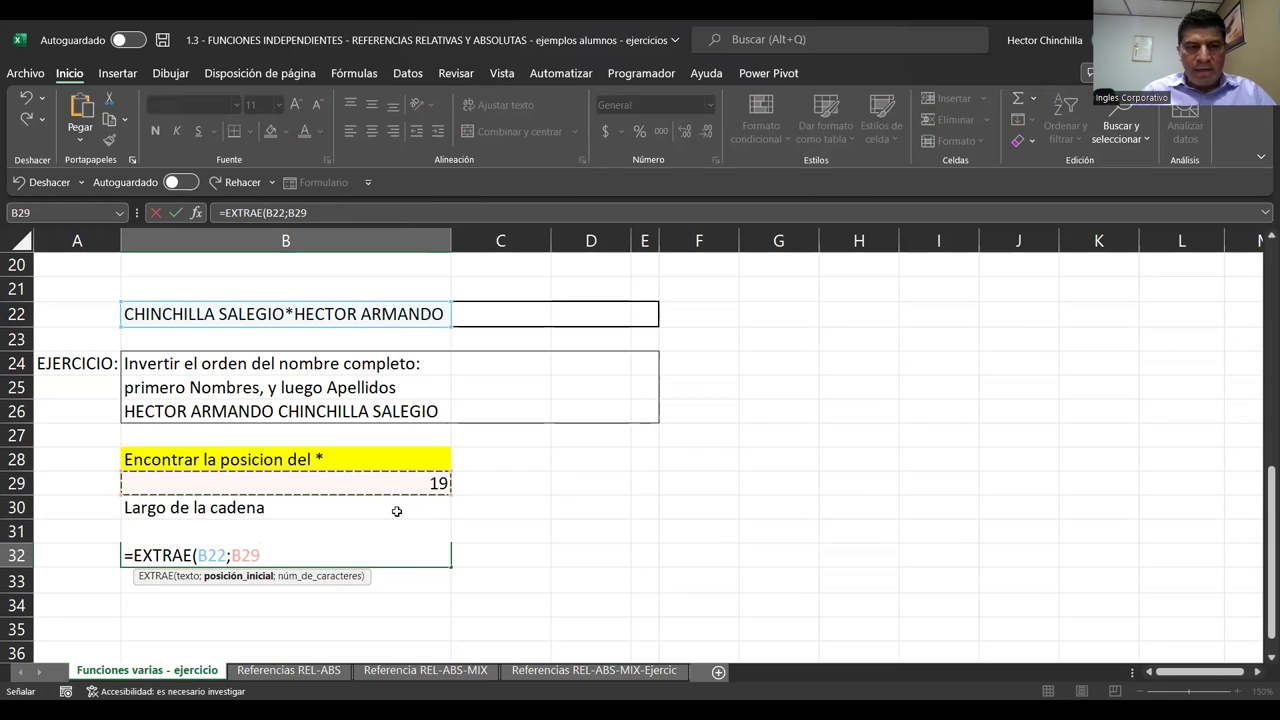
{"action": "type", "text": "+1"}
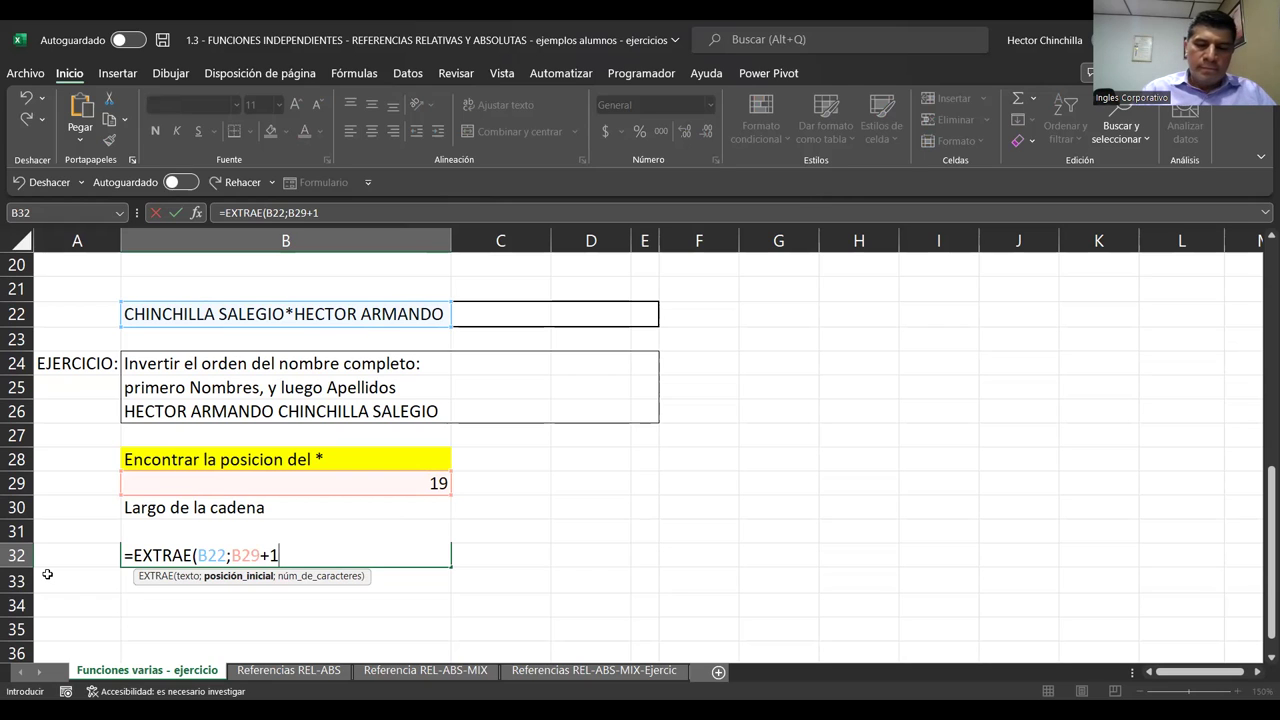
{"action": "type", "text": ";"}
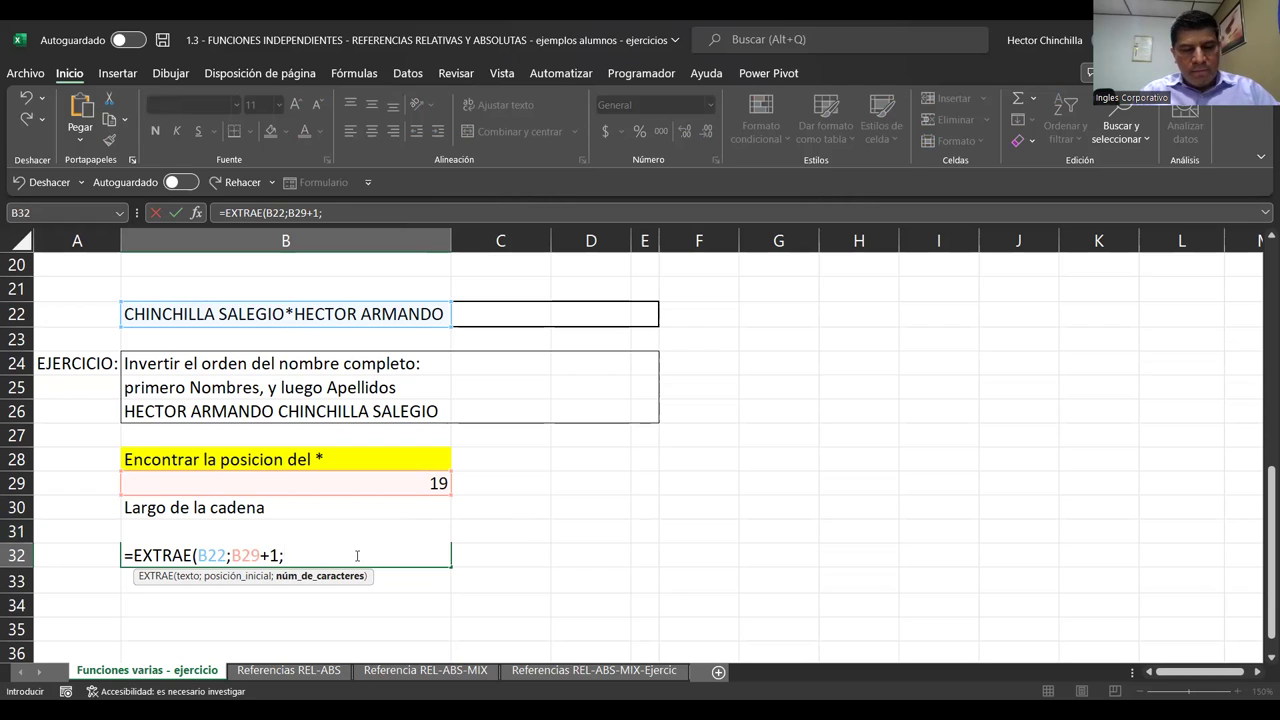
{"action": "type", "text": "B"}
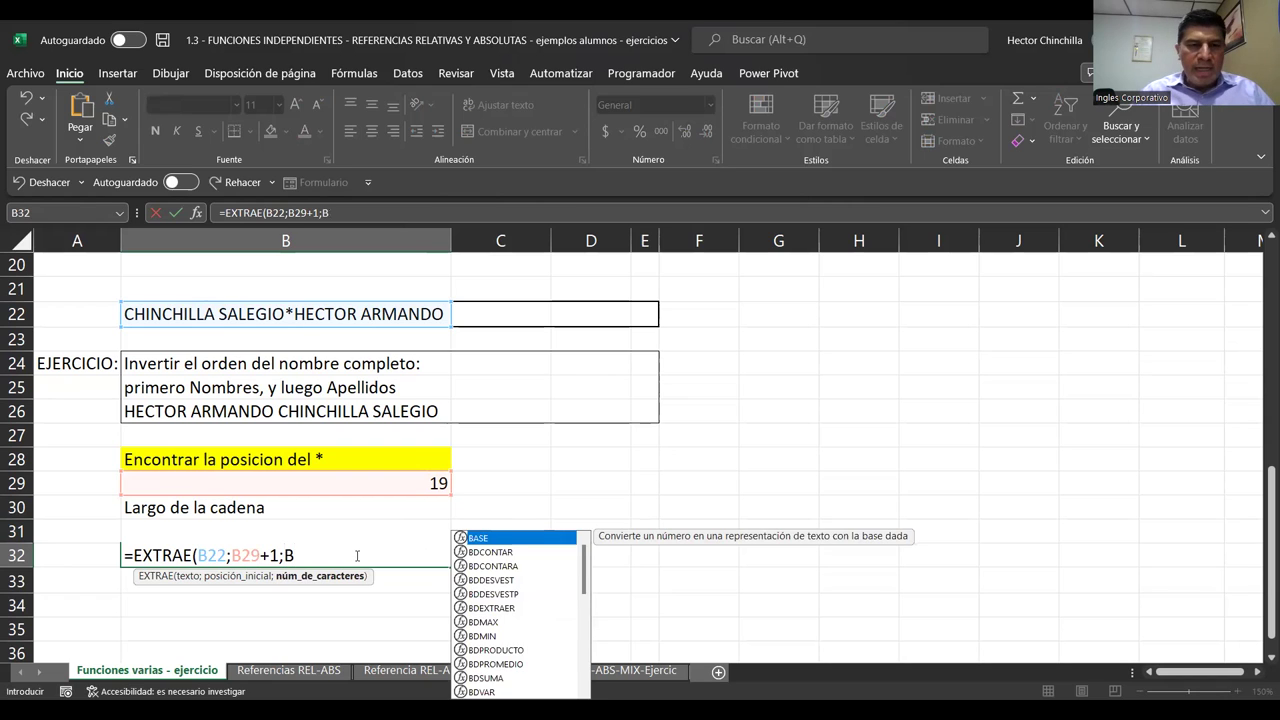
{"action": "type", "text": "31-"}
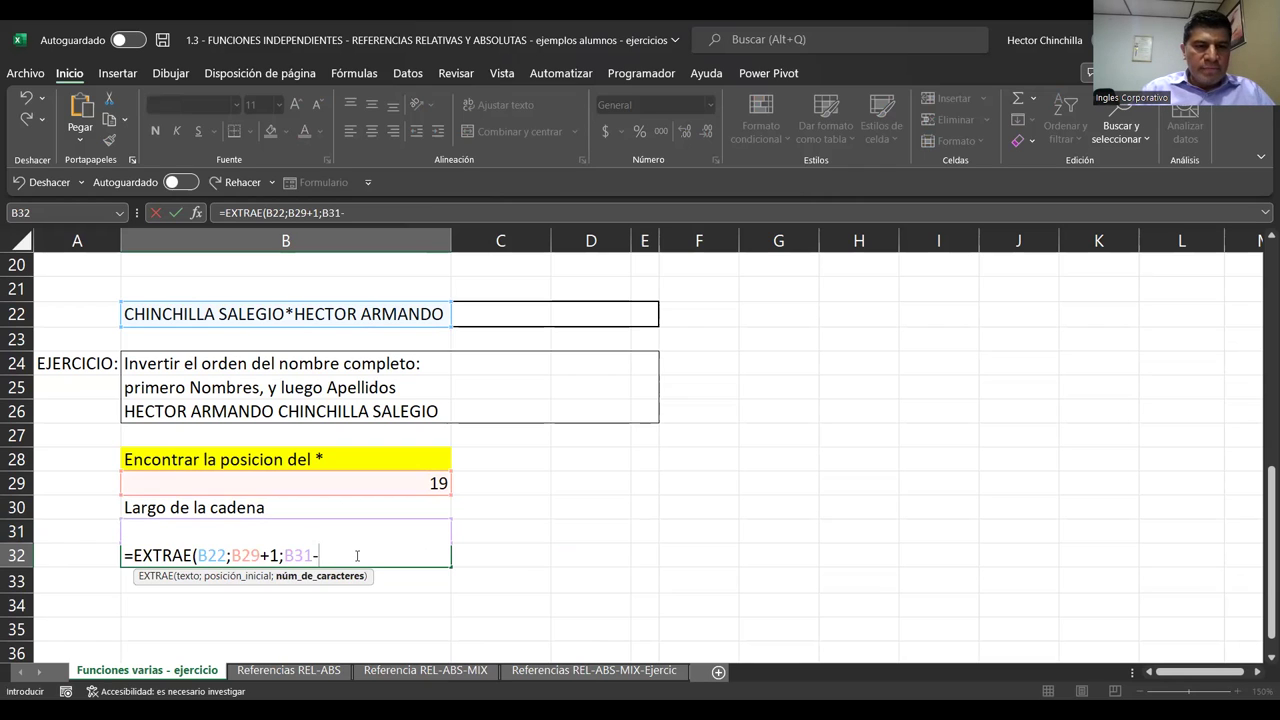
{"action": "left_click", "coordinate": [286, 484]}
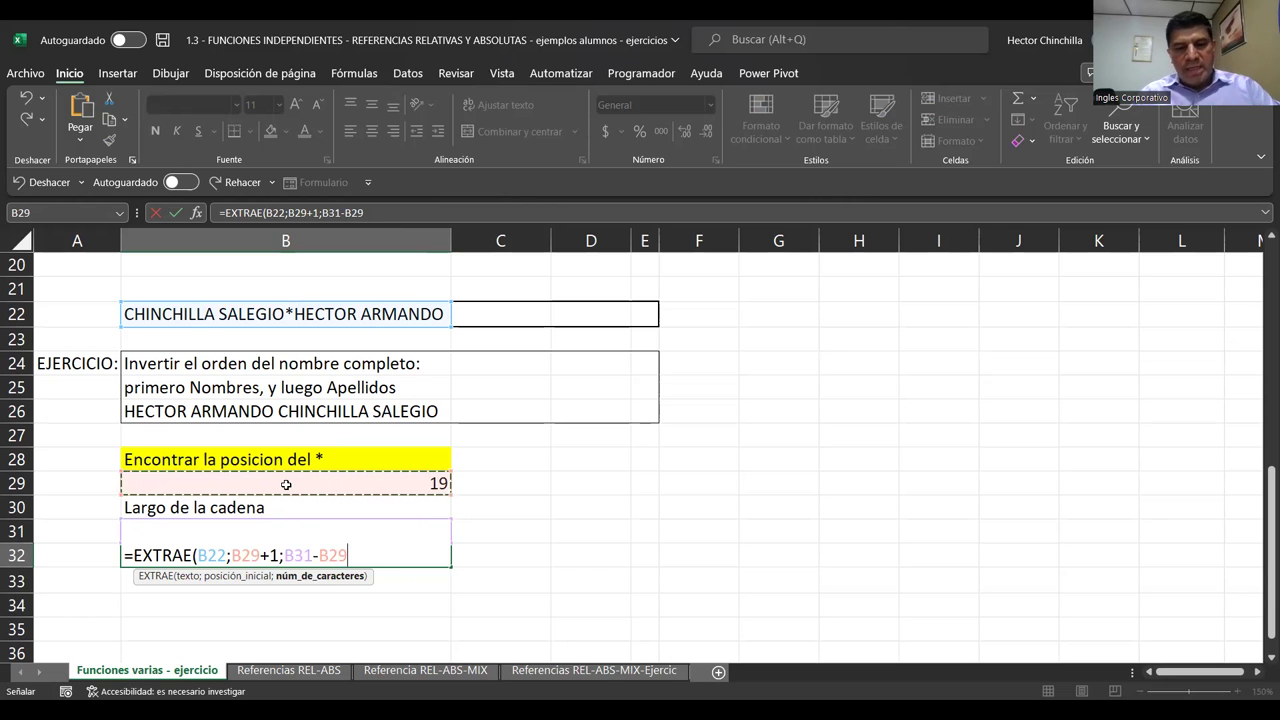
{"action": "type", "text": ")"}
{"action": "key", "text": "Return"}
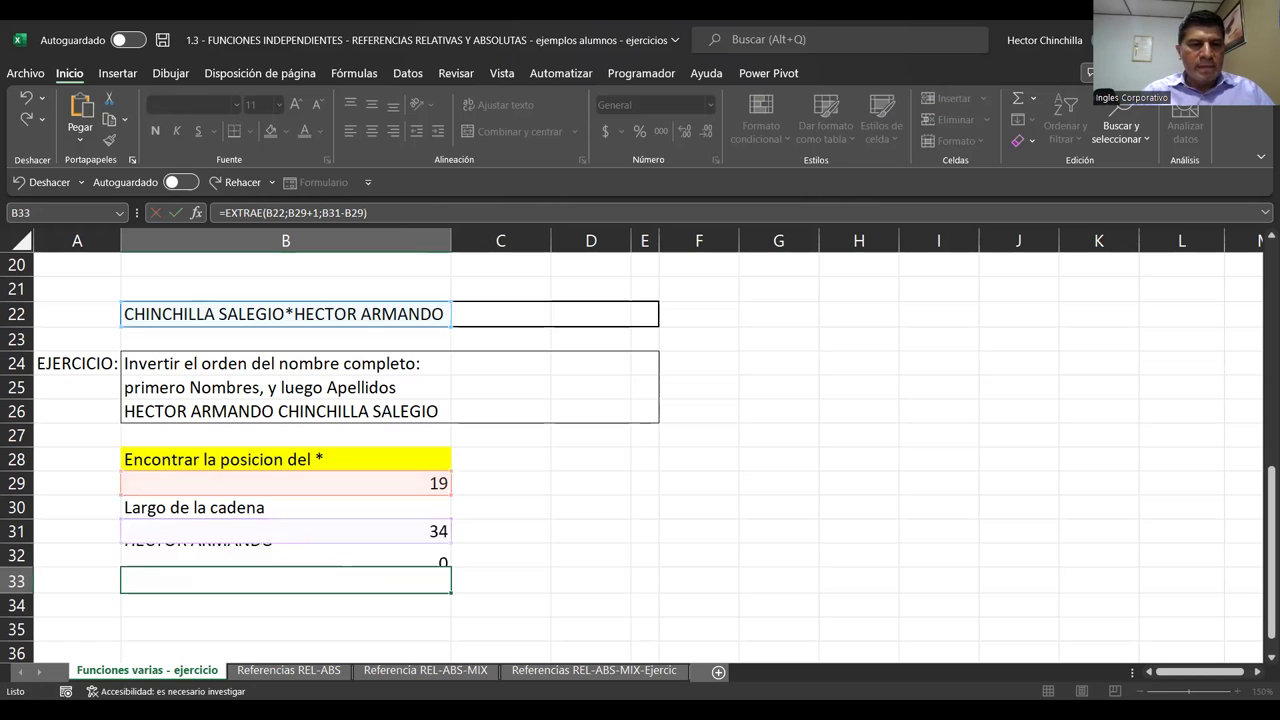
Review the ENCONTRAR and EXTRAE formulas, ending on B33
{"action": "key", "text": "Up"}
{"action": "key", "text": "Up"}
{"action": "key", "text": "Up"}
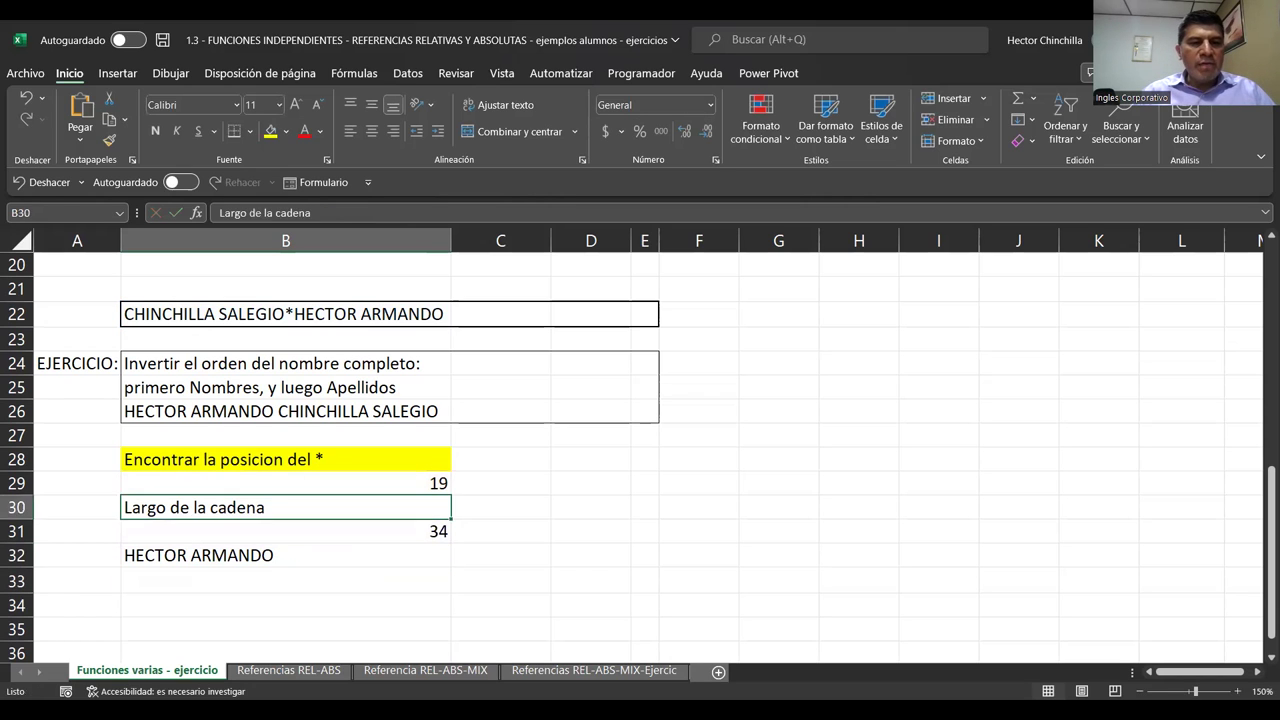
{"action": "key", "text": "Up"}
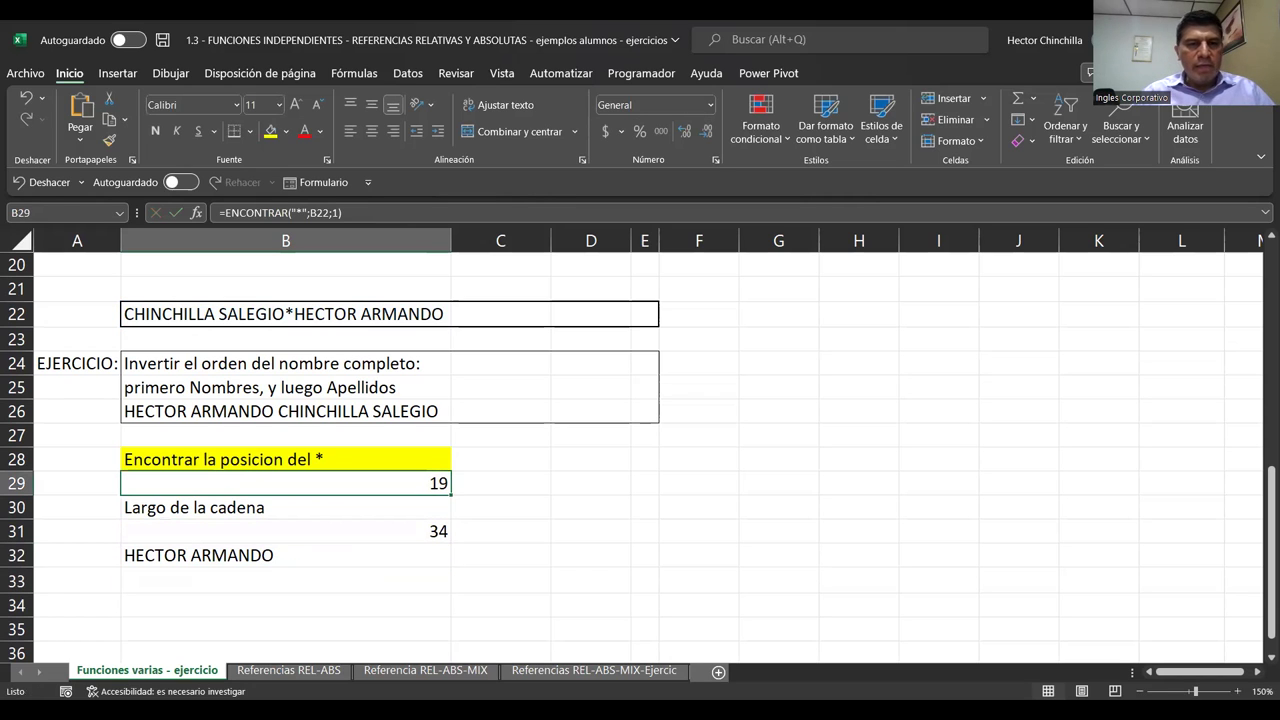
{"action": "key", "text": "Up"}
{"action": "key", "text": "Up"}
{"action": "key", "text": "Up"}
{"action": "left_click", "coordinate": [286, 554]}
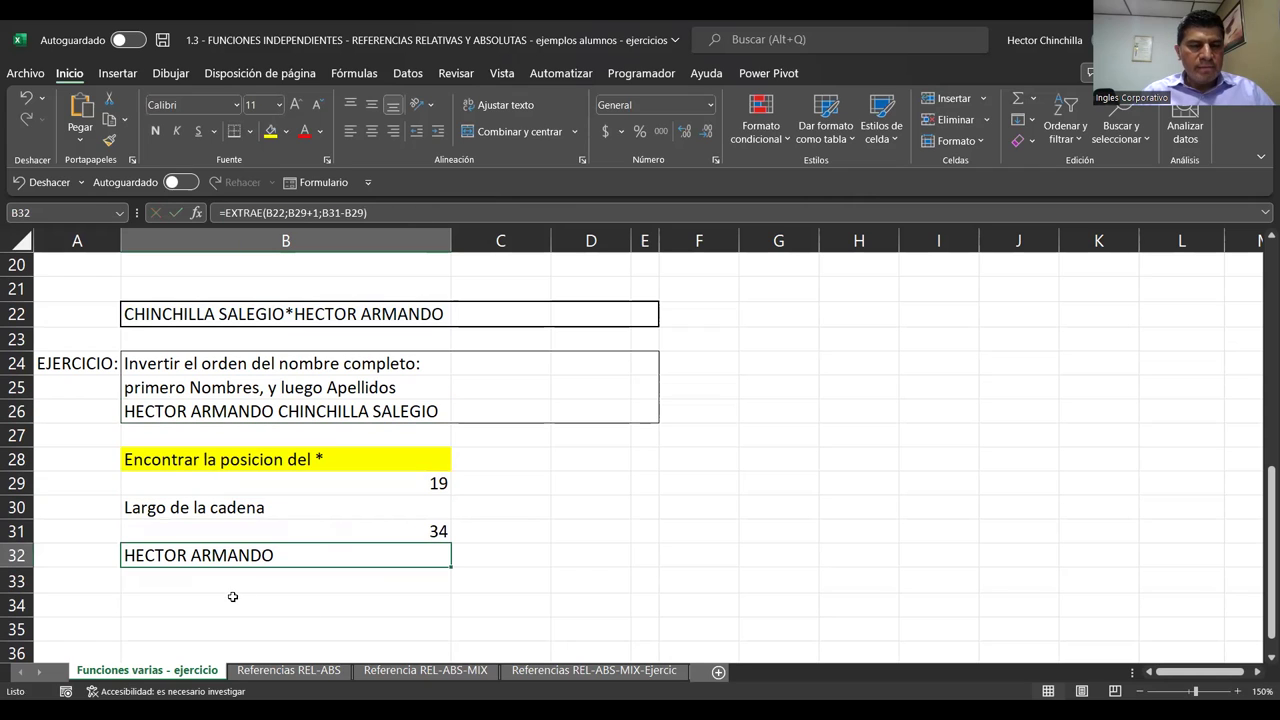
{"action": "key", "text": "Down"}
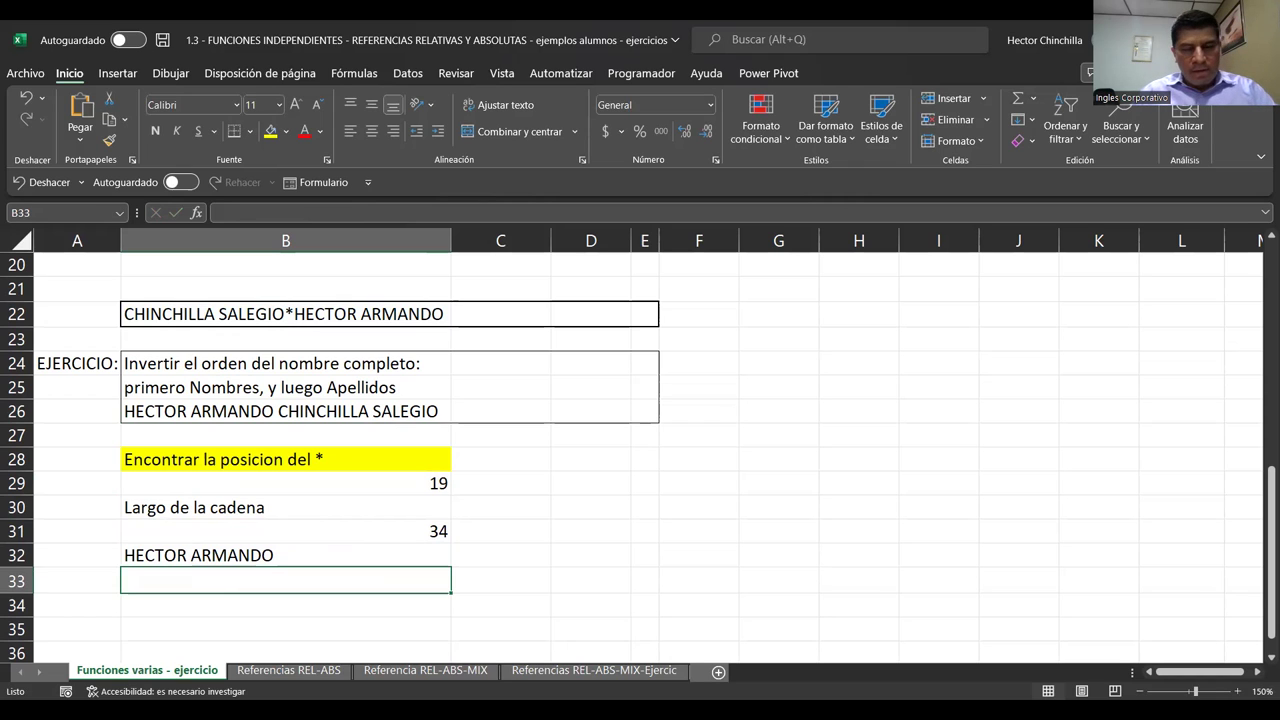
Enter =EXTRAE(B22;1;B29-1) in B33 to return the surnames before the asterisk
{"action": "type", "text": "="}
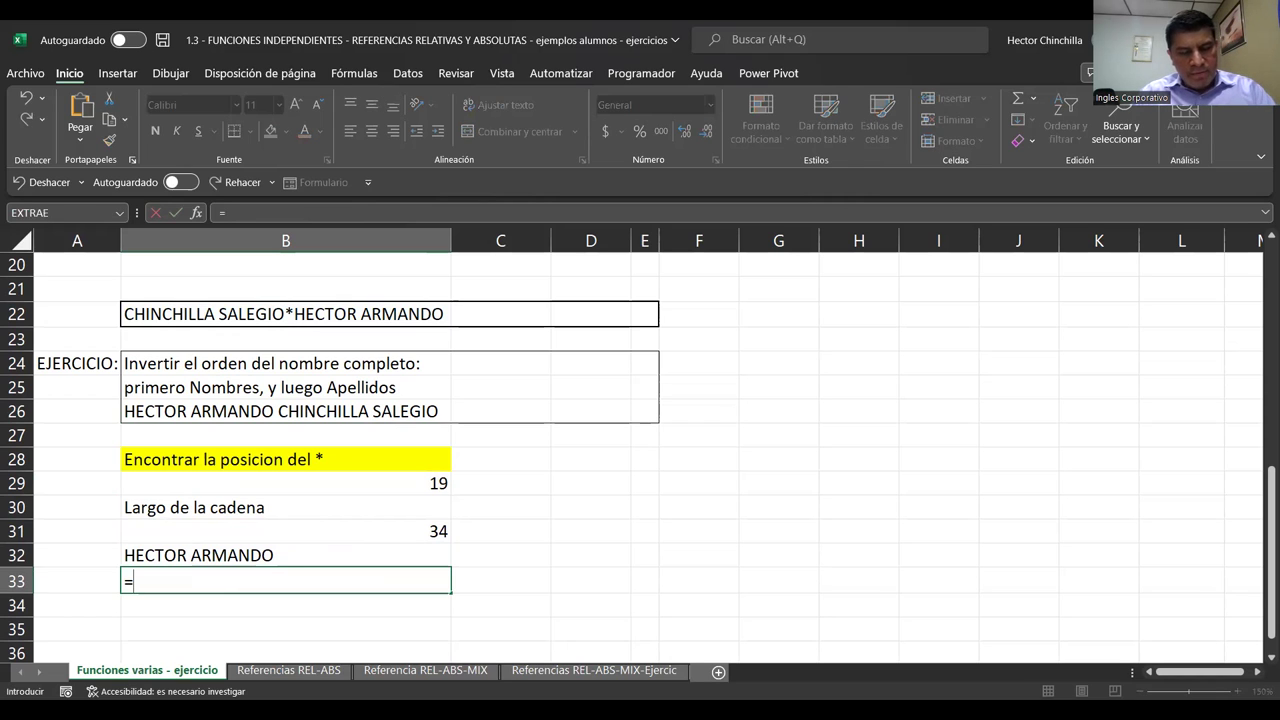
{"action": "type", "text": "EXTRAE"}
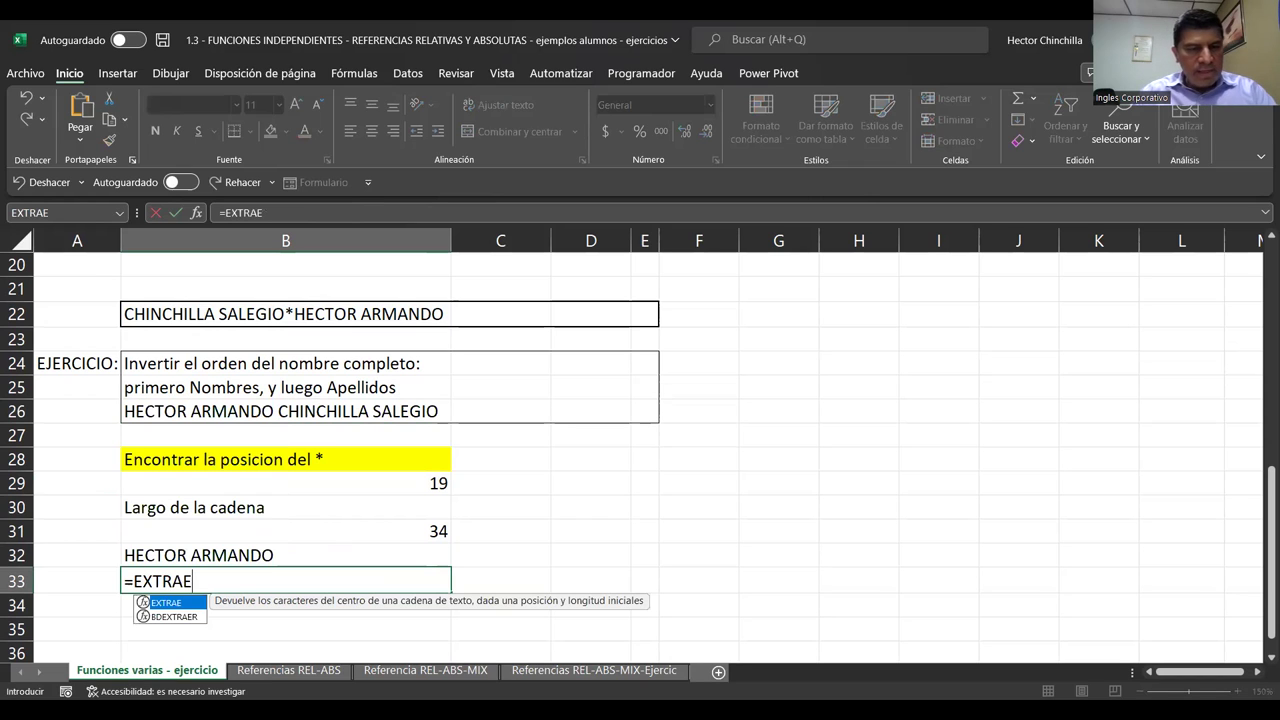
{"action": "type", "text": "("}
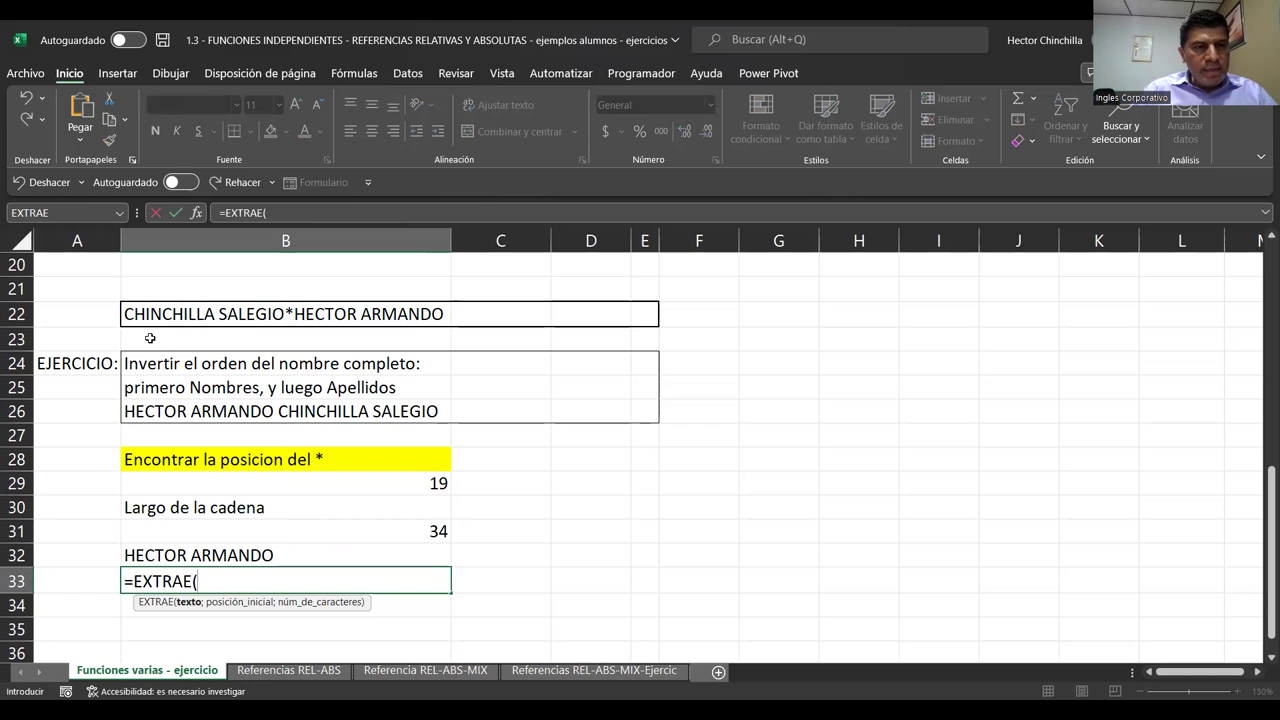
{"action": "left_click", "coordinate": [155, 317]}
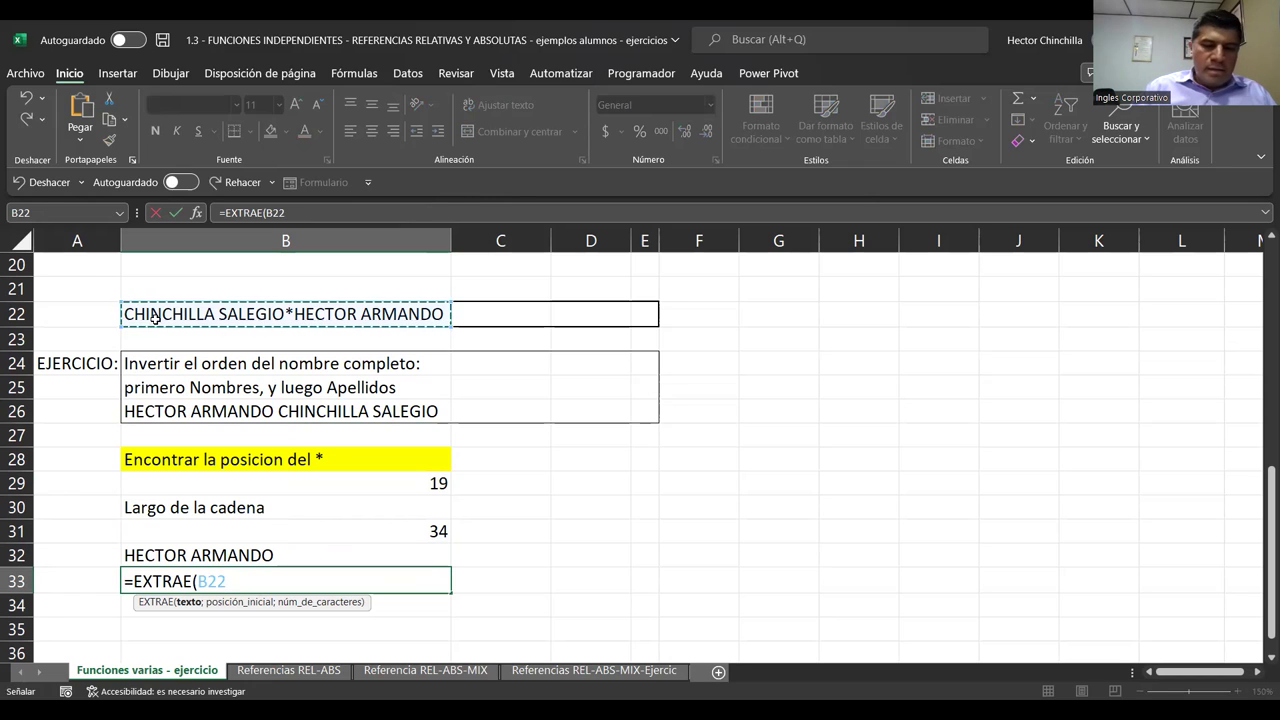
{"action": "type", "text": ";1"}
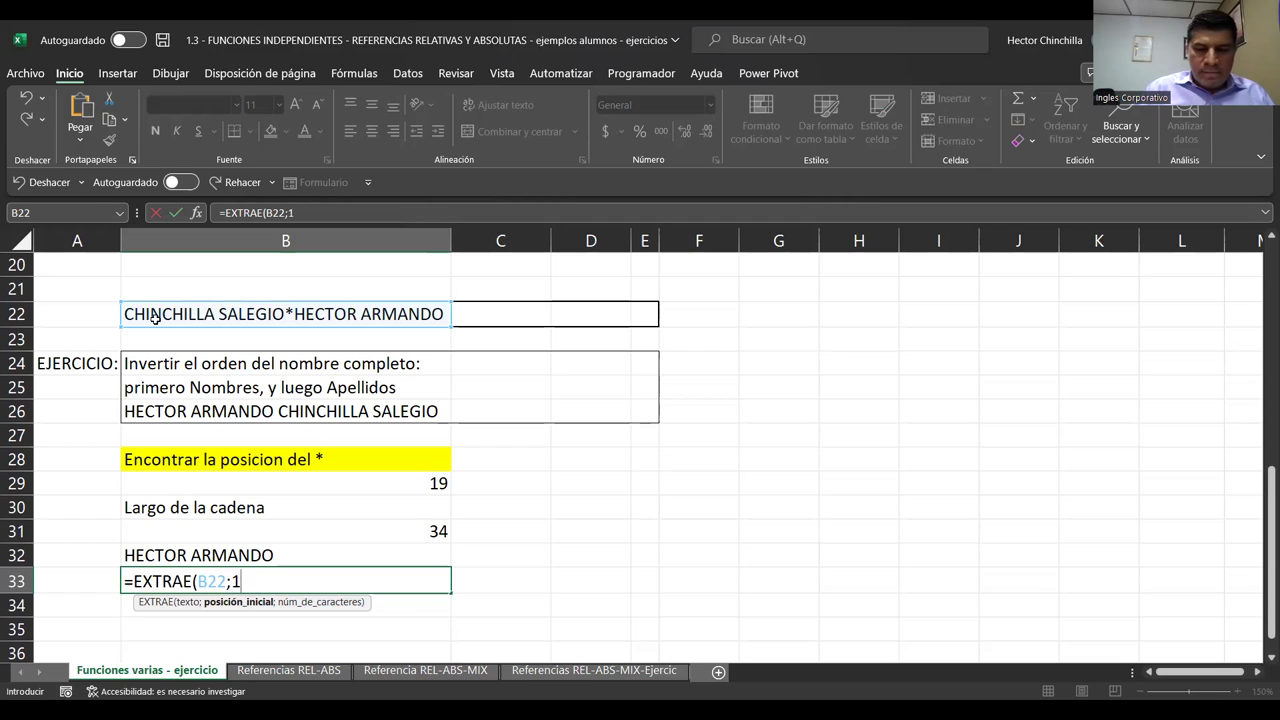
{"action": "type", "text": ";"}
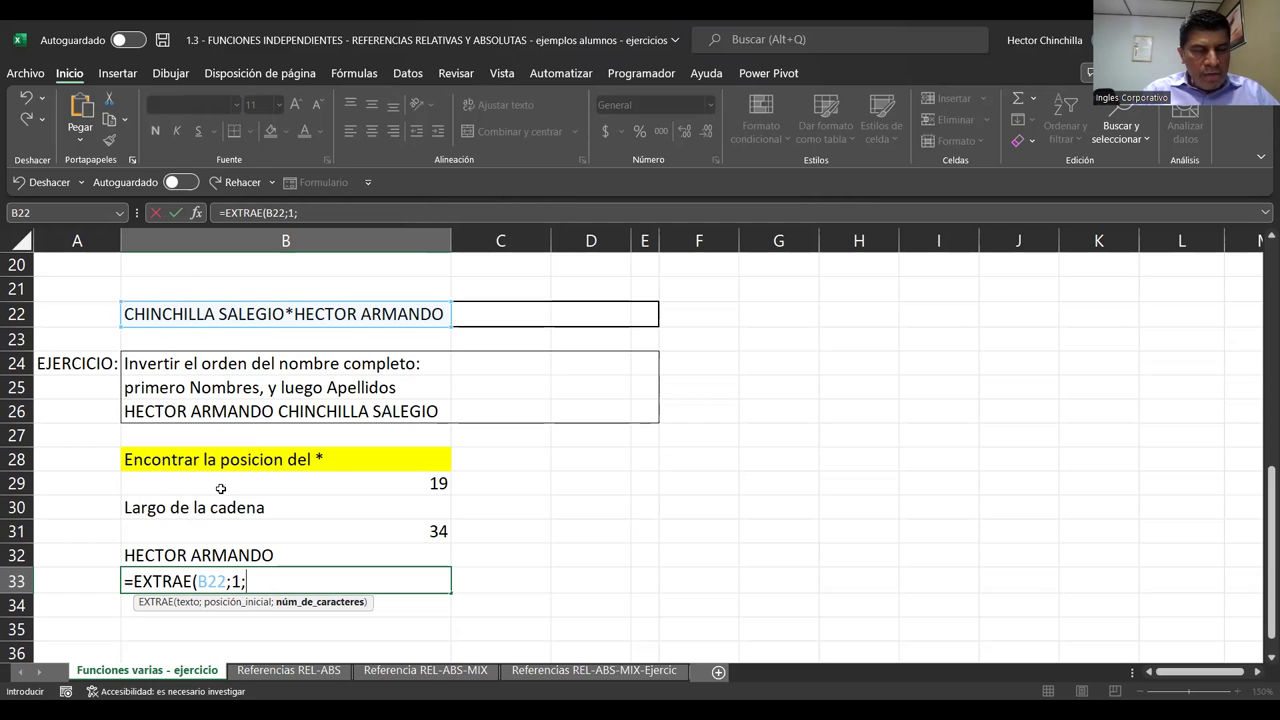
{"action": "left_click", "coordinate": [221, 486]}
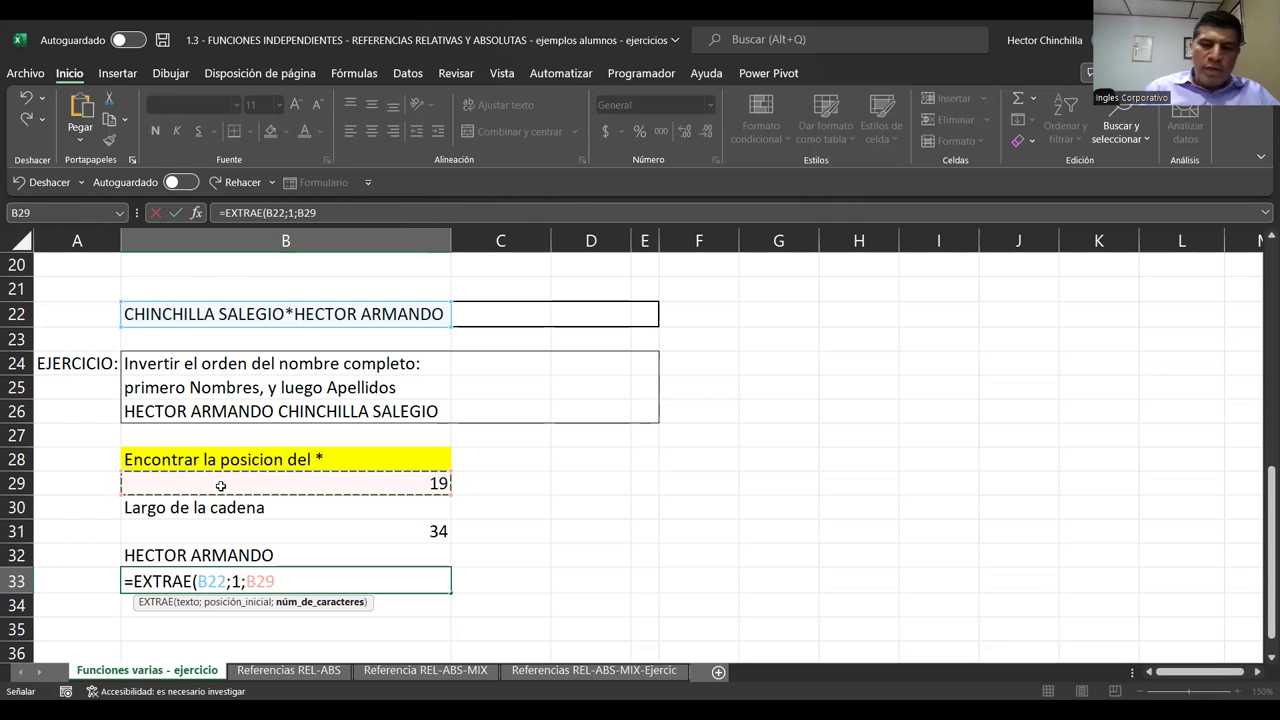
{"action": "type", "text": "-1)"}
{"action": "key", "text": "Return"}
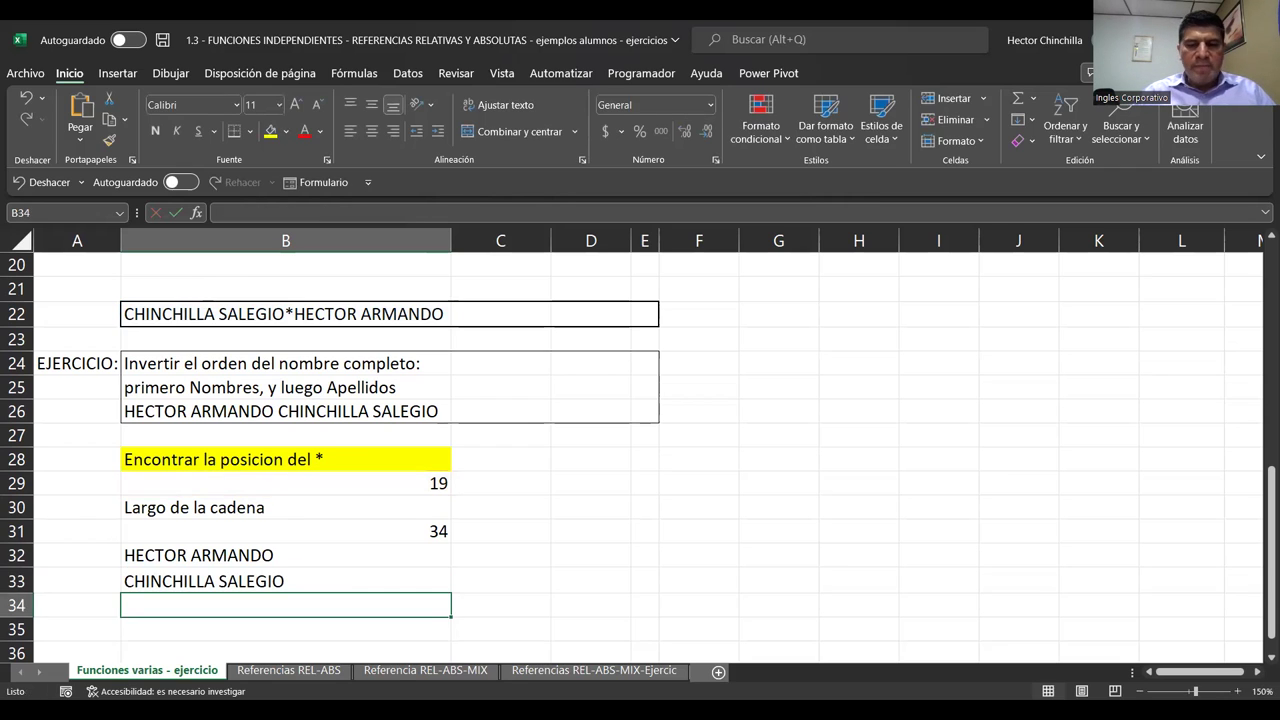
{"action": "key", "text": "Down"}
{"action": "key", "text": "Up"}
{"action": "key", "text": "Up"}
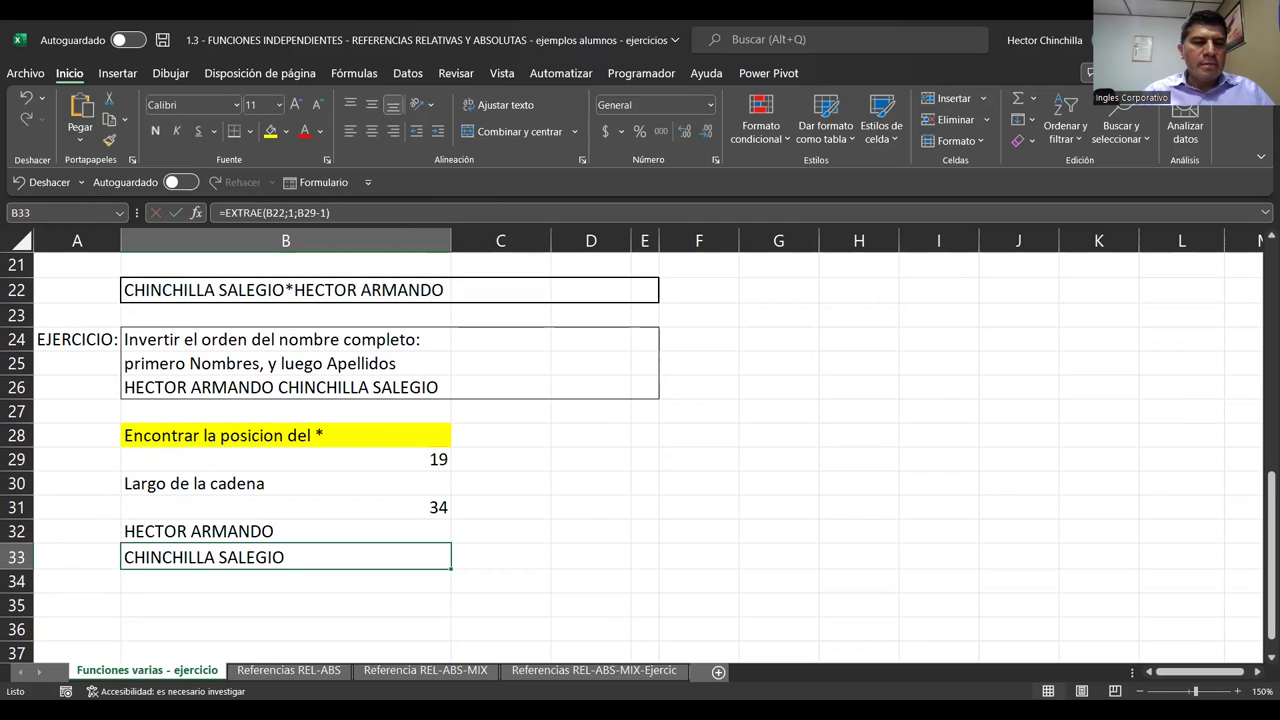
{"action": "key", "text": "Up"}
{"action": "key", "text": "Down"}
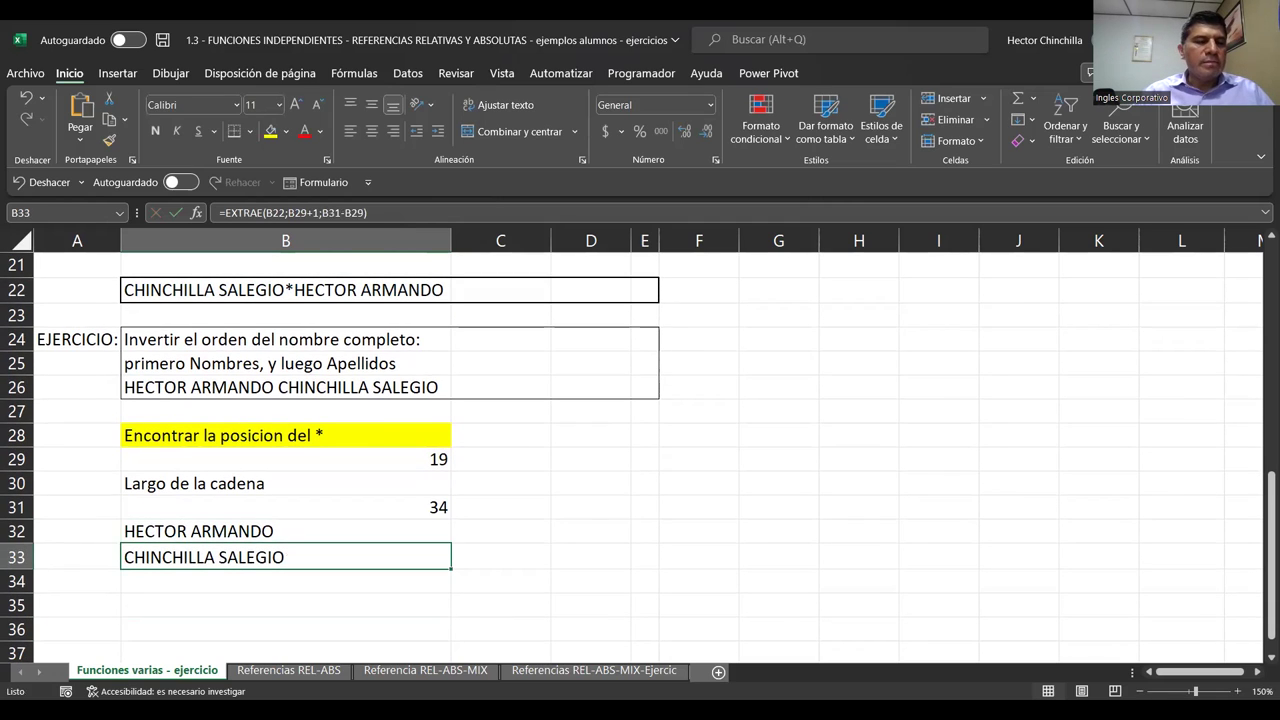
{"action": "key", "text": "Down"}
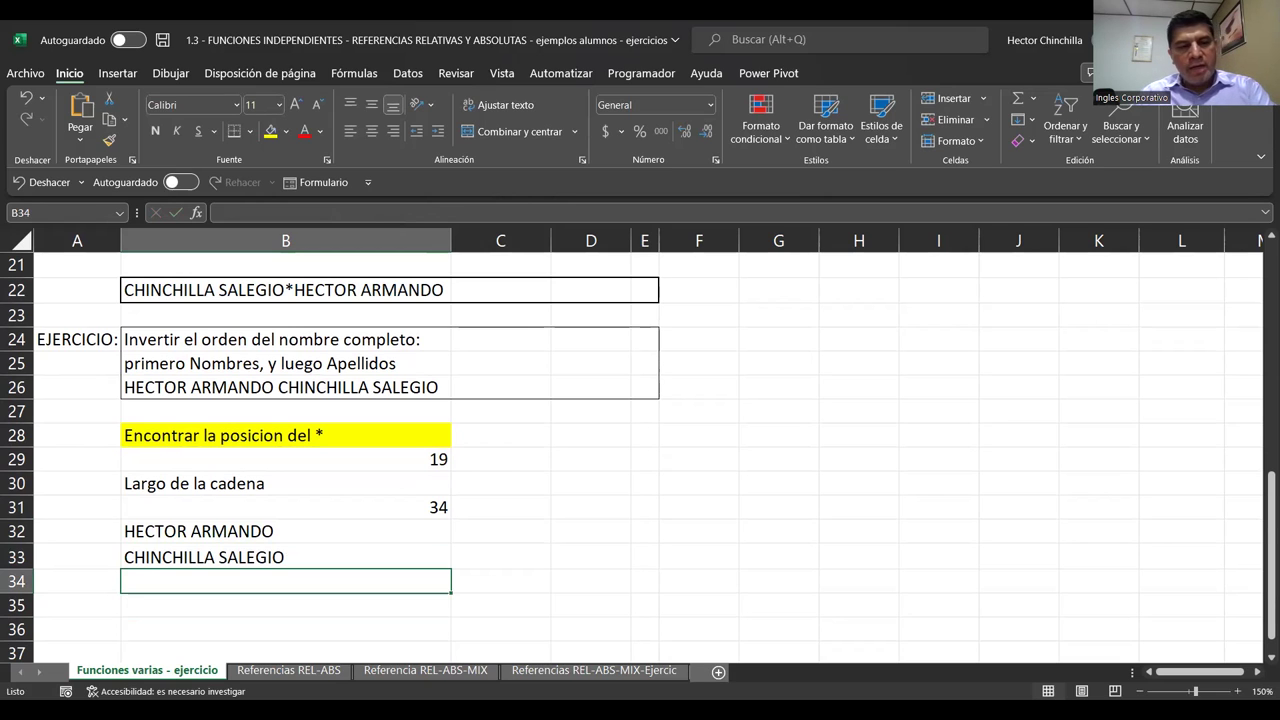
Join the names in B34 with =VALORATEXTO(B32)&VALORATEXTO(B33) and fill it yellow
{"action": "type", "text": "="}
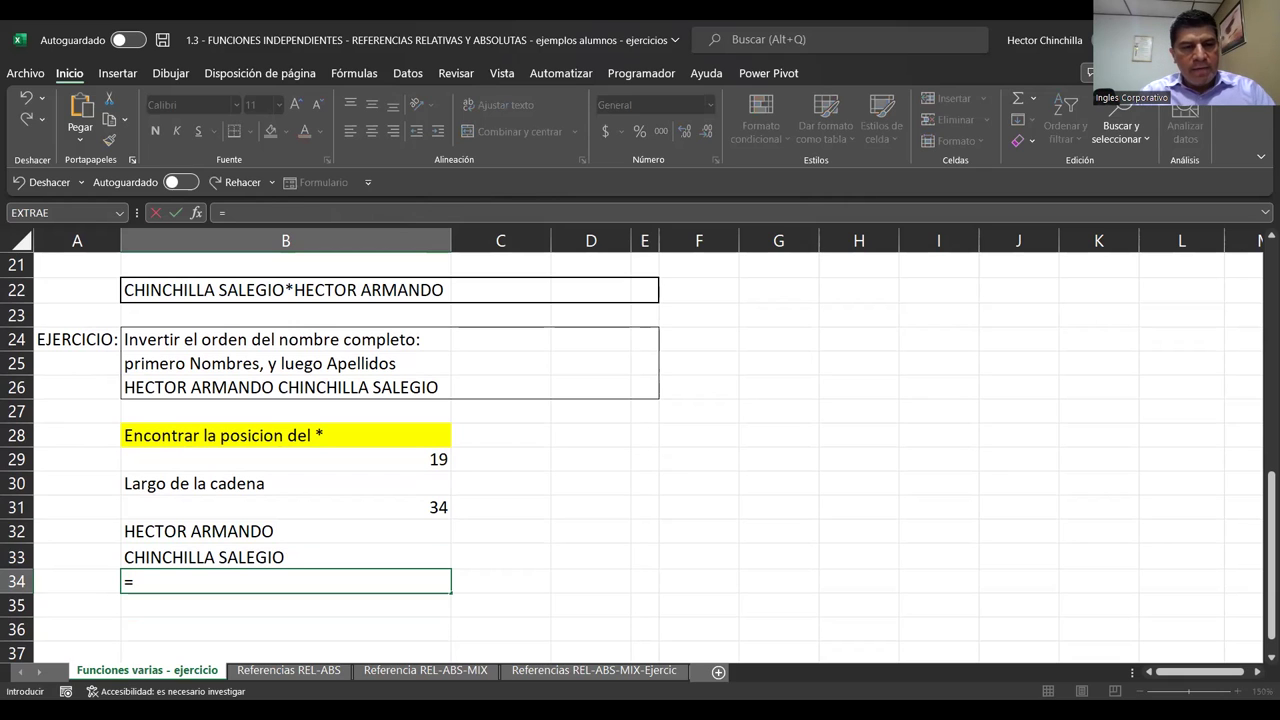
{"action": "type", "text": "VA"}
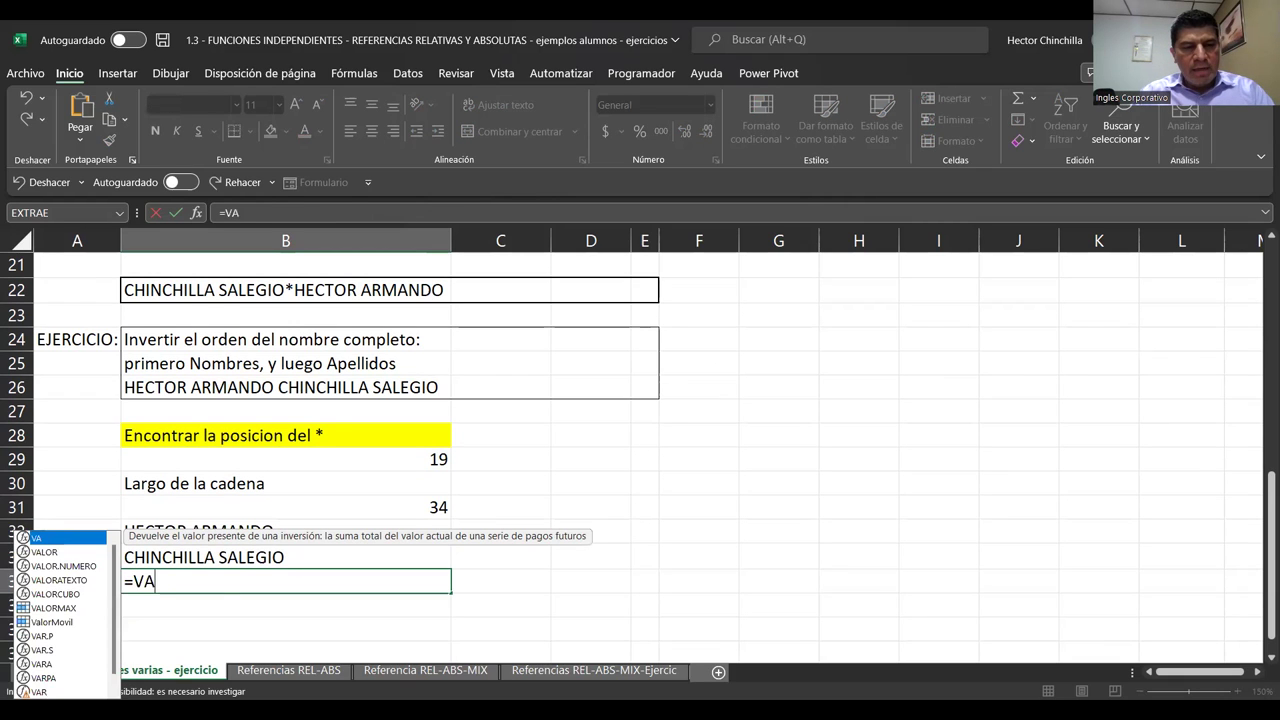
{"action": "type", "text": "LORTEXT"}
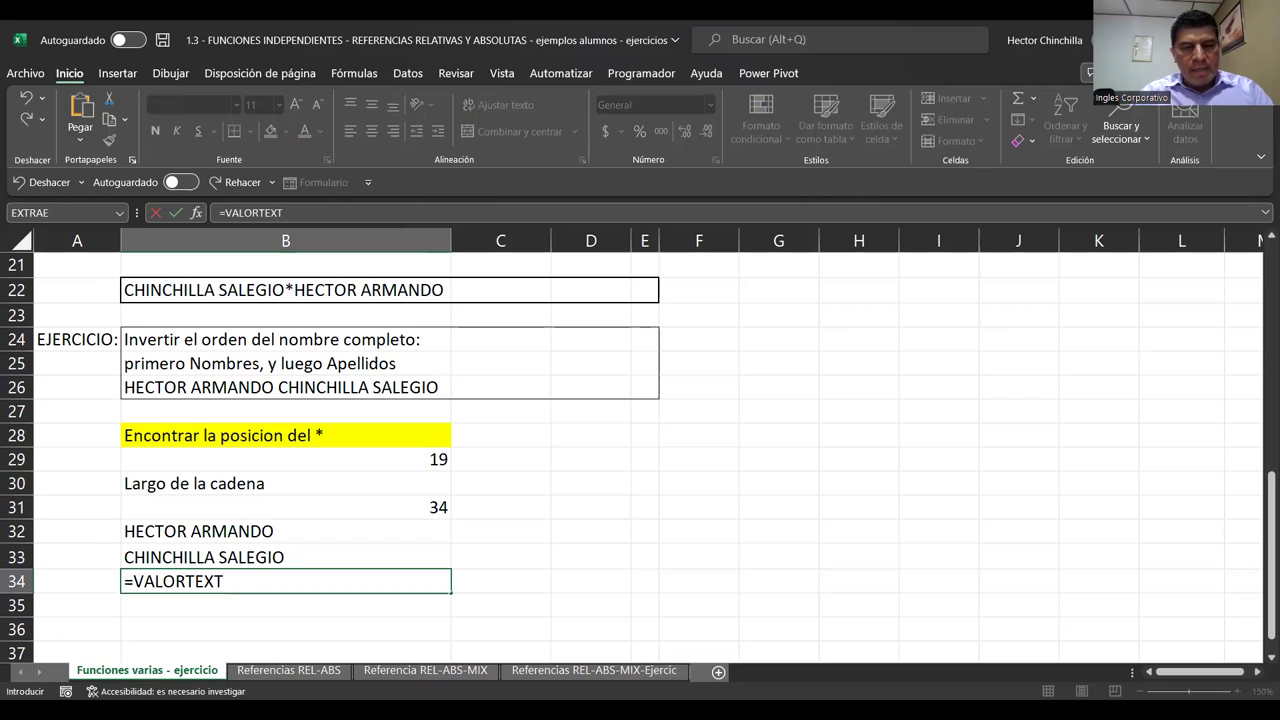
{"action": "type", "text": "O"}
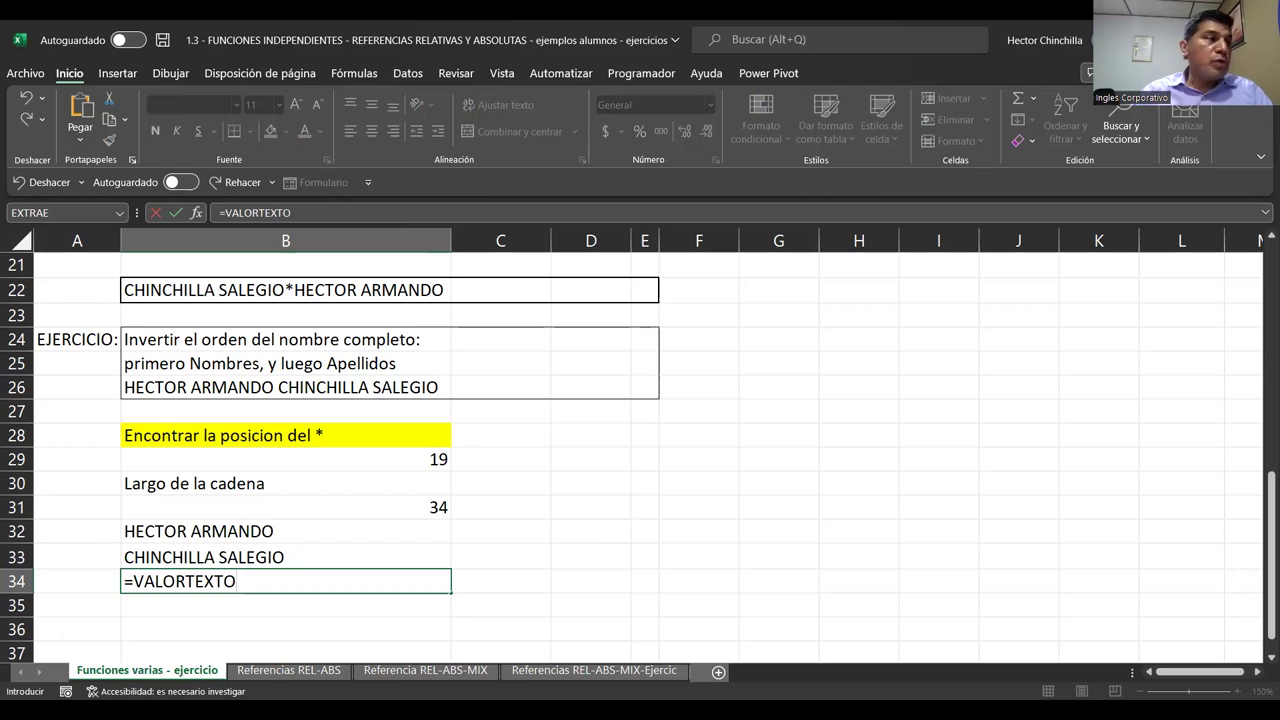
{"action": "type", "text": "("}
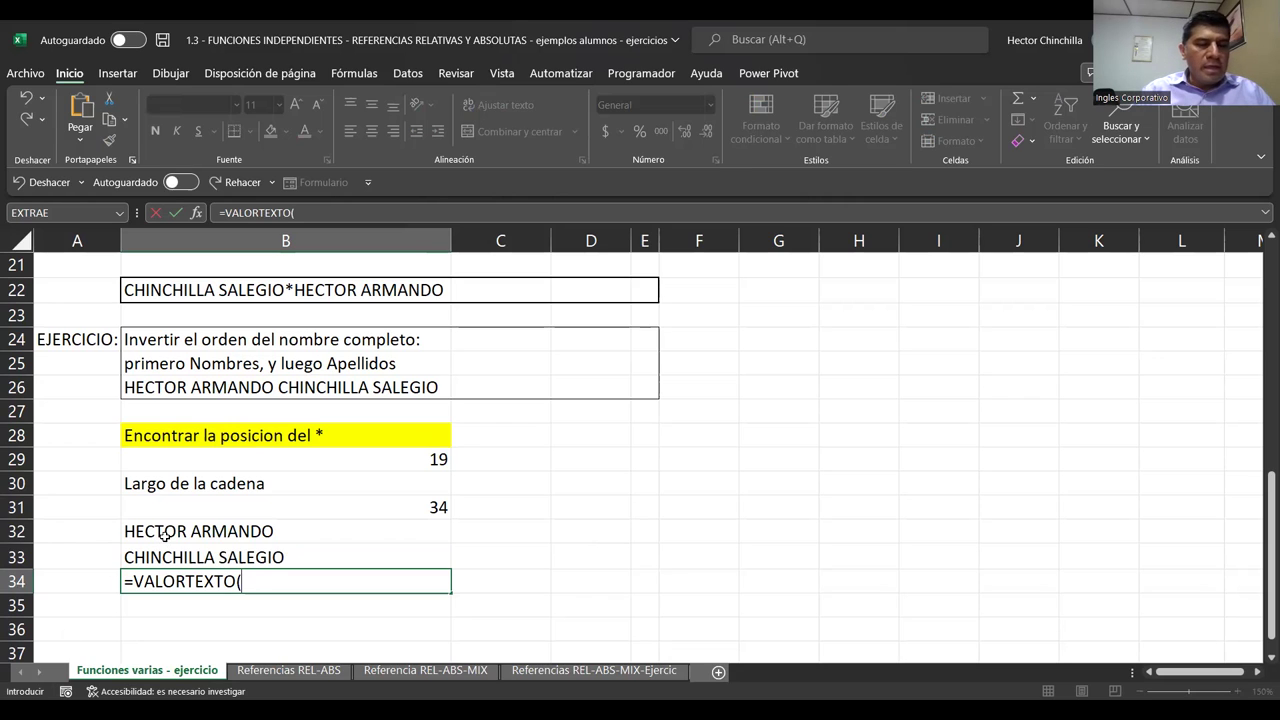
{"action": "left_click", "coordinate": [165, 535]}
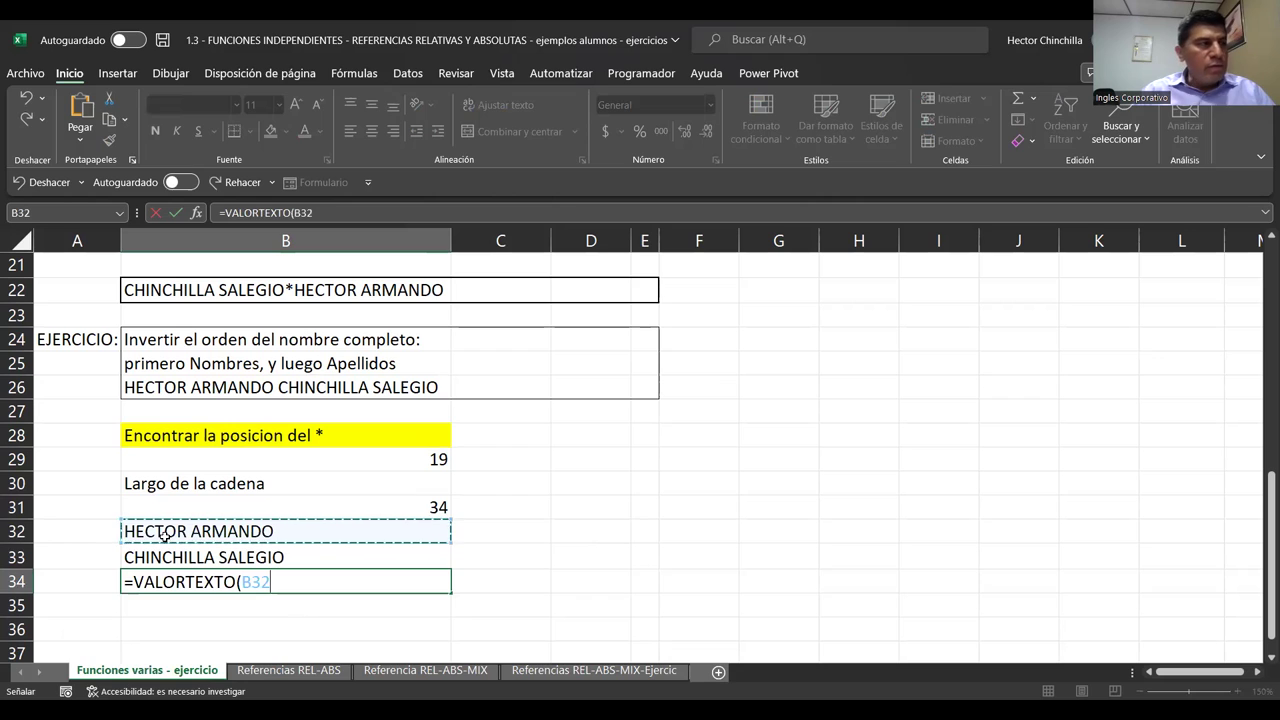
{"action": "type", "text": ")"}
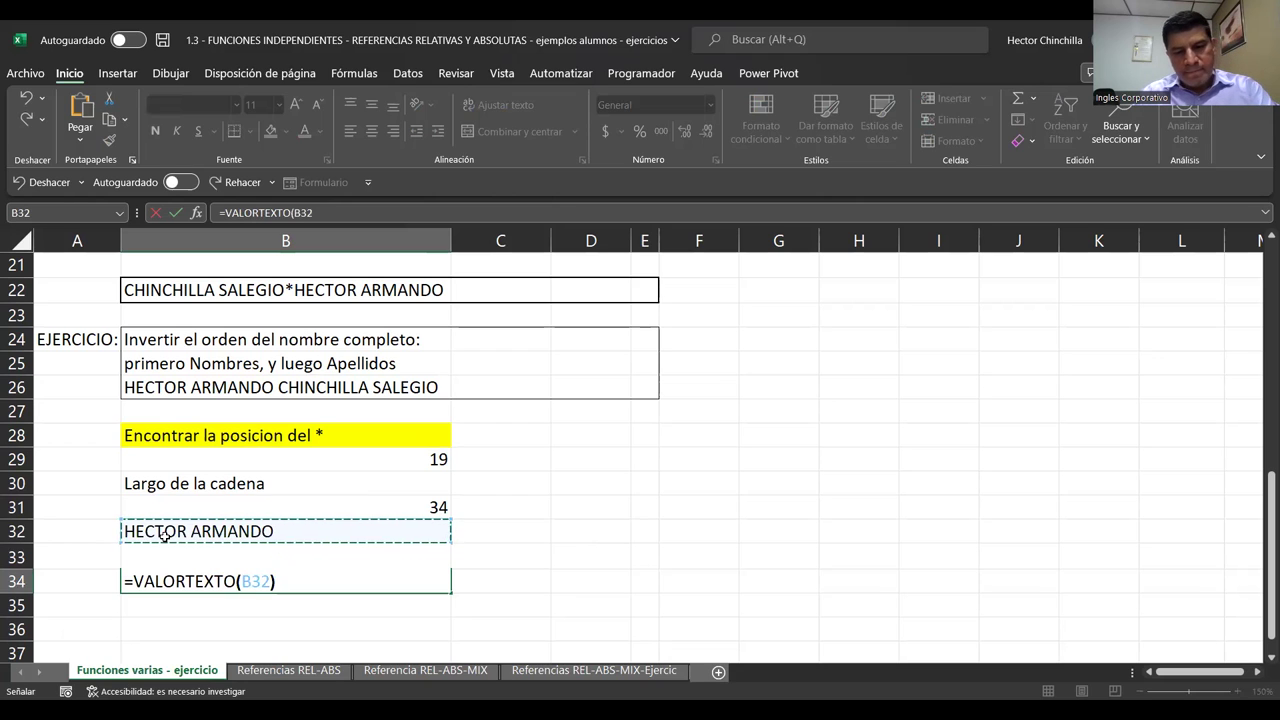
{"action": "type", "text": "&"}
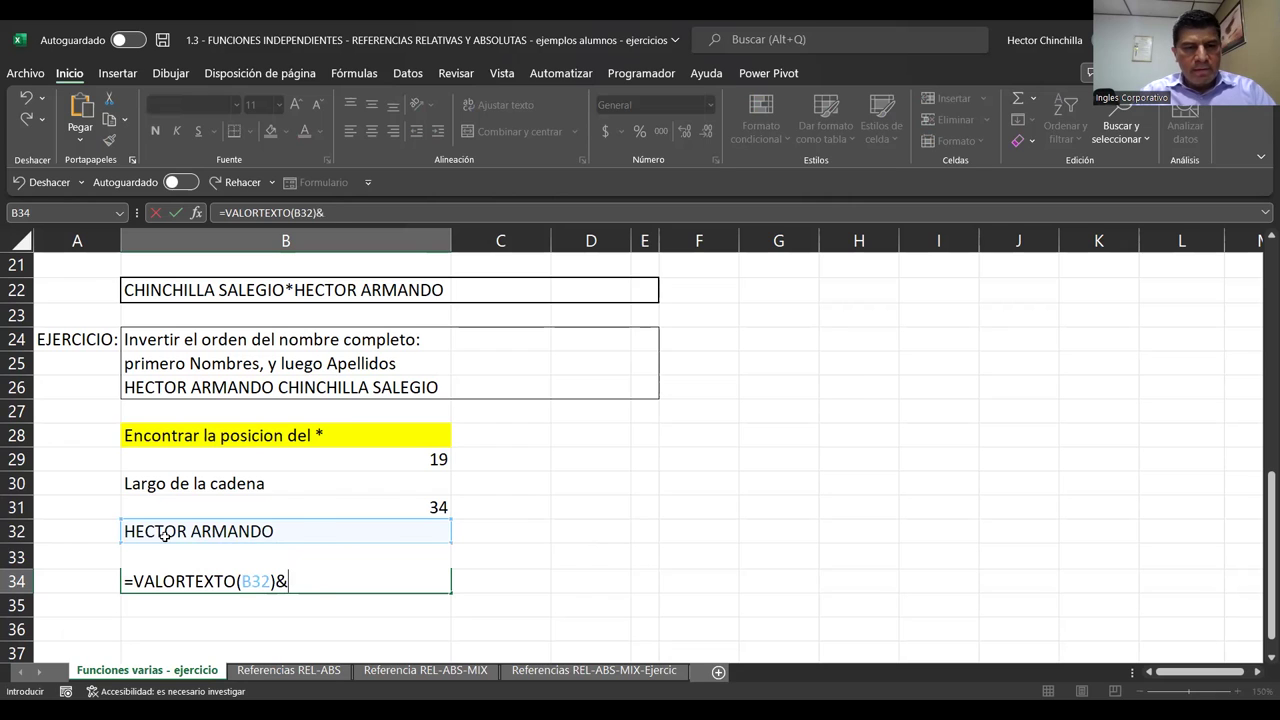
{"action": "type", "text": "VALOR"}
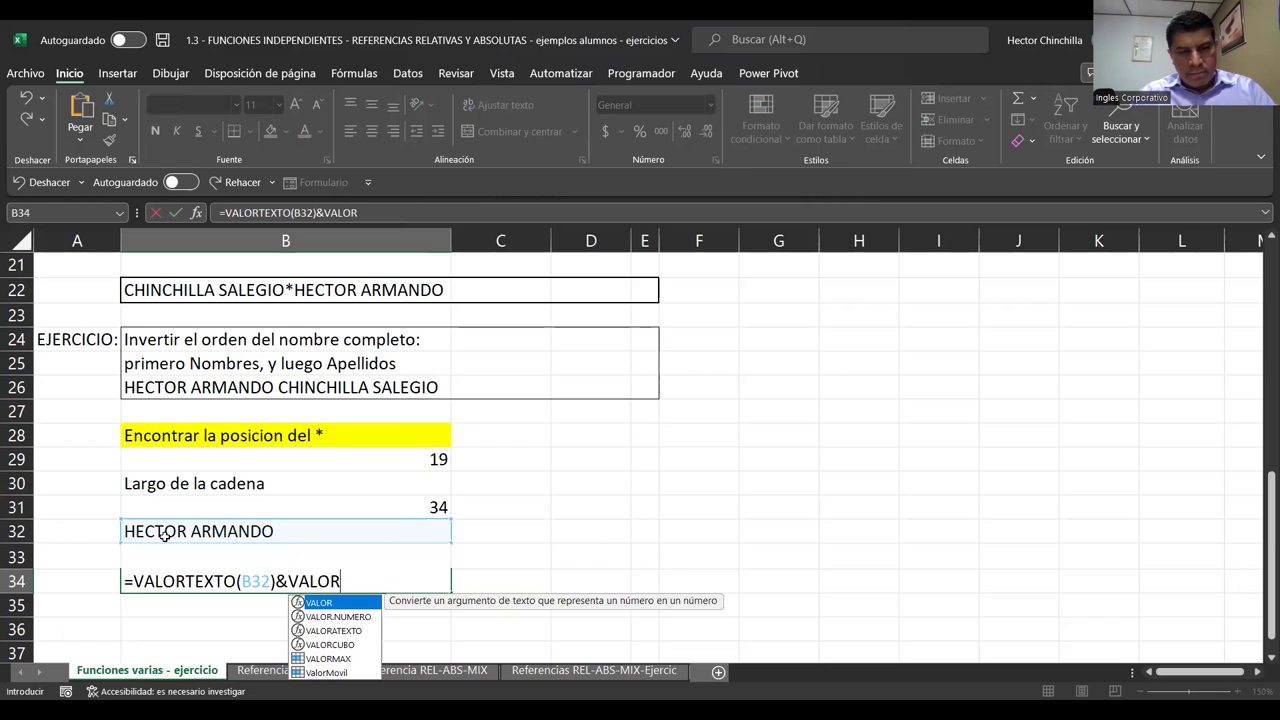
{"action": "type", "text": "ATEXTO"}
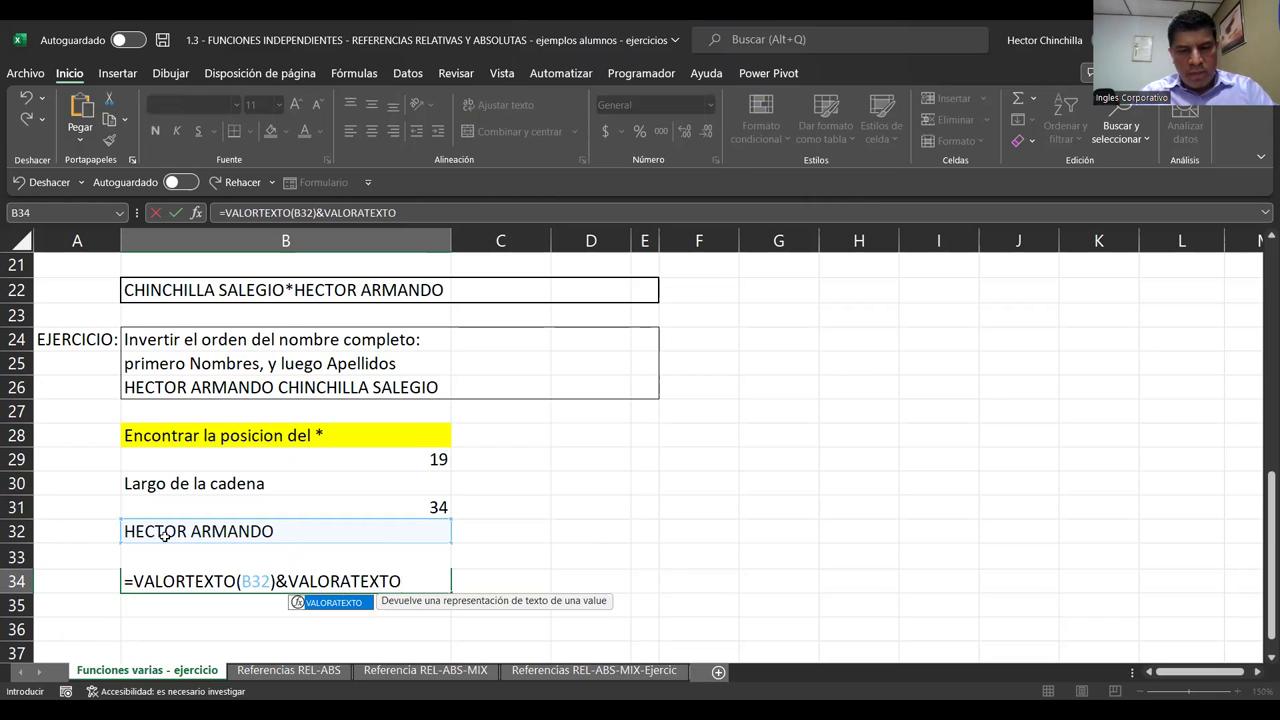
{"action": "type", "text": "("}
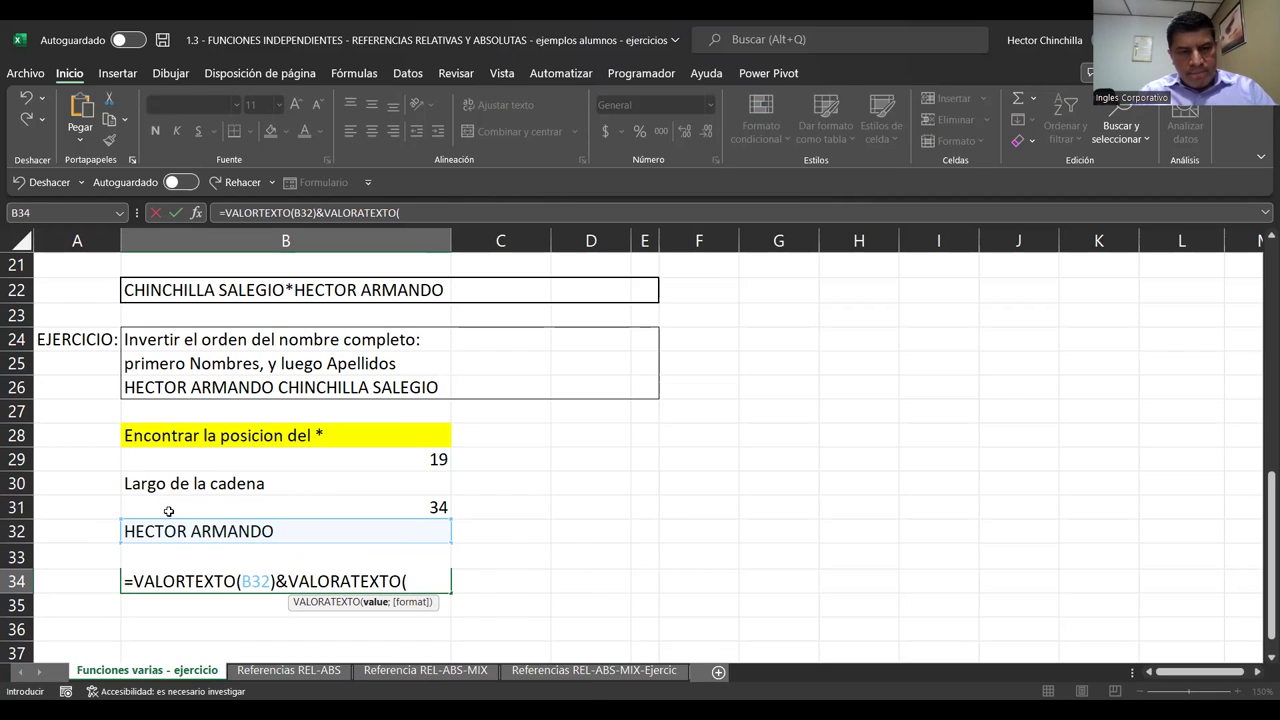
{"action": "type", "text": "B33"}
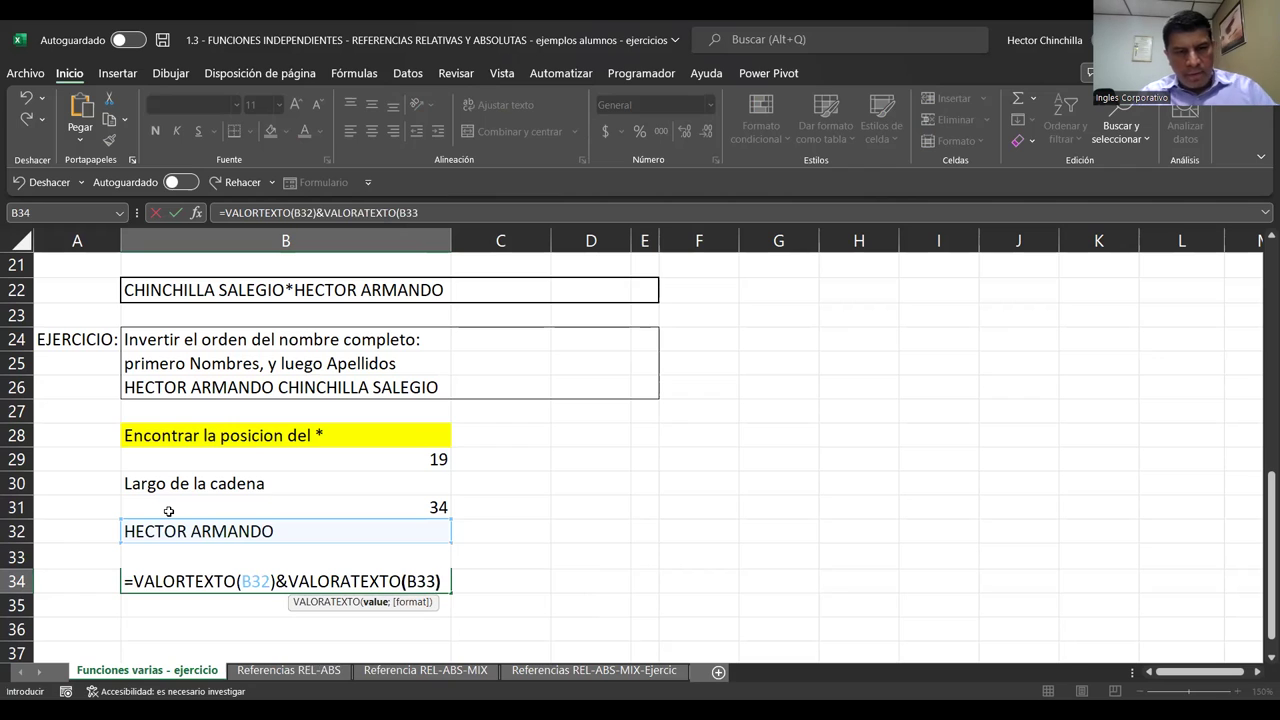
{"action": "type", "text": ")"}
{"action": "left_click", "coordinate": [188, 581]}
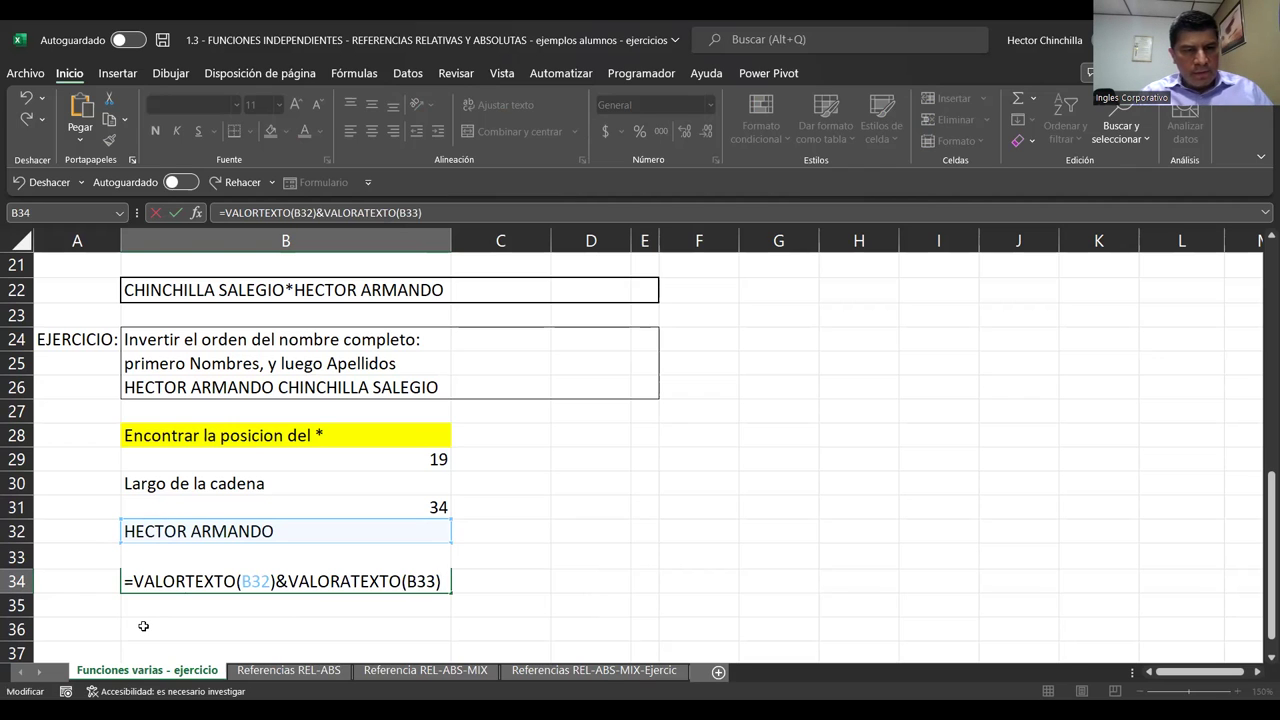
{"action": "type", "text": "A"}
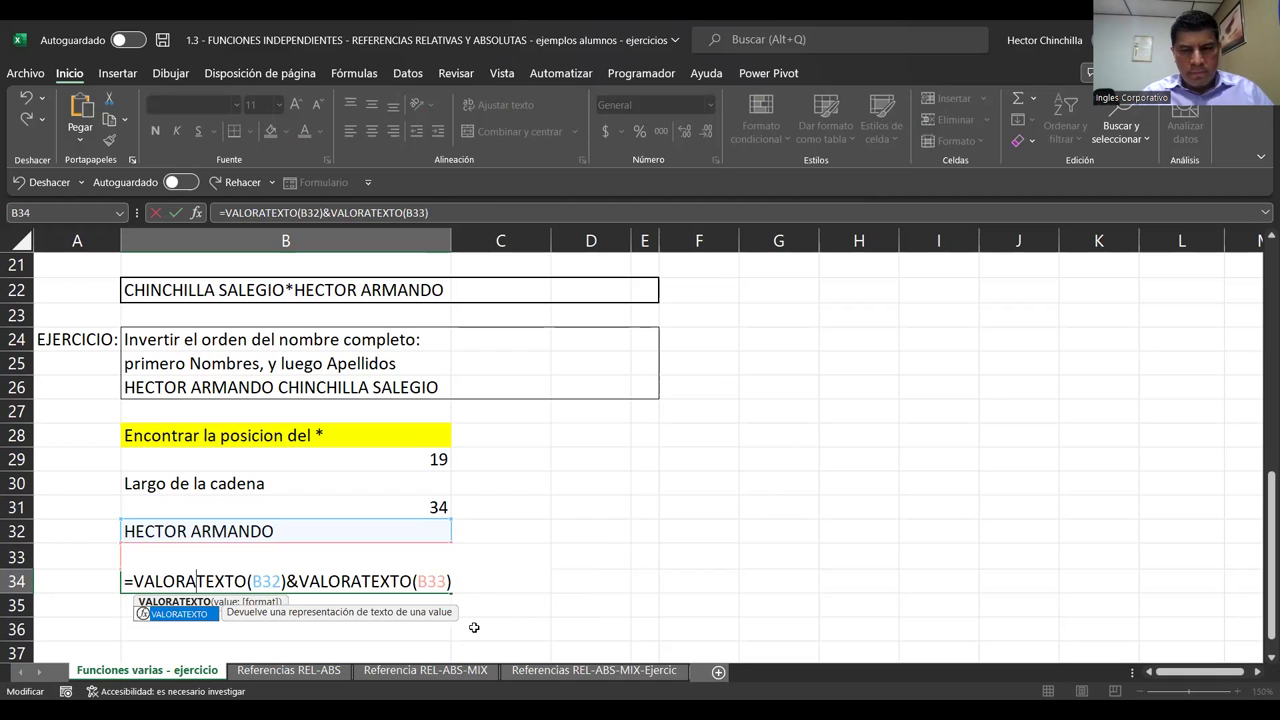
{"action": "key", "text": "Return"}
{"action": "key", "text": "Down"}
{"action": "key", "text": "Up"}
{"action": "key", "text": "Up"}
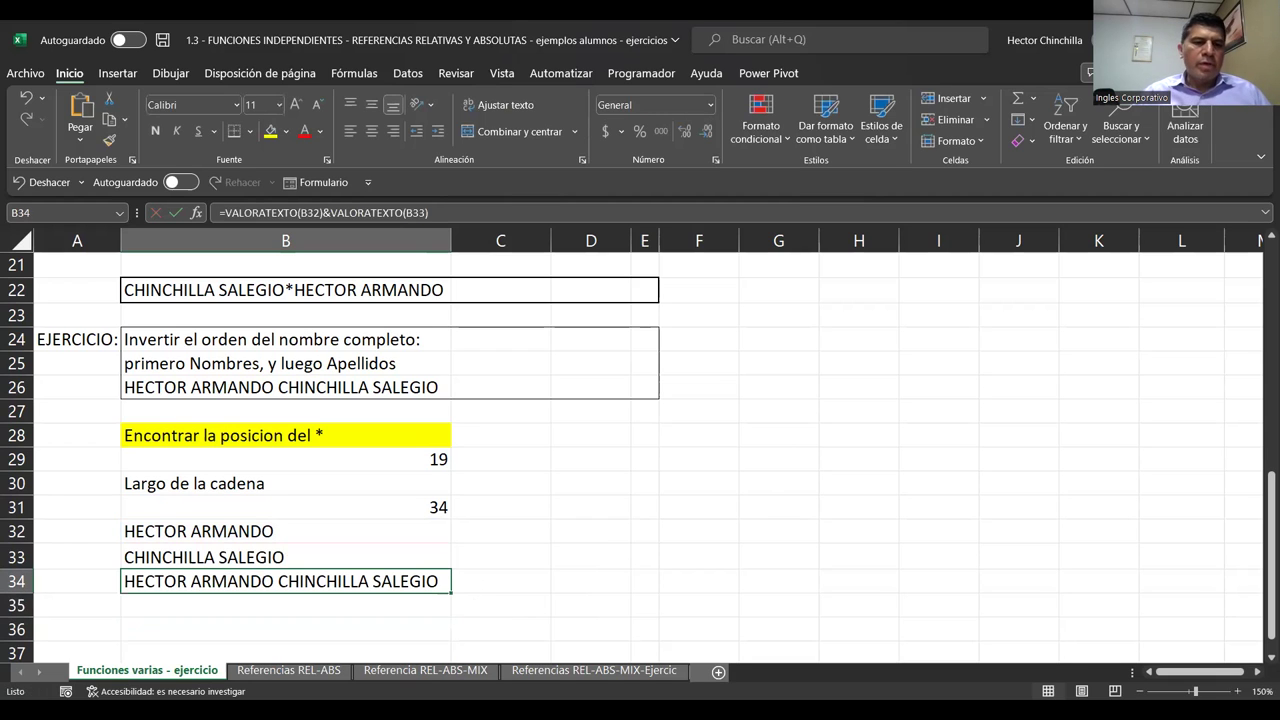
{"action": "left_click", "coordinate": [270, 131]}
{"action": "left_click", "coordinate": [494, 414]}
{"action": "key", "text": "Down"}
{"action": "key", "text": "Down"}
{"action": "key", "text": "Down"}
{"action": "key", "text": "Down"}
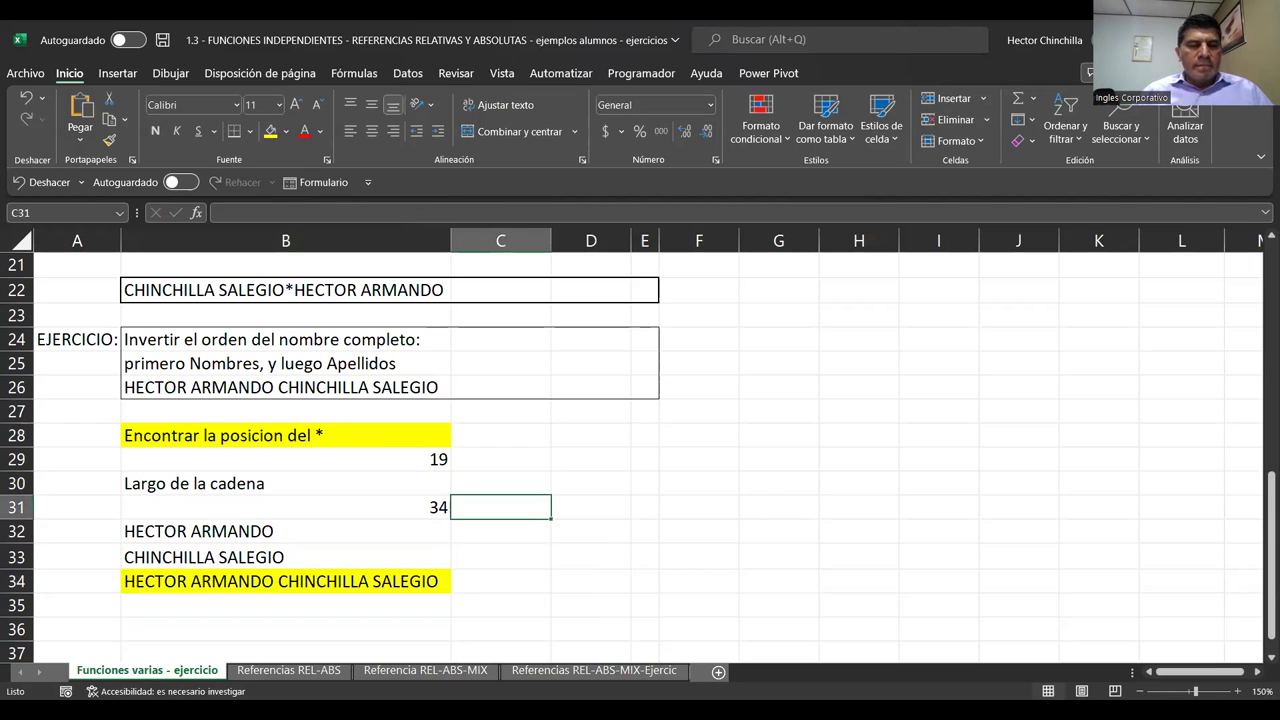
{"action": "key", "text": "Down"}
{"action": "key", "text": "Down"}
{"action": "key", "text": "Up"}
{"action": "key", "text": "Up"}
{"action": "key", "text": "Up"}
{"action": "key", "text": "Up"}
{"action": "key", "text": "Up"}
{"action": "key", "text": "Up"}
{"action": "key", "text": "Up"}
{"action": "key", "text": "Down"}
{"action": "key", "text": "Down"}
{"action": "key", "text": "Down"}
{"action": "key", "text": "Down"}
{"action": "key", "text": "Right"}
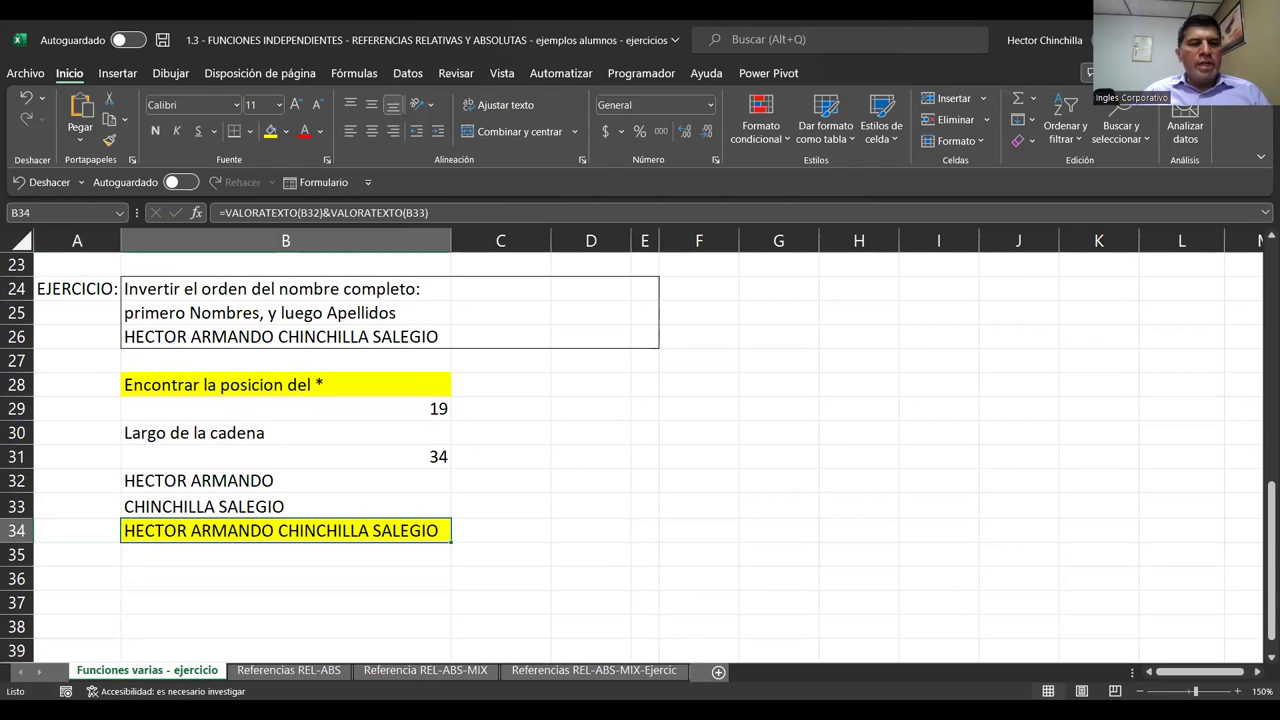
{"action": "key", "text": "Up"}
{"action": "key", "text": "Up"}
{"action": "key", "text": "Up"}
{"action": "key", "text": "Up"}
{"action": "key", "text": "Up"}
{"action": "key", "text": "Up"}
{"action": "key", "text": "Up"}
{"action": "key", "text": "Up"}
{"action": "key", "text": "Up"}
{"action": "key", "text": "Up"}
{"action": "key", "text": "Up"}
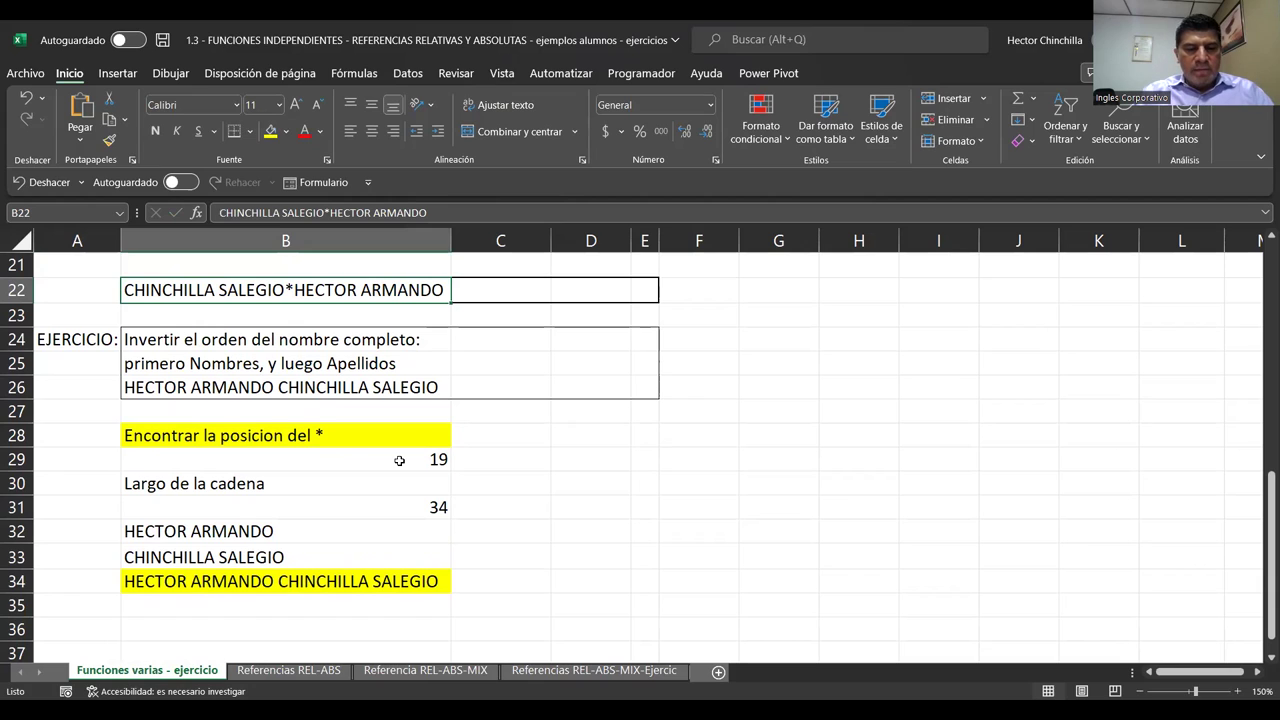
Replace B22 with a new SURNAMES*GIVEN NAMES entry, recalculating to 18 and 33
{"action": "type", "text": "chi"}
{"action": "key", "text": "BackSpace"}
{"action": "key", "text": "BackSpace"}
{"action": "type", "text": "CHINCHILLA URBINA*"}
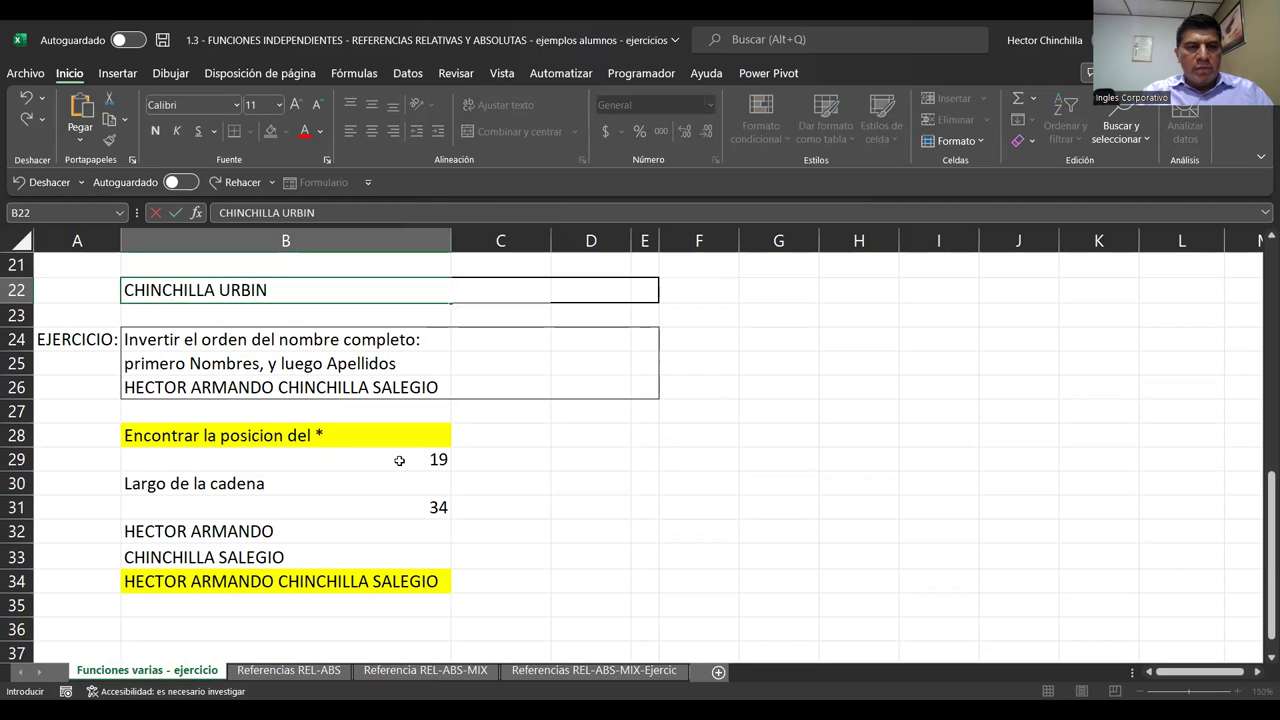
{"action": "type", "text": "JO"}
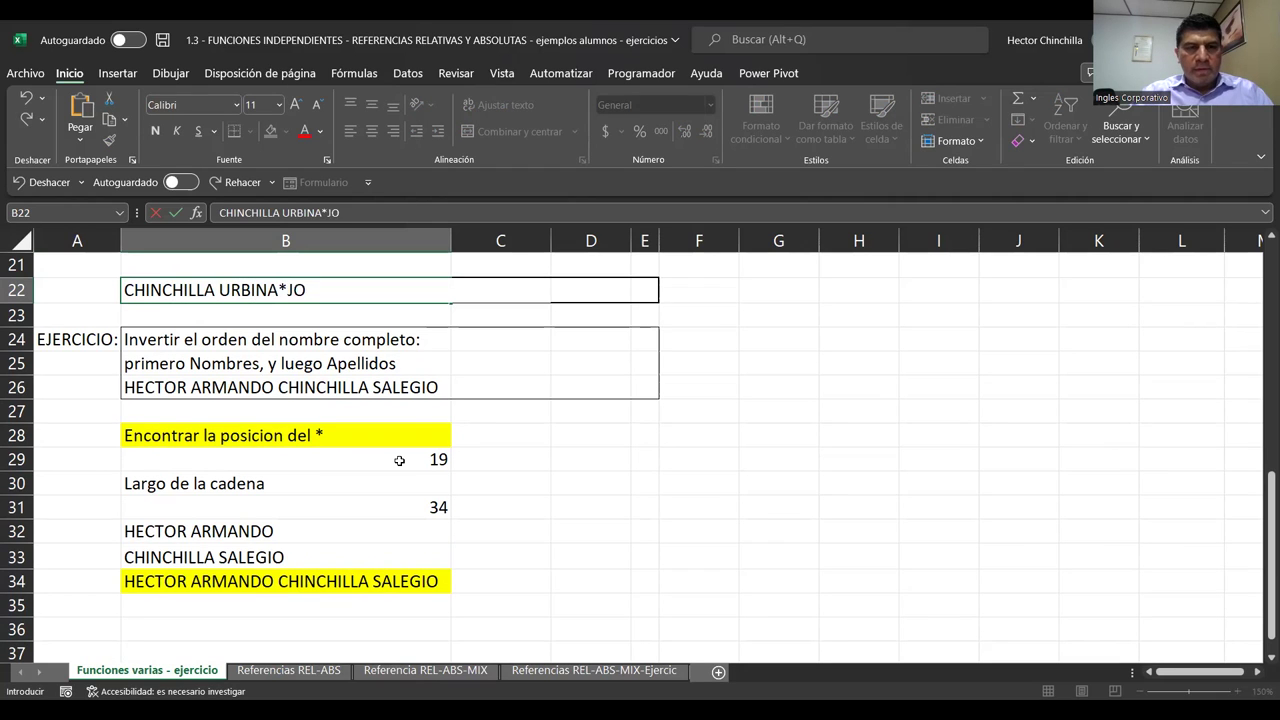
{"action": "type", "text": "SUE AL"}
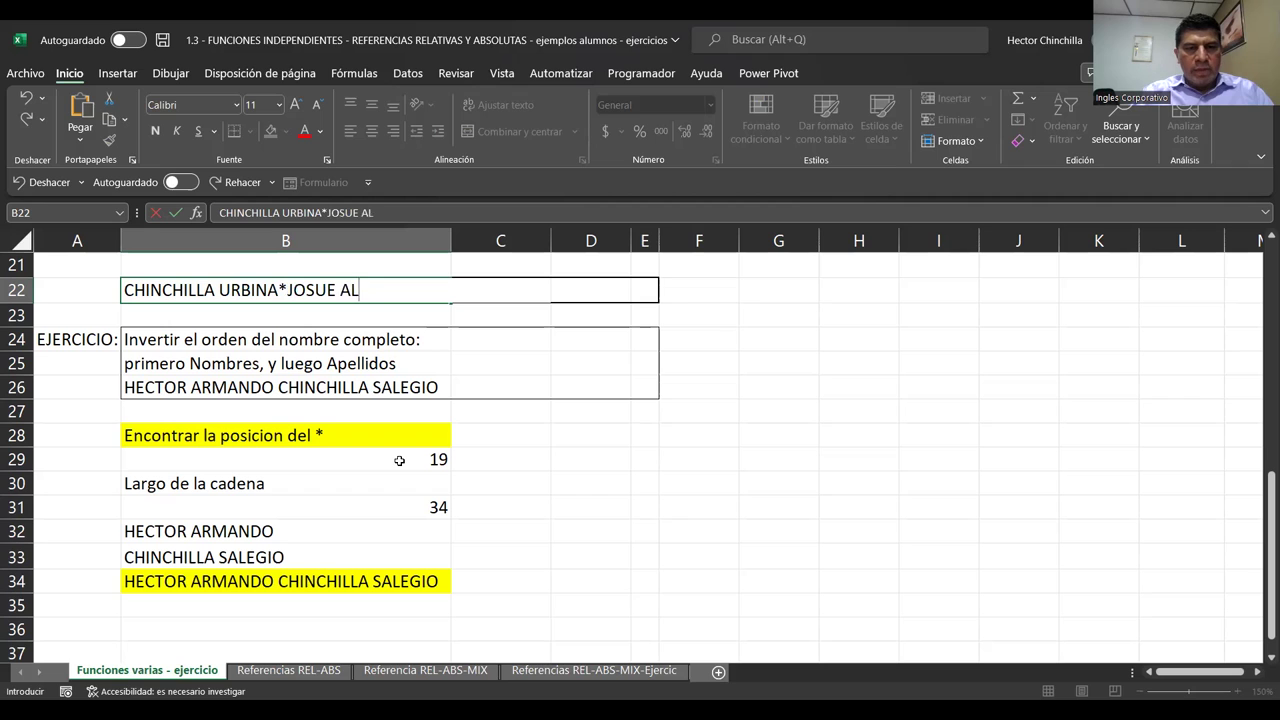
{"action": "type", "text": "EJANDRO"}
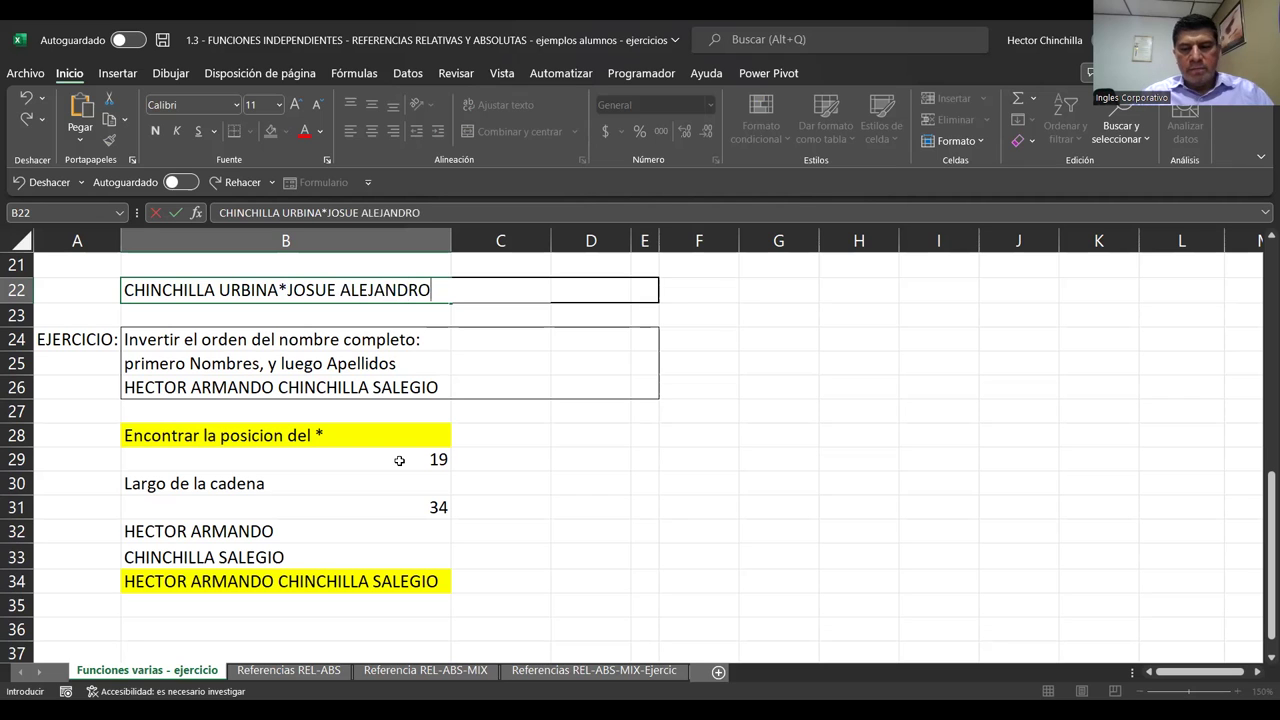
{"action": "key", "text": "Return"}
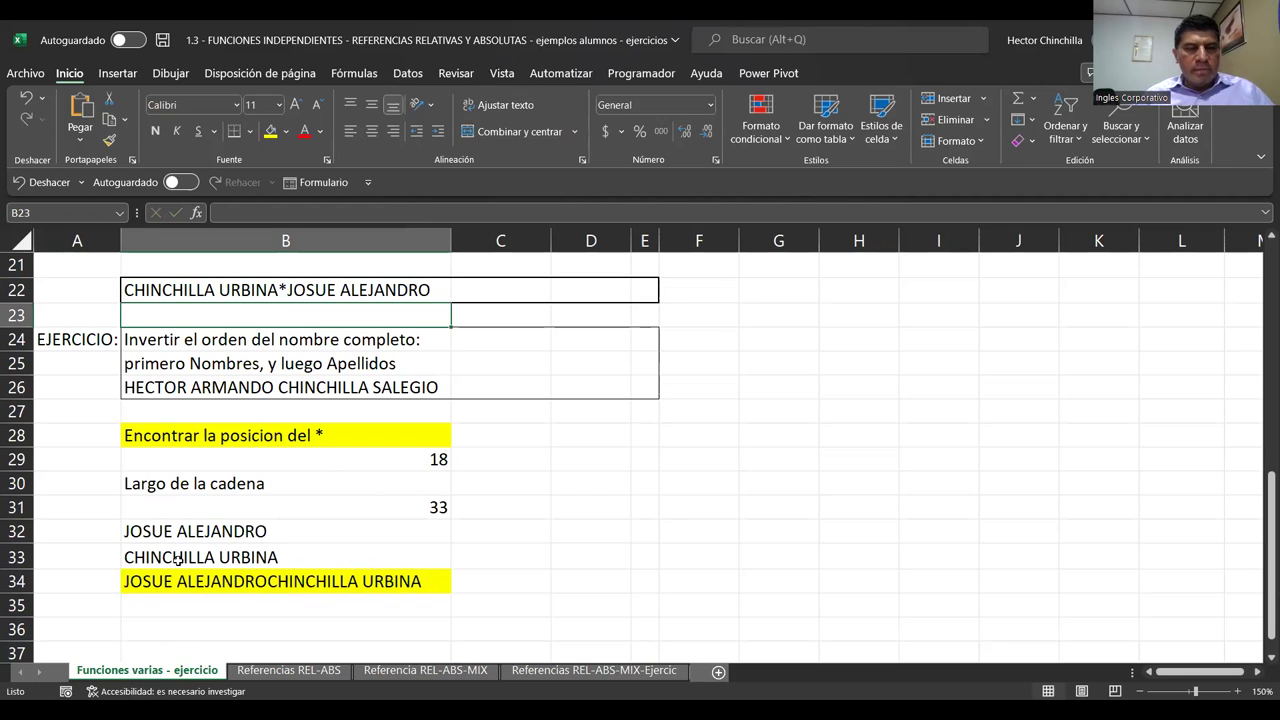
{"action": "left_click", "coordinate": [264, 288]}
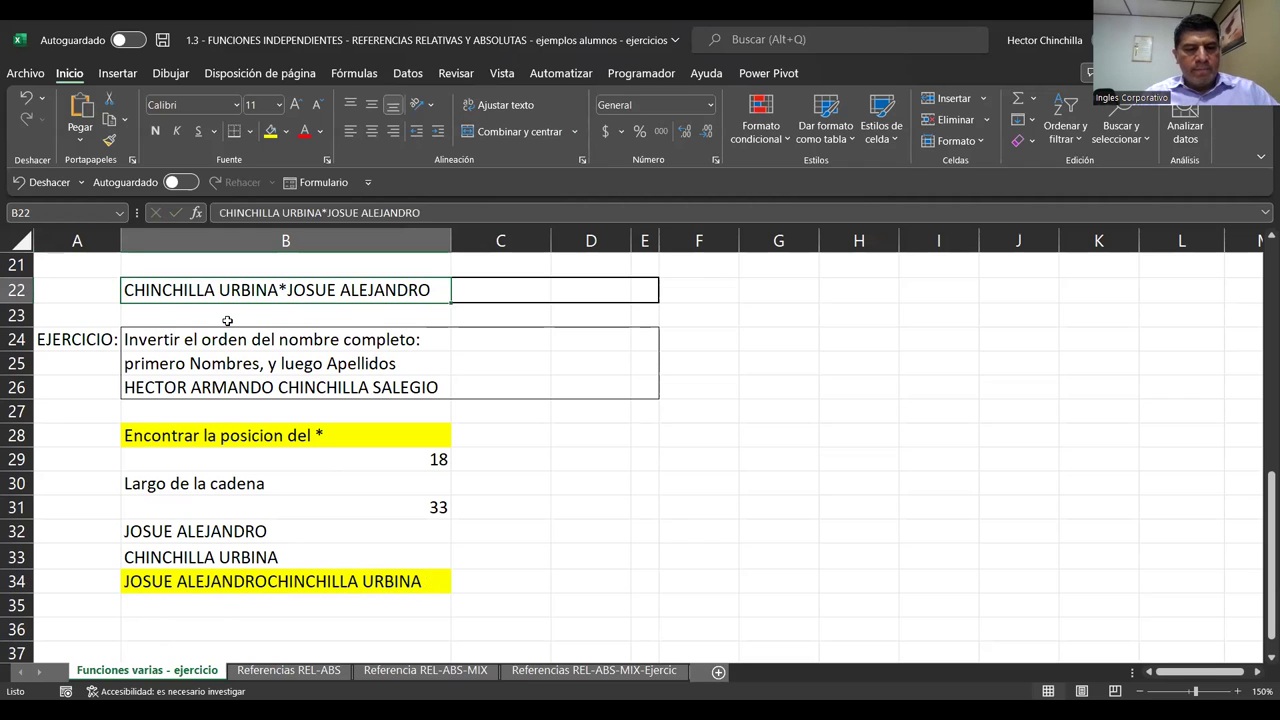
{"action": "key", "text": "F2"}
{"action": "key", "text": "Return"}
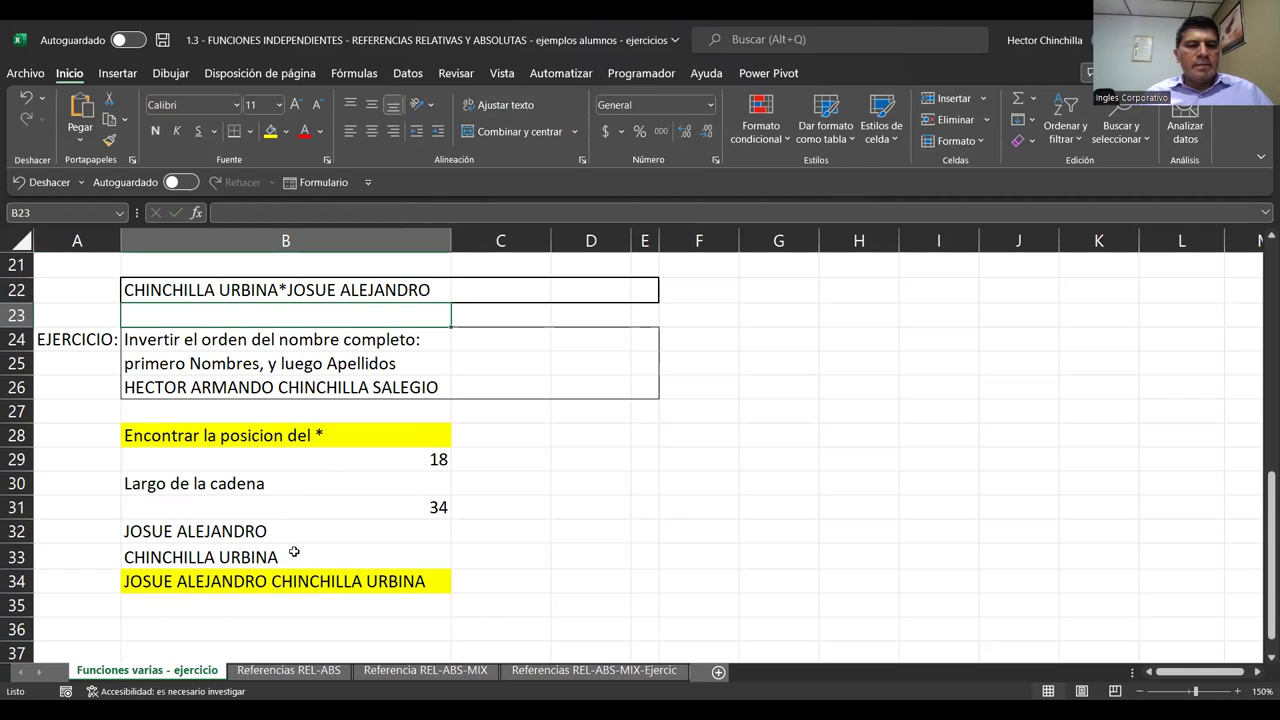
{"action": "left_click", "coordinate": [248, 585]}
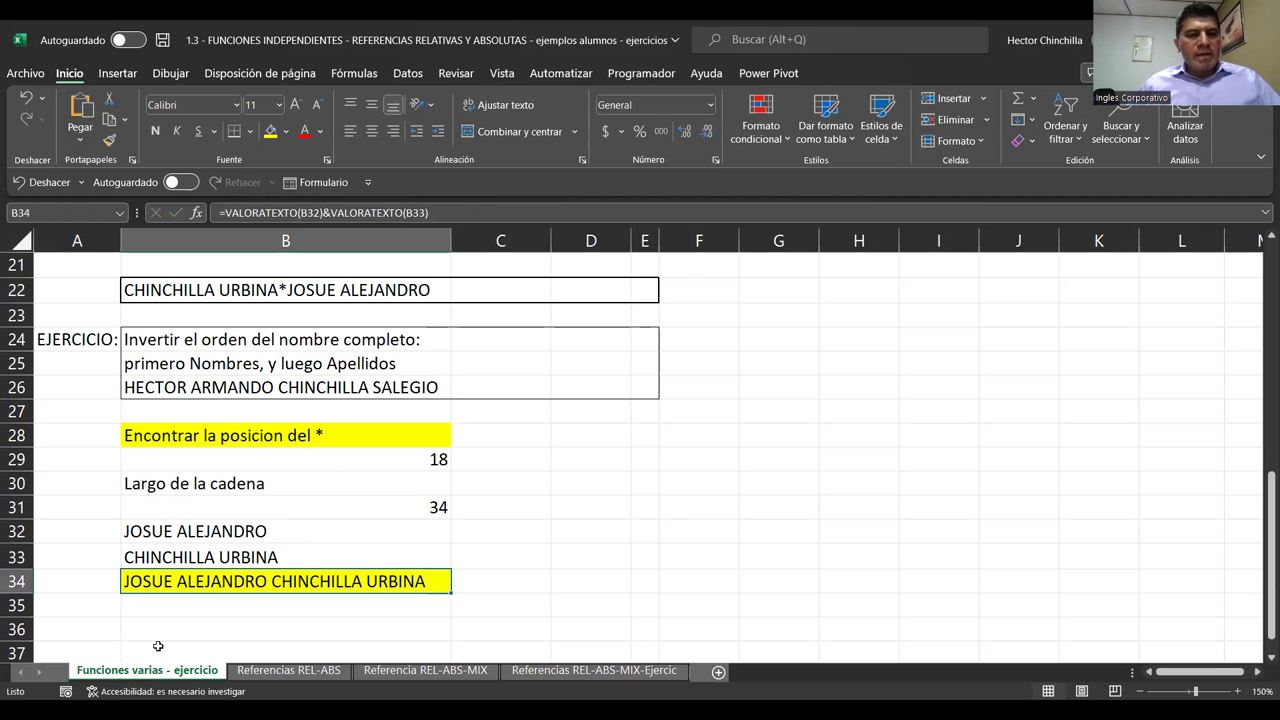
{"action": "left_click", "coordinate": [226, 536]}
{"action": "left_click", "coordinate": [233, 557]}
{"action": "left_click", "coordinate": [237, 580]}
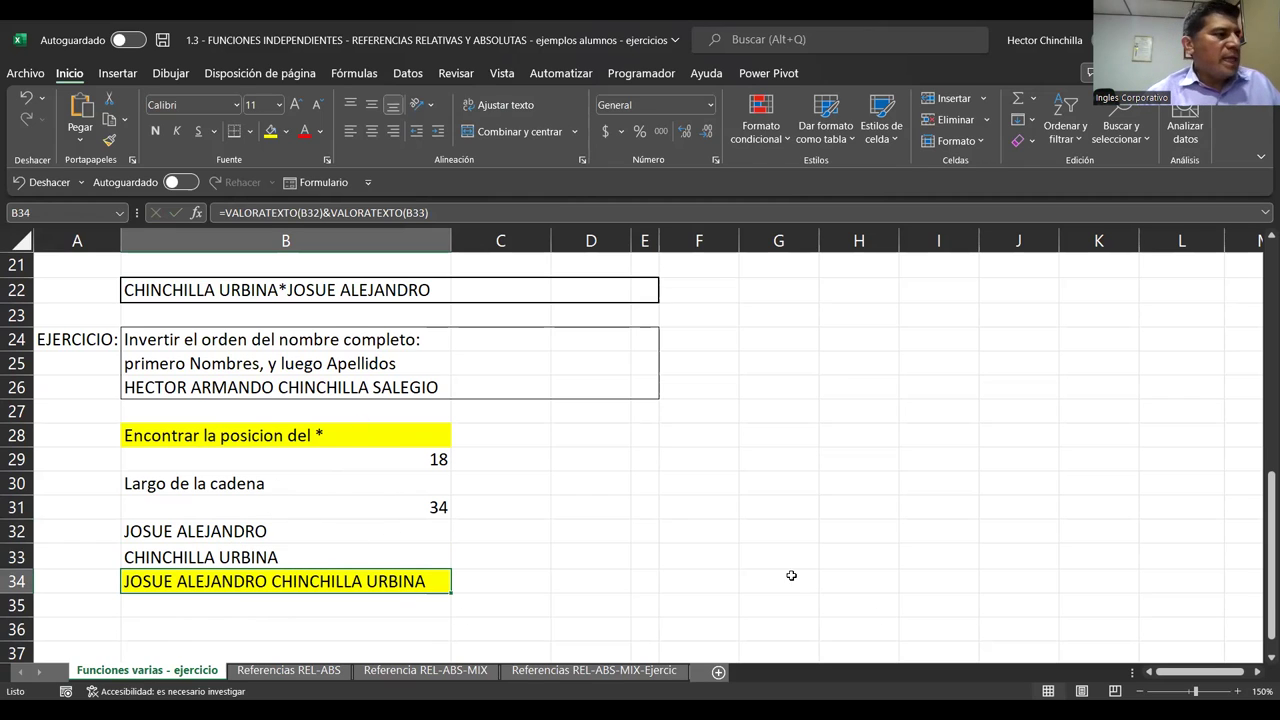
{"action": "left_click", "coordinate": [260, 602]}
{"action": "left_click", "coordinate": [250, 585]}
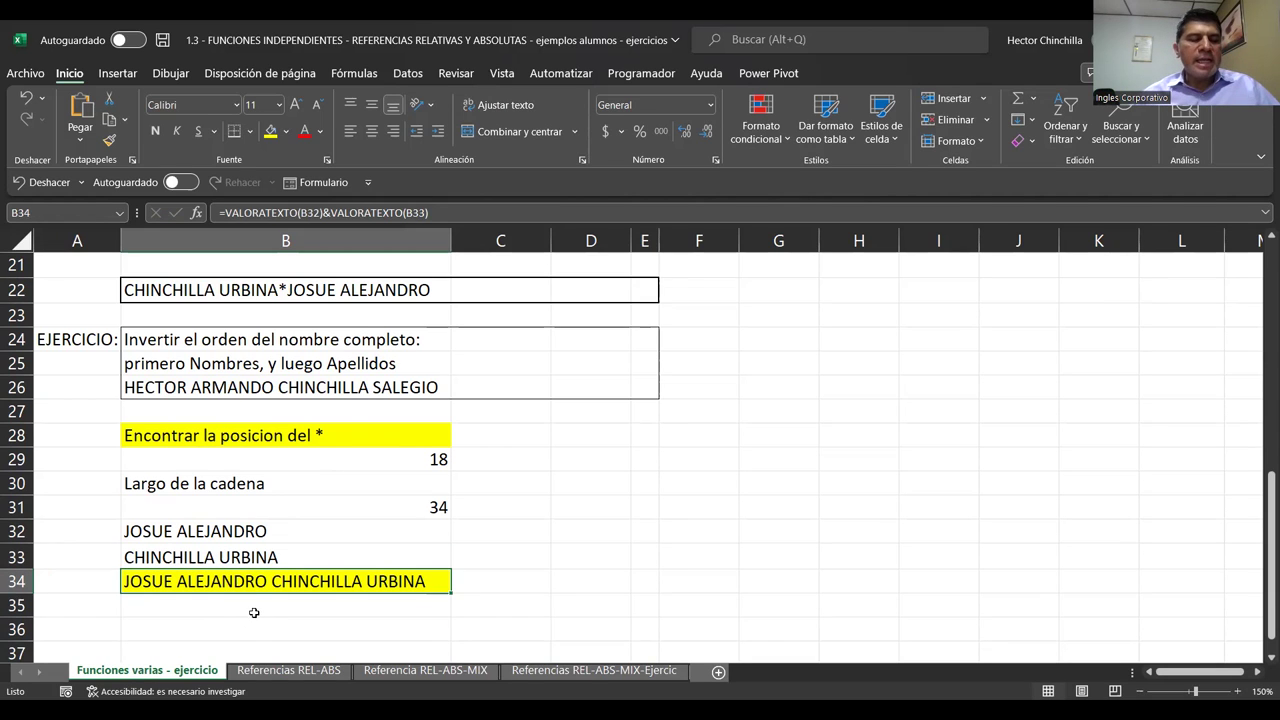
{"action": "left_click", "coordinate": [254, 611]}
{"action": "left_click", "coordinate": [250, 583]}
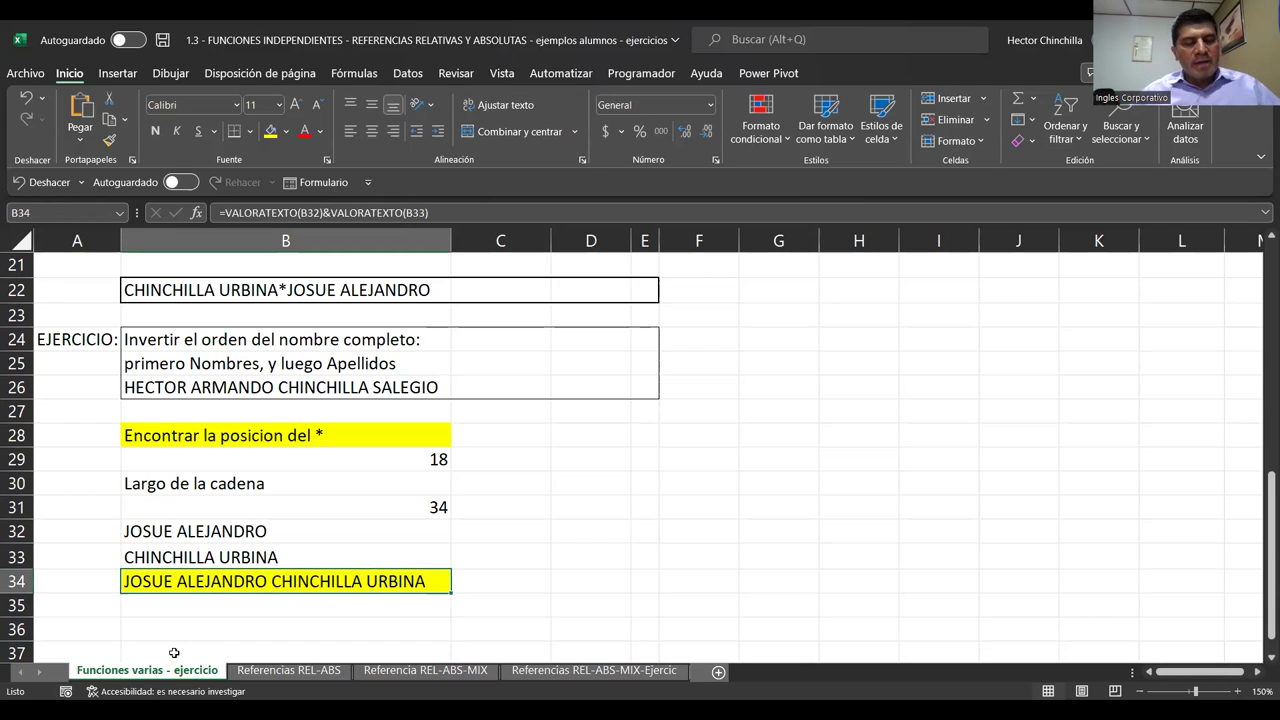
{"action": "left_click", "coordinate": [250, 532]}
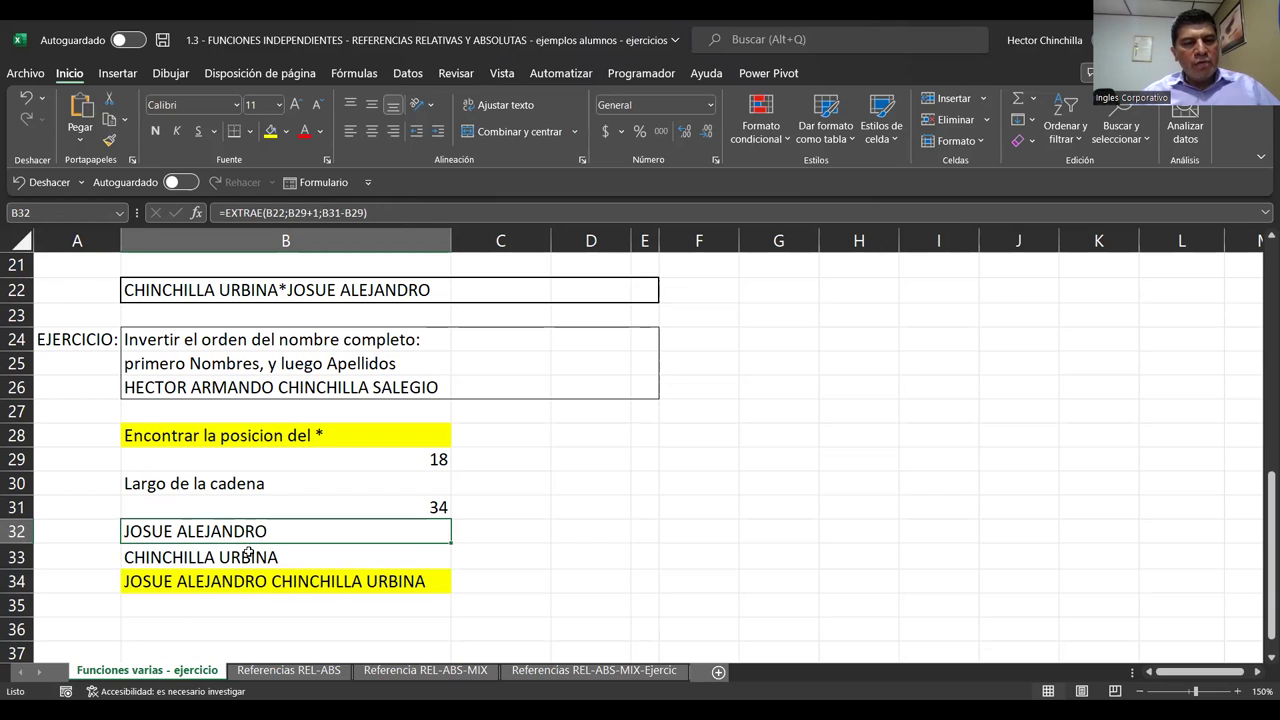
{"action": "left_click", "coordinate": [248, 553]}
{"action": "left_click", "coordinate": [235, 535]}
{"action": "left_click", "coordinate": [236, 550]}
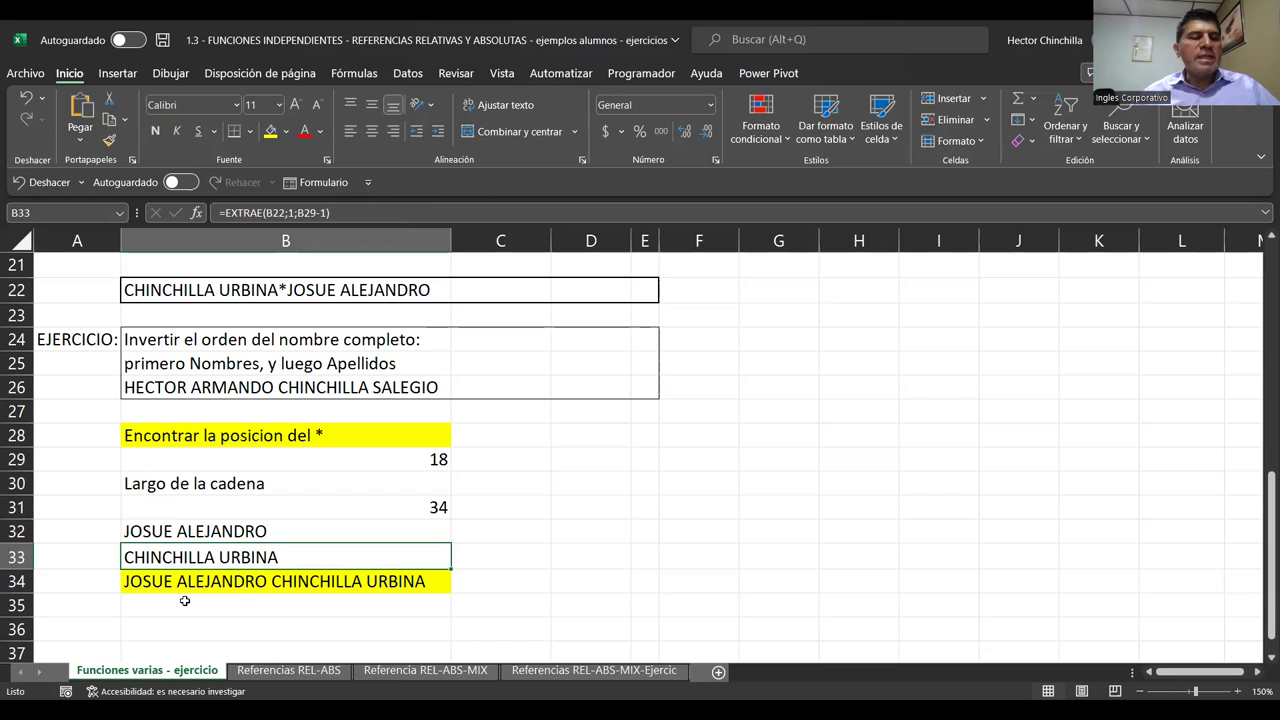
{"action": "left_click", "coordinate": [245, 606]}
{"action": "left_click", "coordinate": [226, 585]}
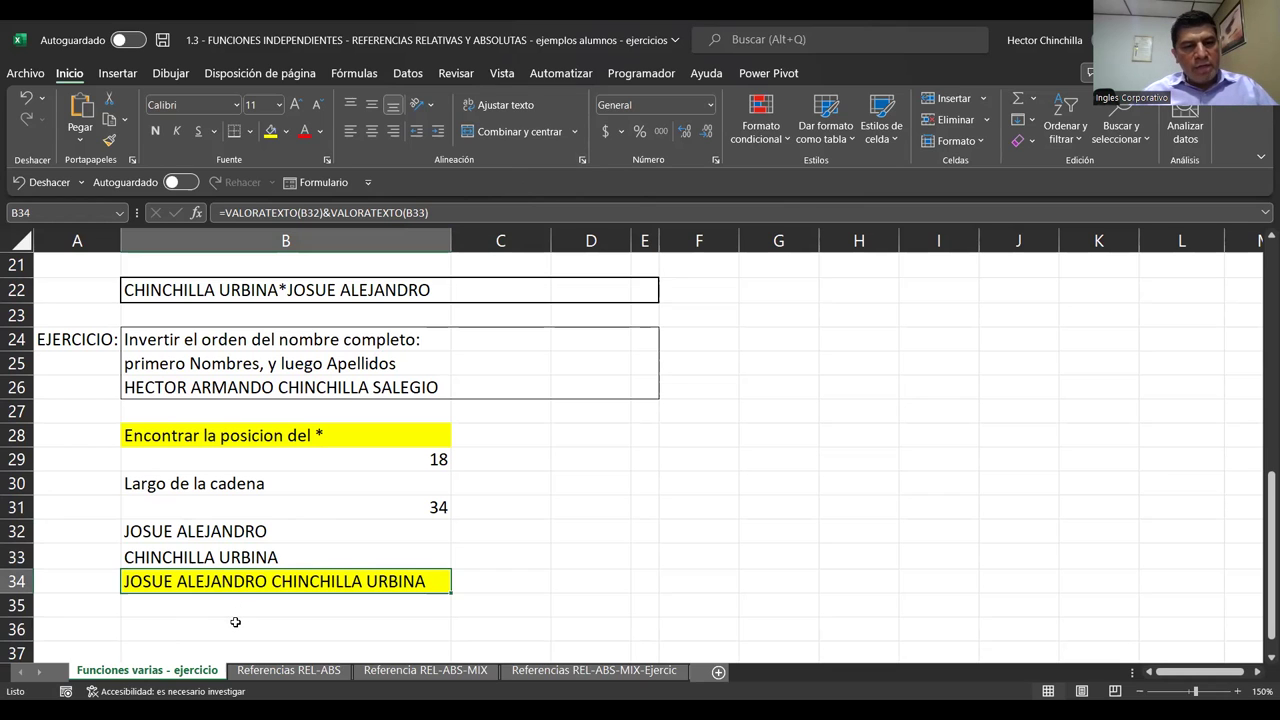
{"action": "left_click", "coordinate": [235, 622]}
{"action": "scroll", "coordinate": [271, 580], "scroll_direction": "down", "scroll_amount": 1}
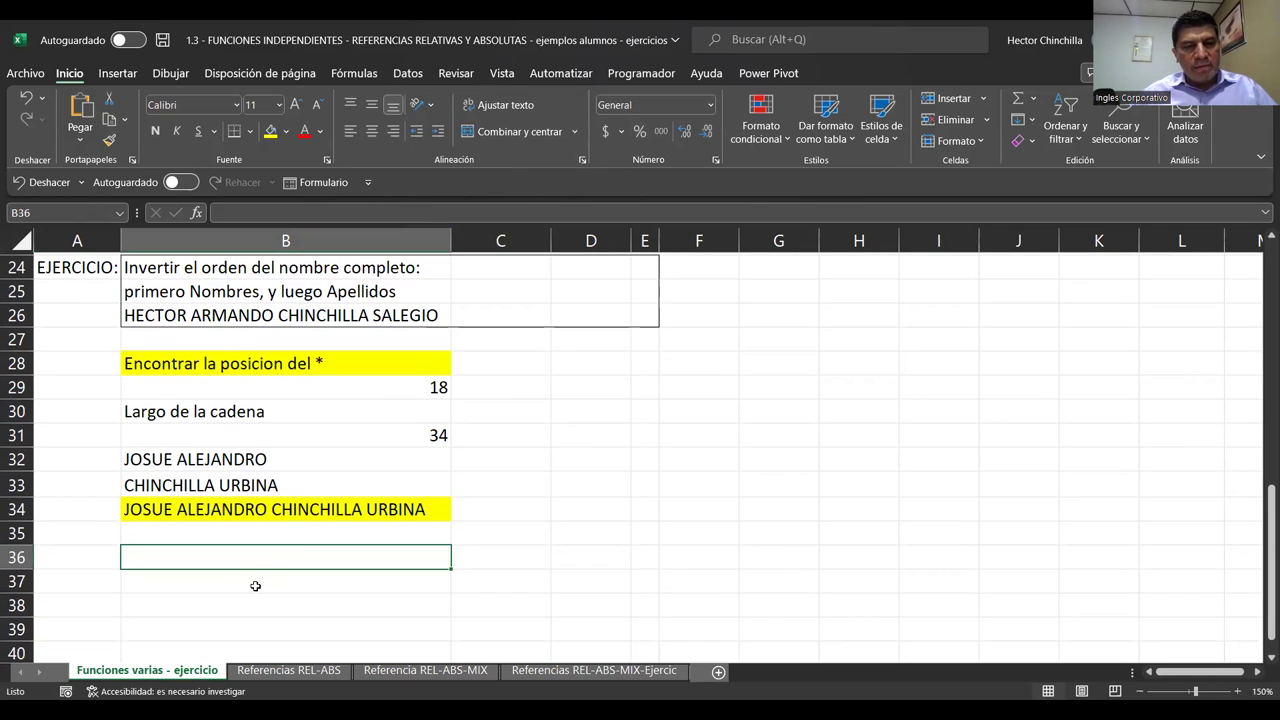
{"action": "left_click", "coordinate": [230, 602]}
{"action": "left_click", "coordinate": [219, 562]}
{"action": "left_click", "coordinate": [268, 530]}
{"action": "left_click", "coordinate": [262, 512]}
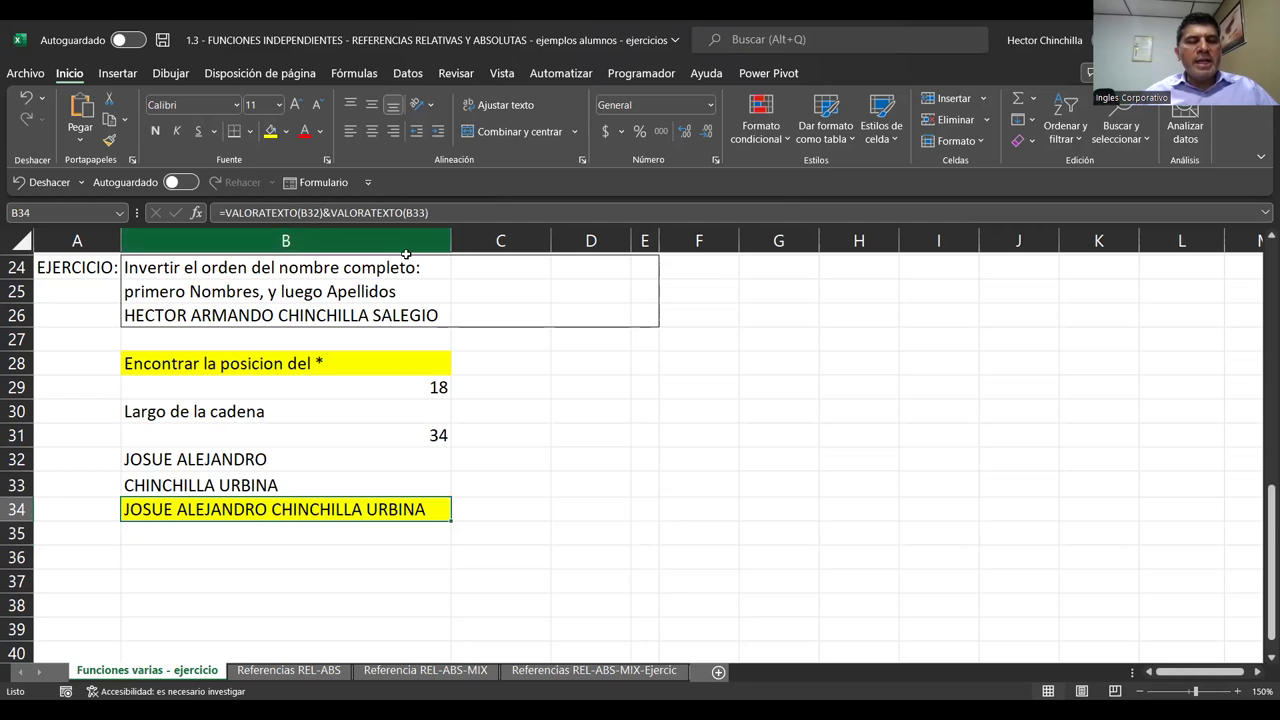
{"action": "scroll", "coordinate": [280, 481], "scroll_direction": "up", "scroll_amount": 1}
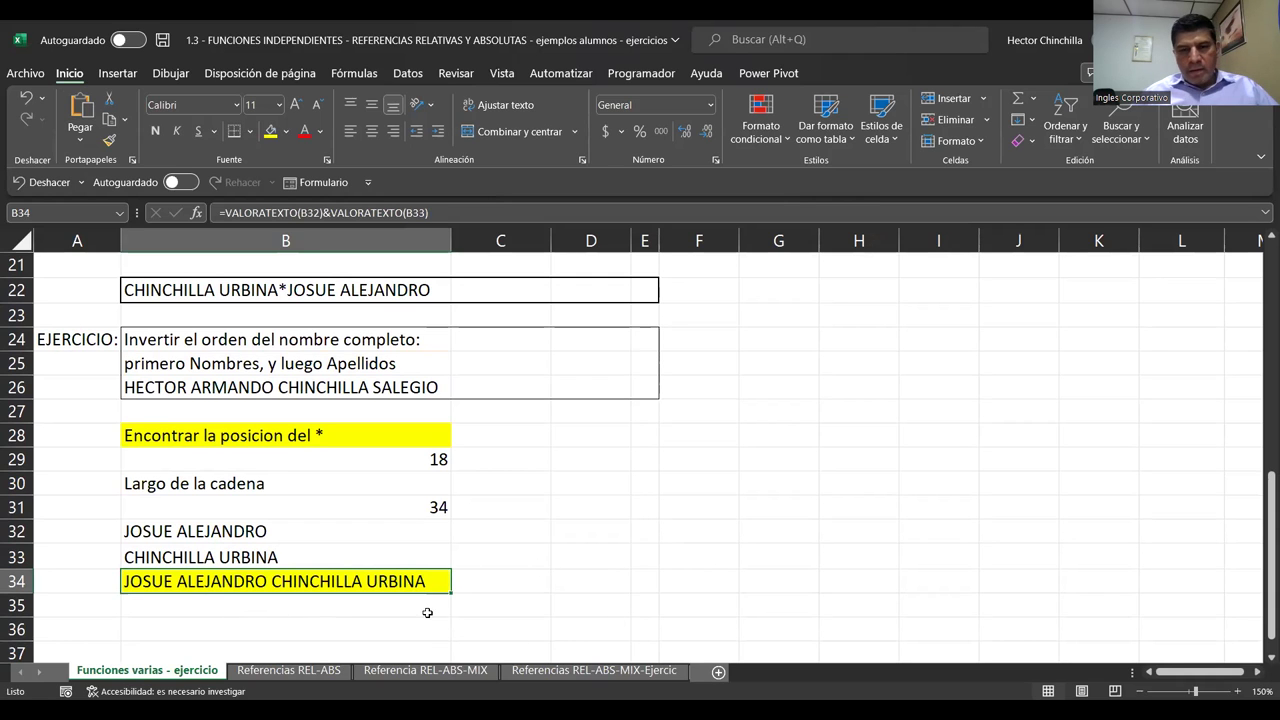
Switch to the 'Referencias REL-ABS-MIX-Ejercic' exercise sheet
{"action": "left_click", "coordinate": [452, 678]}
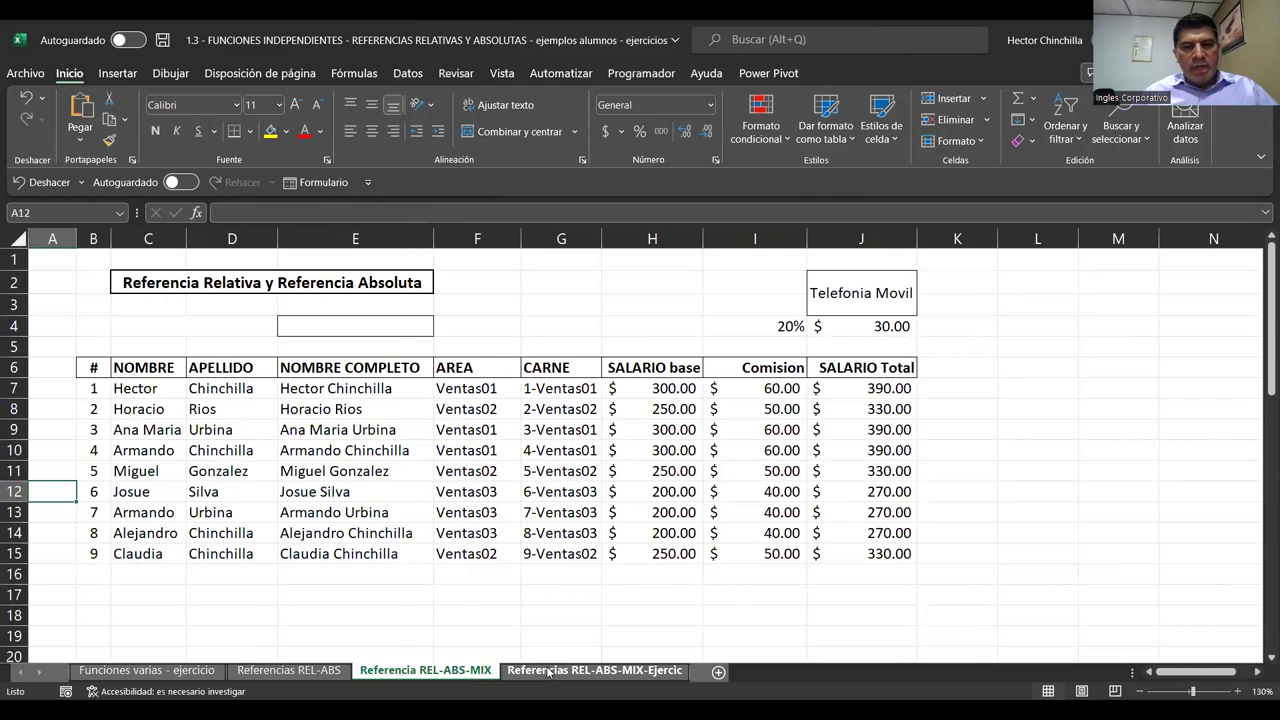
{"action": "left_click", "coordinate": [548, 672]}
{"action": "left_click", "coordinate": [557, 478]}
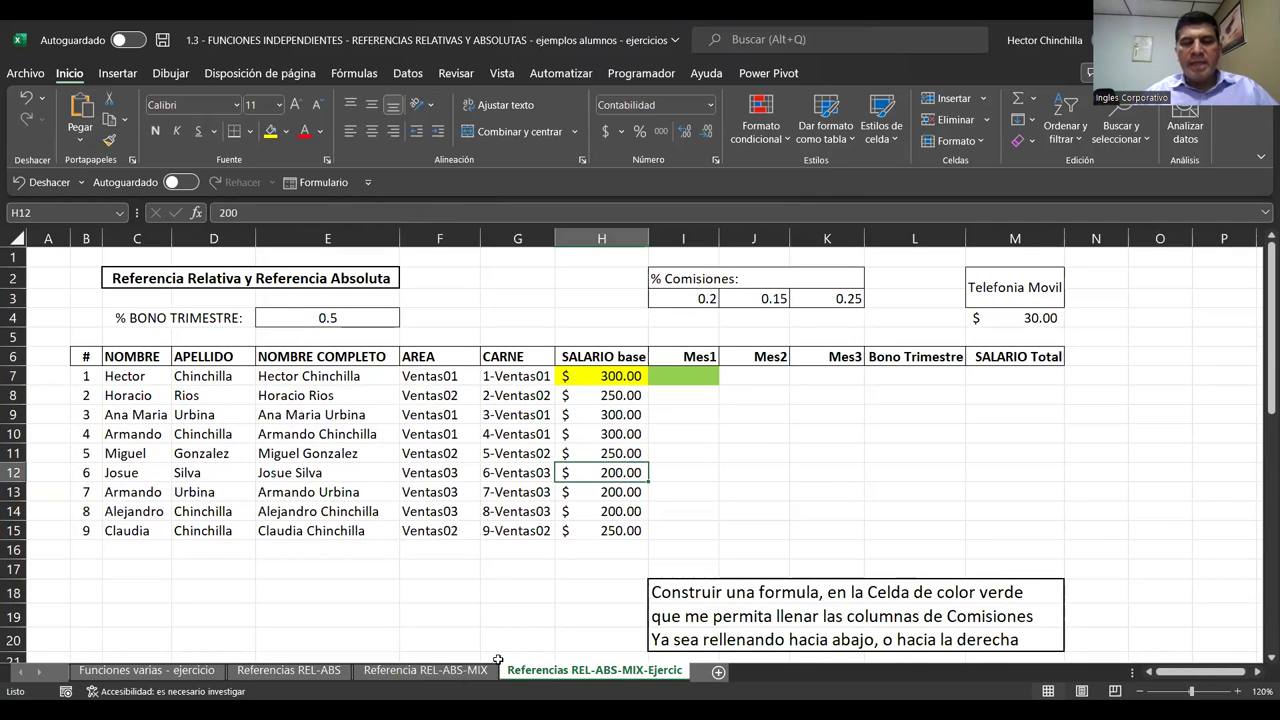
Walk through the task cells: the 300 base salary, the green Mes1 cell I7 and Bono Trimestre
{"action": "left_click", "coordinate": [588, 414]}
{"action": "left_click", "coordinate": [600, 376]}
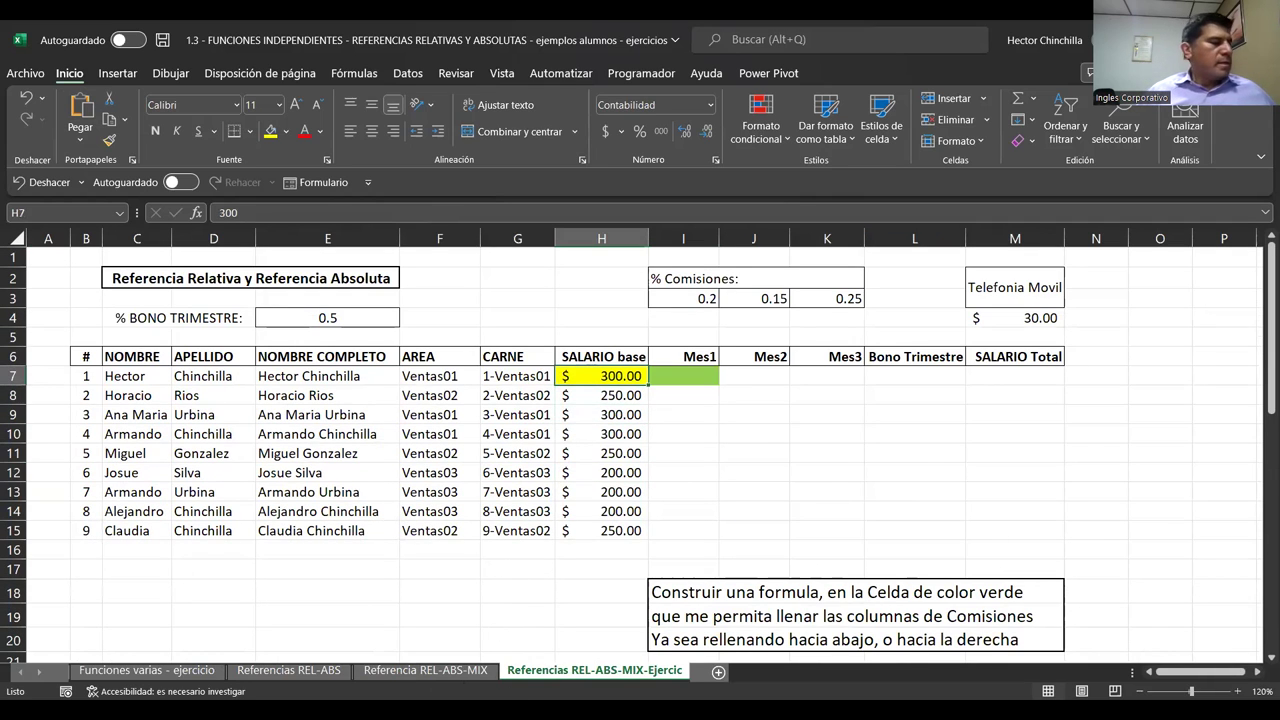
{"action": "left_click", "coordinate": [683, 376]}
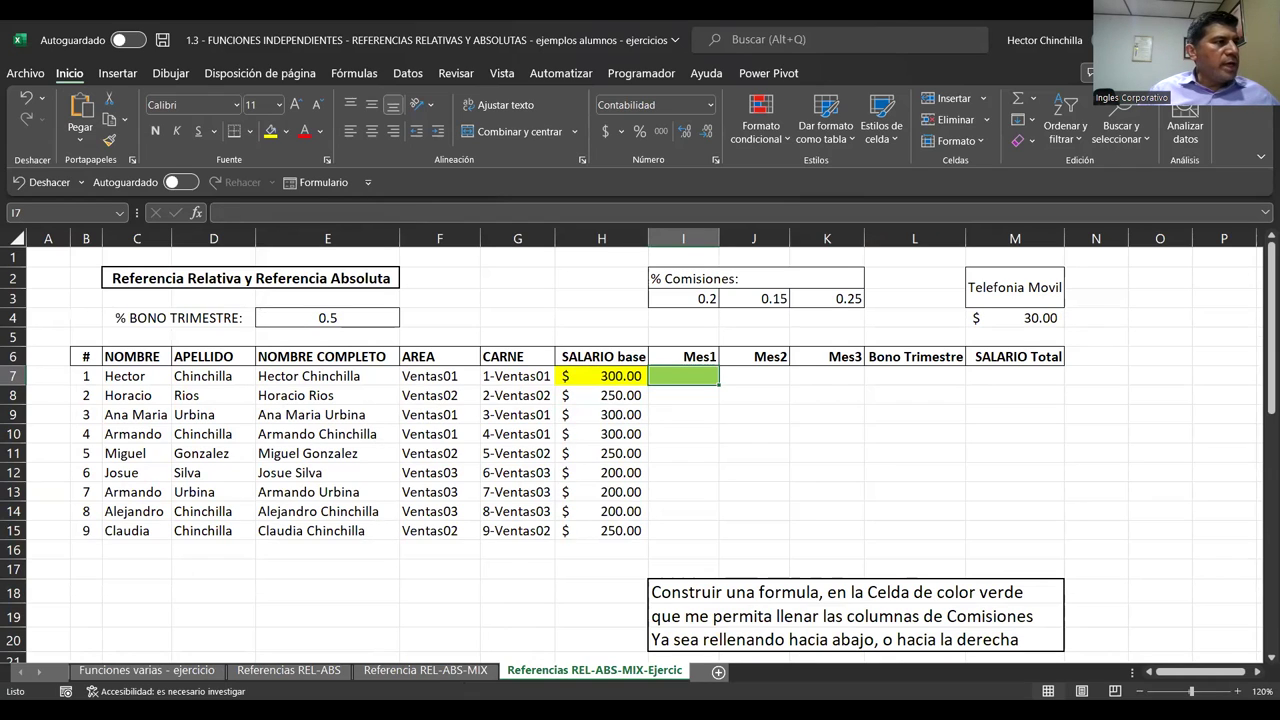
{"action": "left_click", "coordinate": [683, 356]}
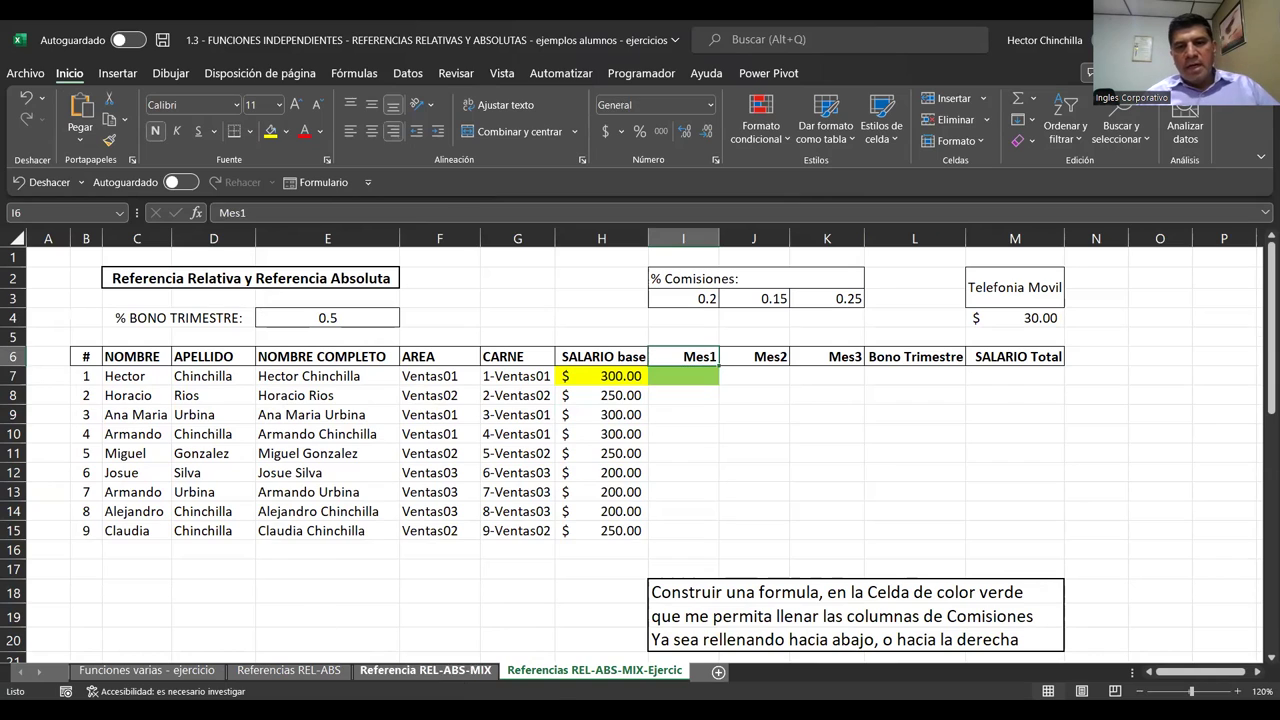
{"action": "left_click", "coordinate": [683, 414]}
{"action": "left_click", "coordinate": [683, 376]}
{"action": "key", "text": "Down"}
{"action": "key", "text": "Down"}
{"action": "key", "text": "Up"}
{"action": "key", "text": "Up"}
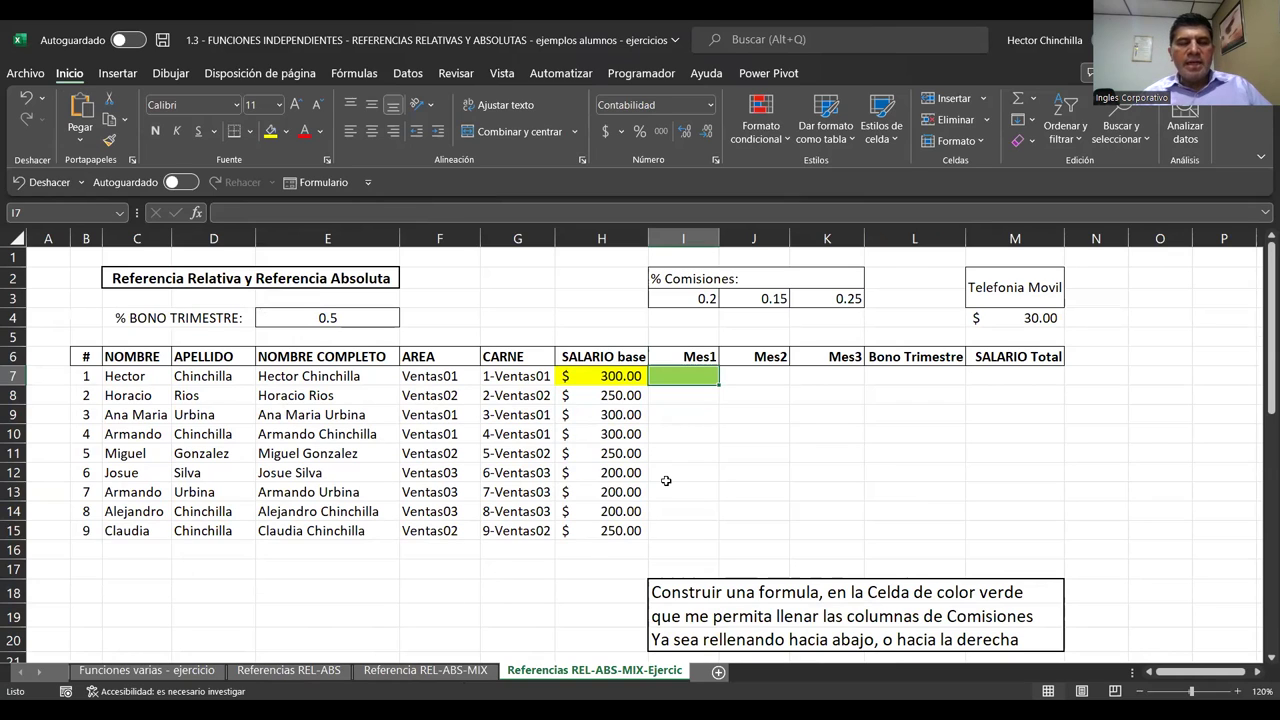
{"action": "left_click", "coordinate": [674, 440]}
{"action": "key", "text": "Up"}
{"action": "key", "text": "Up"}
{"action": "key", "text": "Up"}
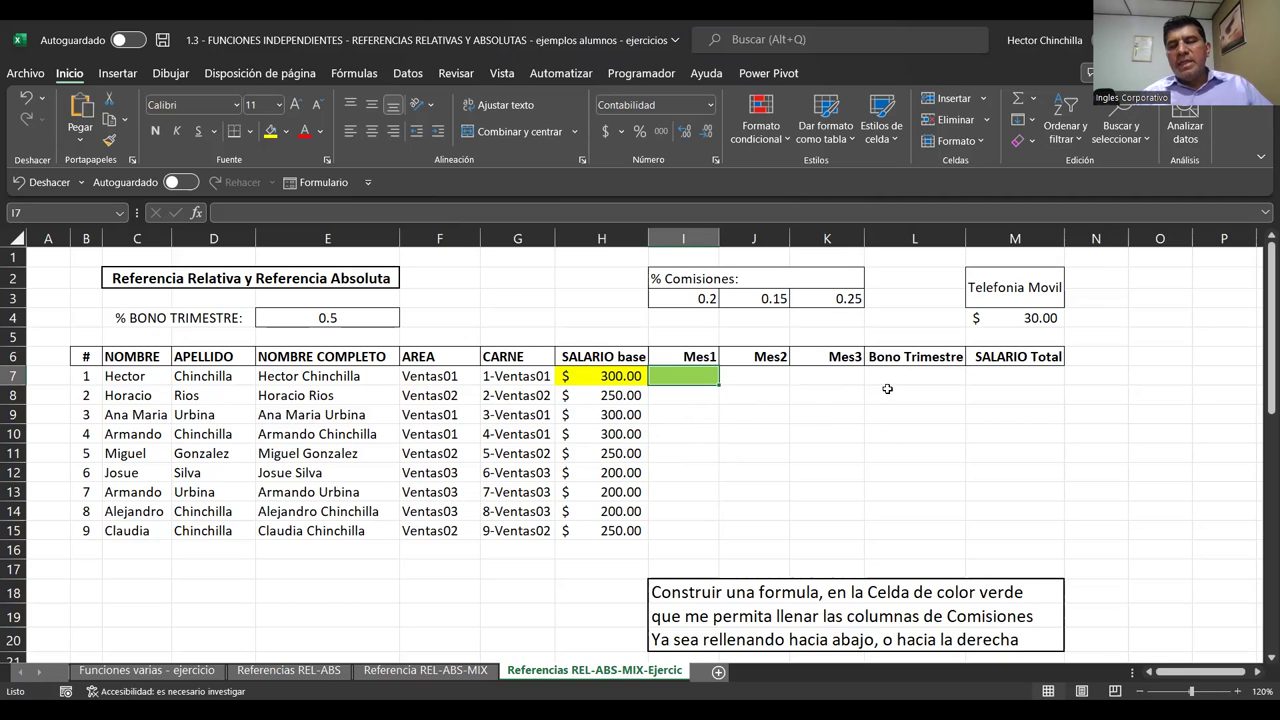
{"action": "left_click", "coordinate": [952, 412]}
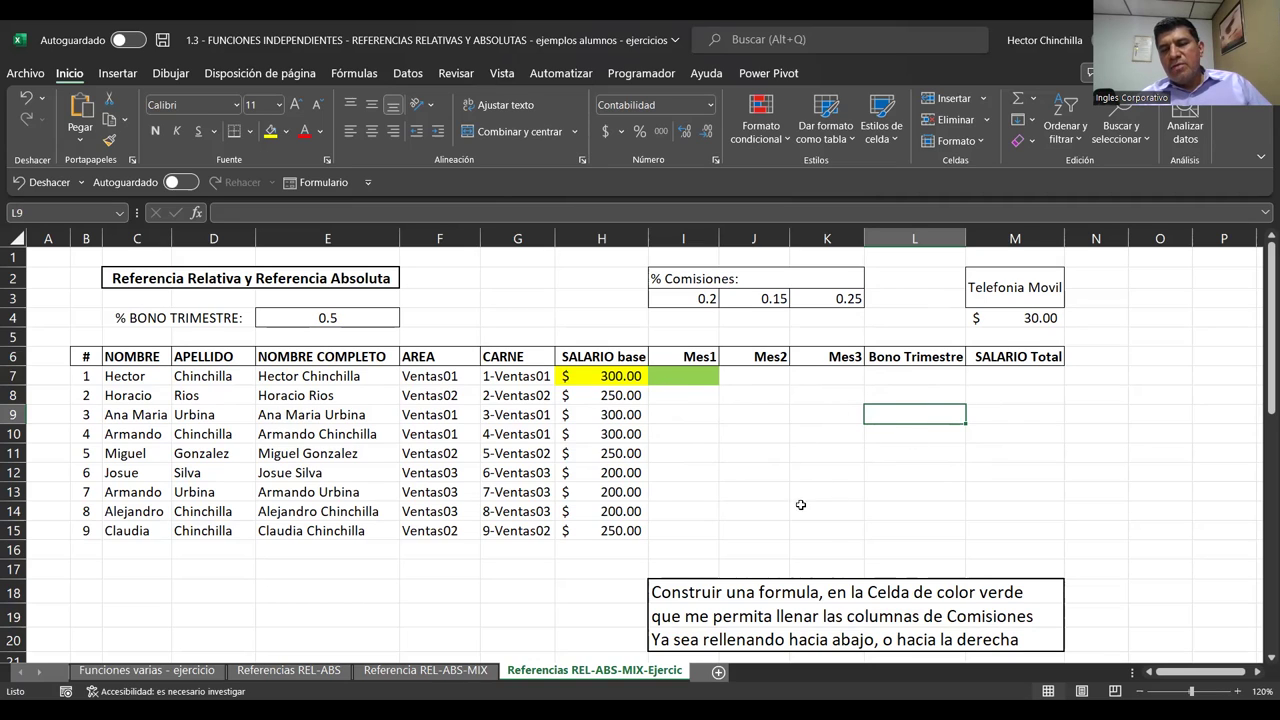
{"action": "left_click", "coordinate": [670, 428]}
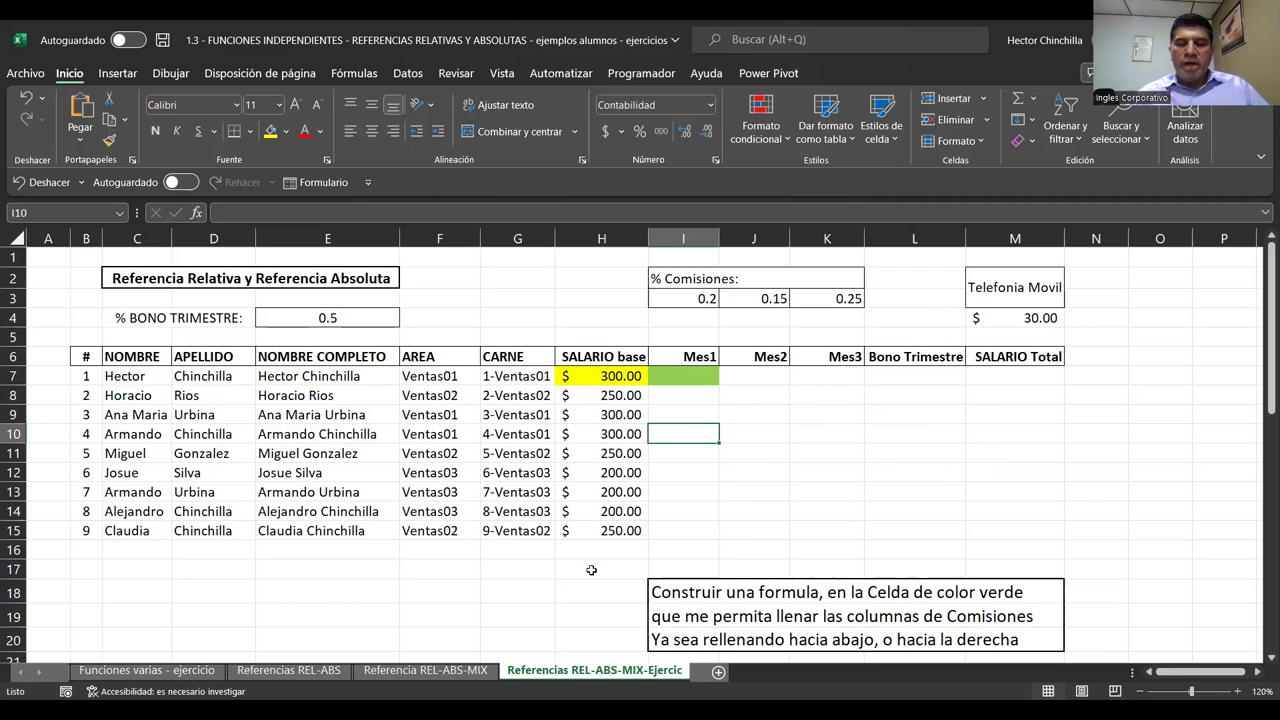
{"action": "key", "text": "Up"}
{"action": "key", "text": "Up"}
{"action": "key", "text": "Up"}
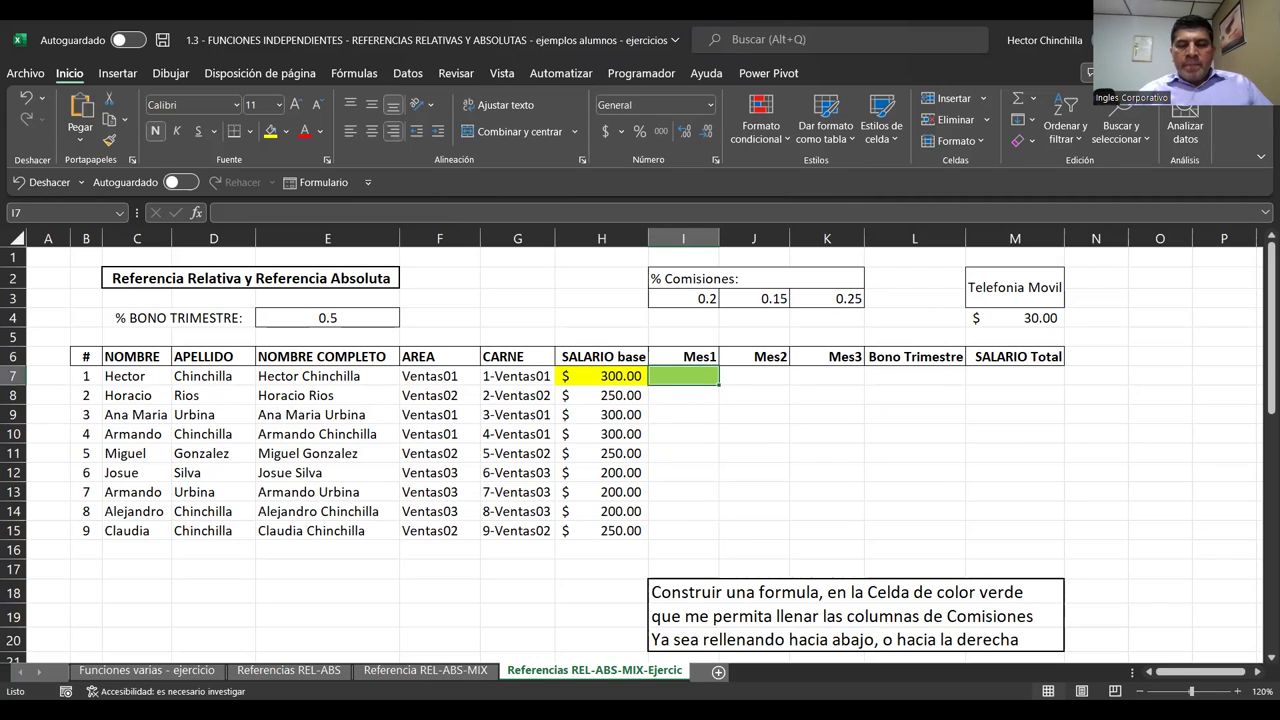
{"action": "key", "text": "Down"}
{"action": "key", "text": "Up"}
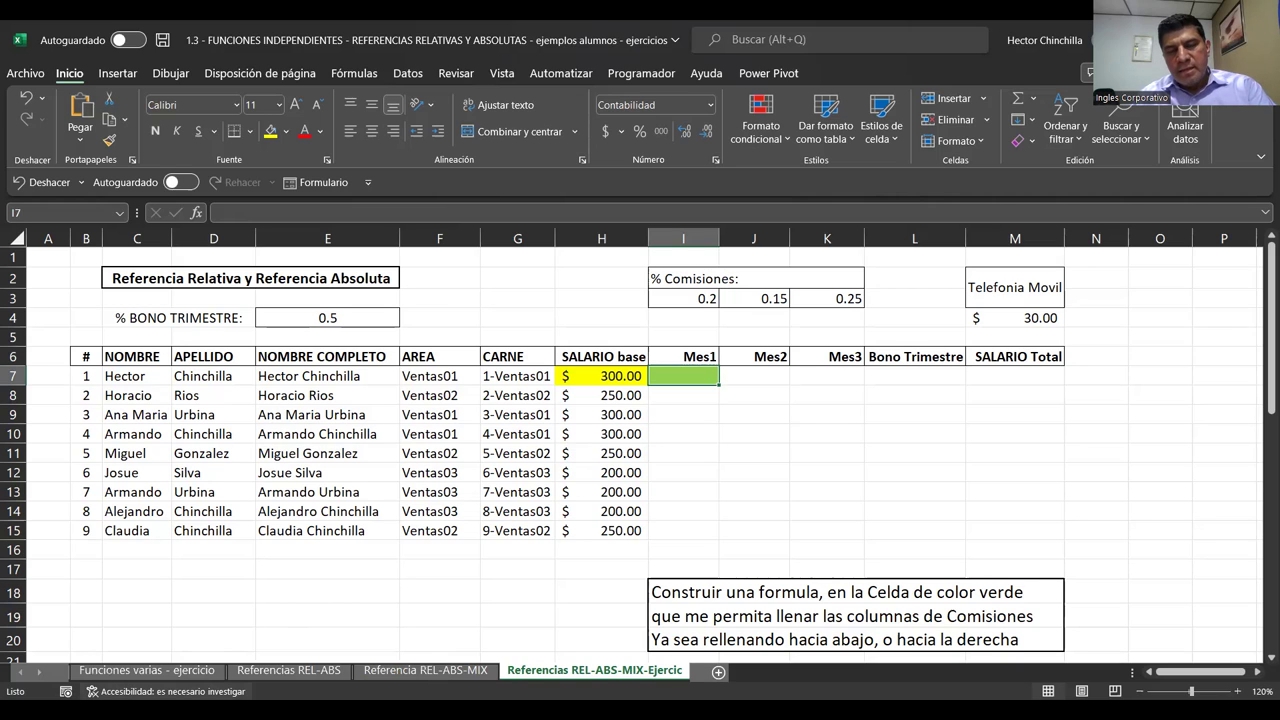
Enter =H7*I3 in I7 so the first Mes1 commission shows $60.00
{"action": "type", "text": "="}
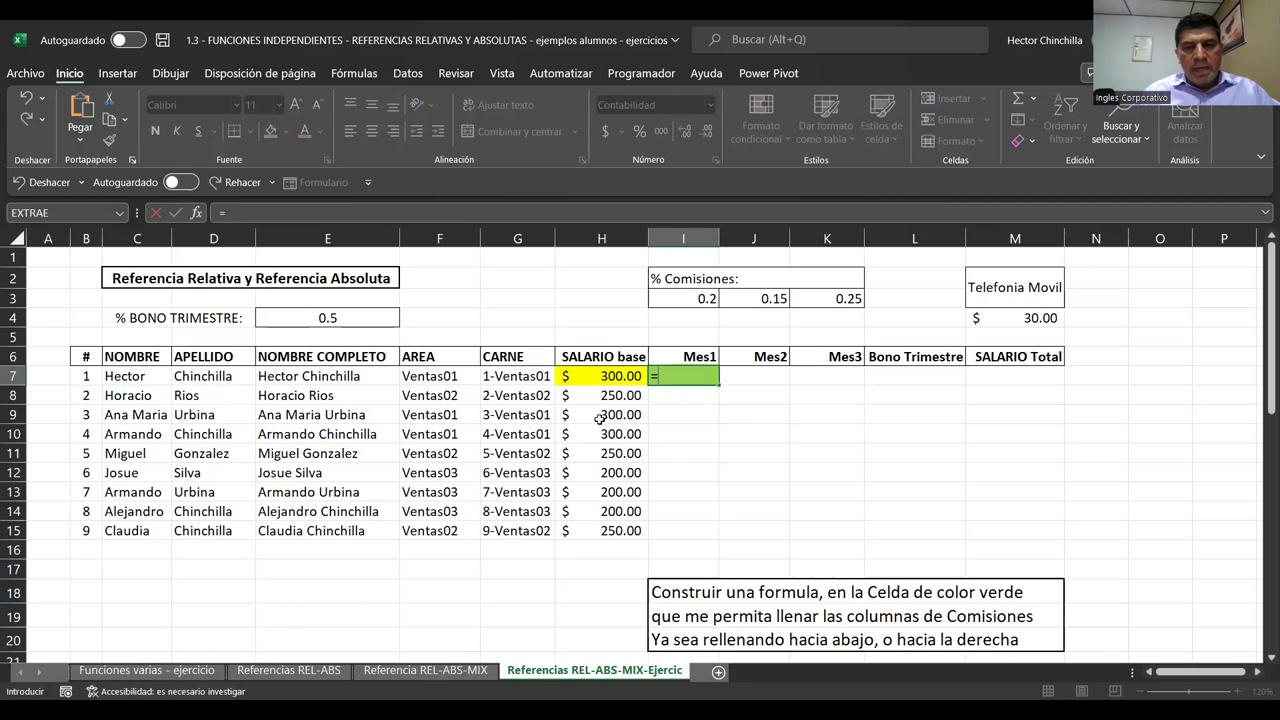
{"action": "left_click", "coordinate": [599, 377]}
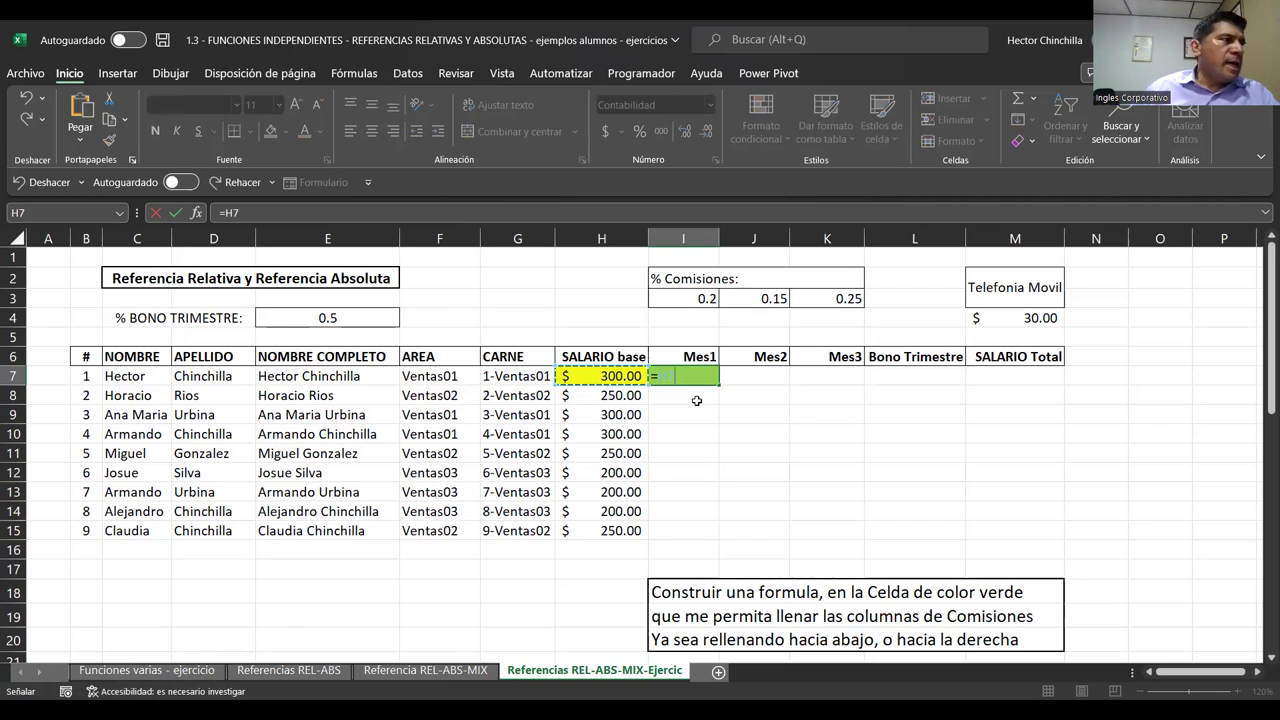
{"action": "type", "text": "*"}
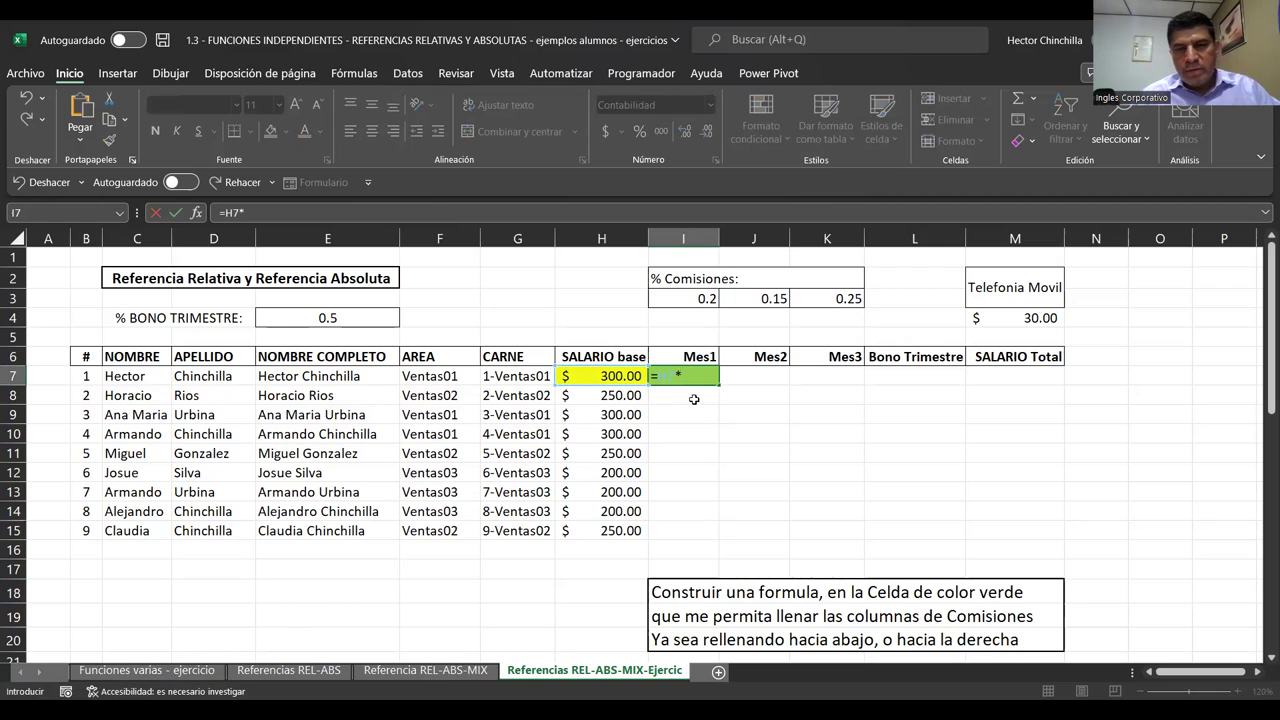
{"action": "left_click", "coordinate": [676, 299]}
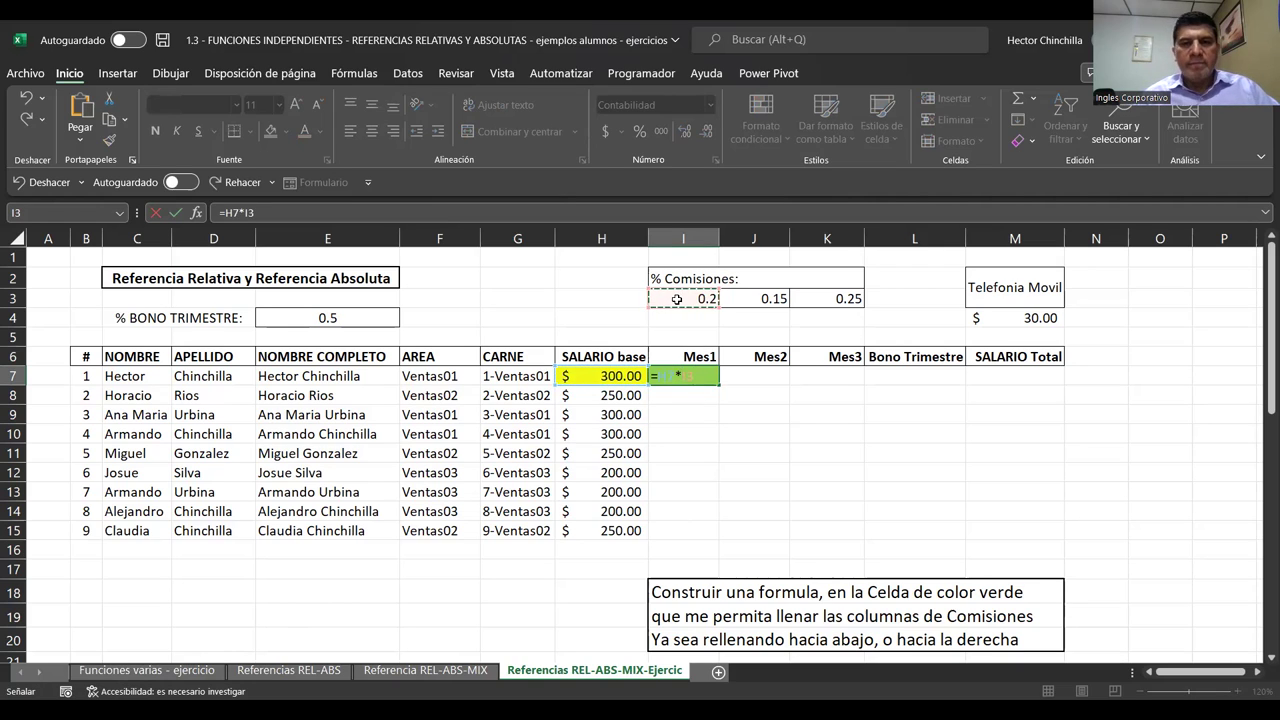
{"action": "key", "text": "Return"}
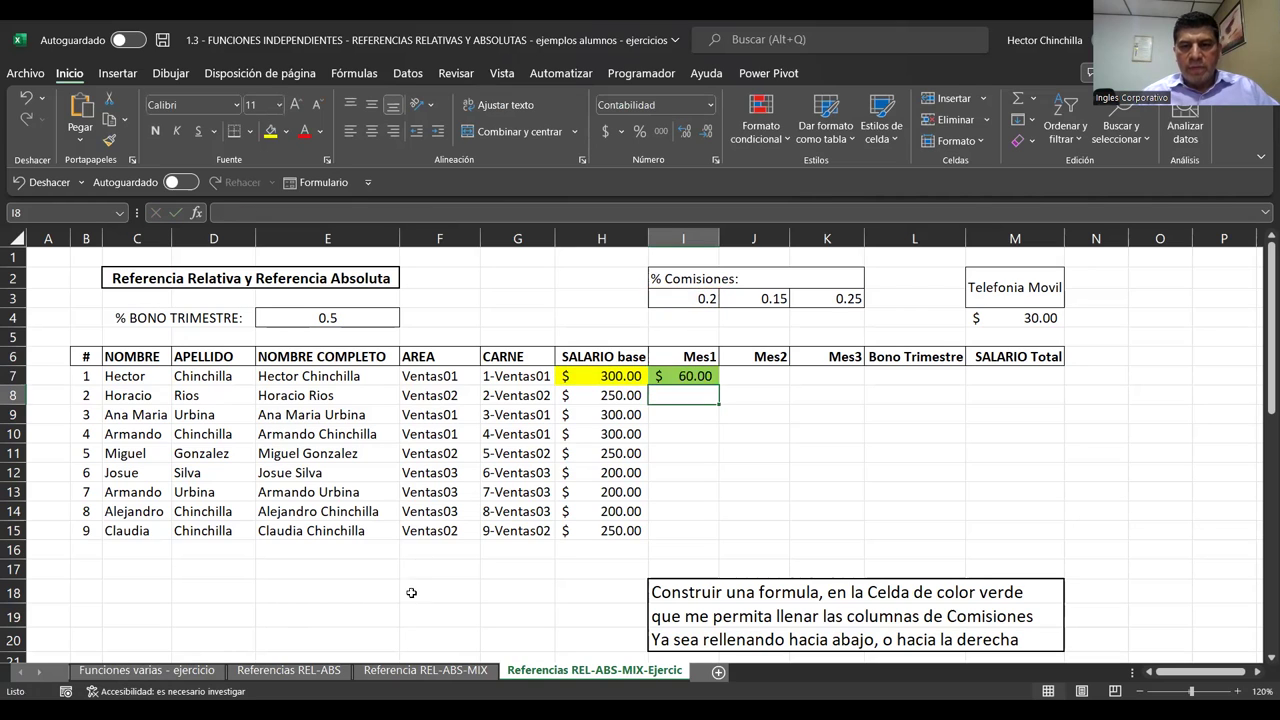
{"action": "key", "text": "Up"}
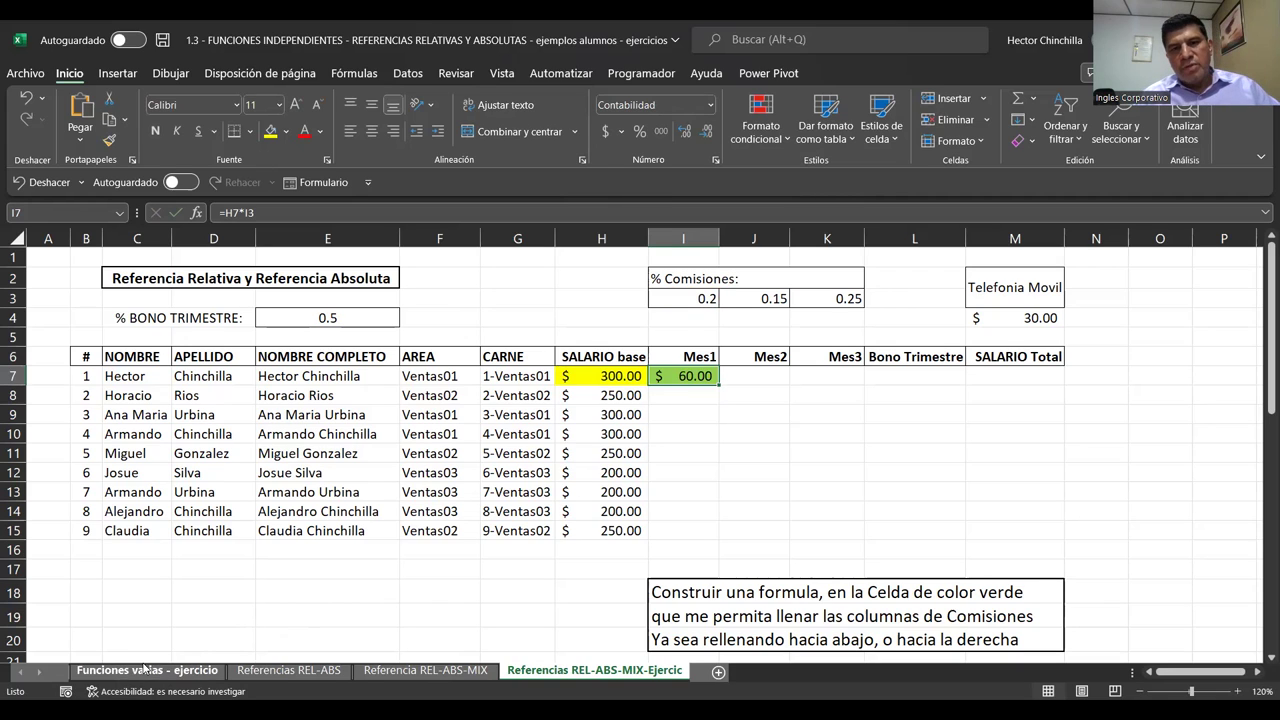
{"action": "left_click_drag", "start_coordinate": [718, 386], "coordinate": [715, 515]}
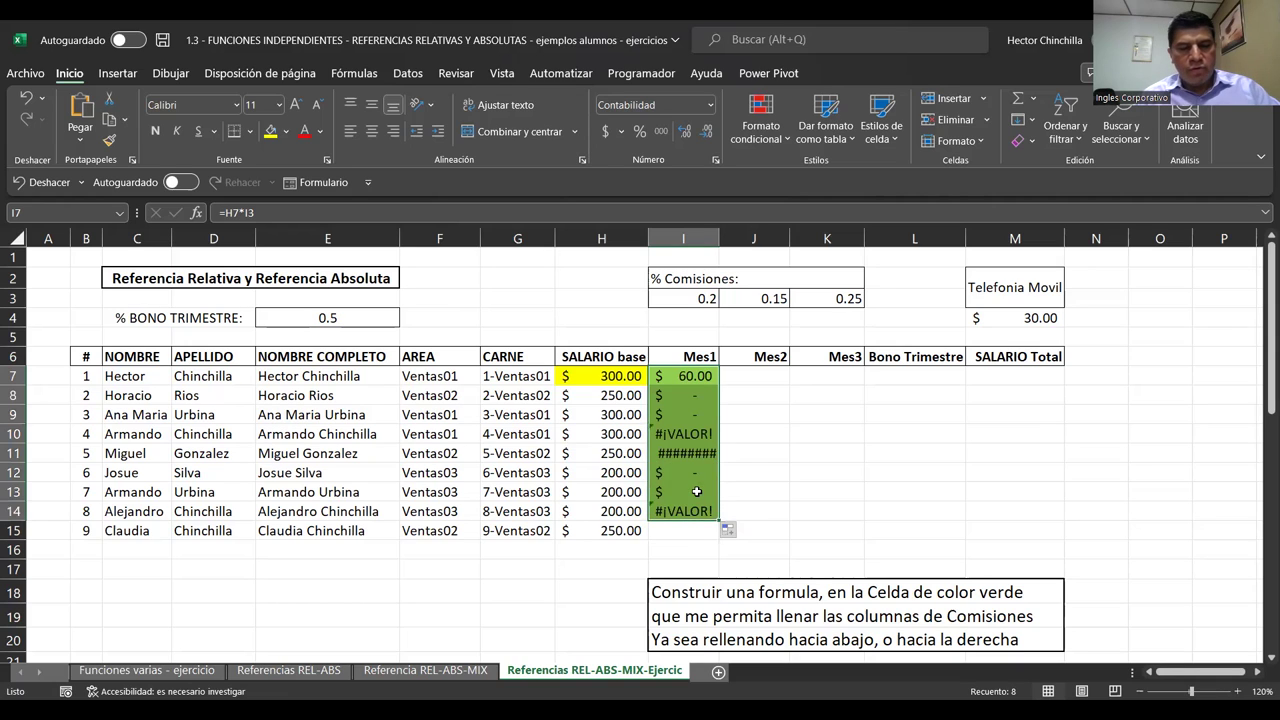
{"action": "key", "text": "ctrl+z"}
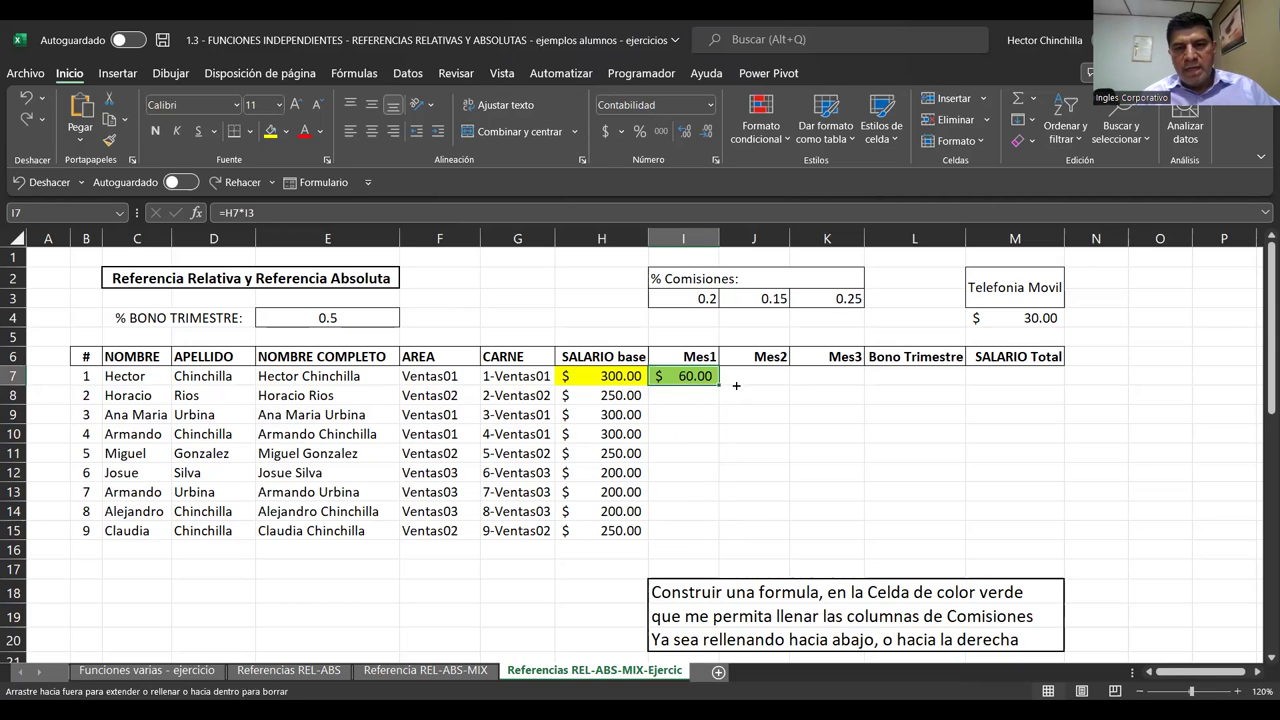
{"action": "left_click_drag", "start_coordinate": [736, 385], "coordinate": [865, 380]}
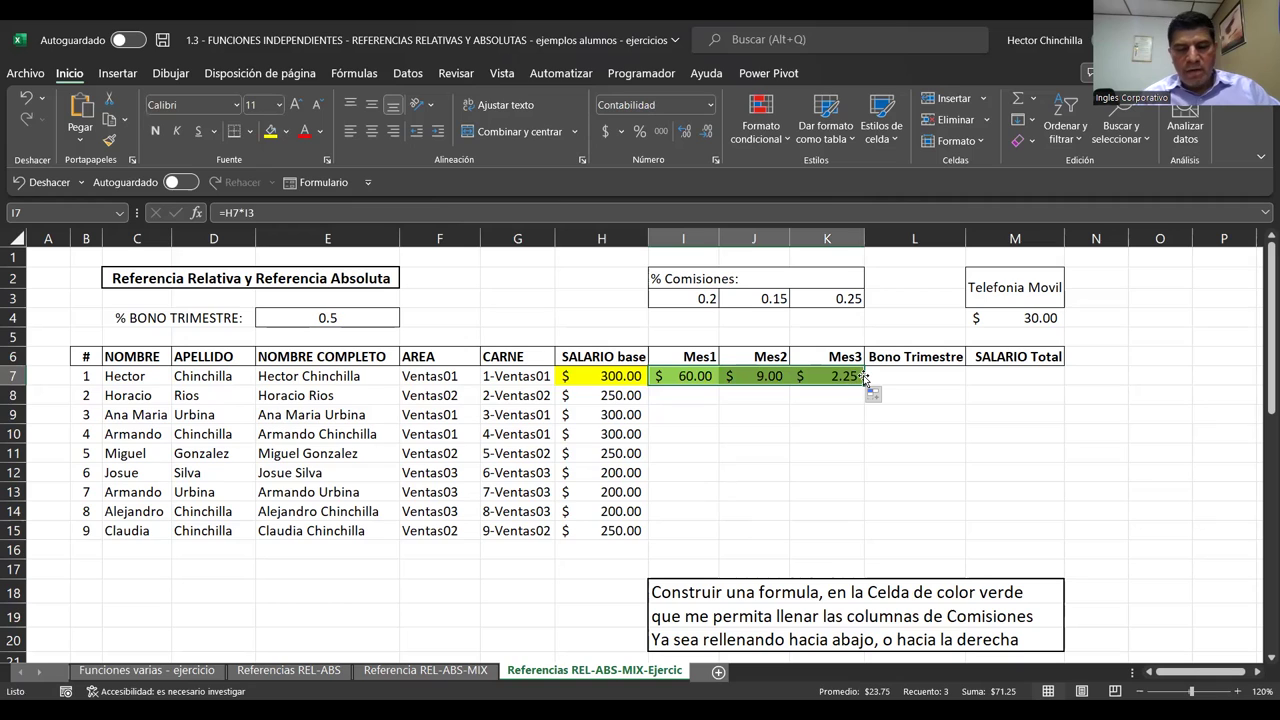
{"action": "key", "text": "ctrl+z"}
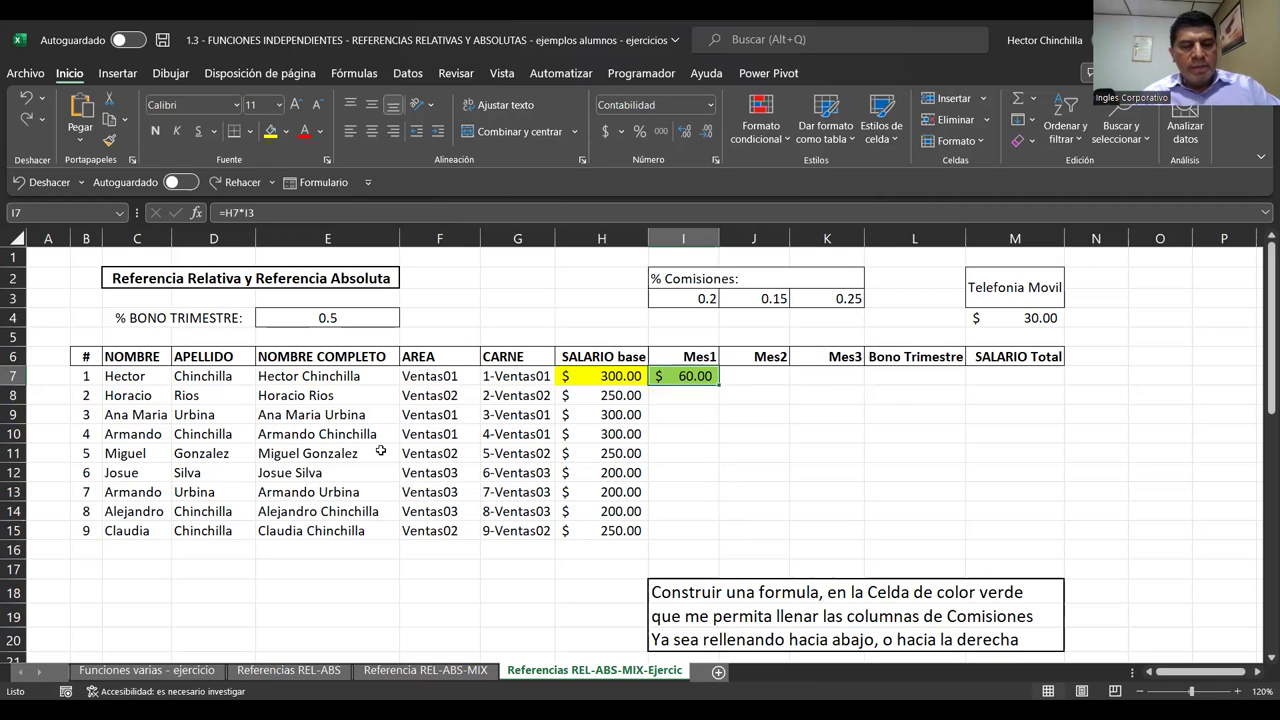
{"action": "key", "text": "F2"}
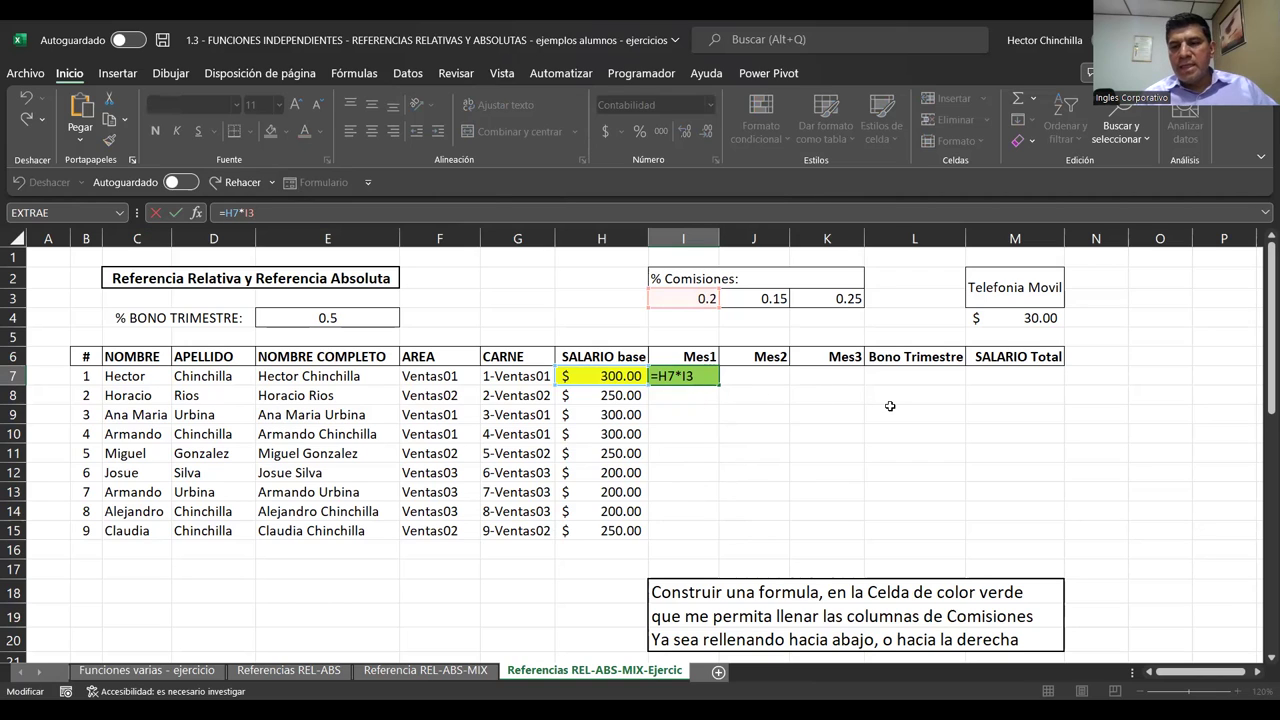
{"action": "key", "text": "ctrl+Return"}
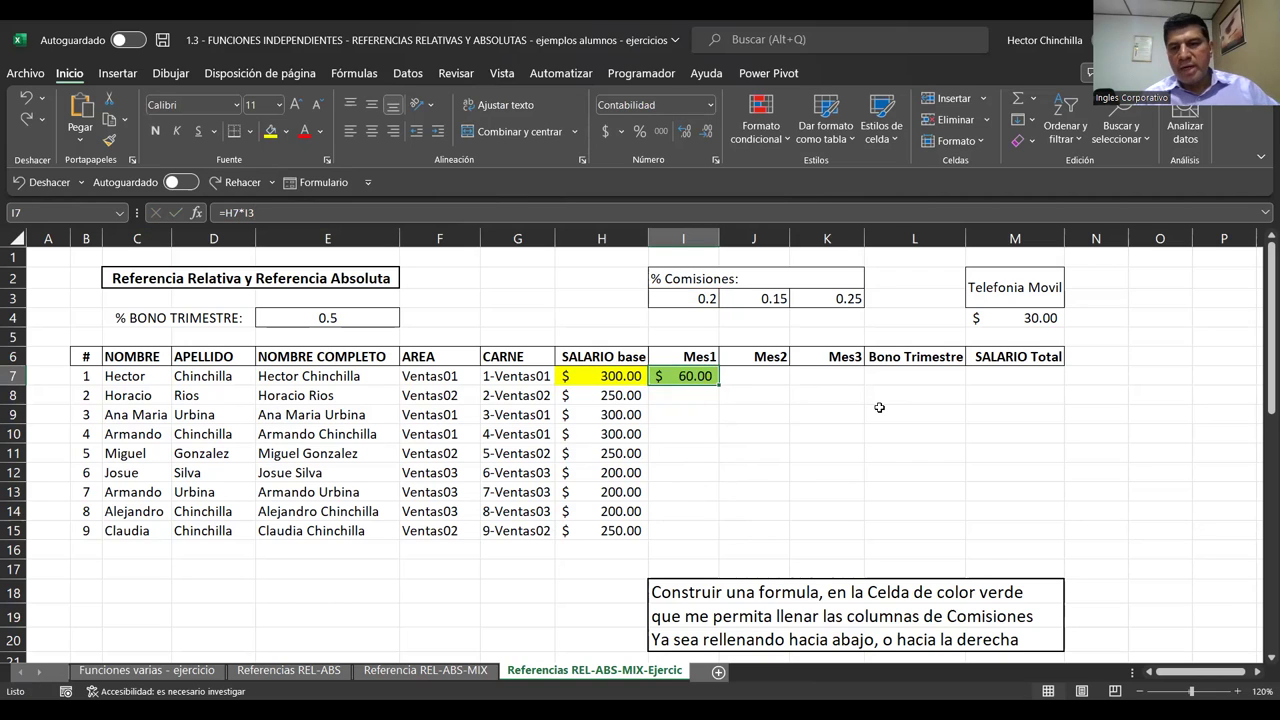
{"action": "left_click", "coordinate": [1238, 693]}
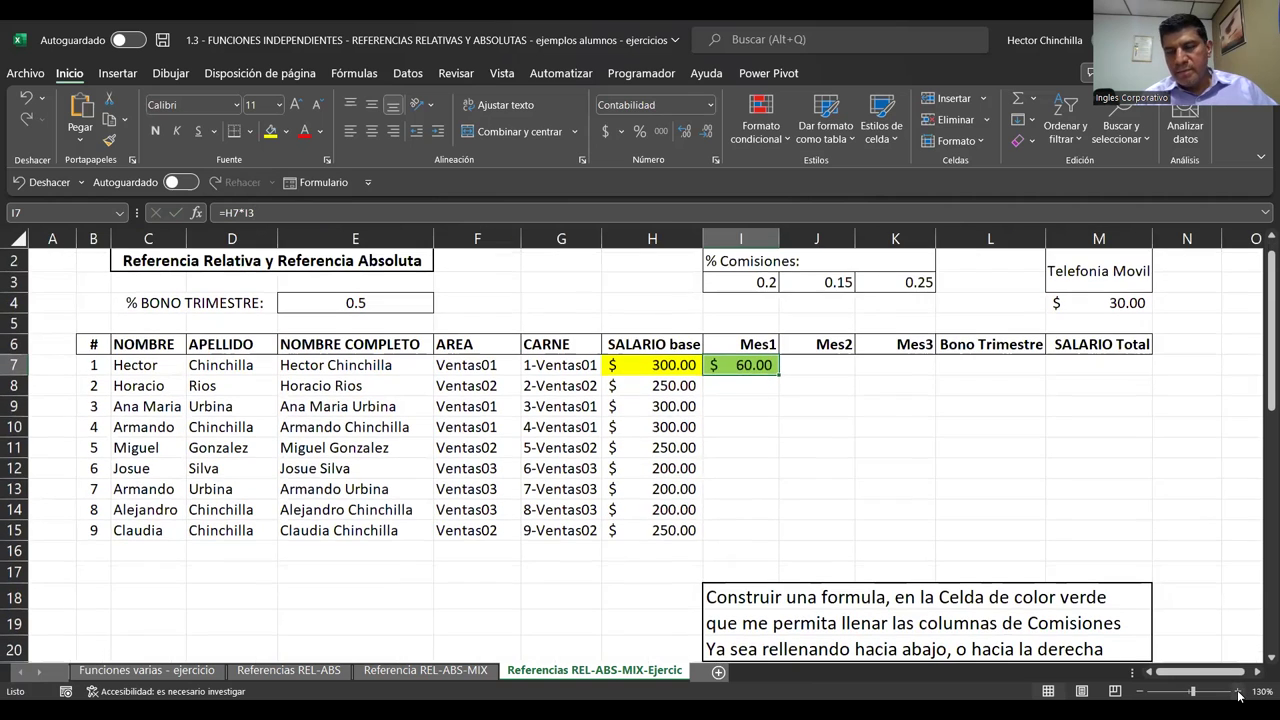
{"action": "left_click", "coordinate": [1238, 693]}
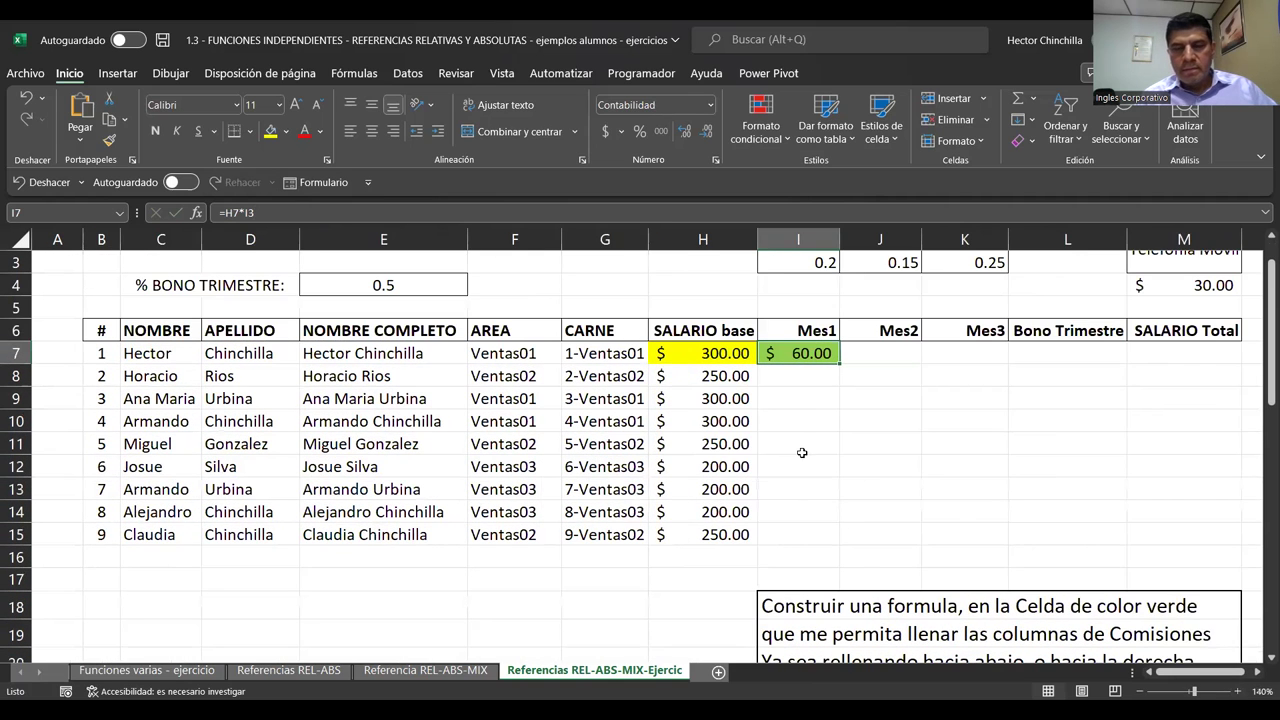
{"action": "scroll", "coordinate": [822, 435], "scroll_direction": "up", "scroll_amount": 1}
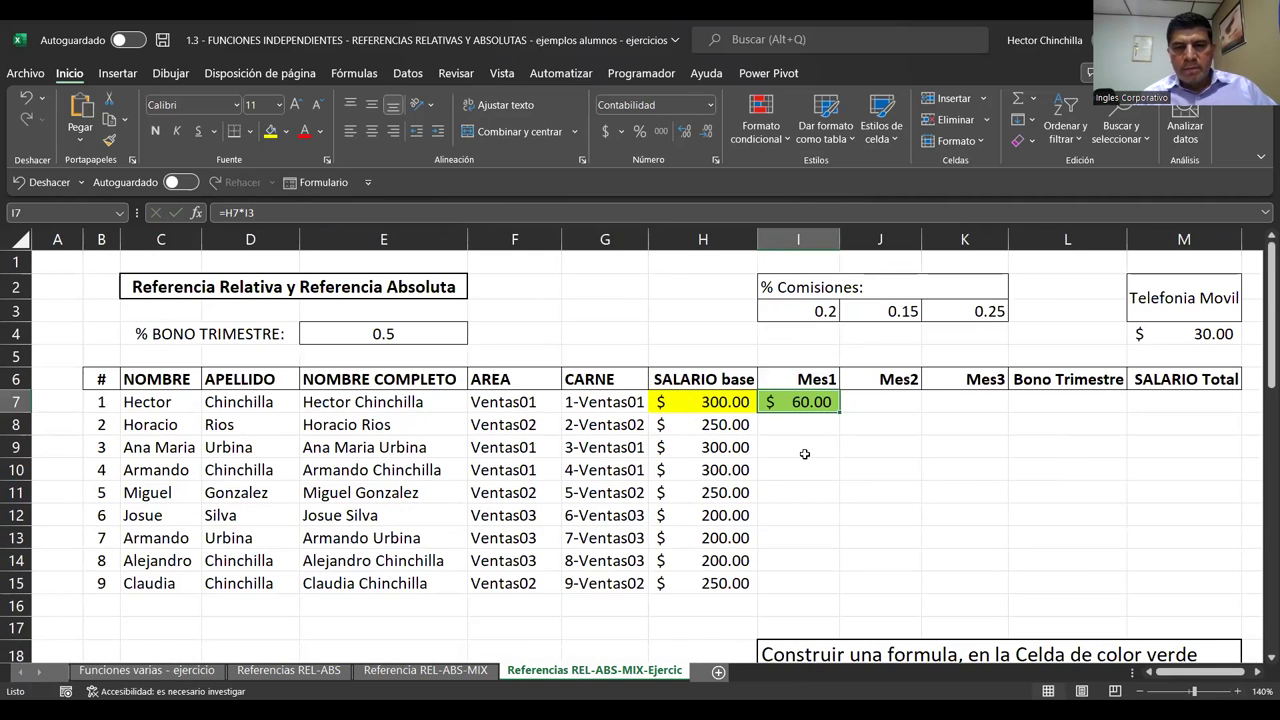
{"action": "key", "text": "F2"}
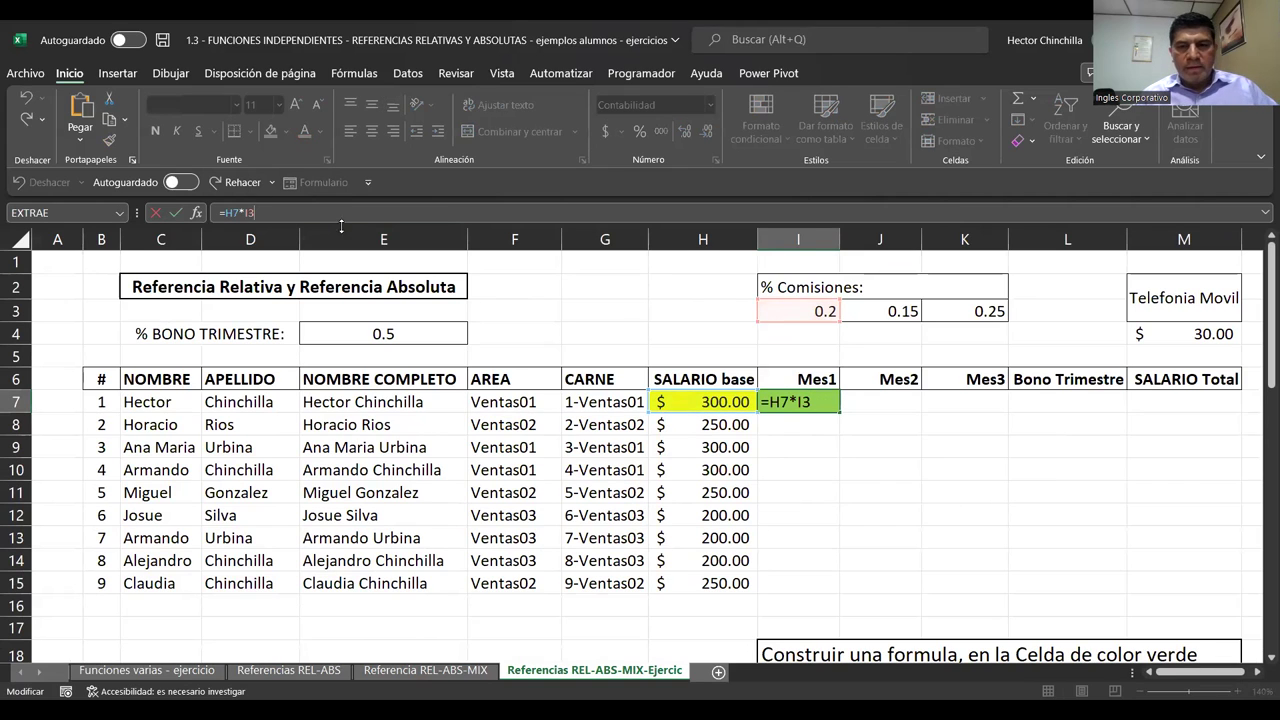
{"action": "left_click", "coordinate": [767, 406]}
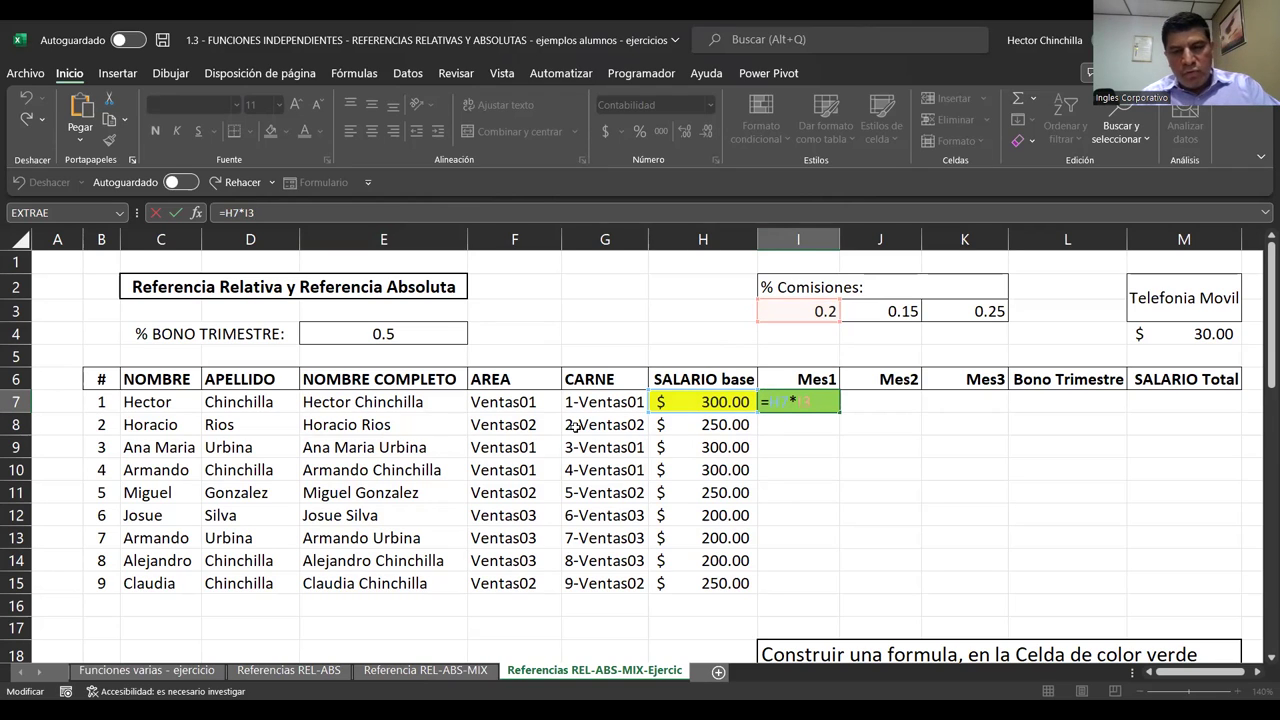
Rewrite I7 with mixed references as =$H7*I$3, keeping the $60.00 result
{"action": "type", "text": "$"}
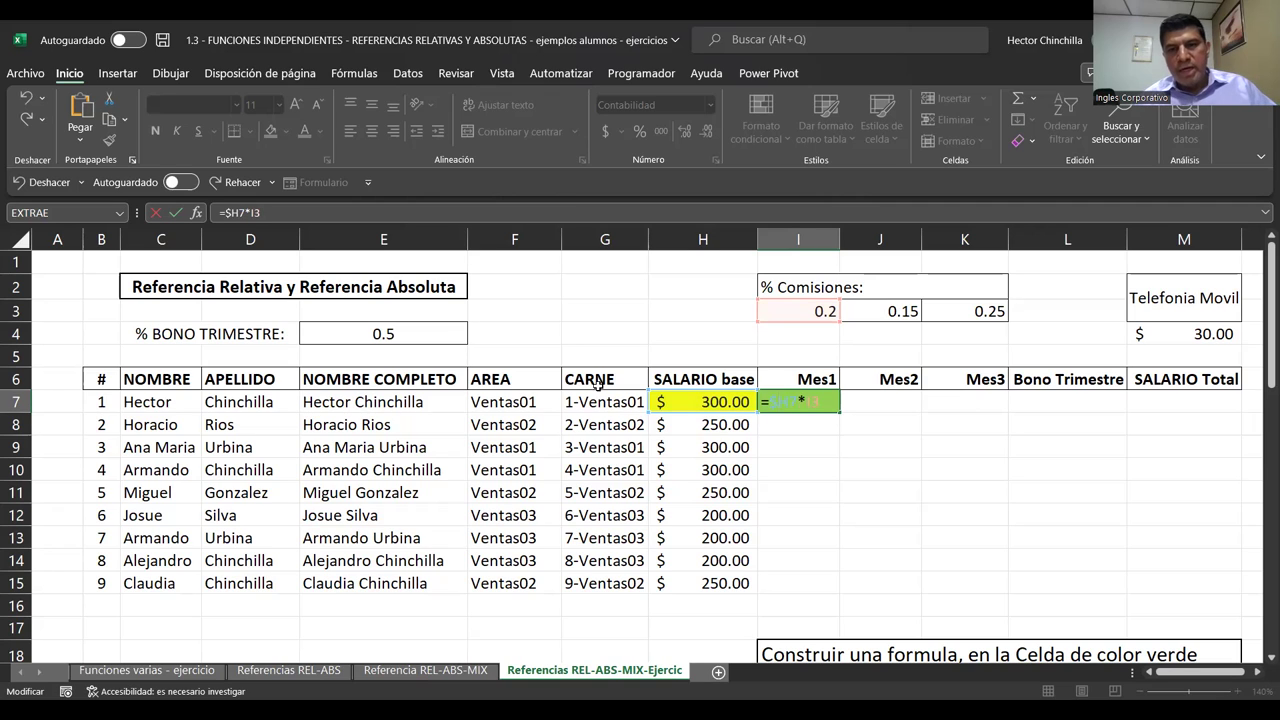
{"action": "left_click", "coordinate": [329, 212]}
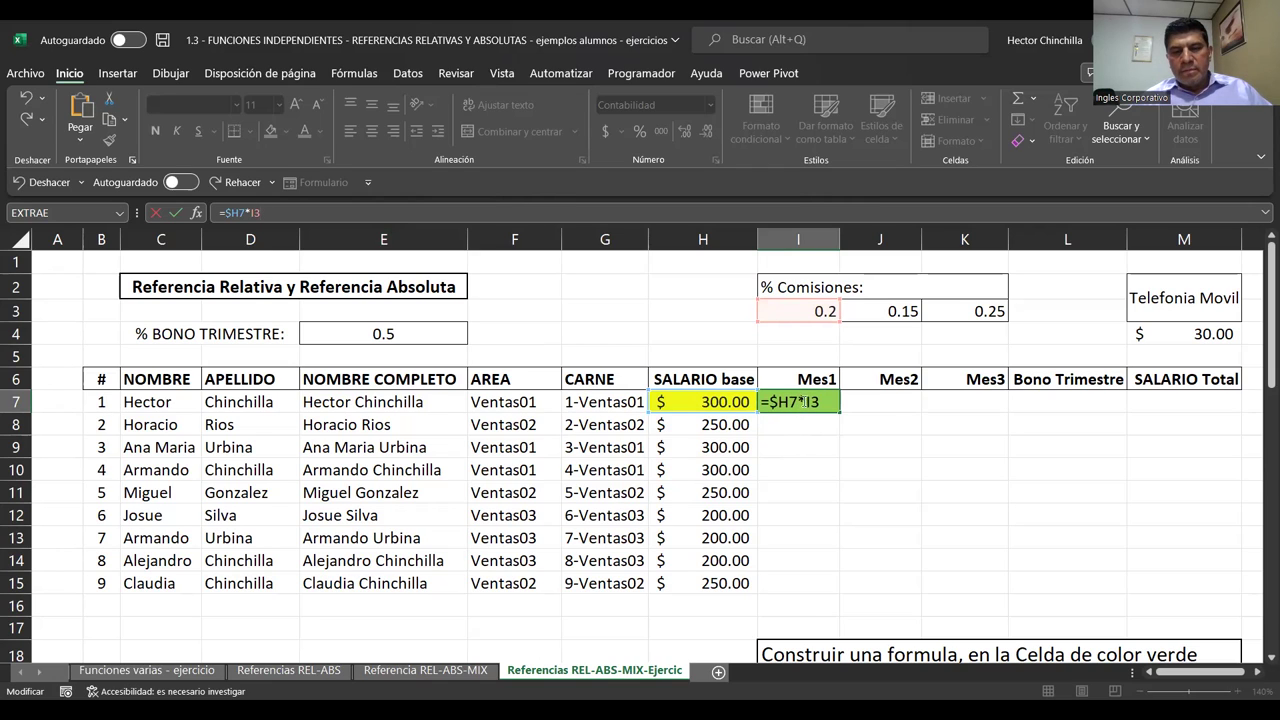
{"action": "left_click", "coordinate": [803, 400]}
{"action": "type", "text": "$"}
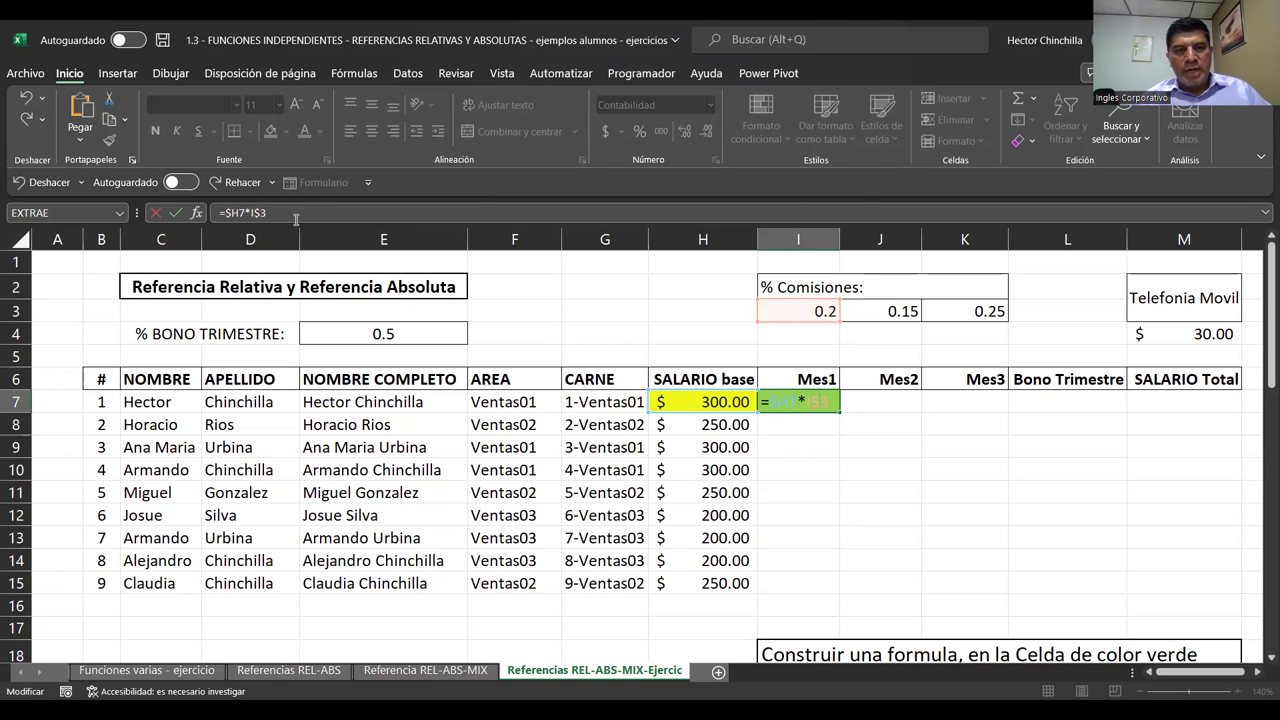
{"action": "left_click", "coordinate": [290, 212]}
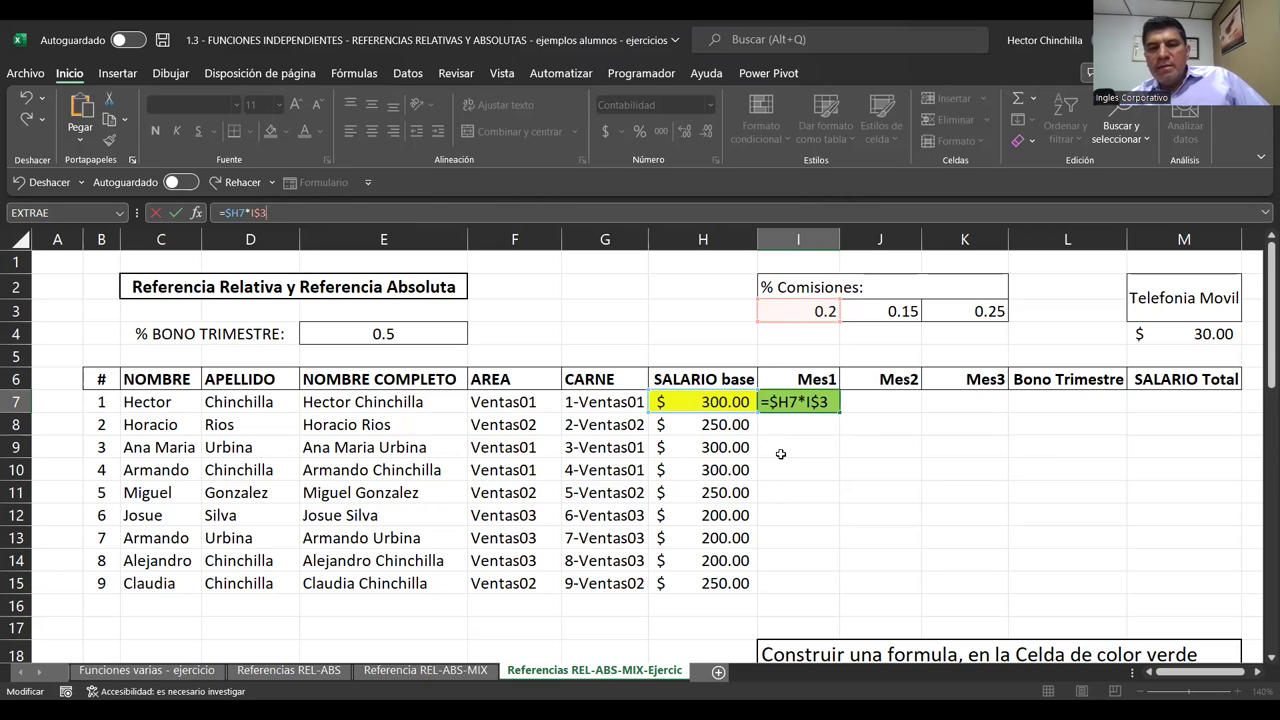
{"action": "key", "text": "Return"}
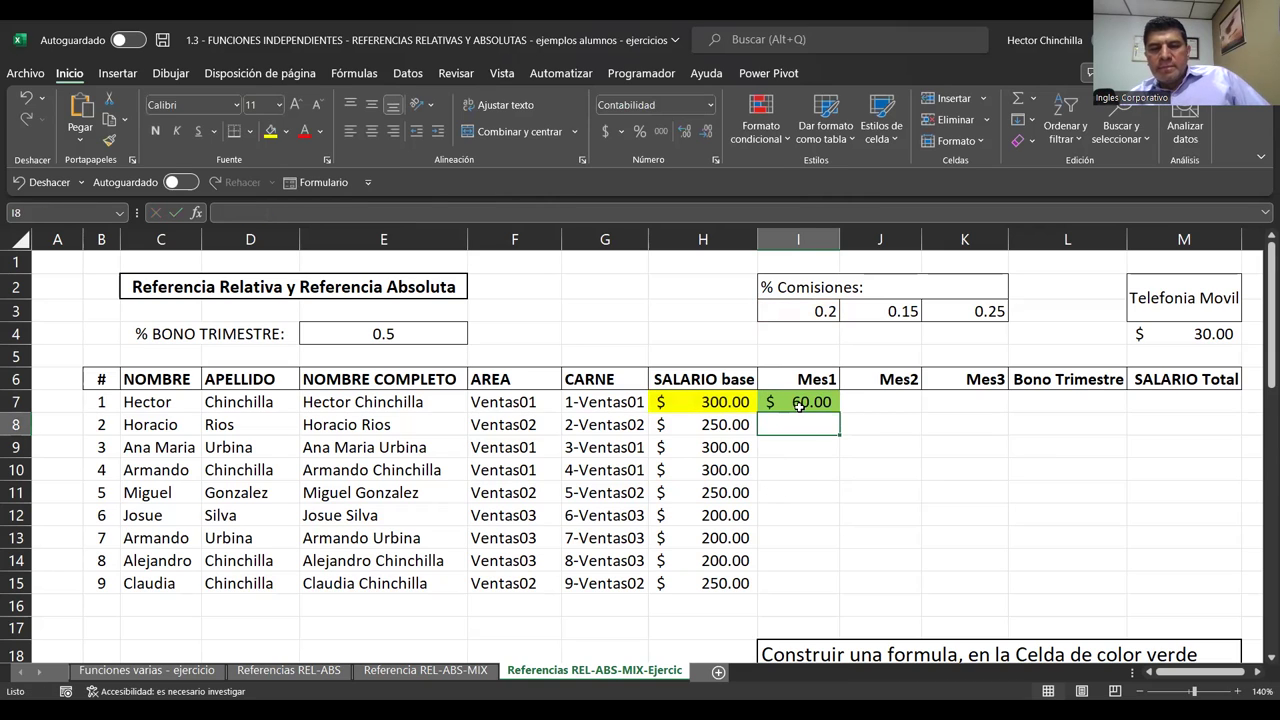
{"action": "left_click", "coordinate": [798, 405]}
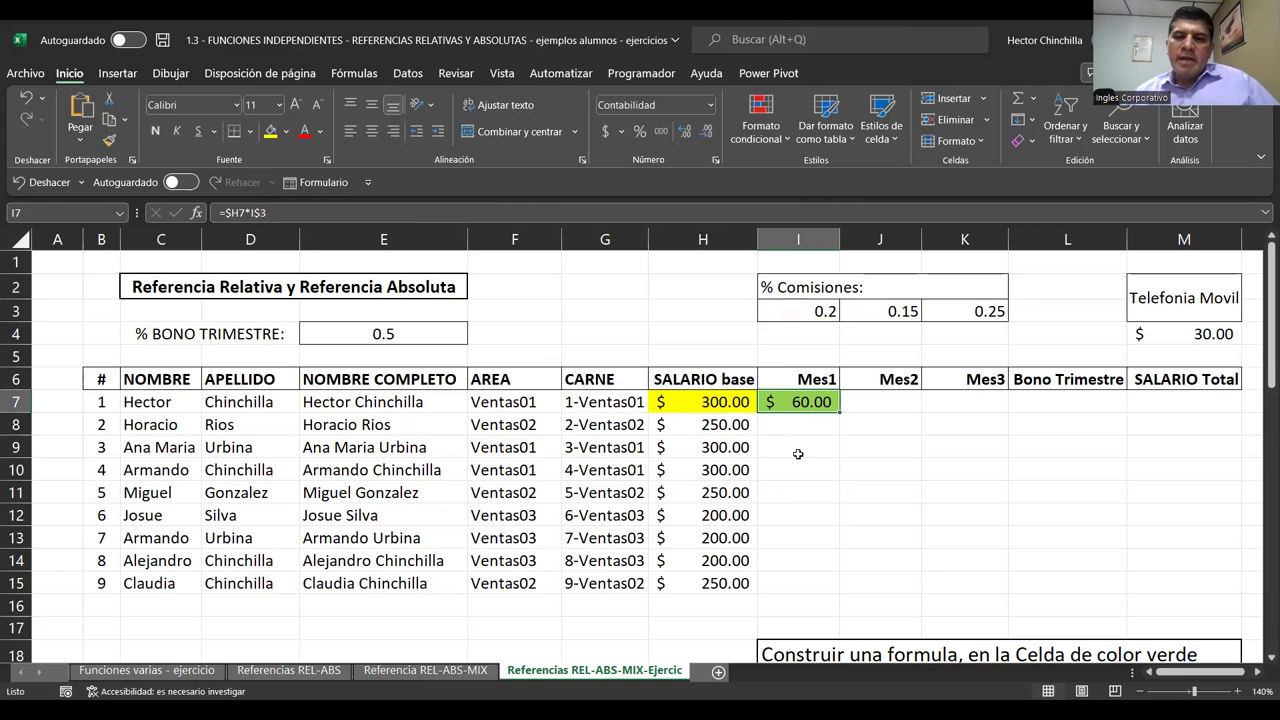
Enter =H7*$I$3 in I7, locking the 0.2 rate with F4
{"action": "type", "text": "="}
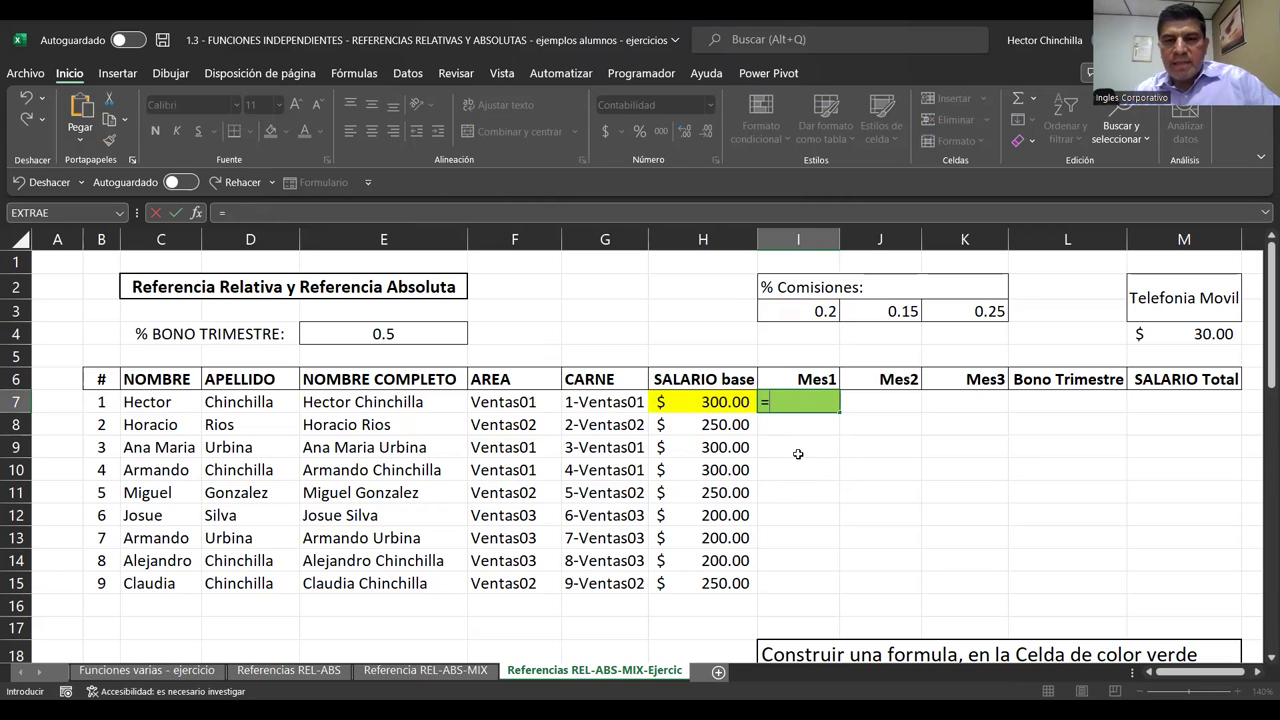
{"action": "left_click", "coordinate": [708, 401]}
{"action": "type", "text": "*"}
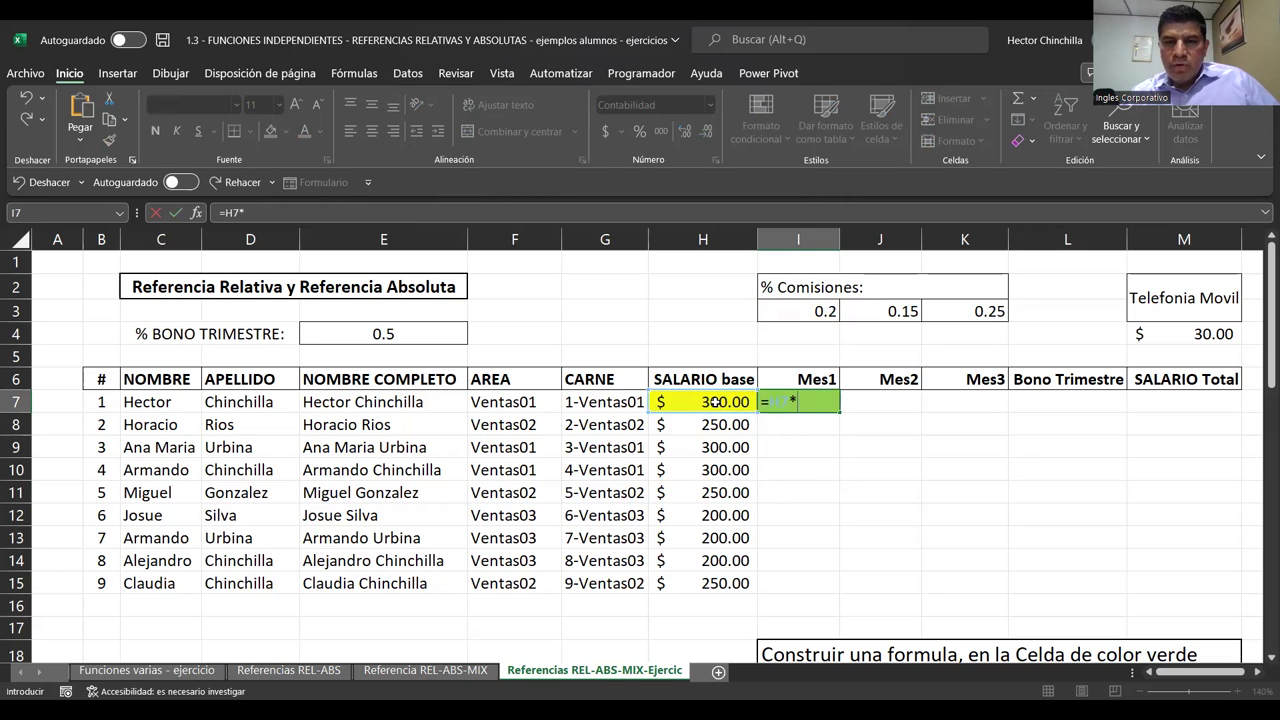
{"action": "left_click", "coordinate": [799, 315]}
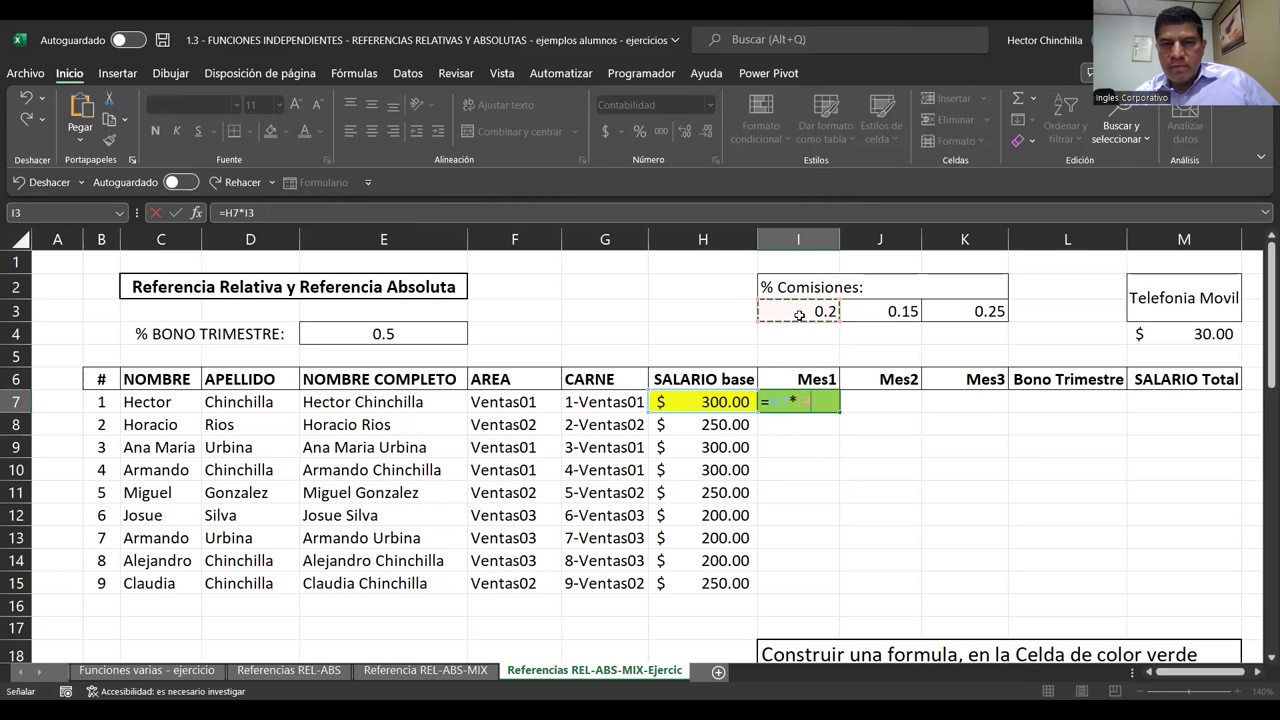
{"action": "key", "text": "Return"}
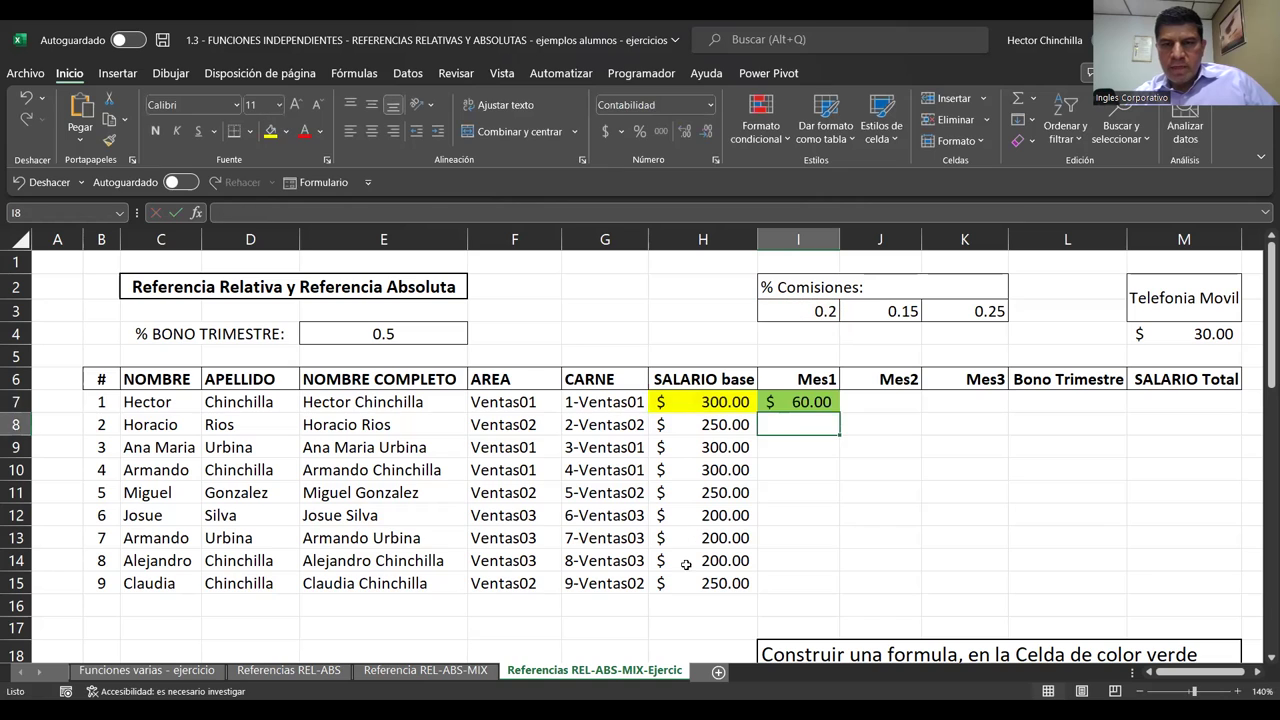
{"action": "key", "text": "Up"}
{"action": "key", "text": "F2"}
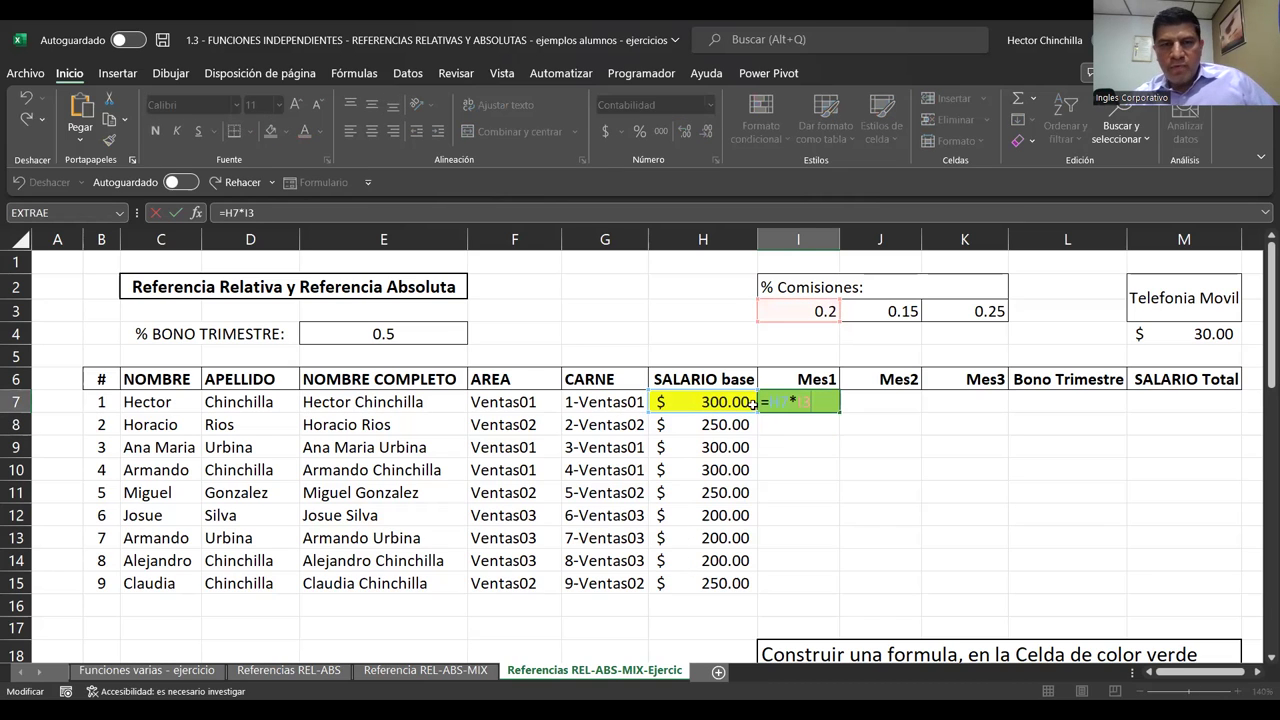
{"action": "left_click", "coordinate": [269, 211]}
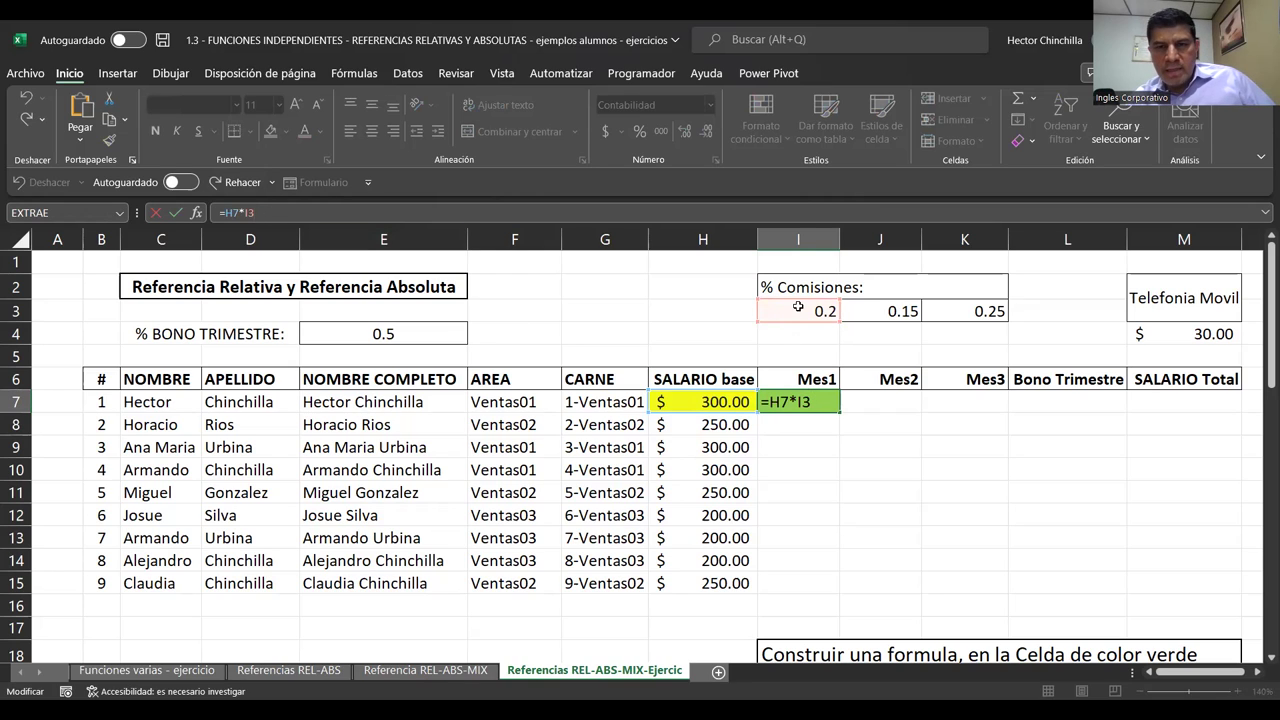
{"action": "left_click", "coordinate": [816, 402]}
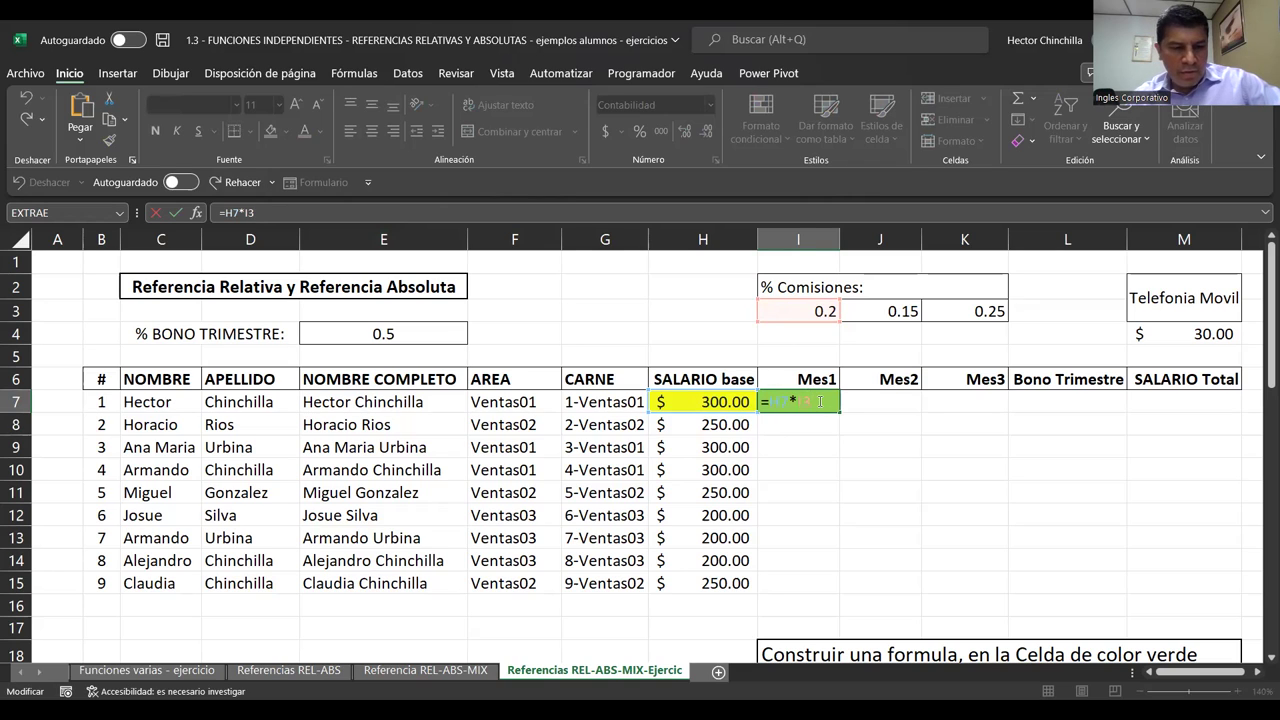
{"action": "key", "text": "F4"}
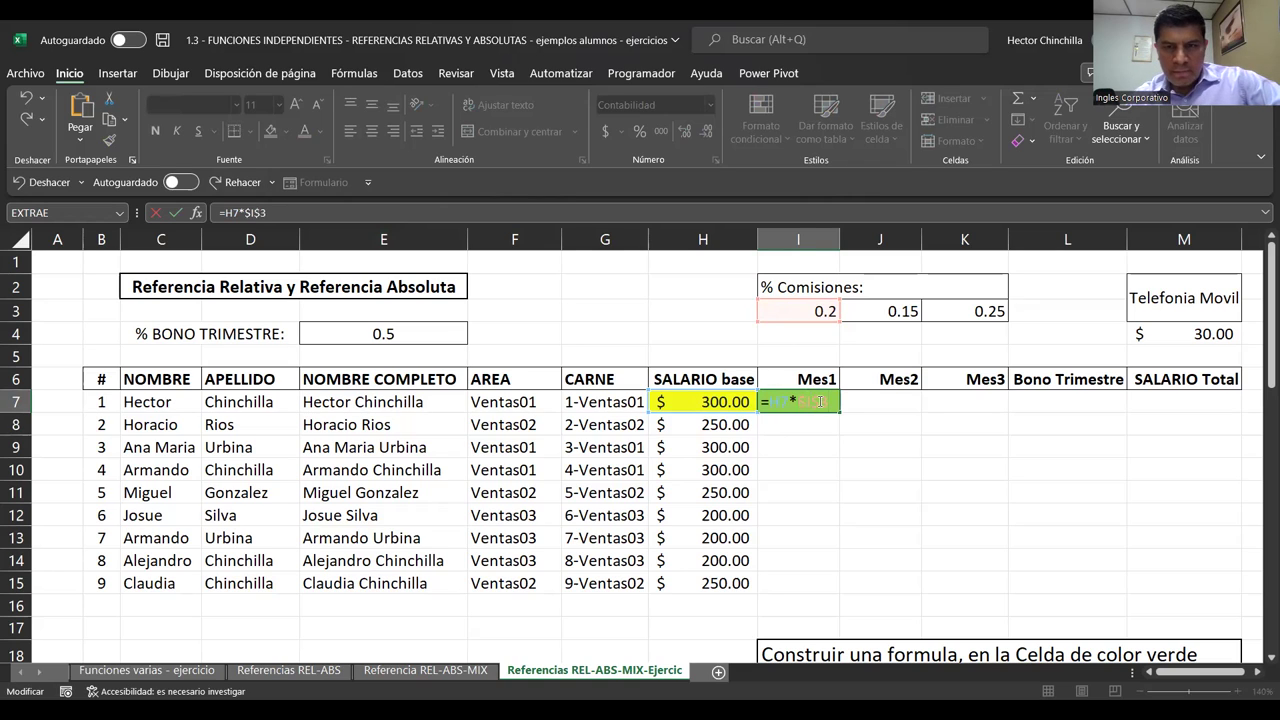
{"action": "key", "text": "ctrl+Return"}
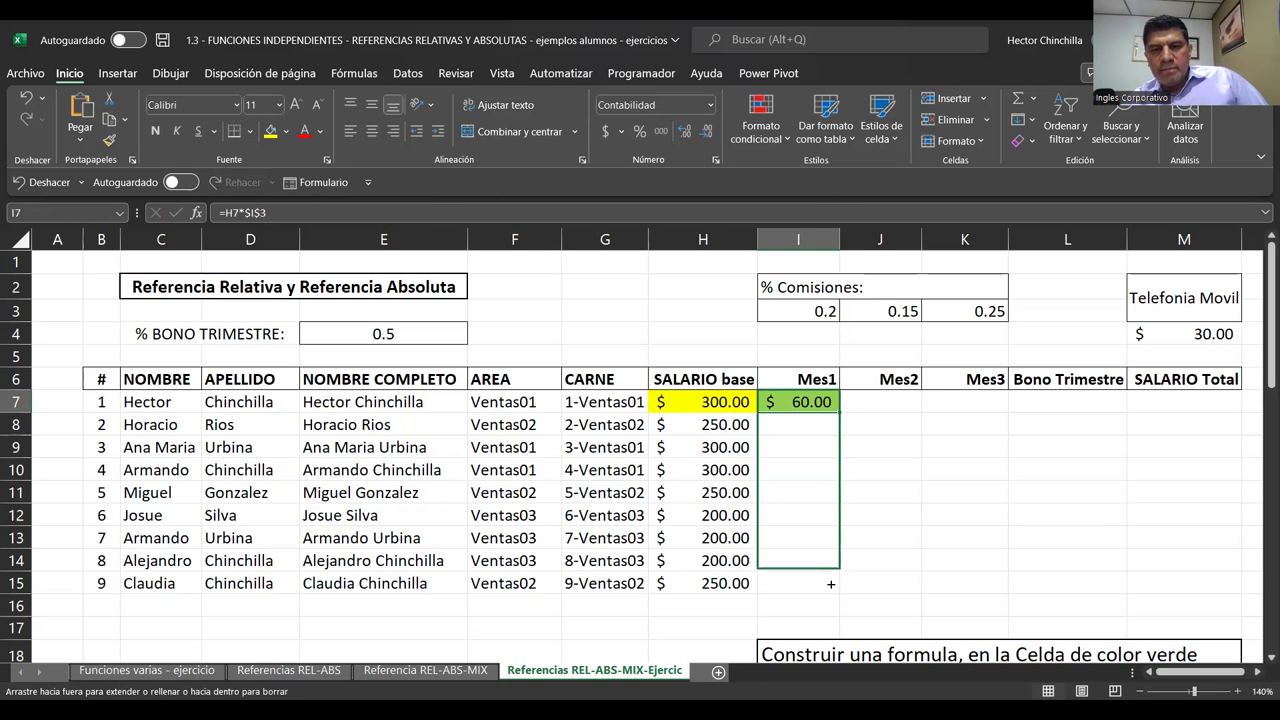
Fill the Mes1 formula down to I15 and check the copied formulas against I3
{"action": "left_click_drag", "start_coordinate": [845, 469], "coordinate": [800, 594]}
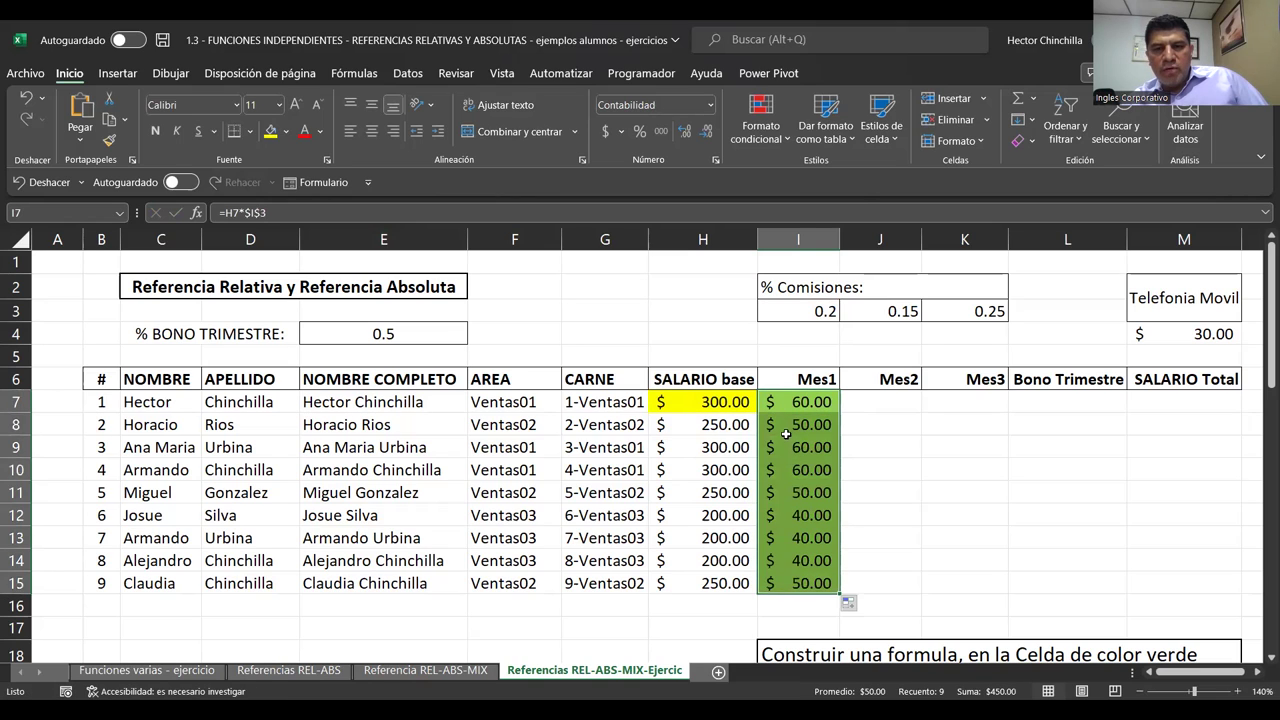
{"action": "left_click", "coordinate": [785, 426]}
{"action": "left_click", "coordinate": [782, 402]}
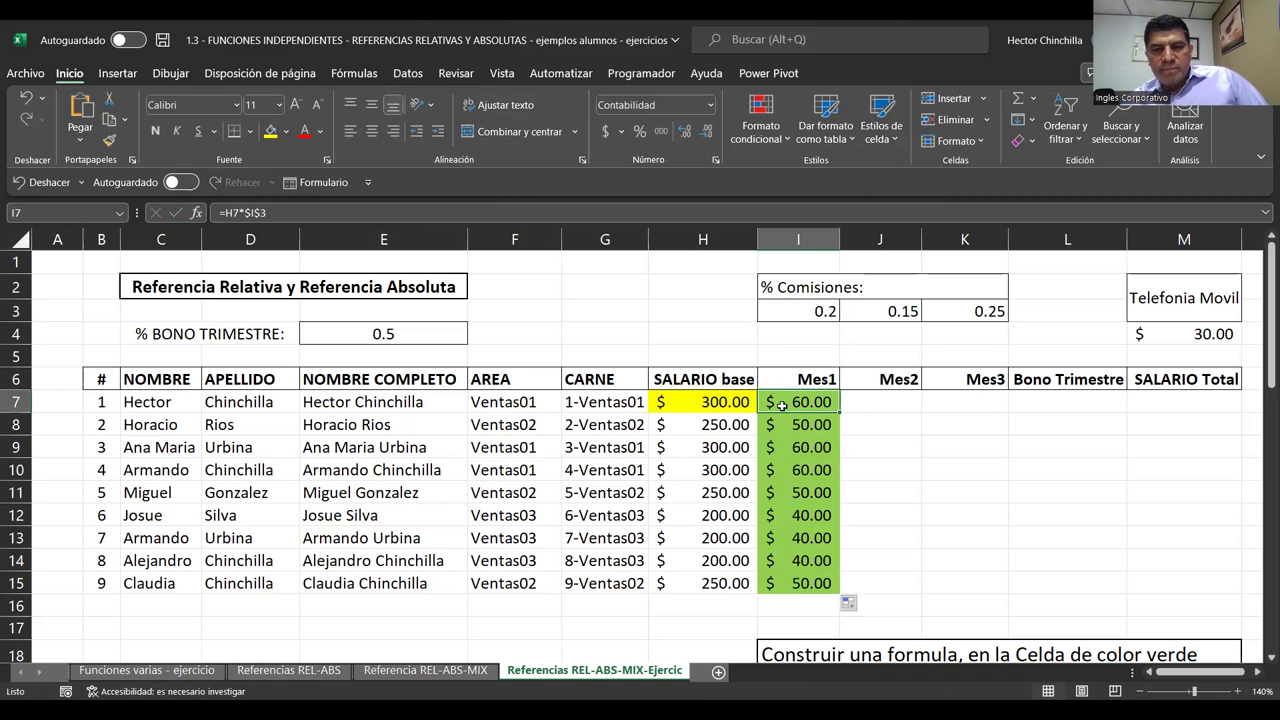
{"action": "left_click", "coordinate": [787, 424]}
{"action": "left_click", "coordinate": [788, 451]}
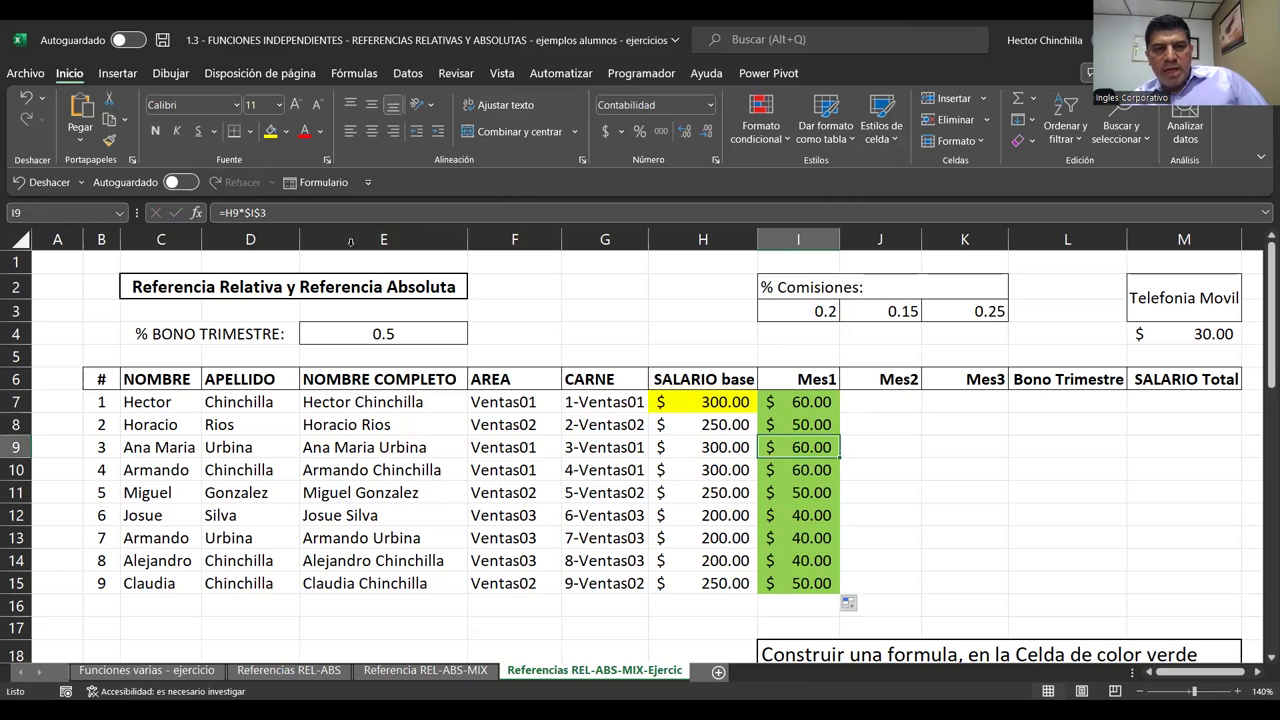
{"action": "left_click", "coordinate": [798, 311]}
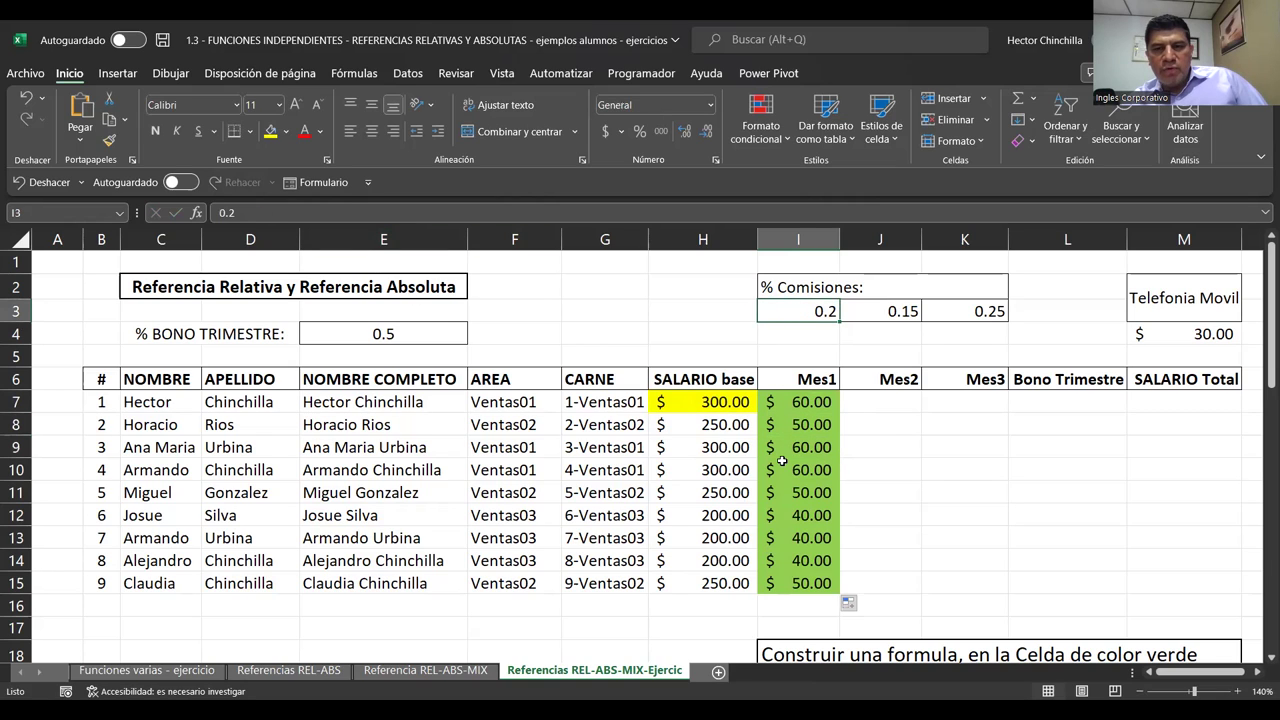
{"action": "left_click", "coordinate": [782, 460]}
{"action": "left_click", "coordinate": [784, 508]}
{"action": "left_click", "coordinate": [784, 456]}
{"action": "left_click", "coordinate": [784, 402]}
{"action": "left_click", "coordinate": [787, 470]}
{"action": "left_click", "coordinate": [786, 532]}
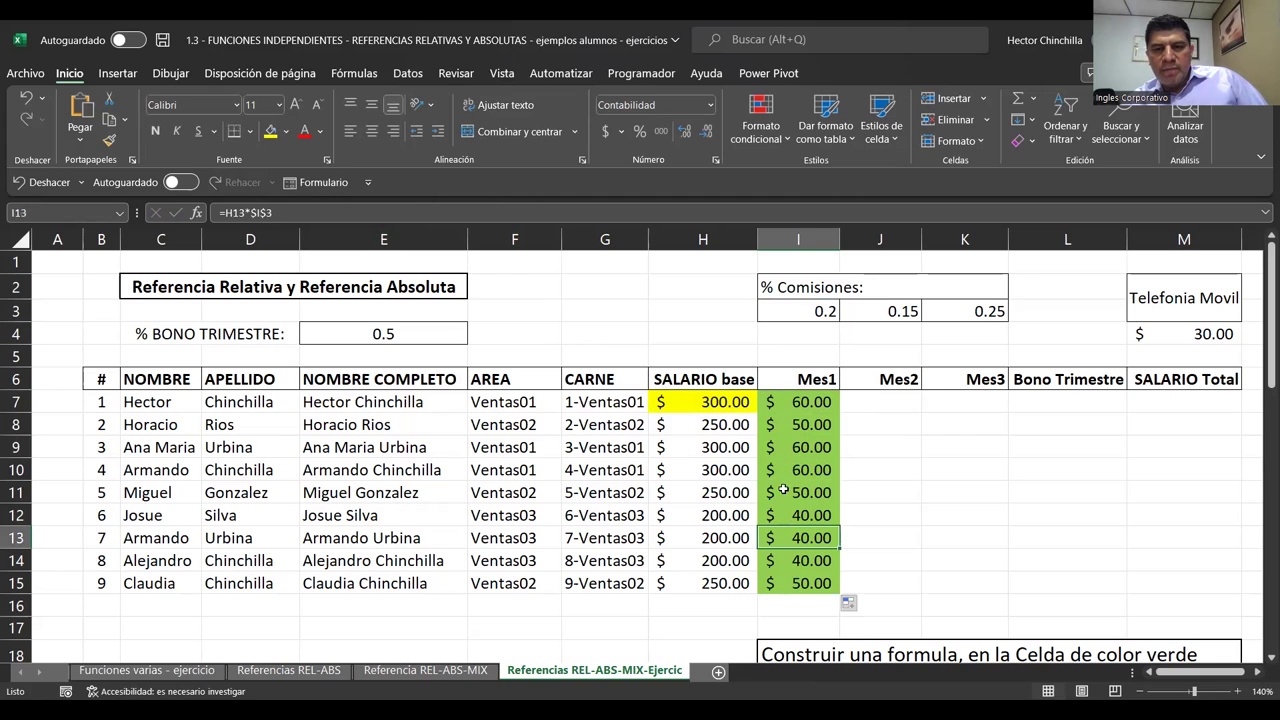
{"action": "left_click", "coordinate": [780, 402]}
Fill I7 across to K7 and compare J7's formula with the 0.2, 0.15 and 0.25 rates
{"action": "left_click_drag", "start_coordinate": [838, 410], "coordinate": [970, 425]}
{"action": "left_click", "coordinate": [926, 446]}
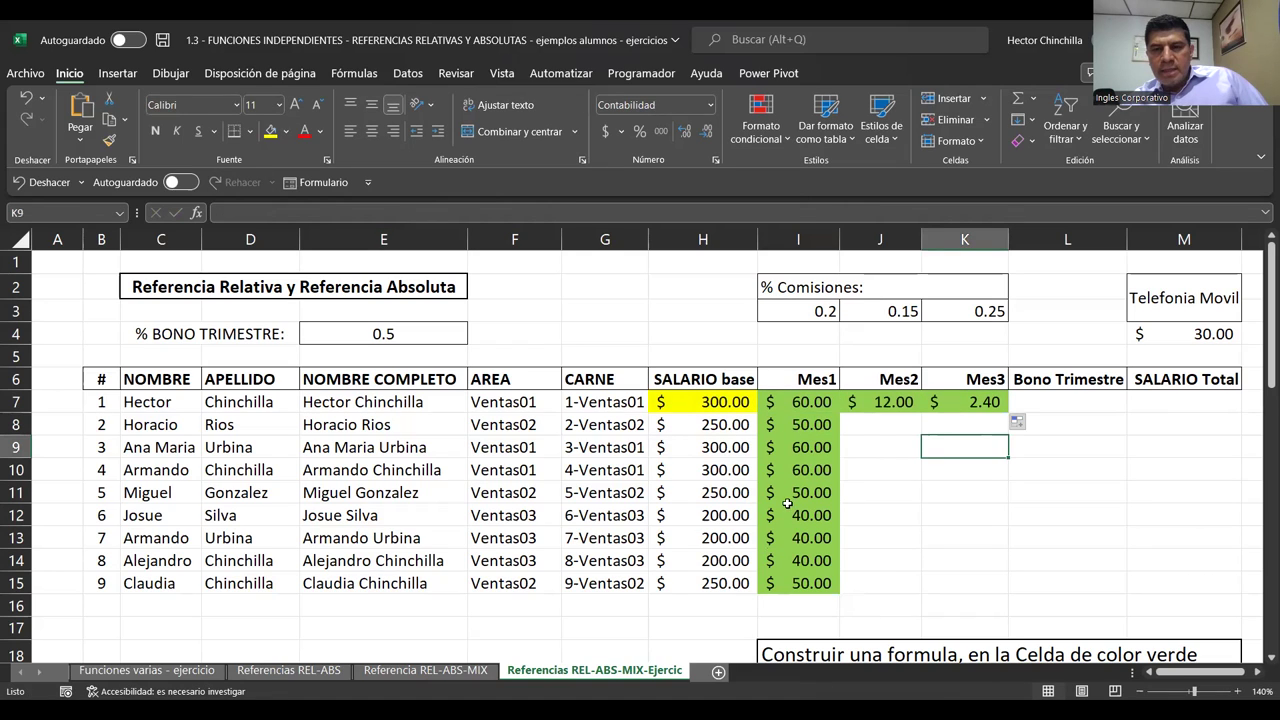
{"action": "left_click", "coordinate": [868, 406]}
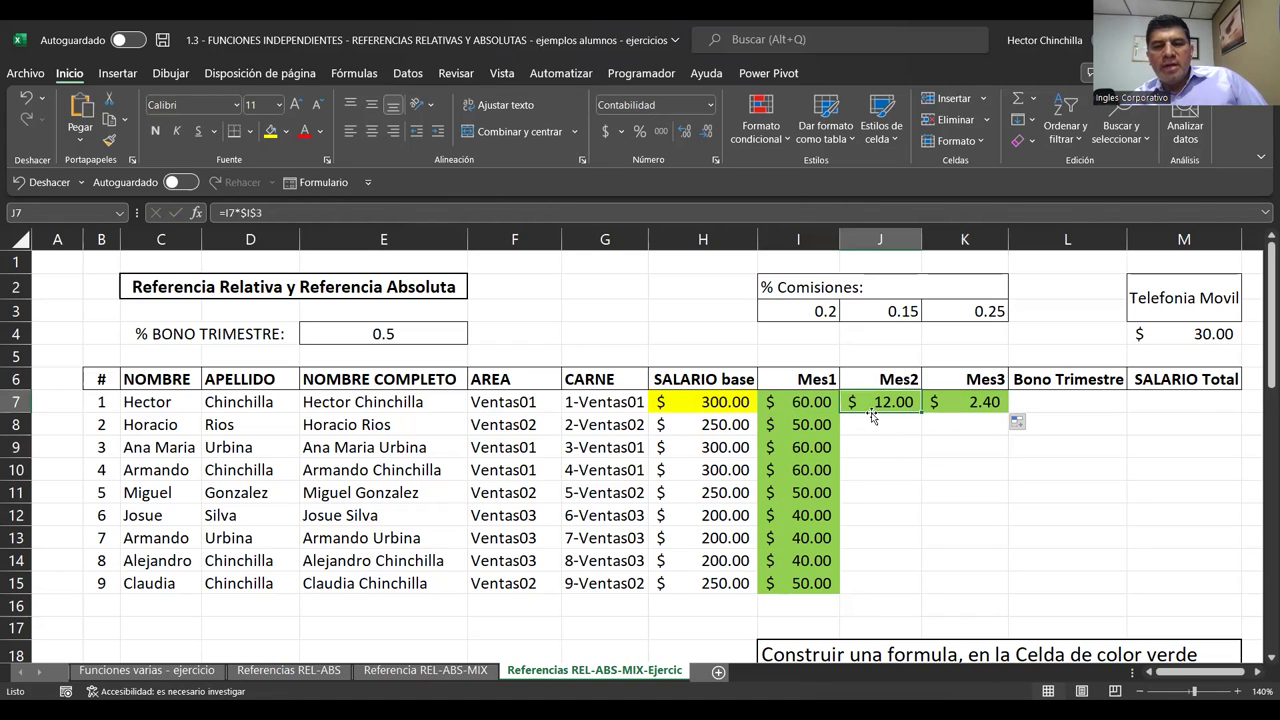
{"action": "left_click", "coordinate": [798, 308]}
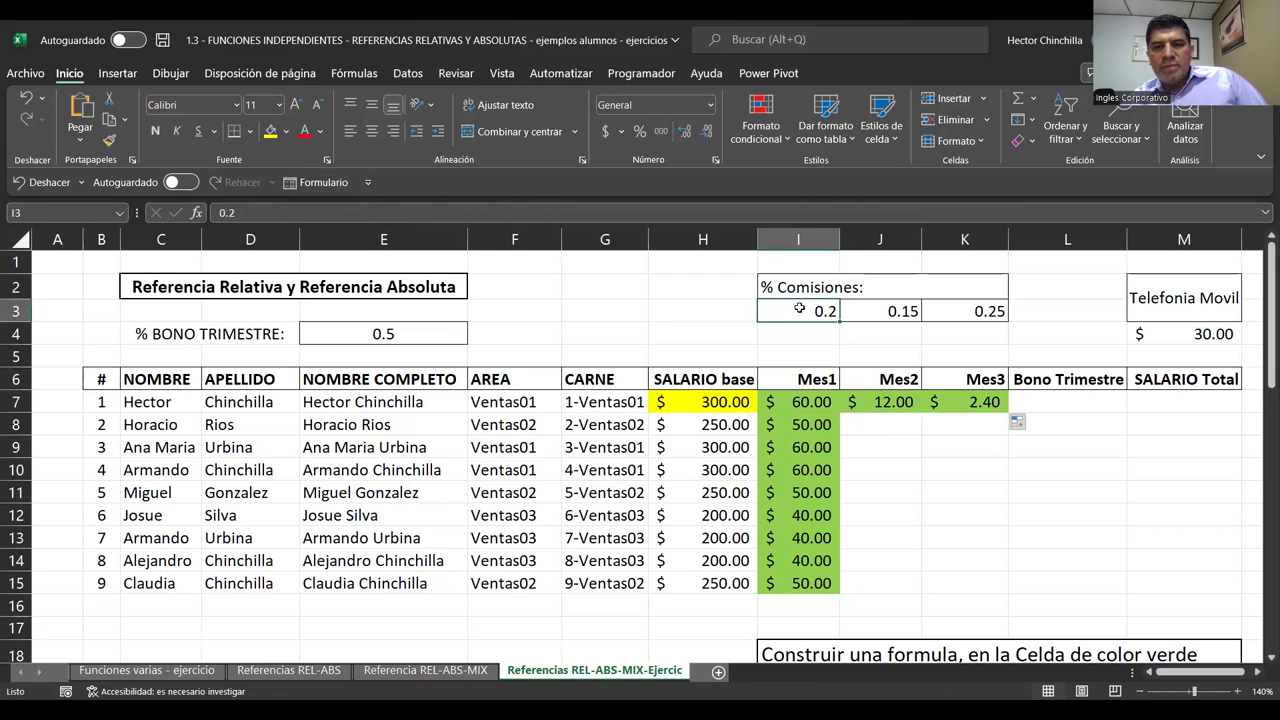
{"action": "left_click", "coordinate": [885, 311]}
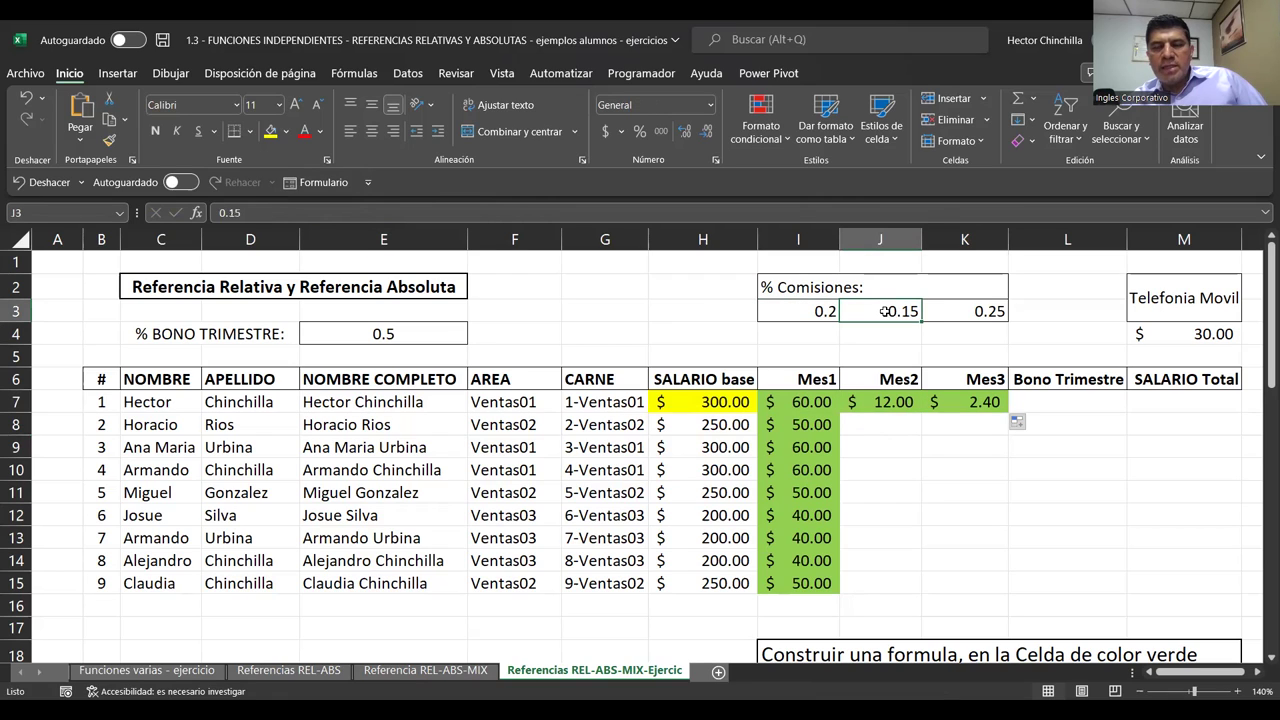
{"action": "left_click", "coordinate": [947, 313]}
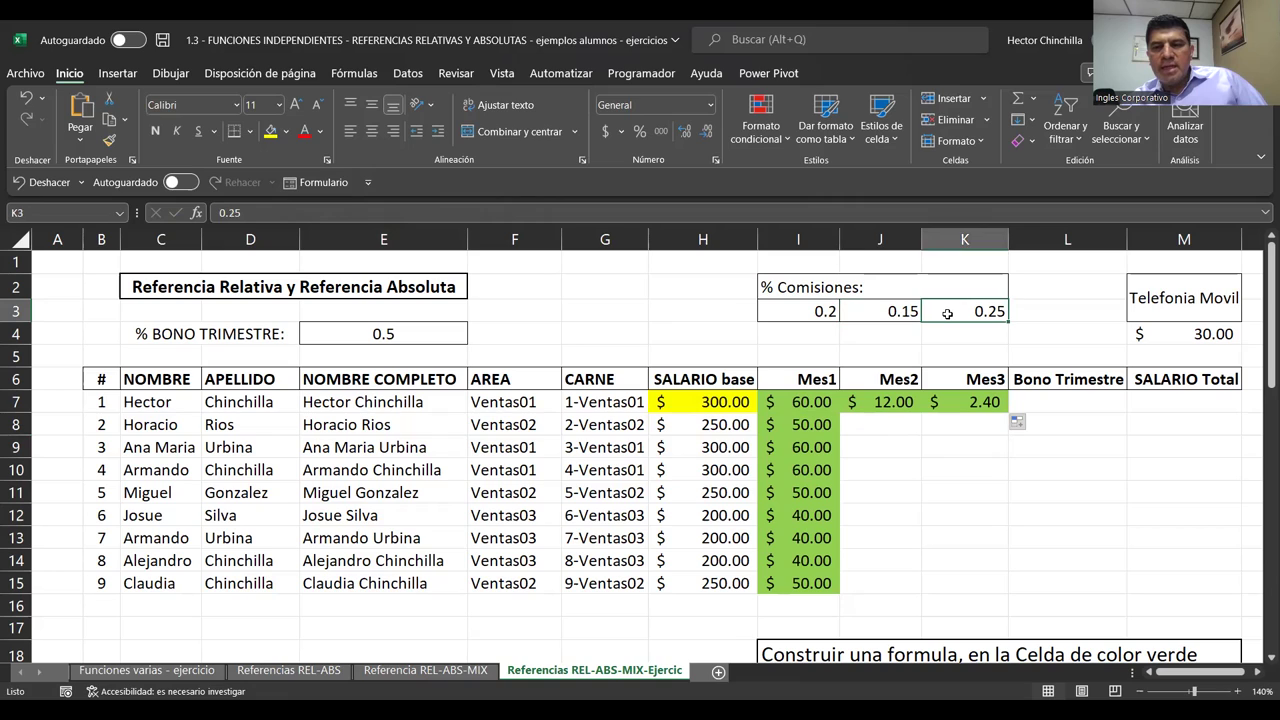
{"action": "left_click", "coordinate": [865, 403]}
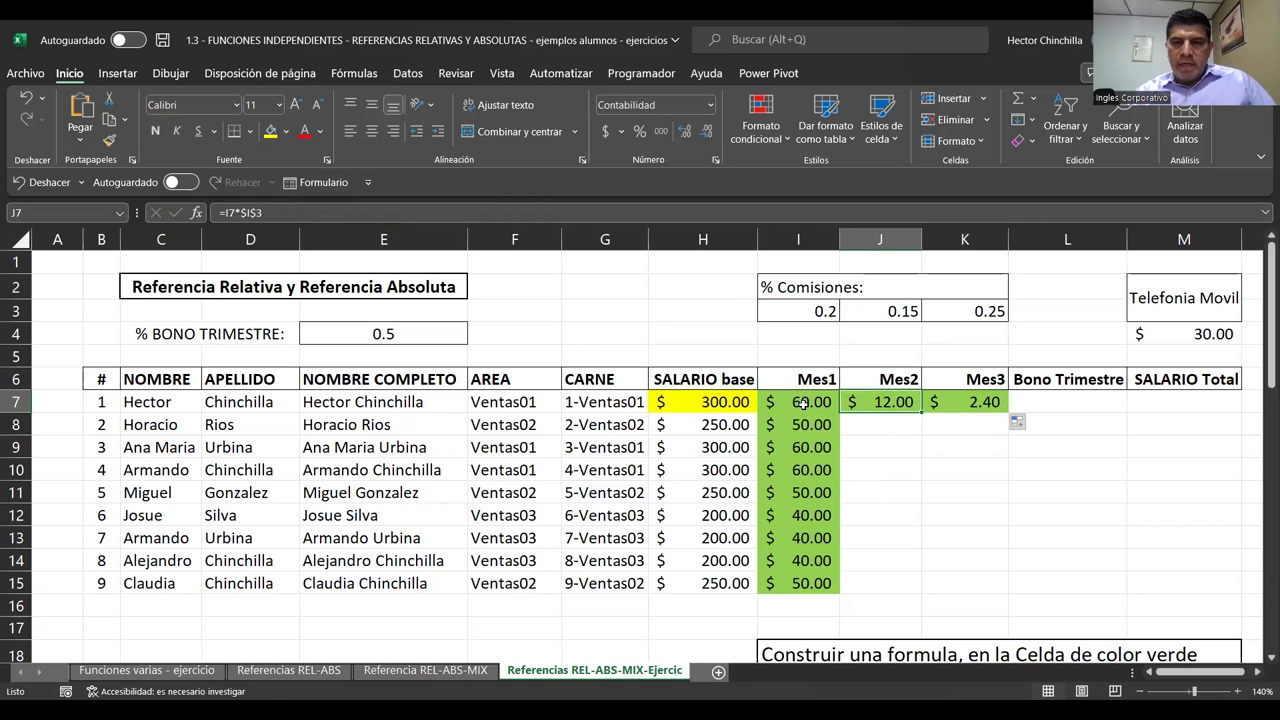
Undo the cross-fill, change I7 to =$H7*I$3 and fill it down to I15
{"action": "key", "text": "Delete"}
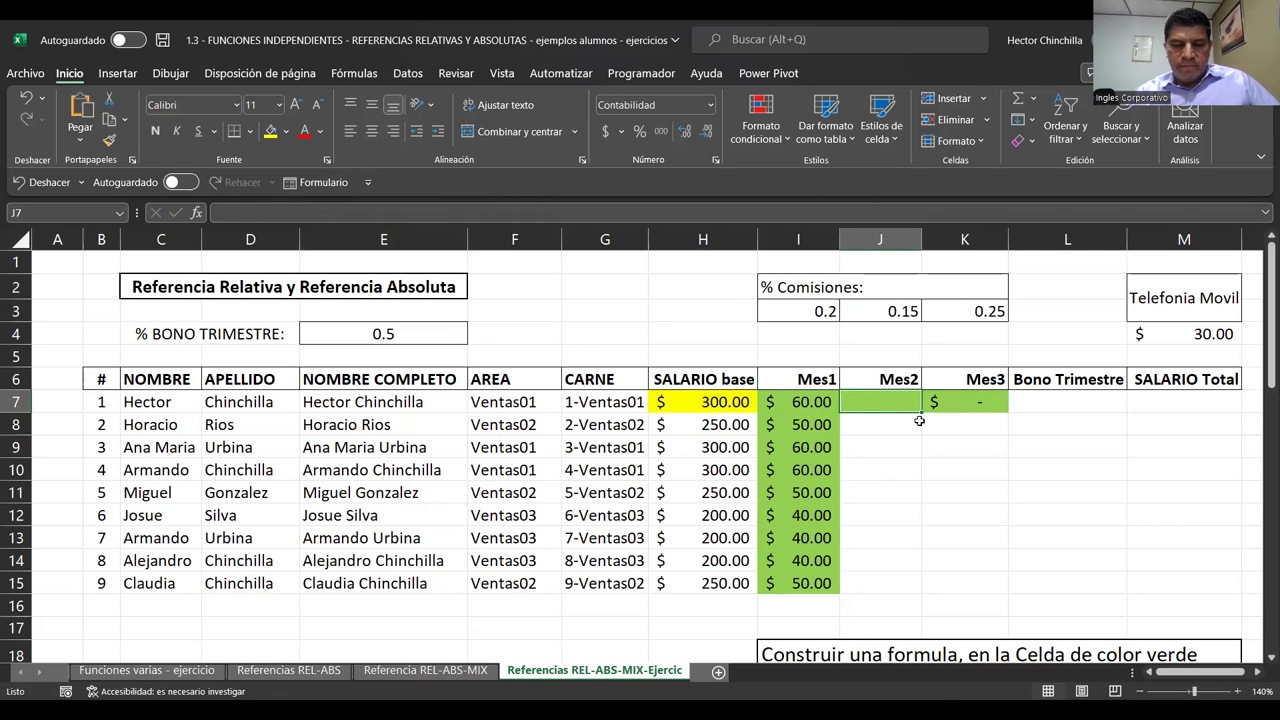
{"action": "key", "text": "ctrl+z"}
{"action": "key", "text": "ctrl+z"}
{"action": "key", "text": "ctrl+z"}
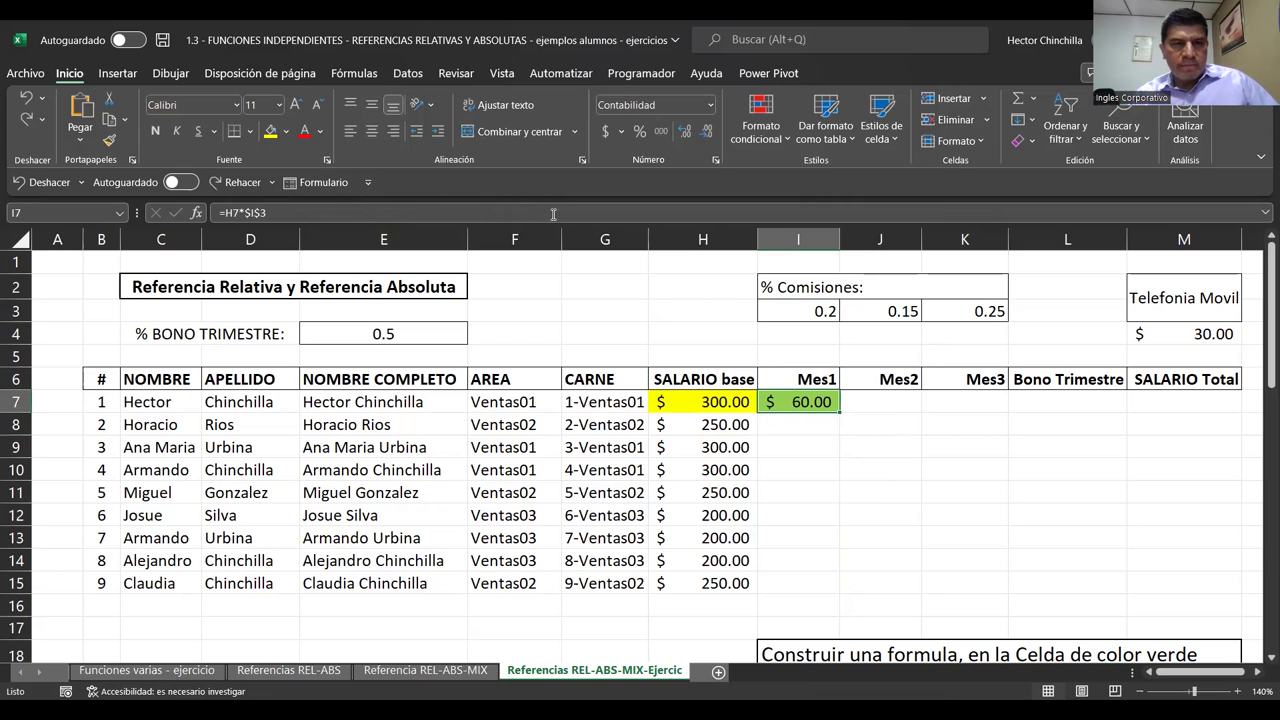
{"action": "left_click", "coordinate": [278, 212]}
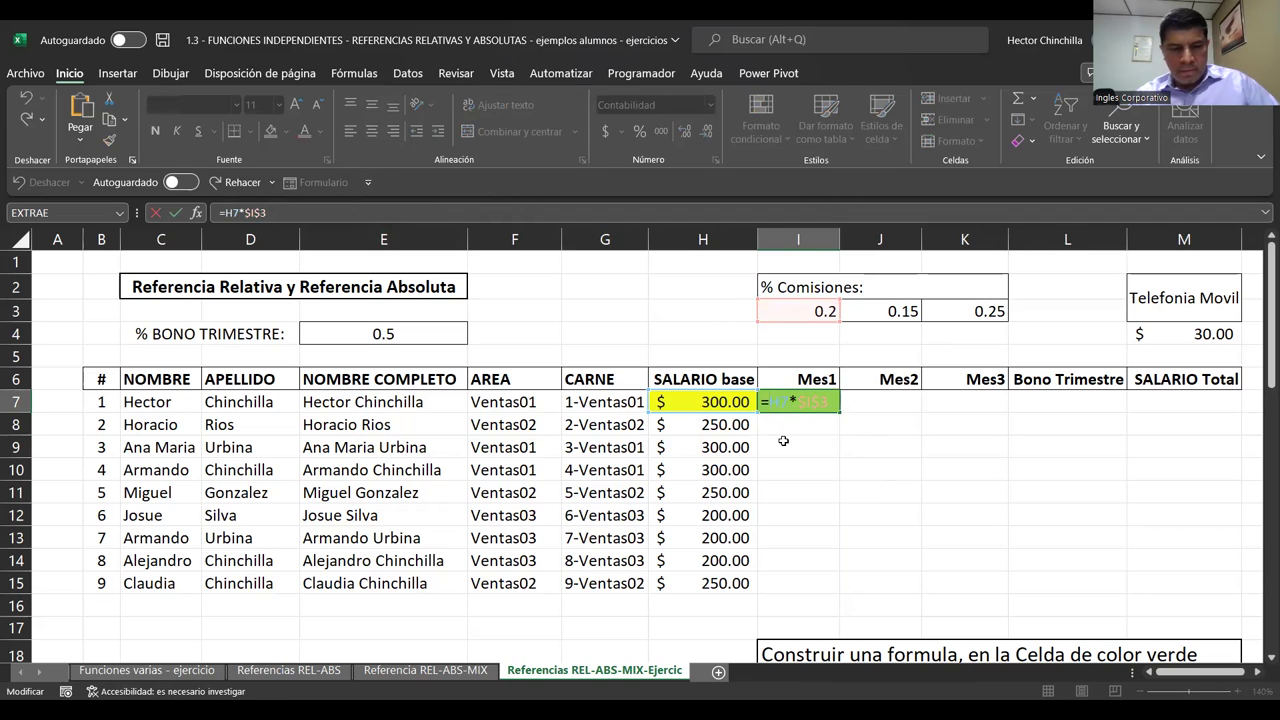
{"action": "type", "text": "$"}
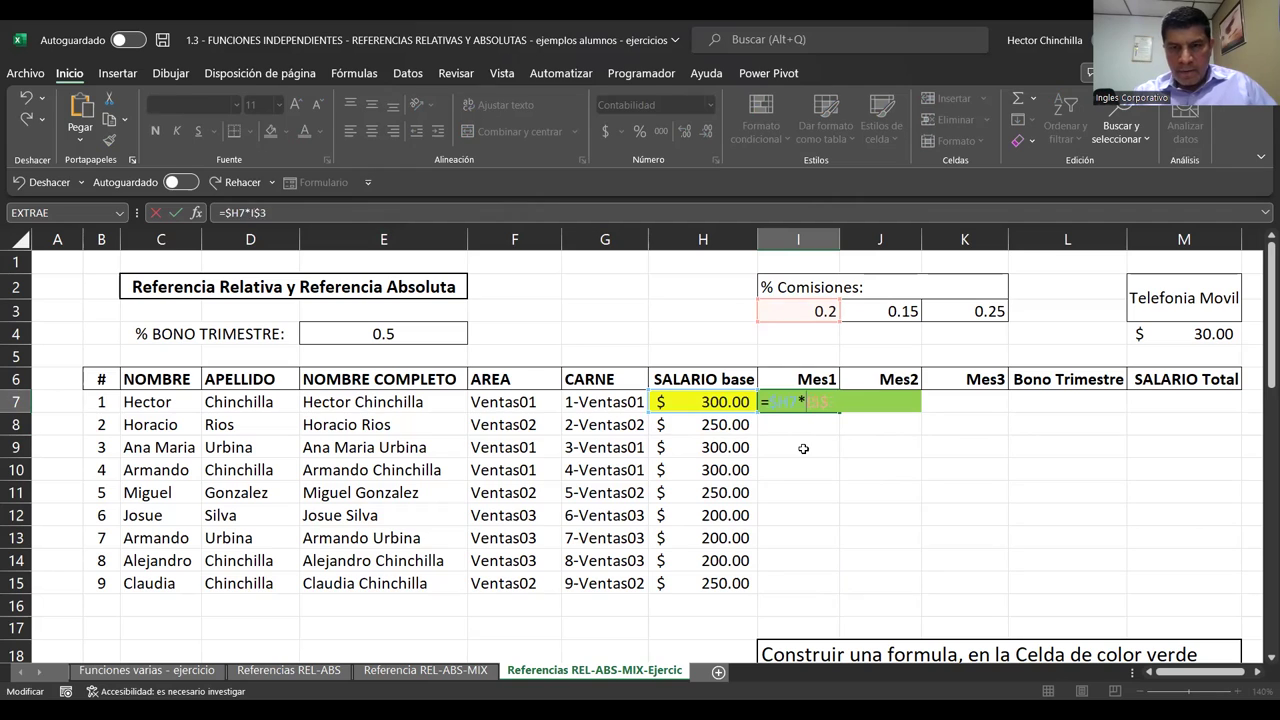
{"action": "key", "text": "Return"}
{"action": "left_click", "coordinate": [795, 403]}
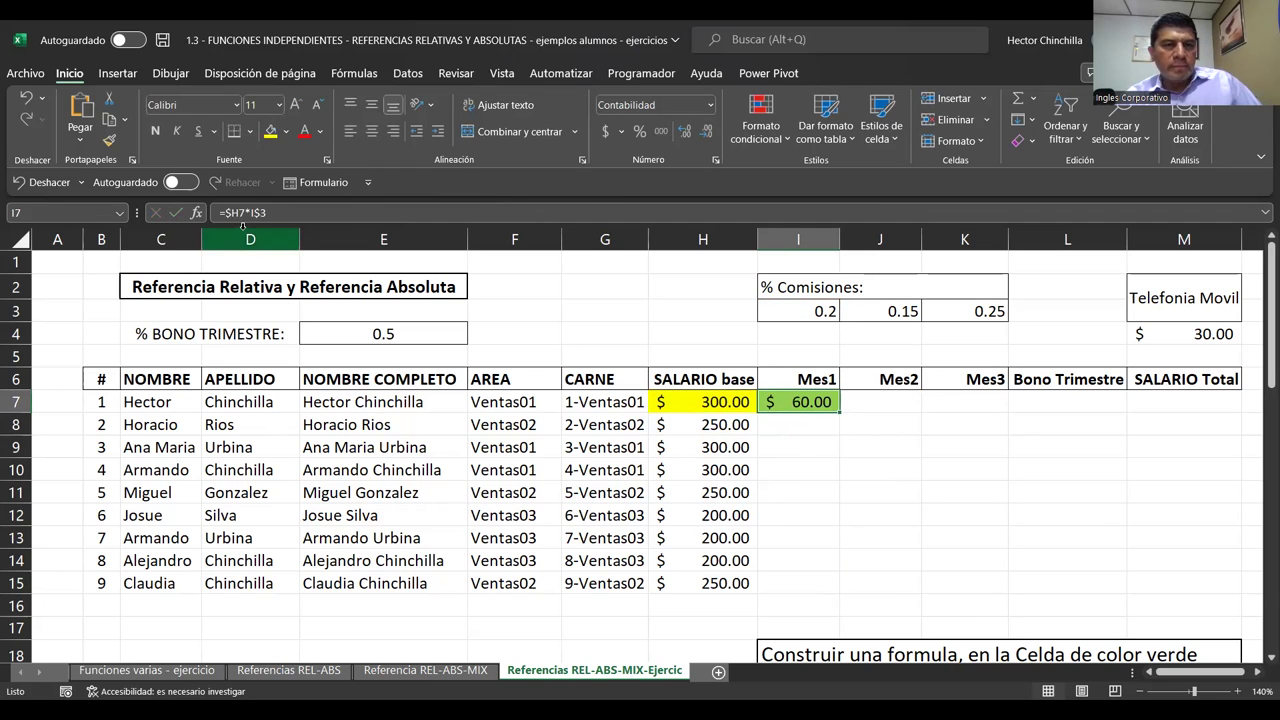
{"action": "left_click_drag", "start_coordinate": [840, 414], "coordinate": [832, 590]}
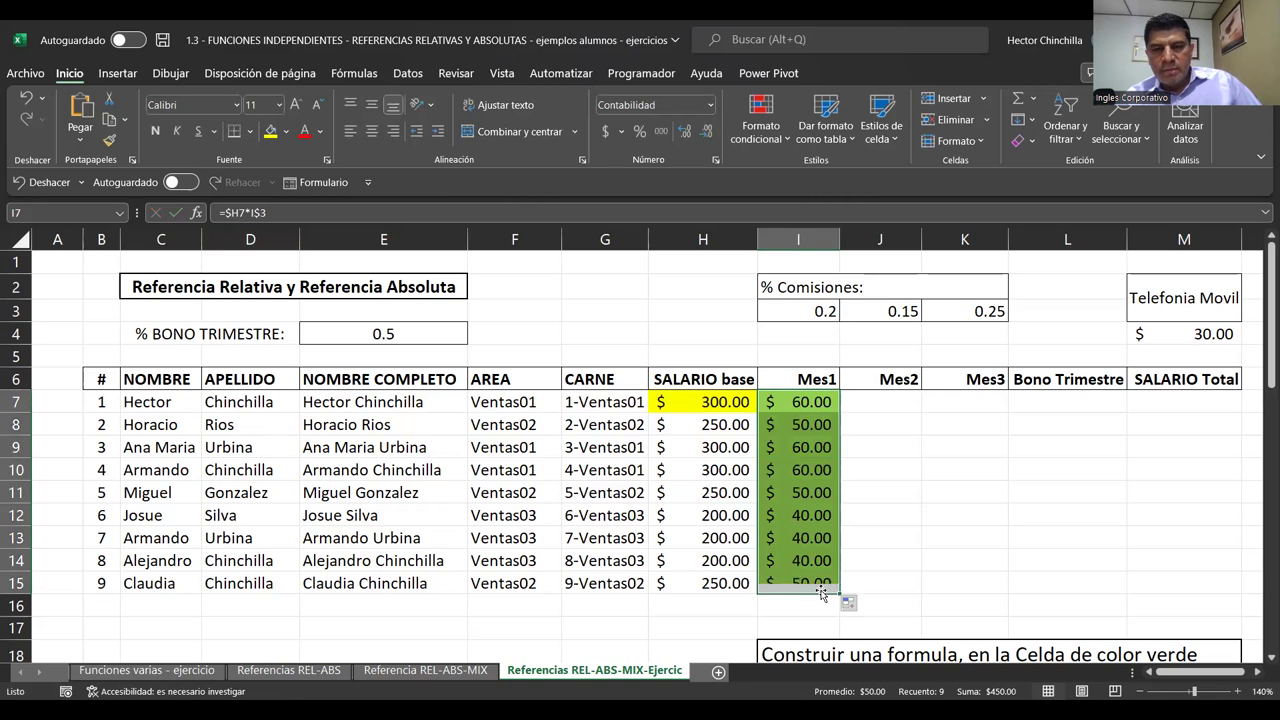
Copy the mixed-reference commissions into Mes2 and Mes3 and fill both columns down to row 15
{"action": "left_click", "coordinate": [874, 455]}
{"action": "left_click", "coordinate": [810, 402]}
{"action": "left_click_drag", "start_coordinate": [840, 412], "coordinate": [1004, 414]}
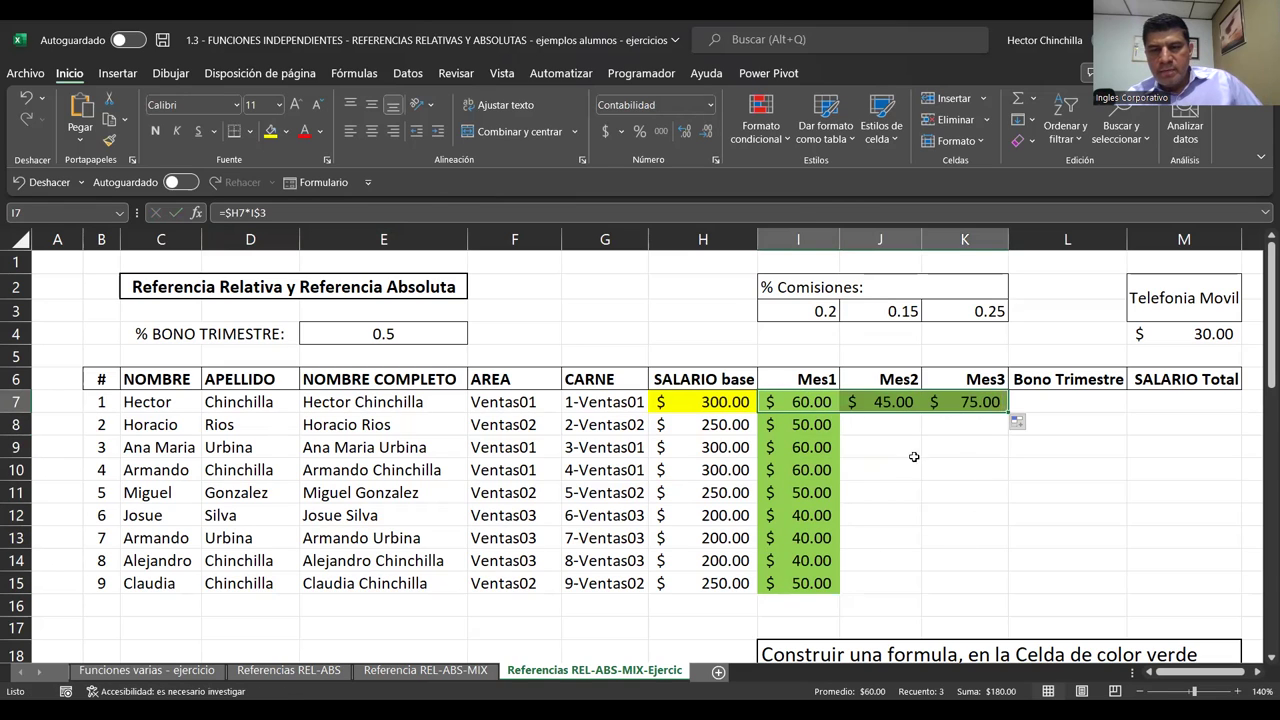
{"action": "left_click", "coordinate": [808, 425]}
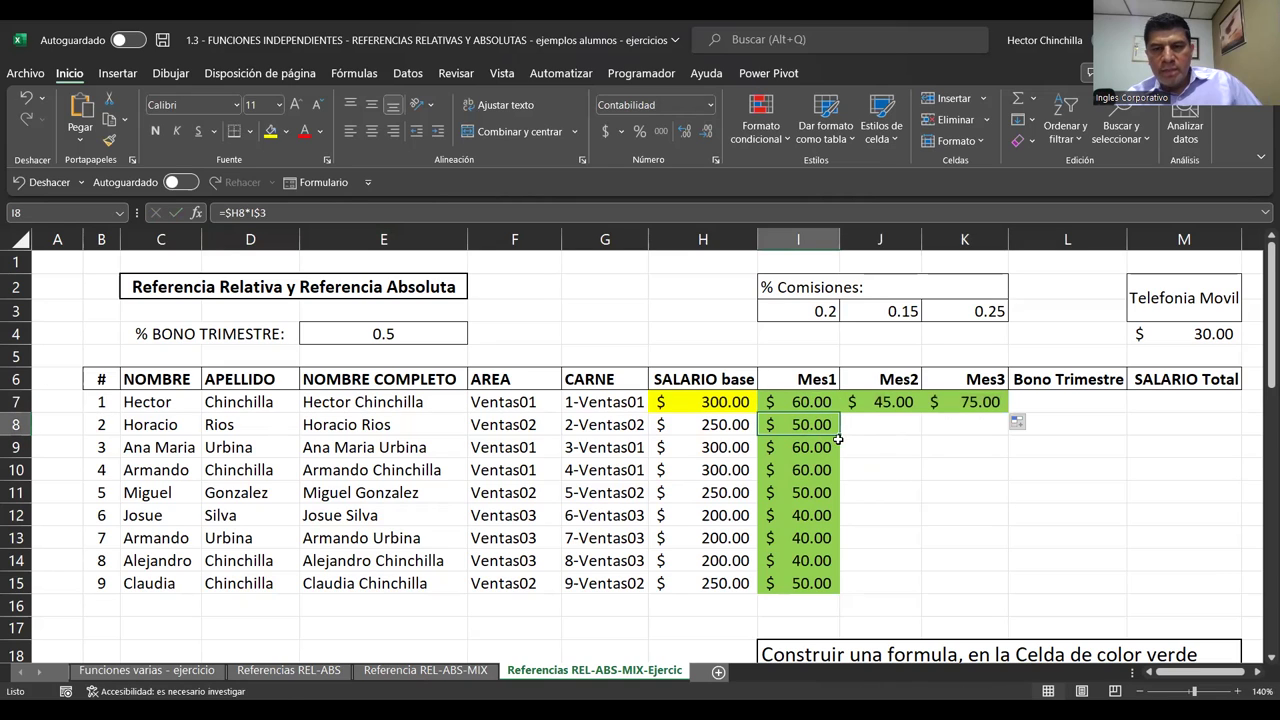
{"action": "left_click_drag", "start_coordinate": [840, 436], "coordinate": [1004, 428]}
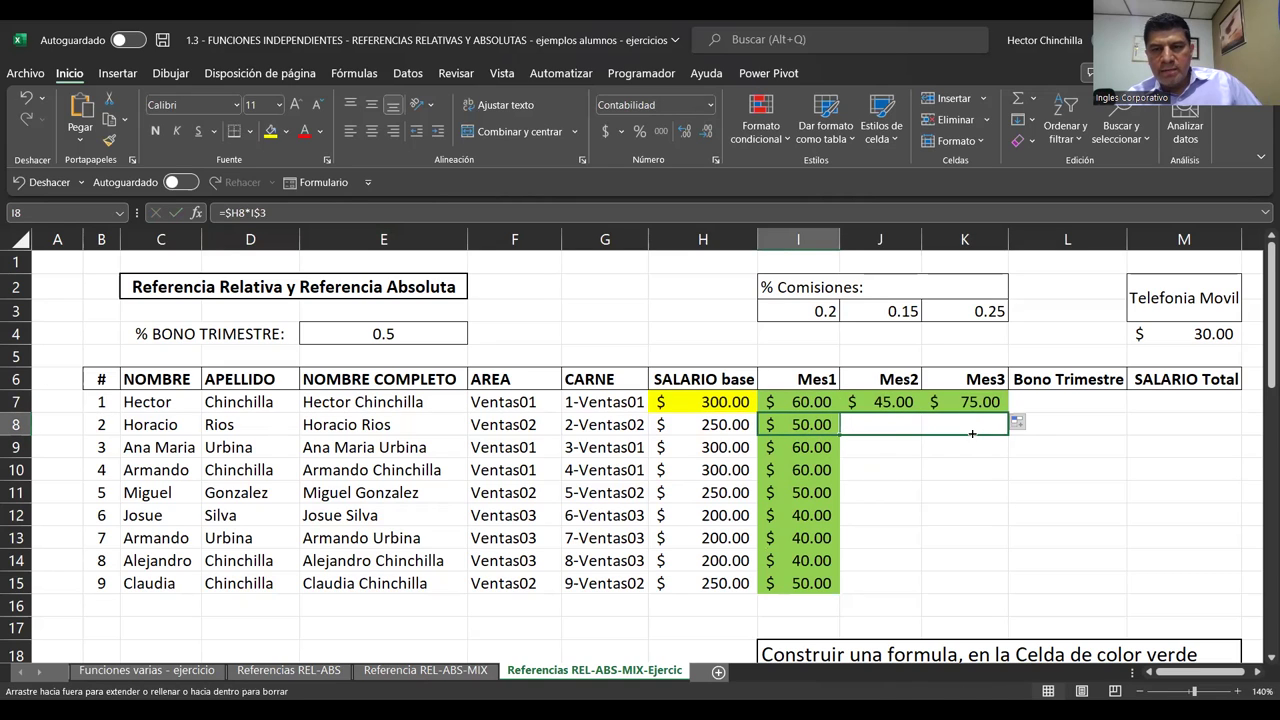
{"action": "left_click", "coordinate": [874, 428]}
{"action": "left_click_drag", "start_coordinate": [921, 436], "coordinate": [925, 592]}
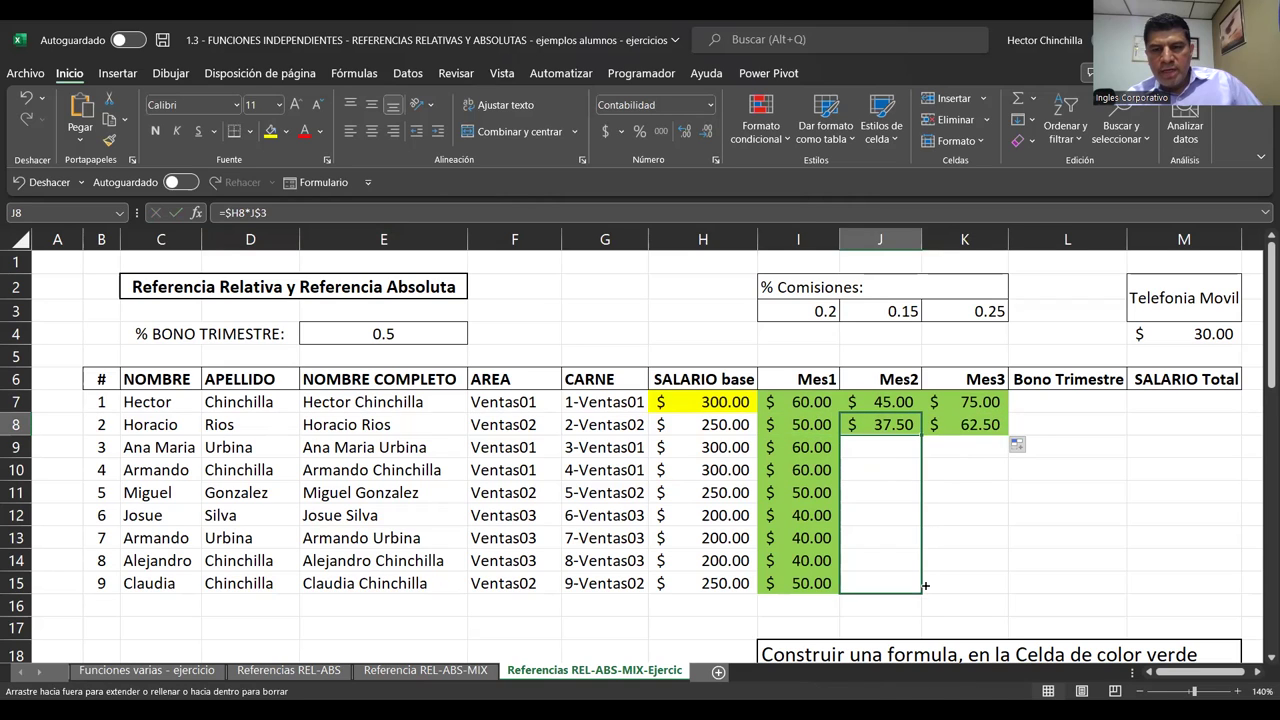
{"action": "left_click", "coordinate": [942, 427]}
{"action": "left_click_drag", "start_coordinate": [1008, 438], "coordinate": [1008, 592]}
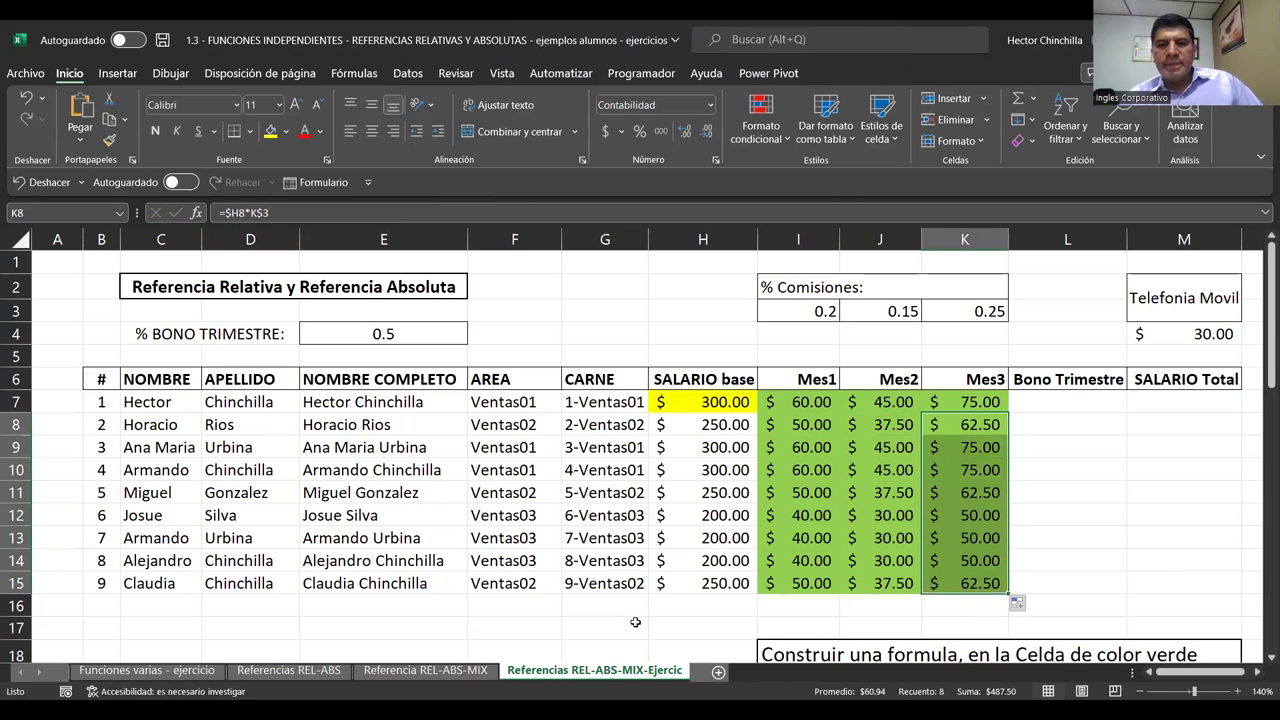
{"action": "left_click", "coordinate": [635, 622]}
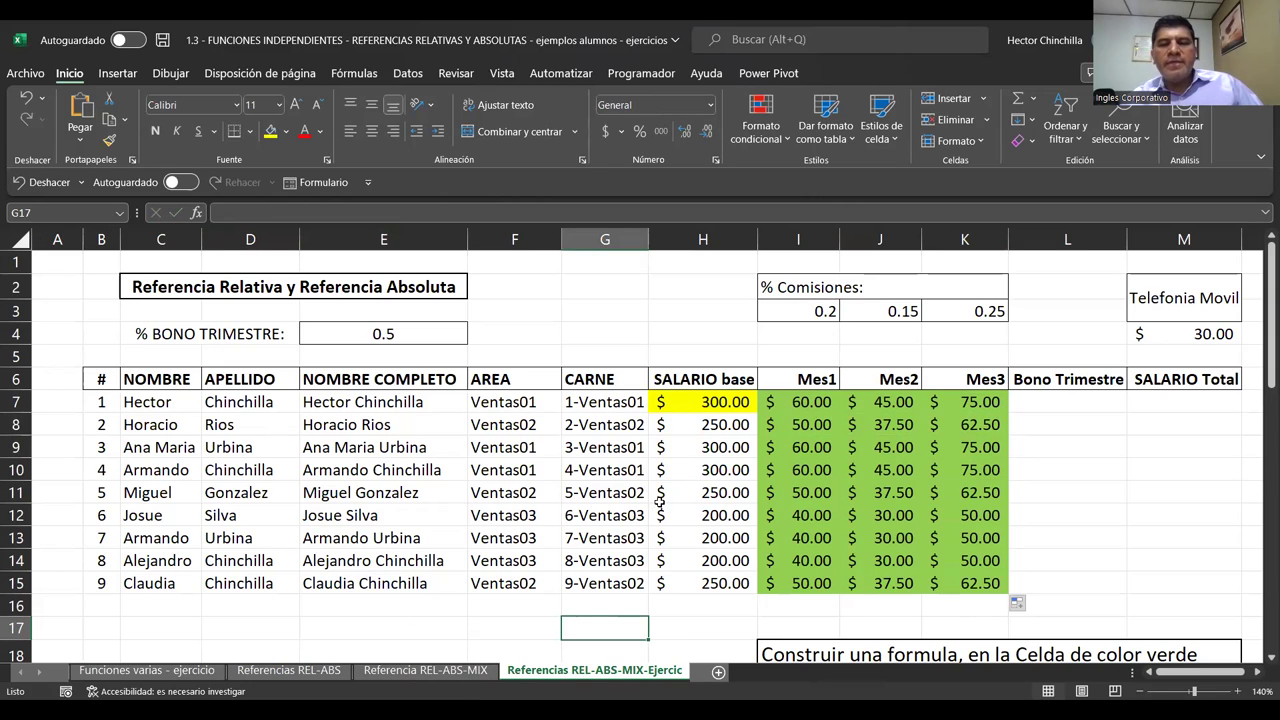
Enter =H7*$E$4 in L7 and fill the bonus down to L15
{"action": "left_click", "coordinate": [796, 407]}
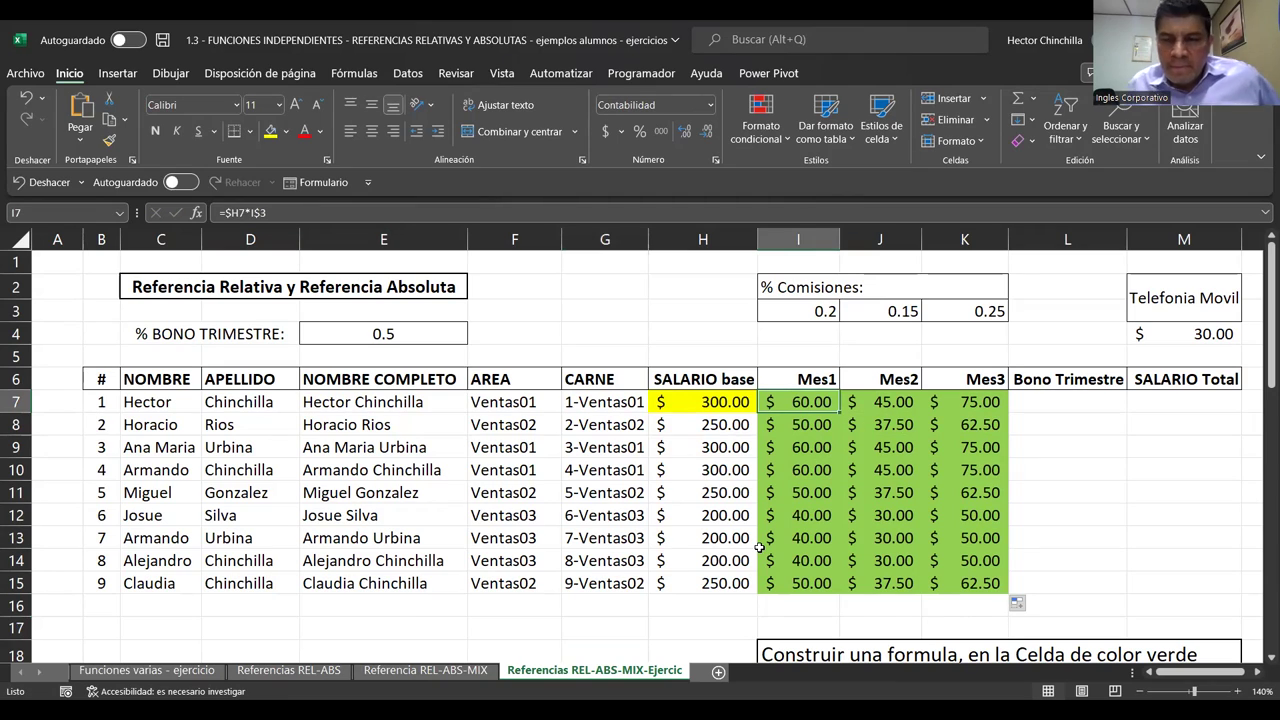
{"action": "key", "text": "Right"}
{"action": "key", "text": "Right"}
{"action": "key", "text": "Right"}
{"action": "key", "text": "Right"}
{"action": "key", "text": "Left"}
{"action": "type", "text": "="}
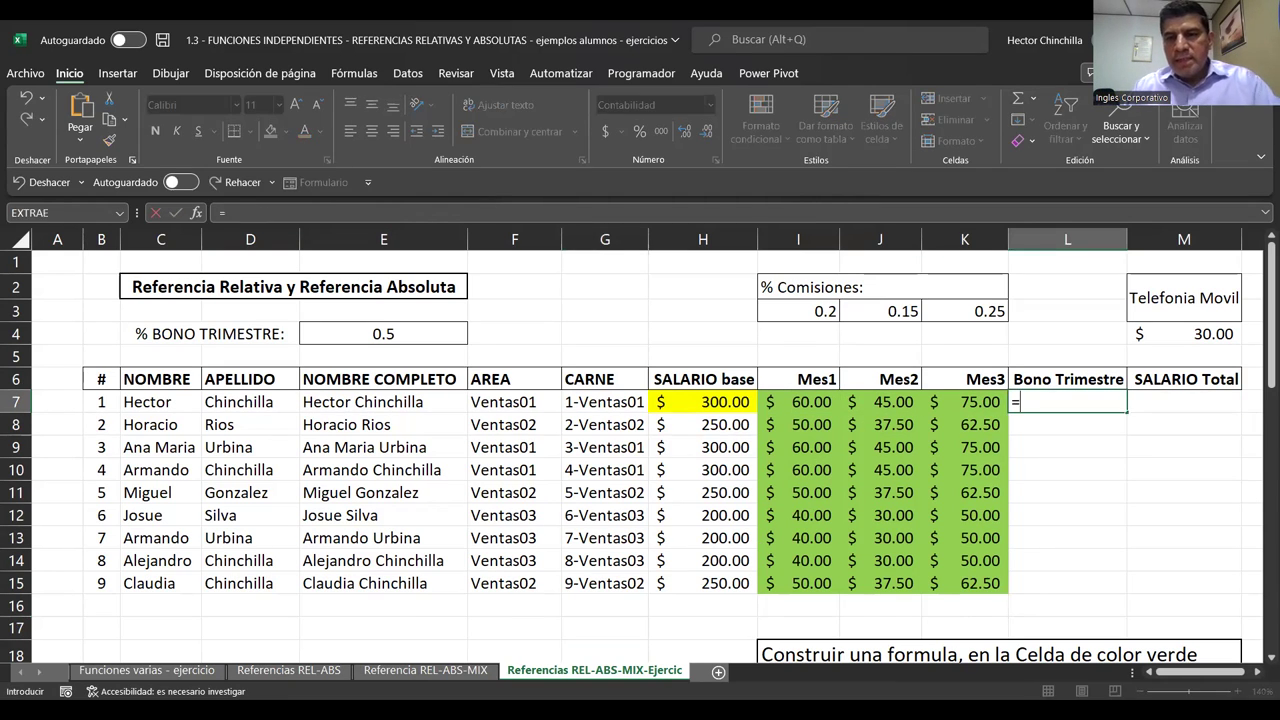
{"action": "left_click", "coordinate": [708, 400]}
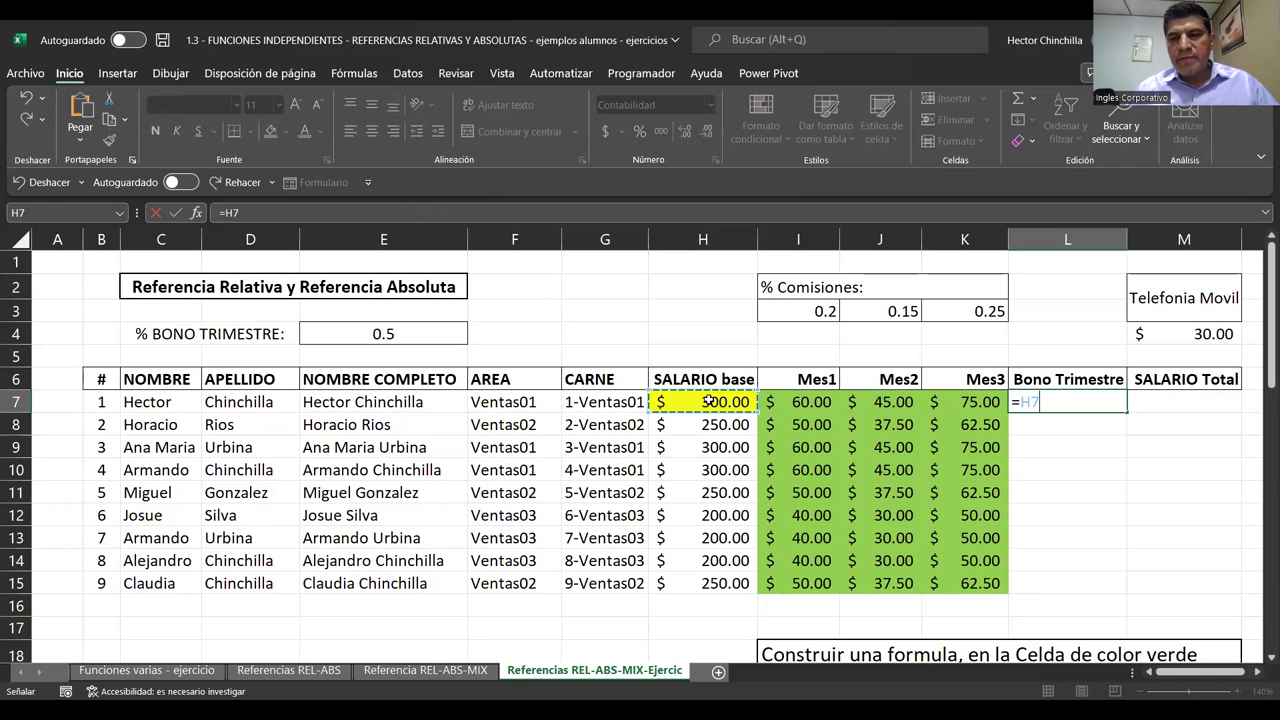
{"action": "type", "text": "*"}
{"action": "left_click", "coordinate": [359, 333]}
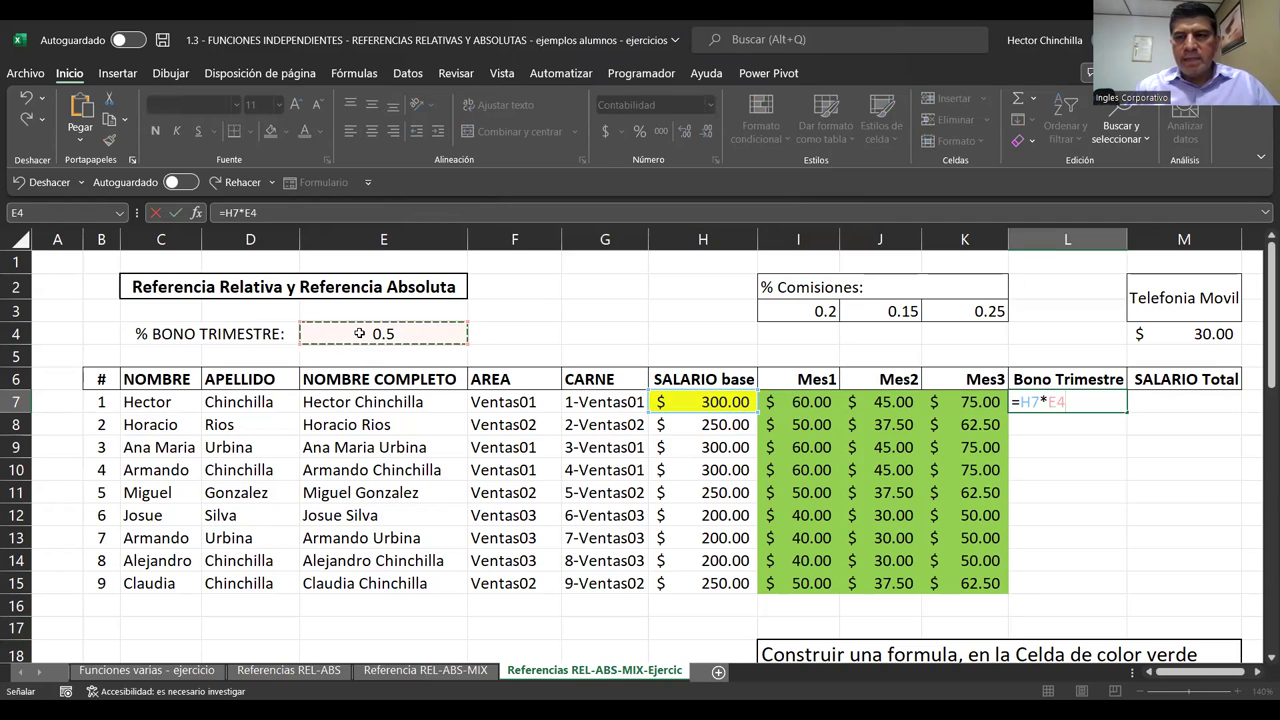
{"action": "key", "text": "F4"}
{"action": "key", "text": "ctrl+Return"}
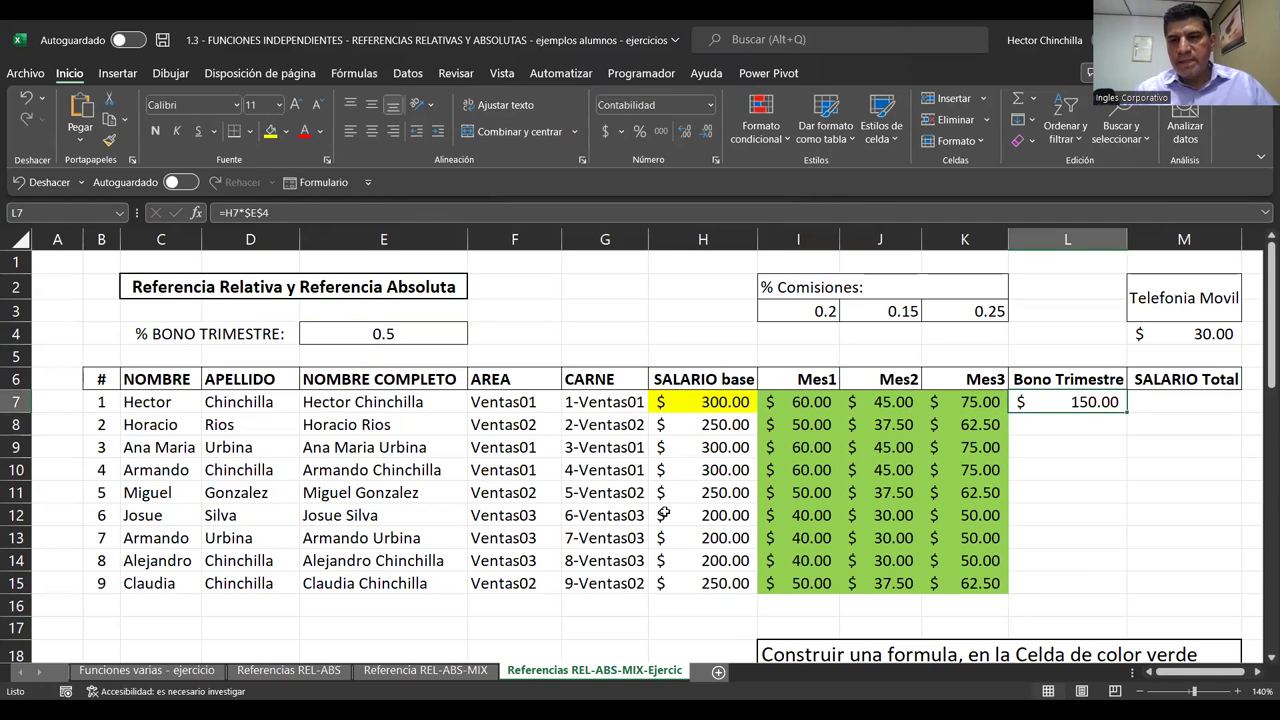
{"action": "mouse_move", "coordinate": [1125, 414]}
{"action": "left_mouse_down"}
{"action": "mouse_move", "coordinate": [1125, 592]}
{"action": "mouse_move", "coordinate": [1104, 596]}
{"action": "left_mouse_up"}
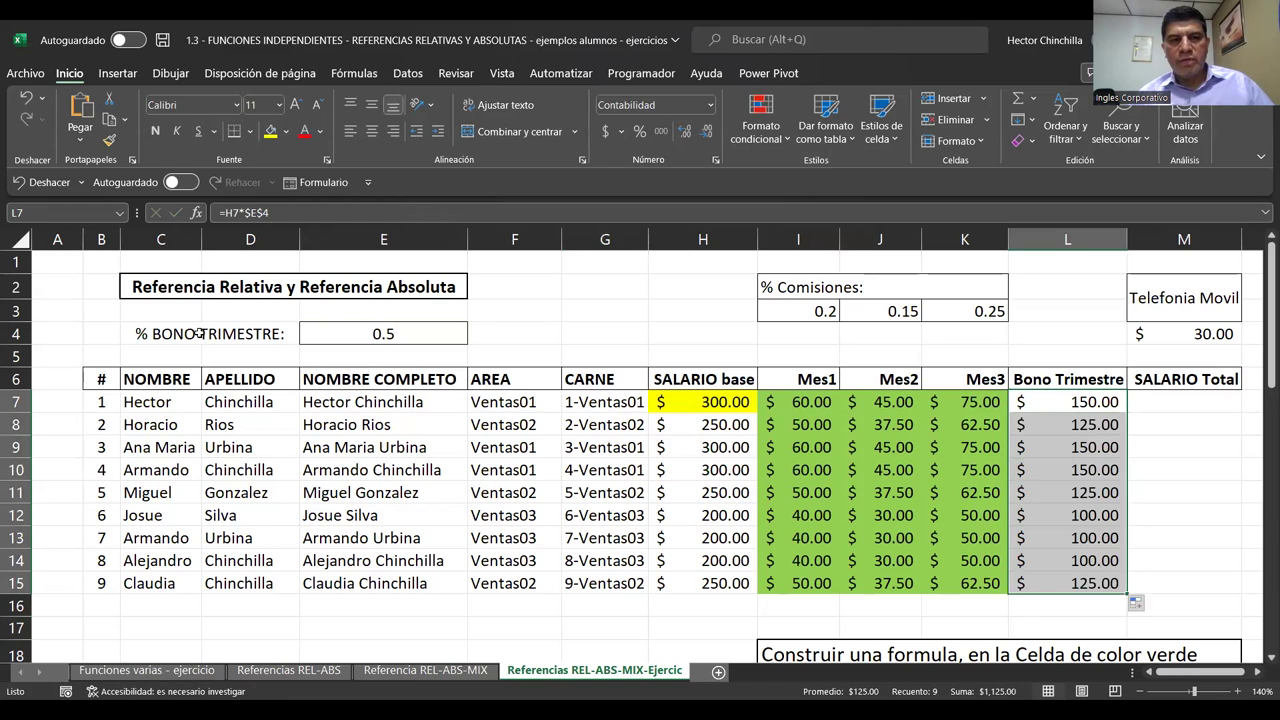
Enter =H7+I7+J7+K7+L7 in M7, accepting Excel's correction, for a $630.00 total
{"action": "left_click", "coordinate": [1173, 404]}
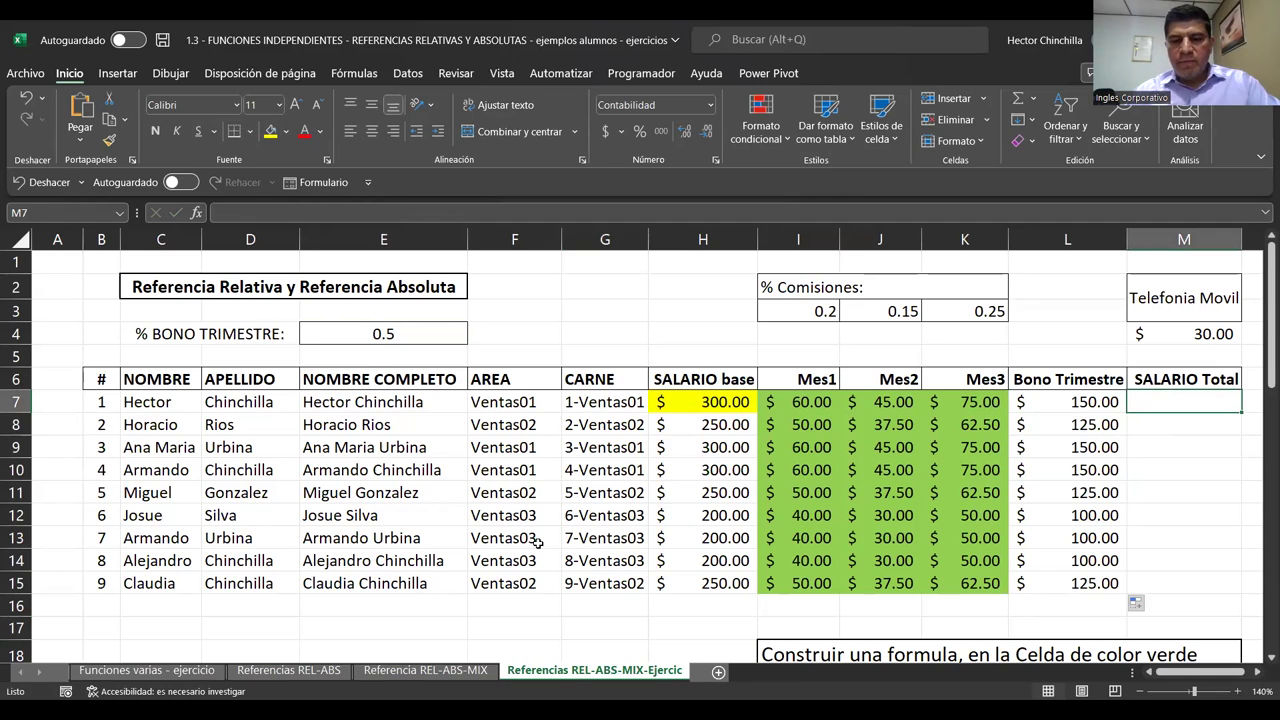
{"action": "type", "text": "="}
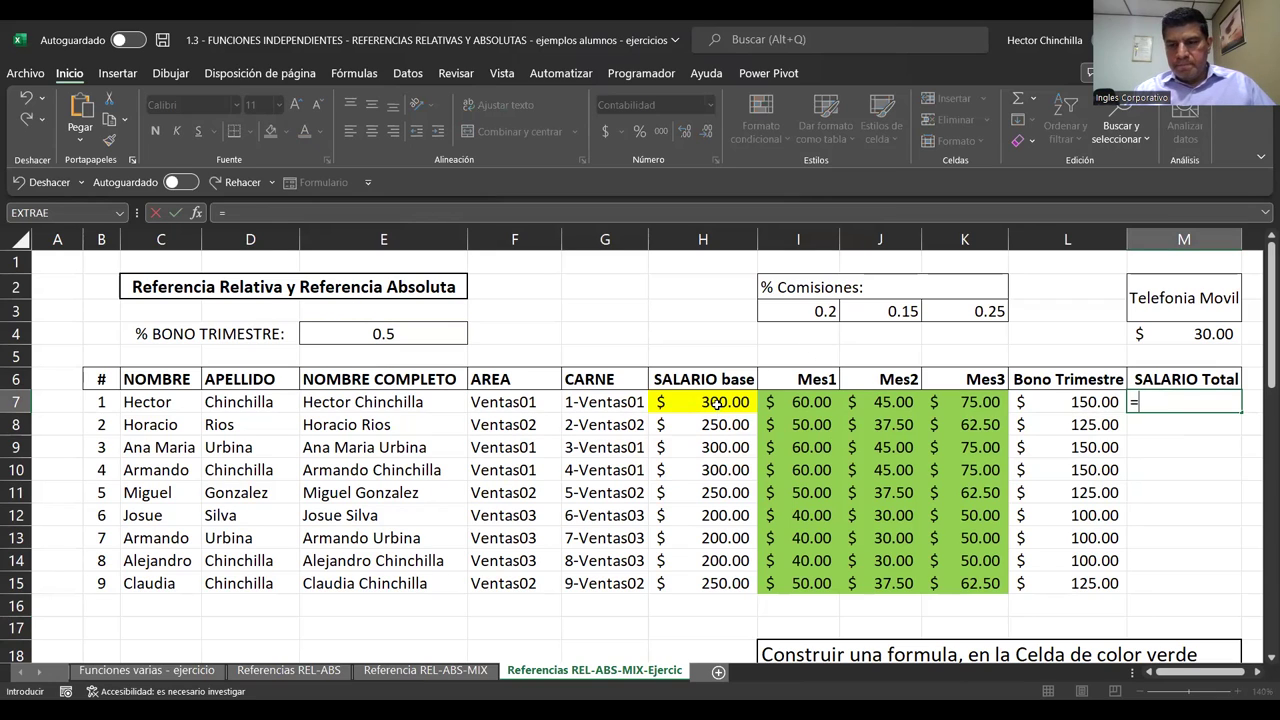
{"action": "left_click", "coordinate": [716, 402]}
{"action": "type", "text": "+"}
{"action": "left_click", "coordinate": [775, 402]}
{"action": "type", "text": "+"}
{"action": "left_click", "coordinate": [878, 402]}
{"action": "type", "text": "+"}
{"action": "left_click", "coordinate": [957, 402]}
{"action": "type", "text": "+"}
{"action": "left_click", "coordinate": [1087, 395]}
{"action": "type", "text": "+"}
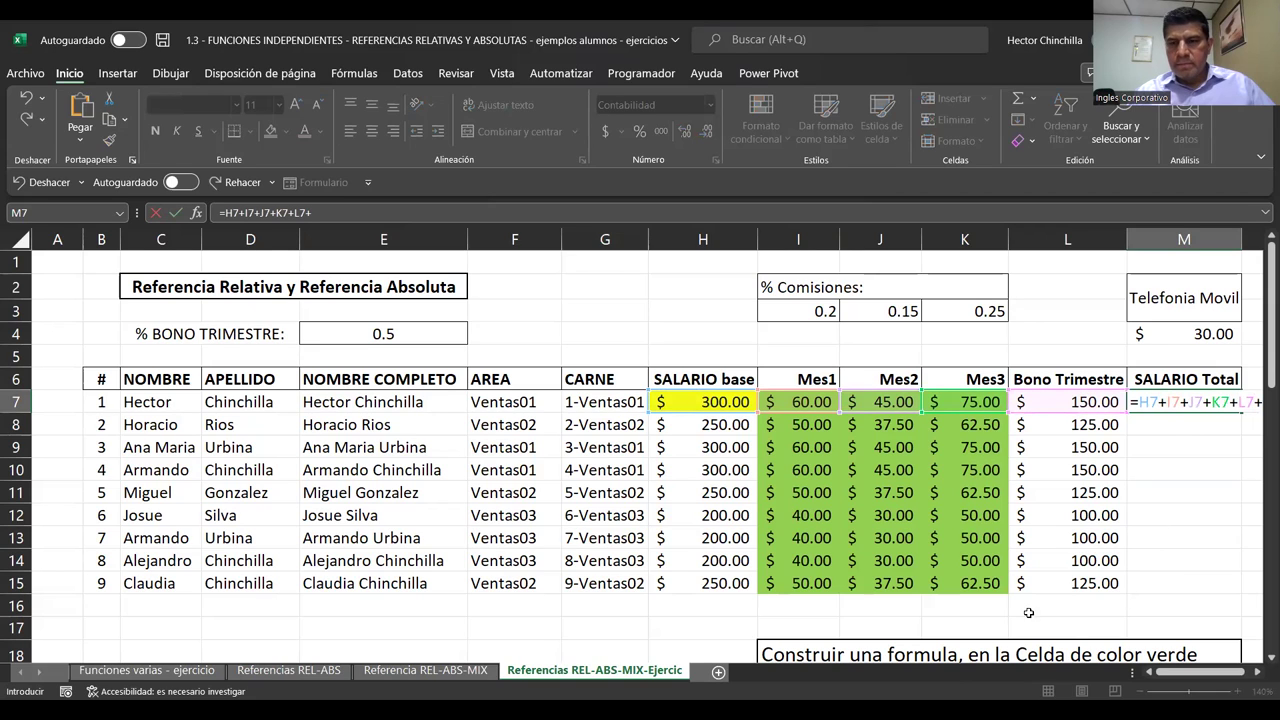
{"action": "key", "text": "Return"}
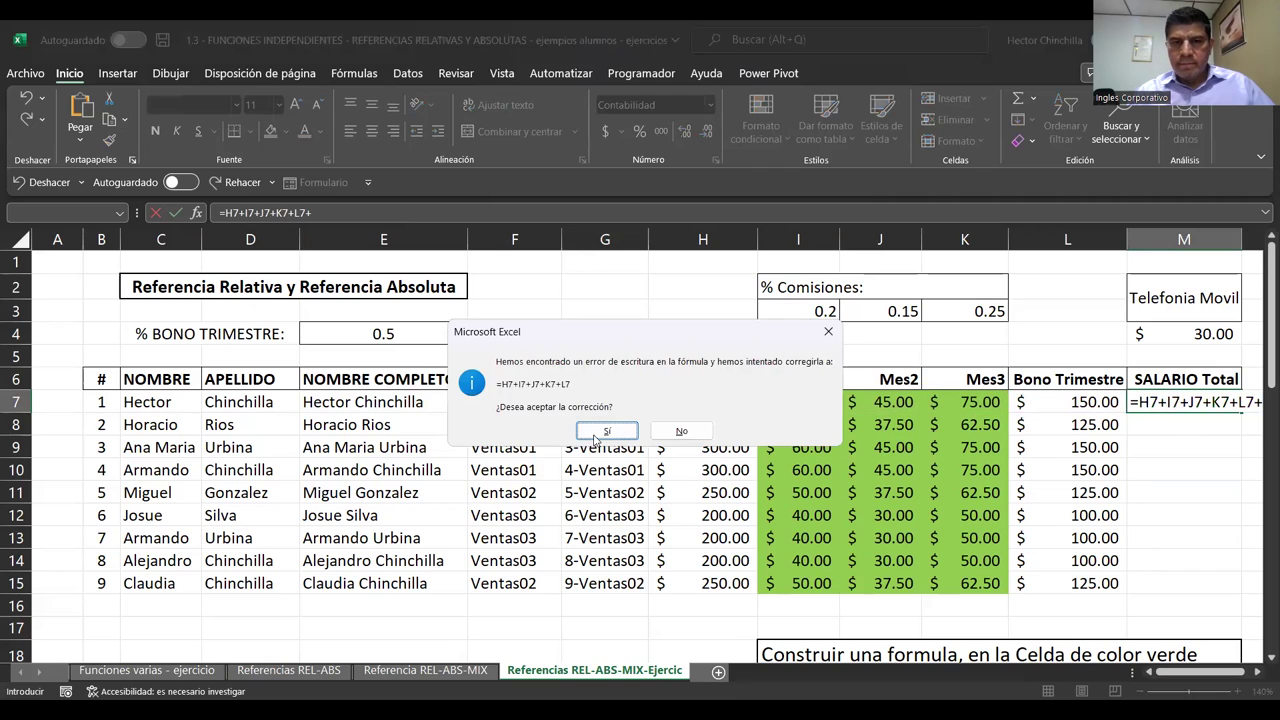
{"action": "left_click", "coordinate": [606, 431]}
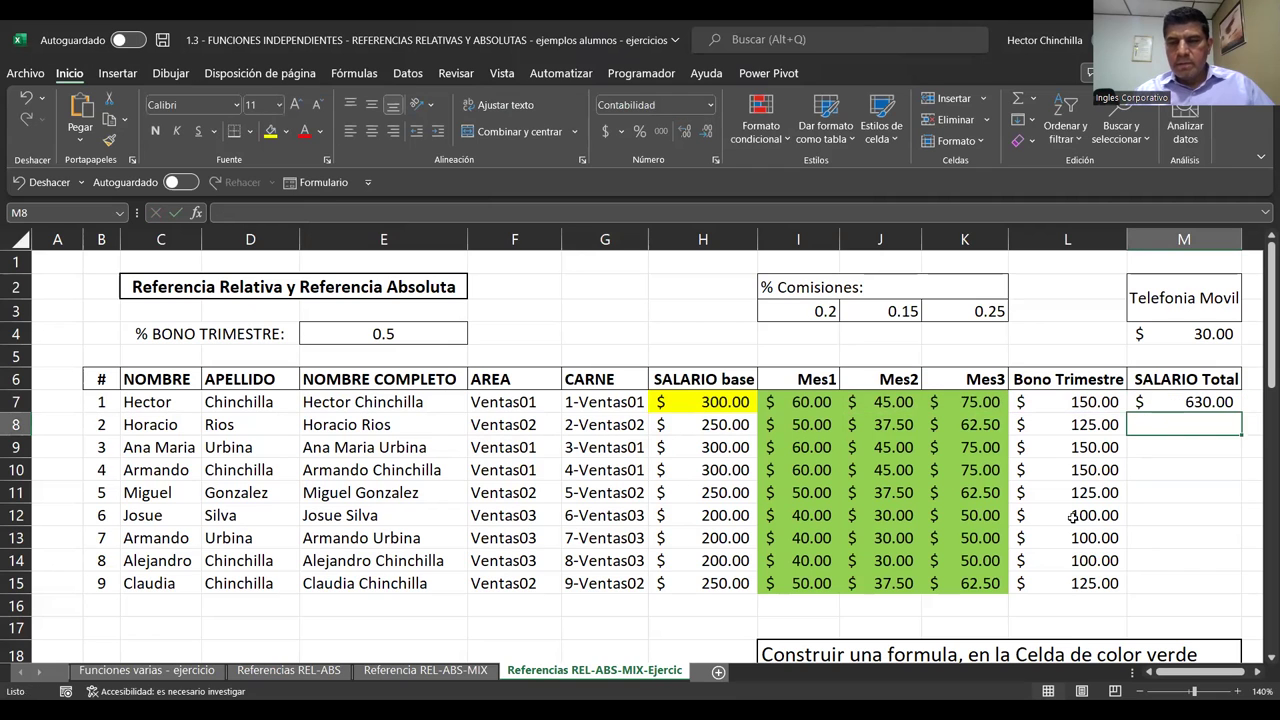
{"action": "key", "text": "Up"}
Add the Telefonia Movil amount in M4 to the M7 total formula
{"action": "left_click", "coordinate": [1258, 674]}
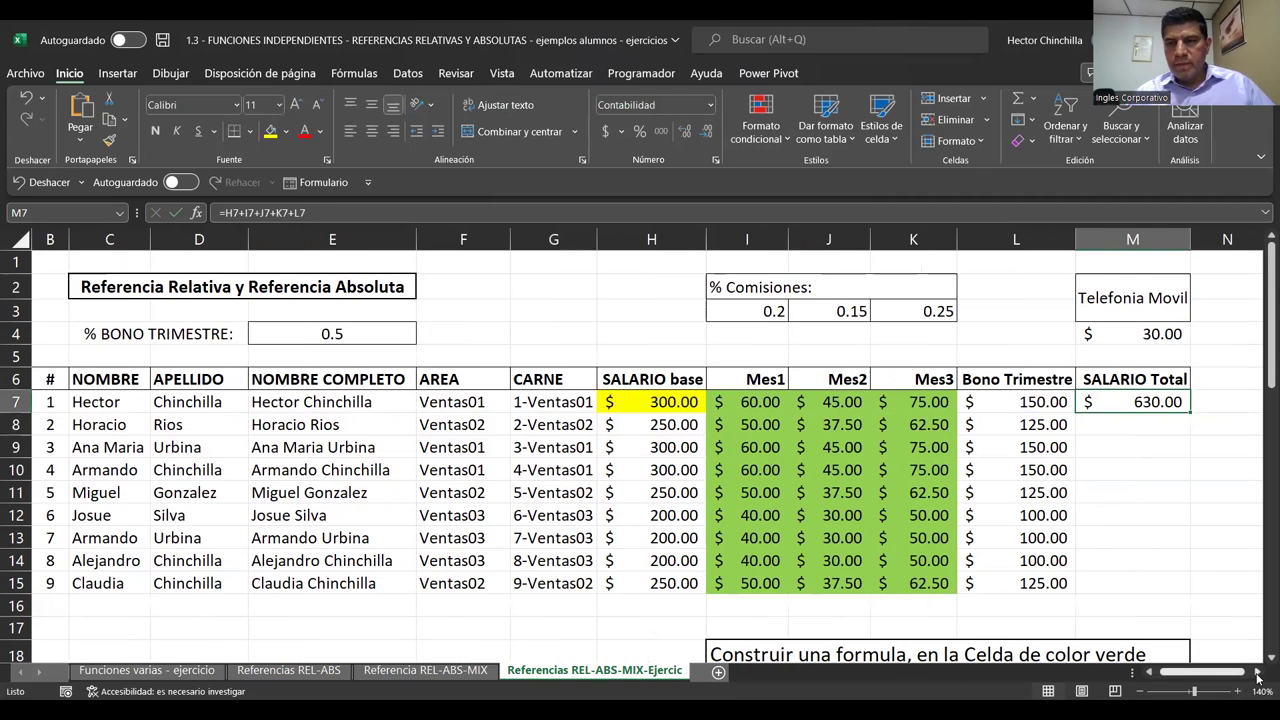
{"action": "left_click", "coordinate": [1258, 674]}
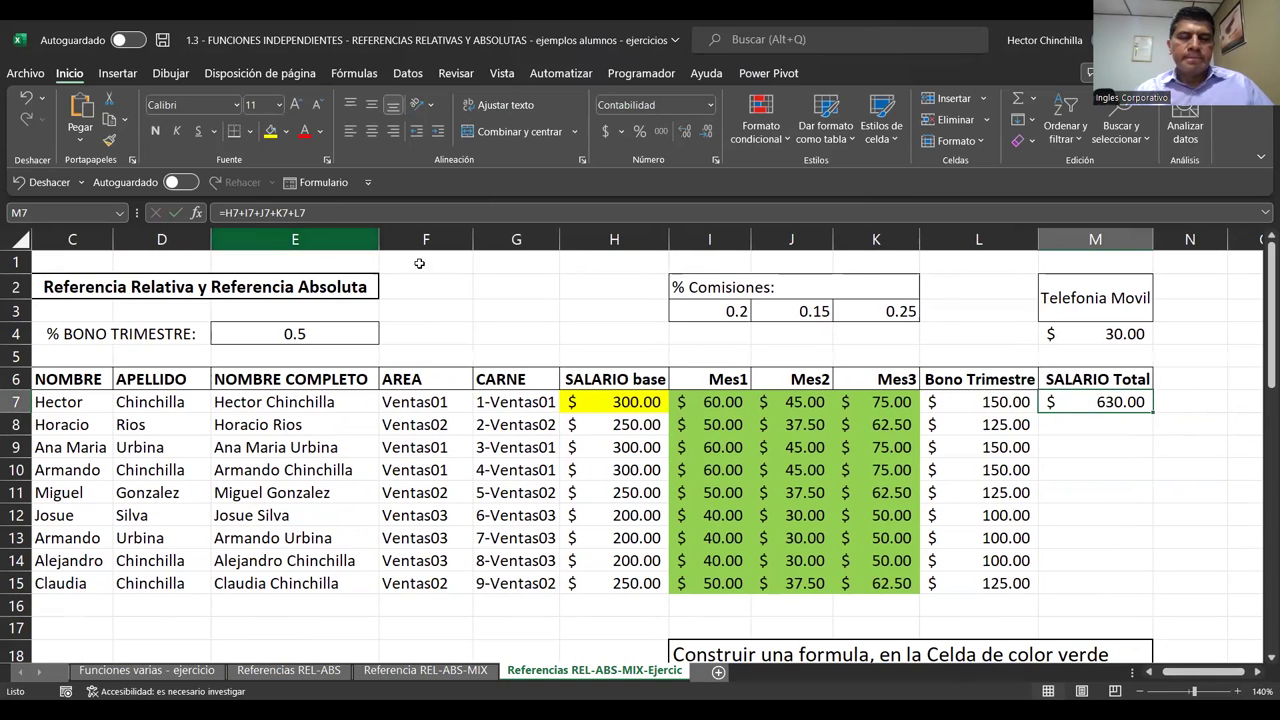
{"action": "key", "text": "F2"}
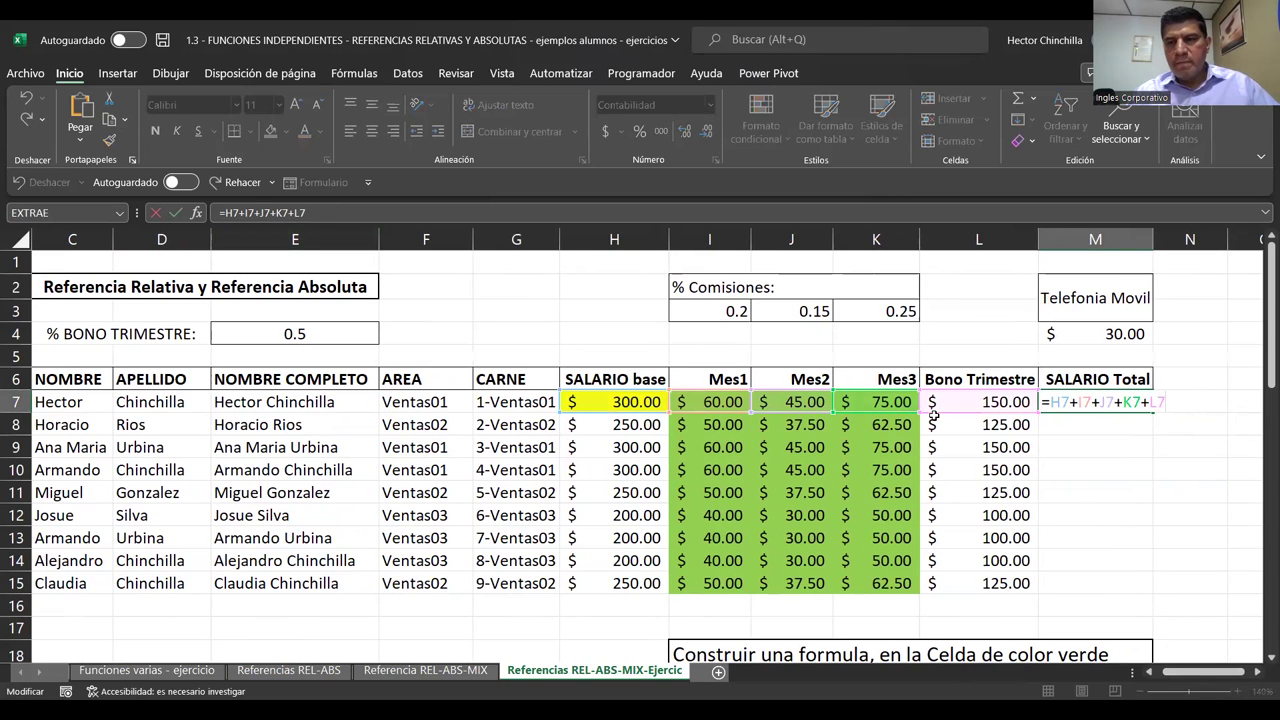
{"action": "type", "text": "+"}
{"action": "left_click", "coordinate": [1124, 334]}
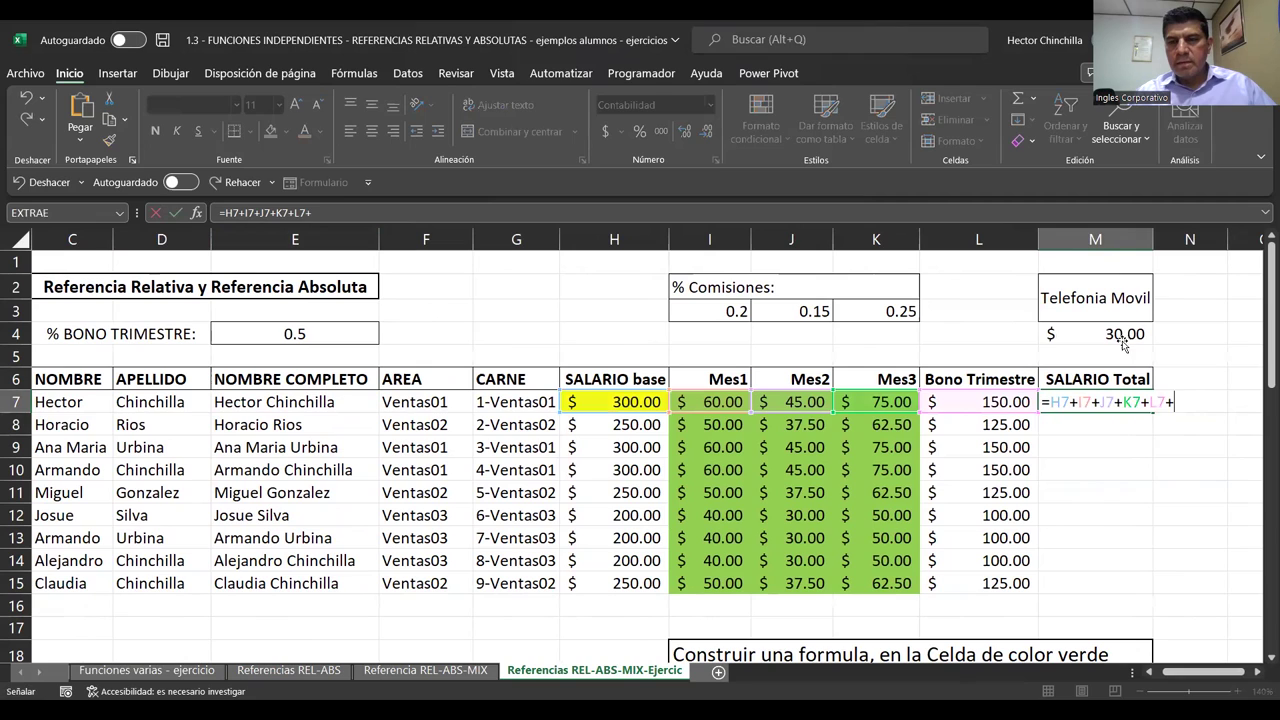
{"action": "key", "text": "Return"}
{"action": "key", "text": "Up"}
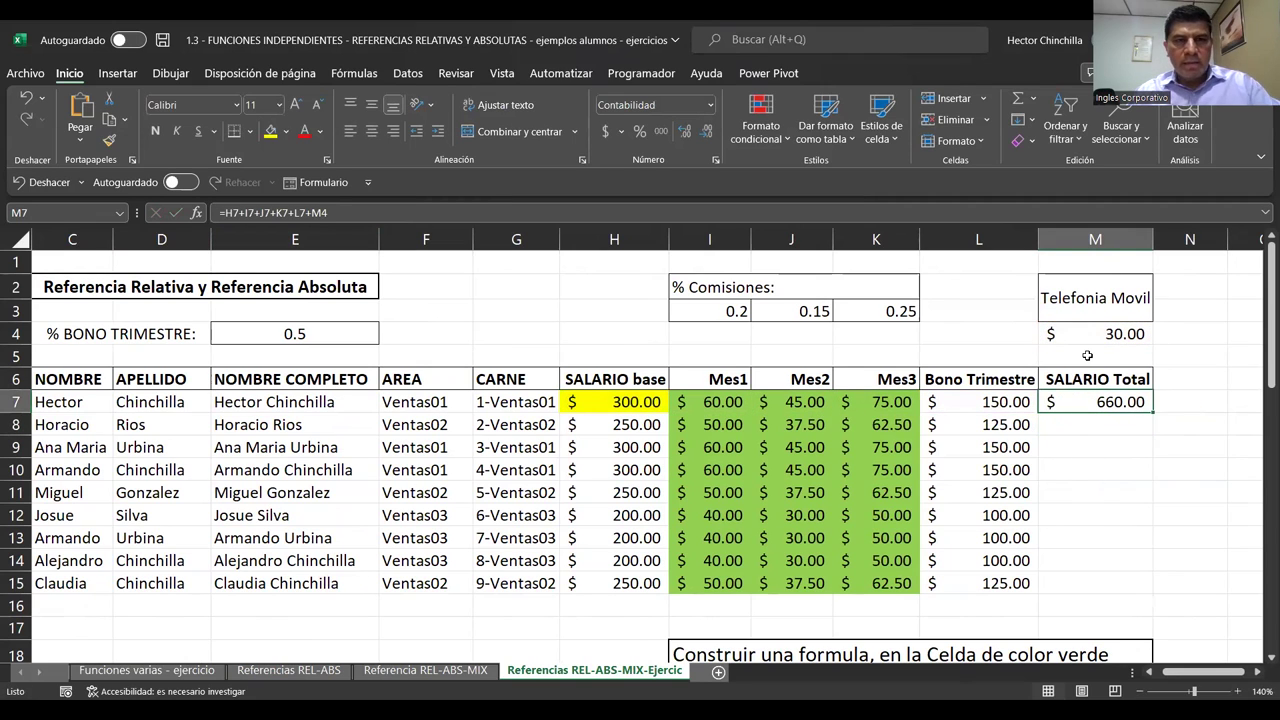
Replace the M4 reference with the named range Movil and fill the total down to M15
{"action": "left_click", "coordinate": [1109, 333]}
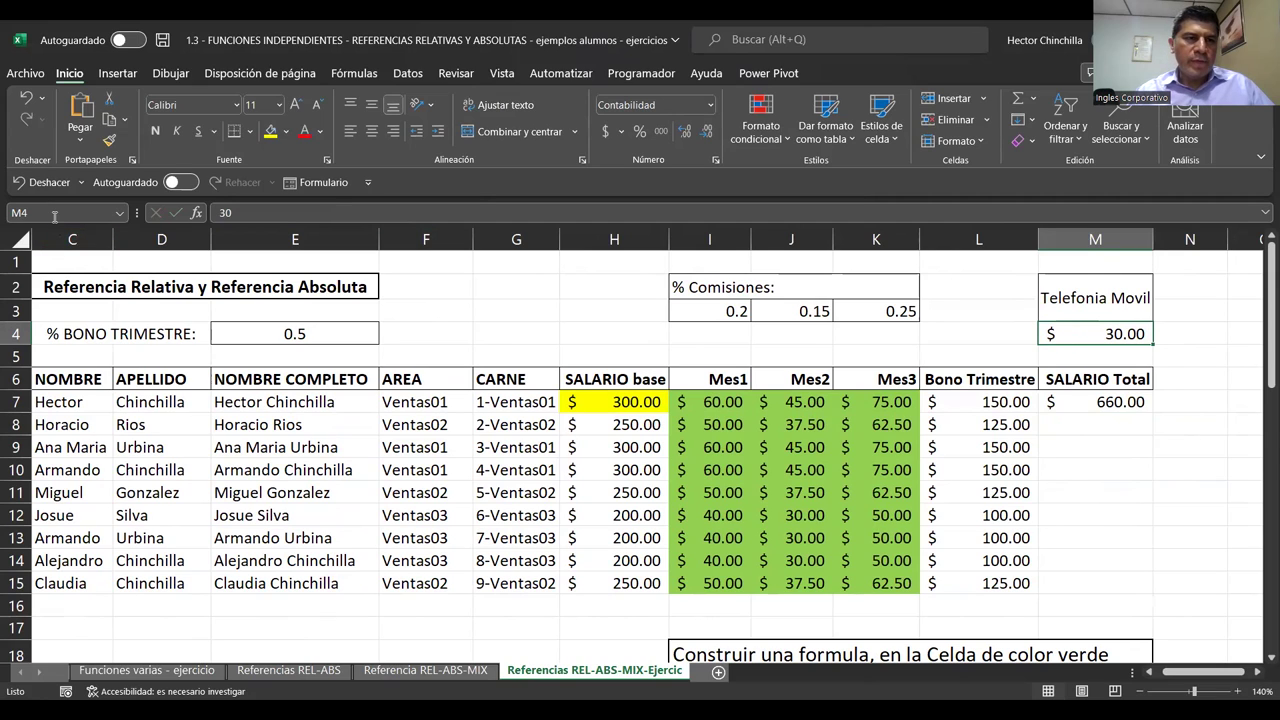
{"action": "type", "text": "mOVIL"}
{"action": "key", "text": "BackSpace"}
{"action": "key", "text": "BackSpace"}
{"action": "key", "text": "BackSpace"}
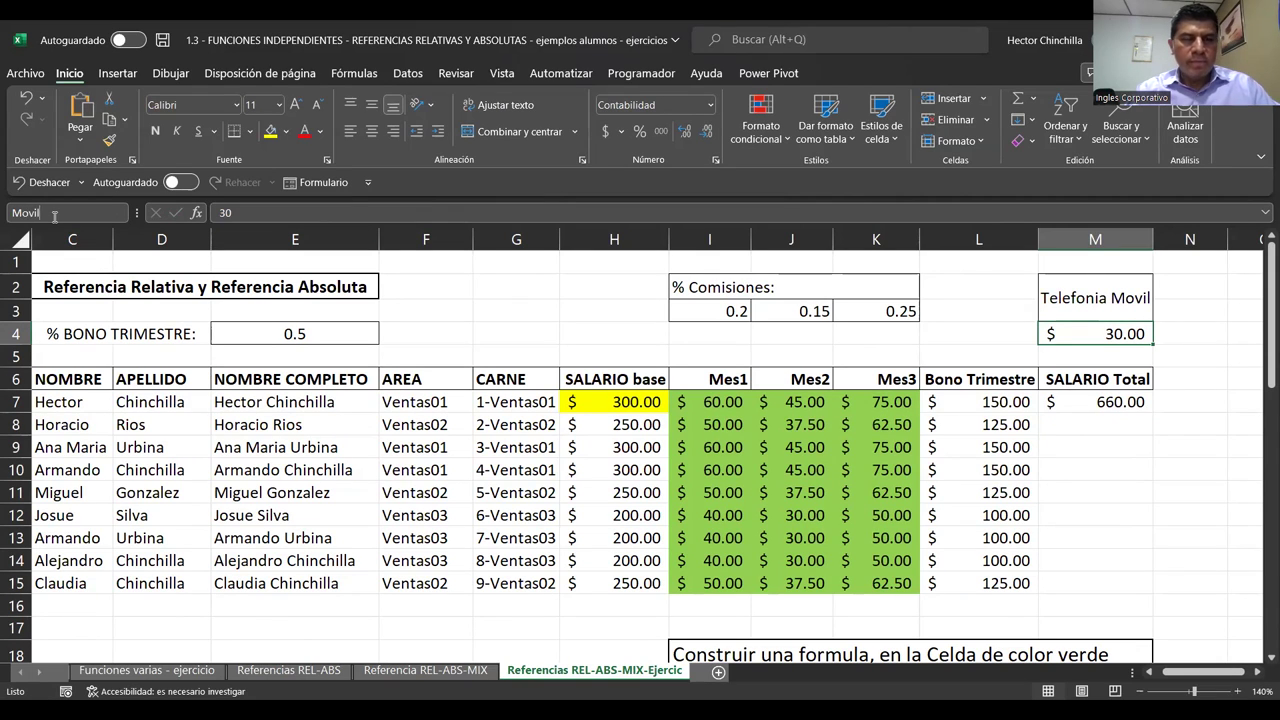
{"action": "left_click", "coordinate": [1125, 406]}
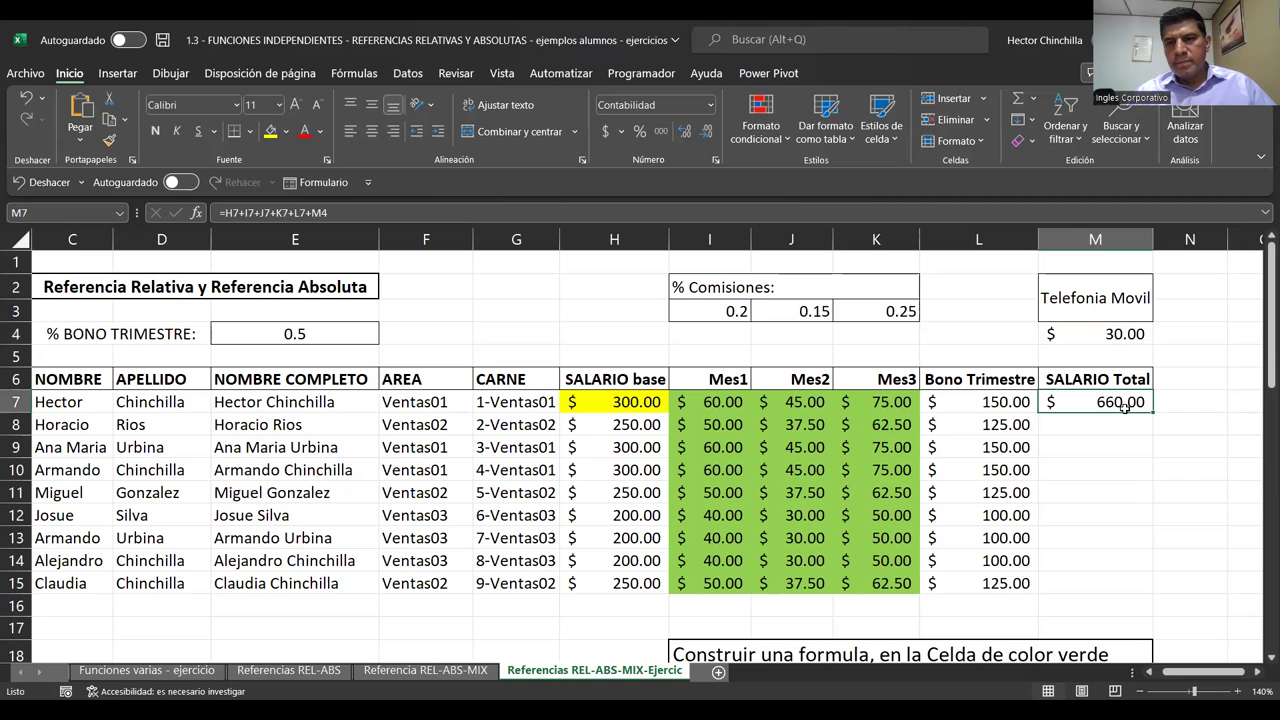
{"action": "left_click", "coordinate": [337, 212]}
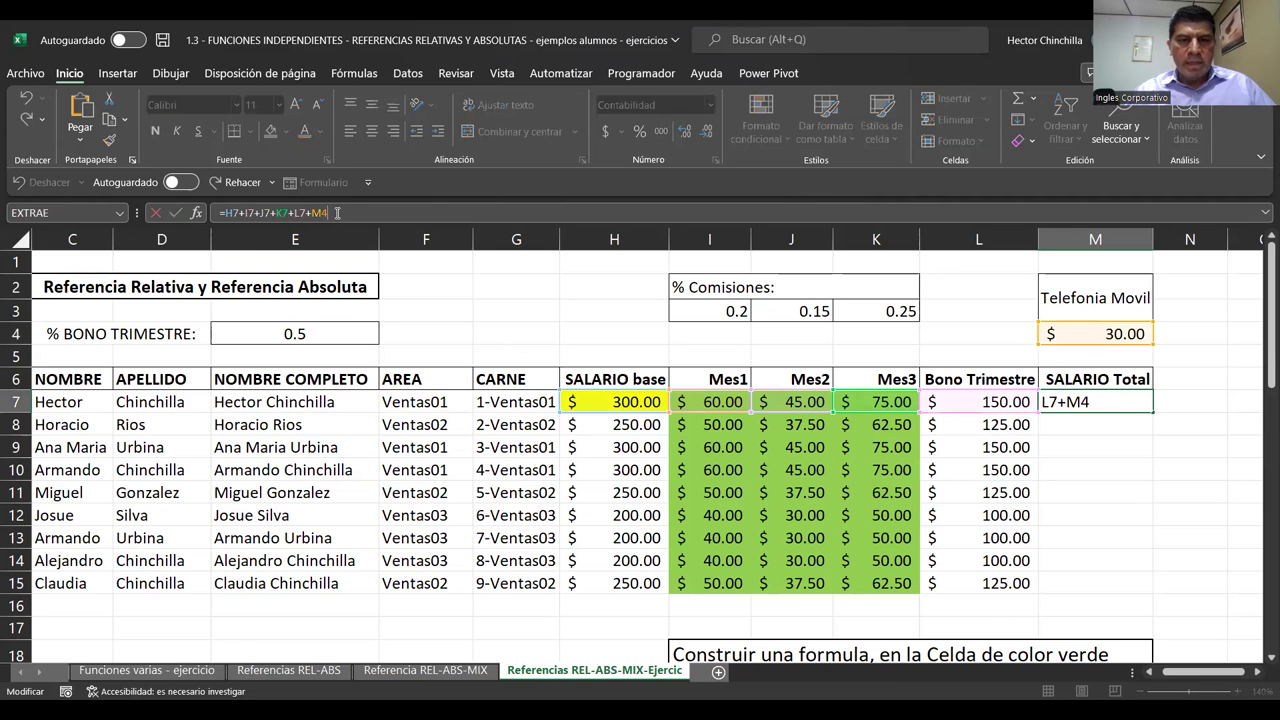
{"action": "key", "text": "BackSpace"}
{"action": "key", "text": "BackSpace"}
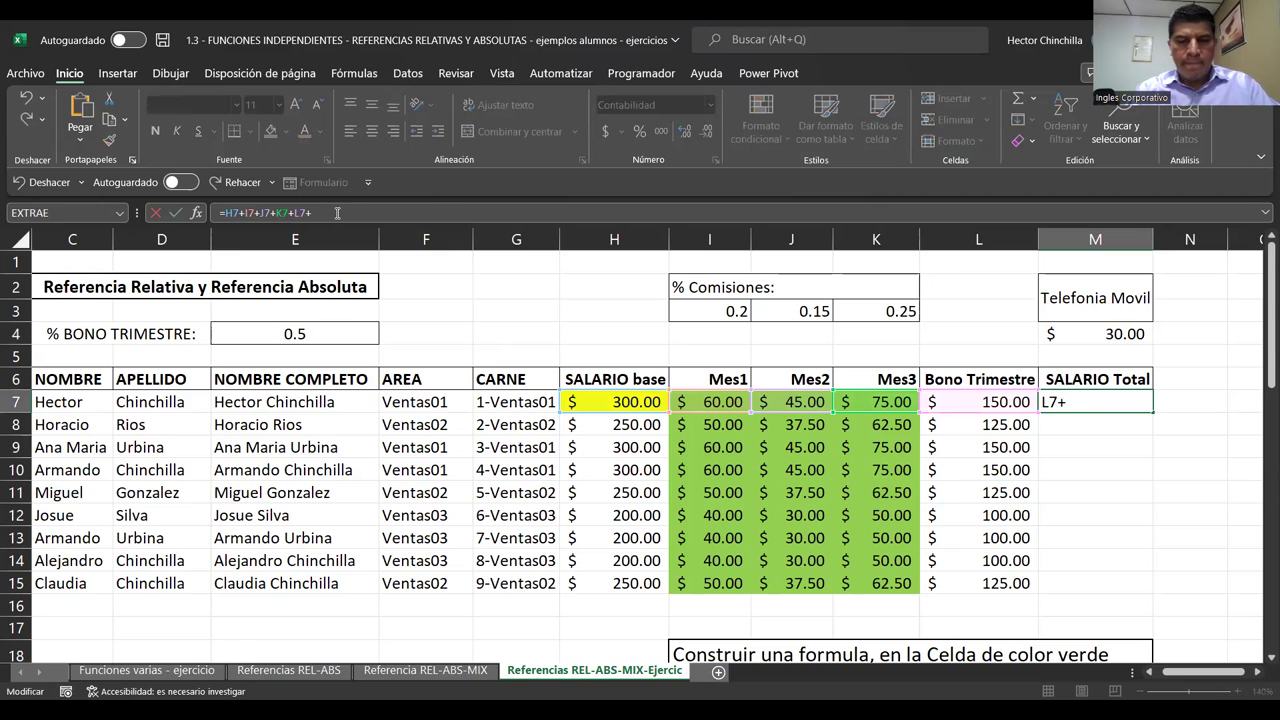
{"action": "type", "text": "Movil"}
{"action": "key", "text": "Return"}
{"action": "left_click", "coordinate": [1100, 402]}
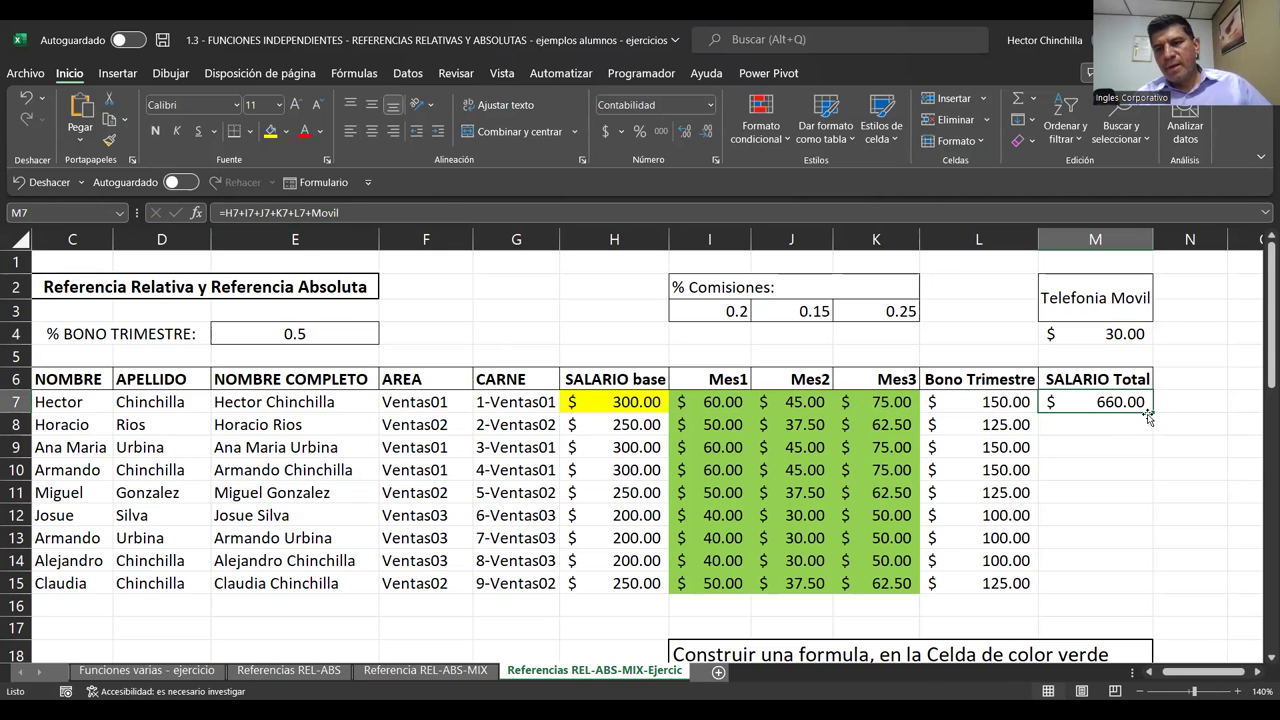
{"action": "left_click_drag", "start_coordinate": [1146, 416], "coordinate": [1152, 592]}
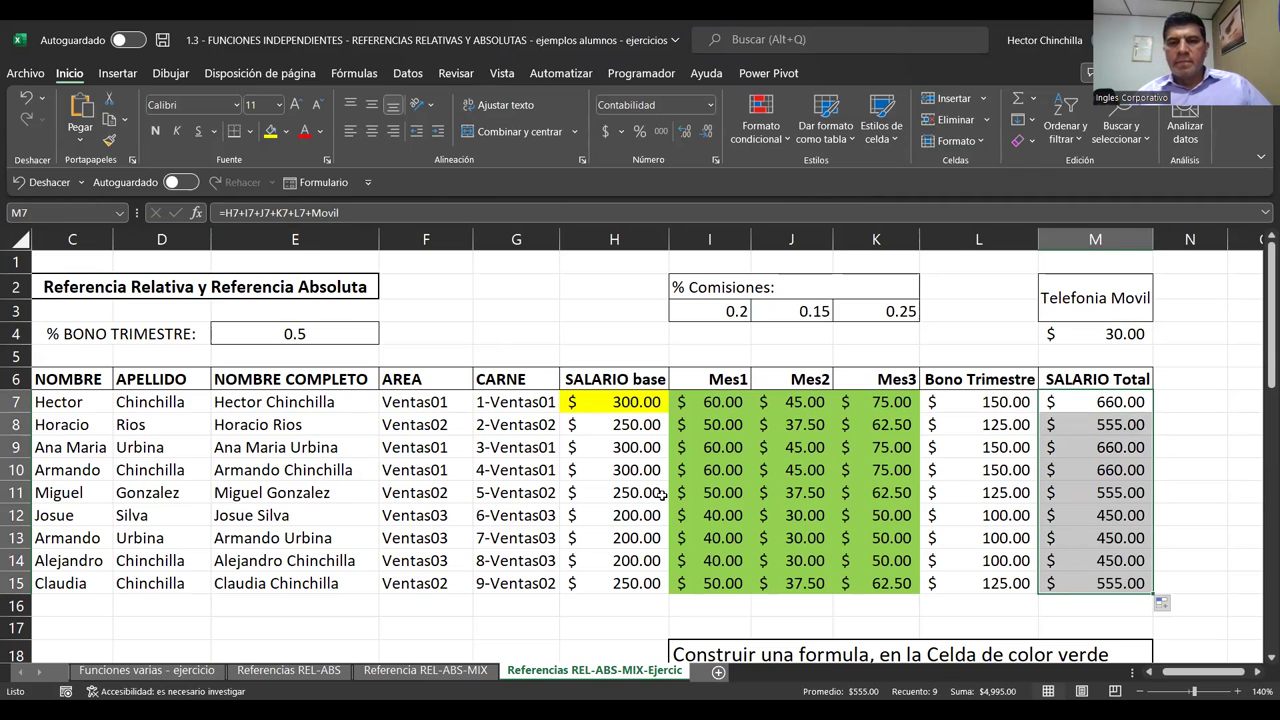
{"action": "left_click", "coordinate": [776, 452]}
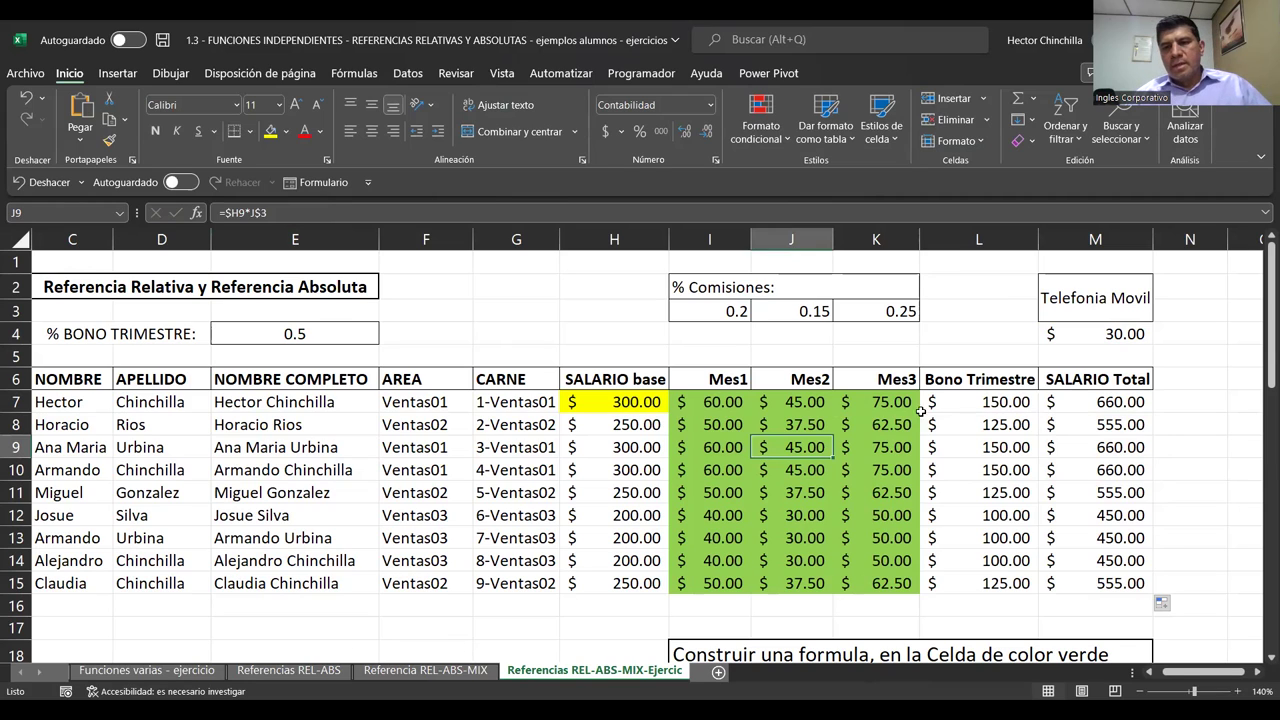
{"action": "left_click", "coordinate": [824, 402]}
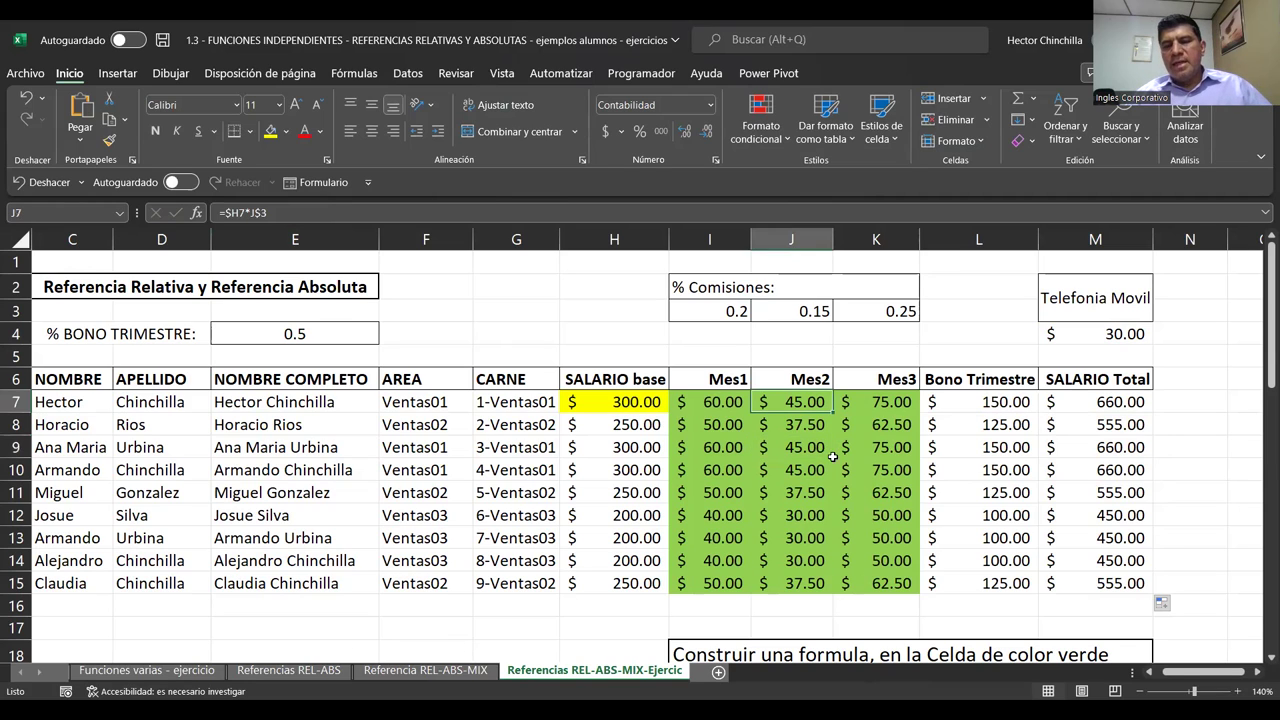
{"action": "left_click", "coordinate": [948, 406]}
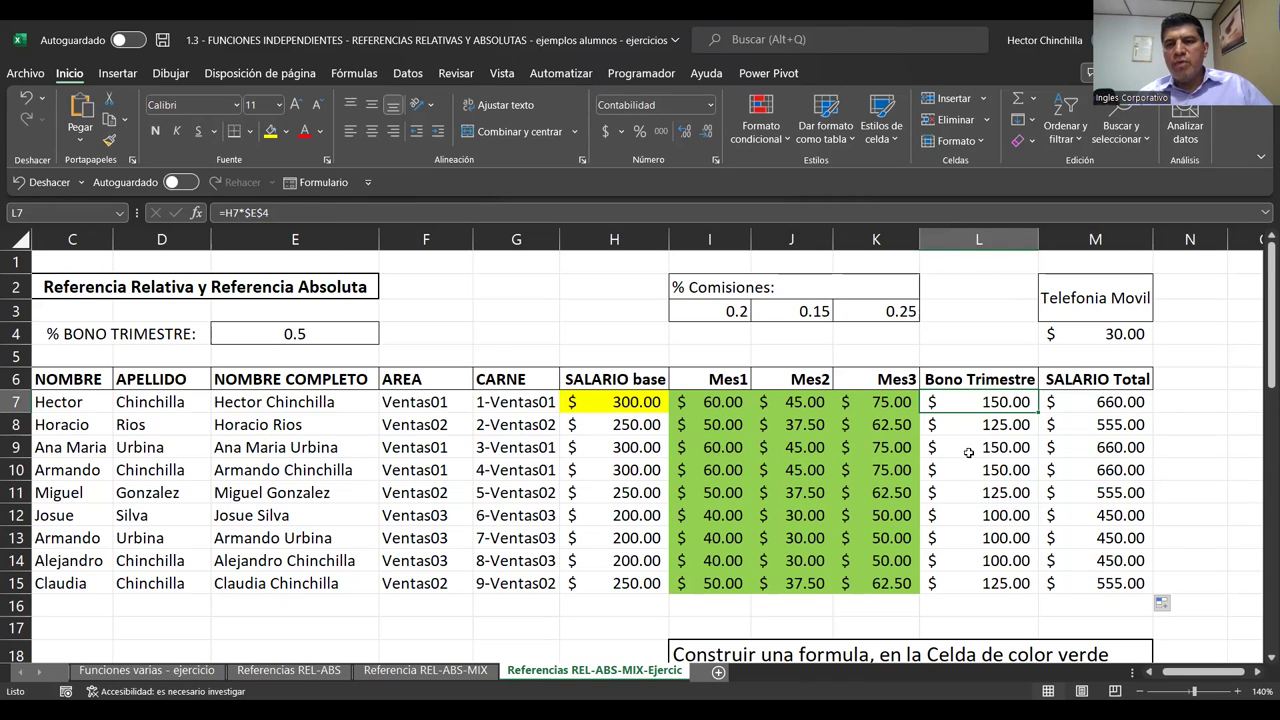
{"action": "left_click", "coordinate": [1070, 412]}
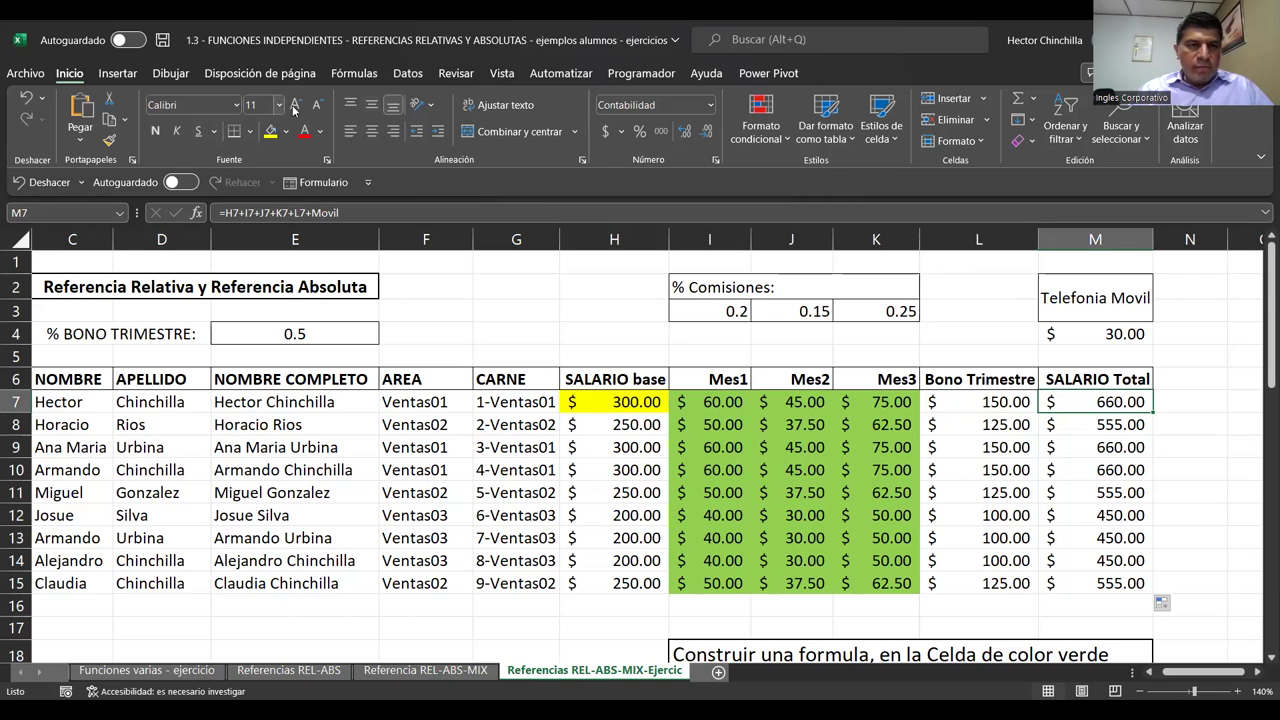
{"action": "left_click", "coordinate": [27, 76]}
Save a copy of the workbook with ' 8pm' appended, ending in 'ejercicios 8pm'
{"action": "left_click", "coordinate": [70, 296]}
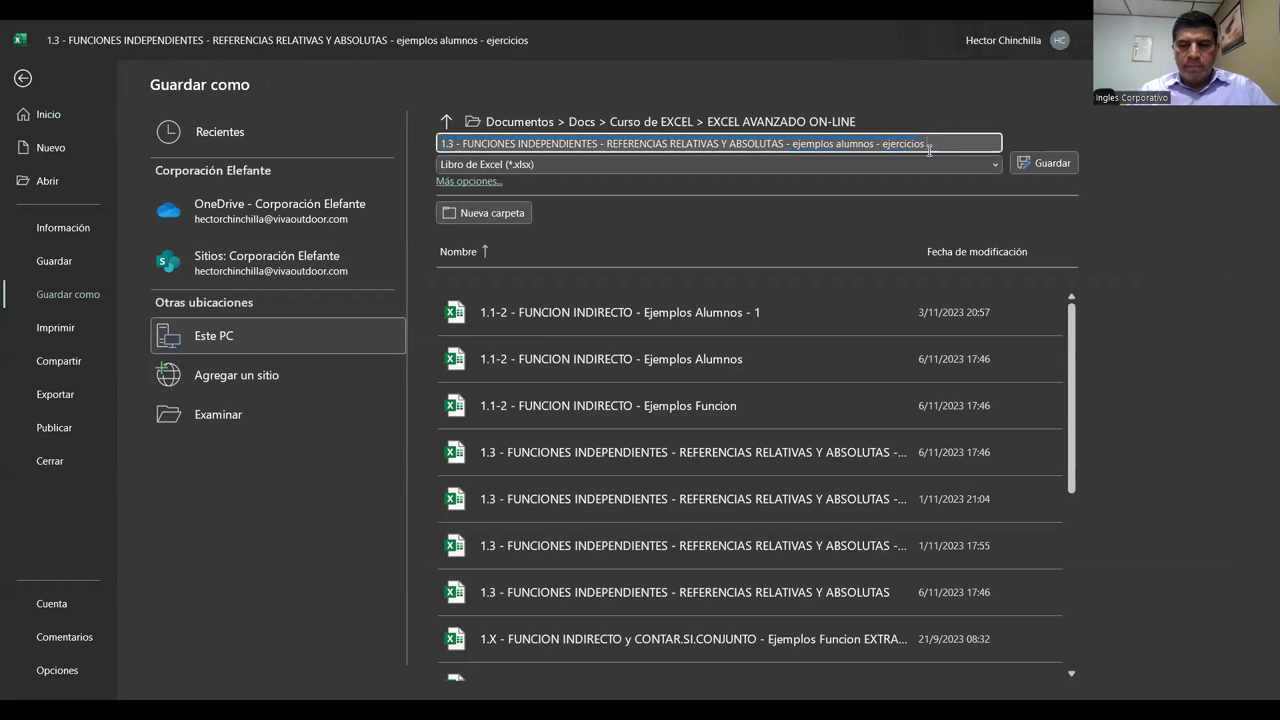
{"action": "type", "text": "8pm"}
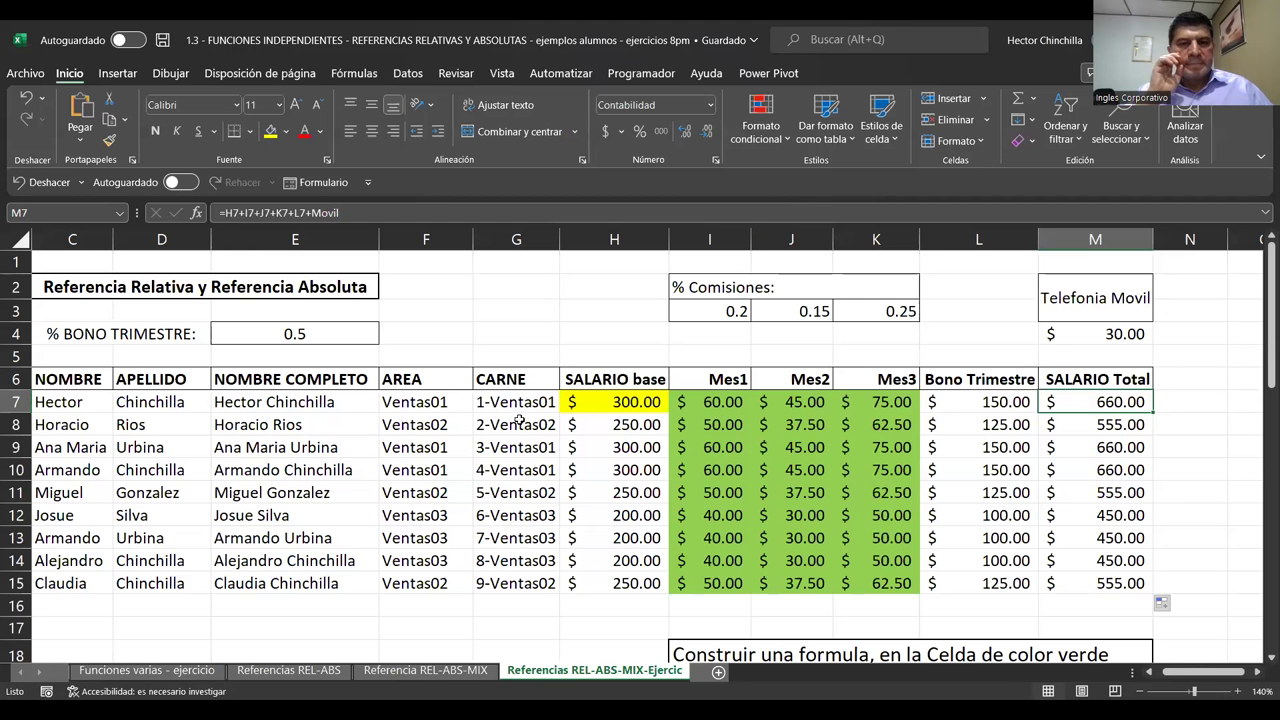
Bring the sheet's left edge with columns A and B into view and save the workbook
{"action": "left_click", "coordinate": [485, 355]}
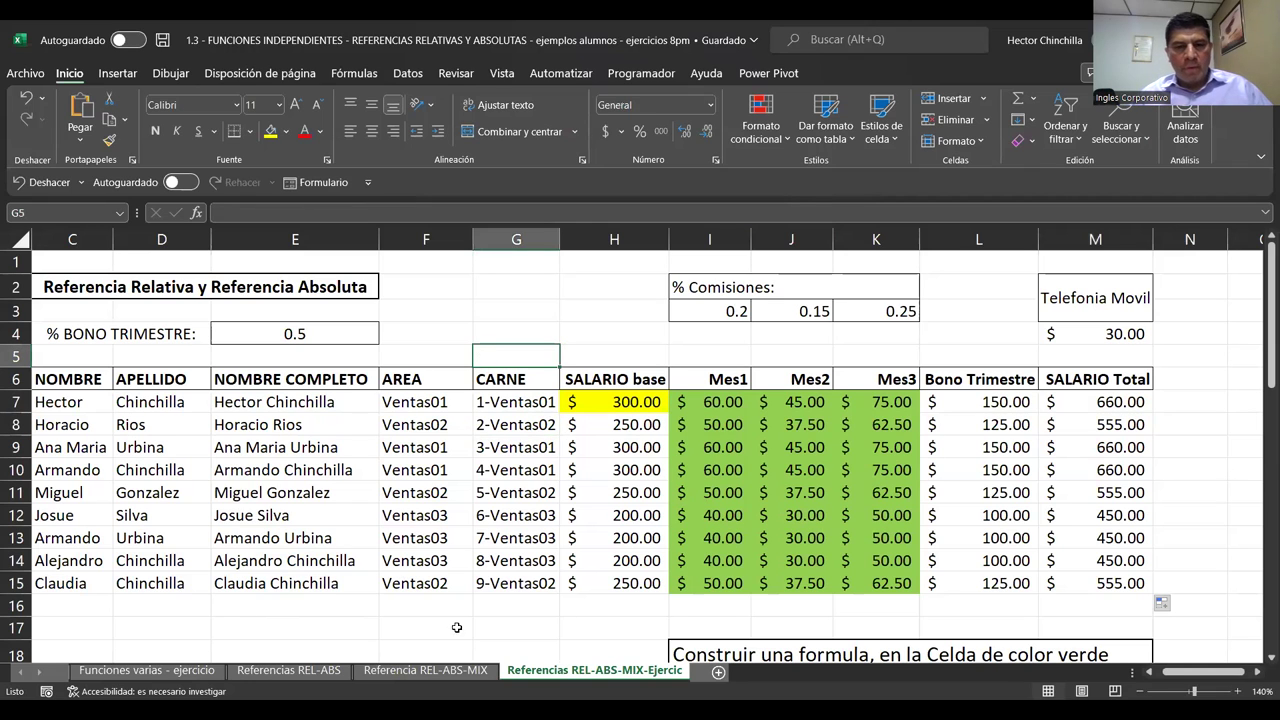
{"action": "left_click", "coordinate": [208, 415]}
{"action": "key", "text": "Left"}
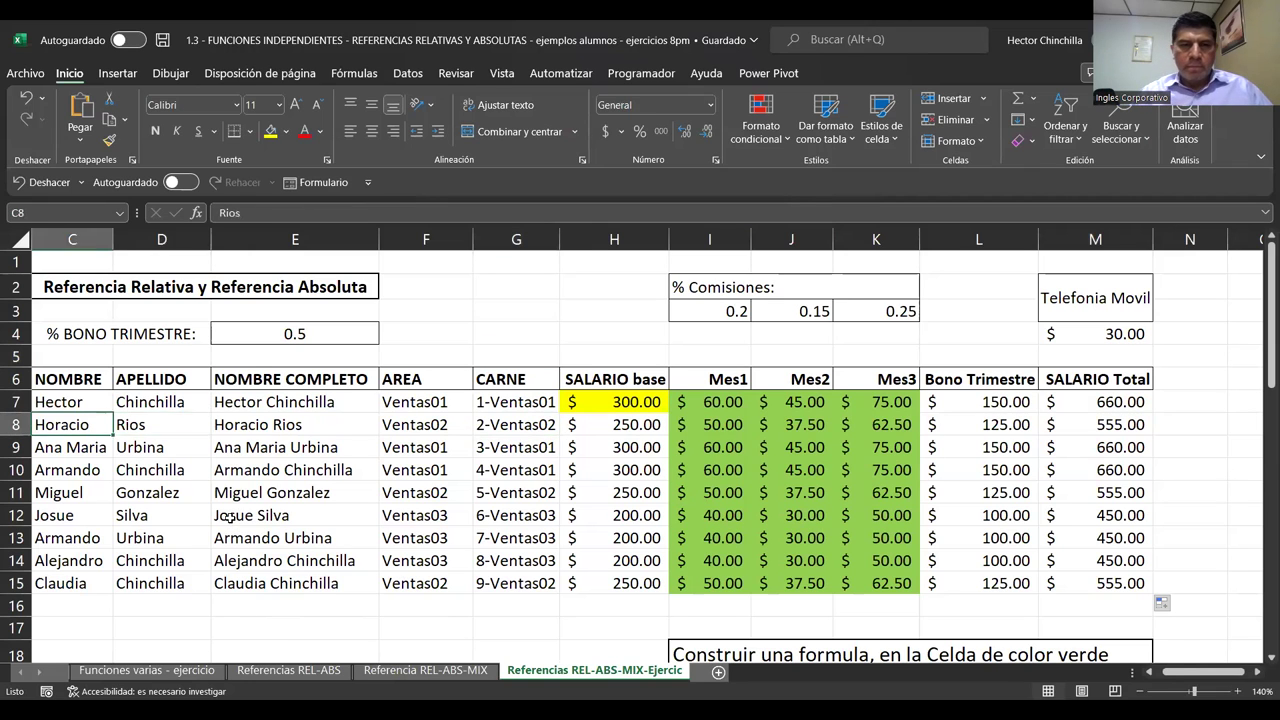
{"action": "key", "text": "Left"}
{"action": "key", "text": "Left"}
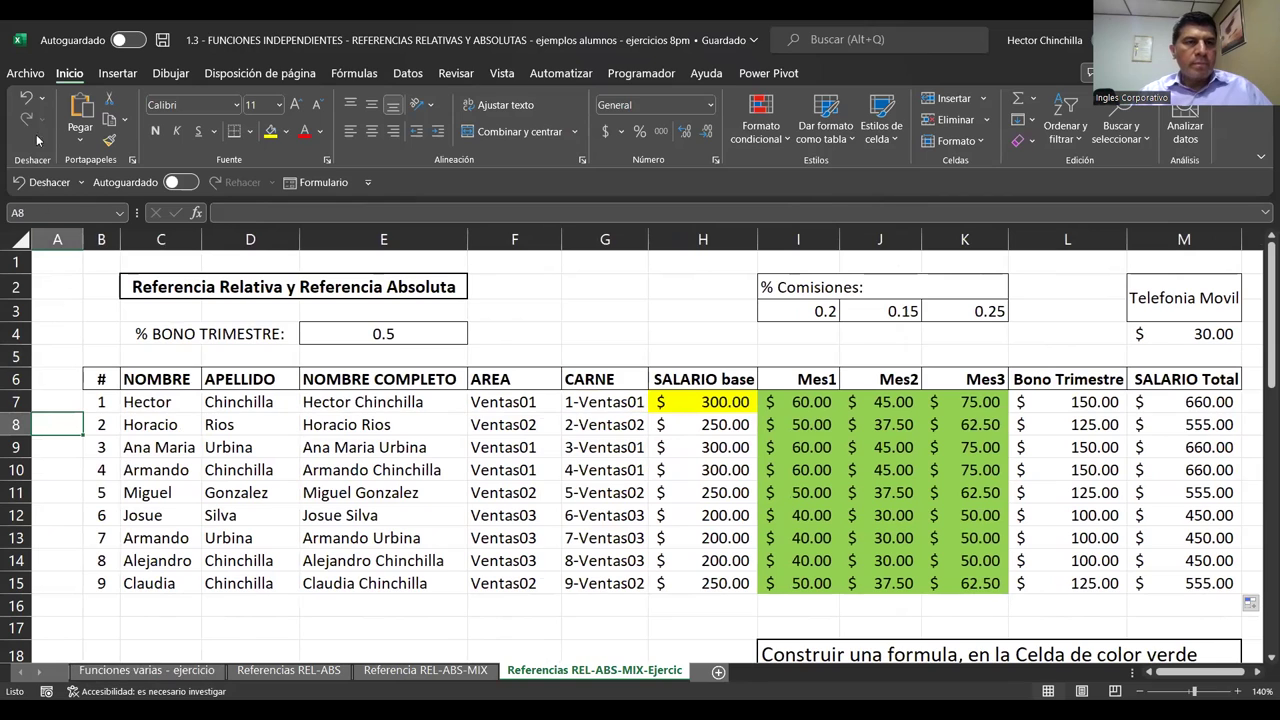
{"action": "left_click", "coordinate": [163, 45]}
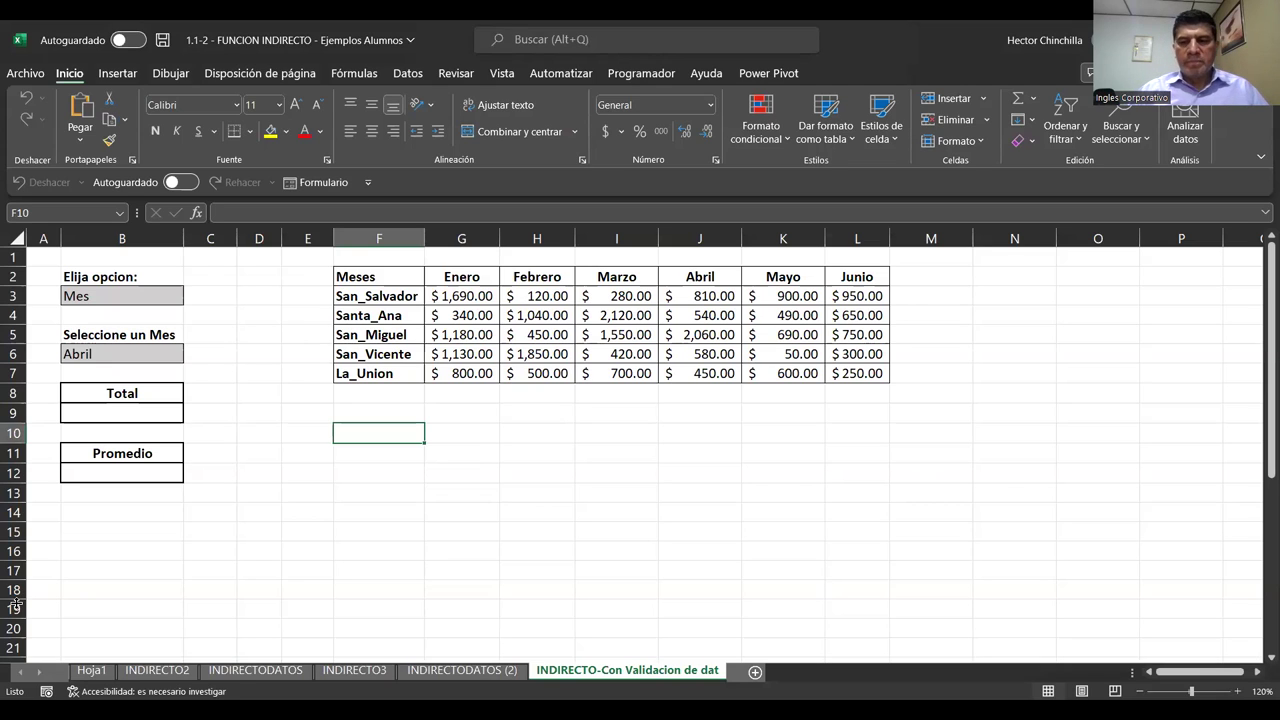
{"action": "key", "text": "Up"}
{"action": "key", "text": "Up"}
{"action": "key", "text": "Left"}
{"action": "key", "text": "Left"}
{"action": "key", "text": "Left"}
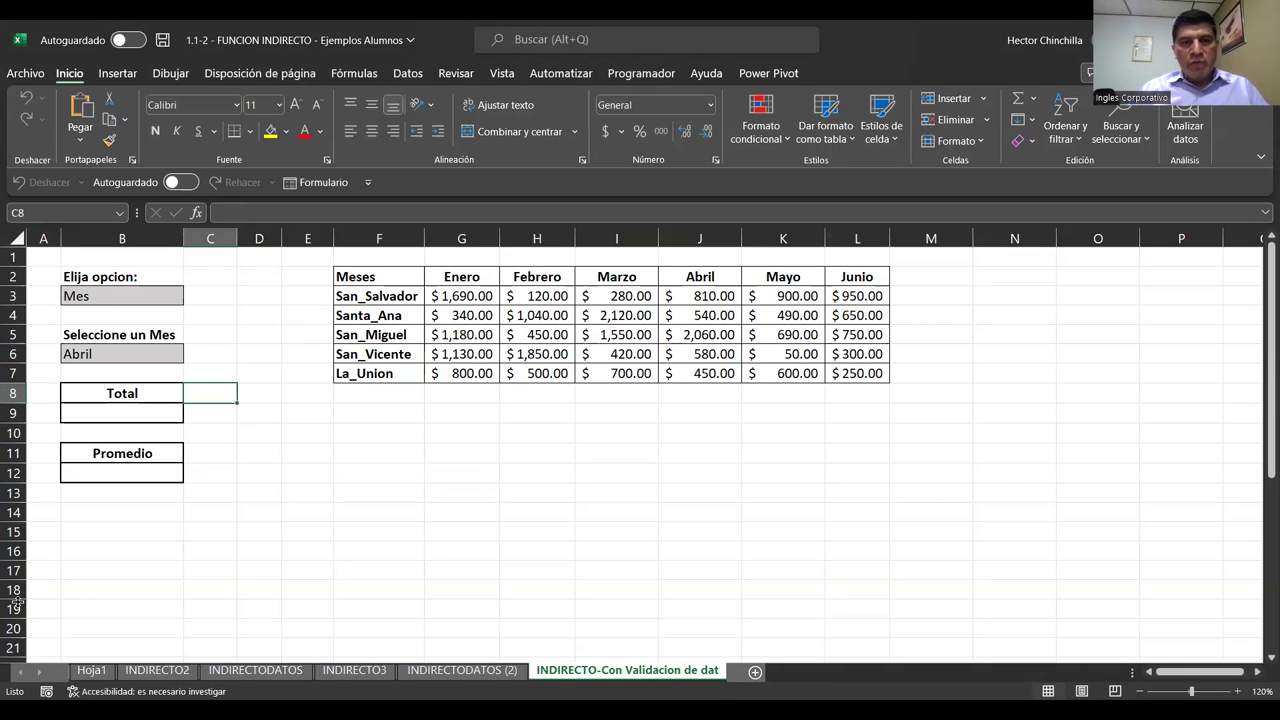
{"action": "key", "text": "Right"}
{"action": "key", "text": "Right"}
{"action": "key", "text": "Right"}
{"action": "key", "text": "Left"}
{"action": "key", "text": "Left"}
{"action": "key", "text": "Left"}
{"action": "key", "text": "Left"}
{"action": "key", "text": "Left"}
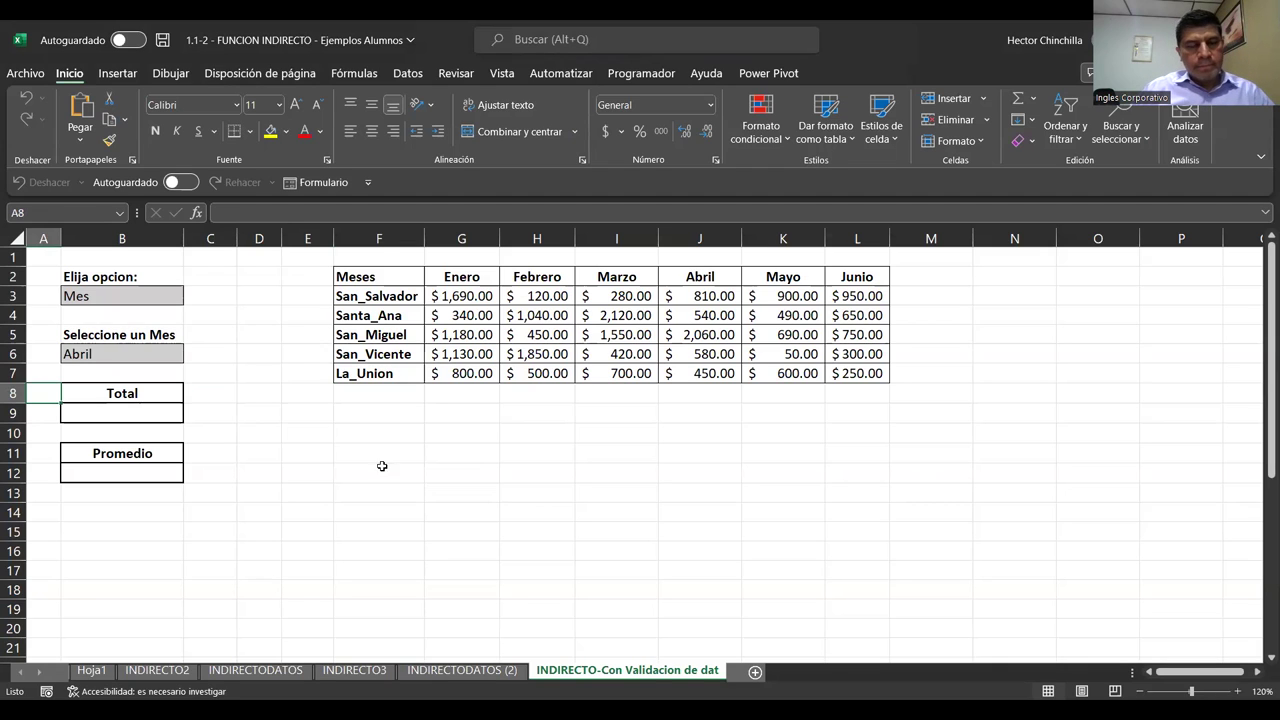
{"action": "left_click", "coordinate": [305, 470]}
{"action": "left_click", "coordinate": [262, 428]}
{"action": "key", "text": "Up"}
{"action": "key", "text": "Up"}
{"action": "key", "text": "Up"}
{"action": "key", "text": "Up"}
{"action": "key", "text": "Up"}
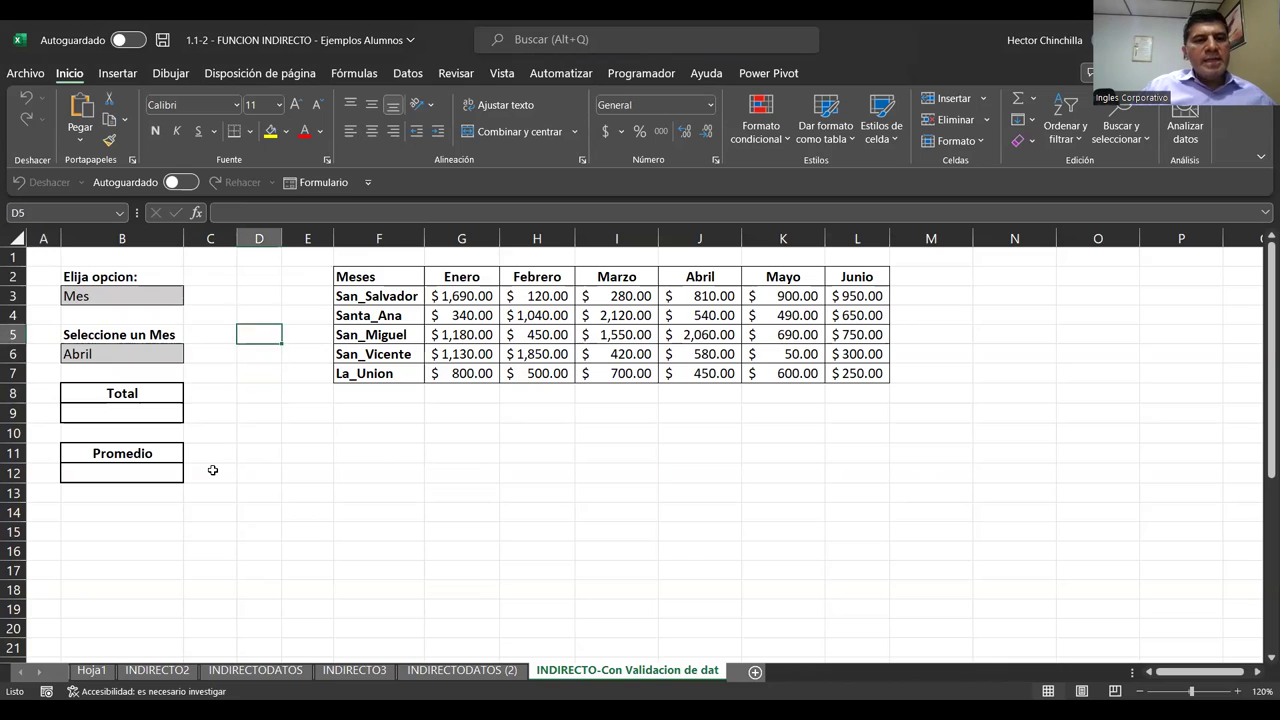
{"action": "key", "text": "Up"}
{"action": "key", "text": "Right"}
{"action": "key", "text": "Left"}
{"action": "key", "text": "Left"}
{"action": "key", "text": "Left"}
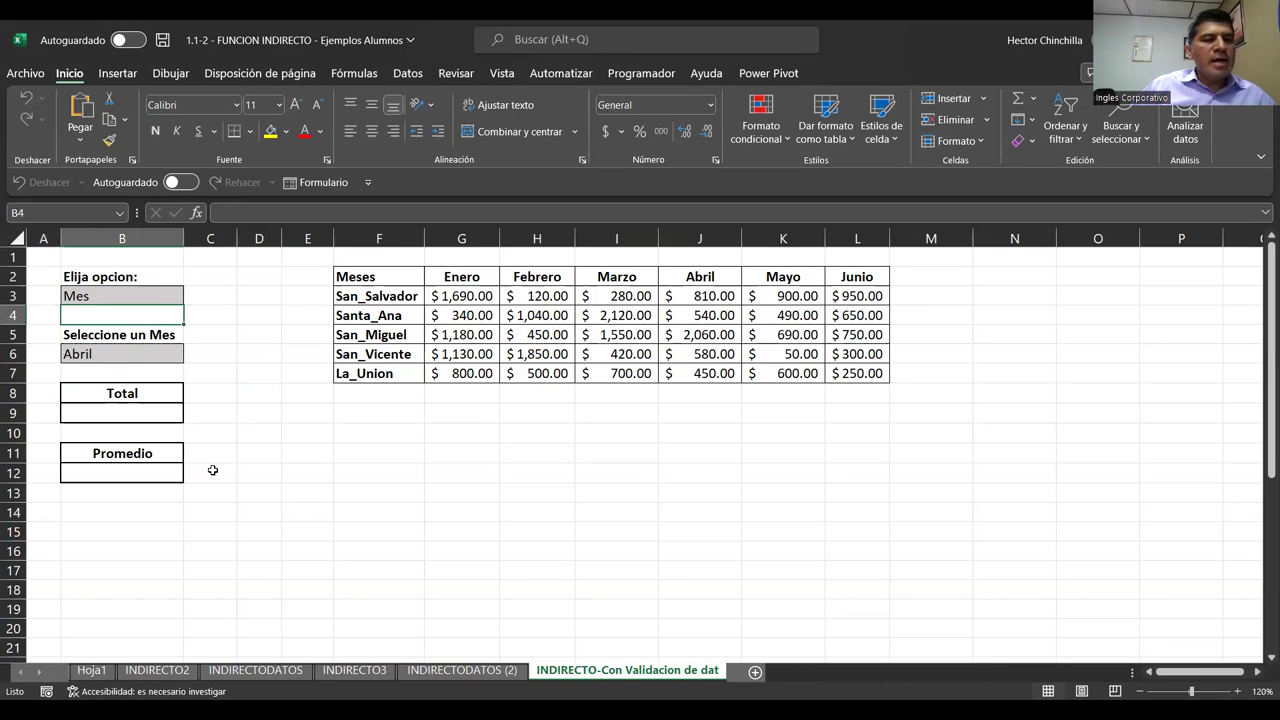
{"action": "key", "text": "Right"}
{"action": "key", "text": "Right"}
{"action": "key", "text": "Right"}
{"action": "key", "text": "Right"}
{"action": "key", "text": "Right"}
{"action": "key", "text": "Right"}
{"action": "key", "text": "Left"}
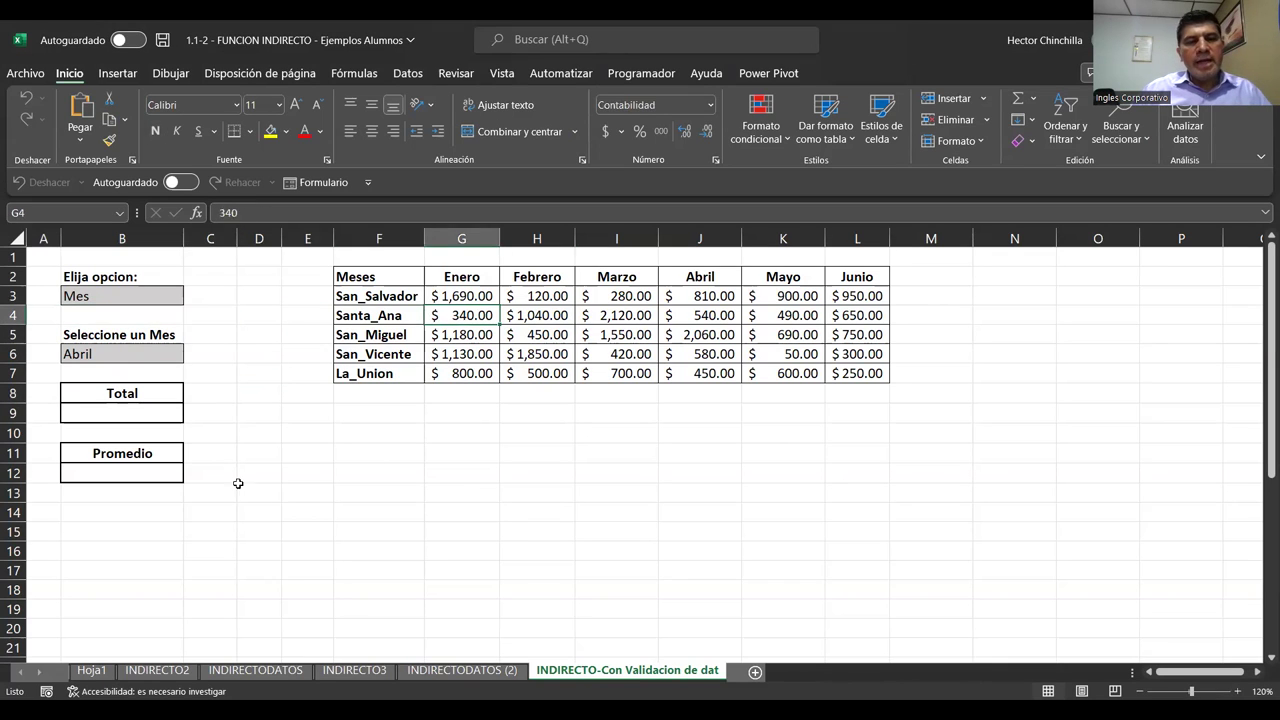
{"action": "key", "text": "Left"}
{"action": "key", "text": "Left"}
{"action": "key", "text": "Left"}
{"action": "key", "text": "Left"}
{"action": "key", "text": "Left"}
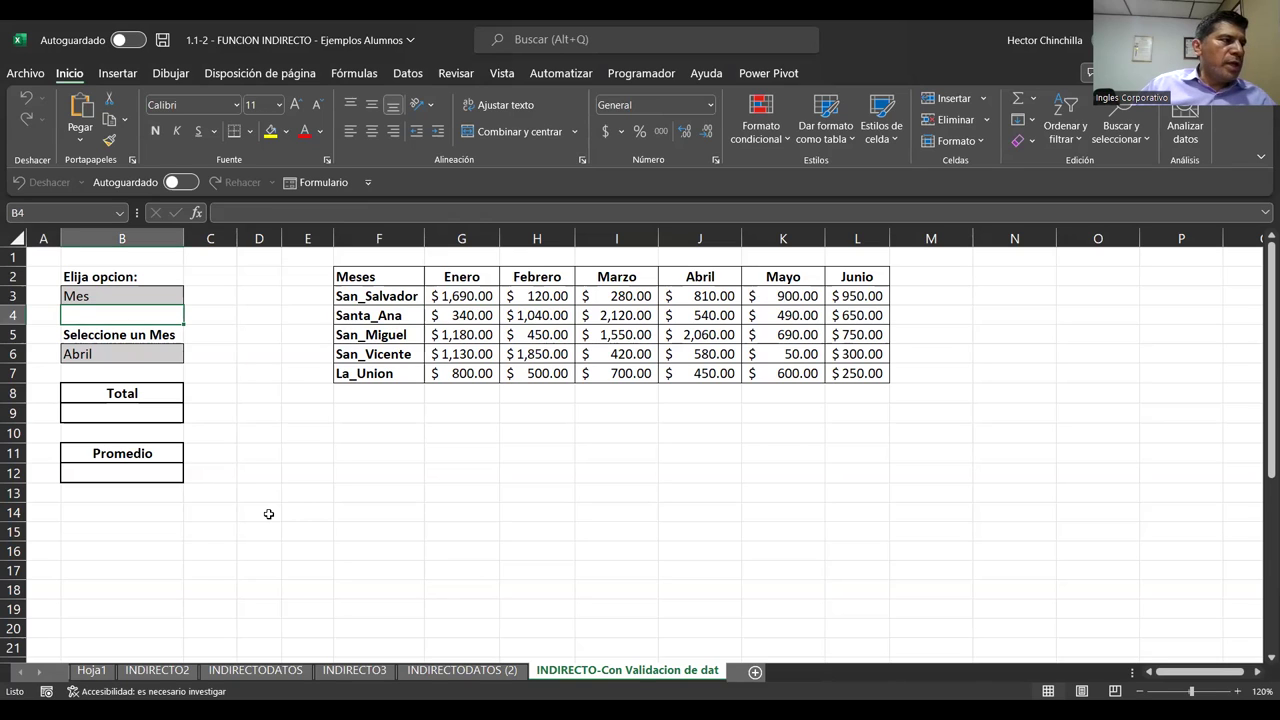
{"action": "key", "text": "Up"}
{"action": "key", "text": "Up"}
{"action": "key", "text": "Up"}
{"action": "key", "text": "Down"}
{"action": "key", "text": "Down"}
{"action": "key", "text": "Down"}
{"action": "key", "text": "Down"}
{"action": "key", "text": "Down"}
{"action": "key", "text": "Up"}
{"action": "key", "text": "Up"}
{"action": "key", "text": "Up"}
{"action": "key", "text": "Down"}
{"action": "key", "text": "Down"}
{"action": "key", "text": "Down"}
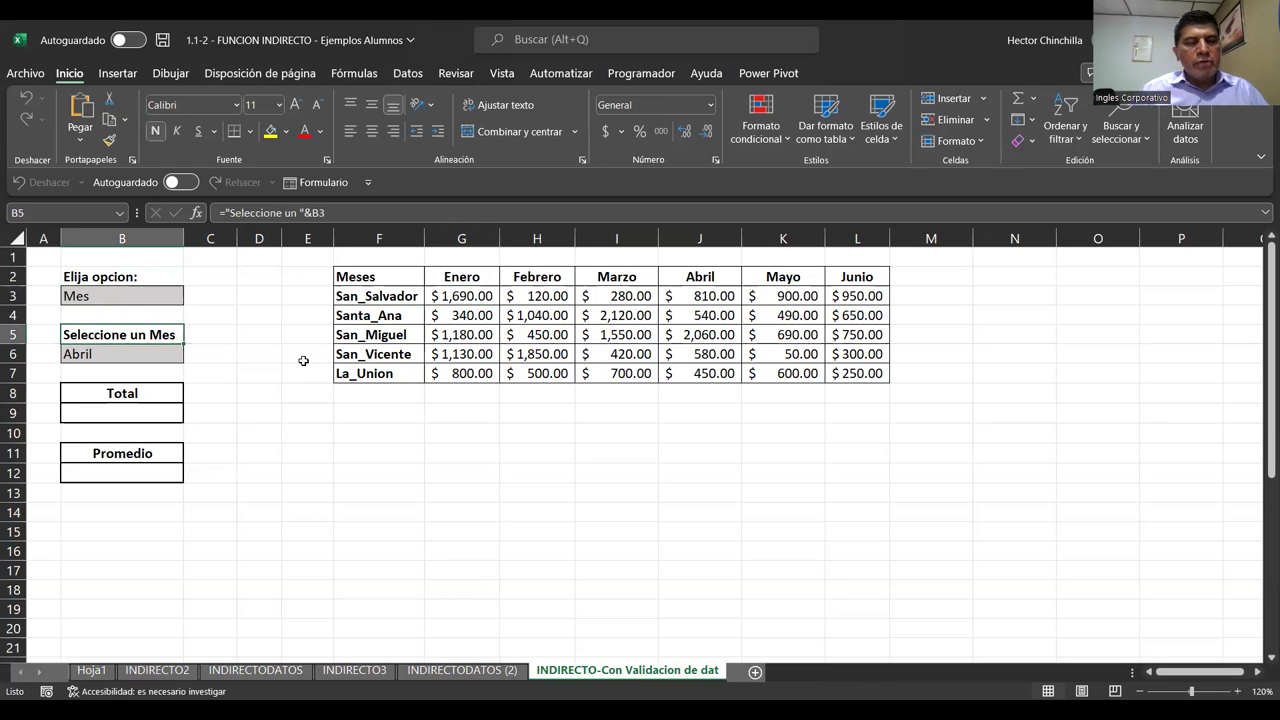
{"action": "left_click", "coordinate": [392, 300]}
{"action": "key", "text": "Right"}
{"action": "key", "text": "Right"}
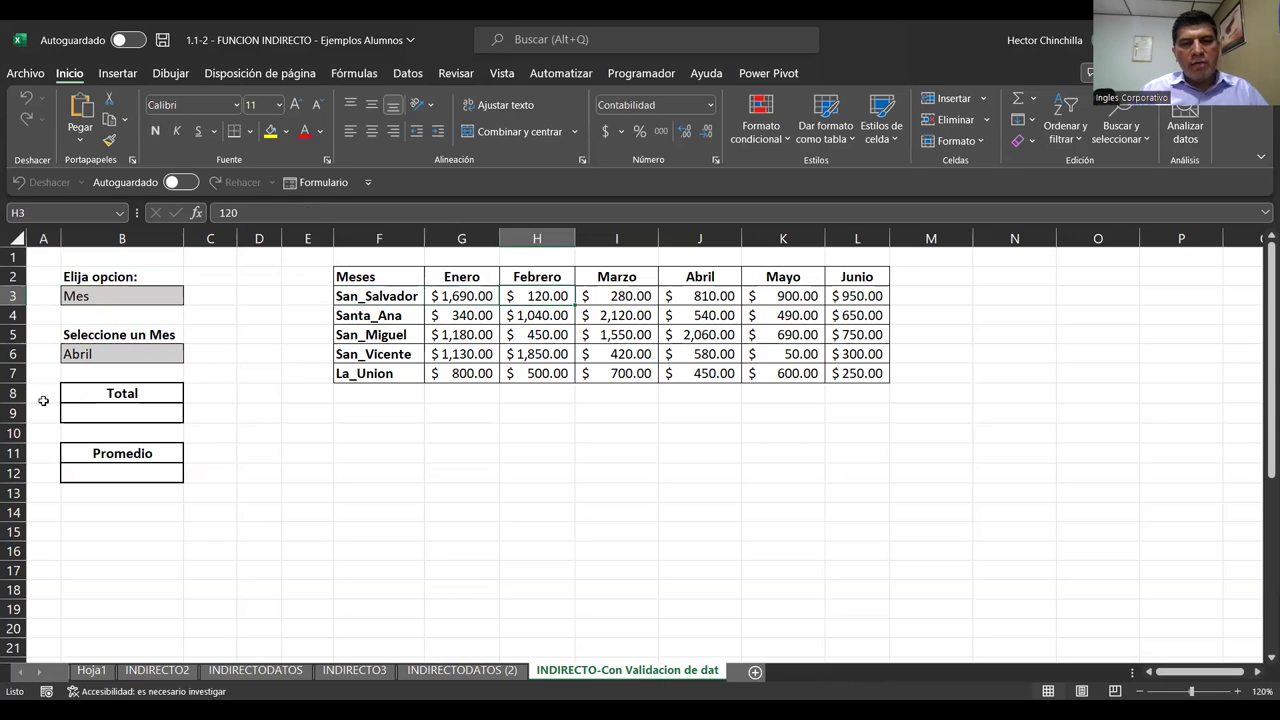
{"action": "key", "text": "Right"}
{"action": "key", "text": "Left"}
{"action": "key", "text": "Left"}
{"action": "key", "text": "Left"}
{"action": "key", "text": "Right"}
{"action": "key", "text": "Left"}
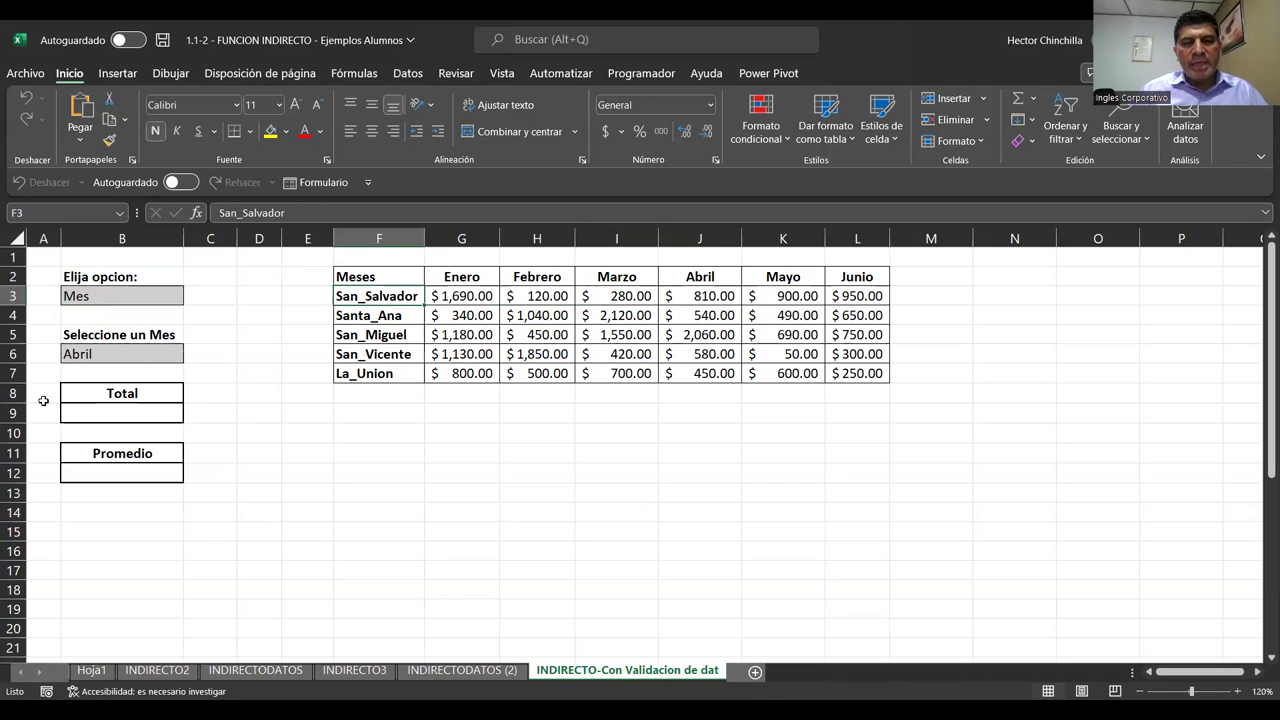
{"action": "key", "text": "Right"}
{"action": "key", "text": "Right"}
{"action": "key", "text": "Right"}
{"action": "key", "text": "Right"}
{"action": "key", "text": "Right"}
{"action": "key", "text": "Right"}
{"action": "key", "text": "Right"}
{"action": "key", "text": "Left"}
{"action": "key", "text": "Left"}
{"action": "key", "text": "Left"}
{"action": "key", "text": "Left"}
{"action": "key", "text": "Left"}
{"action": "key", "text": "Left"}
{"action": "key", "text": "Left"}
{"action": "key", "text": "Down"}
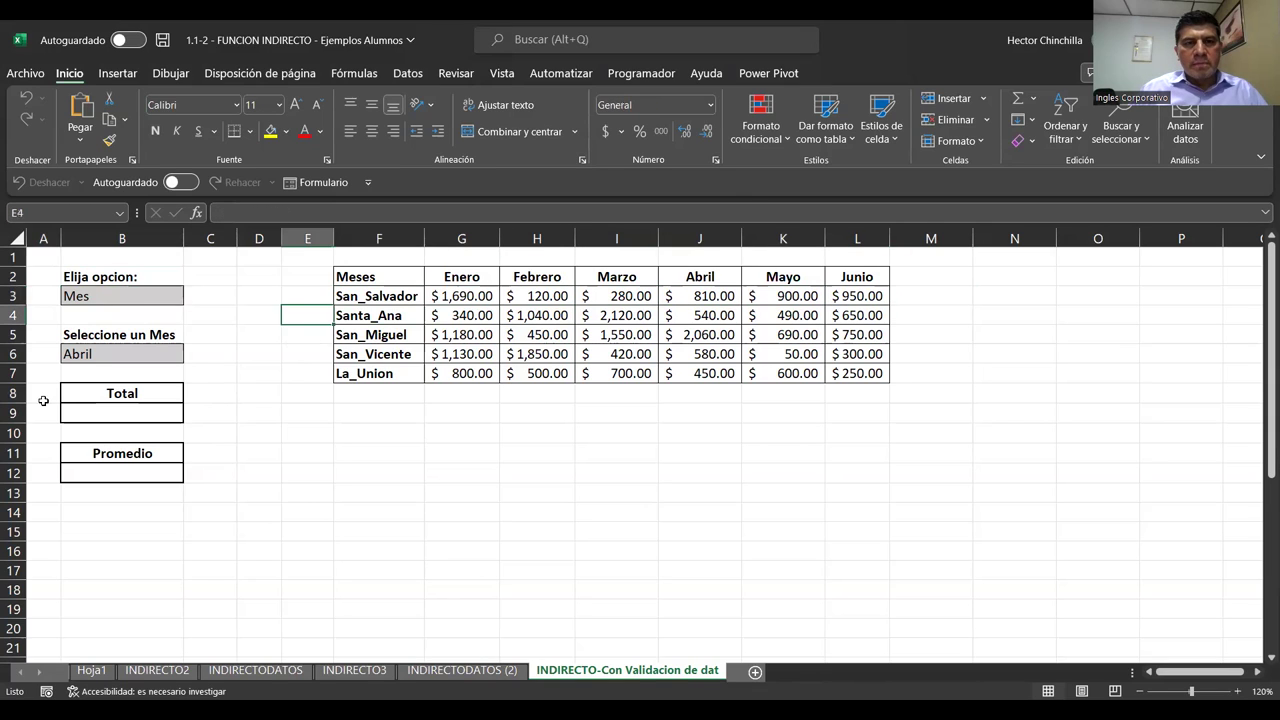
{"action": "key", "text": "Right"}
{"action": "key", "text": "Right"}
{"action": "key", "text": "Right"}
{"action": "key", "text": "Right"}
{"action": "key", "text": "Right"}
{"action": "key", "text": "Right"}
{"action": "key", "text": "Right"}
{"action": "key", "text": "Left"}
{"action": "key", "text": "Left"}
{"action": "key", "text": "Left"}
{"action": "key", "text": "Left"}
{"action": "key", "text": "Left"}
{"action": "key", "text": "Up"}
{"action": "key", "text": "Up"}
{"action": "key", "text": "Down"}
{"action": "key", "text": "Down"}
{"action": "key", "text": "Down"}
{"action": "key", "text": "Down"}
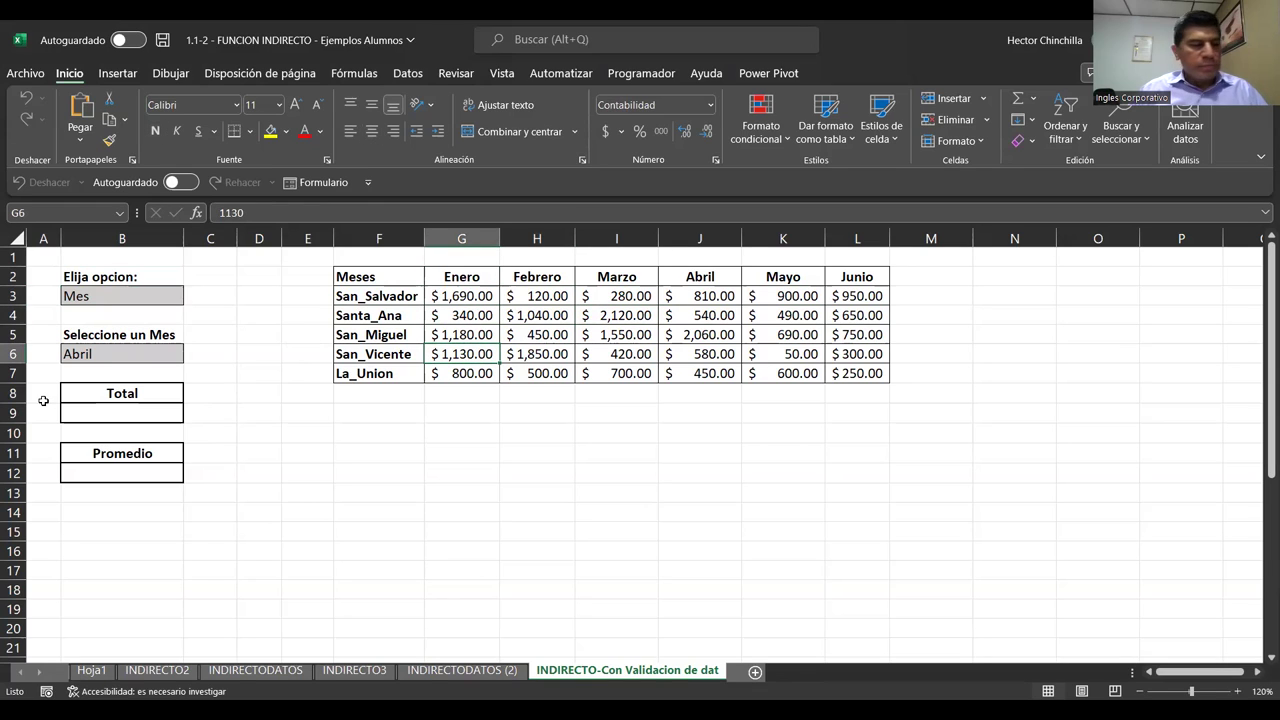
{"action": "left_click", "coordinate": [456, 315]}
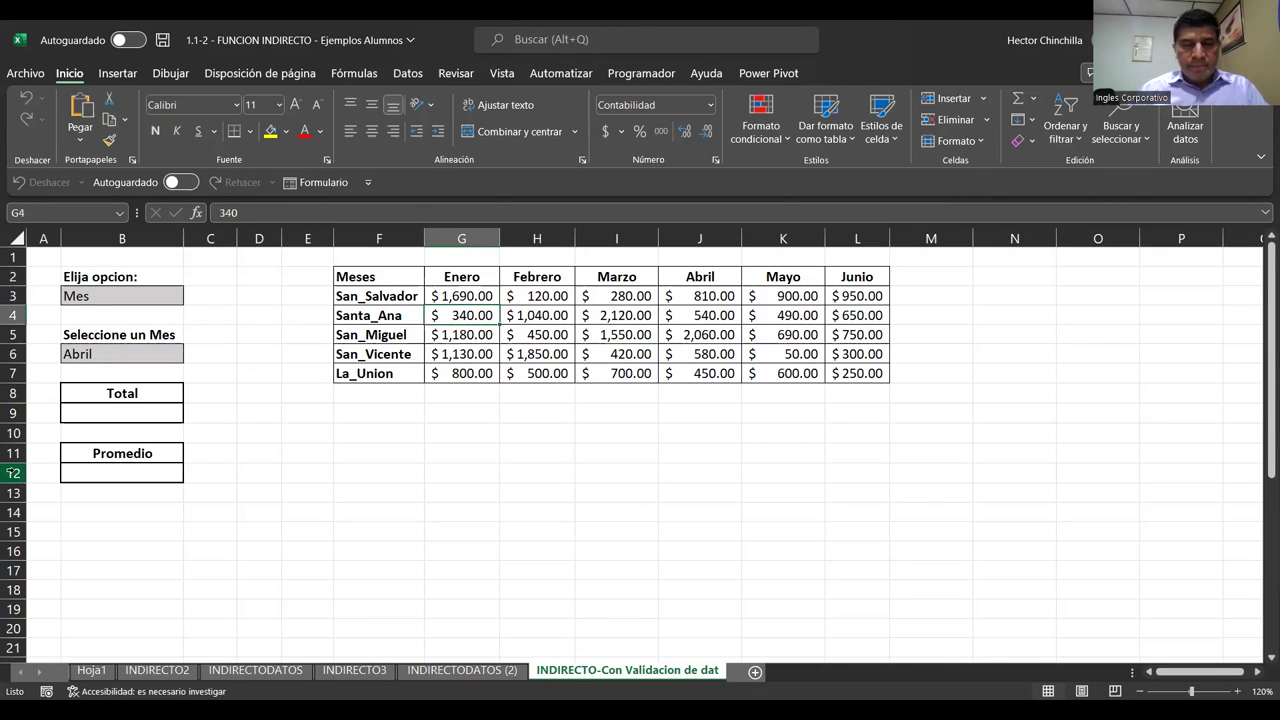
{"action": "key", "text": "Up"}
{"action": "key", "text": "Left"}
{"action": "key", "text": "Left"}
{"action": "key", "text": "Left"}
{"action": "key", "text": "Left"}
{"action": "key", "text": "Left"}
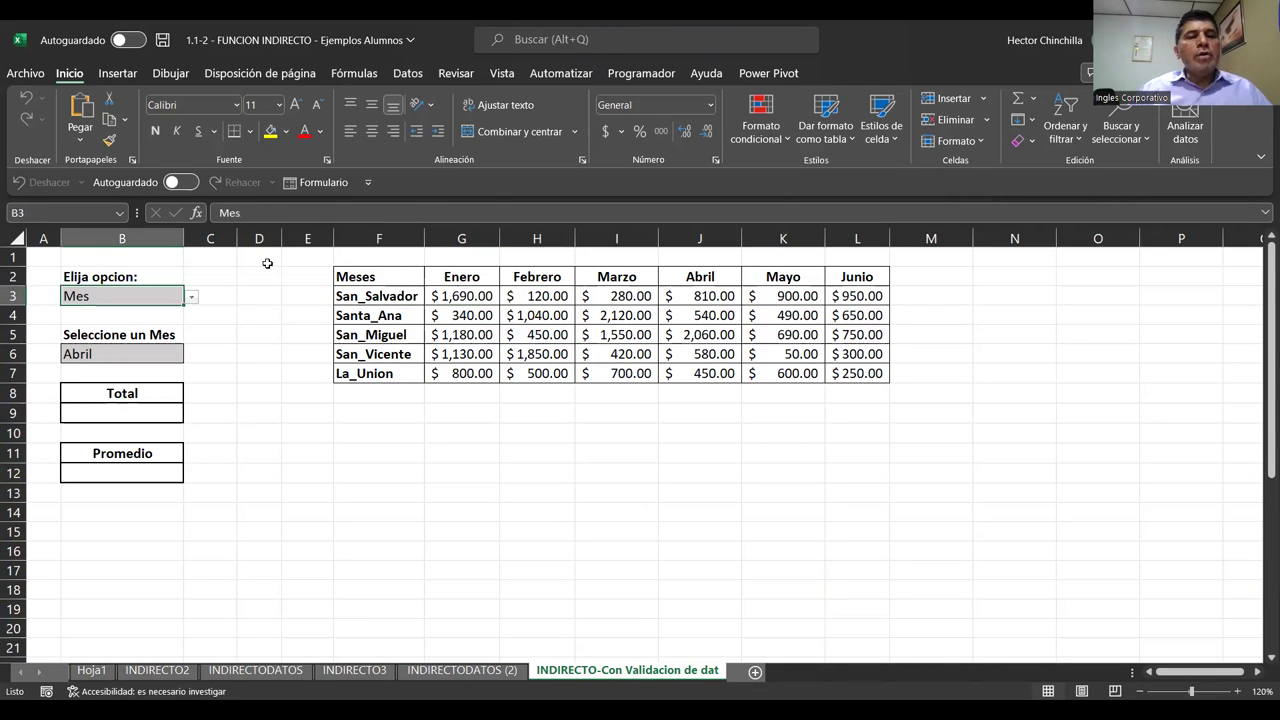
{"action": "key", "text": "Right"}
{"action": "key", "text": "Right"}
{"action": "key", "text": "Right"}
{"action": "key", "text": "Right"}
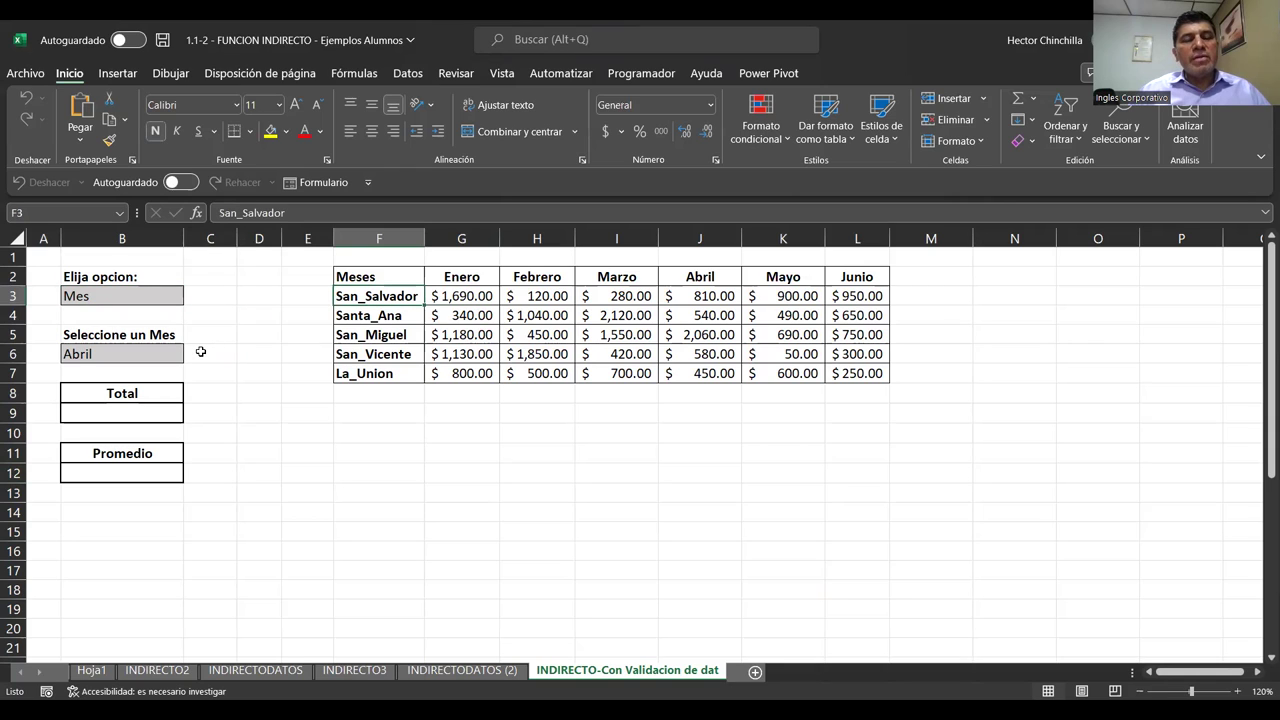
{"action": "key", "text": "Right"}
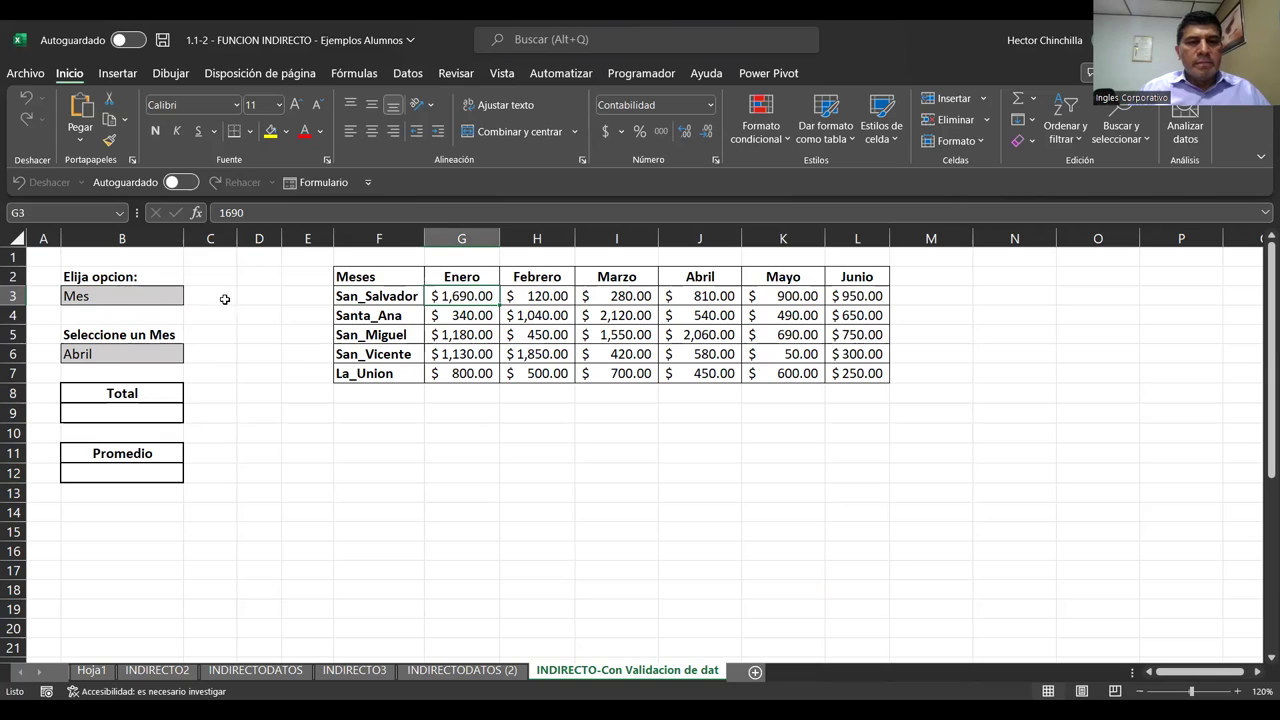
{"action": "left_click", "coordinate": [176, 296]}
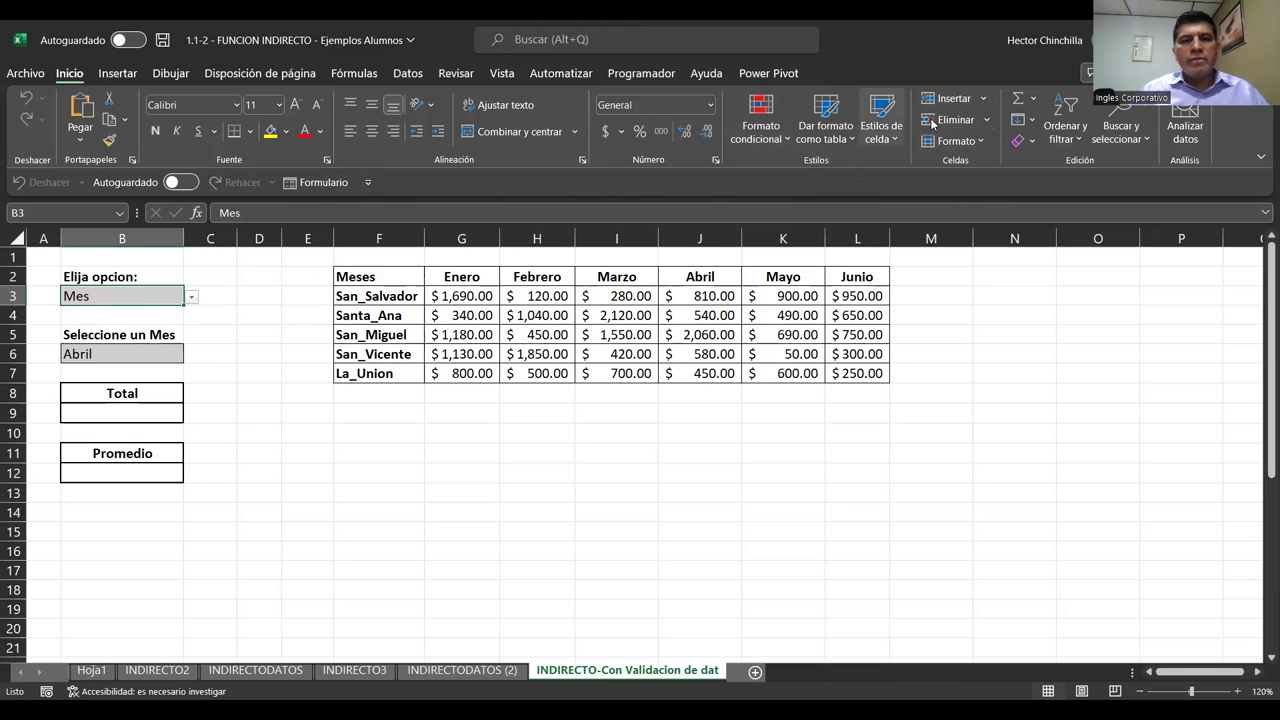
Check B3's Departamento/Mes choices, leaving Mes unchanged, and show the Datos ribbon tab
{"action": "left_click", "coordinate": [191, 299]}
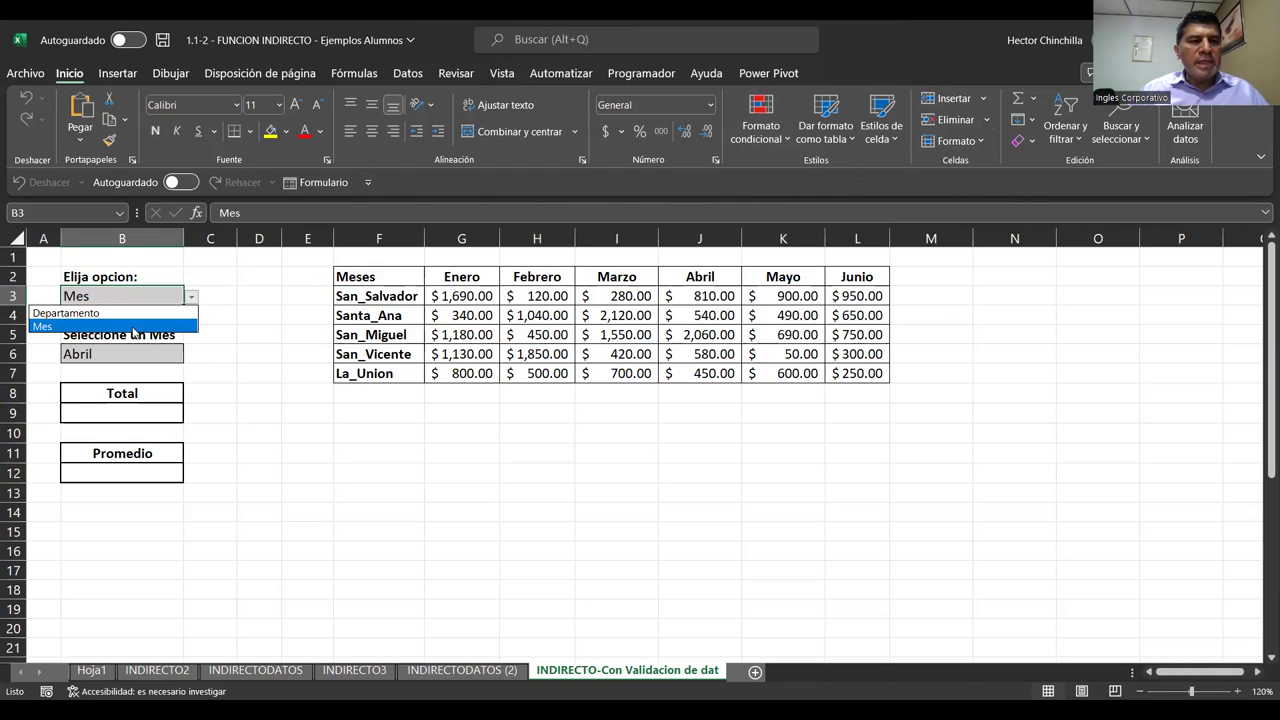
{"action": "left_click", "coordinate": [324, 300]}
{"action": "left_click", "coordinate": [356, 300]}
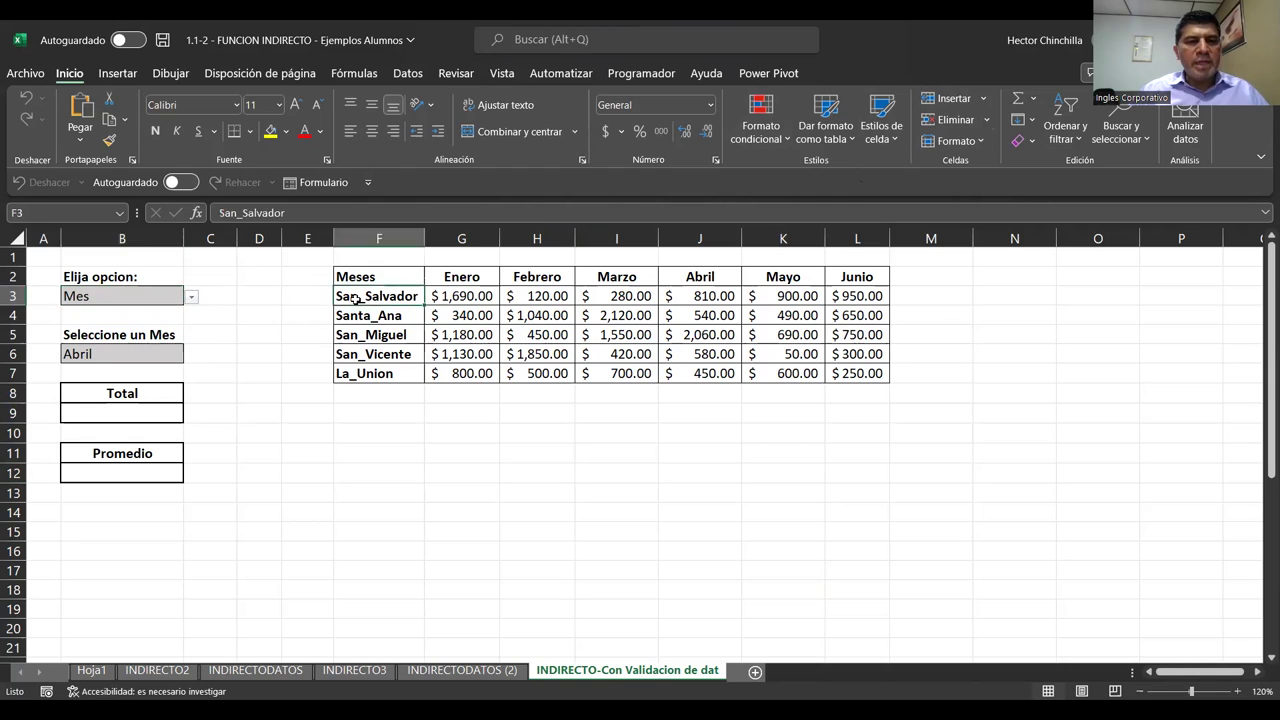
{"action": "left_click", "coordinate": [285, 393]}
{"action": "left_click", "coordinate": [170, 298]}
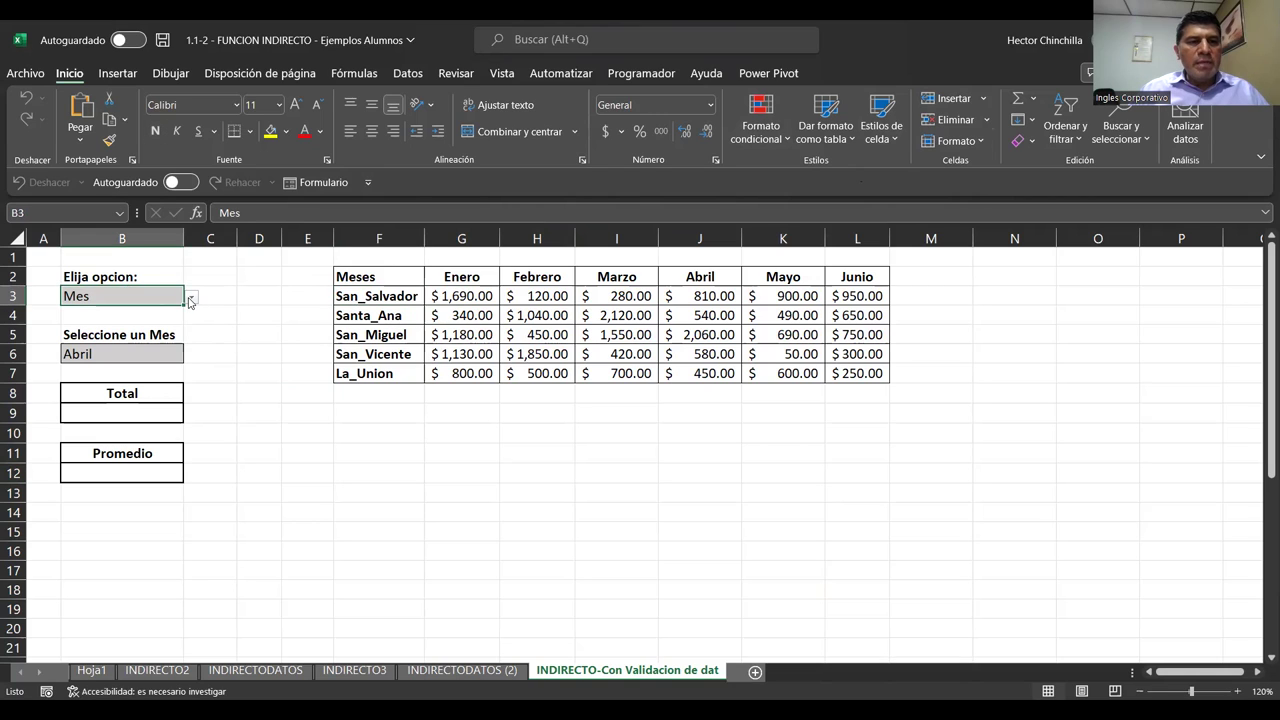
{"action": "left_click", "coordinate": [191, 300]}
{"action": "left_click", "coordinate": [262, 408]}
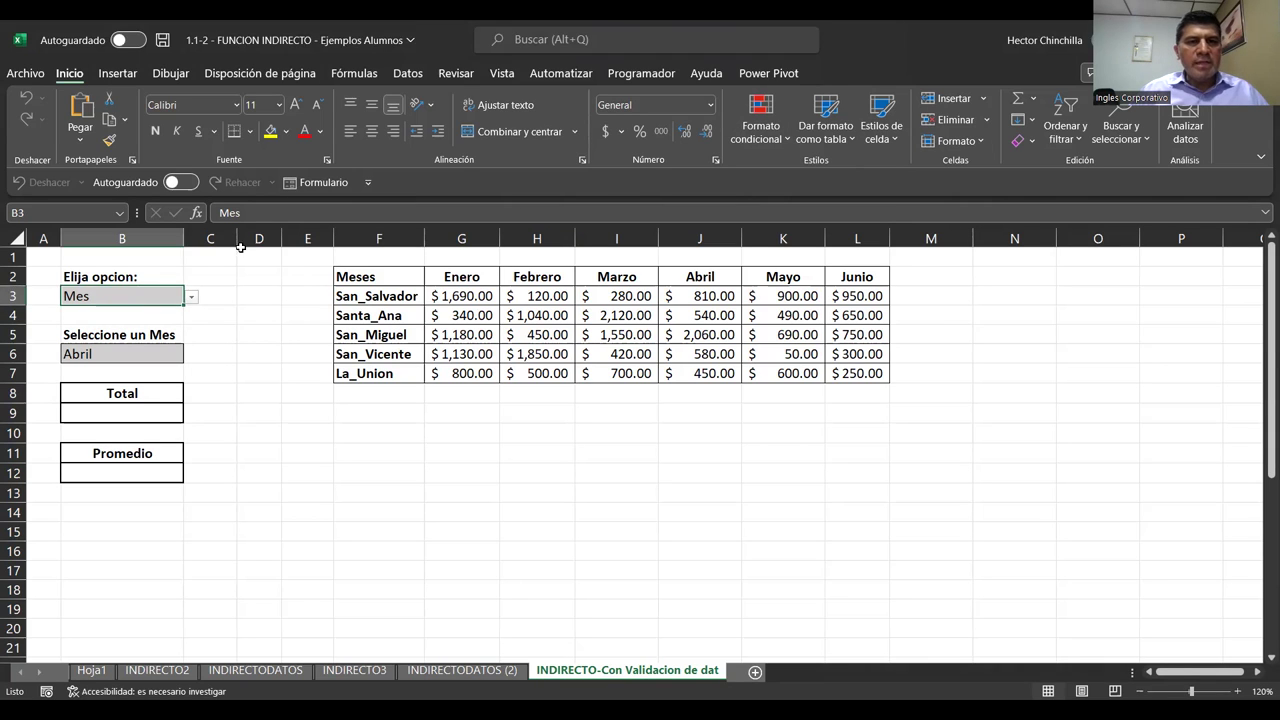
{"action": "left_click", "coordinate": [407, 75]}
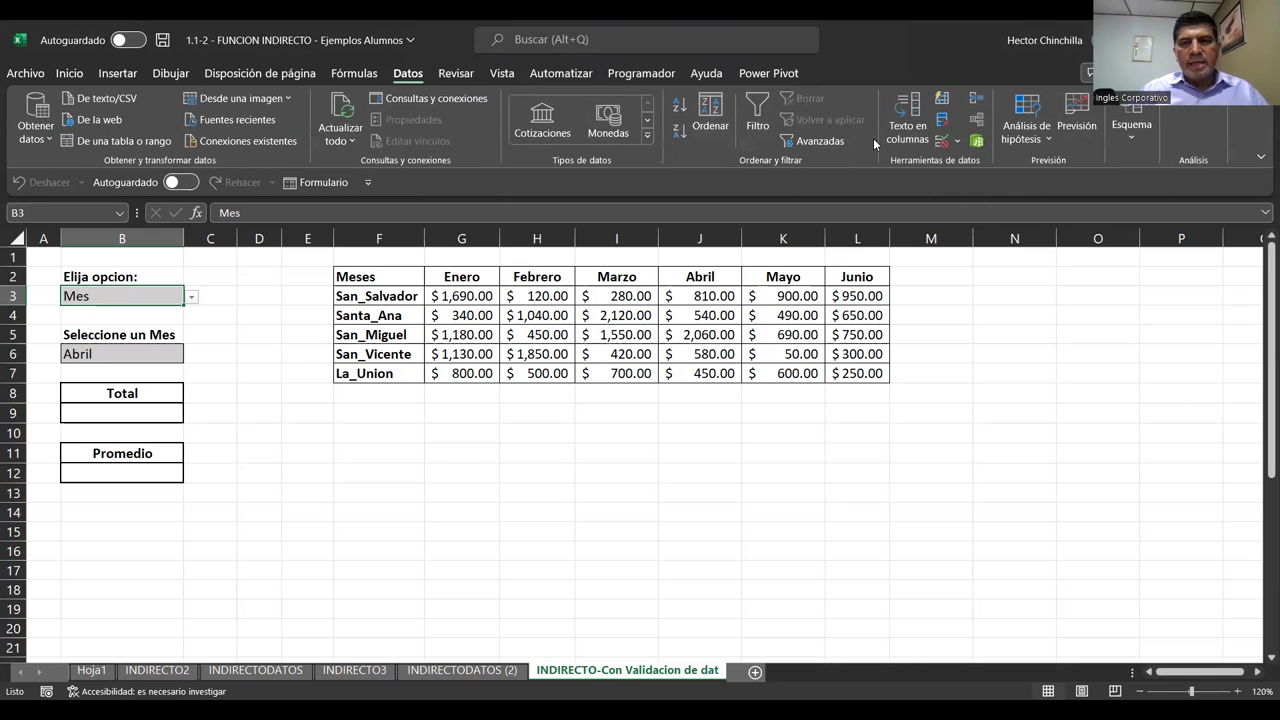
{"action": "left_click", "coordinate": [957, 142]}
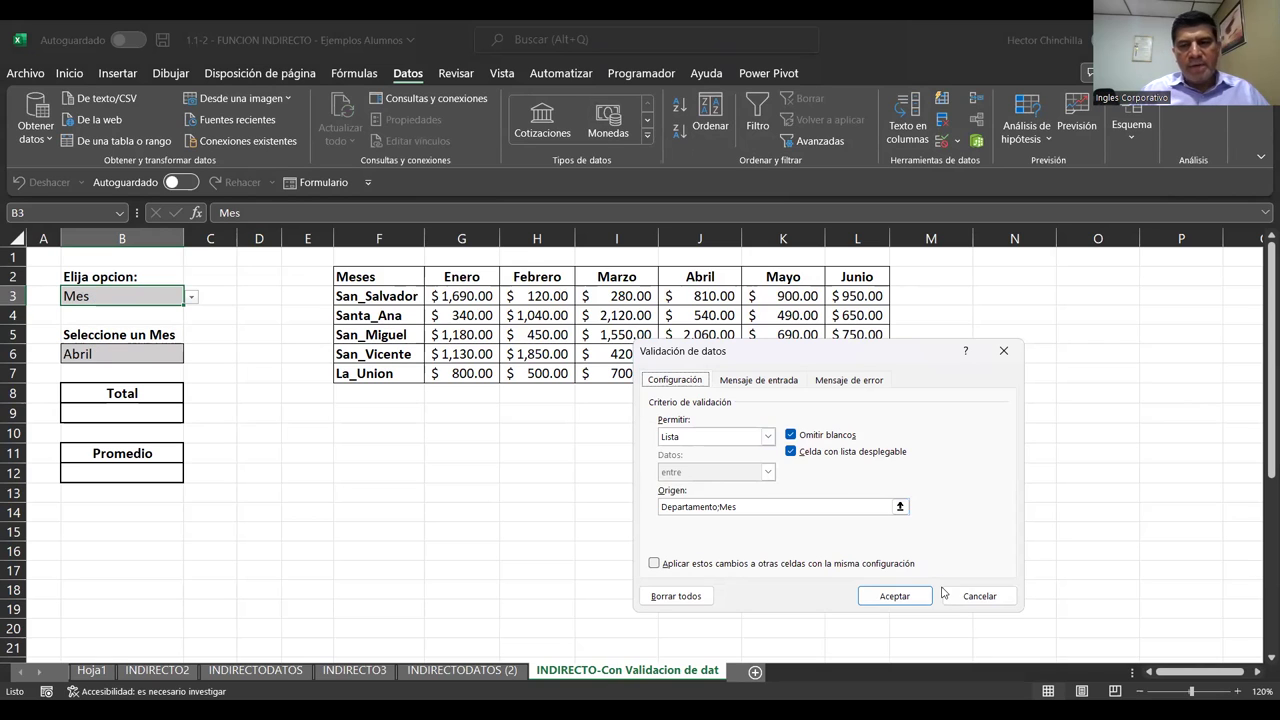
{"action": "key", "text": "Escape"}
{"action": "left_click", "coordinate": [274, 397]}
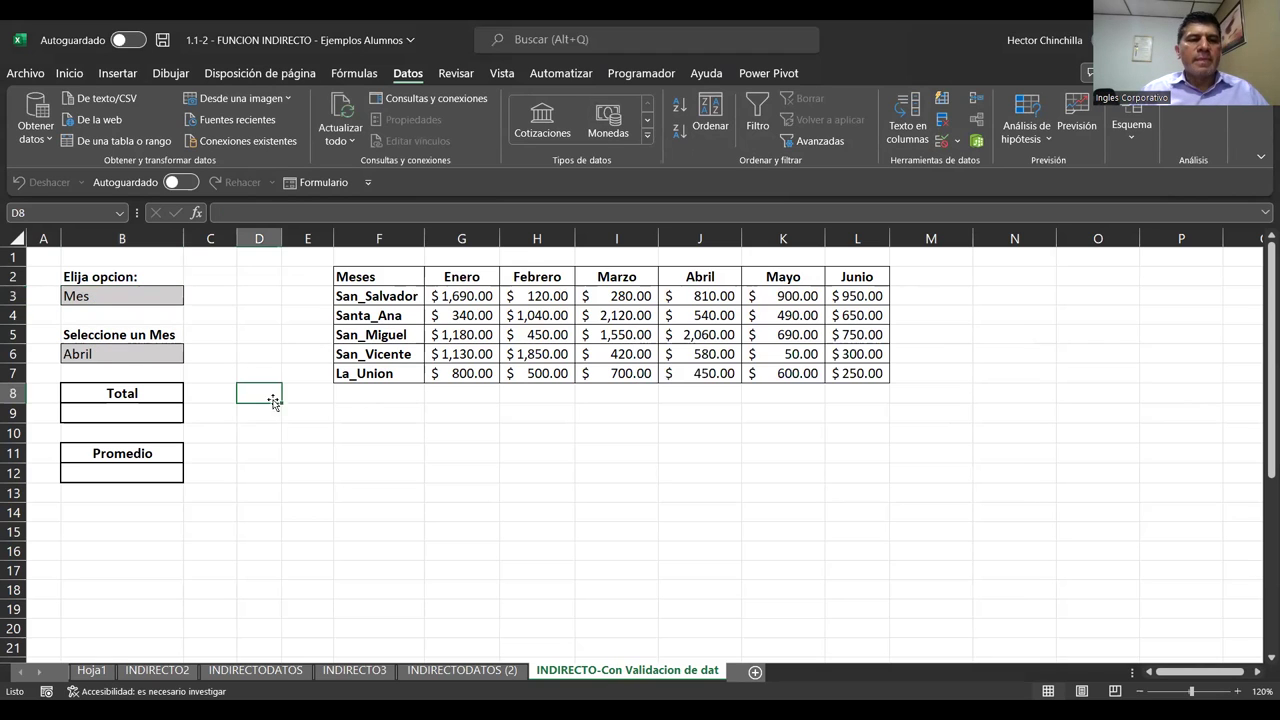
{"action": "left_click", "coordinate": [135, 352]}
{"action": "left_click", "coordinate": [260, 277]}
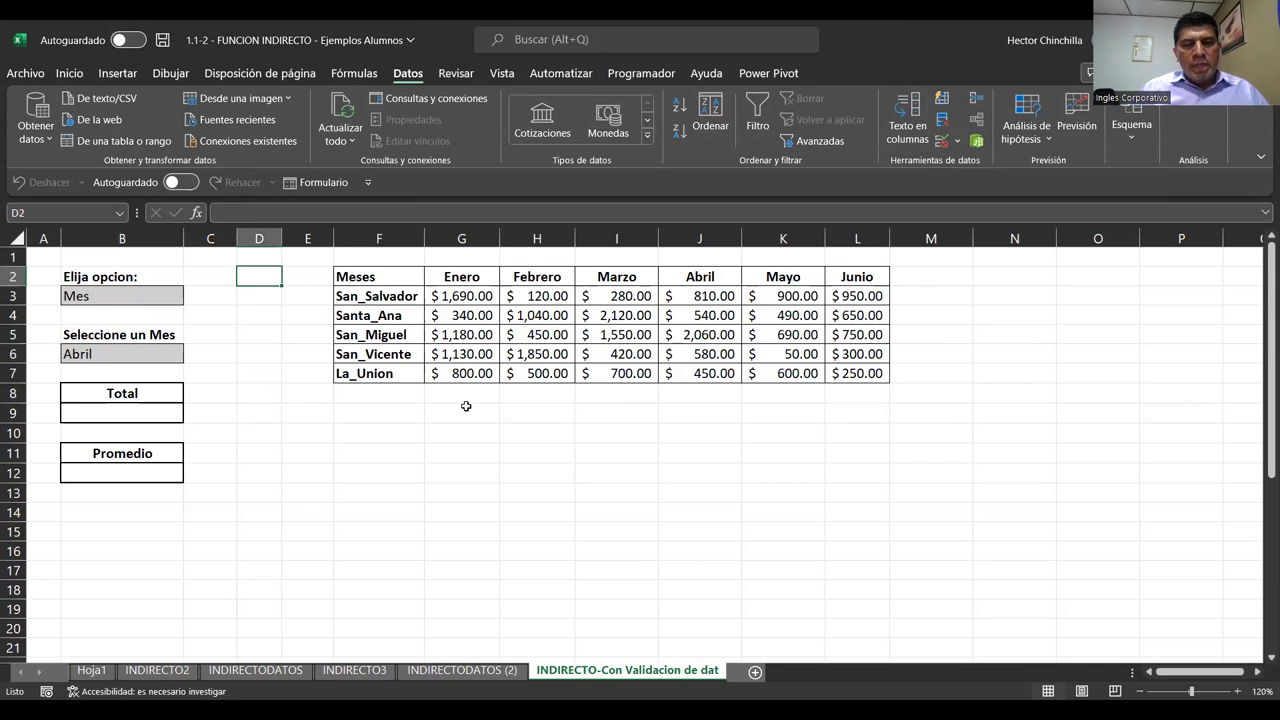
{"action": "left_click", "coordinate": [388, 410]}
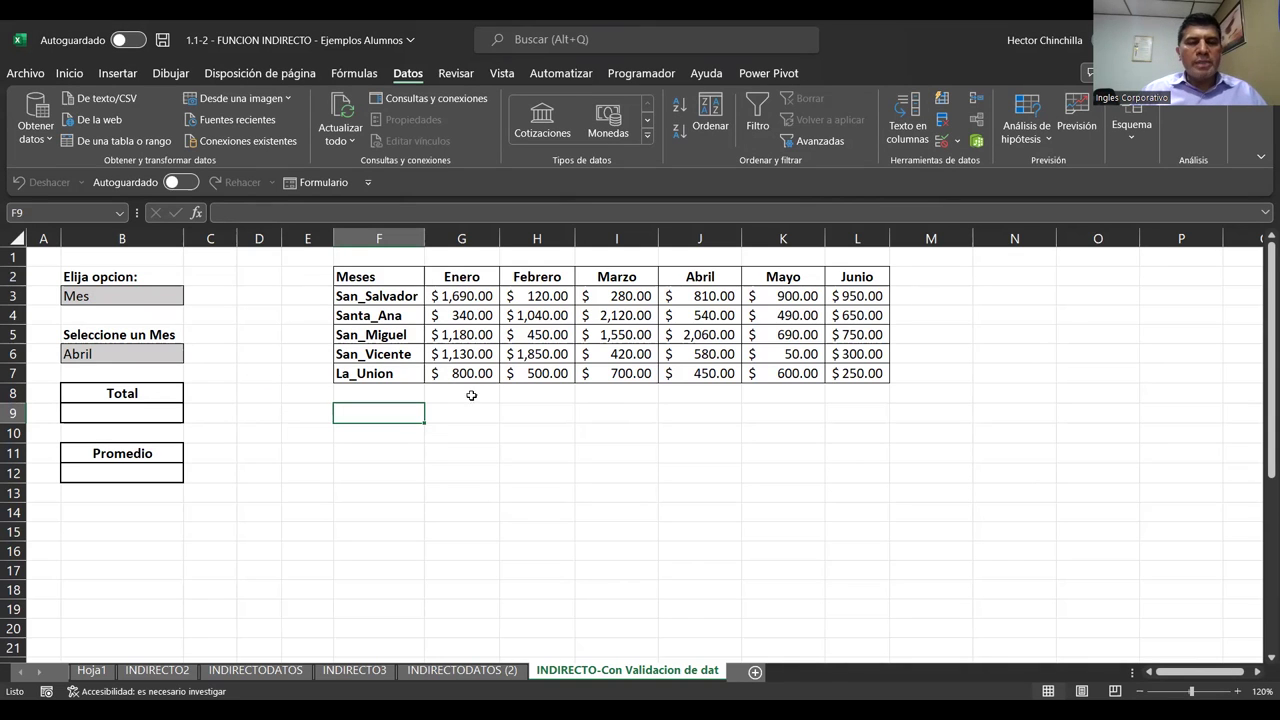
{"action": "left_click", "coordinate": [447, 297]}
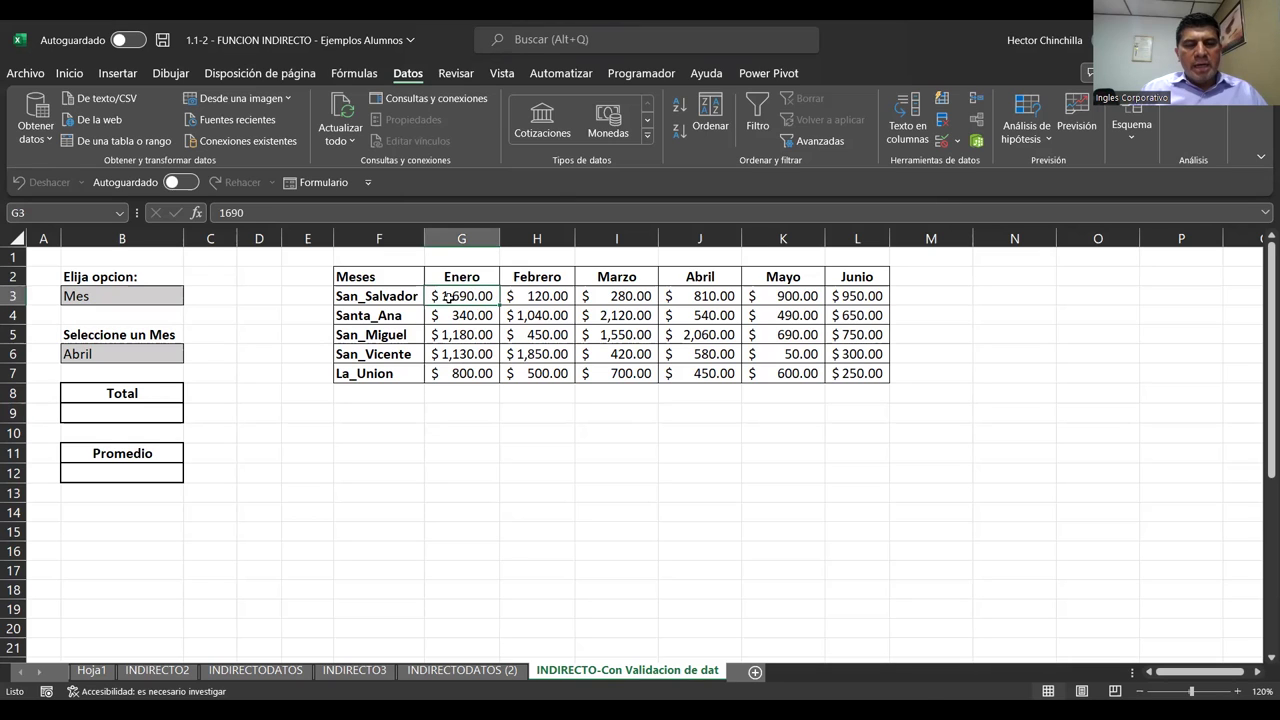
{"action": "left_click_drag", "start_coordinate": [447, 300], "coordinate": [452, 372]}
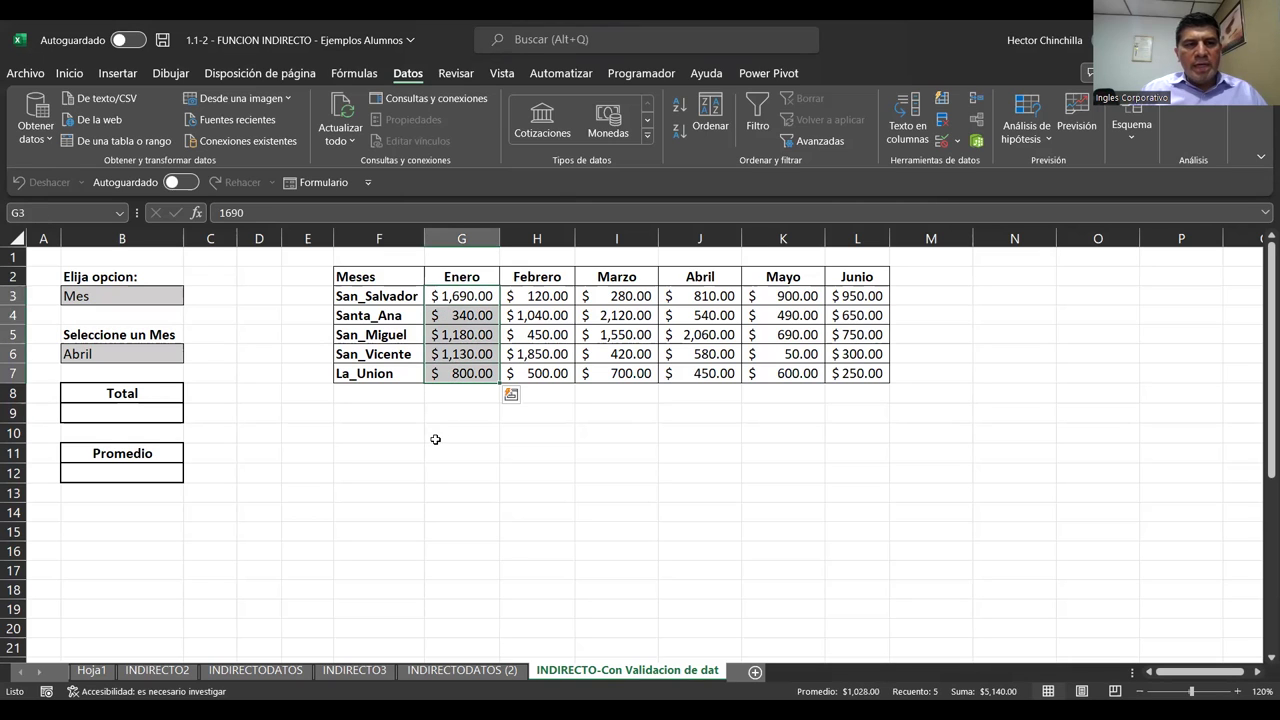
{"action": "left_click", "coordinate": [457, 277]}
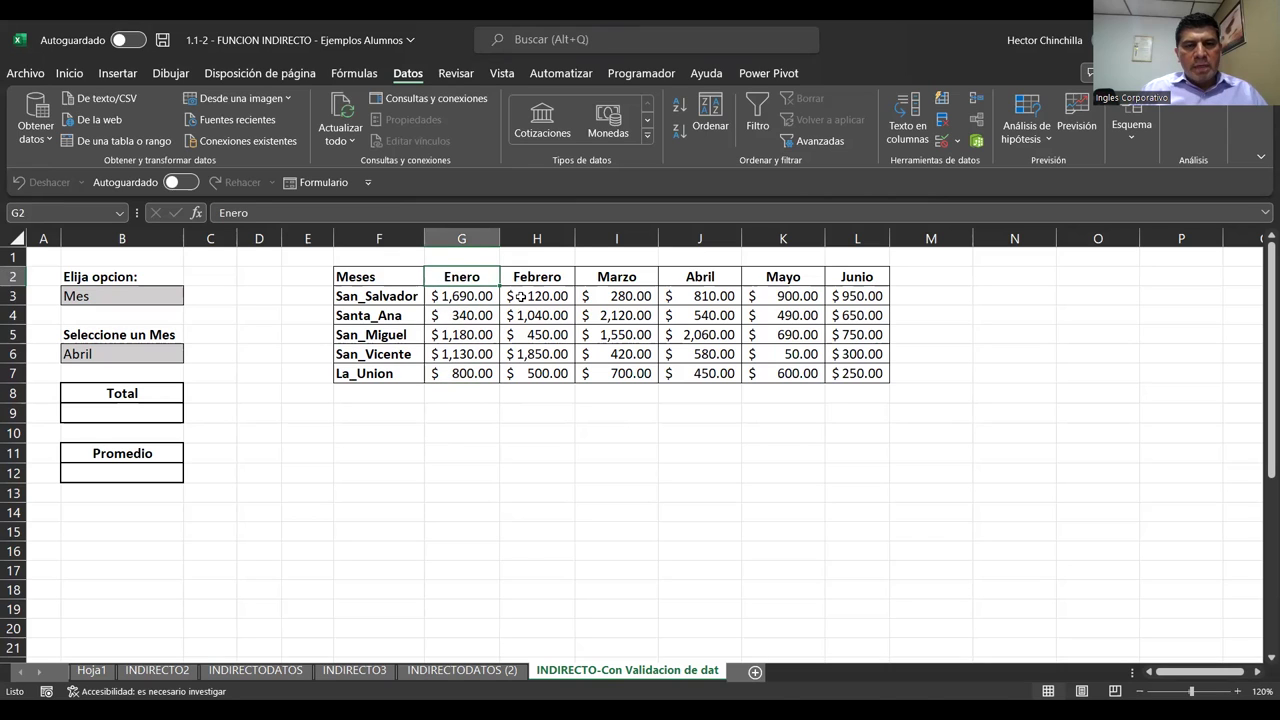
{"action": "left_click_drag", "start_coordinate": [521, 296], "coordinate": [525, 372]}
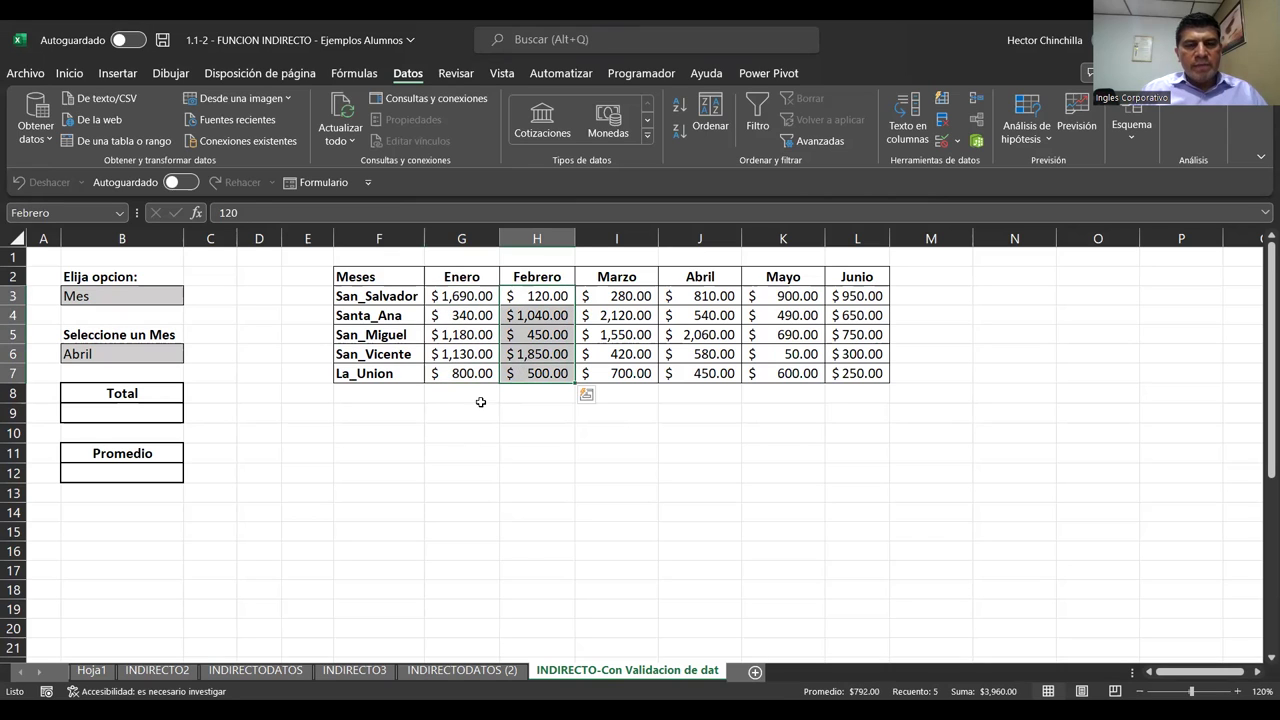
{"action": "left_click", "coordinate": [605, 298]}
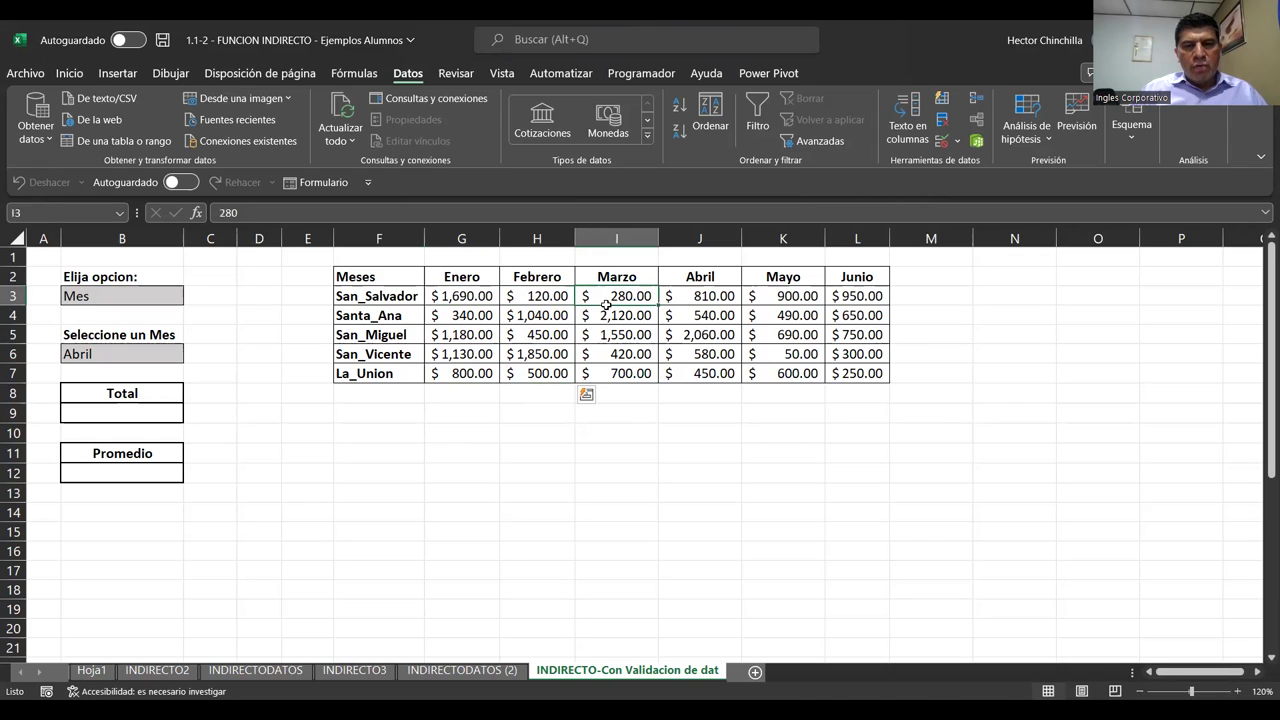
{"action": "left_click_drag", "start_coordinate": [605, 305], "coordinate": [610, 375]}
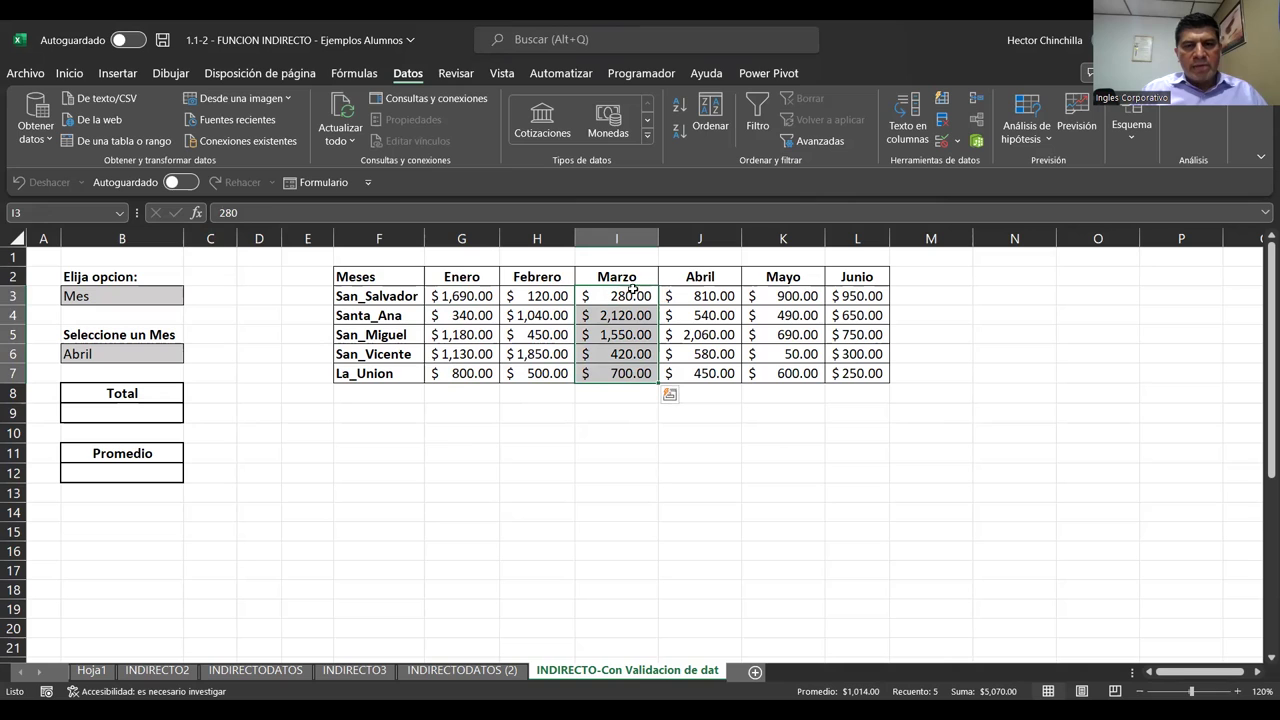
{"action": "left_click_drag", "start_coordinate": [692, 292], "coordinate": [690, 370]}
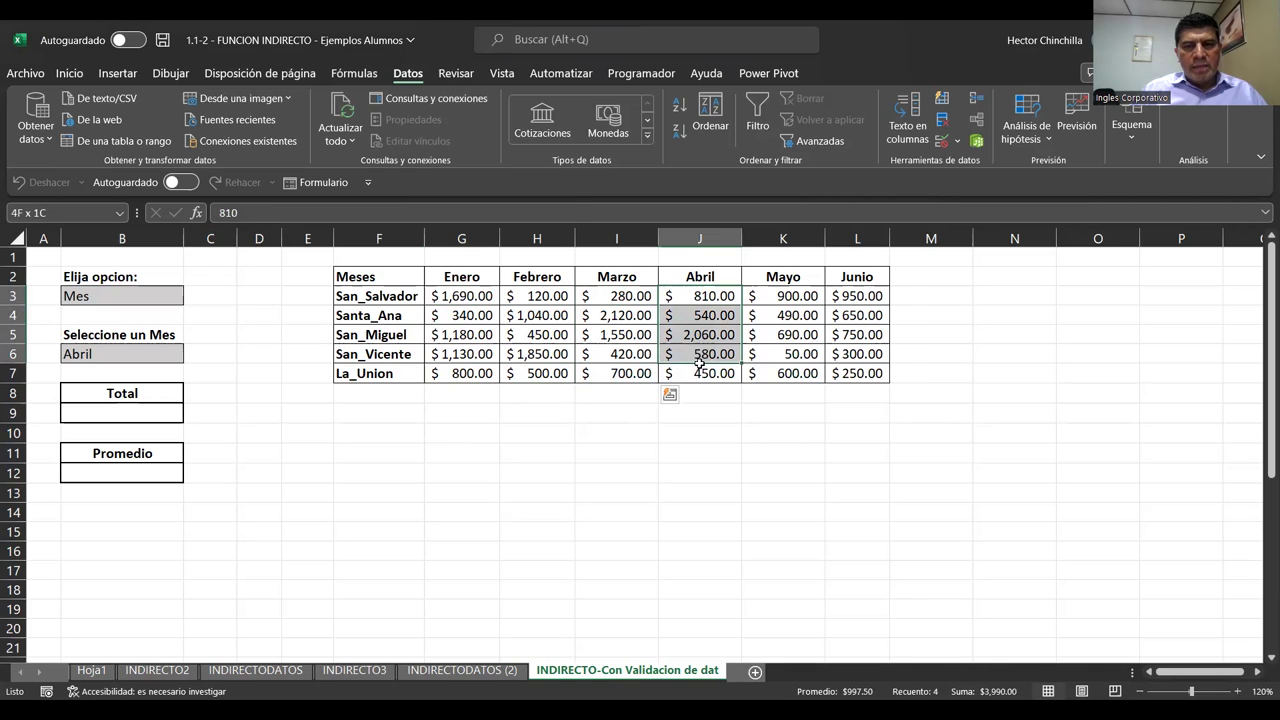
{"action": "left_click_drag", "start_coordinate": [690, 277], "coordinate": [700, 372]}
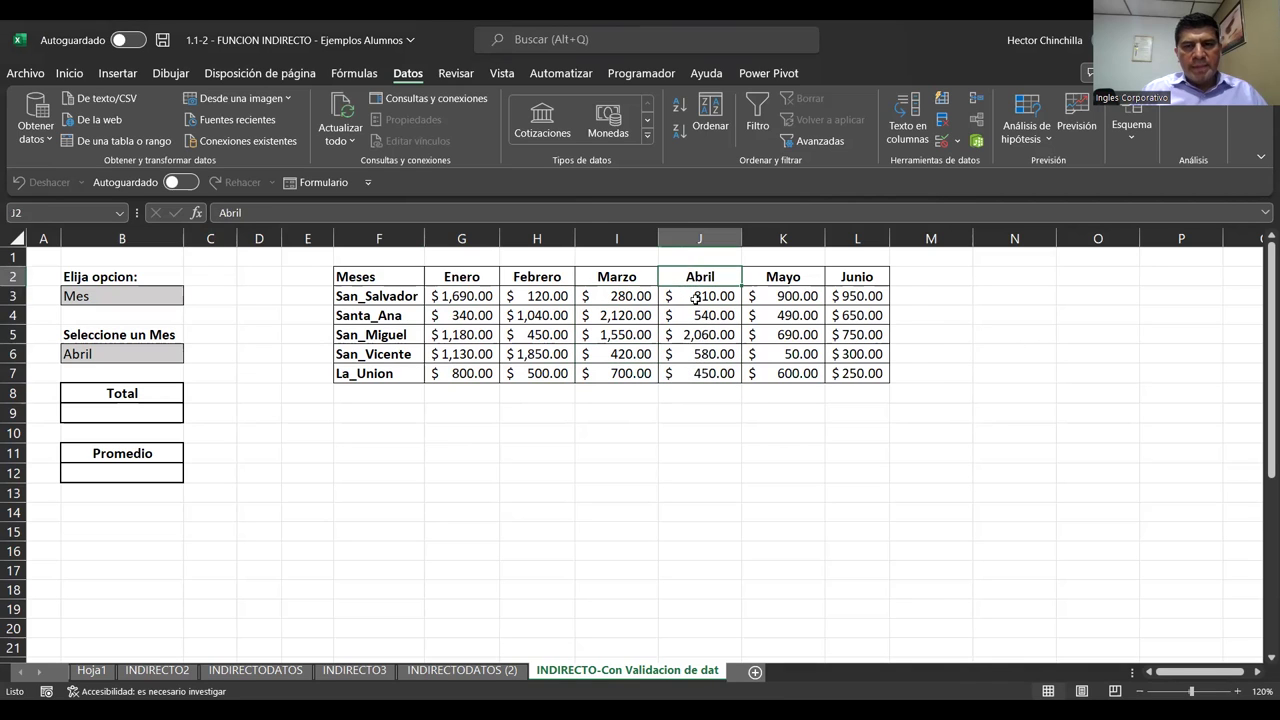
{"action": "left_click", "coordinate": [45, 213]}
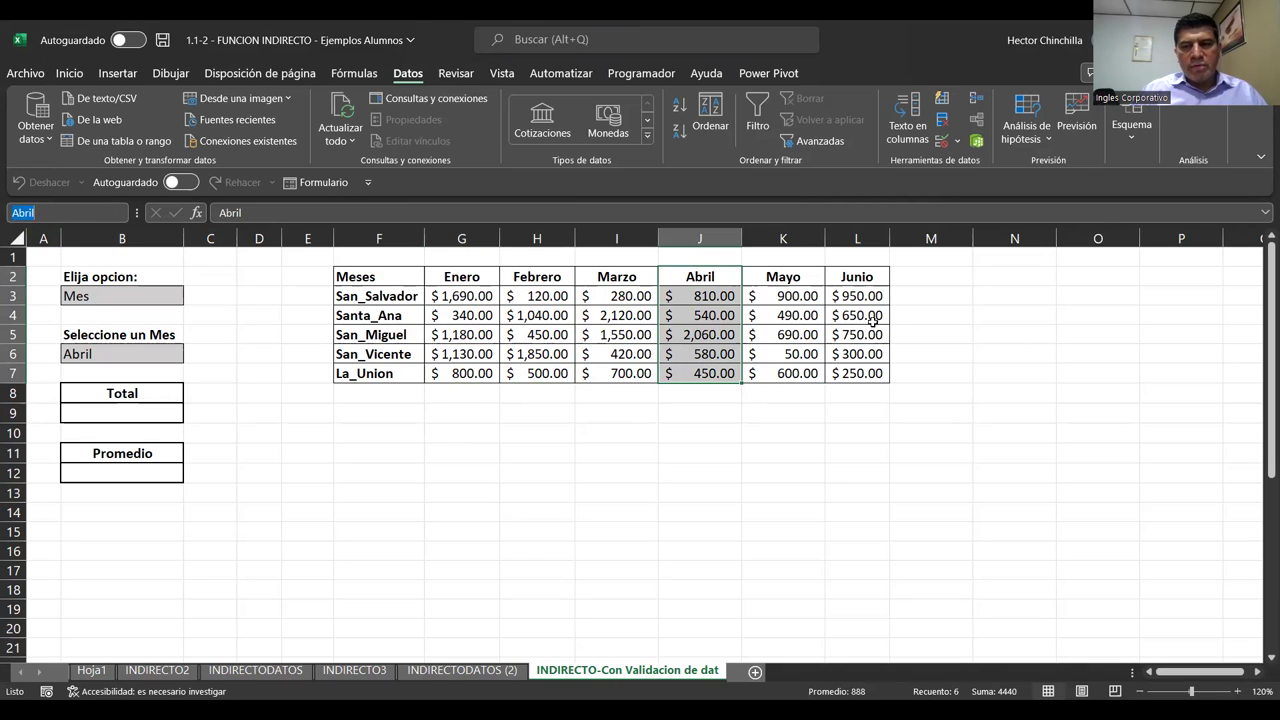
{"action": "left_click_drag", "start_coordinate": [783, 278], "coordinate": [783, 373]}
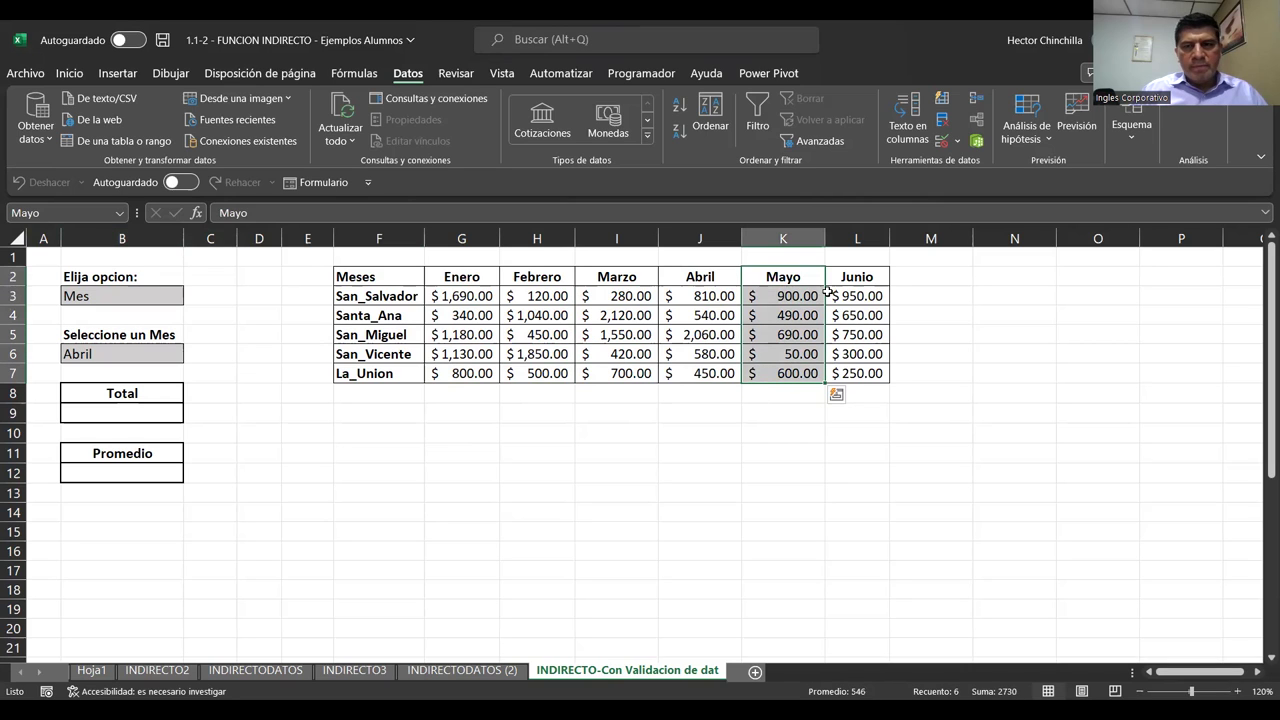
{"action": "left_click_drag", "start_coordinate": [850, 280], "coordinate": [858, 374]}
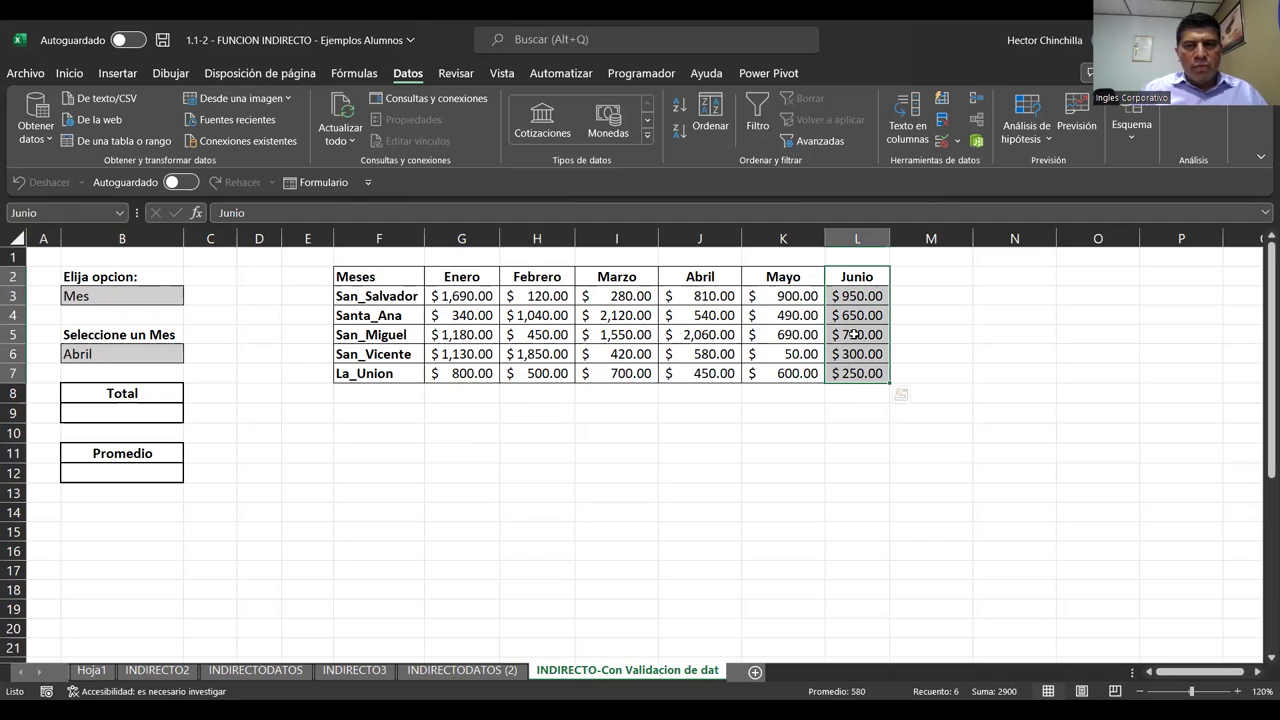
{"action": "left_click", "coordinate": [858, 352]}
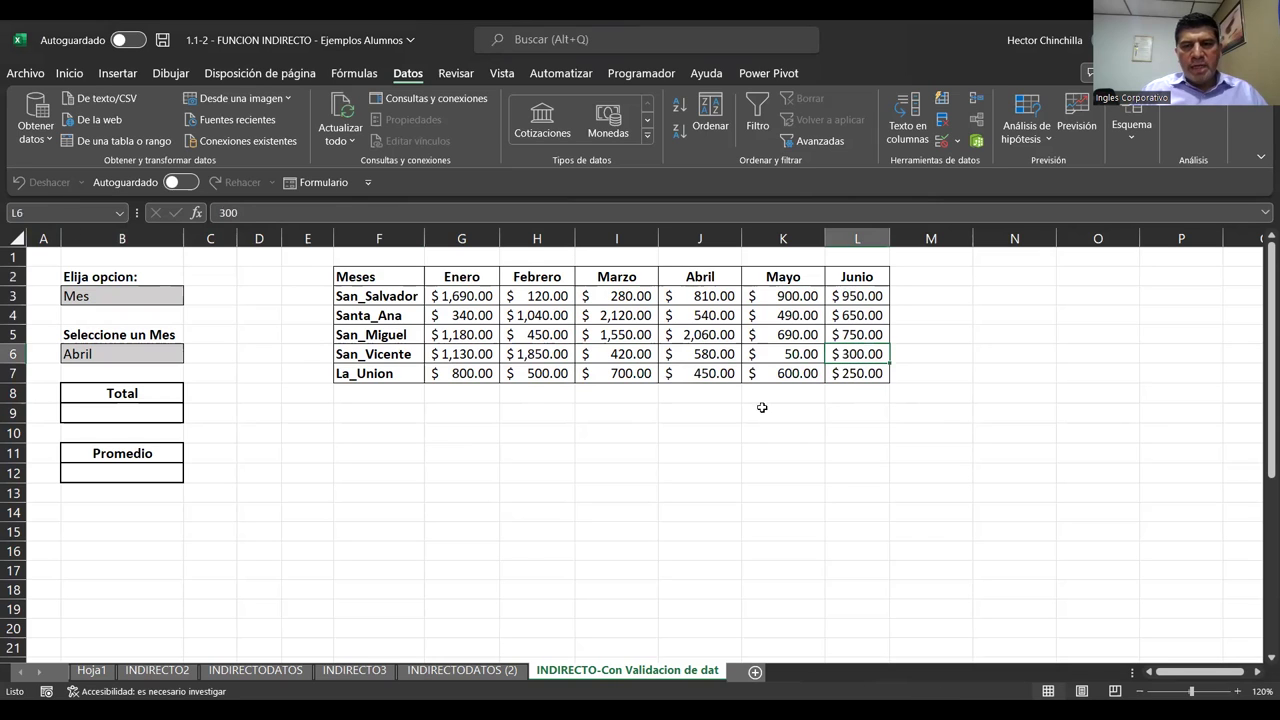
{"action": "left_click", "coordinate": [490, 350]}
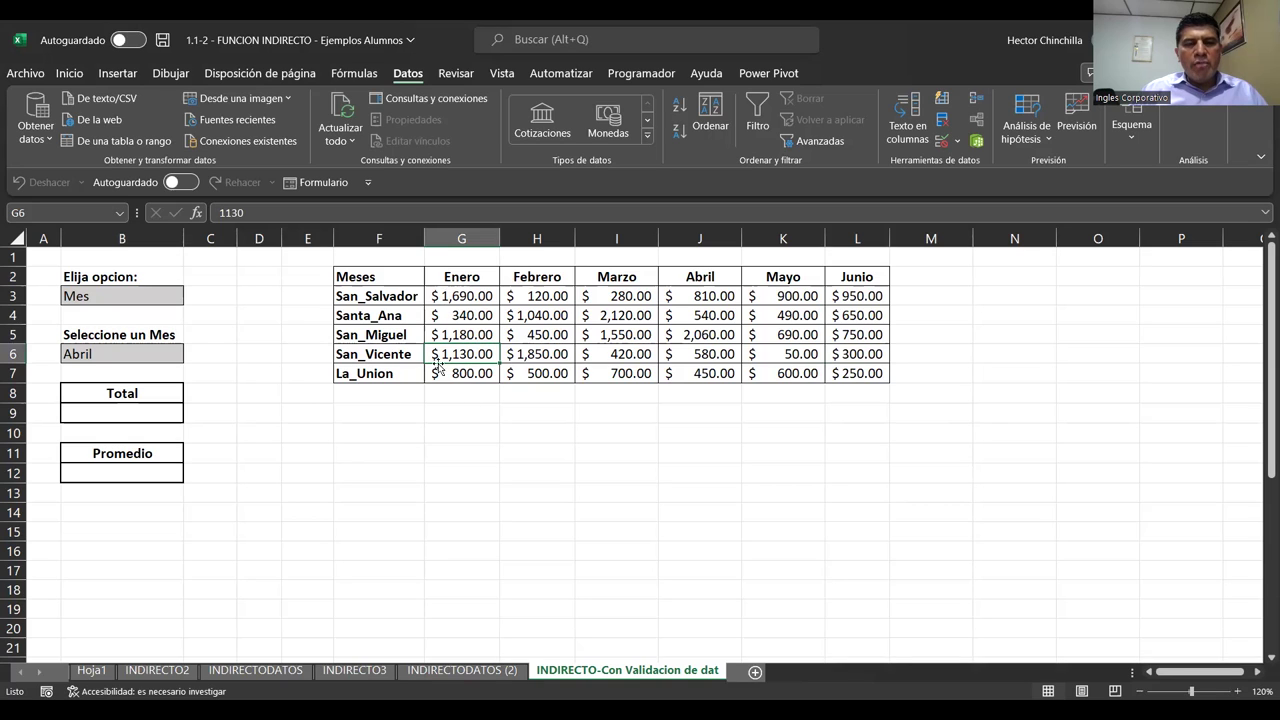
{"action": "left_click_drag", "start_coordinate": [446, 296], "coordinate": [458, 373]}
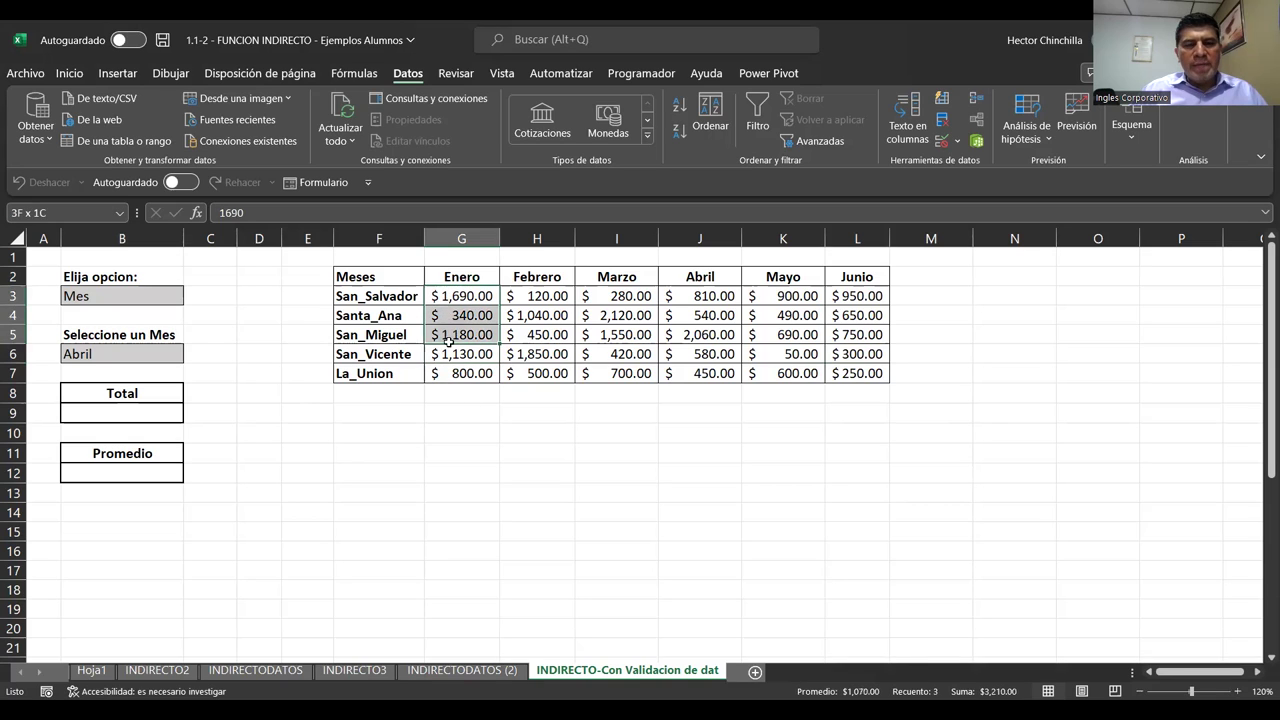
{"action": "left_click", "coordinate": [579, 412]}
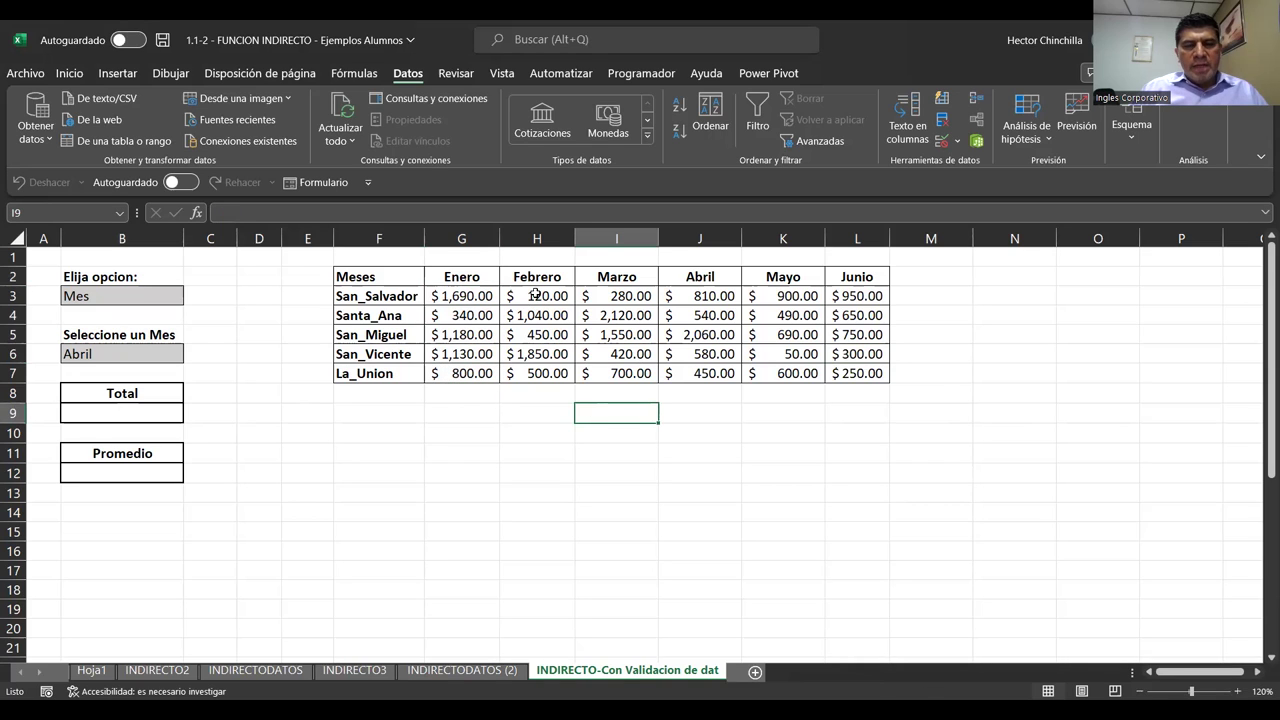
{"action": "left_click_drag", "start_coordinate": [535, 296], "coordinate": [537, 315]}
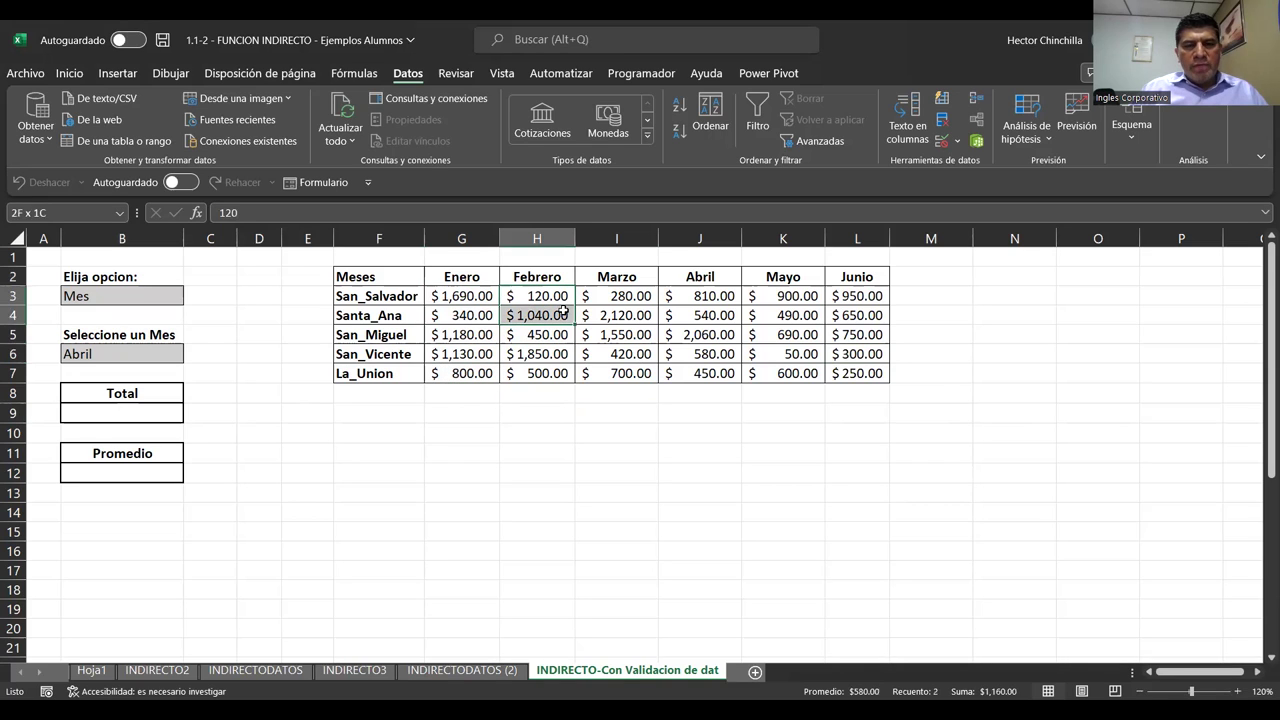
{"action": "left_click", "coordinate": [411, 416]}
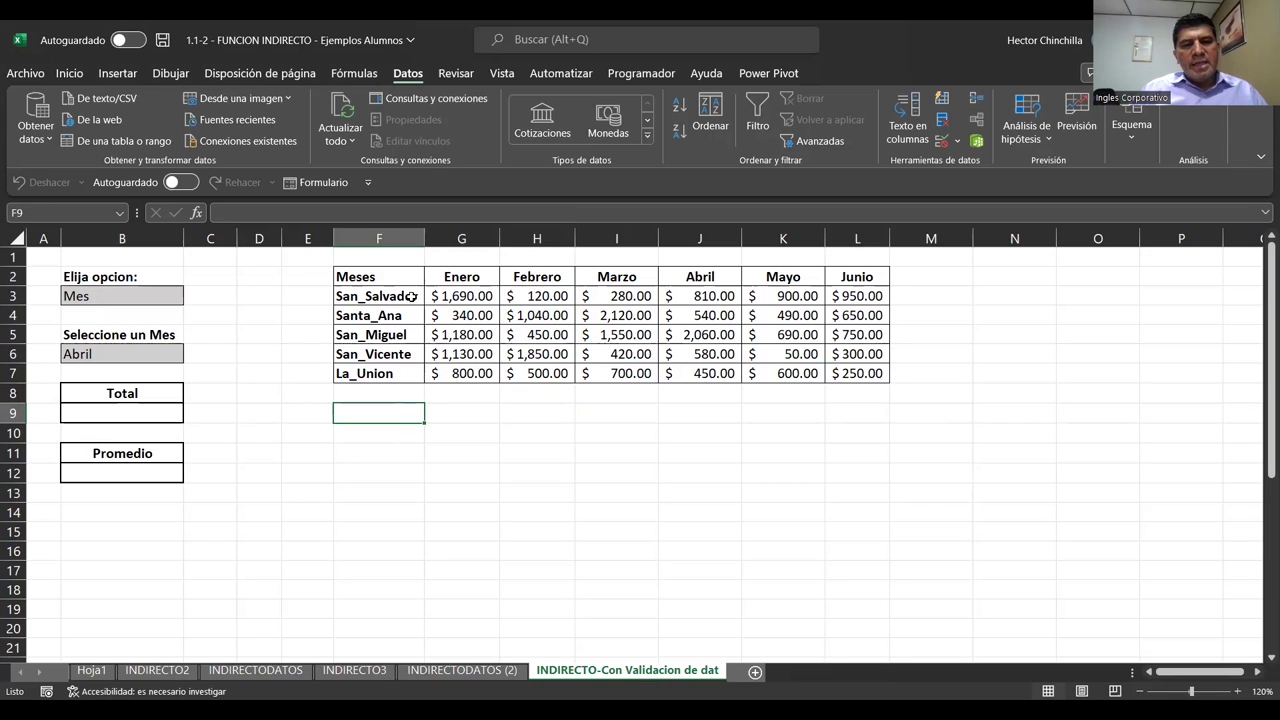
{"action": "left_click_drag", "start_coordinate": [408, 297], "coordinate": [857, 297]}
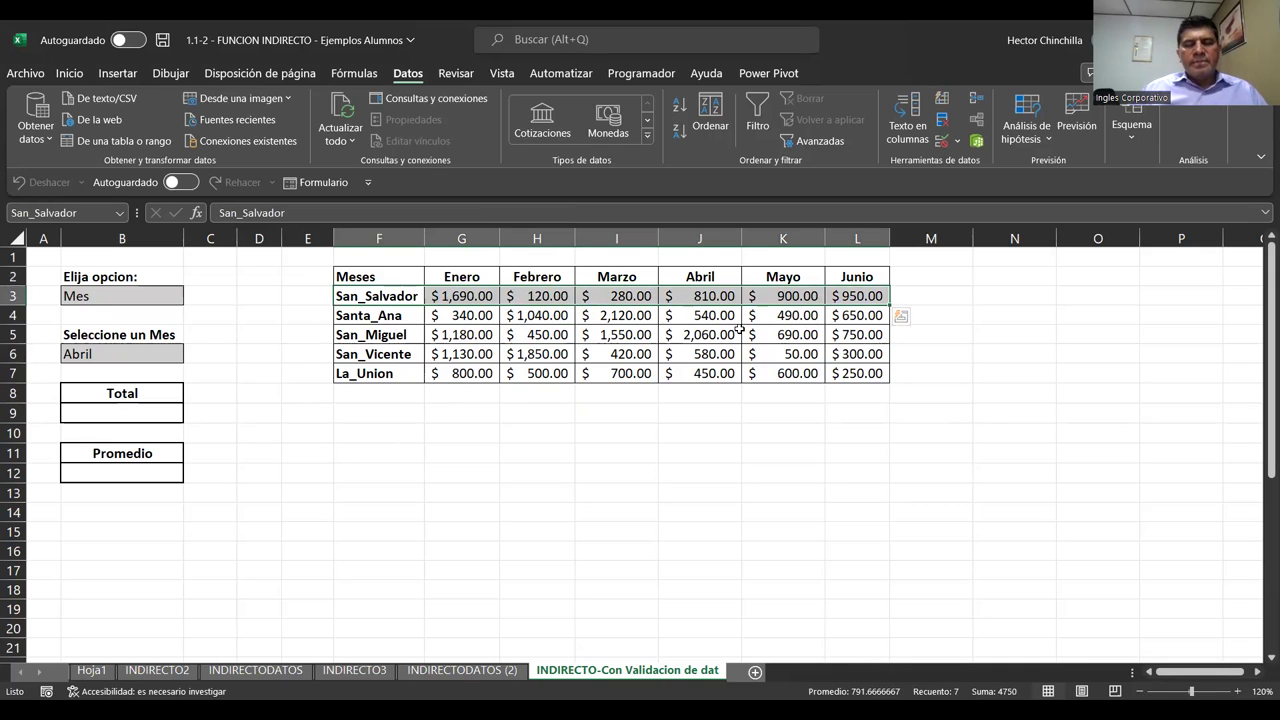
{"action": "left_click", "coordinate": [40, 213]}
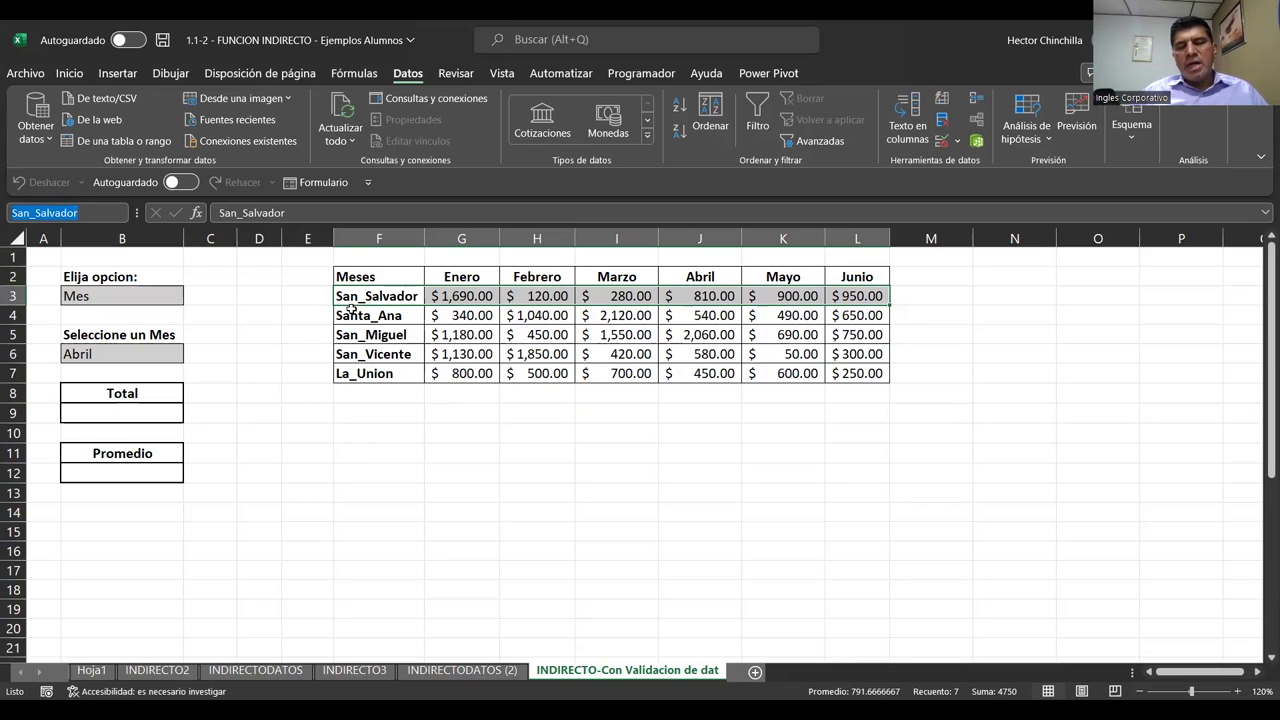
{"action": "left_click", "coordinate": [457, 333]}
{"action": "left_click_drag", "start_coordinate": [389, 315], "coordinate": [839, 314]}
{"action": "left_click", "coordinate": [85, 213]}
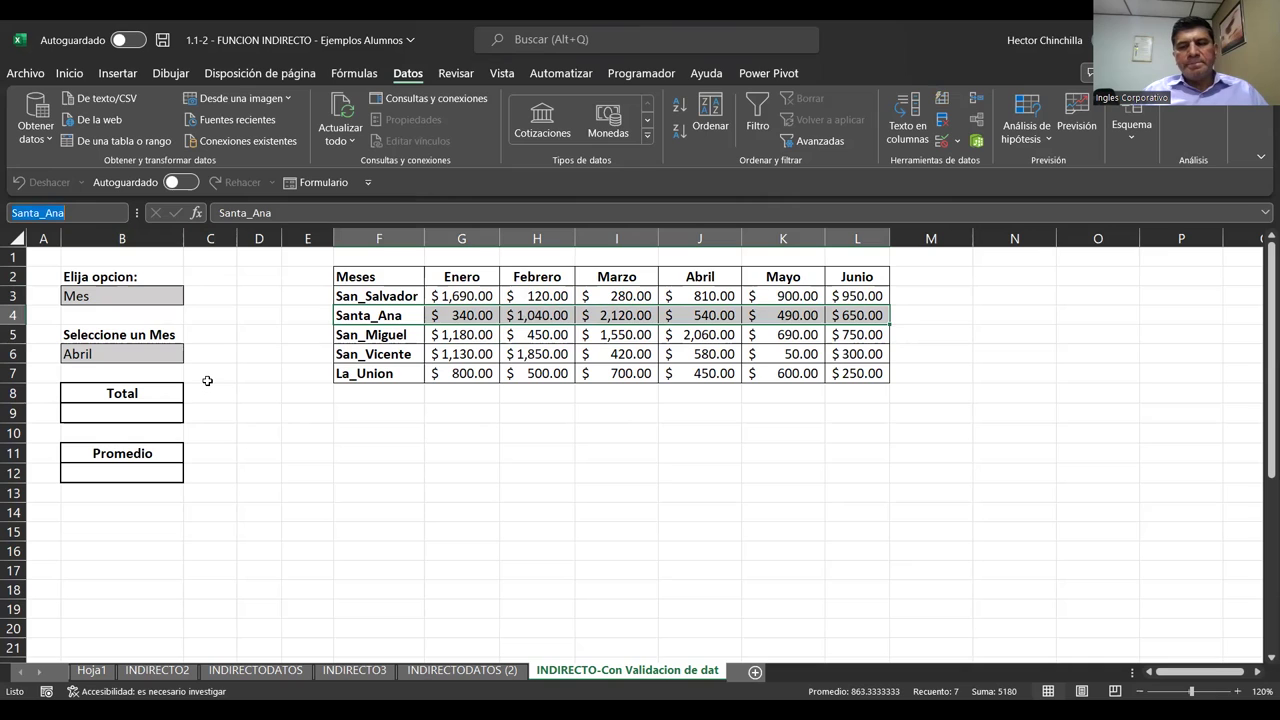
{"action": "left_click", "coordinate": [440, 345]}
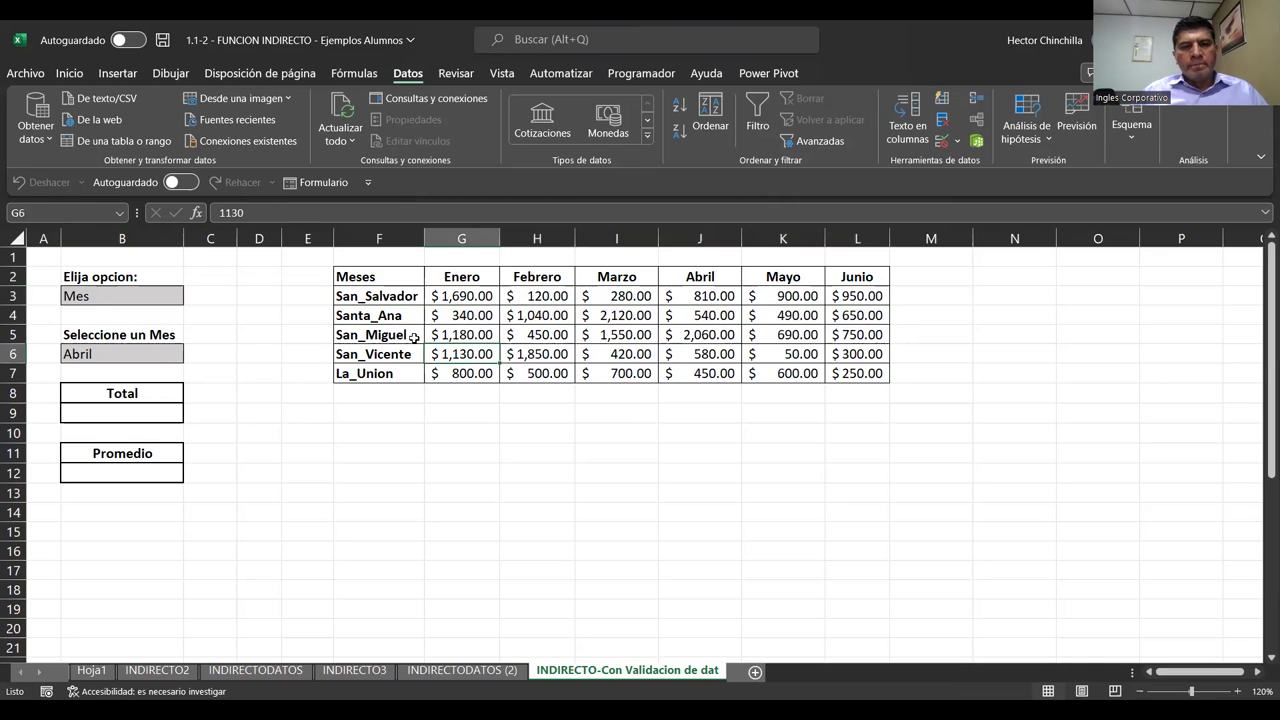
{"action": "left_click", "coordinate": [400, 334]}
{"action": "left_click_drag", "start_coordinate": [400, 334], "coordinate": [855, 335]}
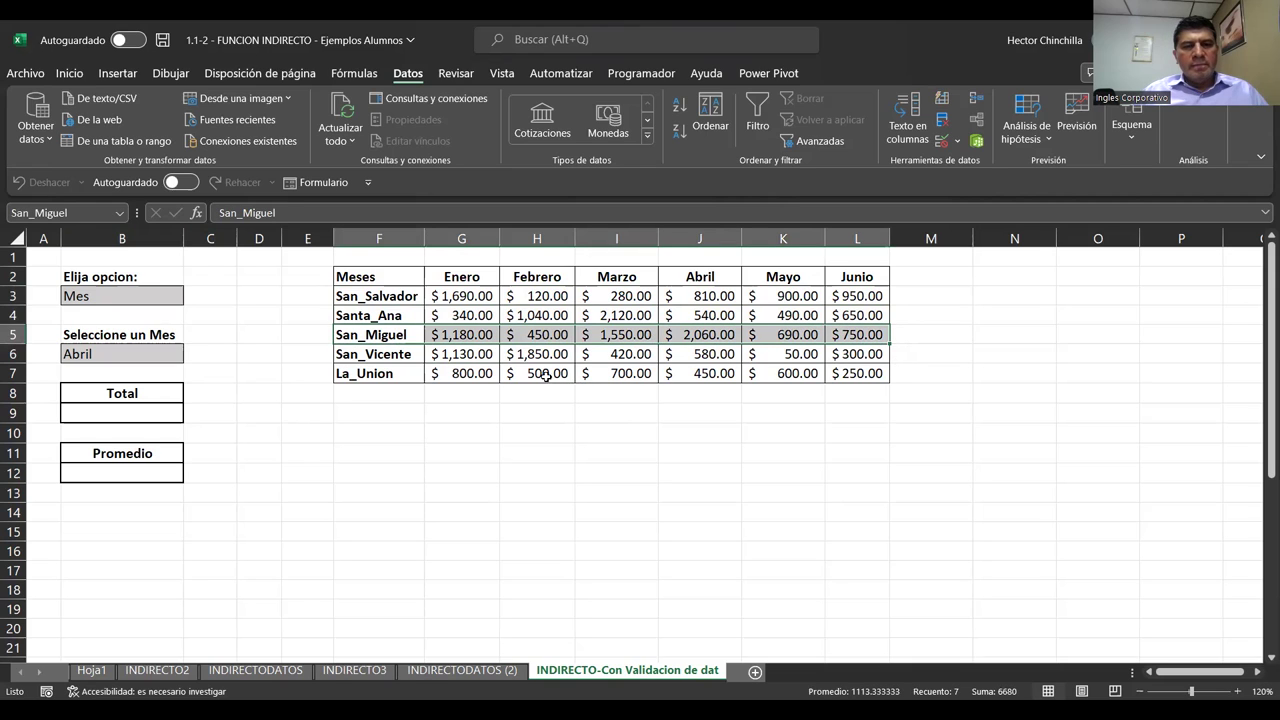
{"action": "left_click_drag", "start_coordinate": [398, 354], "coordinate": [834, 353]}
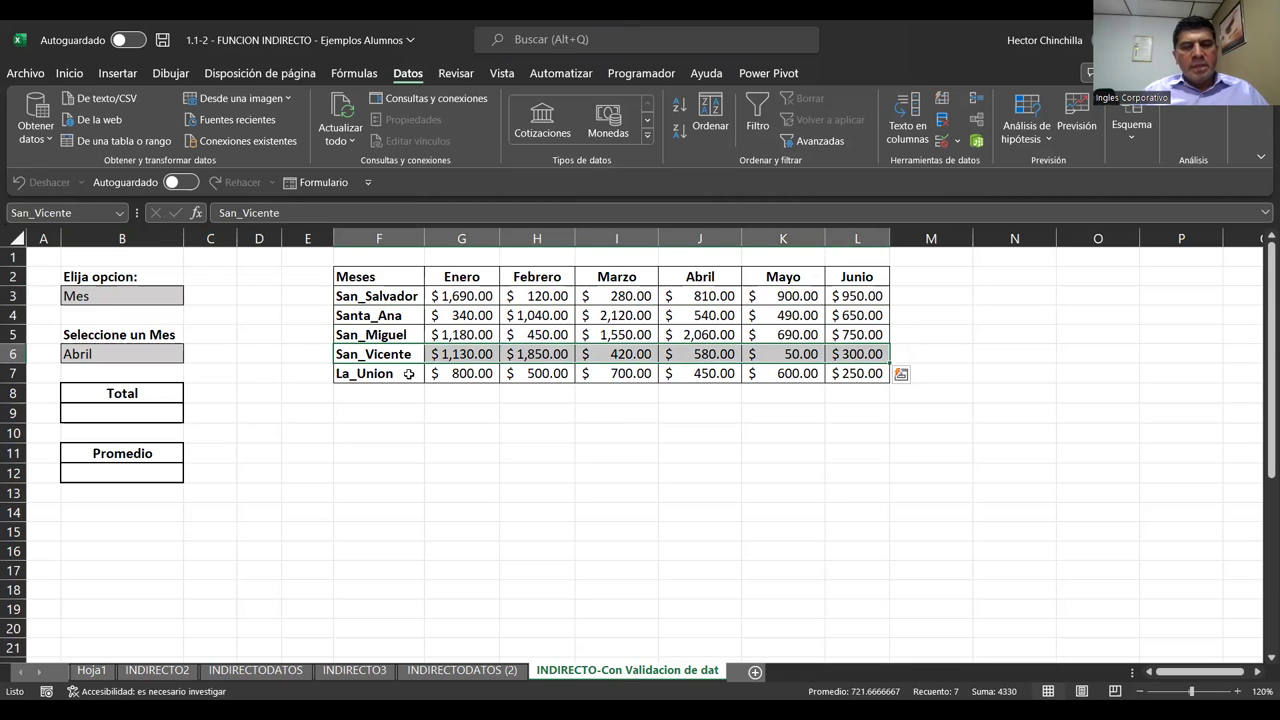
{"action": "left_click", "coordinate": [428, 408]}
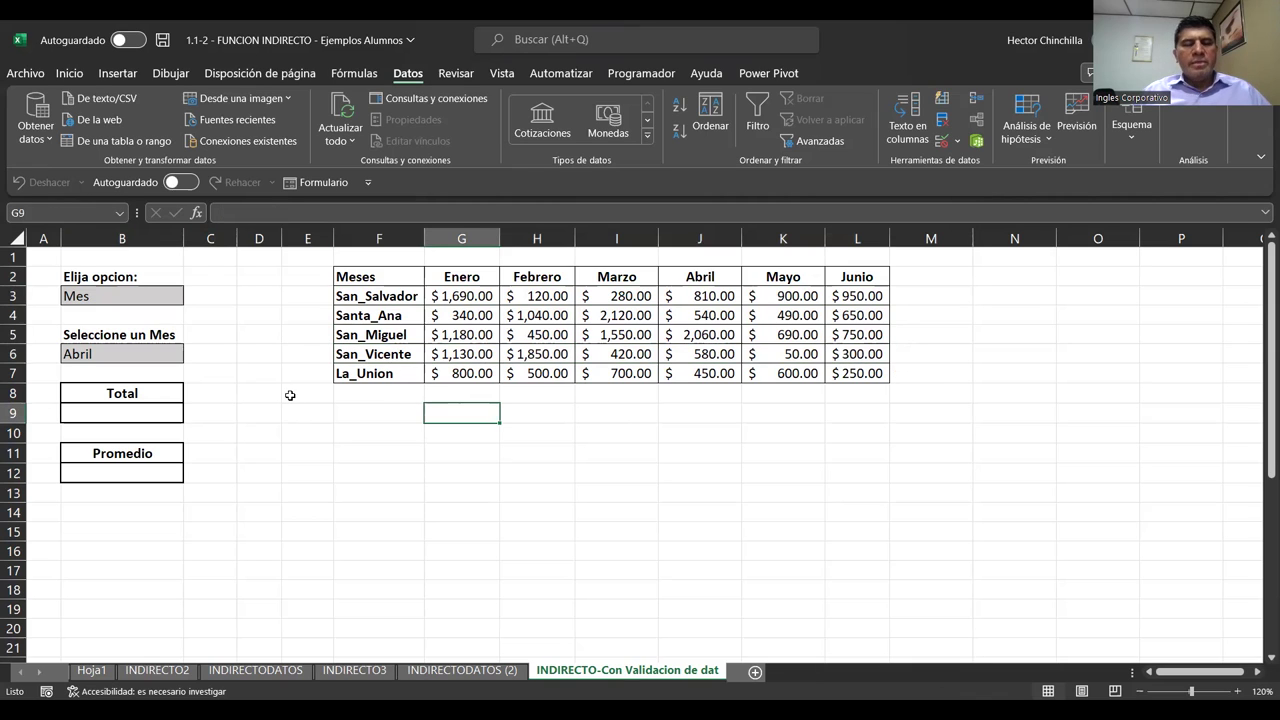
{"action": "left_click", "coordinate": [450, 299]}
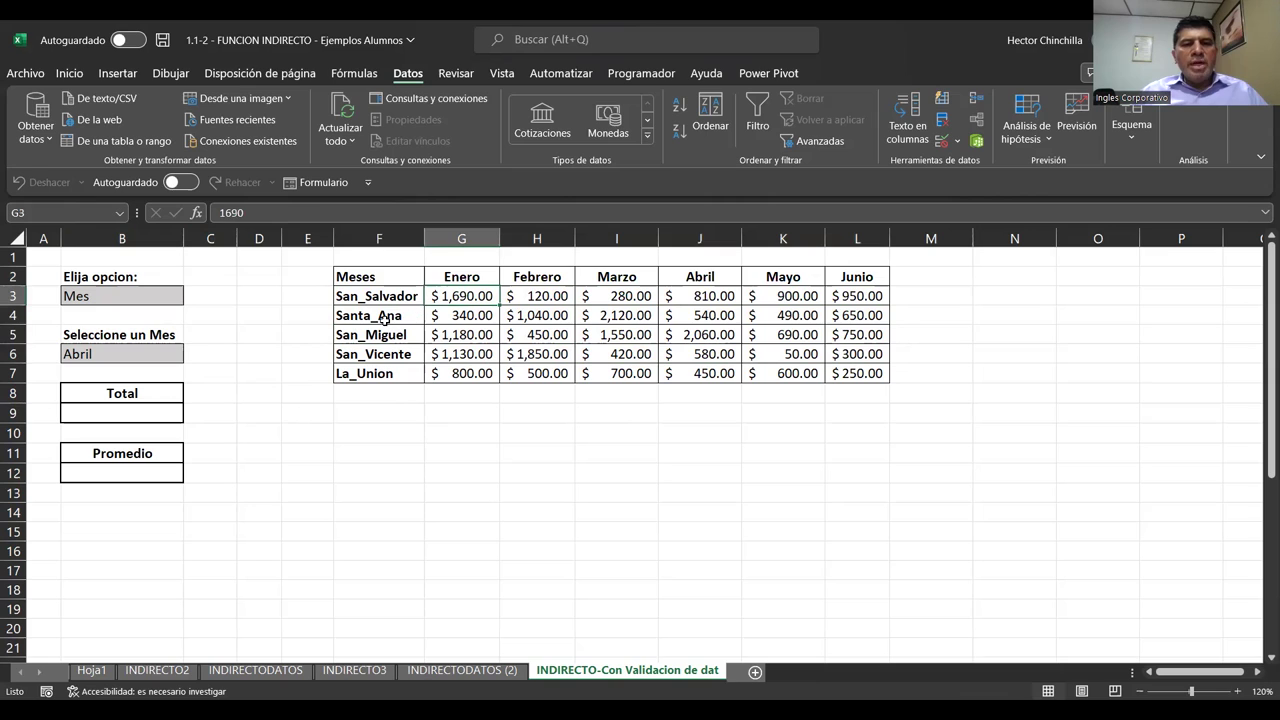
Move to option cell B3 and toggle its dropdown between Departamento and Mes
{"action": "left_click", "coordinate": [300, 390]}
{"action": "key", "text": "Up"}
{"action": "key", "text": "Up"}
{"action": "key", "text": "Up"}
{"action": "key", "text": "Up"}
{"action": "key", "text": "Up"}
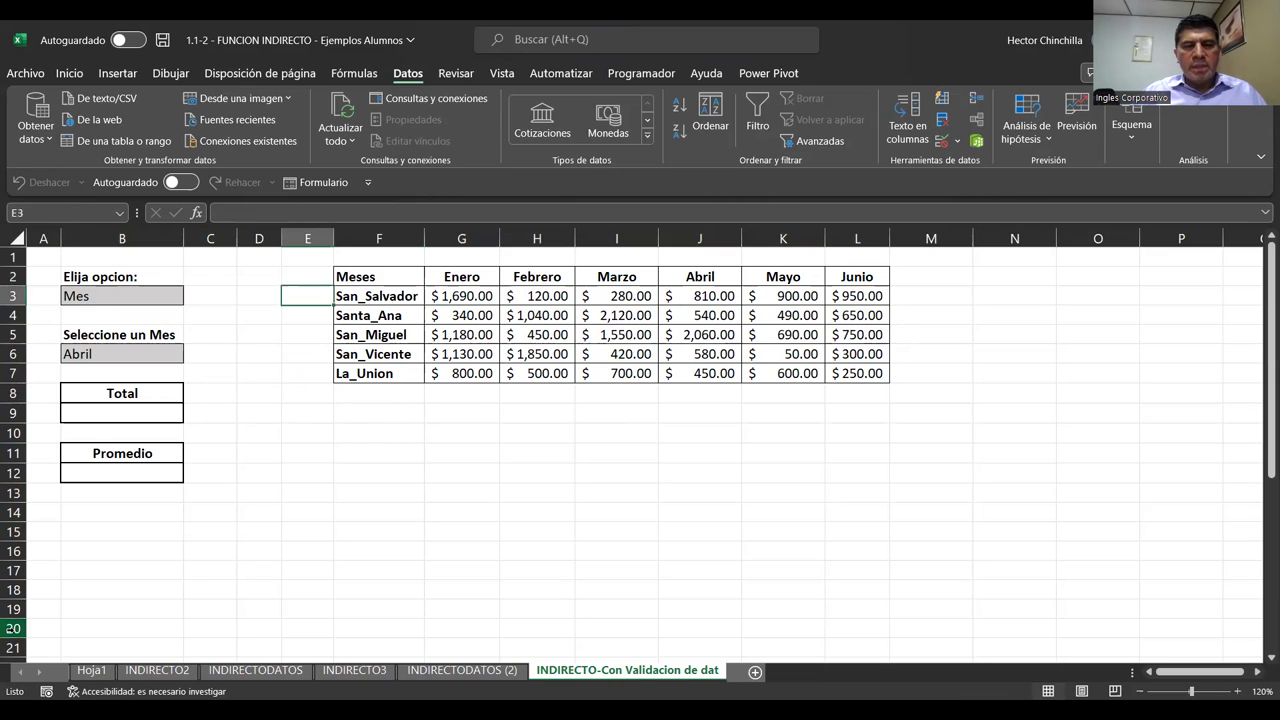
{"action": "key", "text": "Right"}
{"action": "key", "text": "Left"}
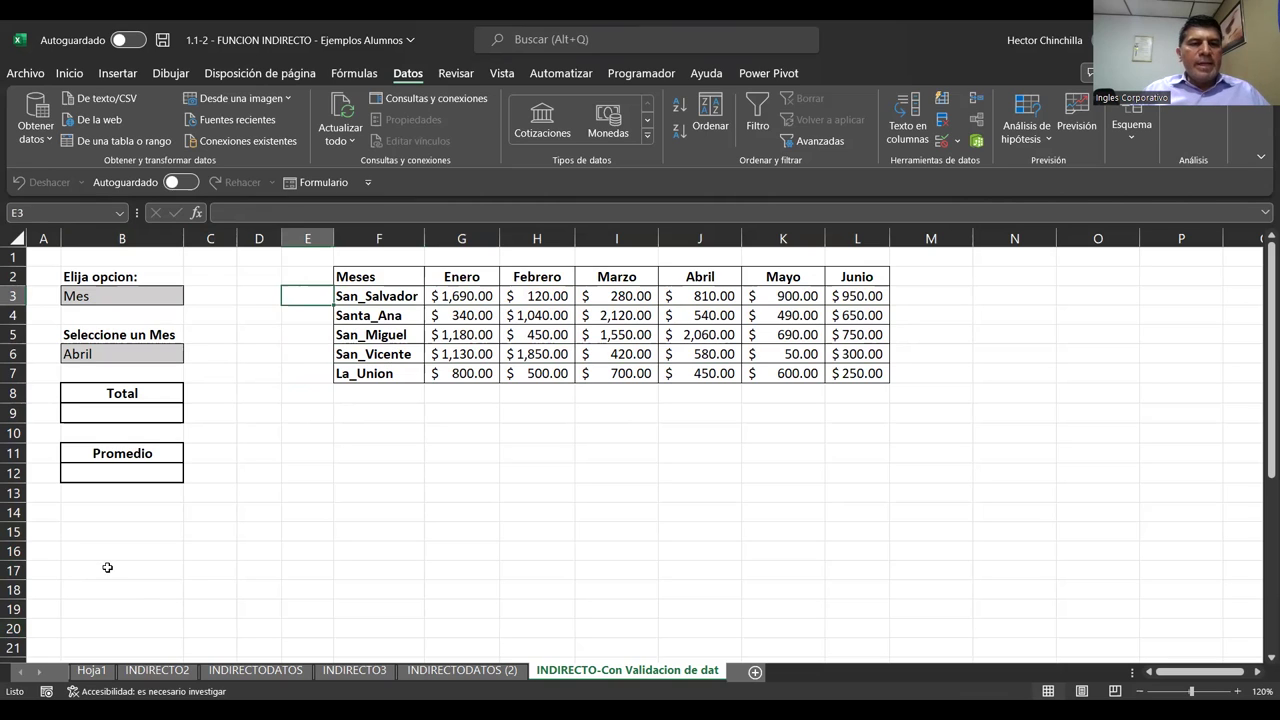
{"action": "key", "text": "Left"}
{"action": "key", "text": "Left"}
{"action": "key", "text": "Left"}
{"action": "key", "text": "Right"}
{"action": "key", "text": "Left"}
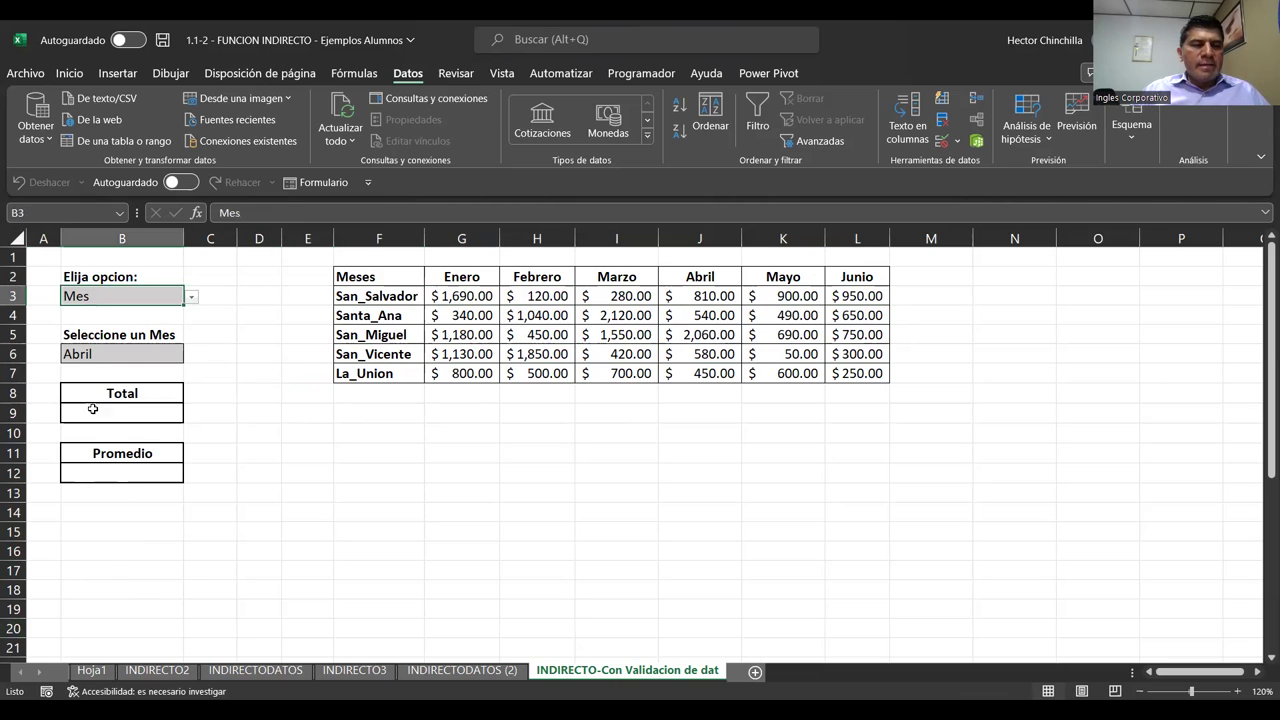
{"action": "left_click", "coordinate": [189, 299]}
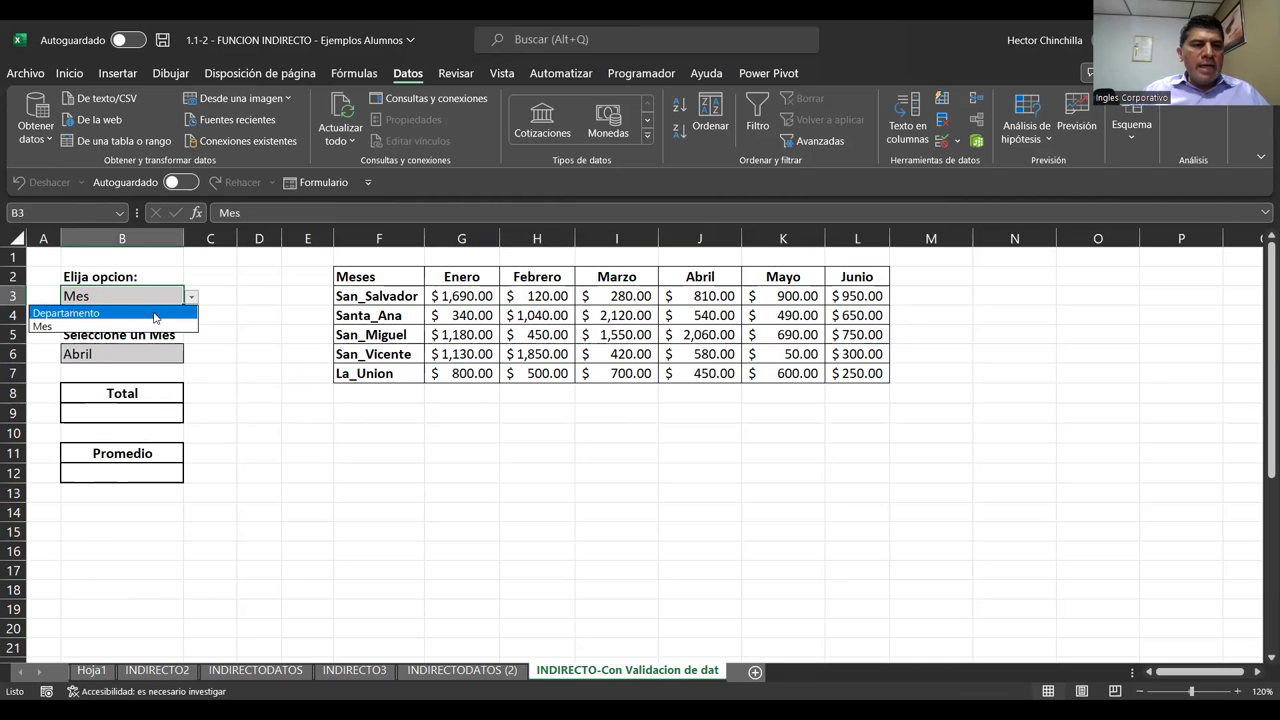
{"action": "left_click", "coordinate": [152, 313]}
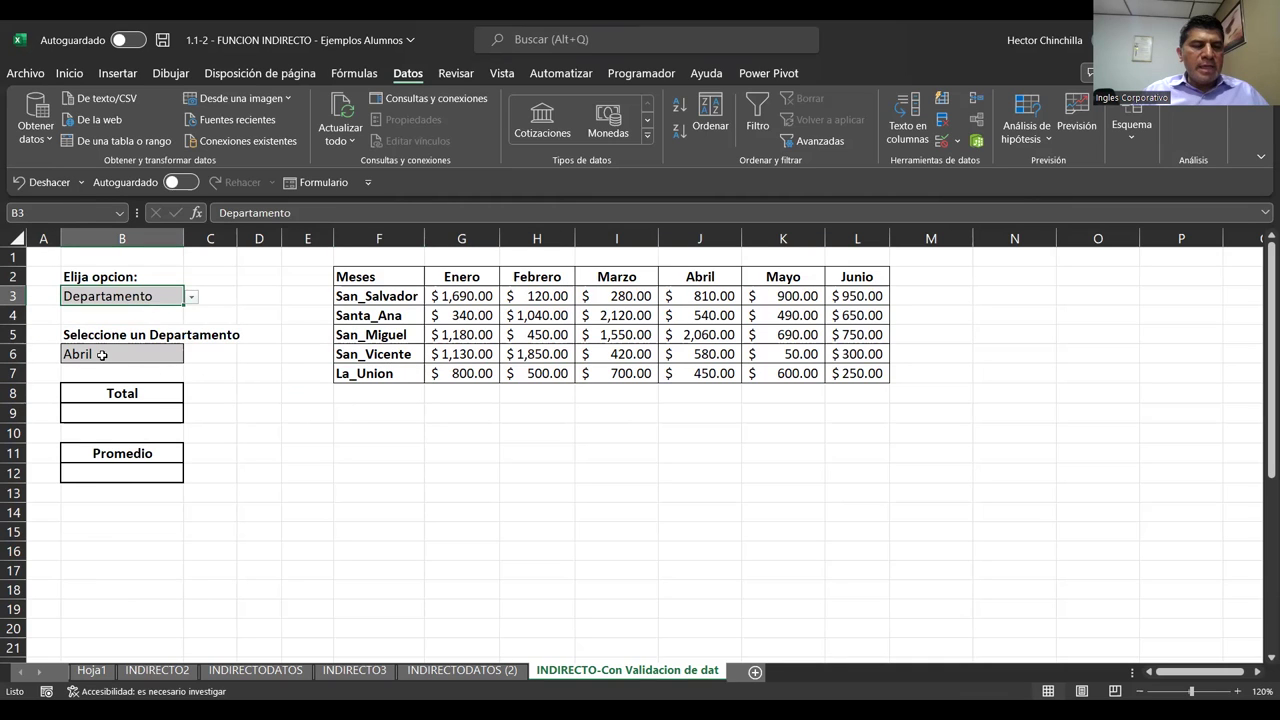
{"action": "left_click", "coordinate": [190, 299]}
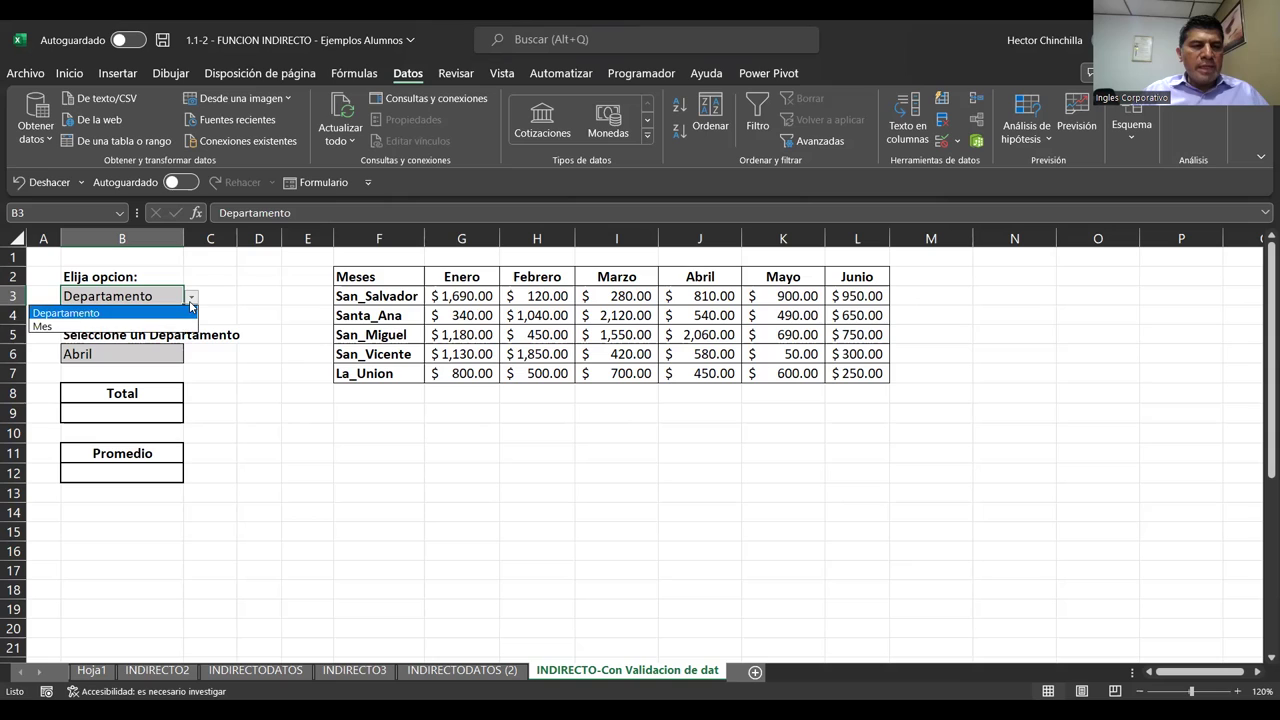
{"action": "left_click", "coordinate": [144, 327]}
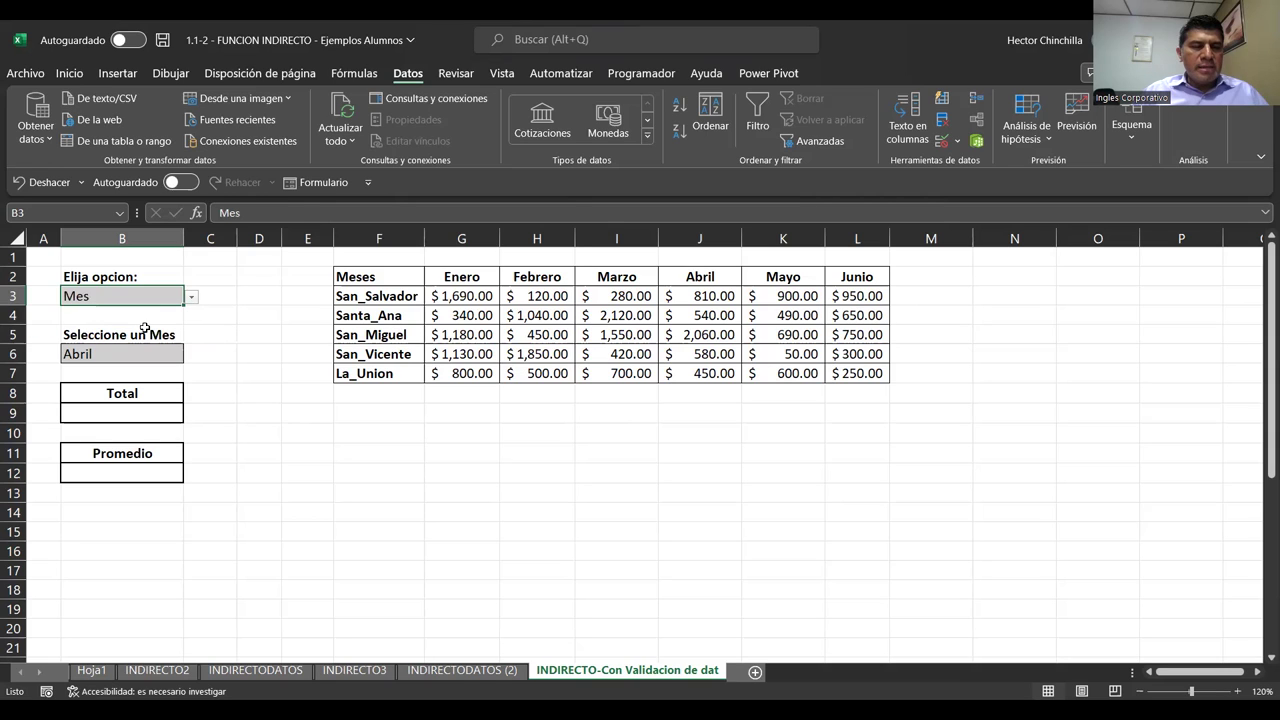
Set B3 to Departamento and pick La_Union from B6's department list
{"action": "left_click", "coordinate": [191, 299]}
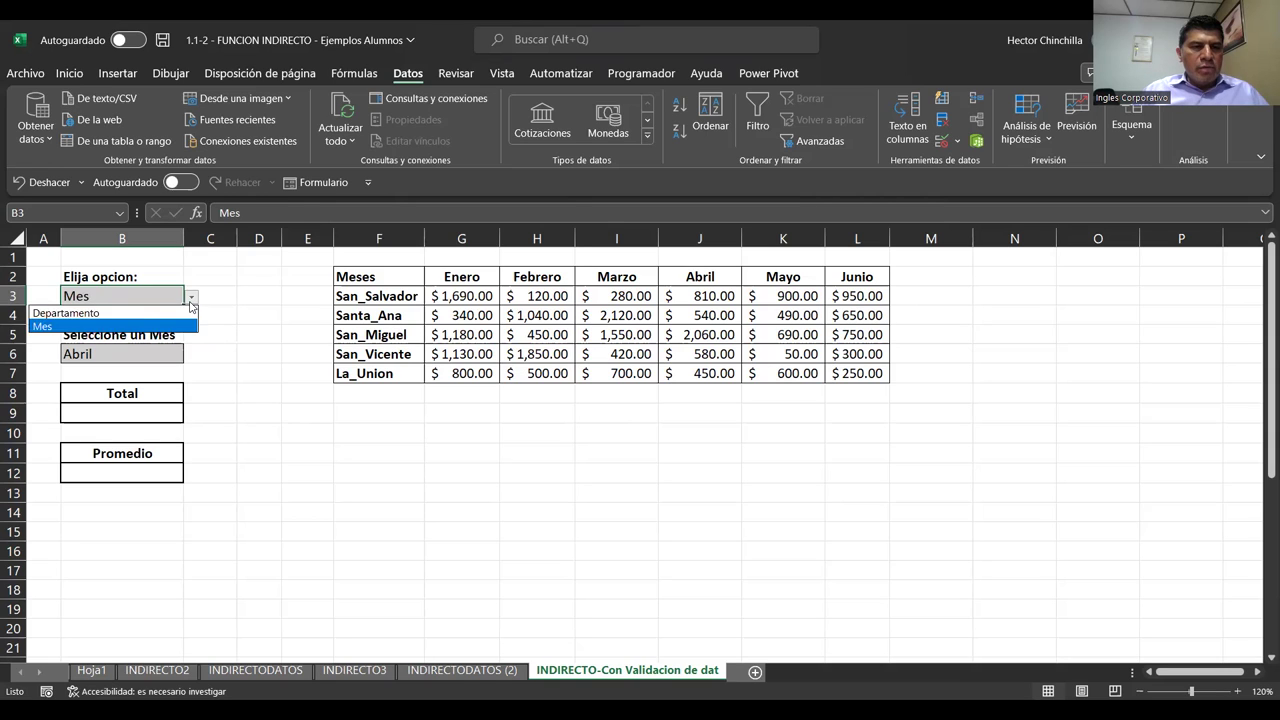
{"action": "left_click", "coordinate": [146, 314]}
{"action": "left_click", "coordinate": [167, 350]}
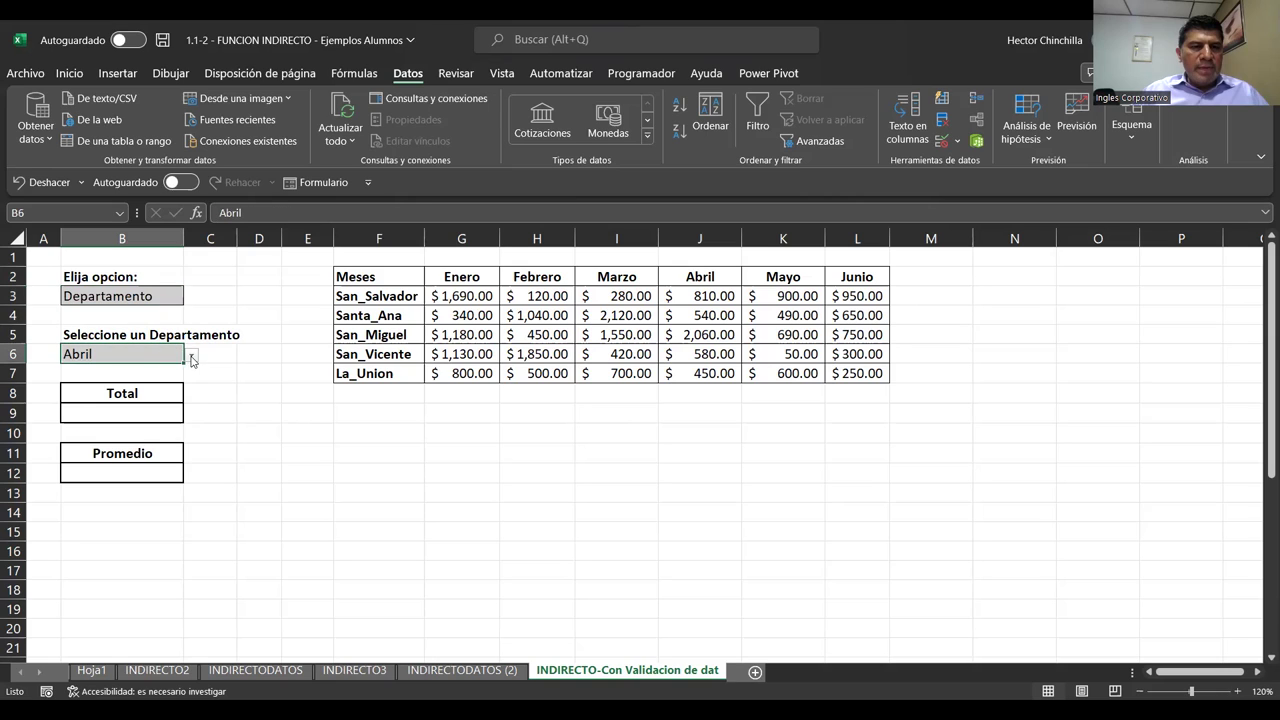
{"action": "left_click", "coordinate": [191, 356]}
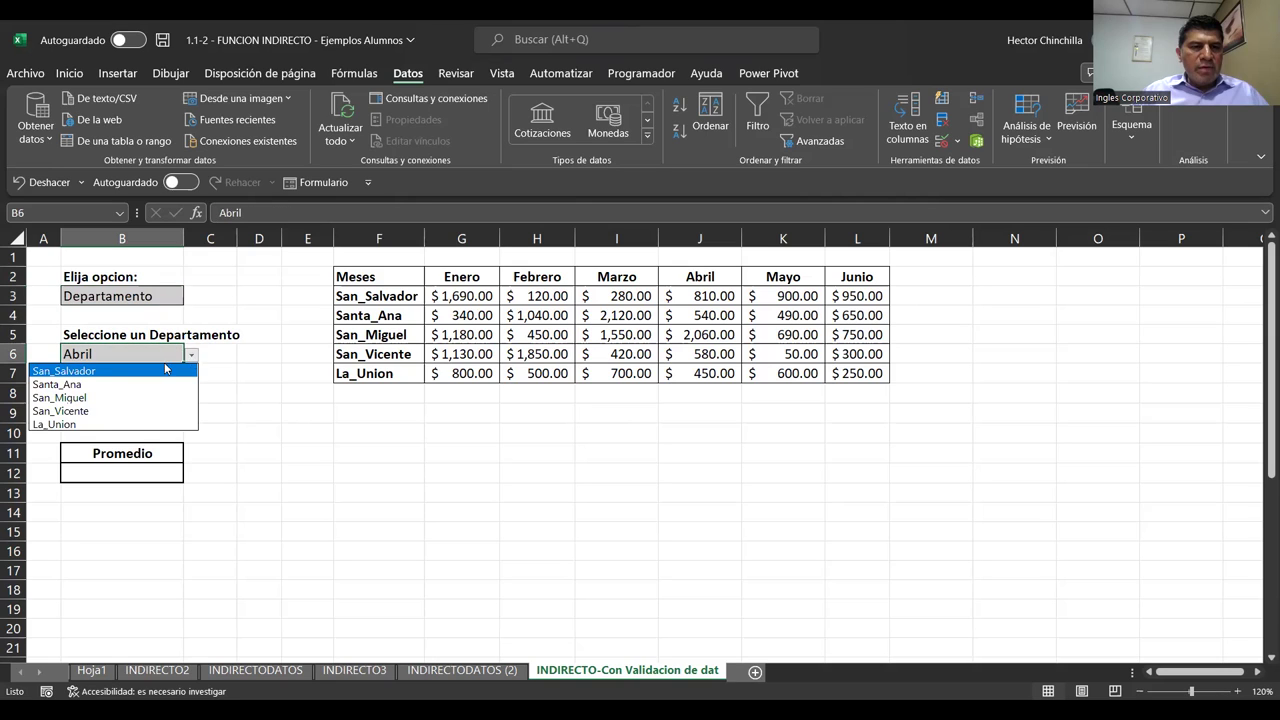
{"action": "left_click", "coordinate": [107, 425]}
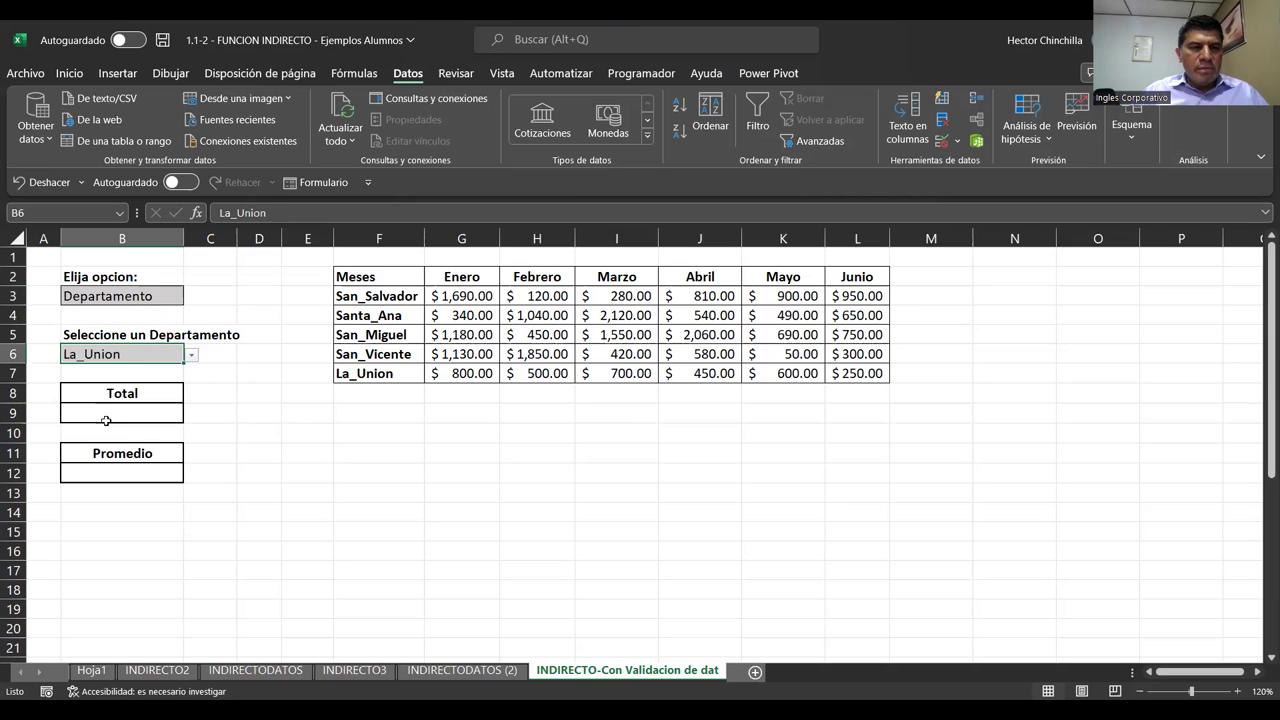
Switch B3 back to Mes and choose Enero as the month in B6
{"action": "left_click", "coordinate": [131, 298]}
{"action": "left_click", "coordinate": [191, 297]}
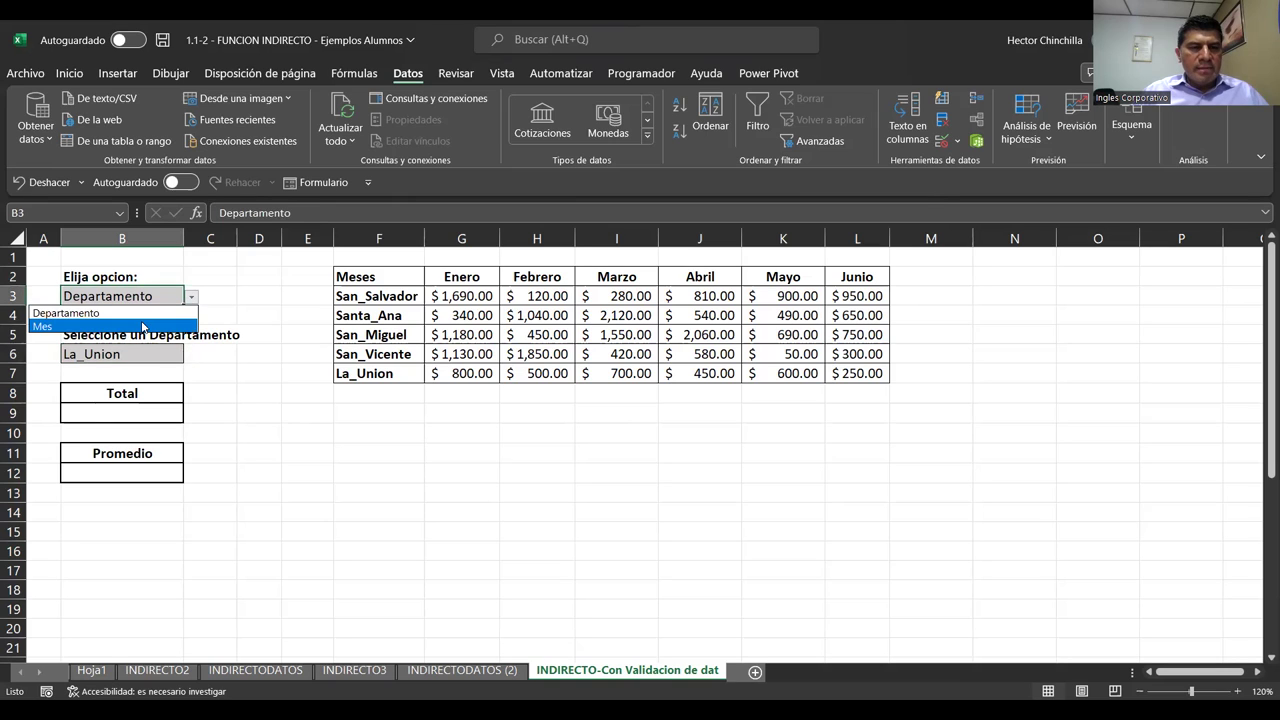
{"action": "left_click", "coordinate": [143, 325]}
{"action": "left_click", "coordinate": [160, 358]}
{"action": "left_click", "coordinate": [191, 356]}
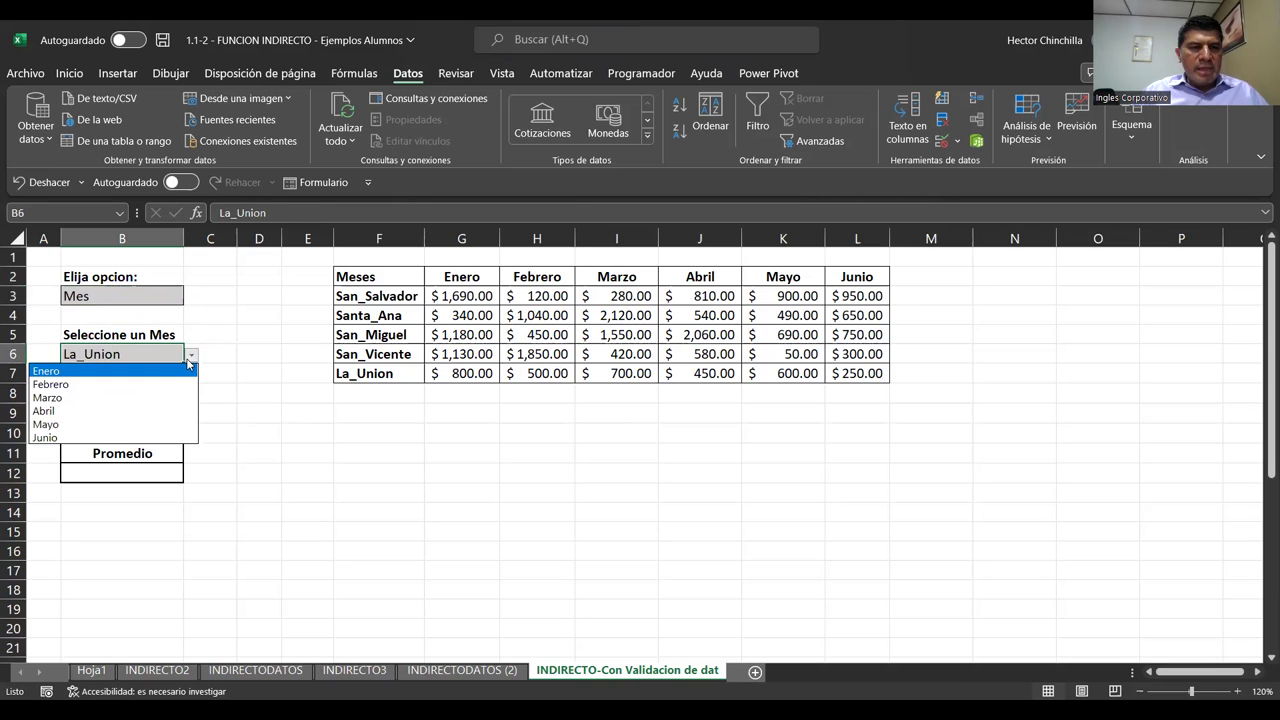
{"action": "left_click", "coordinate": [50, 371]}
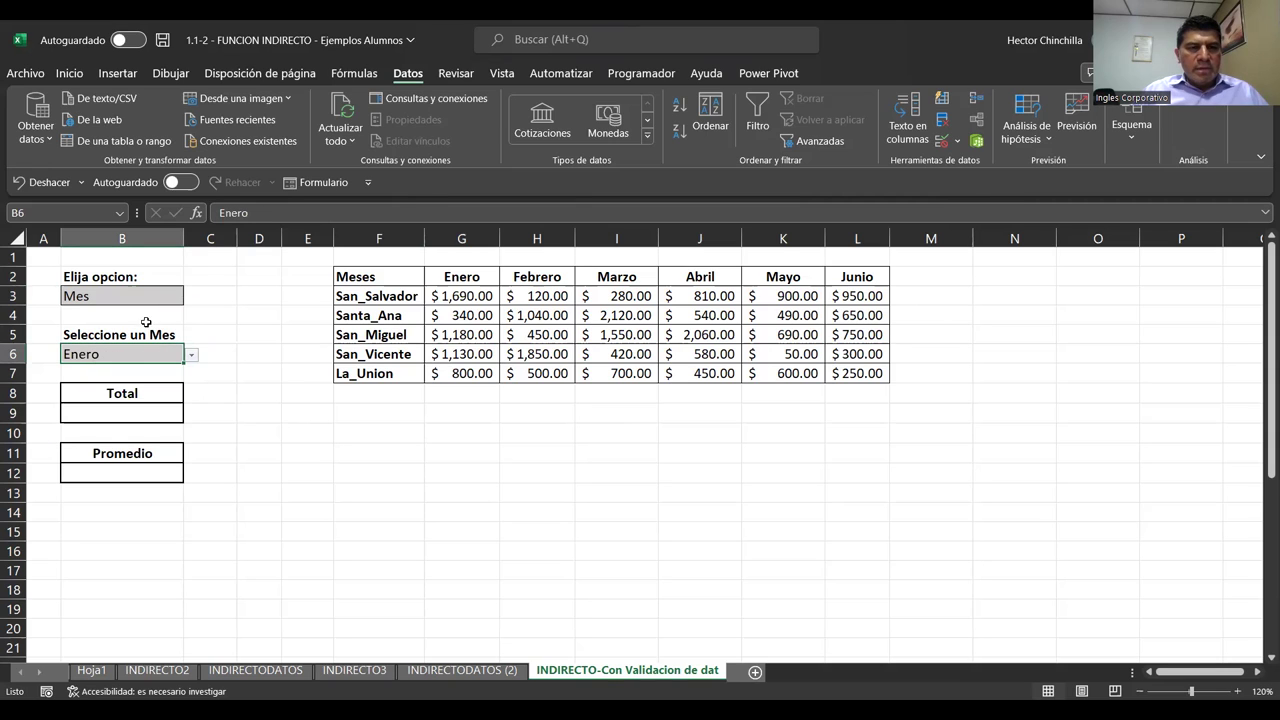
{"action": "left_click", "coordinate": [145, 320]}
{"action": "left_click", "coordinate": [146, 352]}
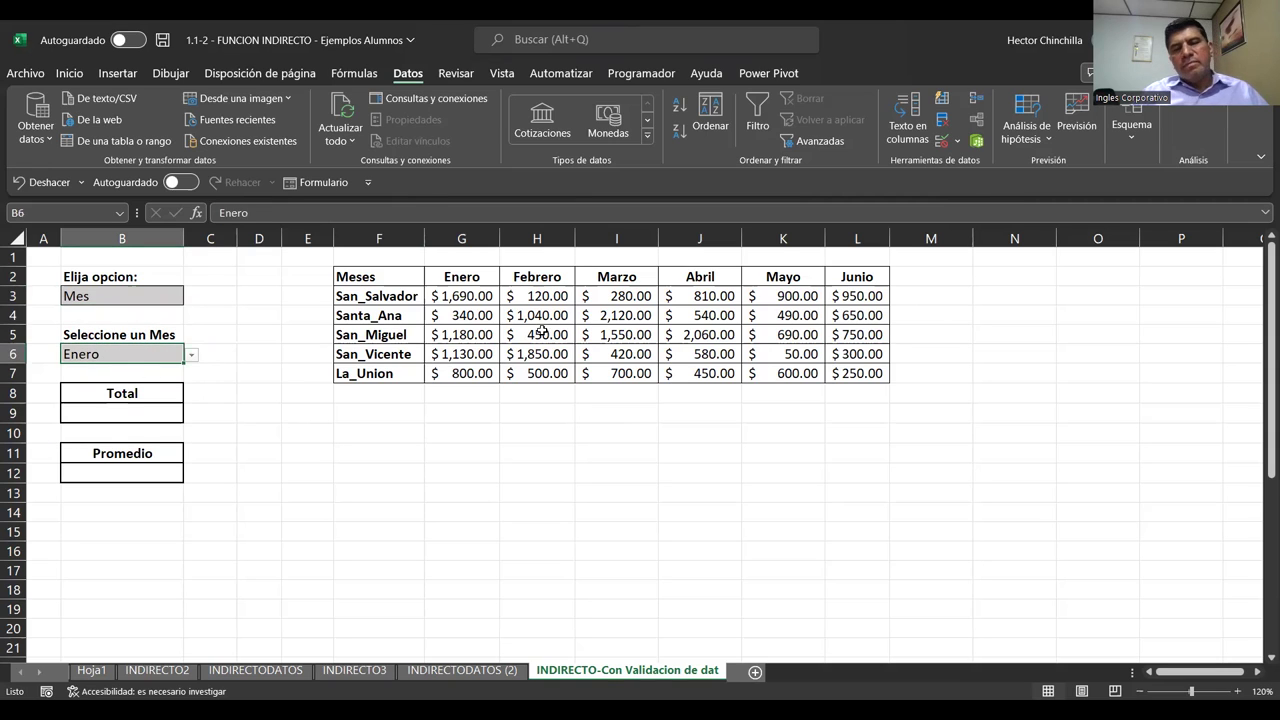
{"action": "left_click", "coordinate": [223, 372]}
{"action": "left_click", "coordinate": [138, 355]}
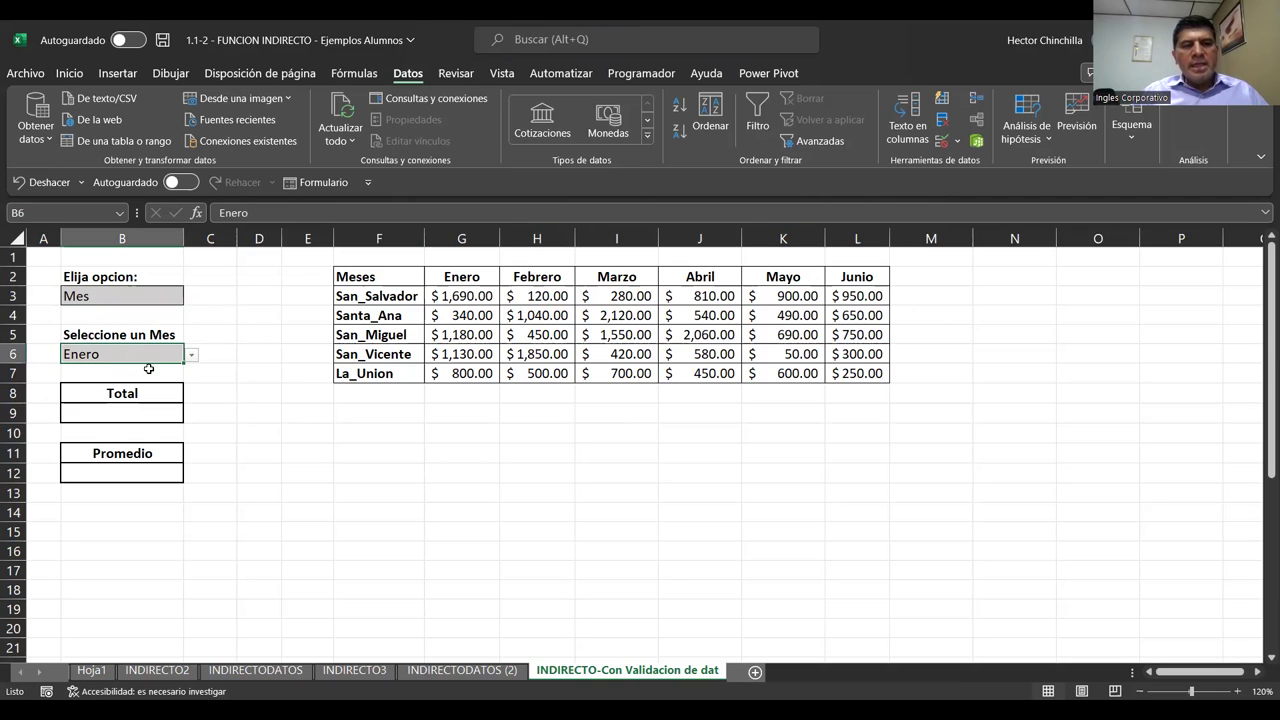
Open the Validación de datos settings for month cell B6
{"action": "left_click", "coordinate": [957, 142]}
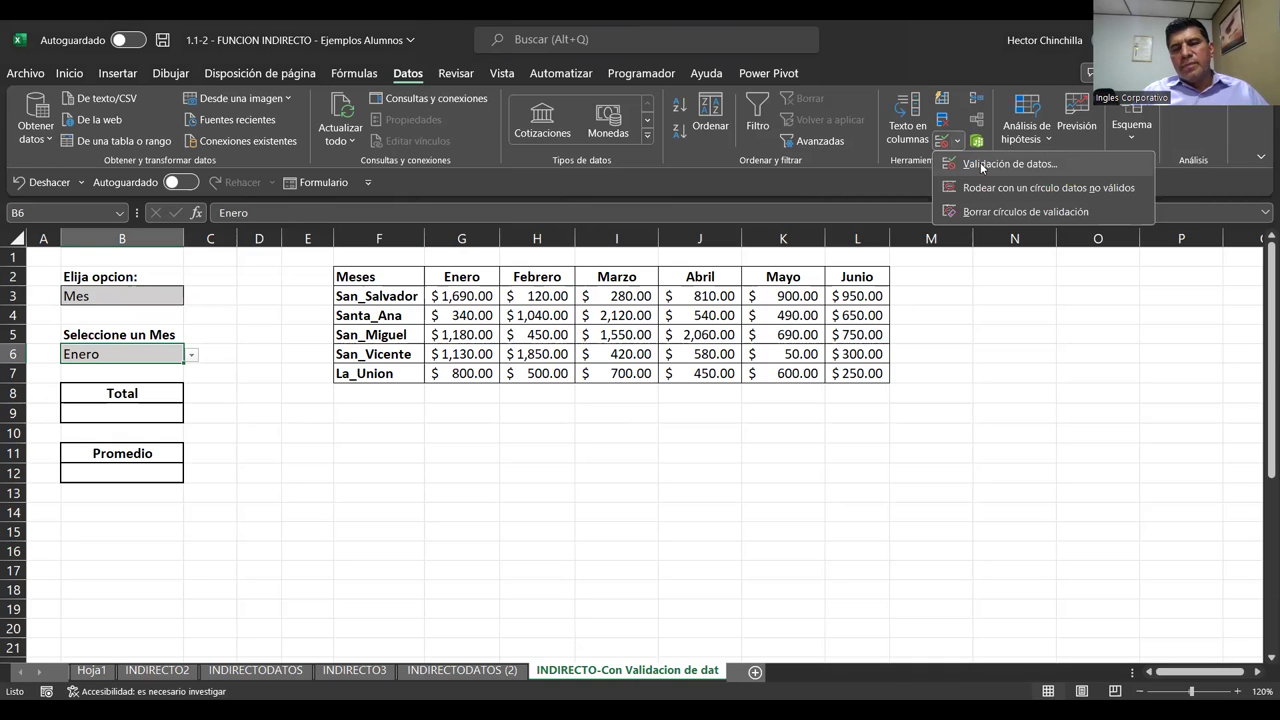
{"action": "left_click", "coordinate": [1005, 164]}
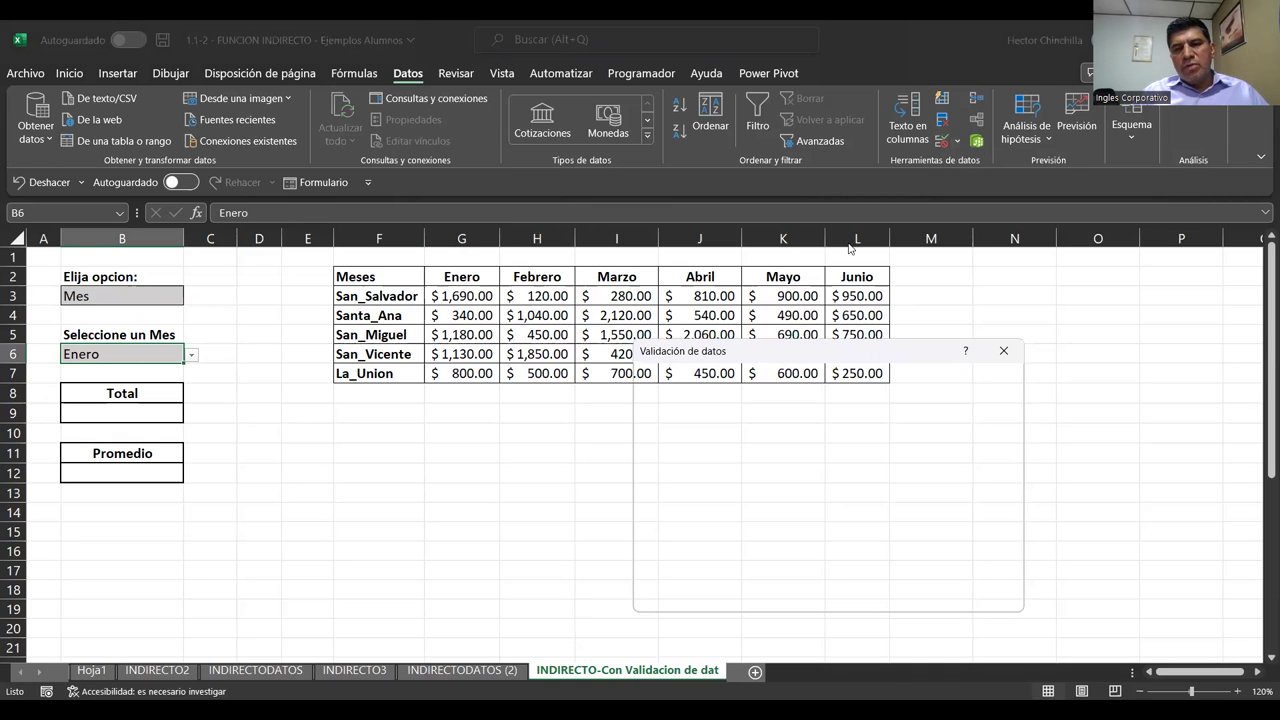
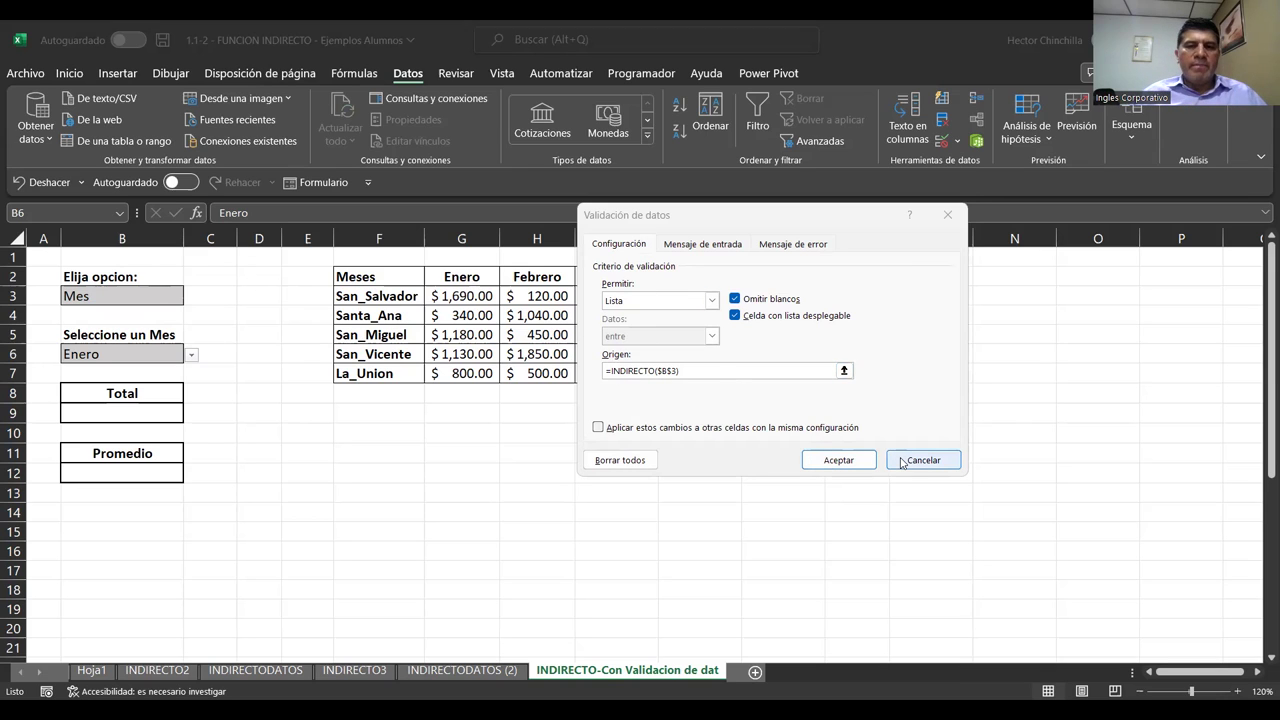
Cancel the Validación de datos dialog and move the selection to the Total cell B9
{"action": "key", "text": "Escape"}
{"action": "left_click", "coordinate": [212, 414]}
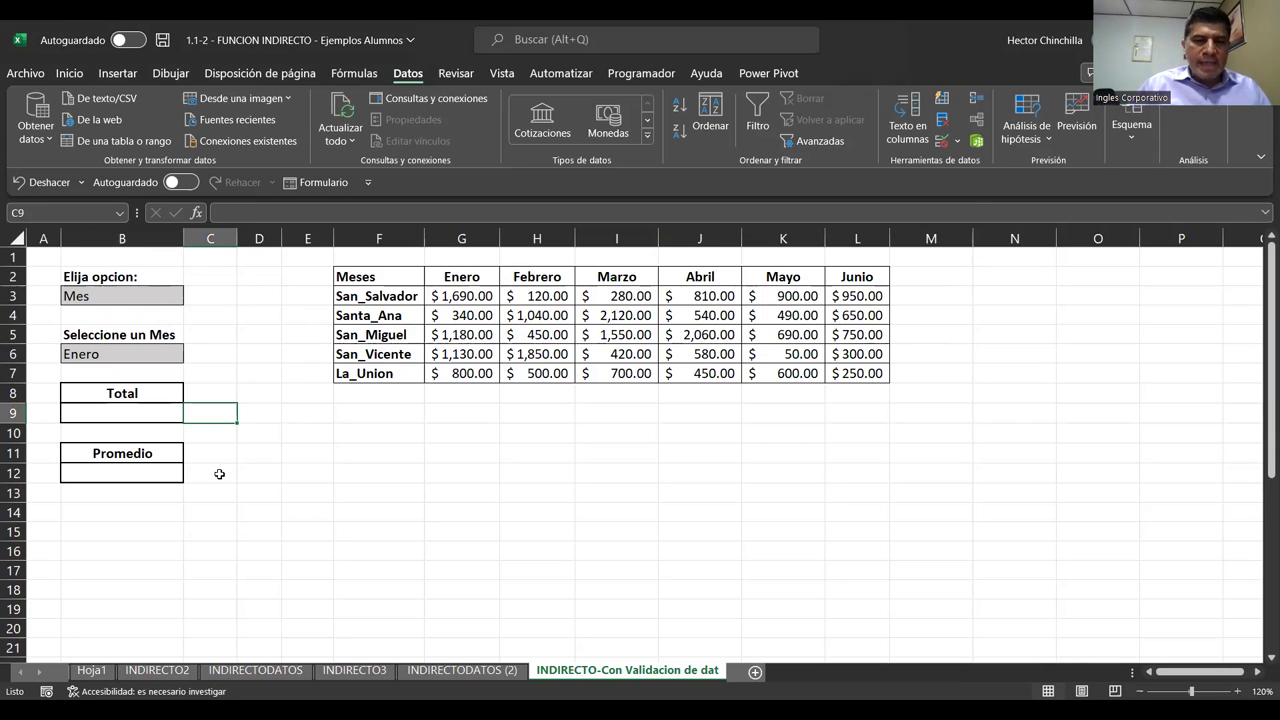
{"action": "left_click", "coordinate": [212, 450]}
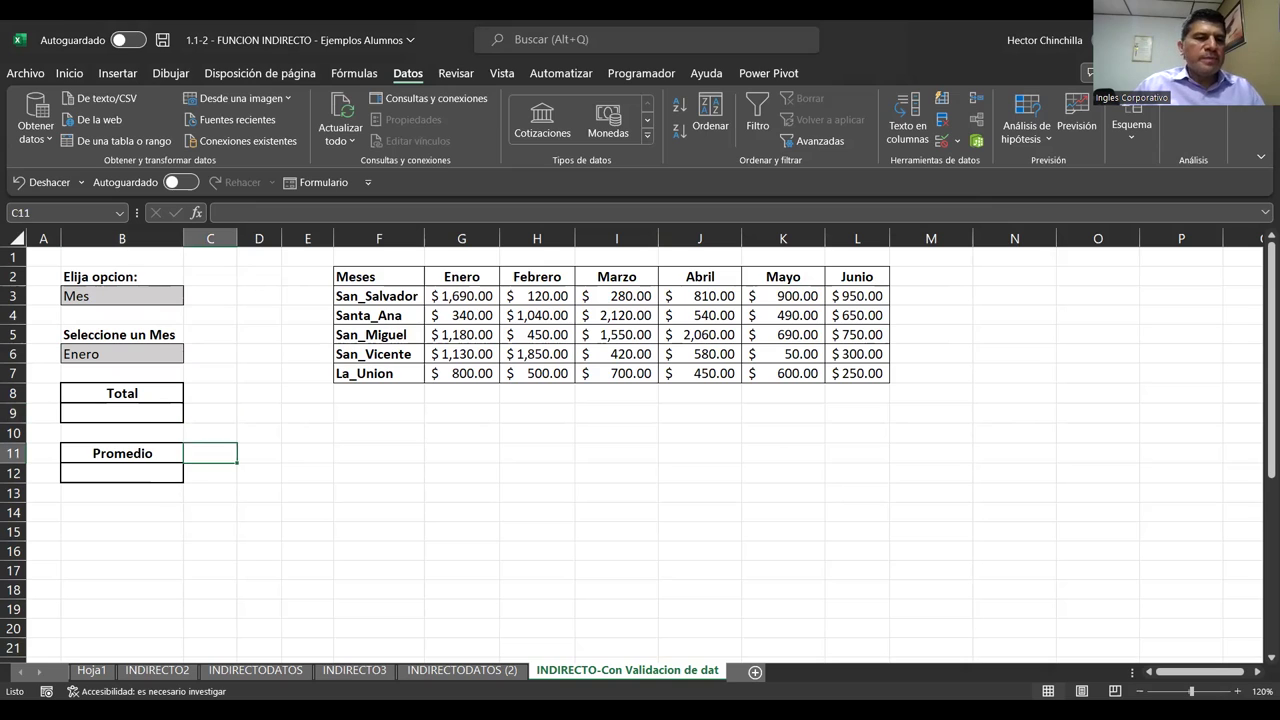
{"action": "key", "text": "Left"}
{"action": "key", "text": "Up"}
{"action": "key", "text": "Up"}
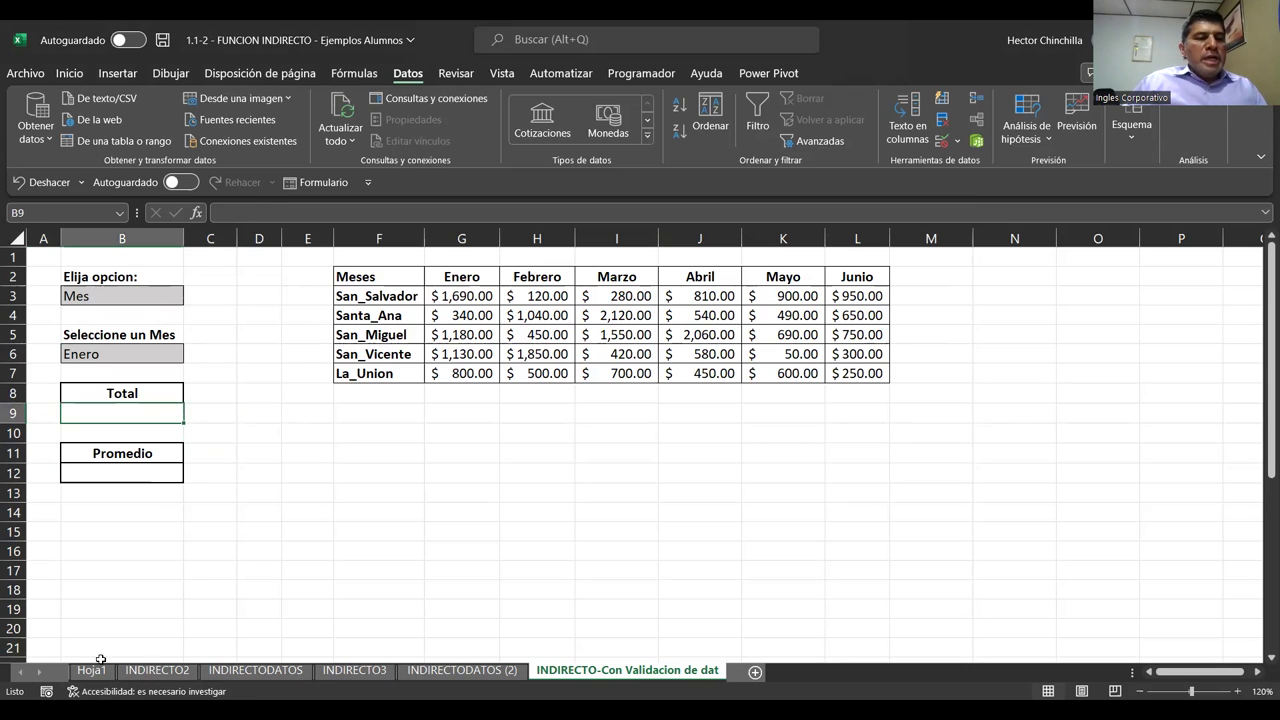
{"action": "key", "text": "Up"}
{"action": "key", "text": "Up"}
{"action": "key", "text": "Up"}
{"action": "key", "text": "Down"}
{"action": "key", "text": "Down"}
{"action": "key", "text": "Down"}
{"action": "key", "text": "Up"}
{"action": "key", "text": "Down"}
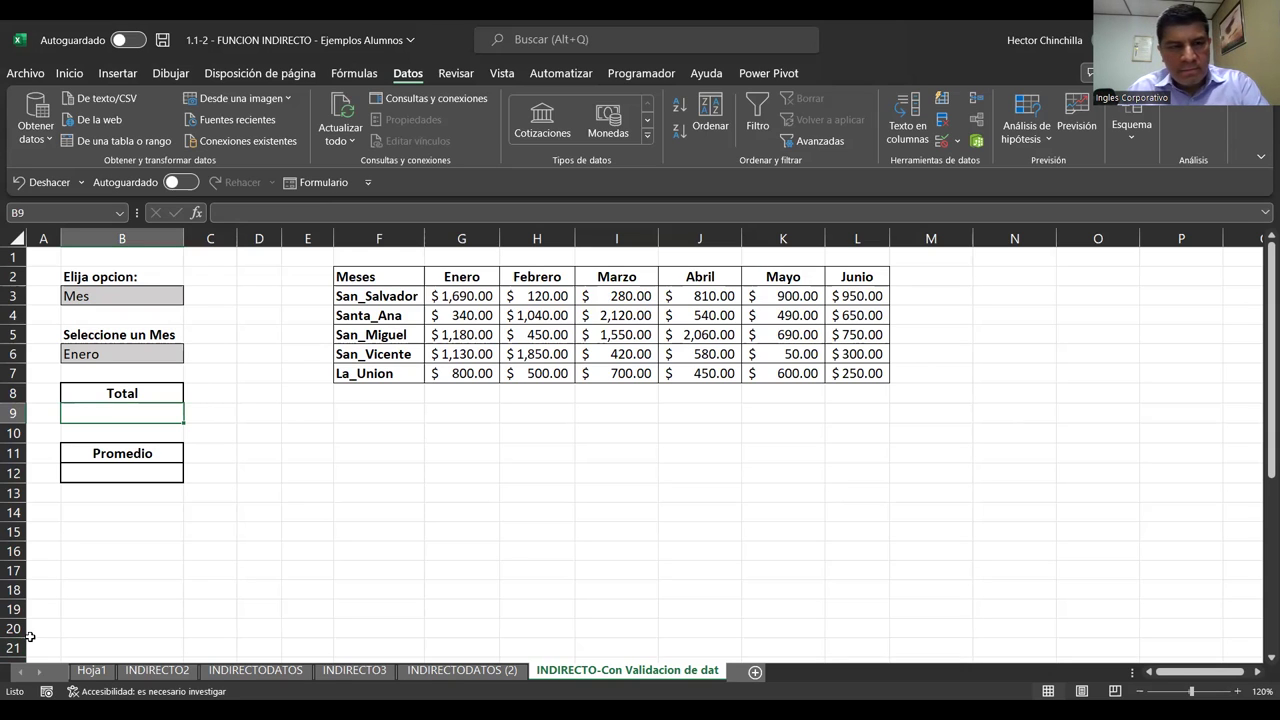
Enter =SUMA(INDIRECTO(B6)) in B9, giving a Total of 5140 for Enero
{"action": "type", "text": "="}
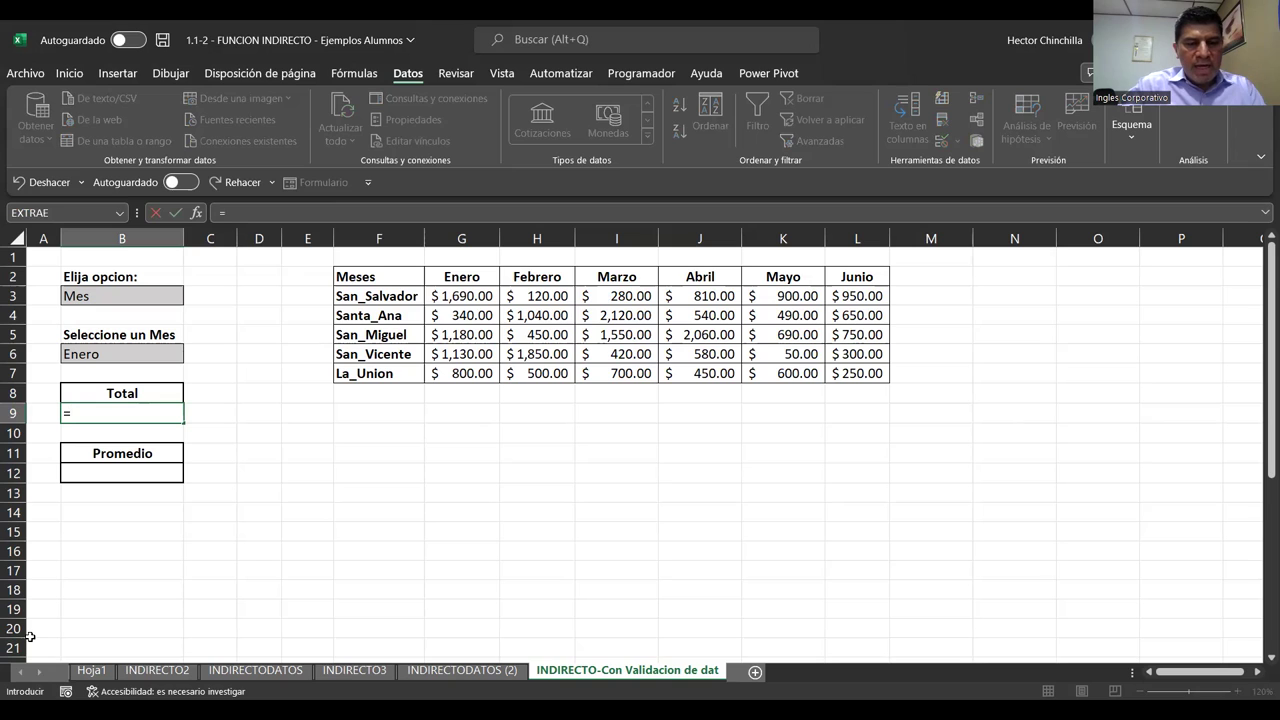
{"action": "type", "text": "SUMA"}
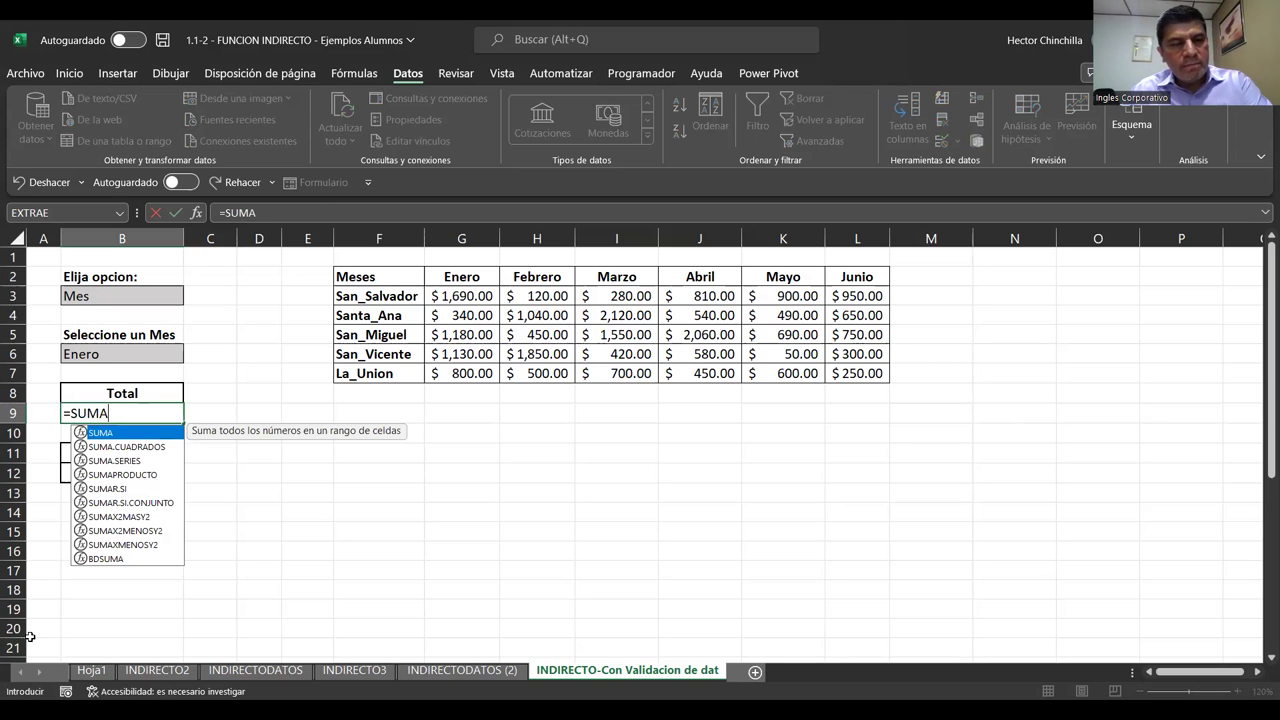
{"action": "type", "text": "("}
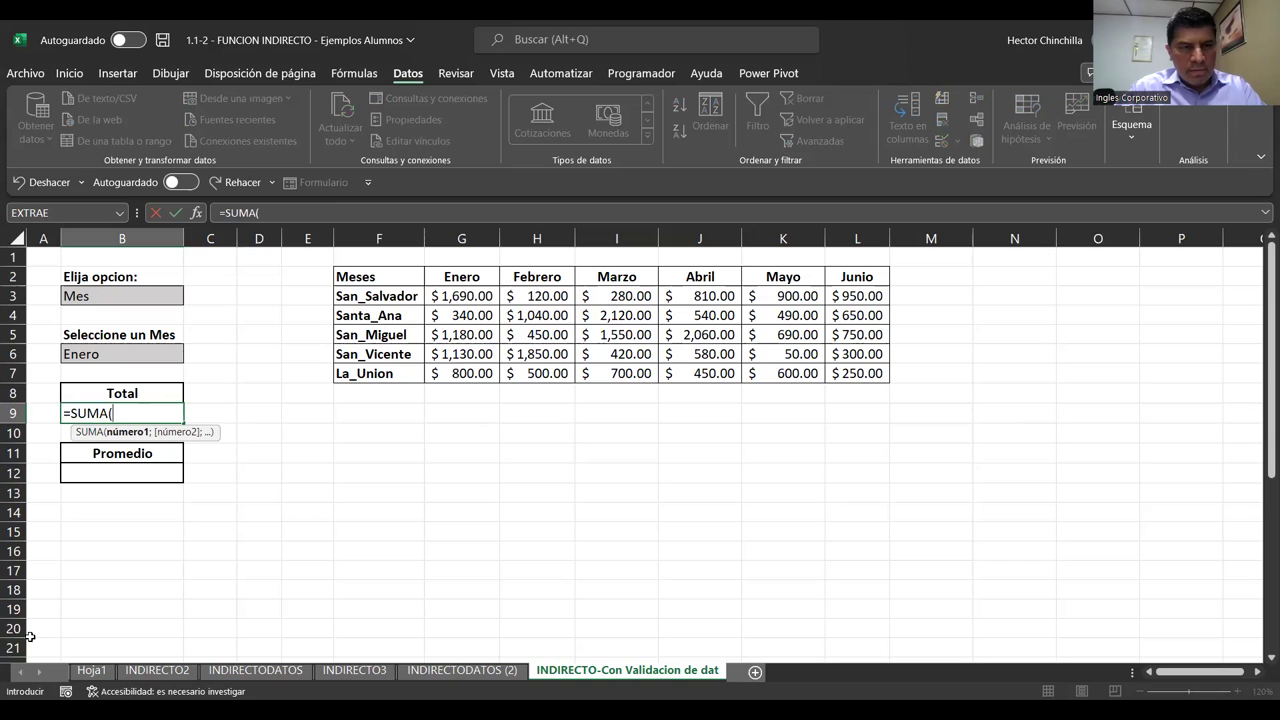
{"action": "type", "text": "INDIRECTO"}
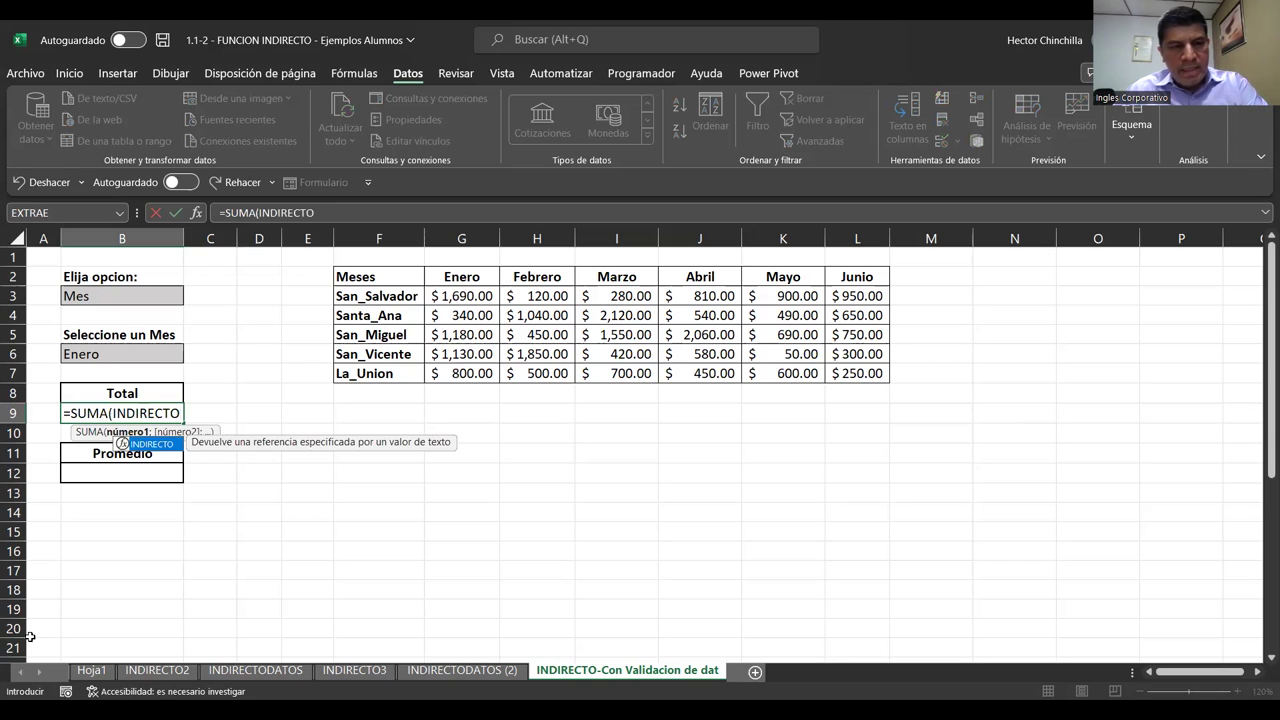
{"action": "type", "text": "("}
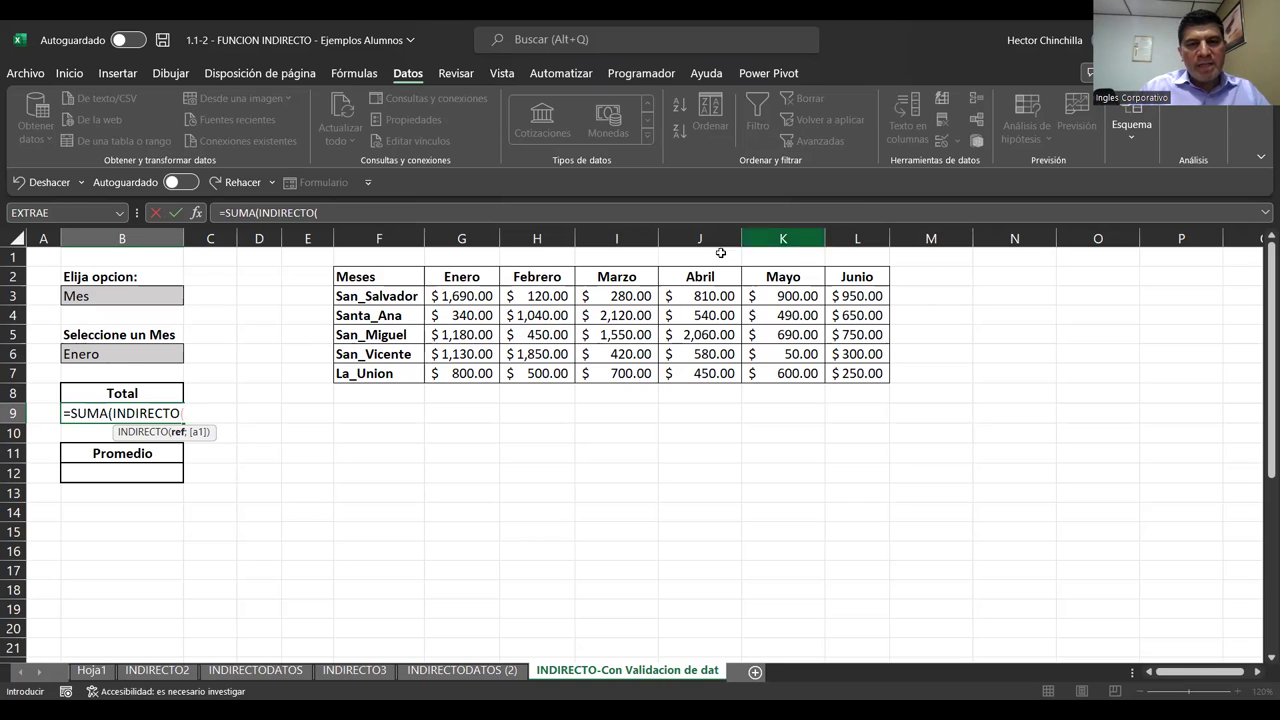
{"action": "left_click", "coordinate": [101, 356]}
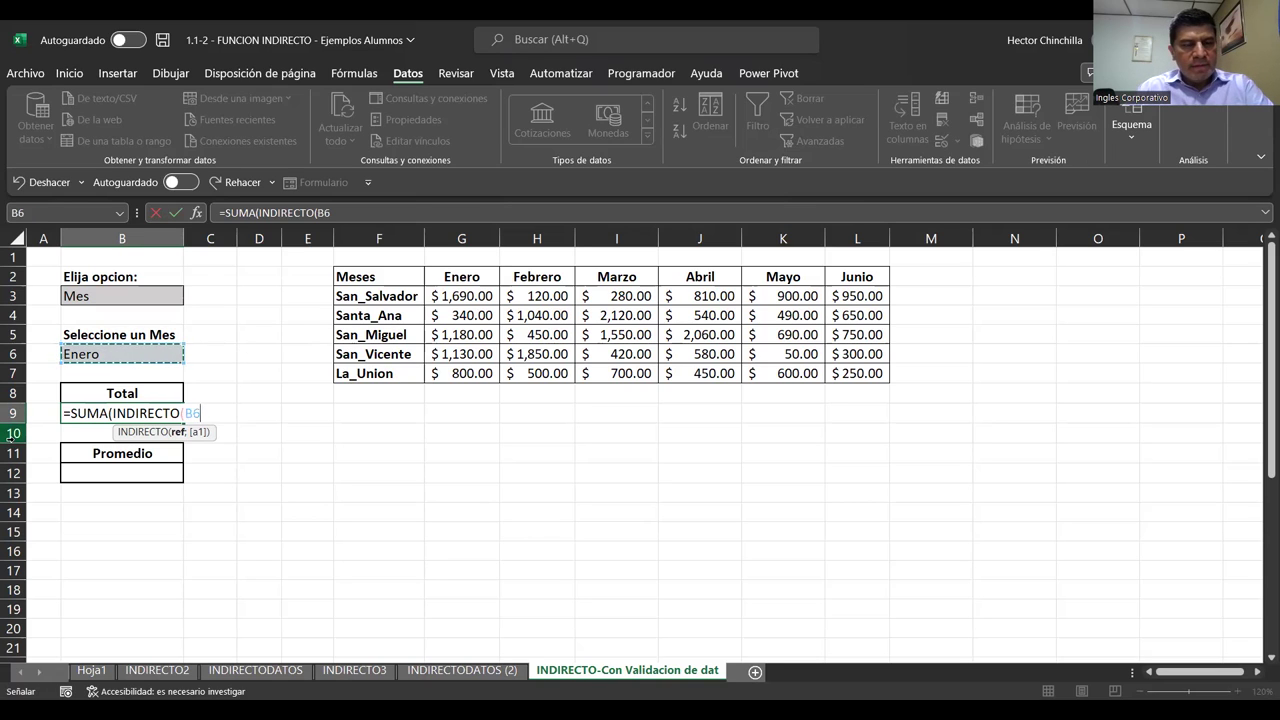
{"action": "type", "text": "))"}
{"action": "key", "text": "ctrl+Return"}
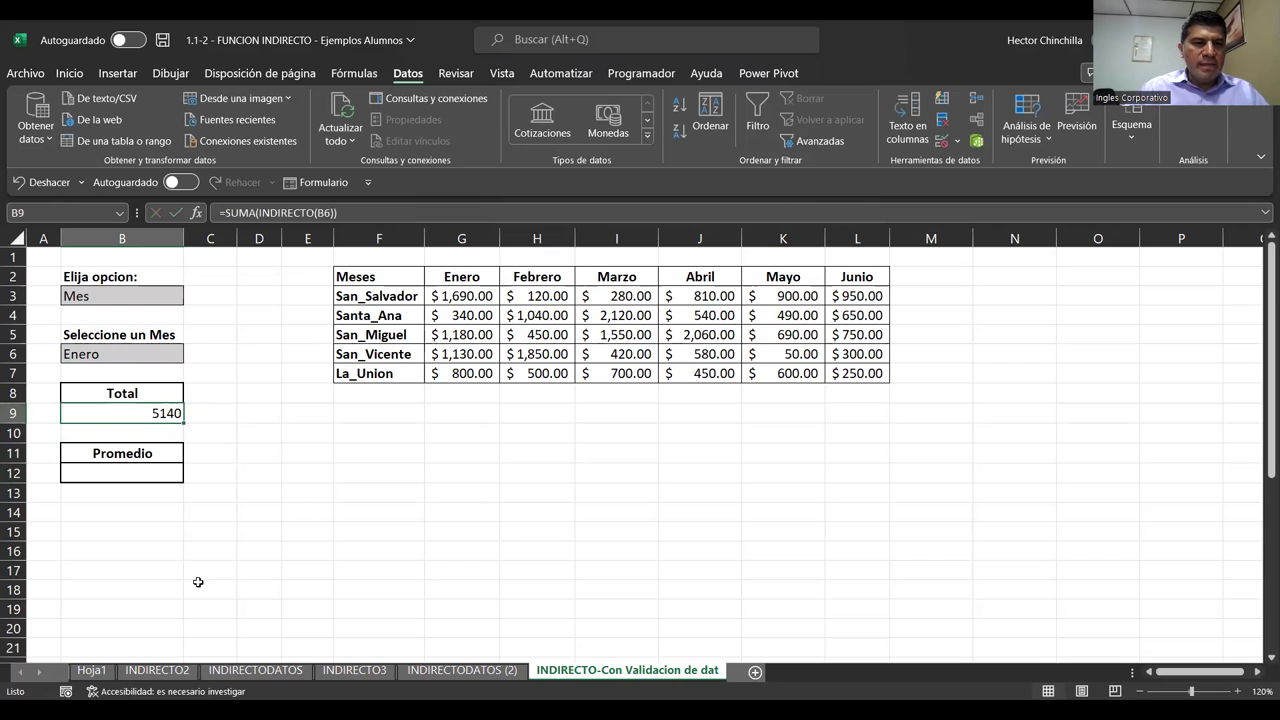
Make B9 bold in Contabilidad format ($ 5,140.00) and check it against the G3:G7 sum
{"action": "left_click", "coordinate": [69, 73]}
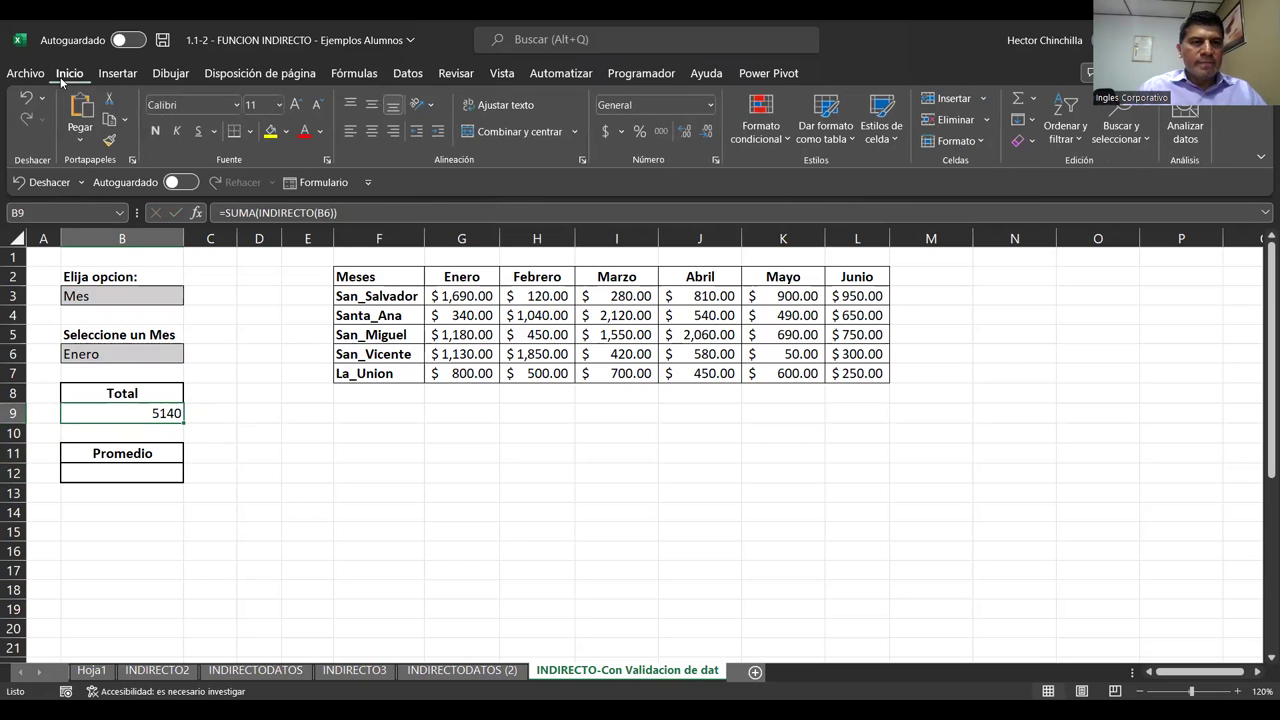
{"action": "left_click", "coordinate": [605, 131]}
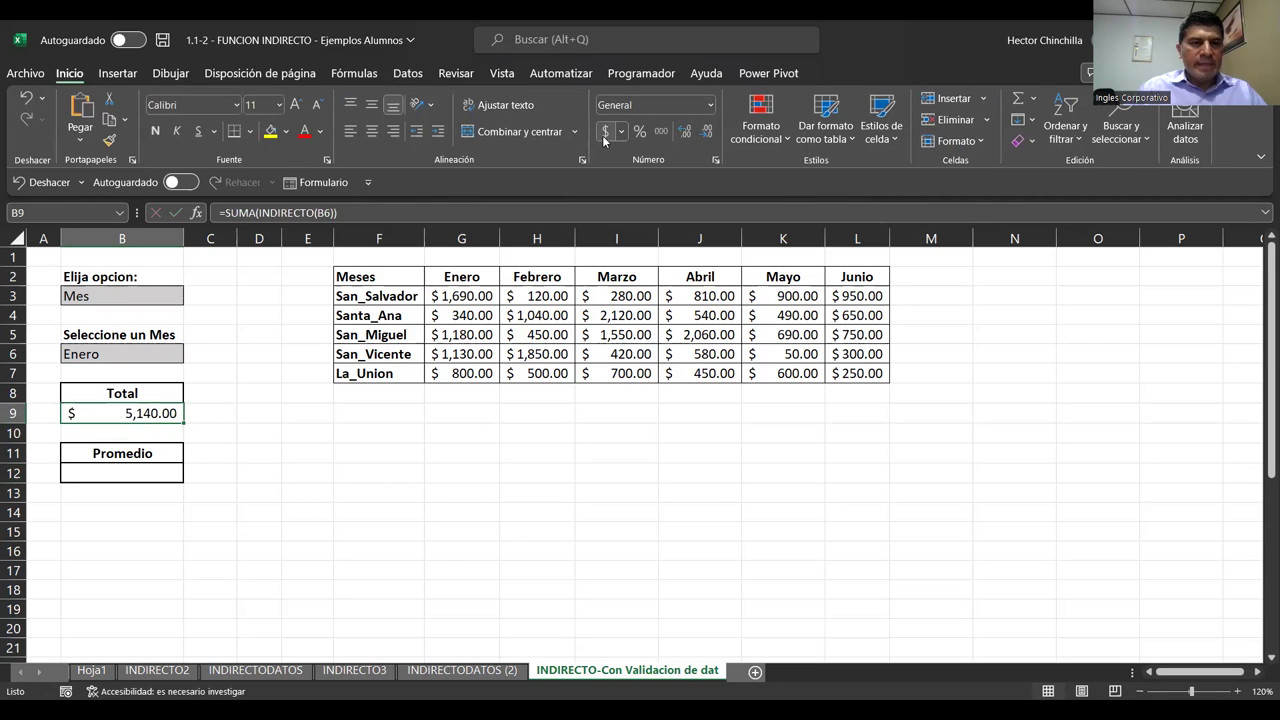
{"action": "left_click", "coordinate": [155, 131]}
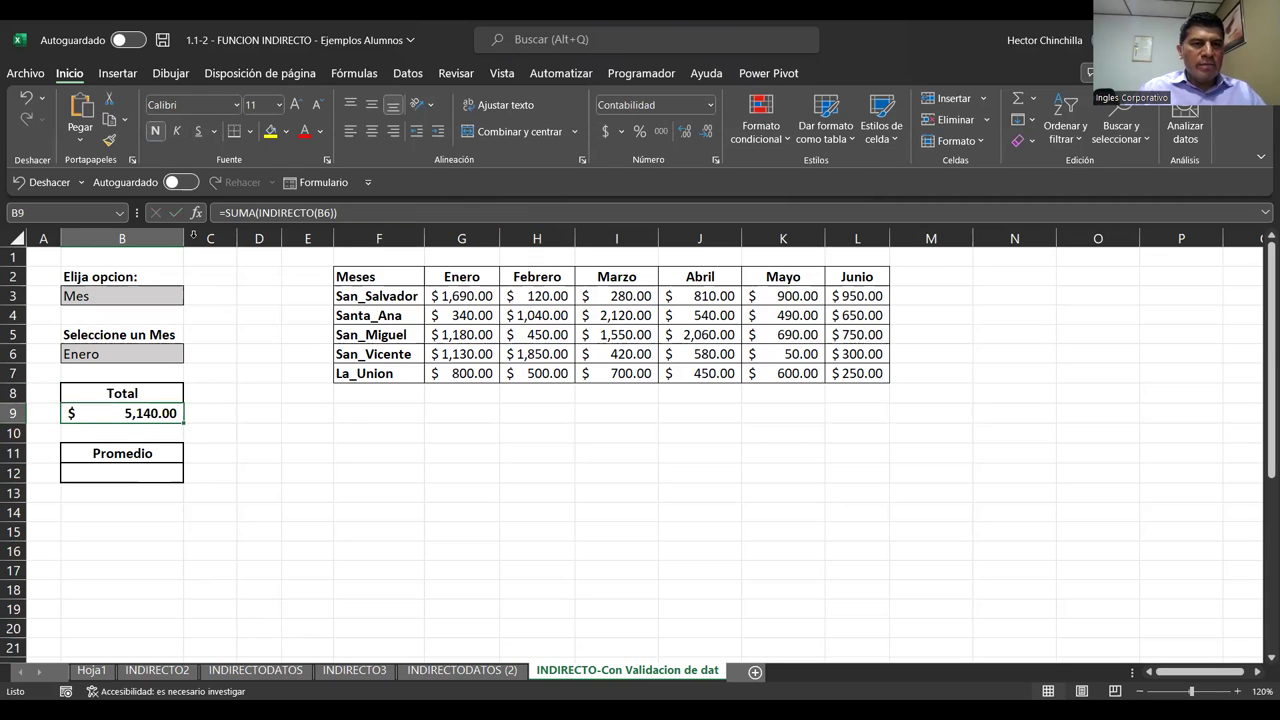
{"action": "key", "text": "Up"}
{"action": "key", "text": "Down"}
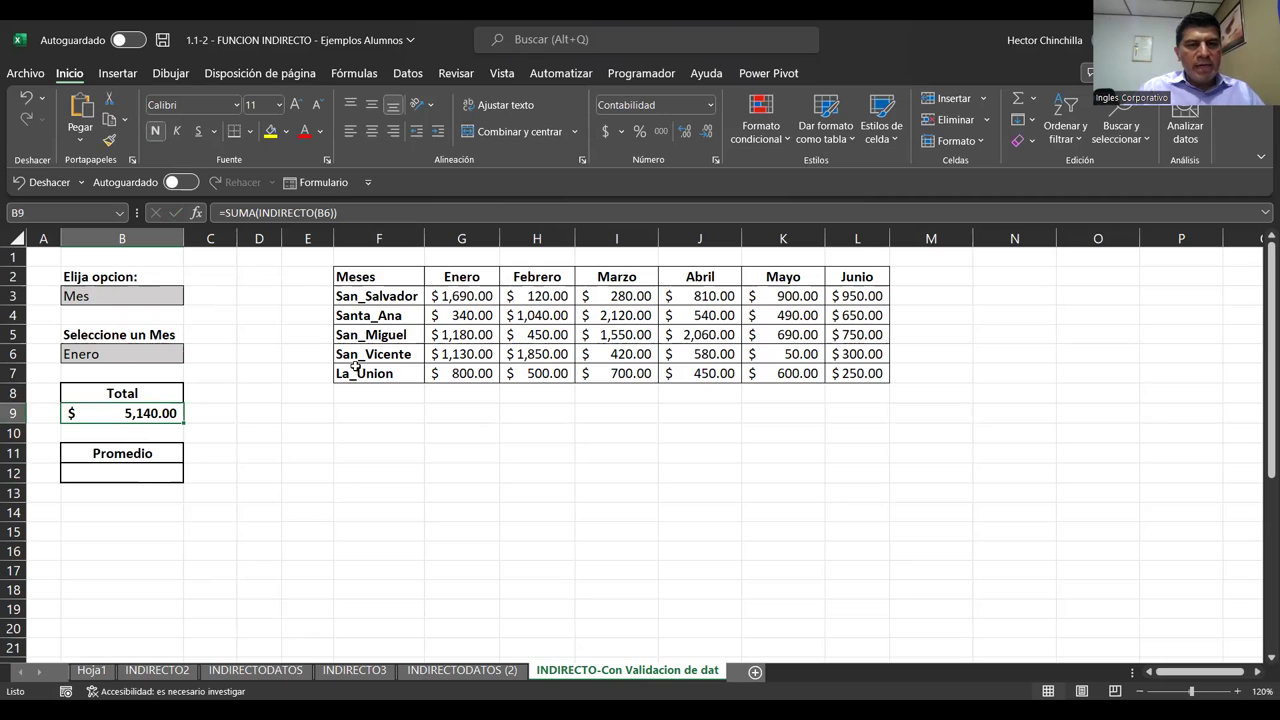
{"action": "left_click_drag", "start_coordinate": [453, 297], "coordinate": [462, 372]}
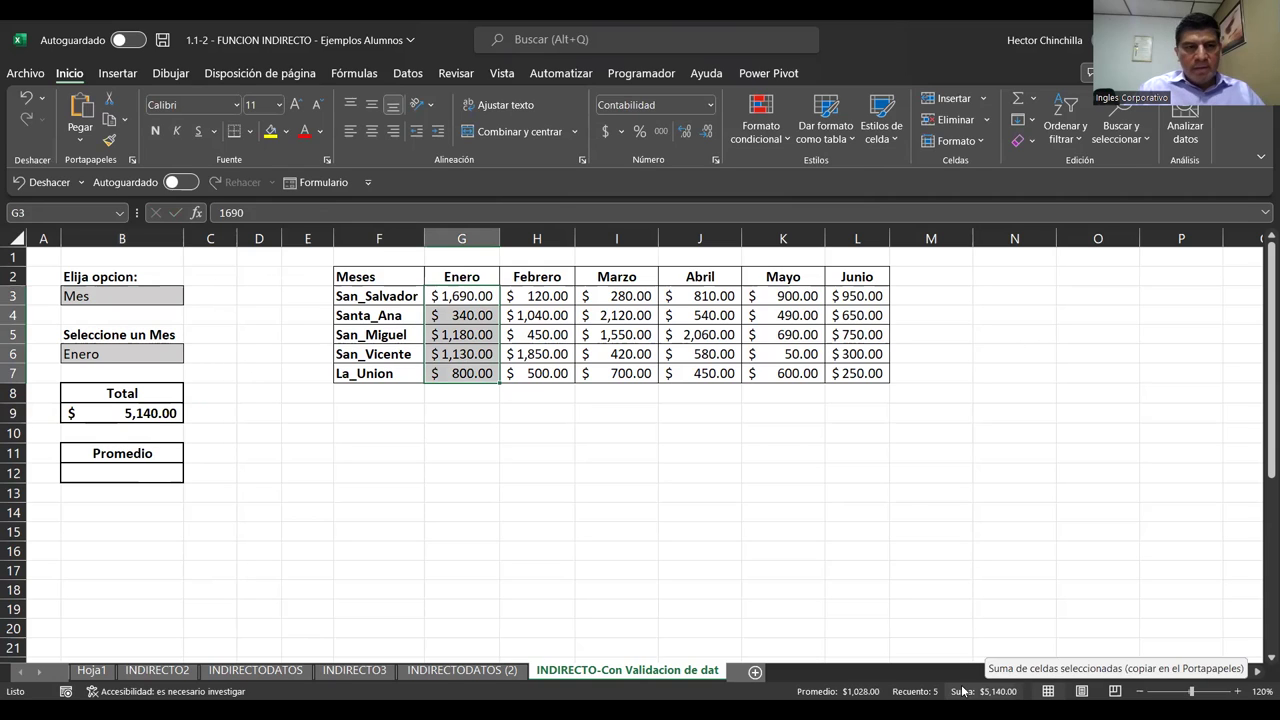
Switch the month in B6 to Mayo and verify the $ 2,730.00 Total against K3:K7
{"action": "left_click", "coordinate": [135, 358]}
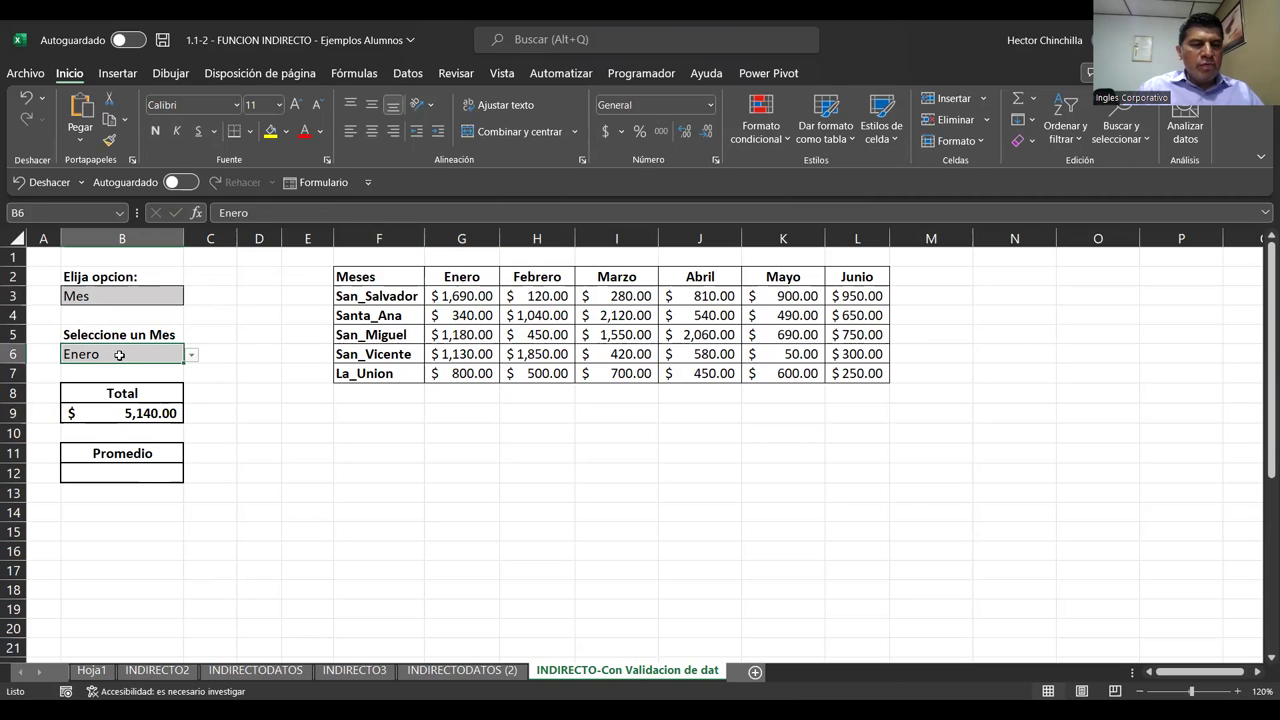
{"action": "left_click", "coordinate": [192, 356]}
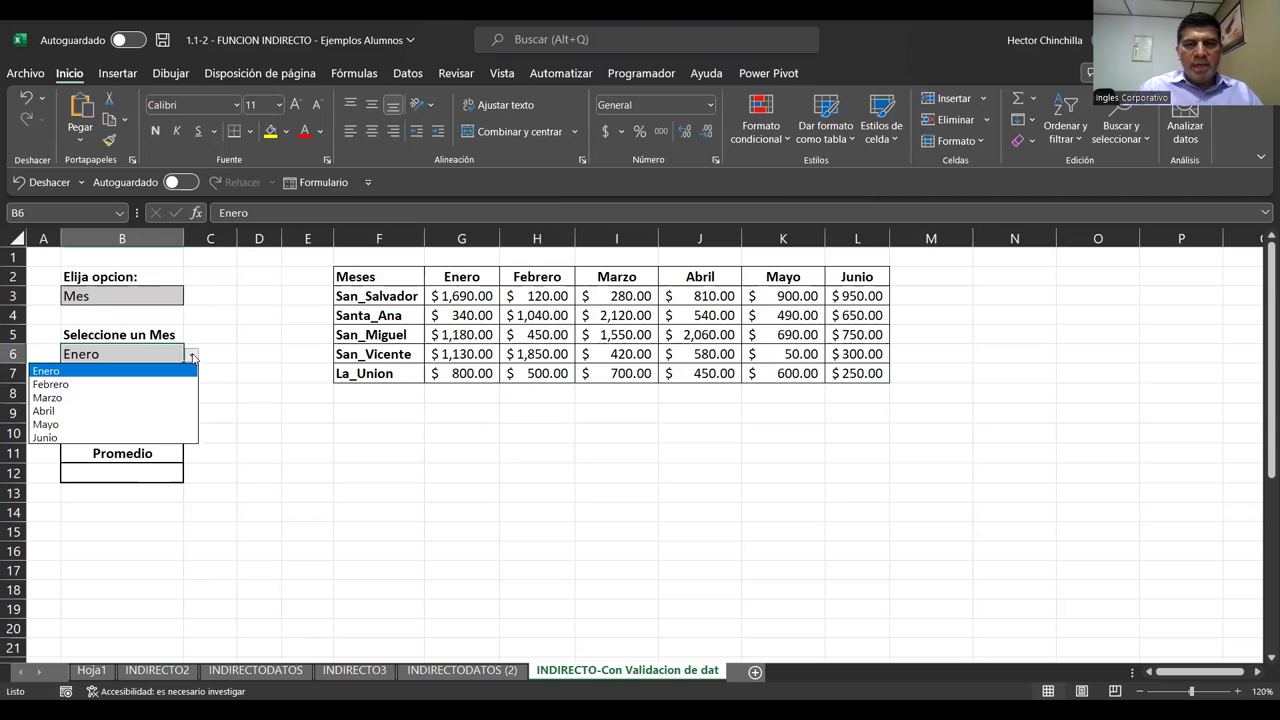
{"action": "left_click", "coordinate": [92, 424]}
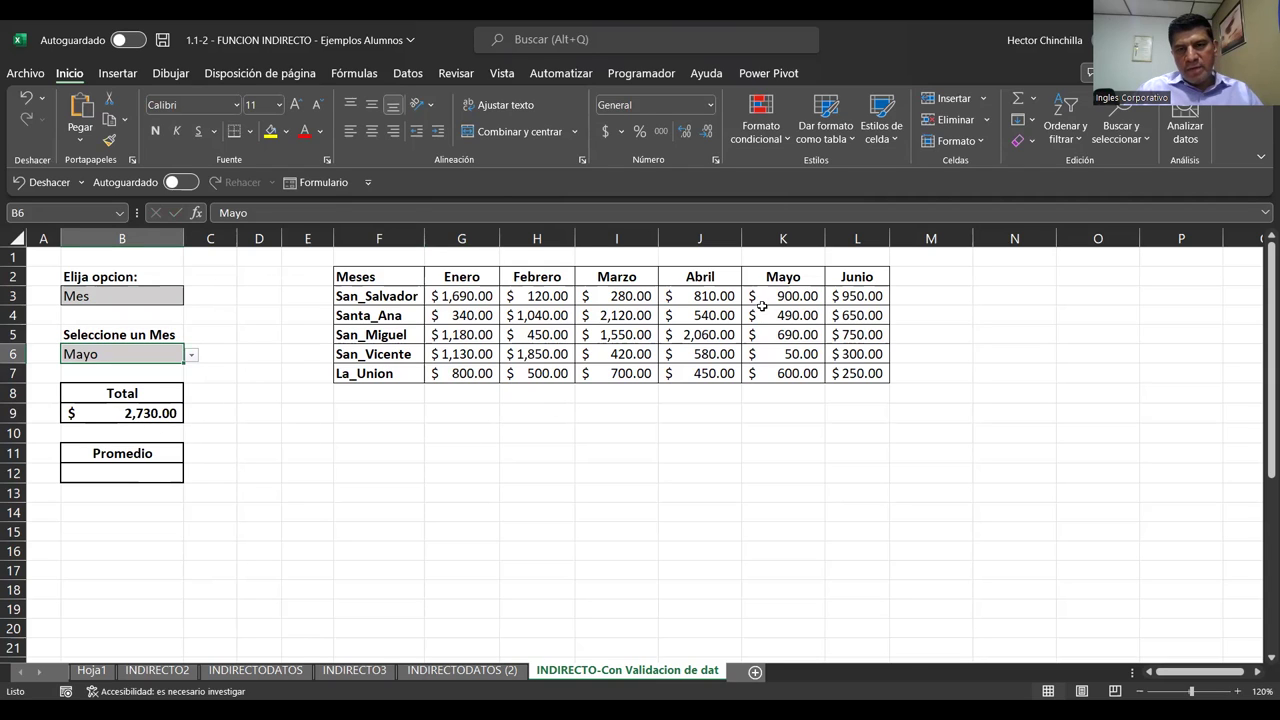
{"action": "left_click_drag", "start_coordinate": [768, 296], "coordinate": [785, 375]}
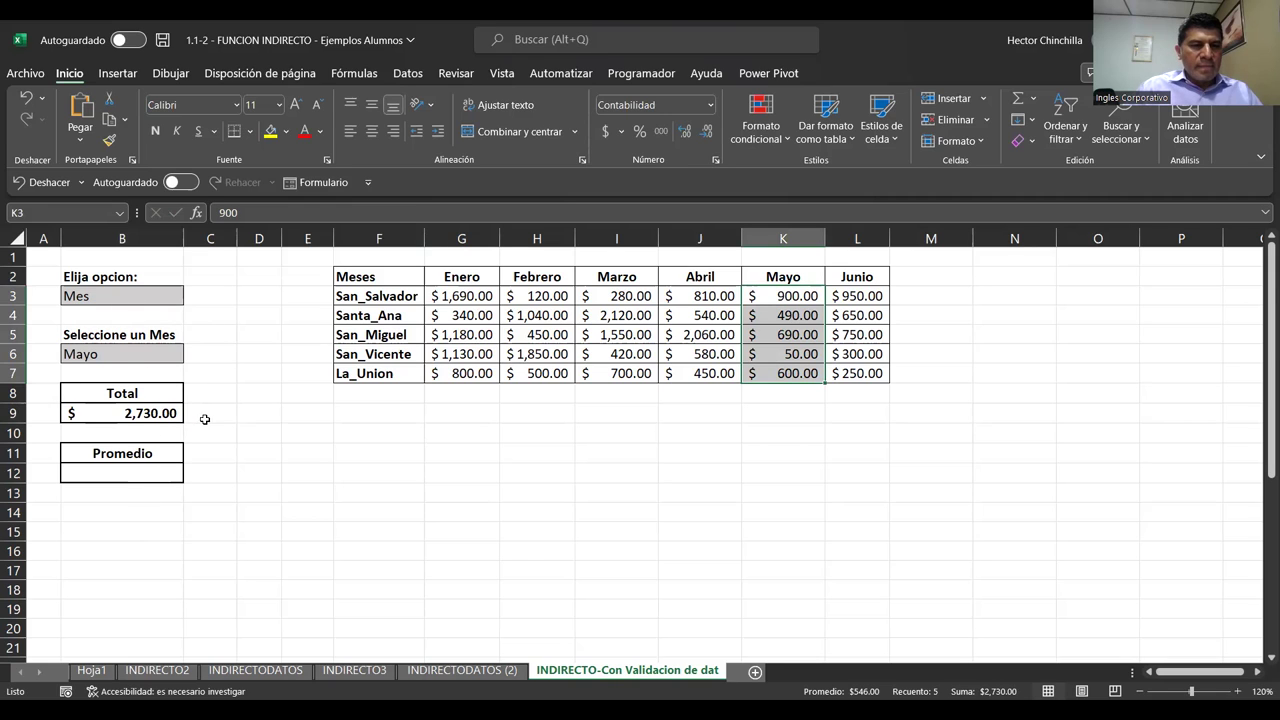
{"action": "left_click", "coordinate": [145, 414]}
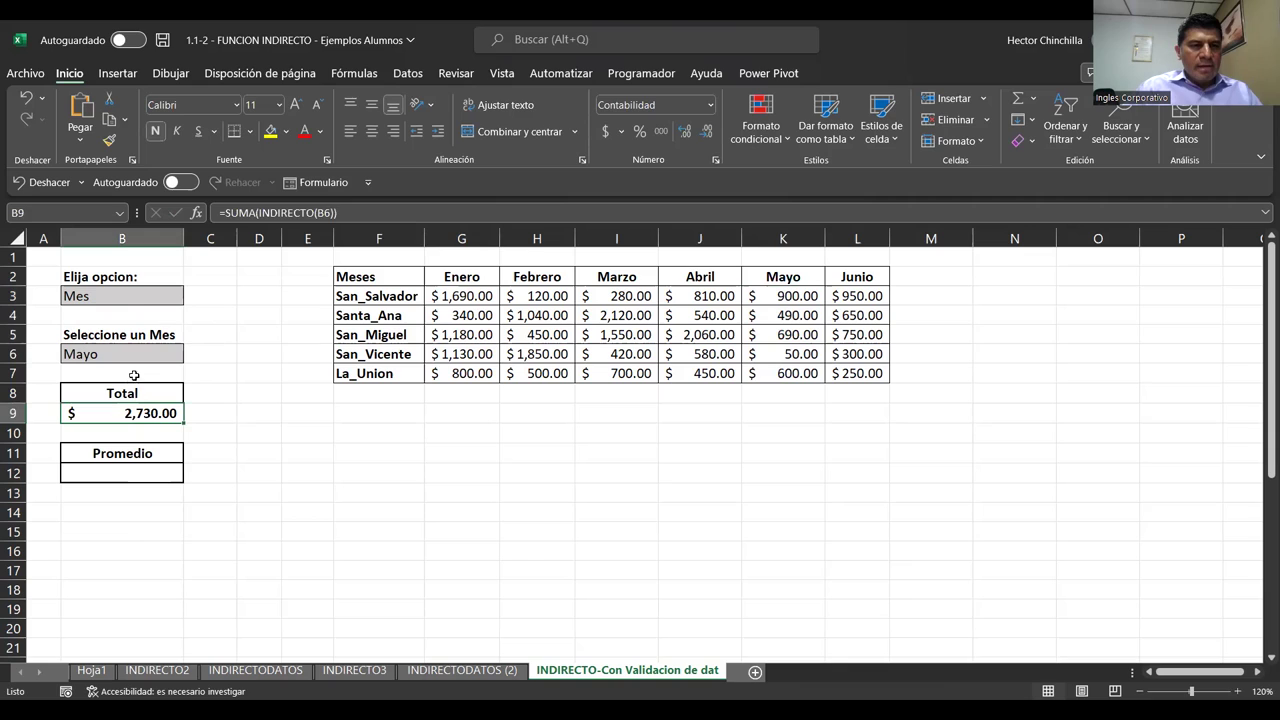
{"action": "left_click", "coordinate": [142, 298]}
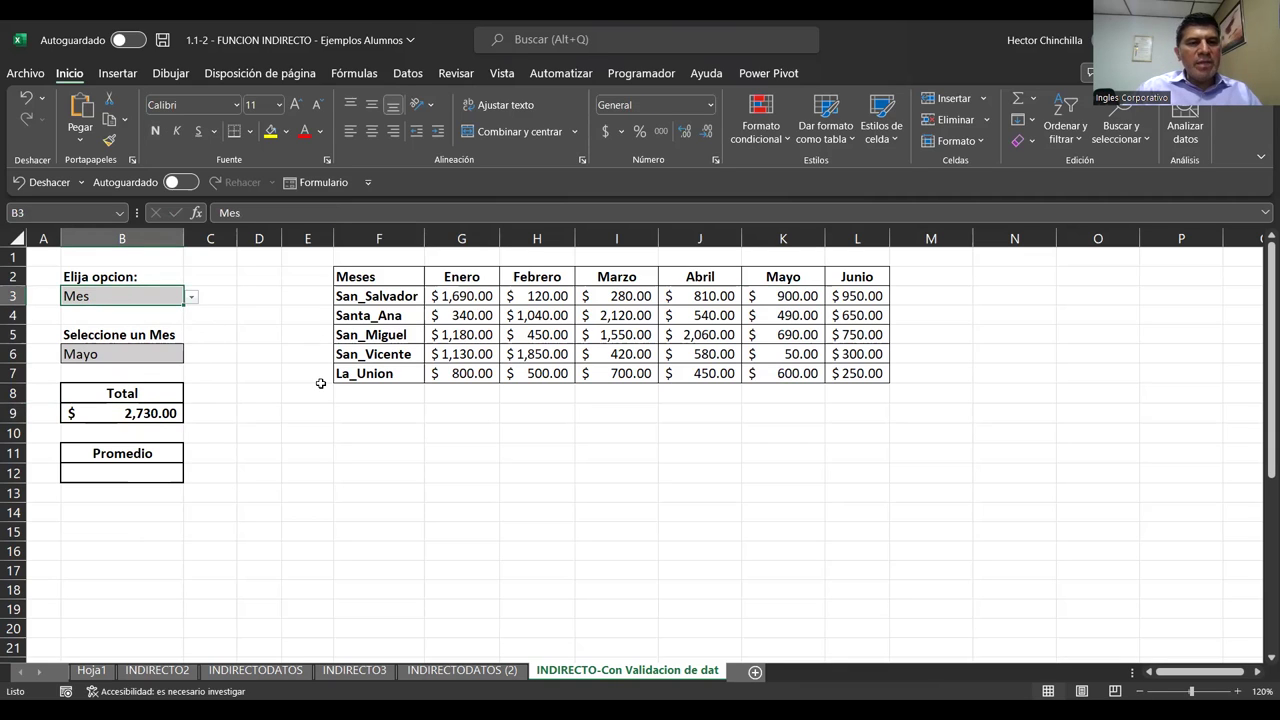
Change the B3 option to Departamento, choose San_Salvador in B6, and heighten row 7
{"action": "left_click", "coordinate": [190, 300]}
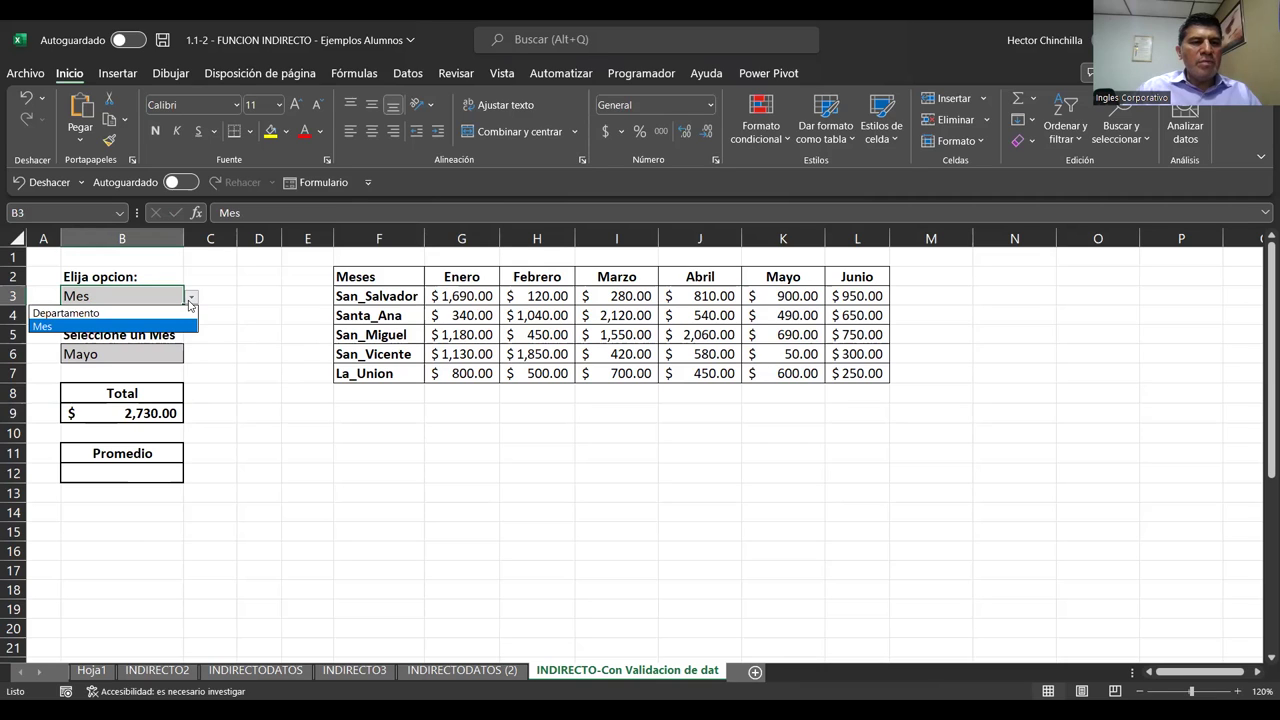
{"action": "left_click", "coordinate": [166, 314]}
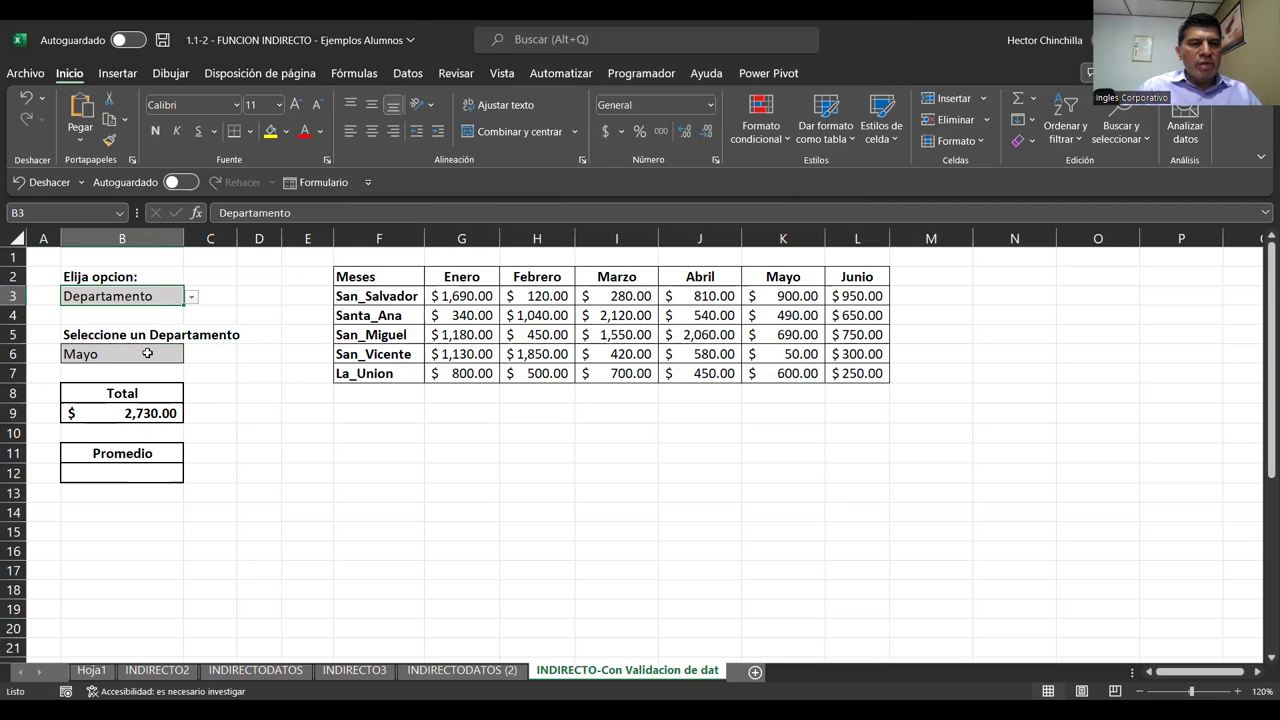
{"action": "left_click", "coordinate": [147, 354]}
{"action": "left_click", "coordinate": [191, 357]}
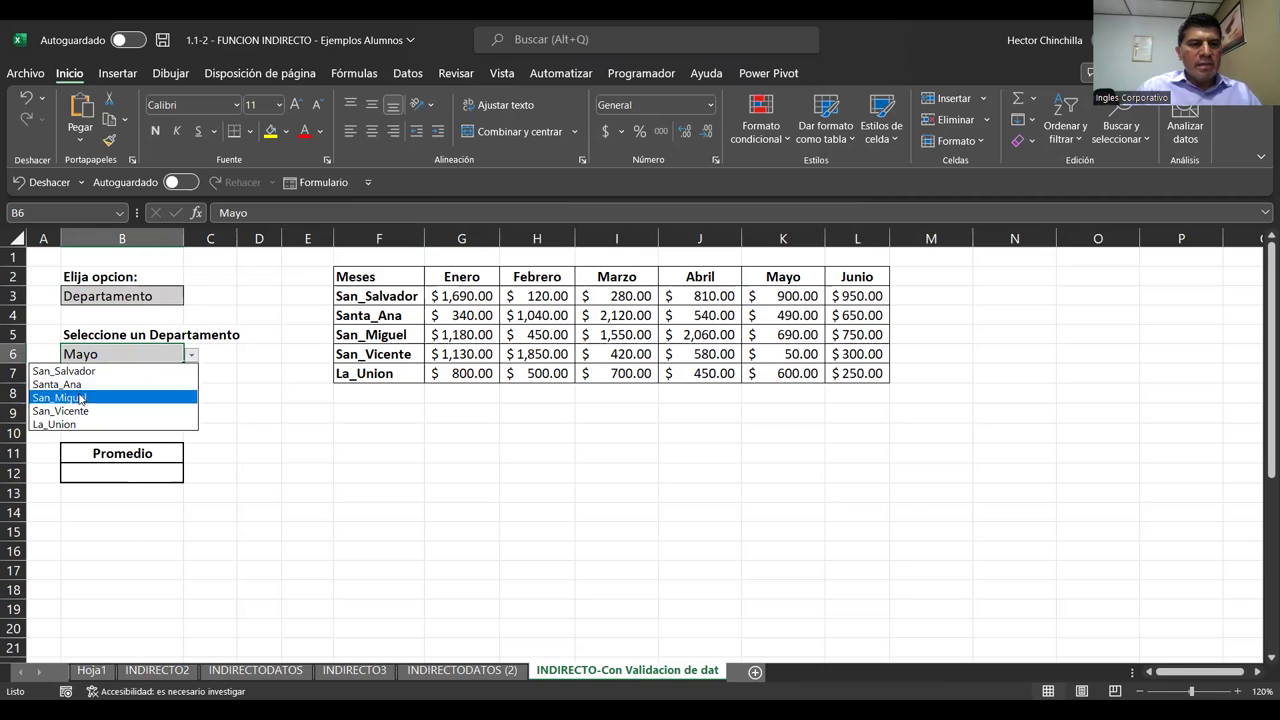
{"action": "left_click", "coordinate": [101, 373]}
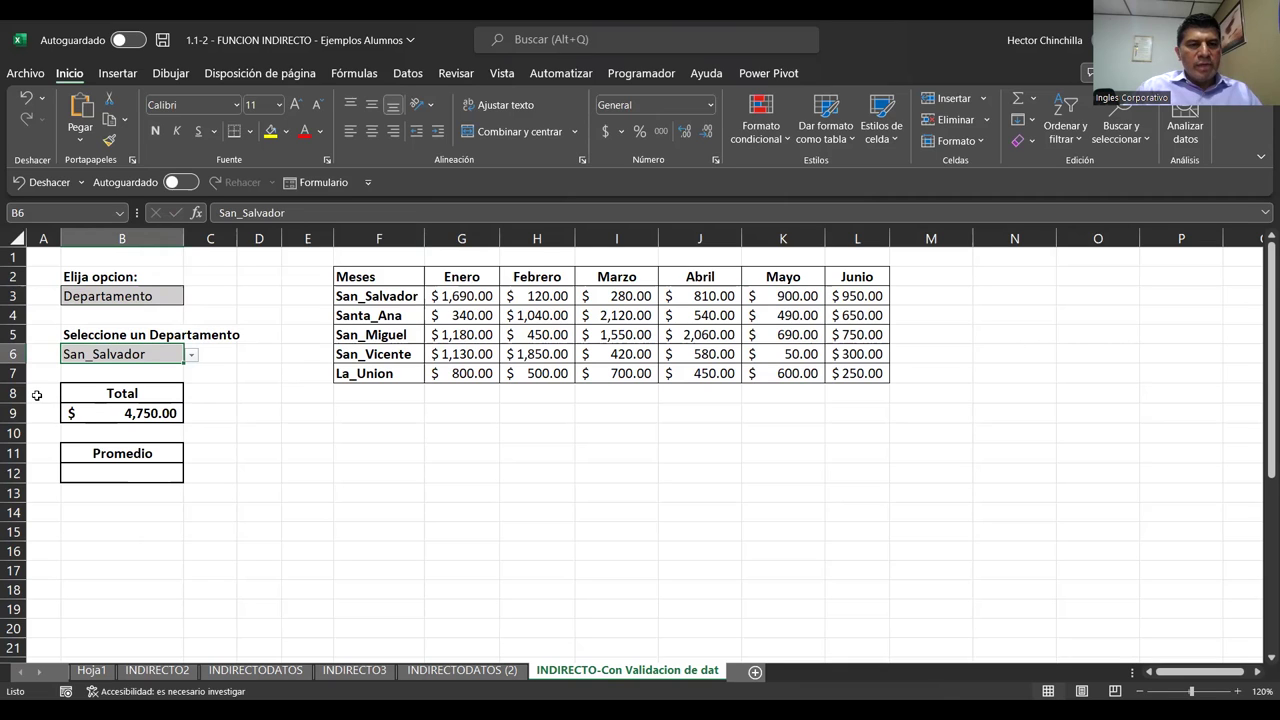
{"action": "left_click_drag", "start_coordinate": [19, 383], "coordinate": [19, 440]}
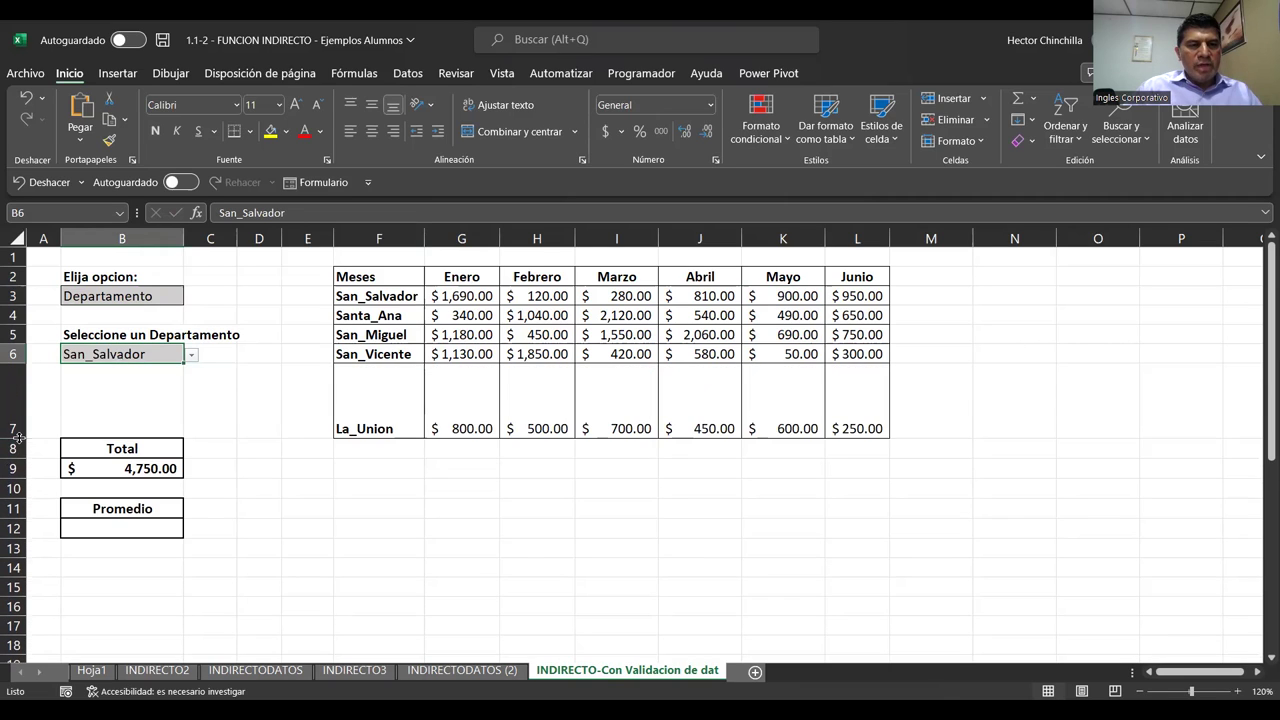
Try Santa_Ana and San_Vicente, return to San_Salvador, and check its G3:L3 row sum
{"action": "left_click", "coordinate": [194, 362]}
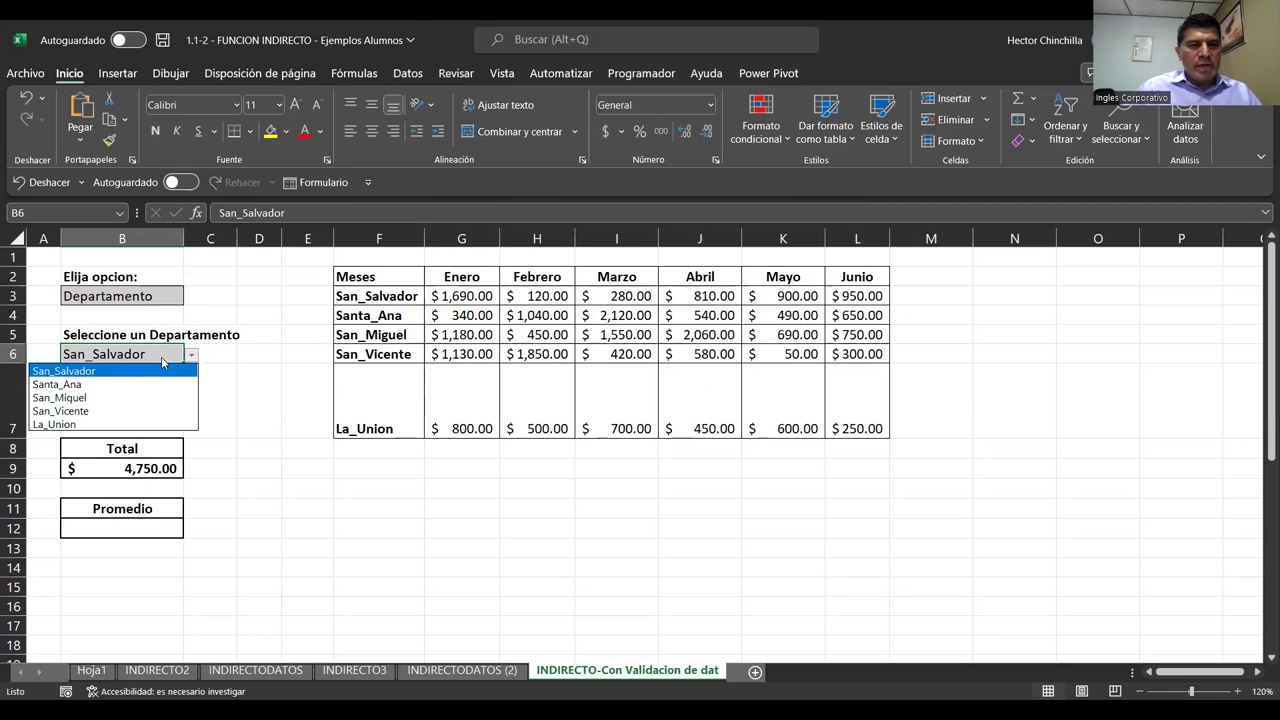
{"action": "left_click", "coordinate": [87, 381]}
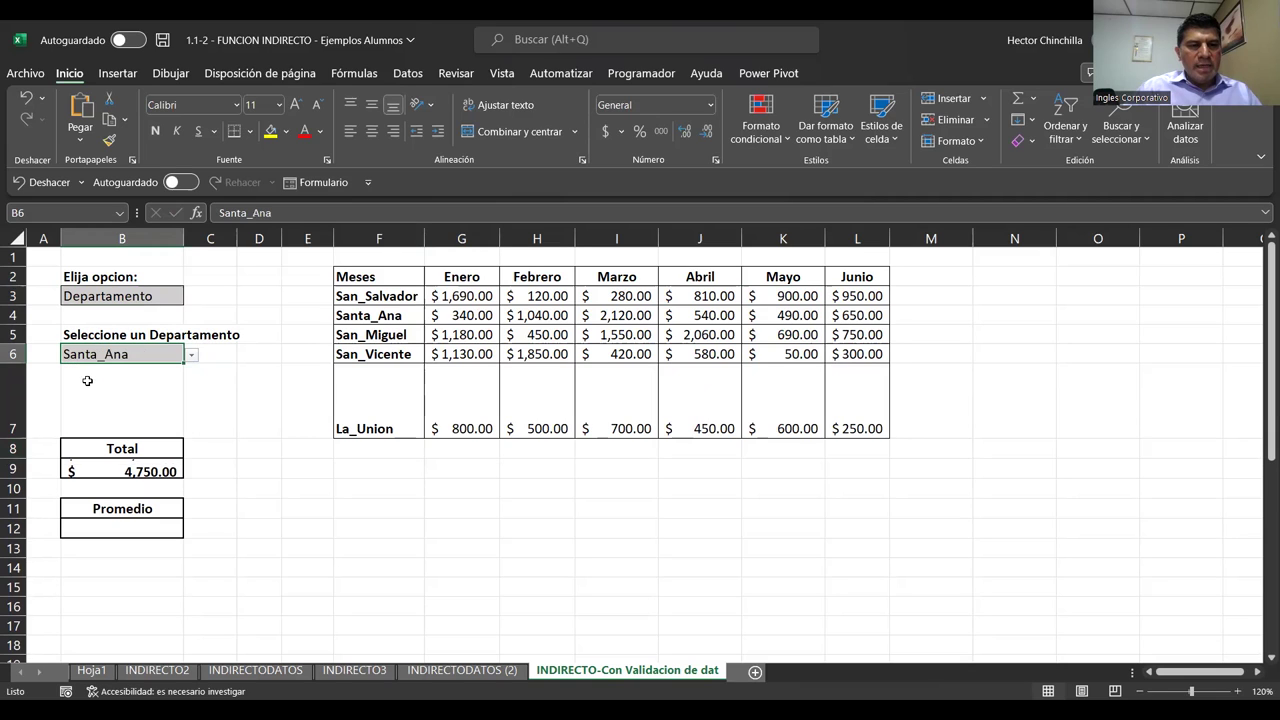
{"action": "left_click", "coordinate": [194, 362]}
{"action": "left_click", "coordinate": [95, 407]}
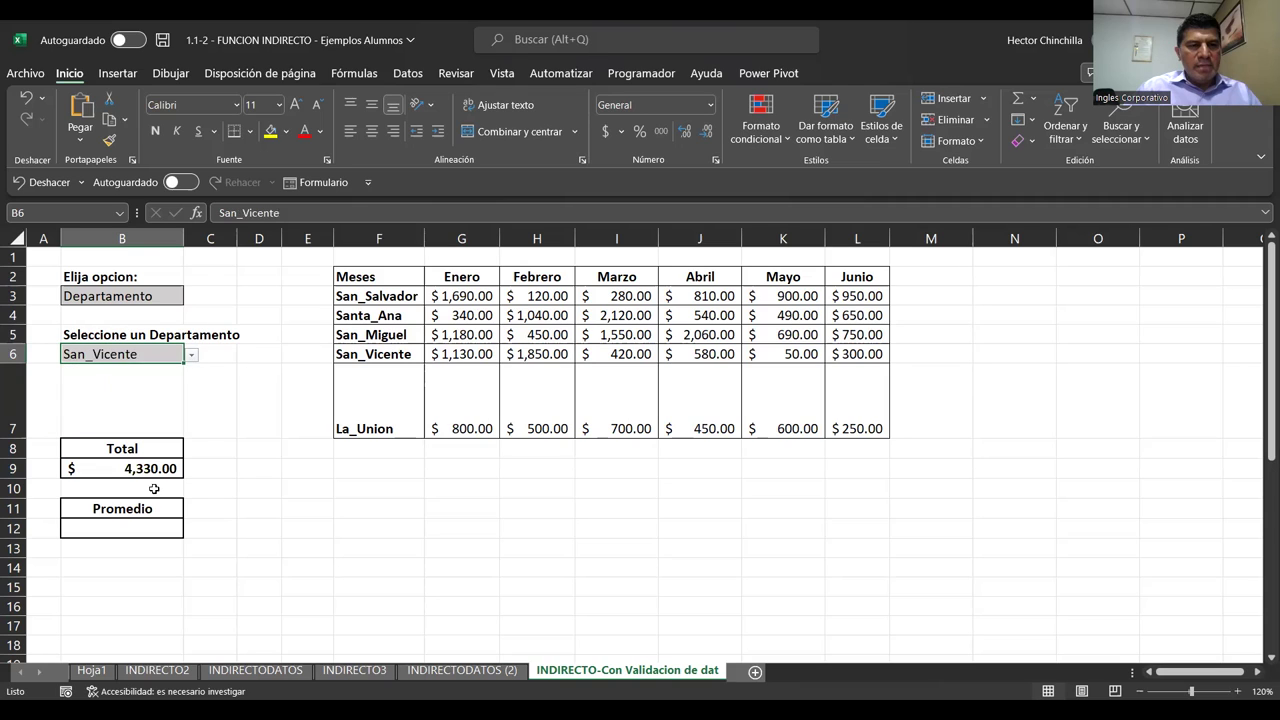
{"action": "left_click", "coordinate": [192, 360]}
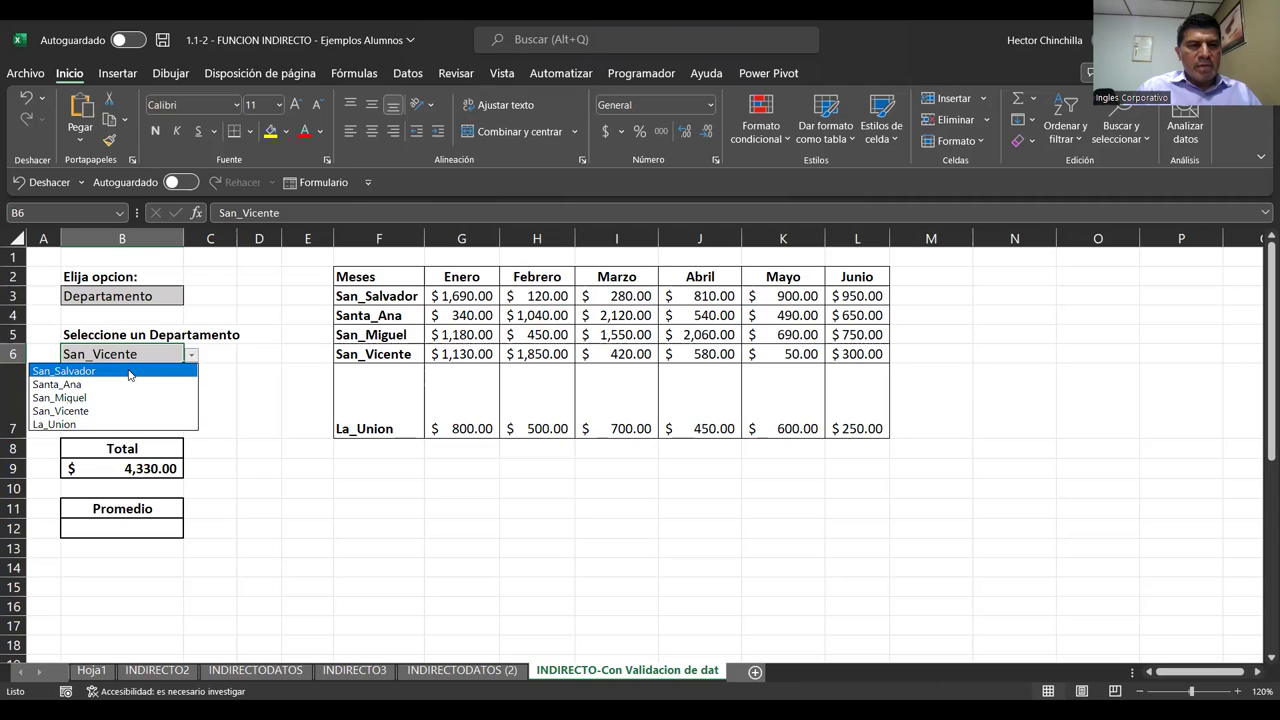
{"action": "left_click", "coordinate": [129, 372]}
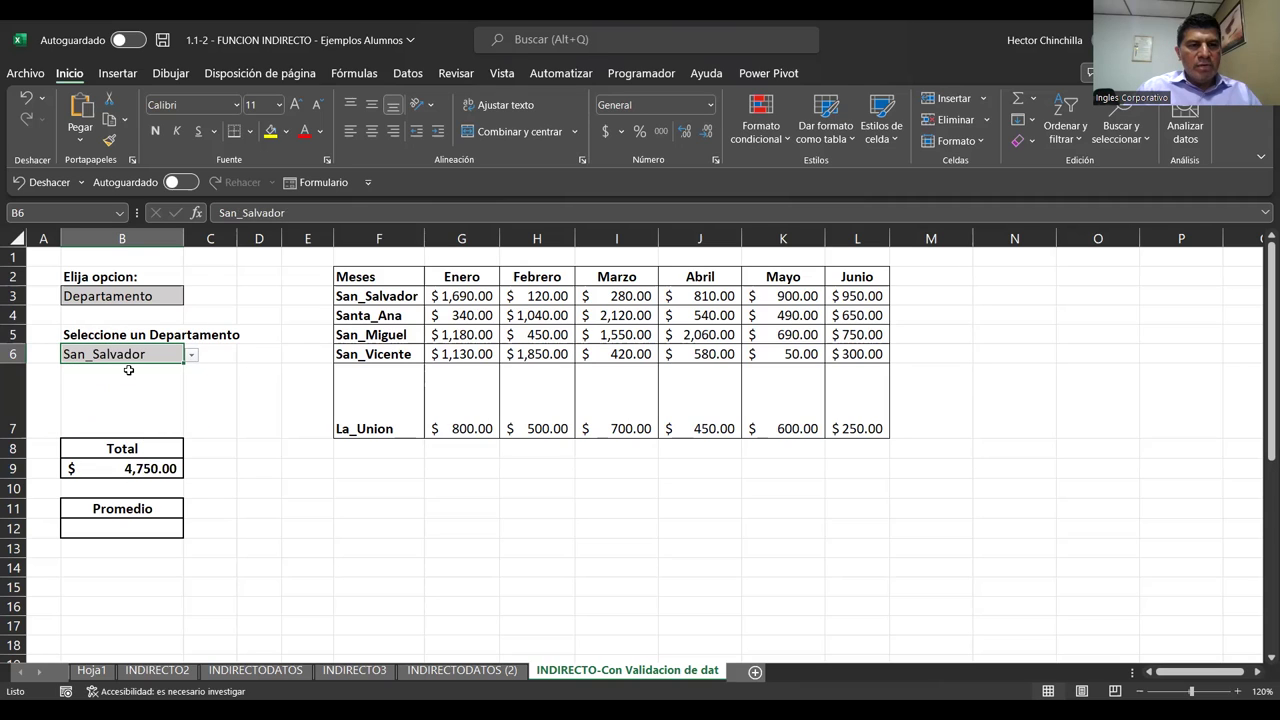
{"action": "left_click", "coordinate": [455, 298]}
{"action": "left_click_drag", "start_coordinate": [455, 298], "coordinate": [858, 296]}
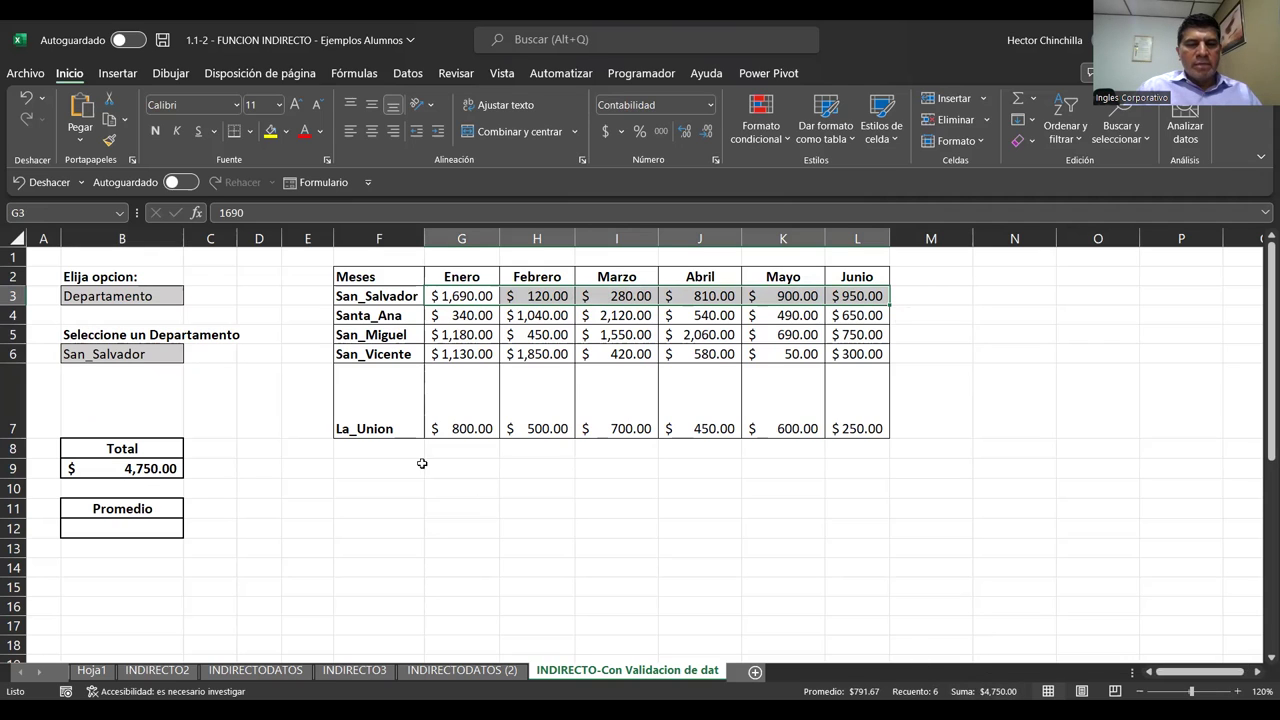
Review the Total formula in B9 against the B3 and B6 choices, ending on B12
{"action": "left_click", "coordinate": [104, 401]}
{"action": "left_click", "coordinate": [127, 465]}
{"action": "left_click", "coordinate": [118, 394]}
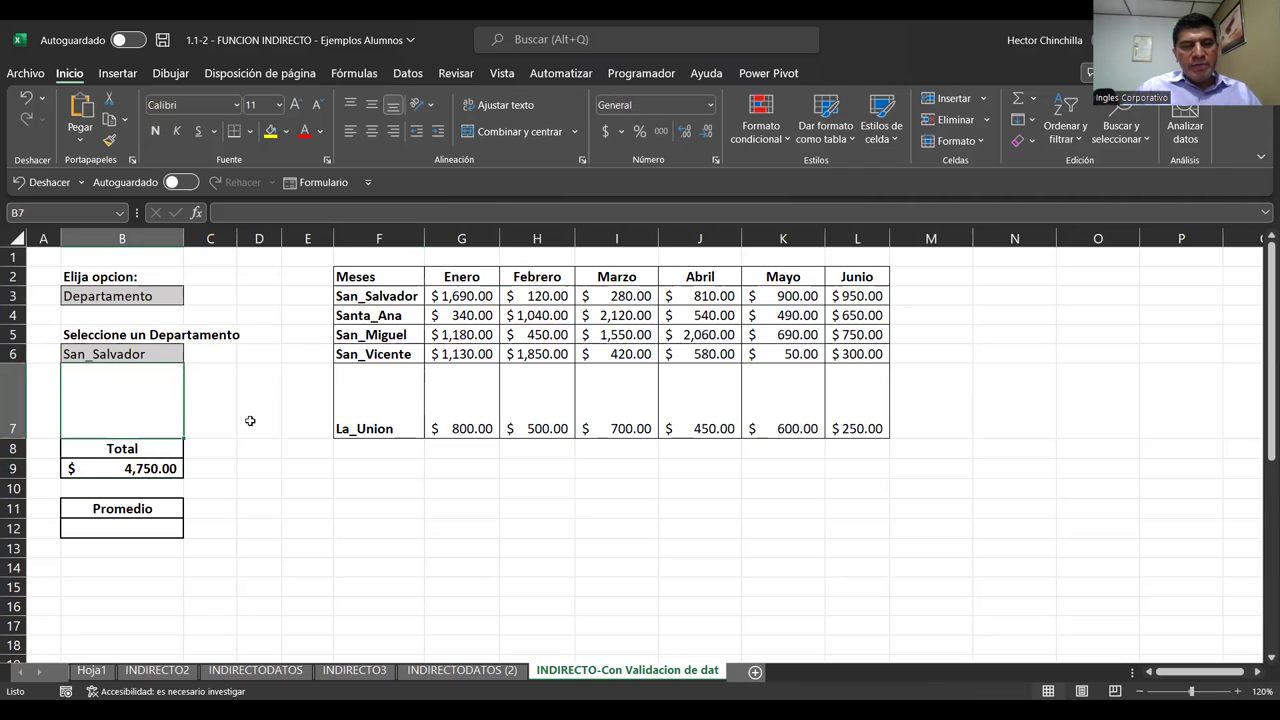
{"action": "left_click", "coordinate": [155, 352]}
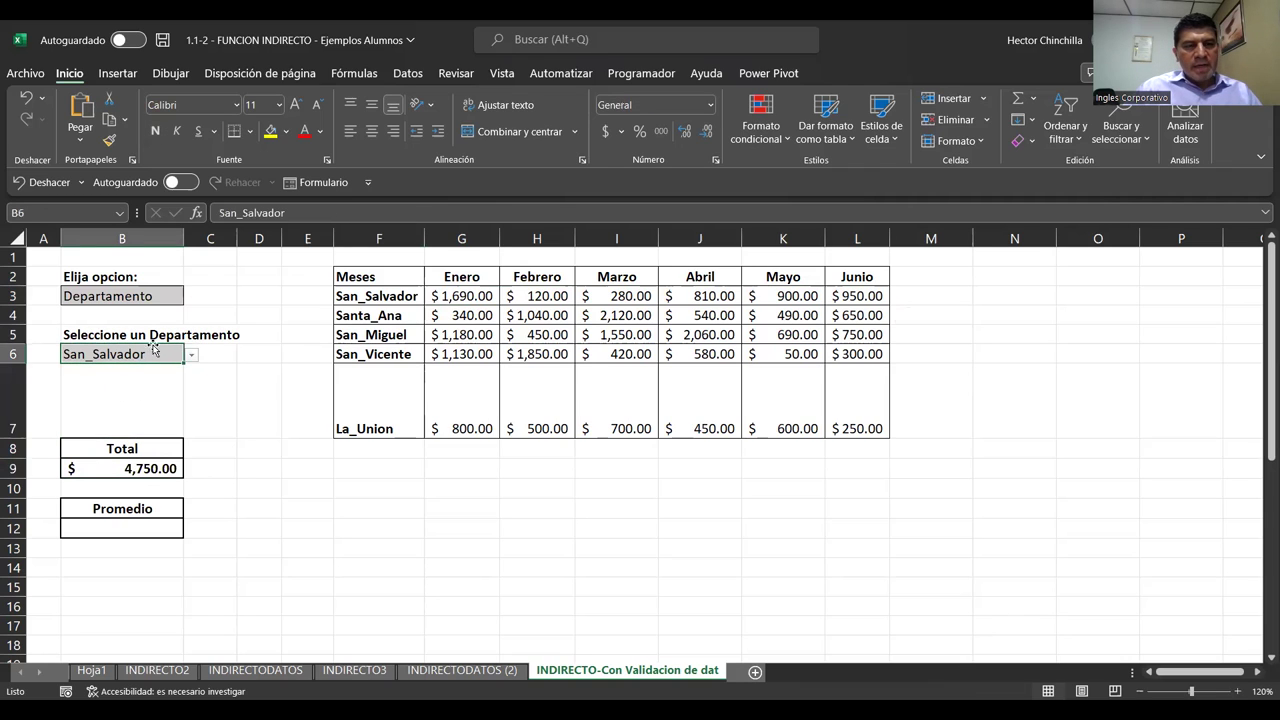
{"action": "left_click", "coordinate": [140, 298]}
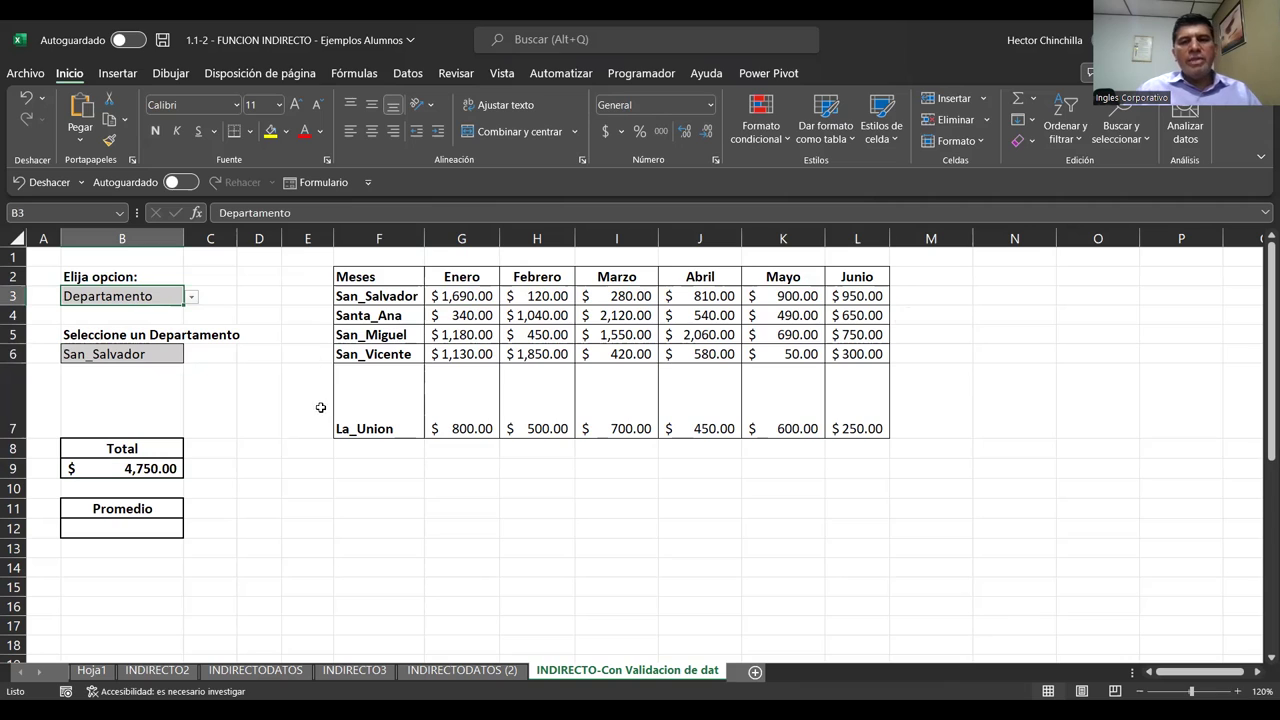
{"action": "left_click", "coordinate": [135, 355]}
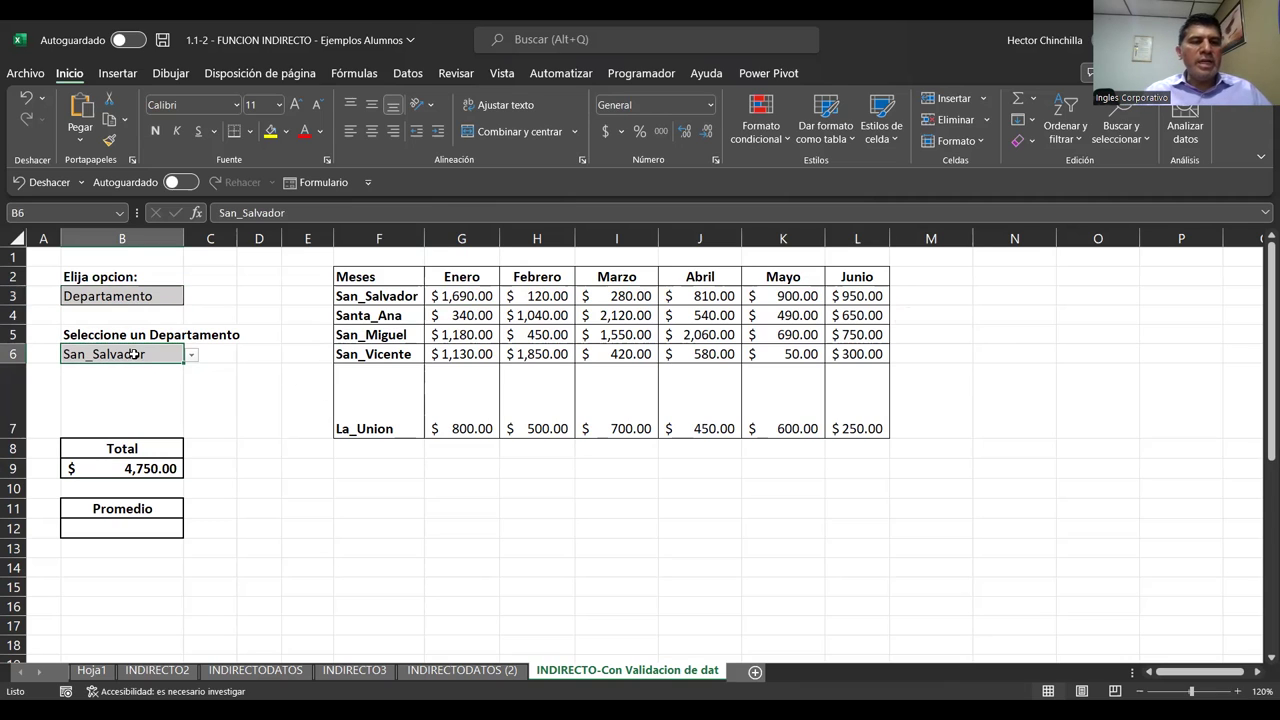
{"action": "left_click", "coordinate": [125, 469]}
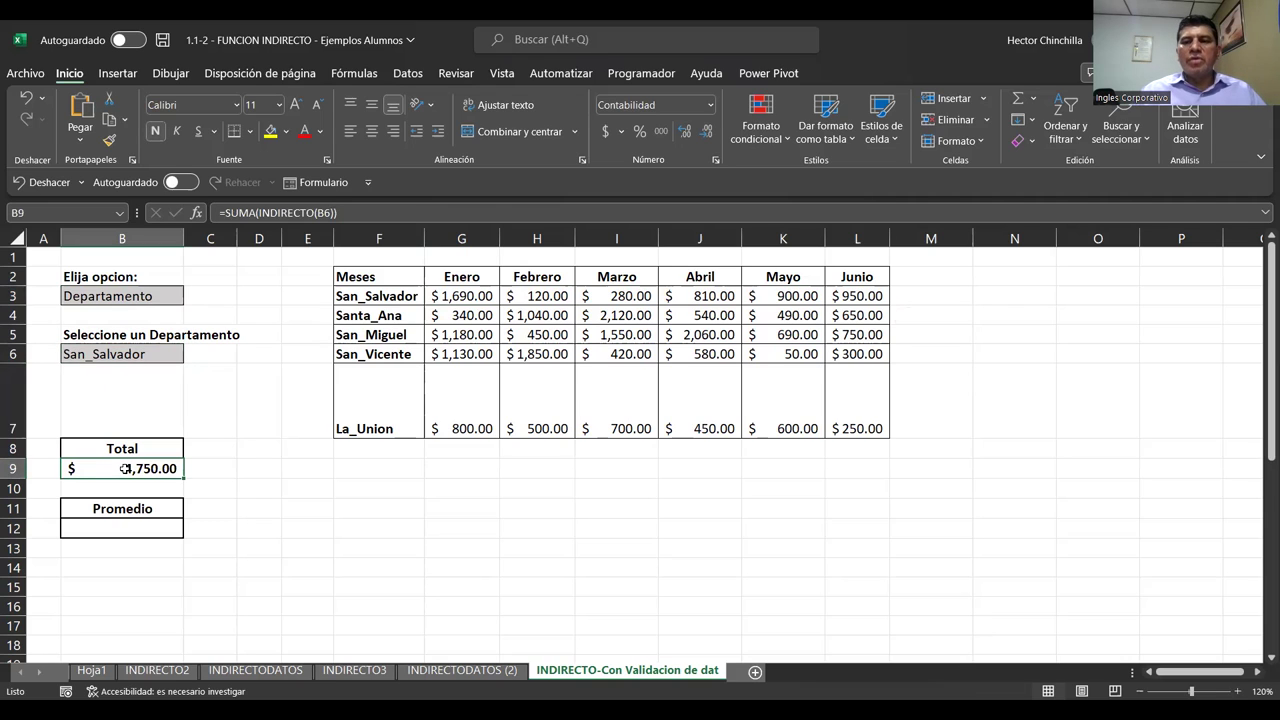
{"action": "left_click", "coordinate": [100, 530]}
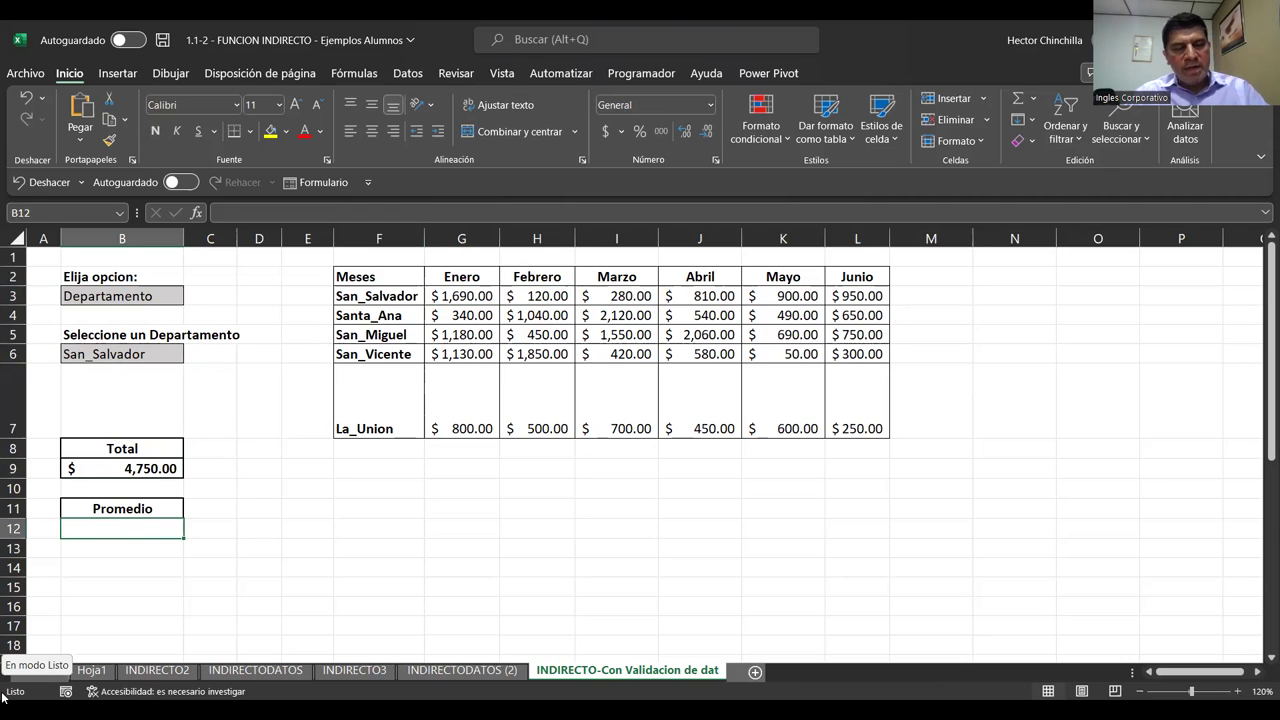
Enter =PROMEDIO(INDIRECTO(B3)) in B12, which returns #¡DIV/0!
{"action": "type", "text": "="}
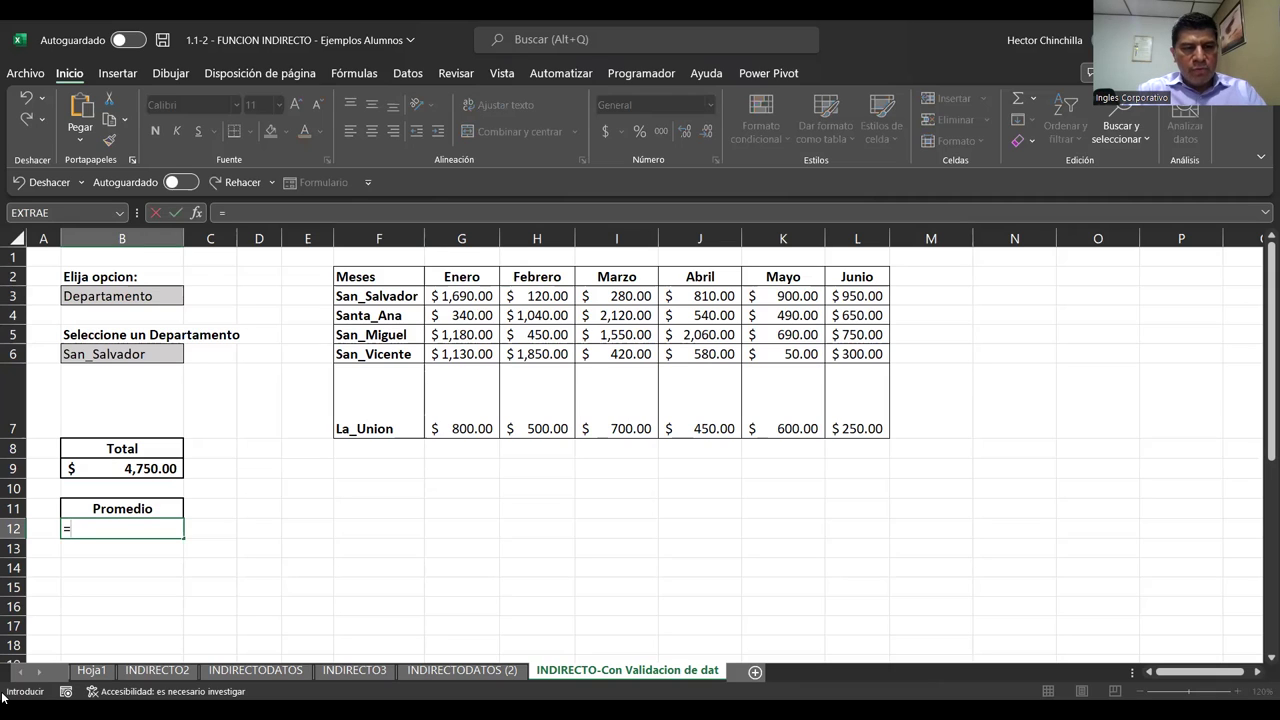
{"action": "type", "text": "PROMEDIO"}
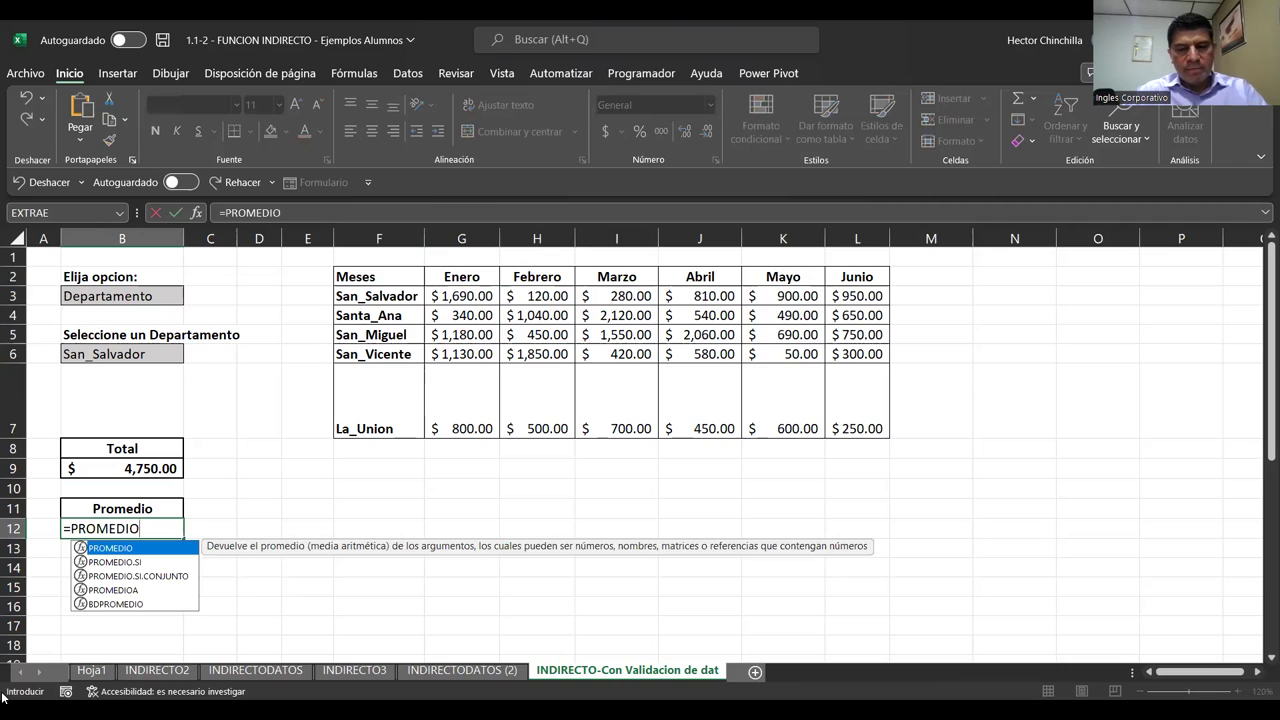
{"action": "type", "text": "("}
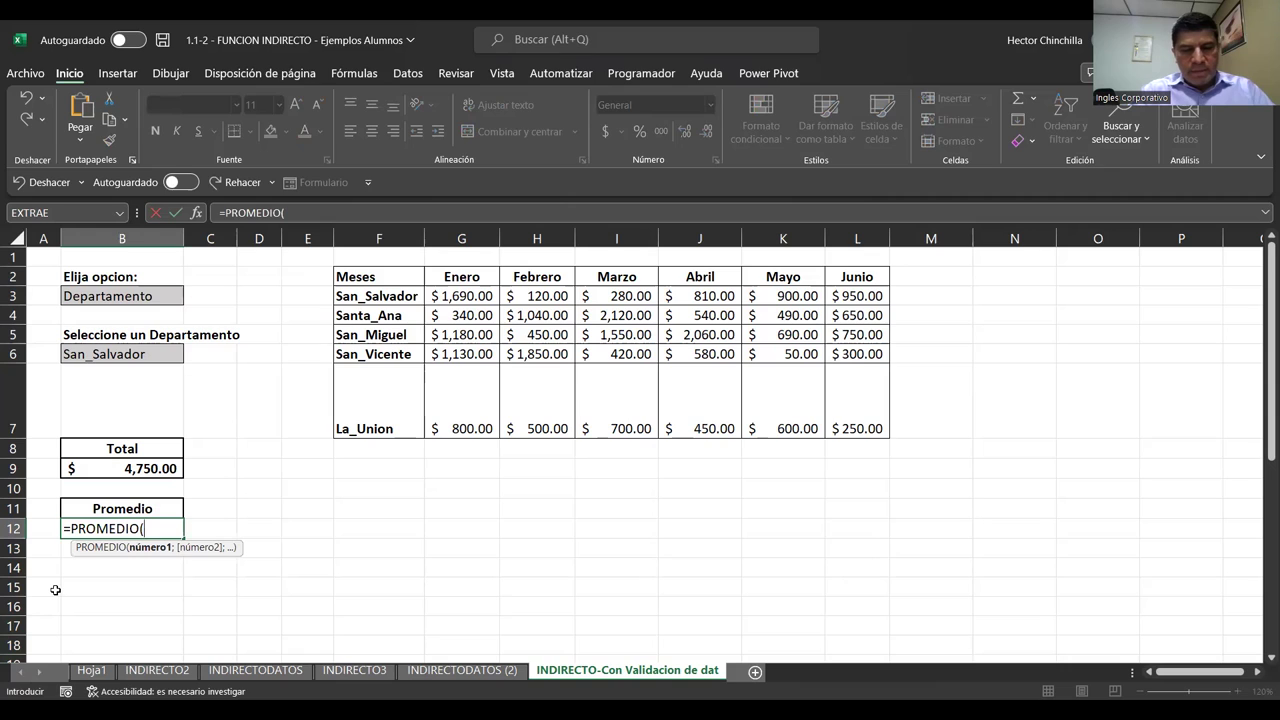
{"action": "type", "text": "IN"}
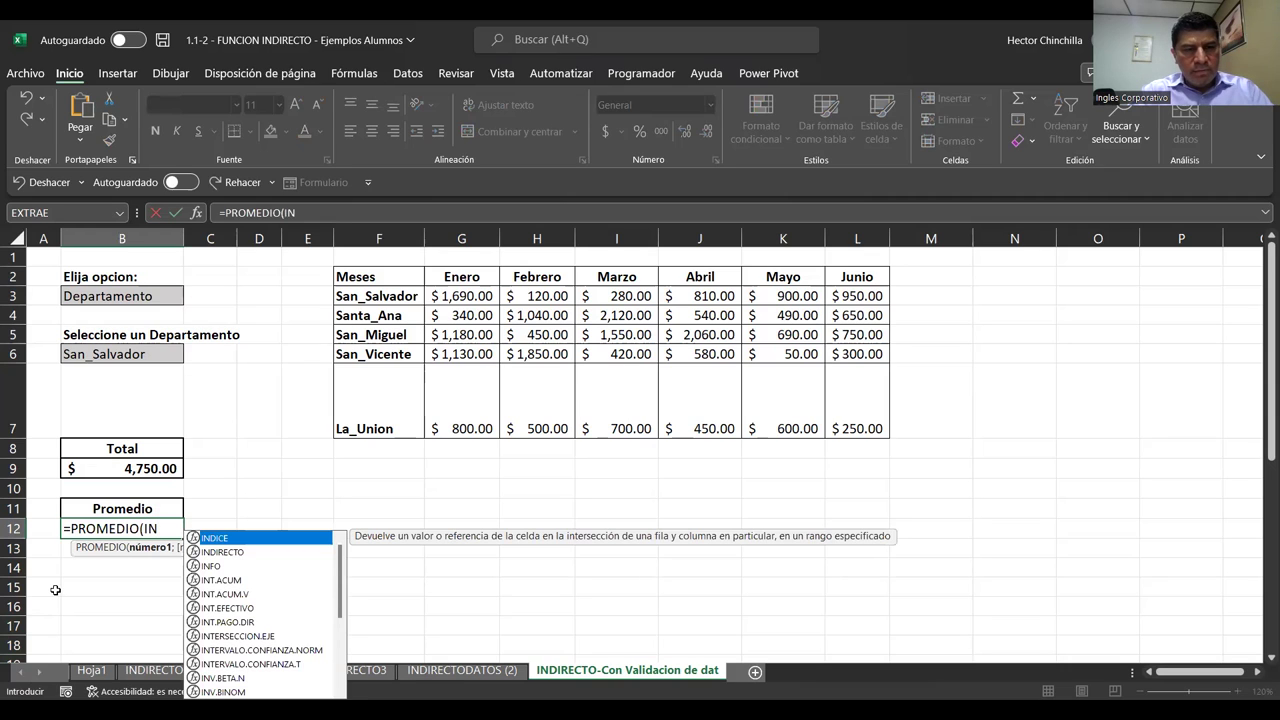
{"action": "type", "text": "DIRECTO"}
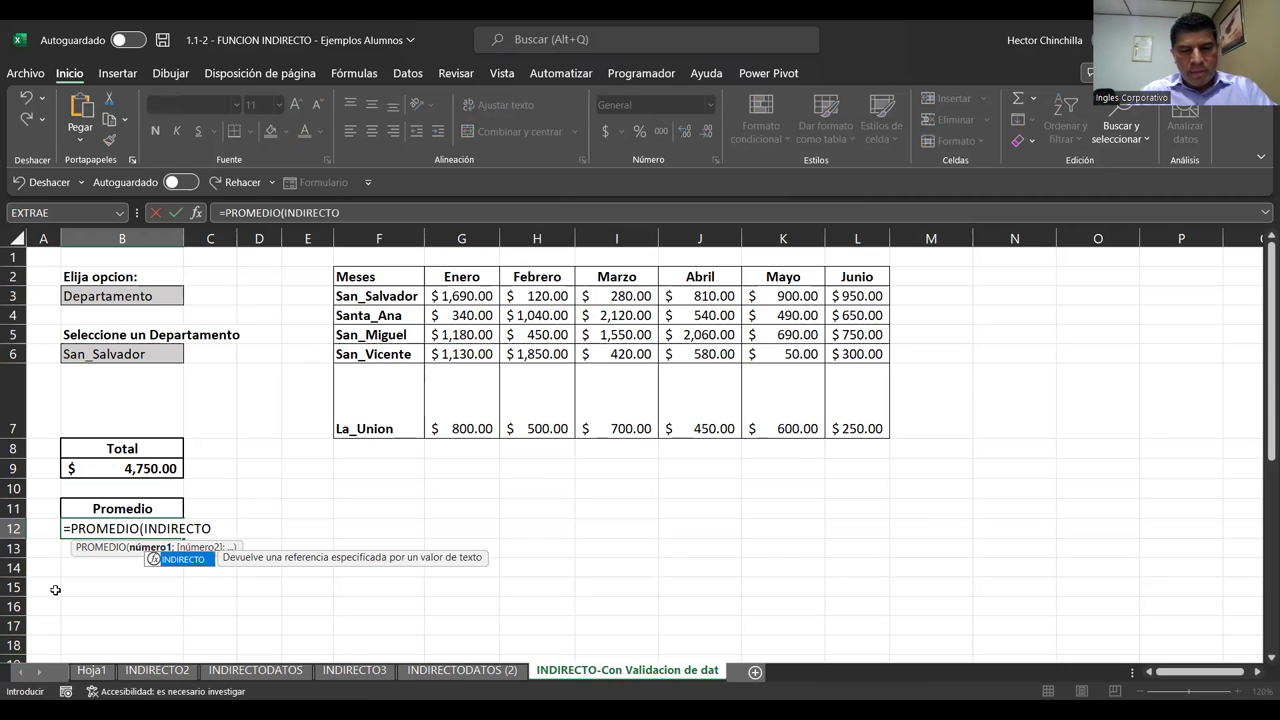
{"action": "type", "text": "("}
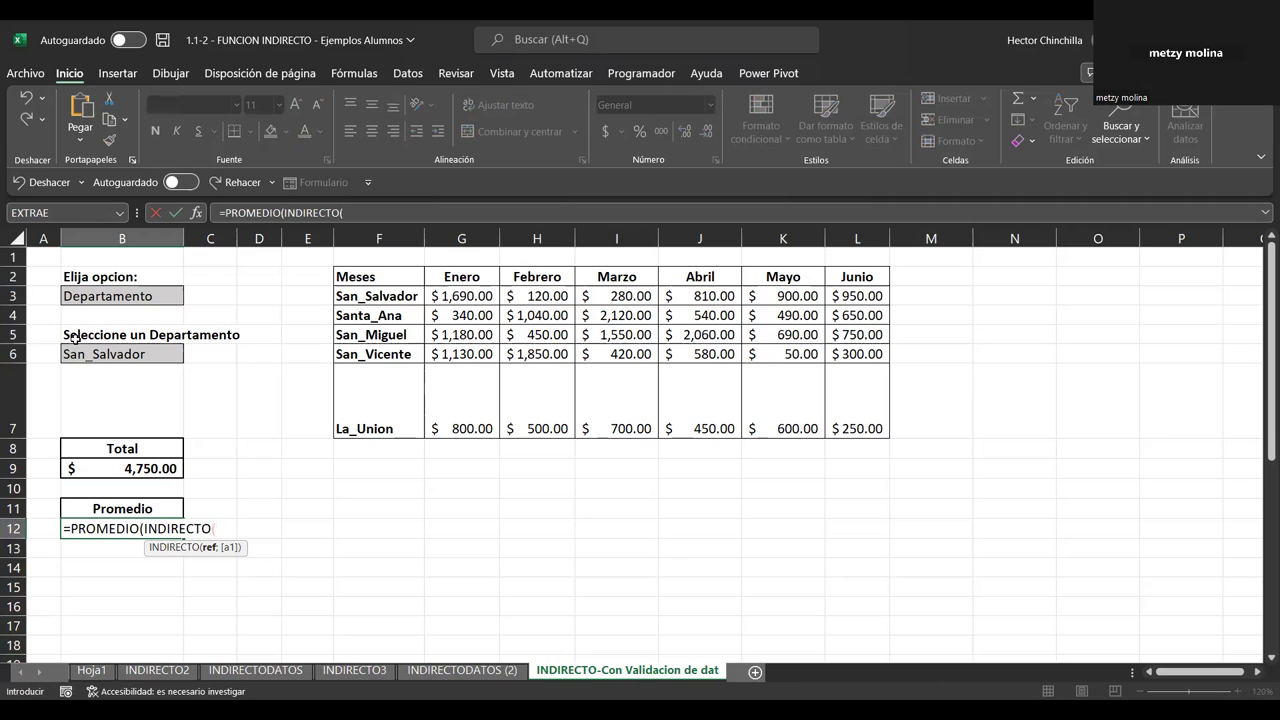
{"action": "left_click", "coordinate": [83, 297]}
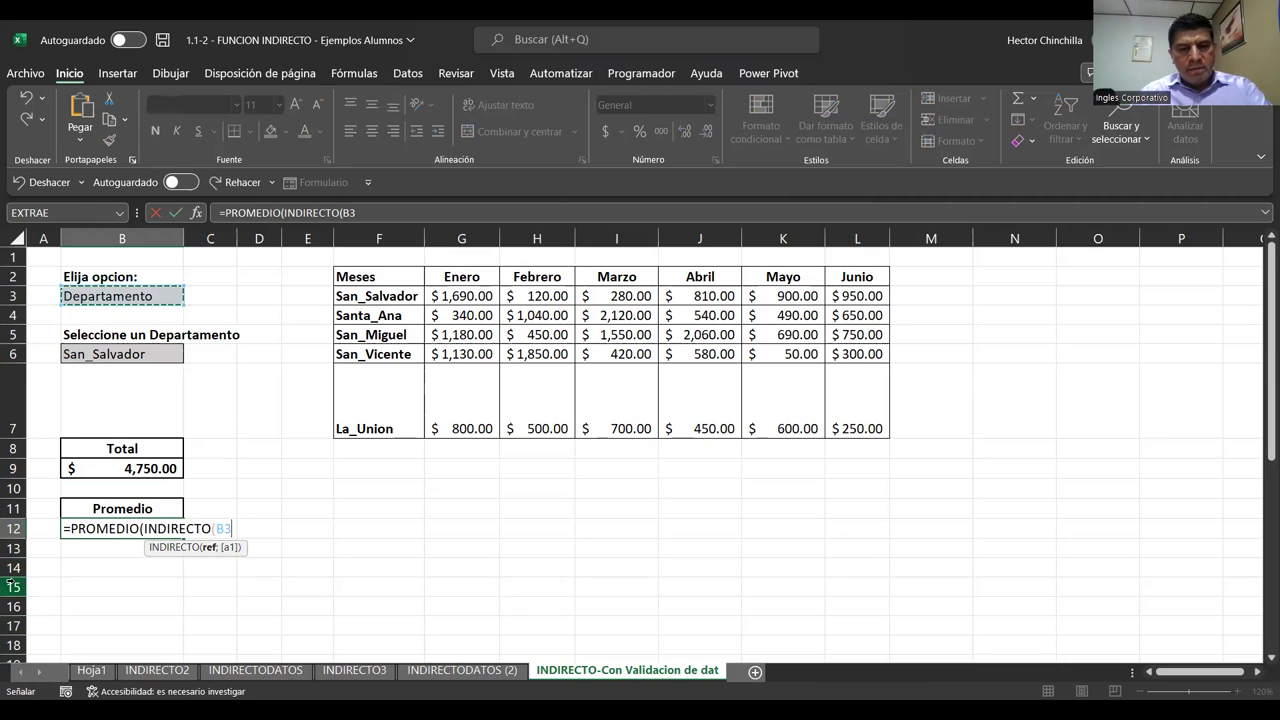
{"action": "type", "text": "))"}
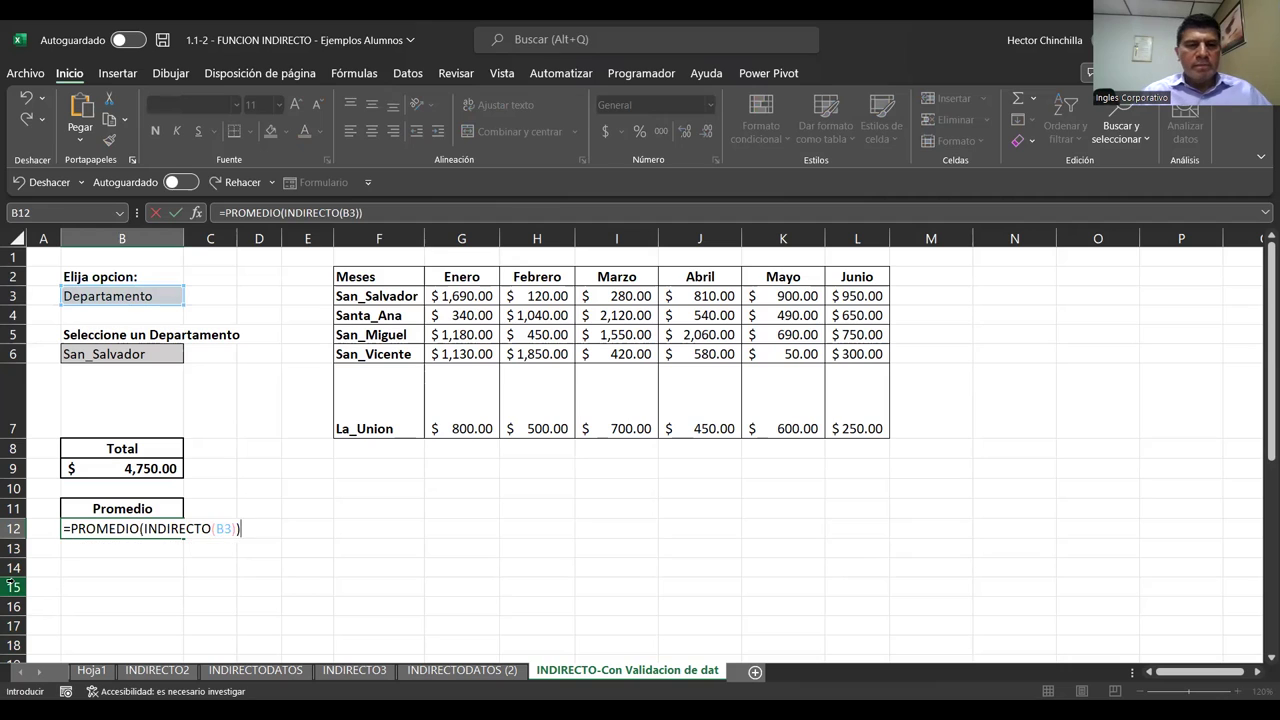
{"action": "key", "text": "Return"}
{"action": "key", "text": "Up"}
{"action": "key", "text": "Up"}
{"action": "key", "text": "Down"}
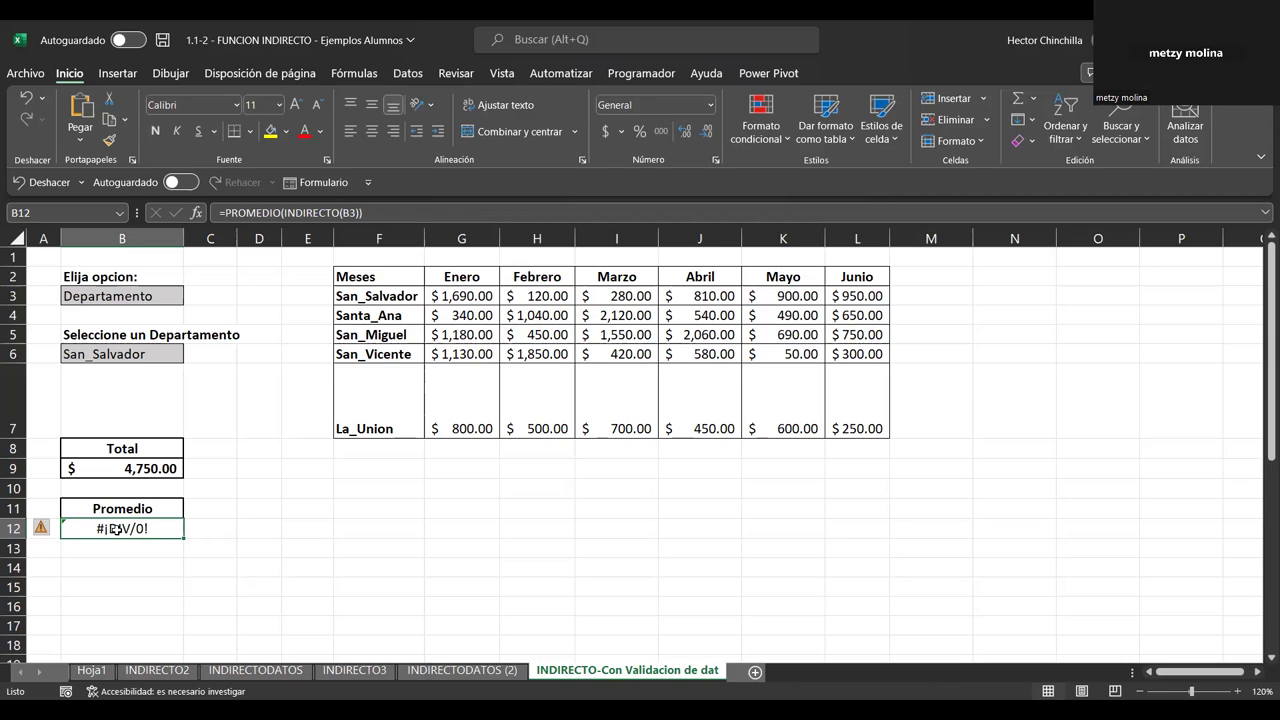
Correct the Promedio formula to =PROMEDIO(INDIRECTO(B6)), giving San_Salvador's average 791.67
{"action": "left_click", "coordinate": [346, 212]}
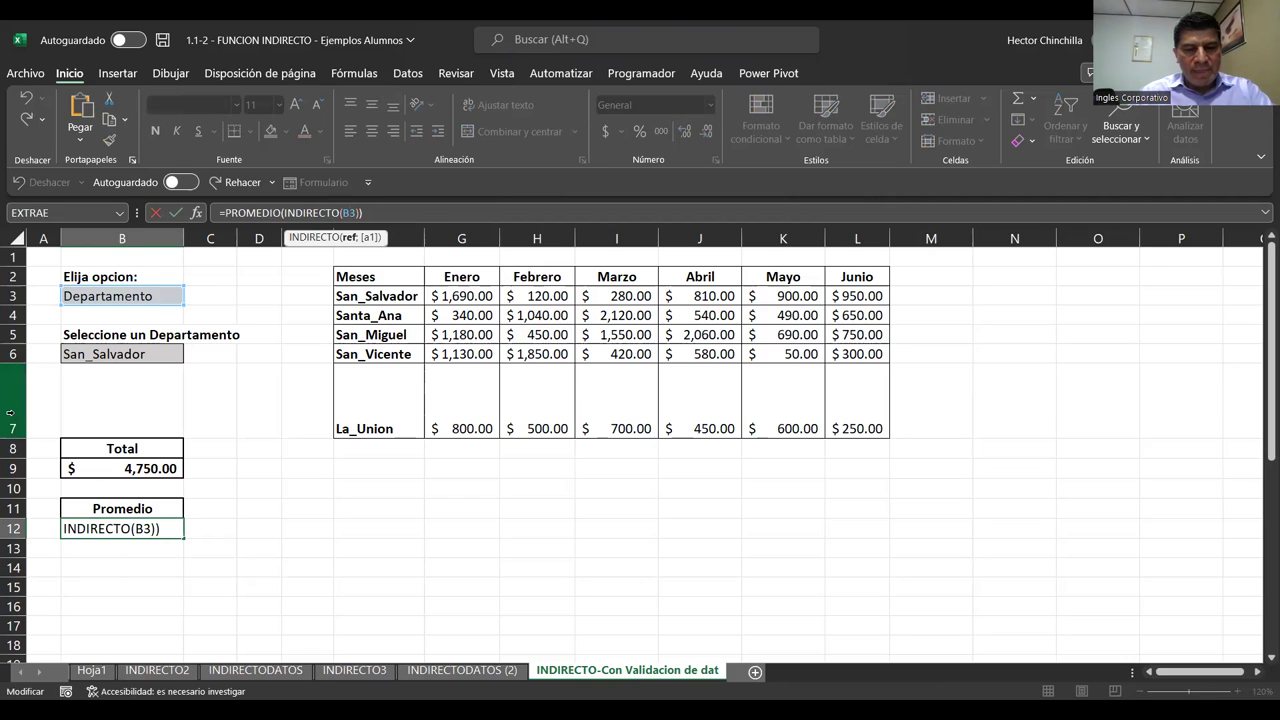
{"action": "type", "text": "B6"}
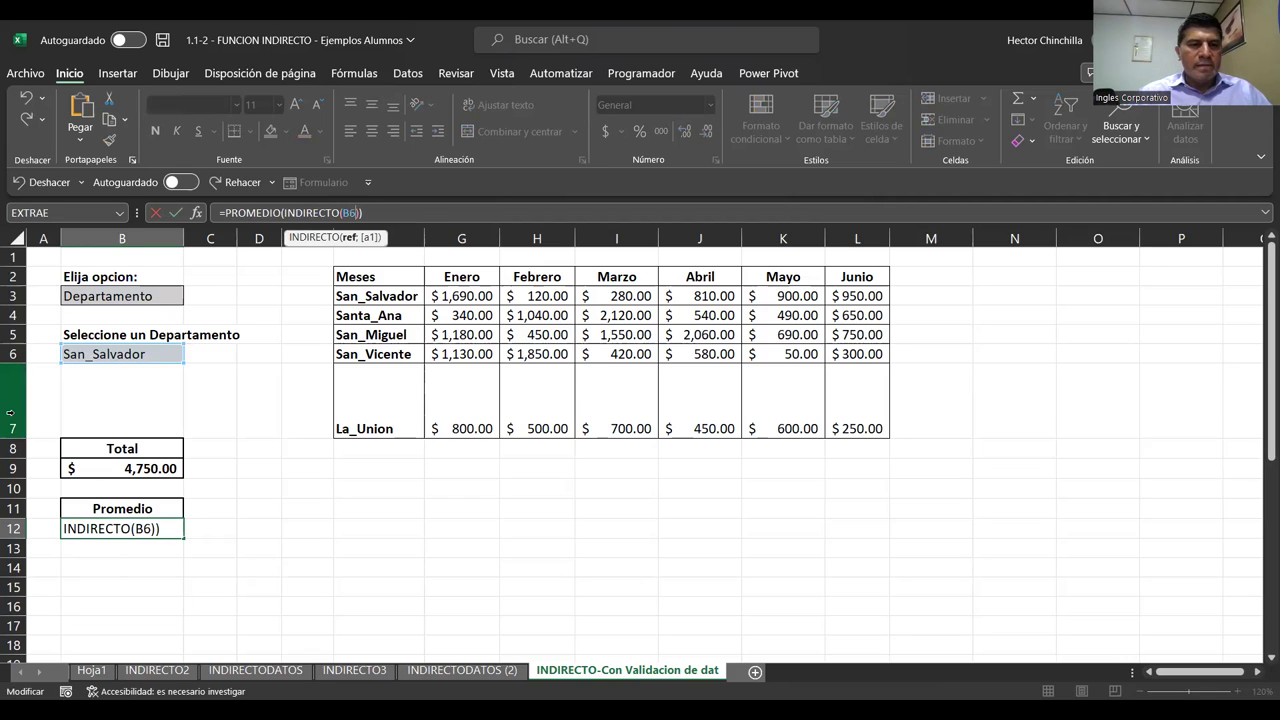
{"action": "key", "text": "Return"}
{"action": "left_click", "coordinate": [115, 534]}
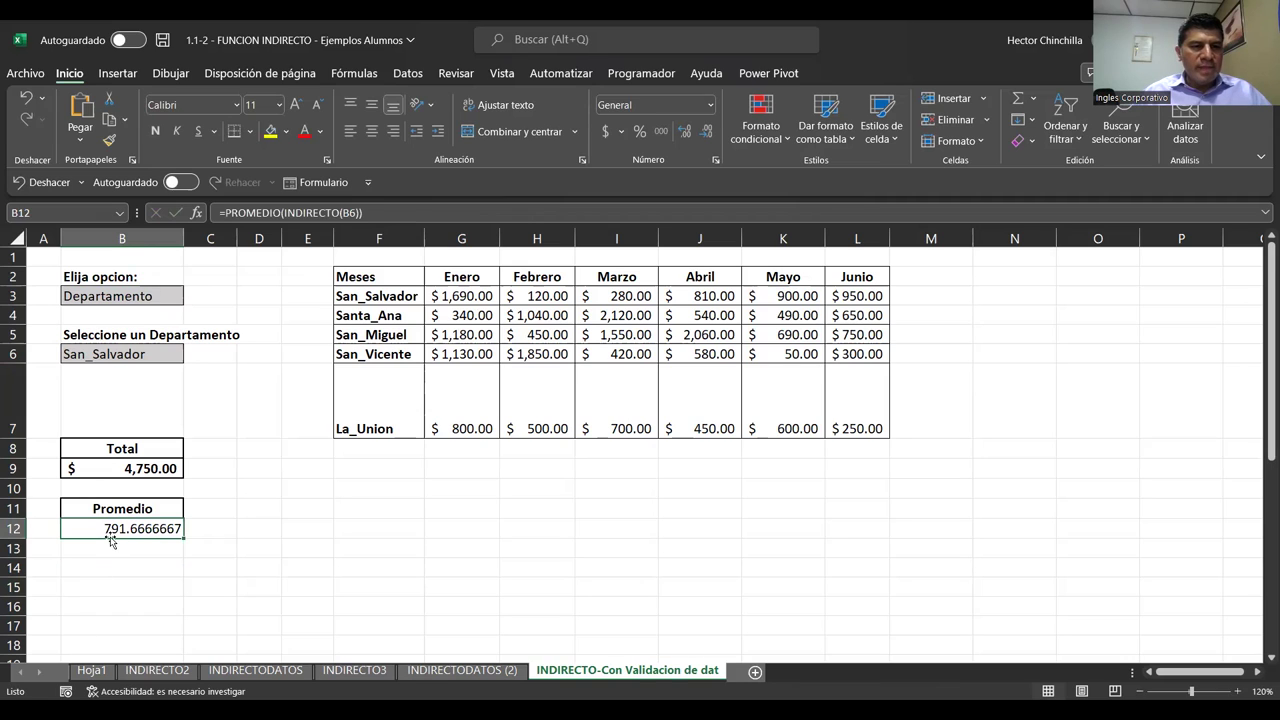
{"action": "left_click", "coordinate": [681, 138]}
Reduce the average to two decimals, make it bold, and apply accounting format ($ 791.67)
{"action": "left_click", "coordinate": [706, 136]}
{"action": "left_click", "coordinate": [706, 136]}
{"action": "left_click", "coordinate": [706, 136]}
{"action": "left_click", "coordinate": [706, 136]}
{"action": "left_click", "coordinate": [706, 136]}
{"action": "left_click", "coordinate": [706, 136]}
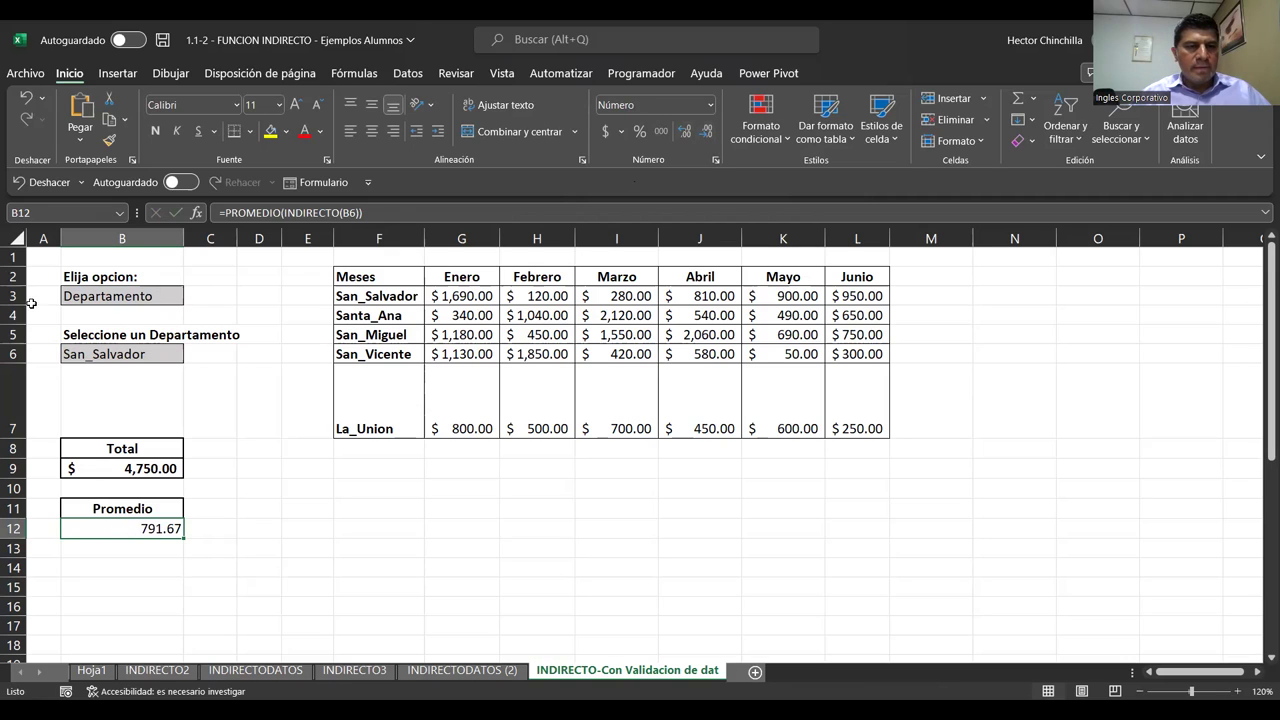
{"action": "left_click", "coordinate": [154, 134]}
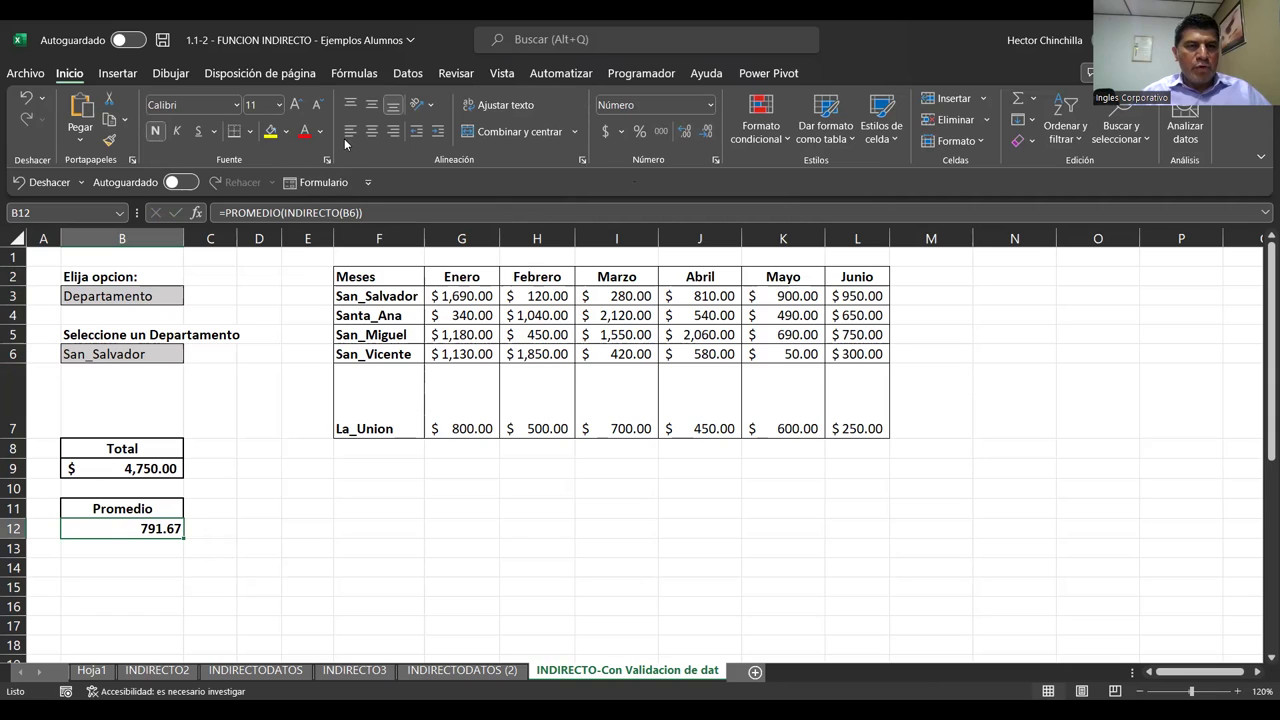
{"action": "left_click", "coordinate": [603, 133]}
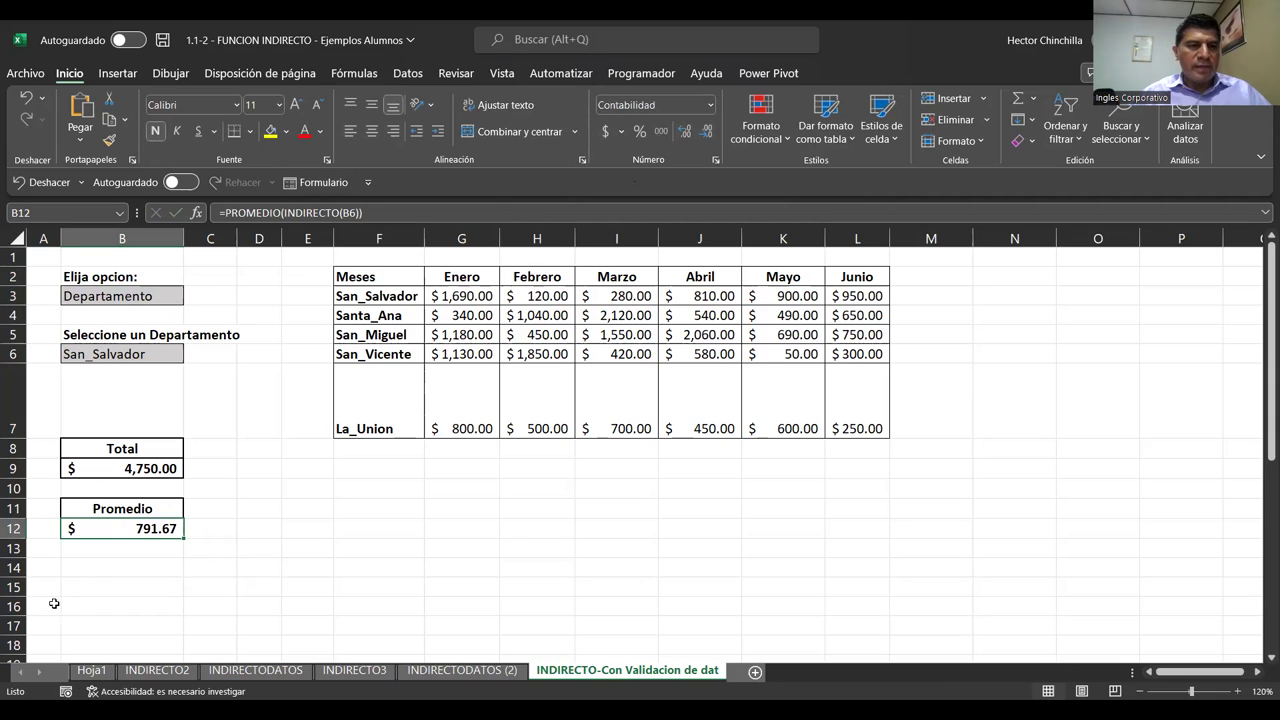
{"action": "left_click", "coordinate": [90, 586]}
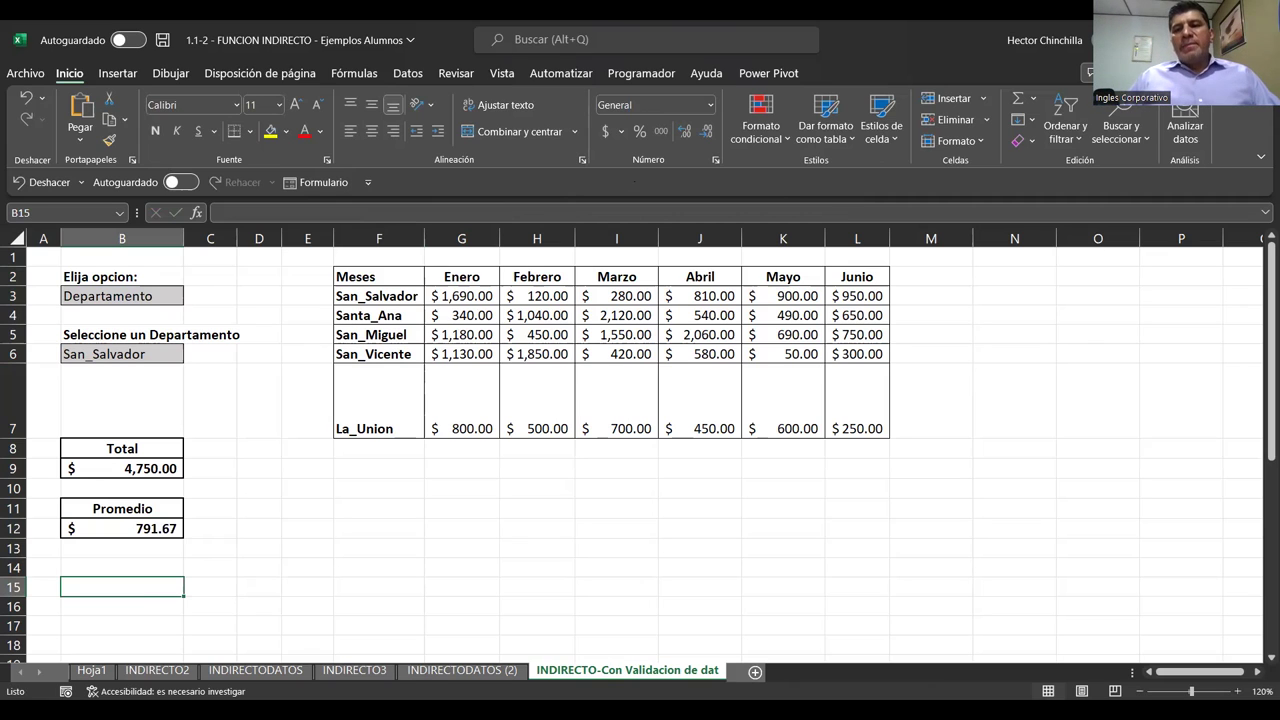
{"action": "left_click", "coordinate": [982, 294]}
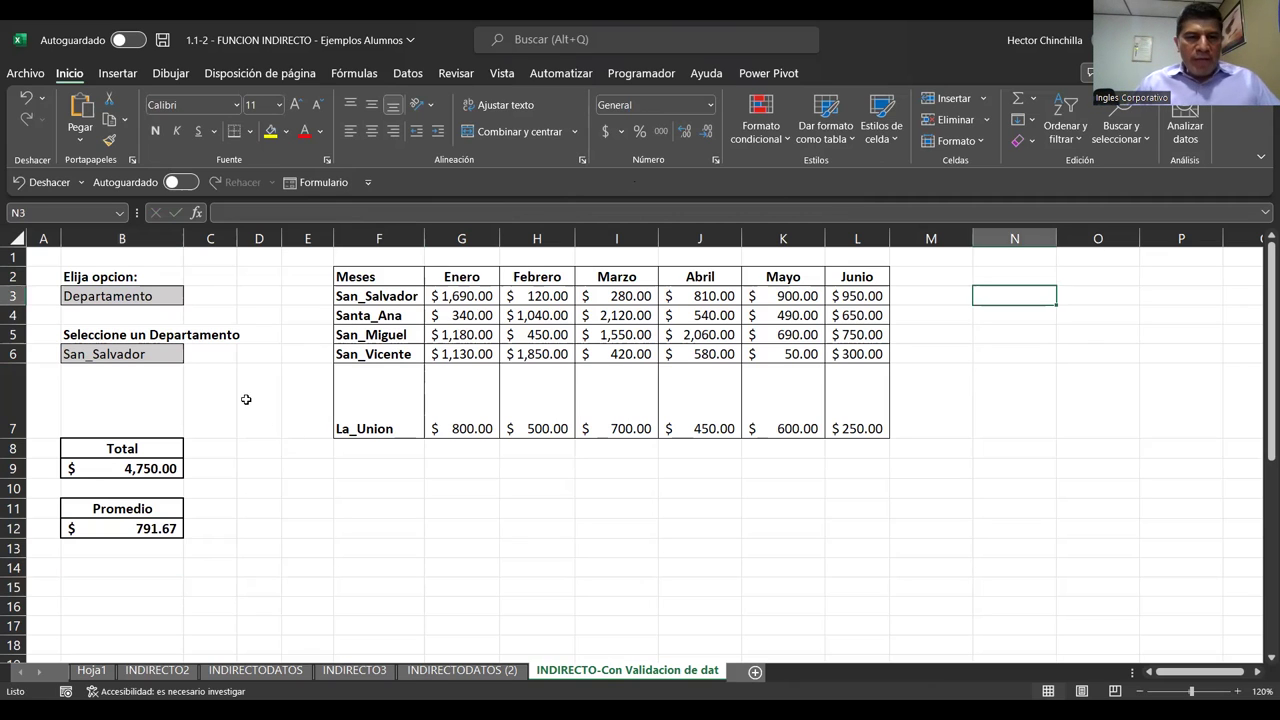
{"action": "left_click", "coordinate": [259, 400]}
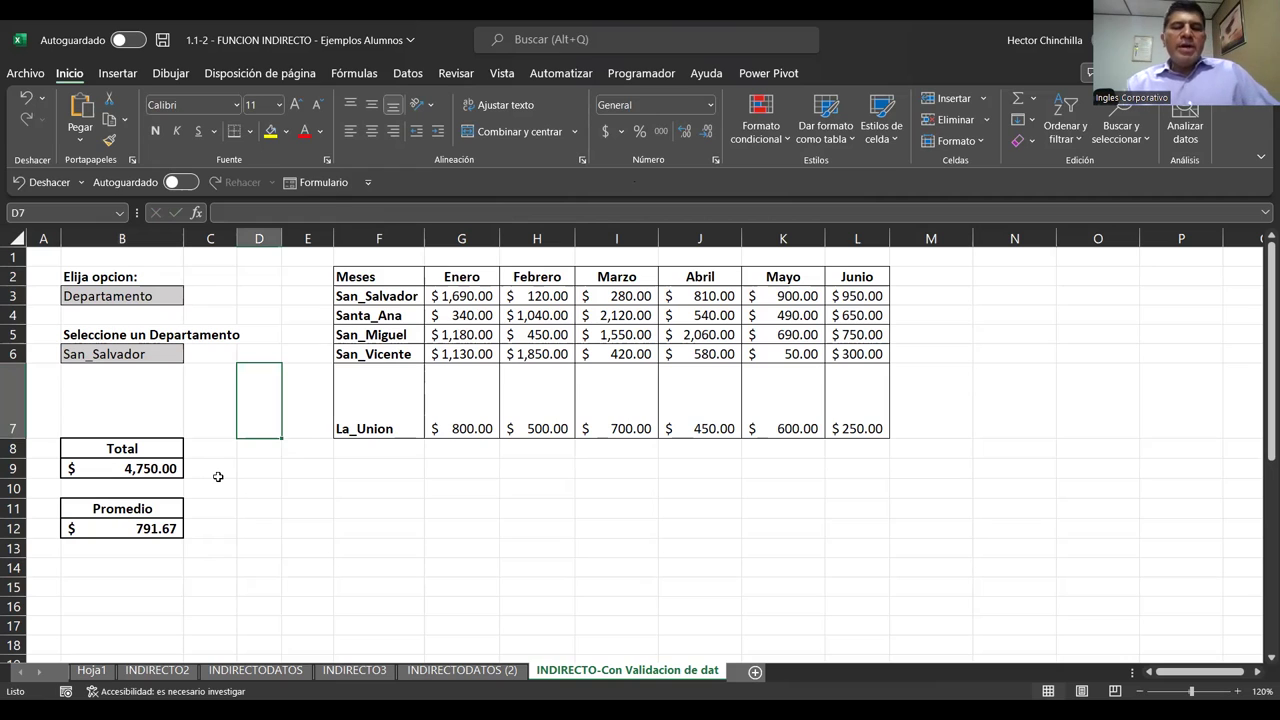